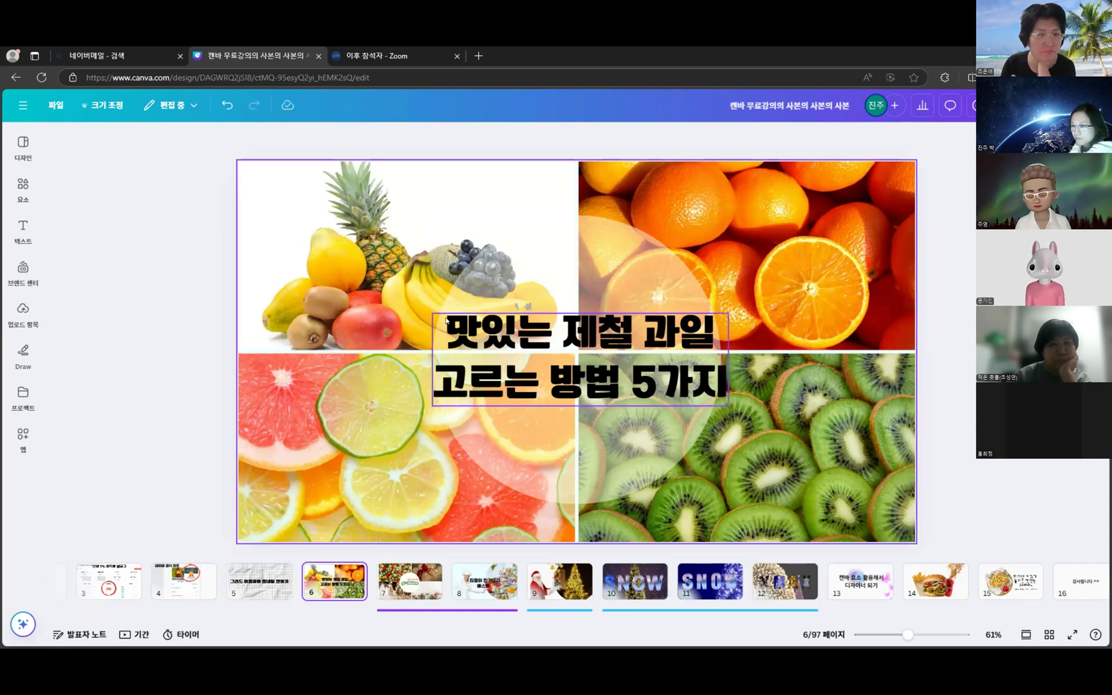
# - Insert a blank page after page 7, the Christmas x-mae collage, and return to new page 8
pyautogui.moveTo(447, 579)
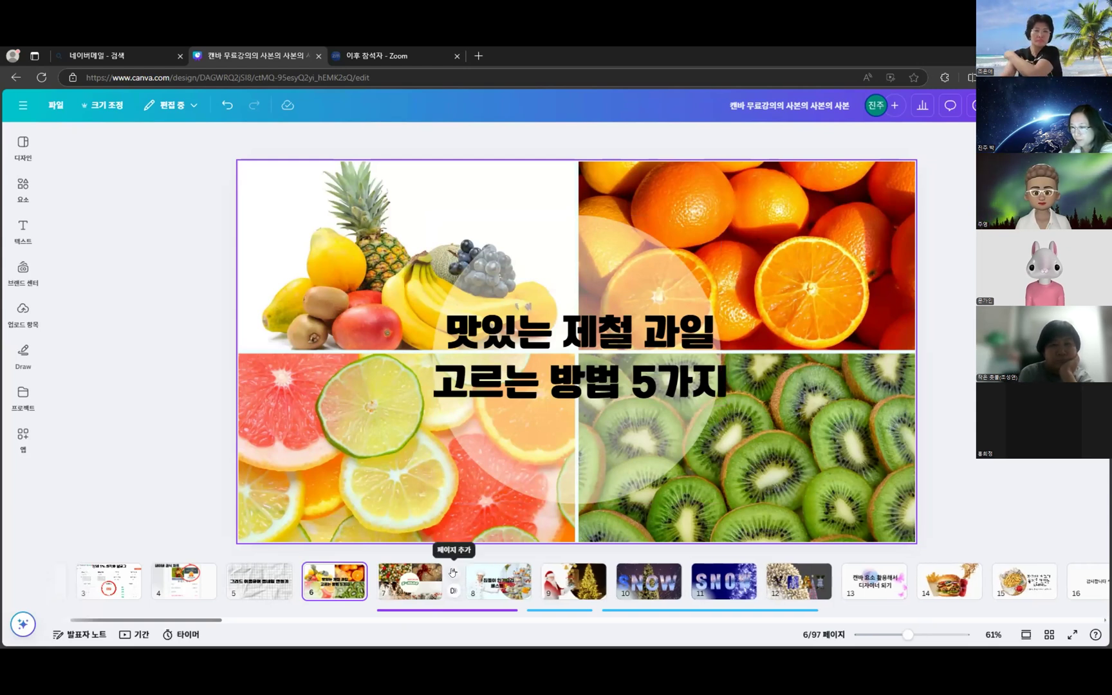
pyautogui.click(453, 572)
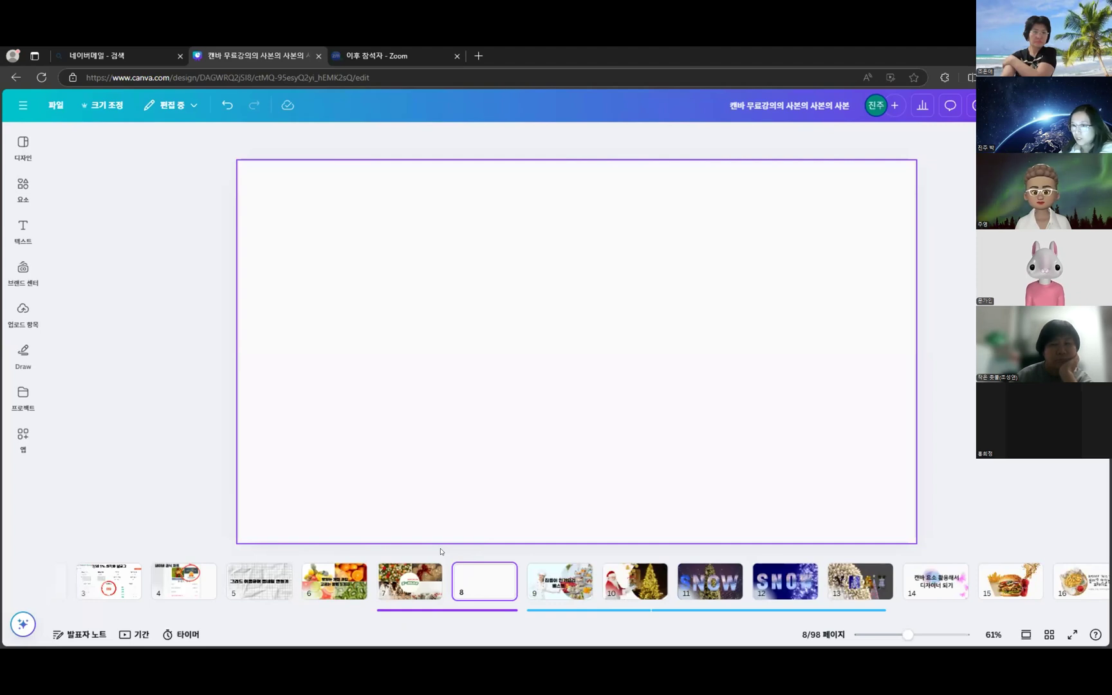
pyautogui.click(418, 586)
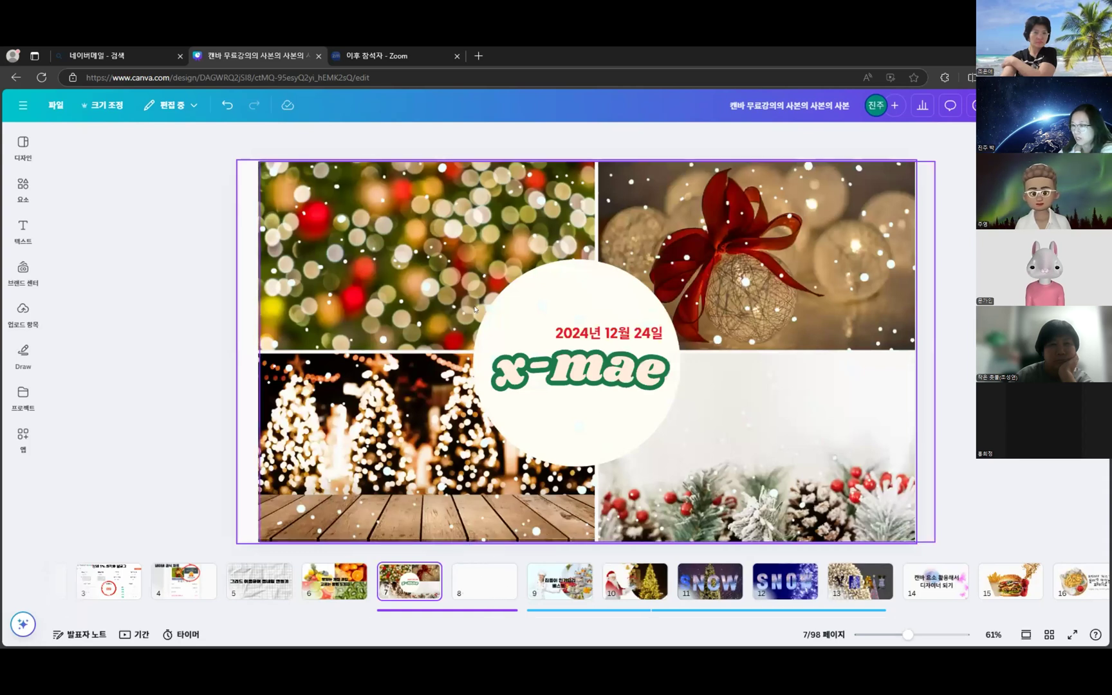
pyautogui.click(507, 582)
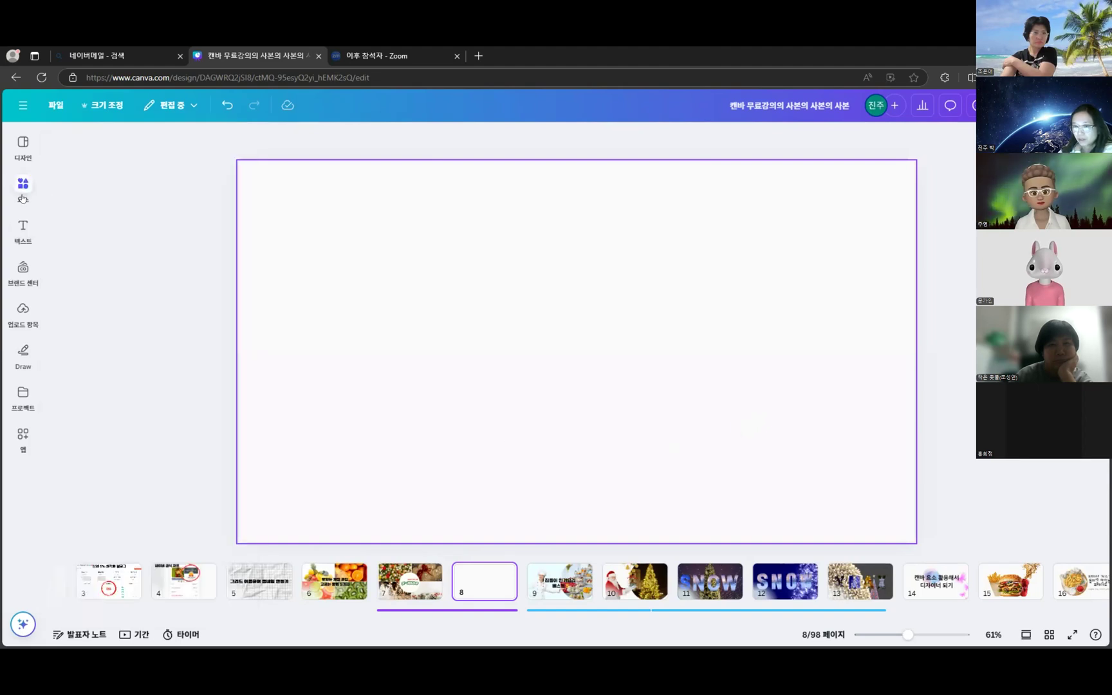
# - Pin the Elements panel and place the 2×2 picture grid from the full Grids list on page 8
pyautogui.moveTo(22, 199)
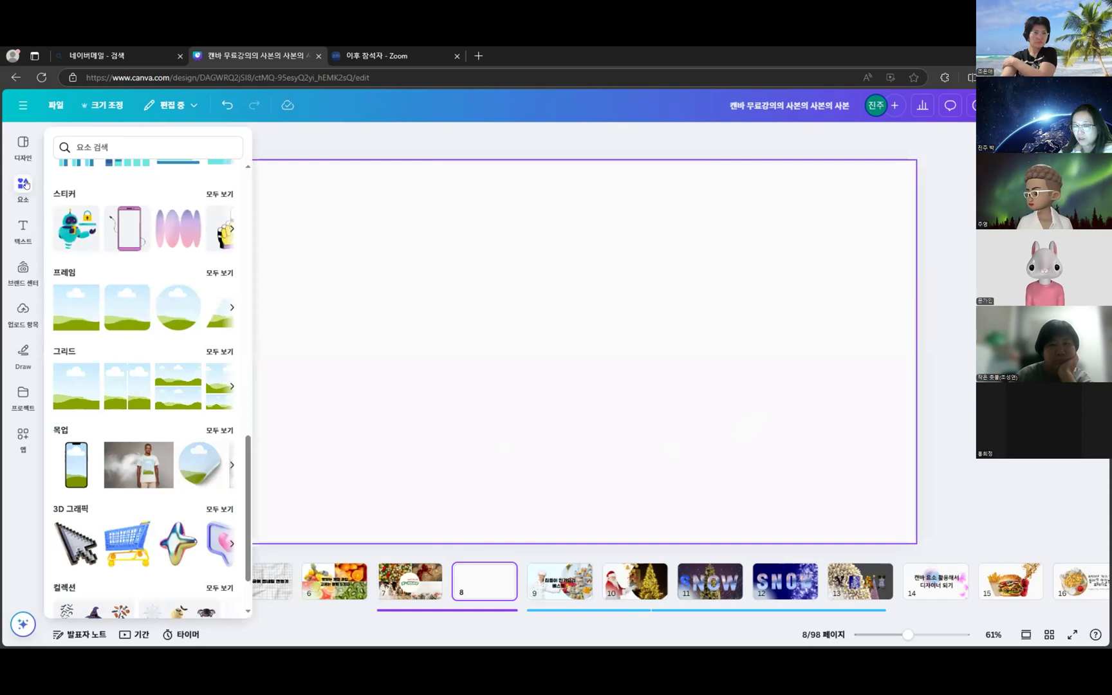
pyautogui.click(22, 187)
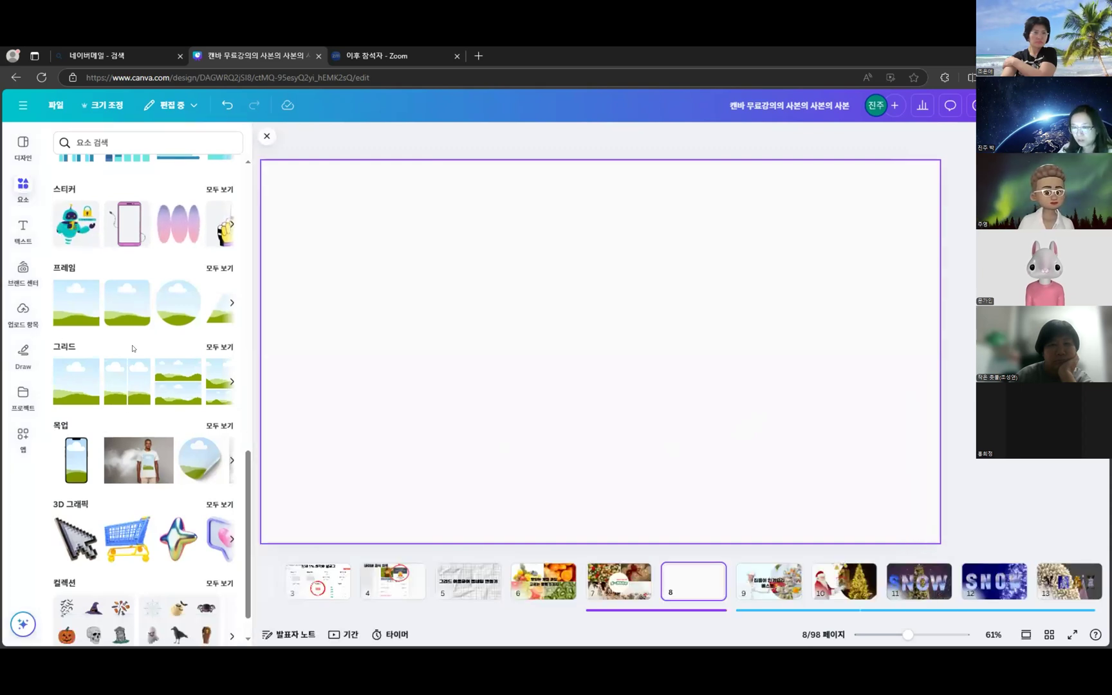
pyautogui.scroll(-10, 166, 322)
pyautogui.scroll(-10, 166, 322)
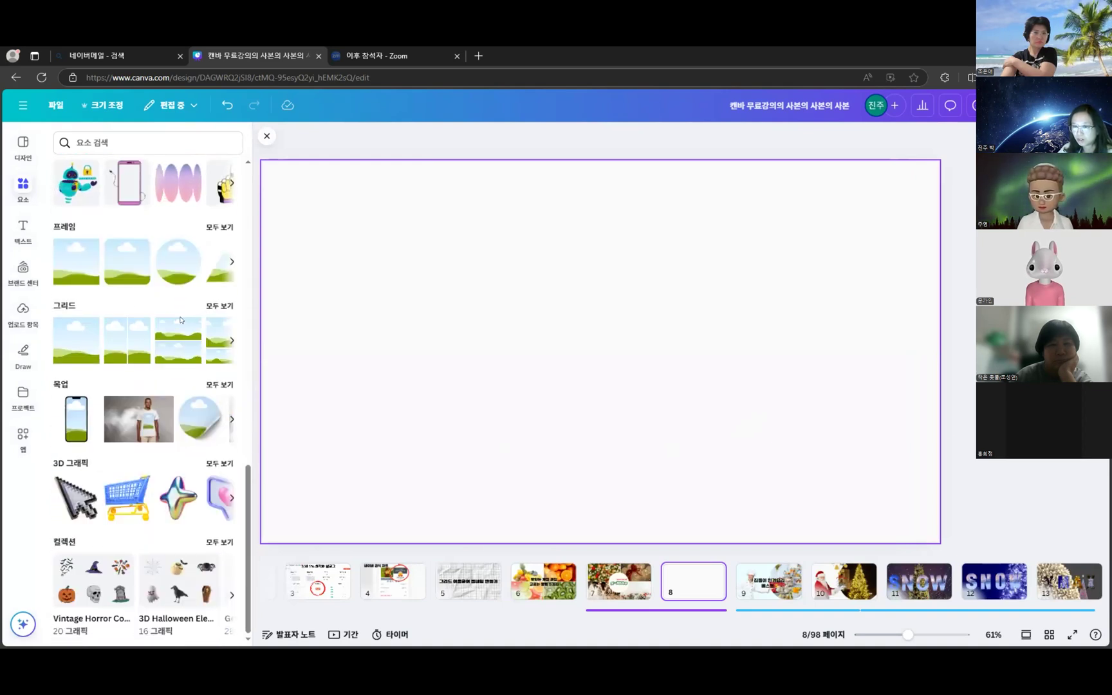
pyautogui.click(221, 306)
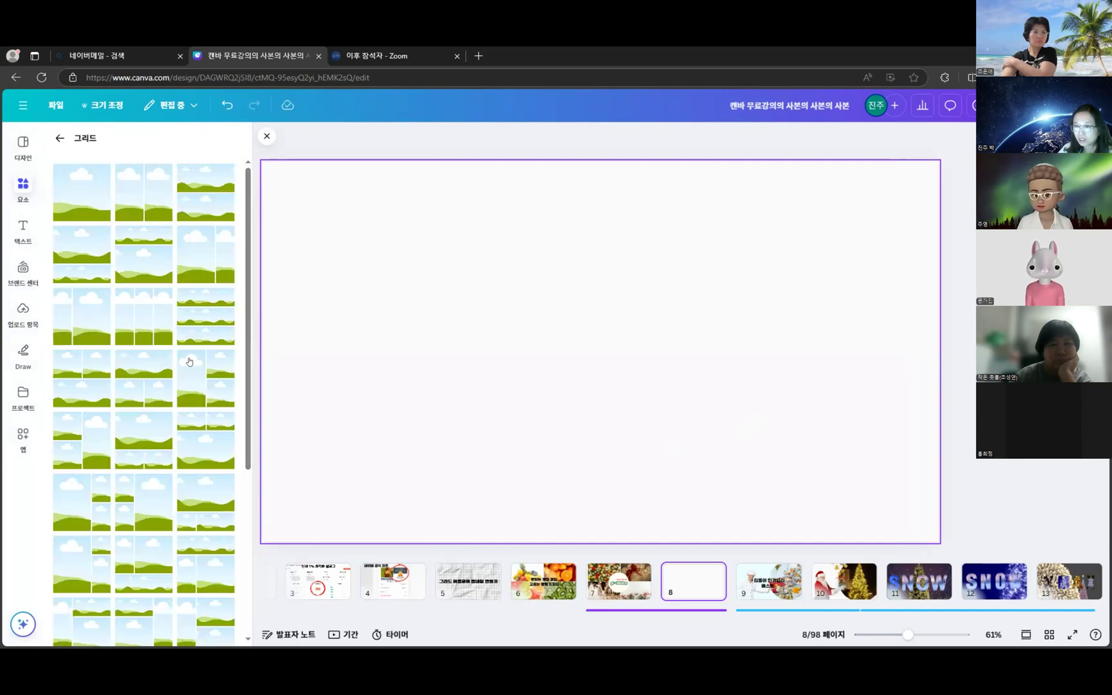
pyautogui.scroll(-1, 188, 434)
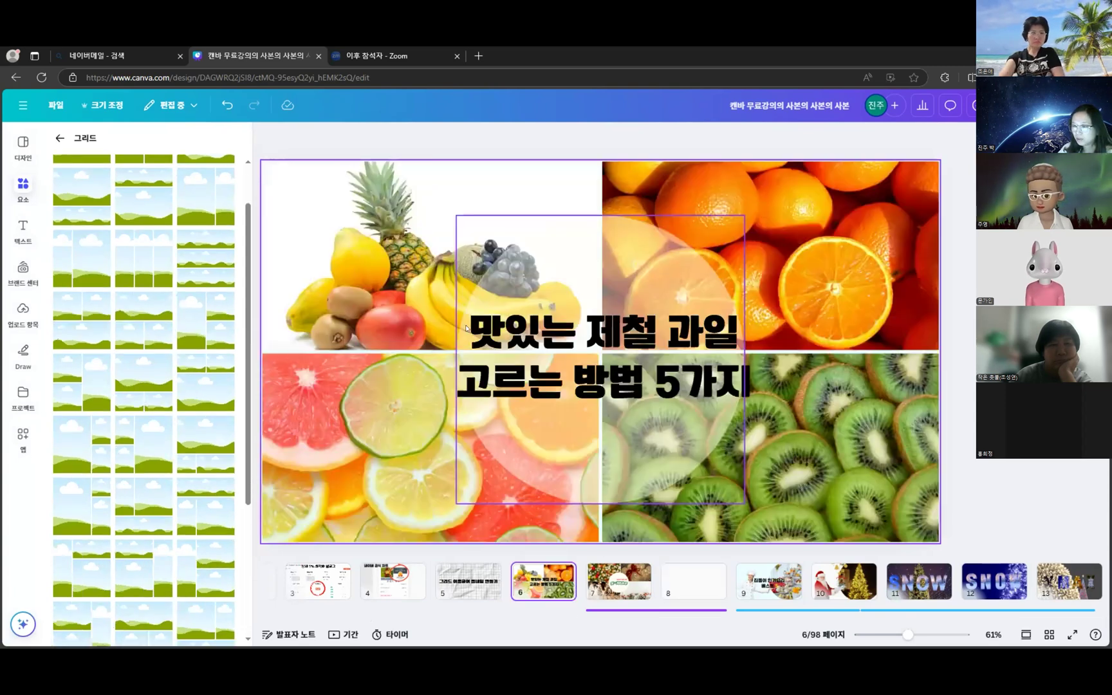
pyautogui.scroll(-1, 145, 419)
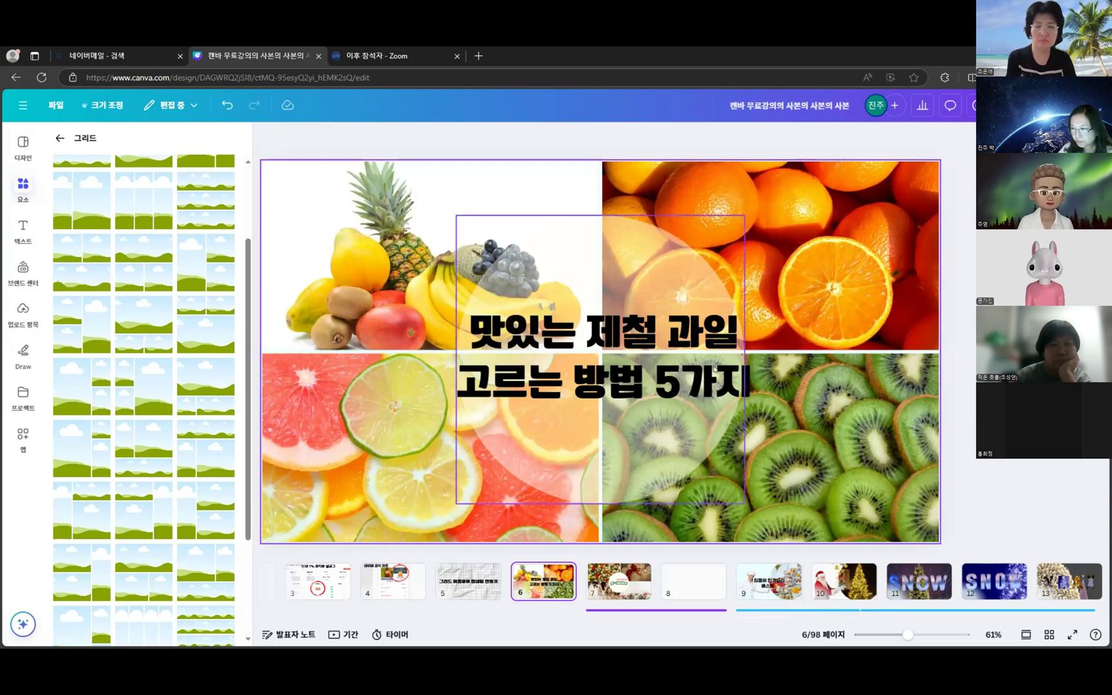
pyautogui.click(679, 602)
pyautogui.scroll(-3, 208, 492)
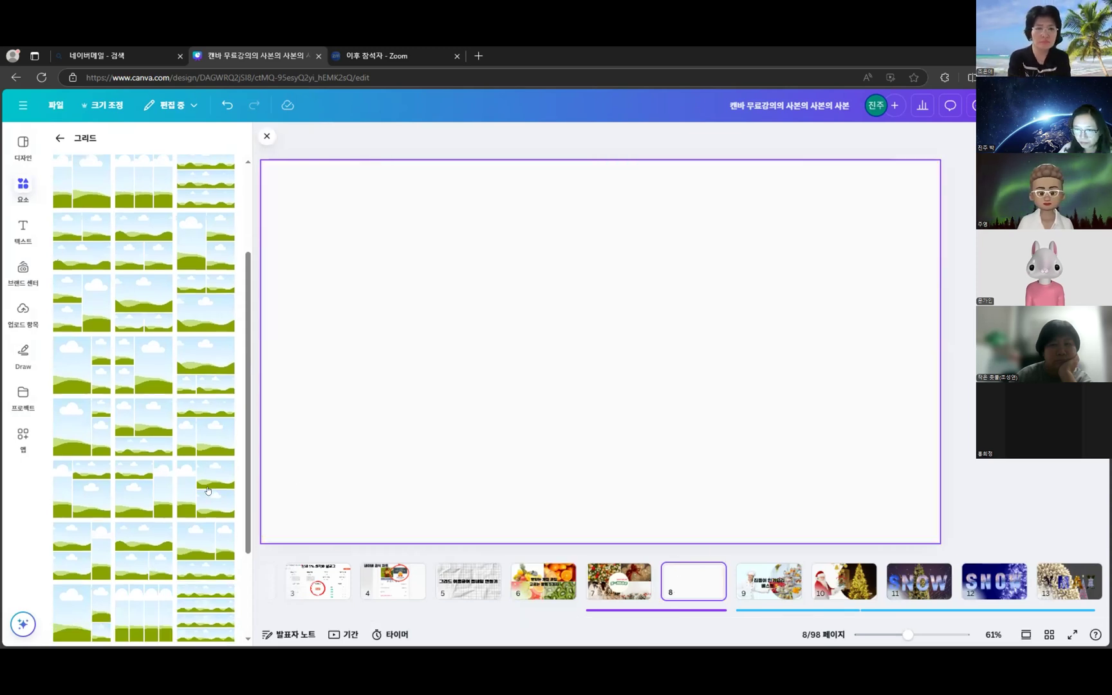
pyautogui.scroll(-2, 208, 491)
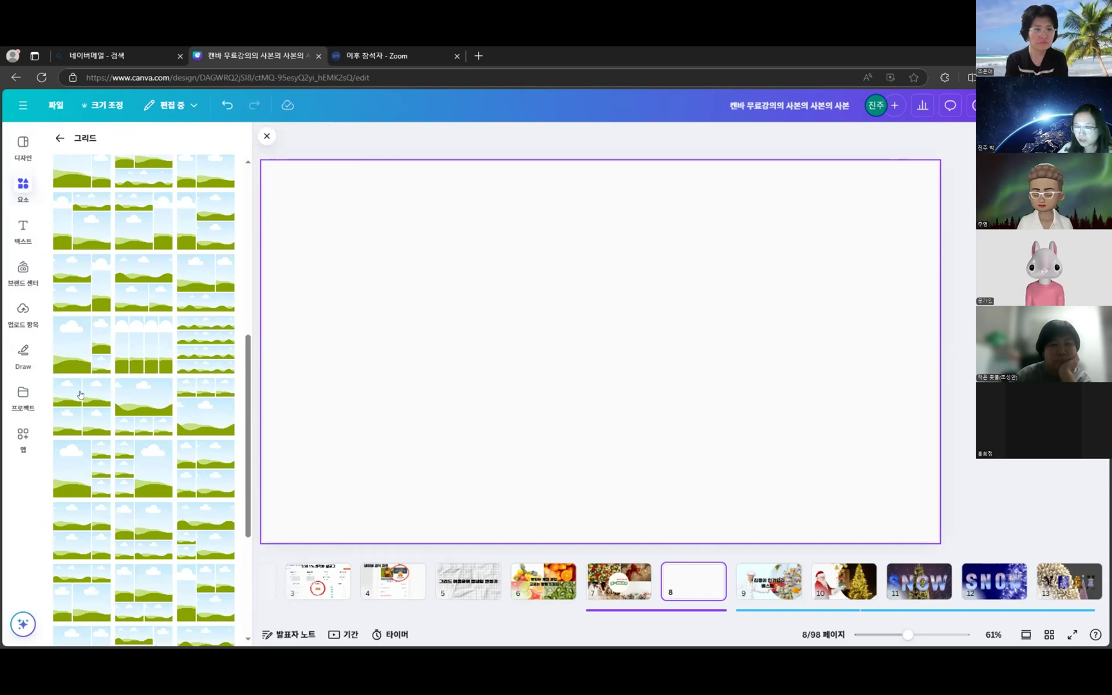
pyautogui.click(91, 387)
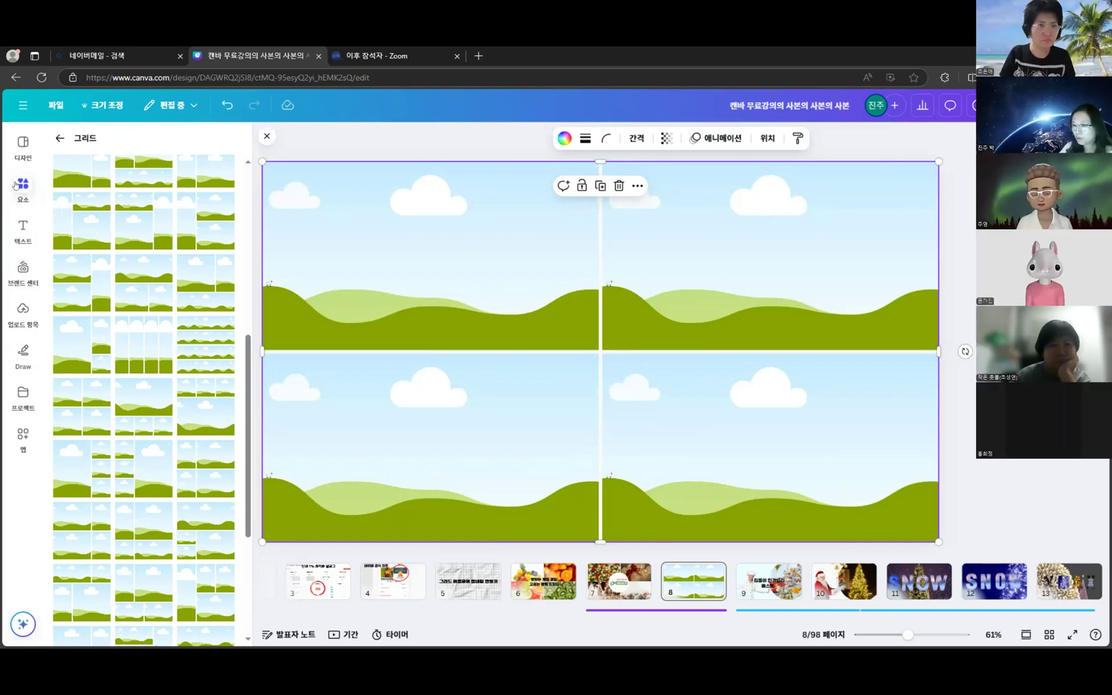
# - Search the Elements library for the recent term 크리스마스 (Christmas)
pyautogui.click(60, 138)
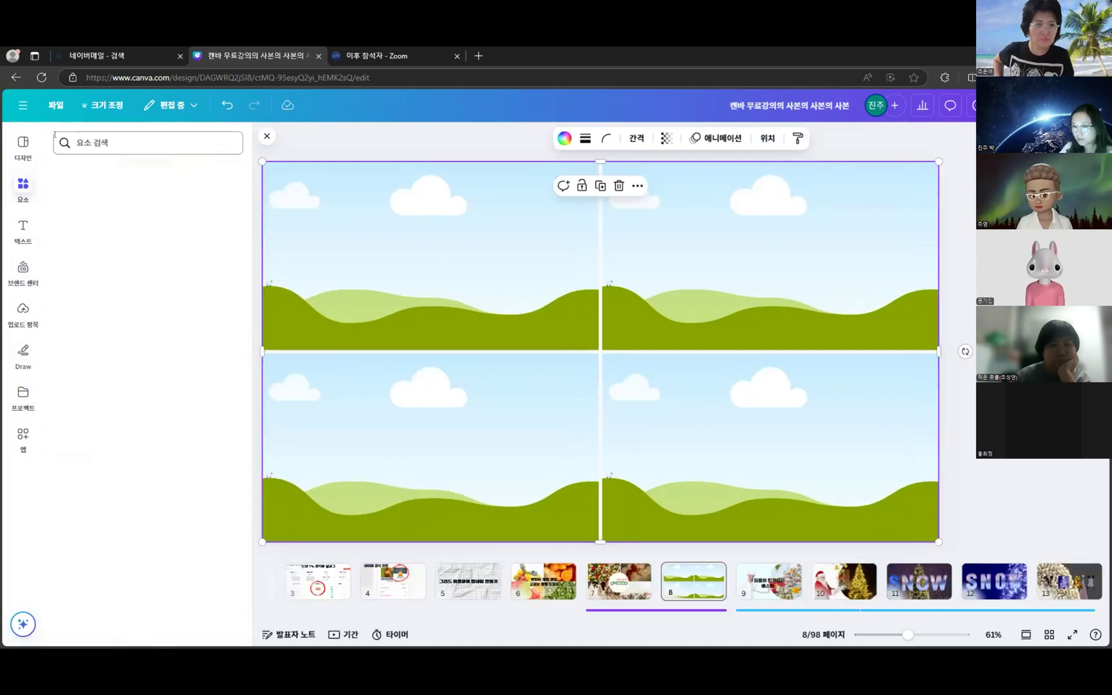
pyautogui.click(145, 132)
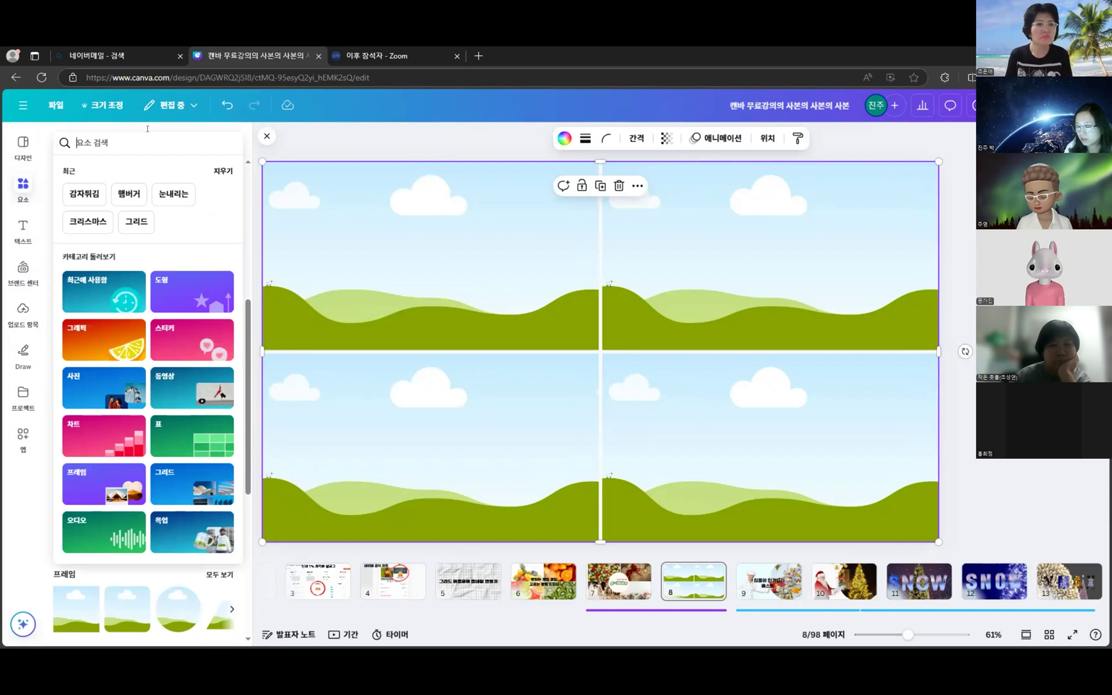
pyautogui.write('클')
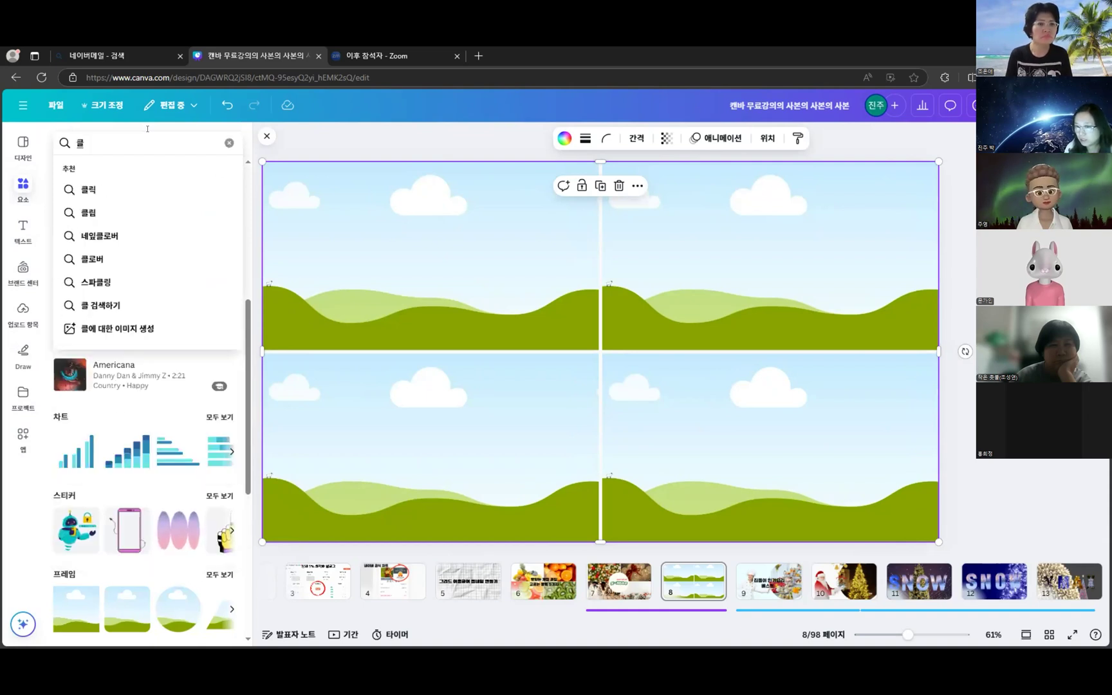
pyautogui.write('ㅣ')
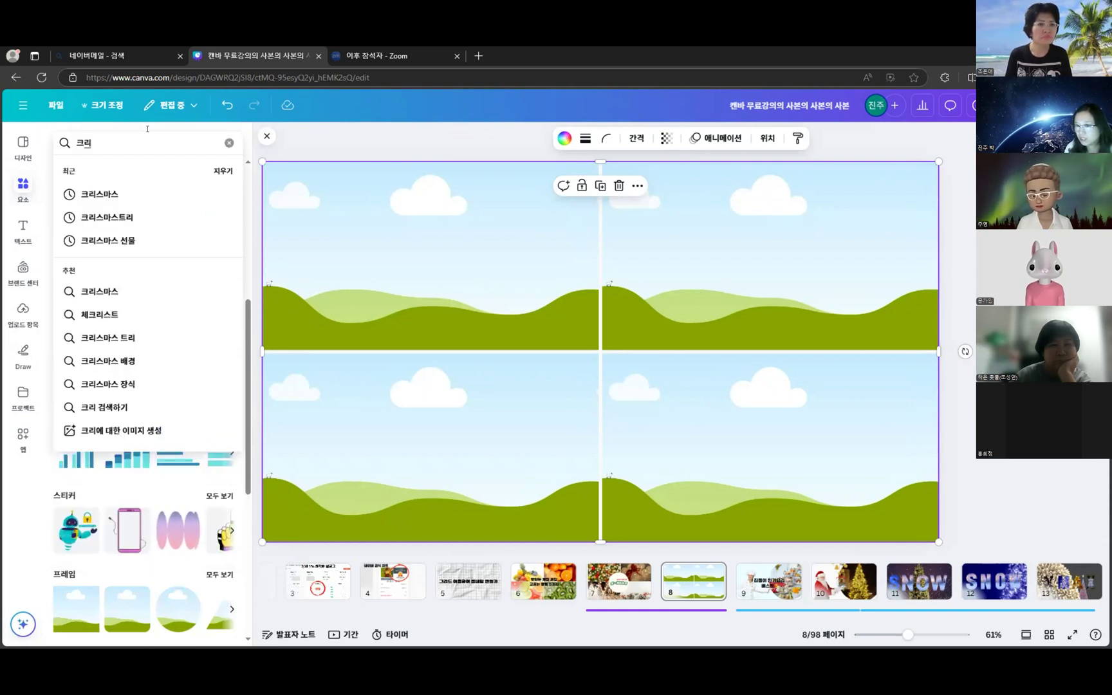
pyautogui.click(152, 197)
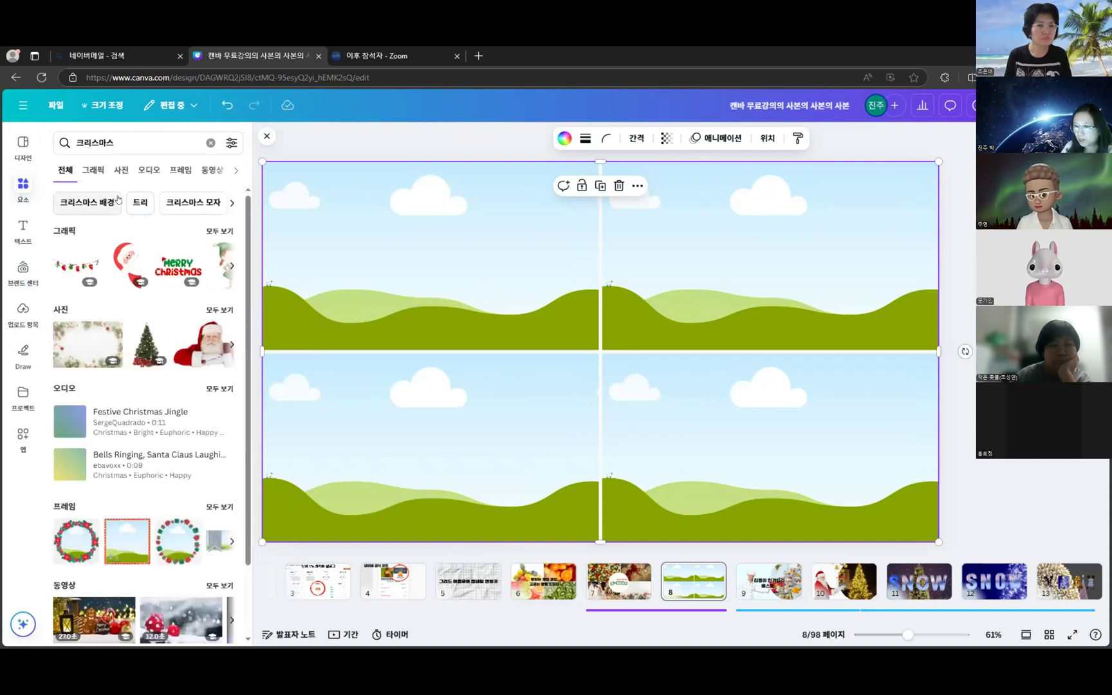
# - Filter the Christmas results to Graphics and browse them
pyautogui.scroll(-3, 147, 361)
pyautogui.scroll(3, 148, 361)
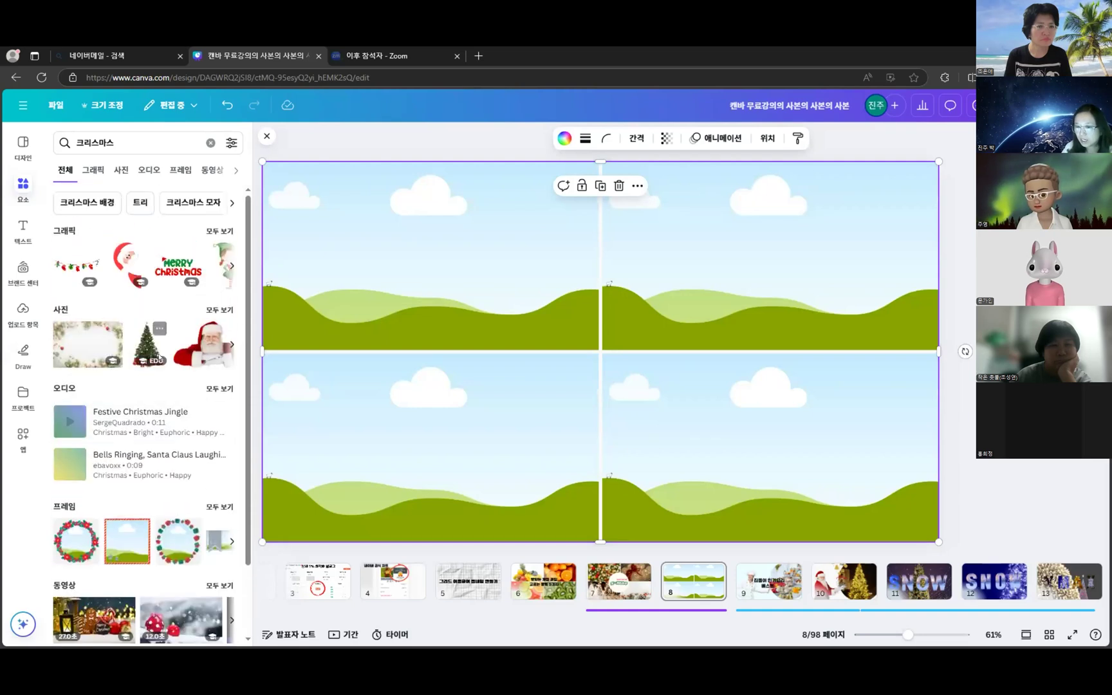
pyautogui.click(93, 170)
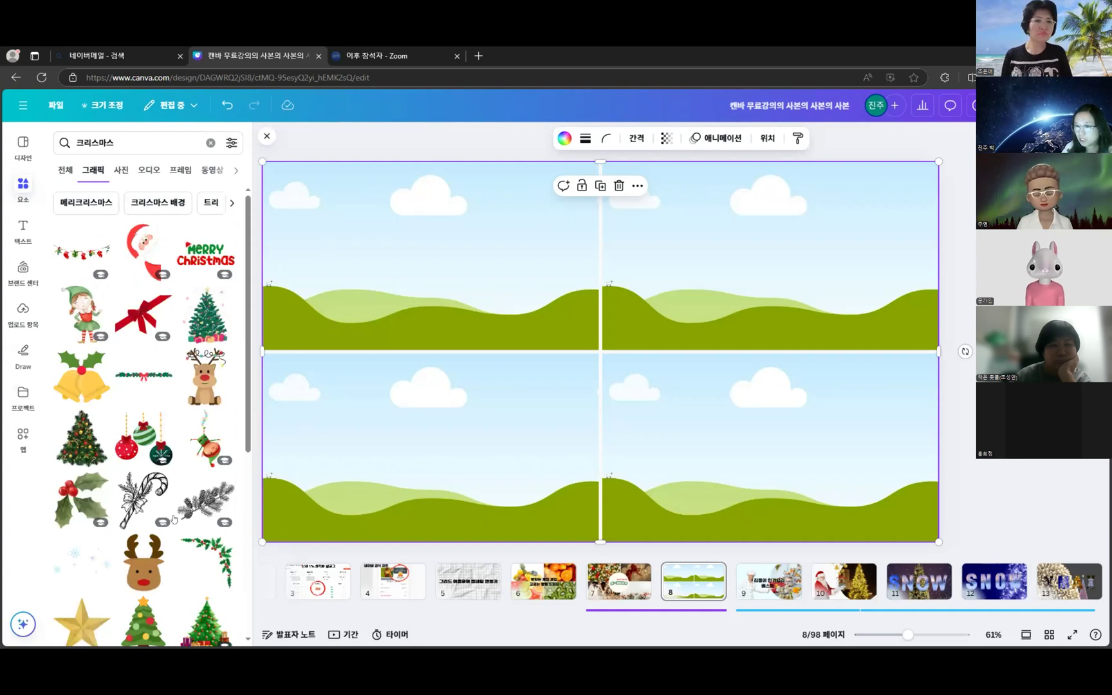
pyautogui.scroll(-3, 160, 535)
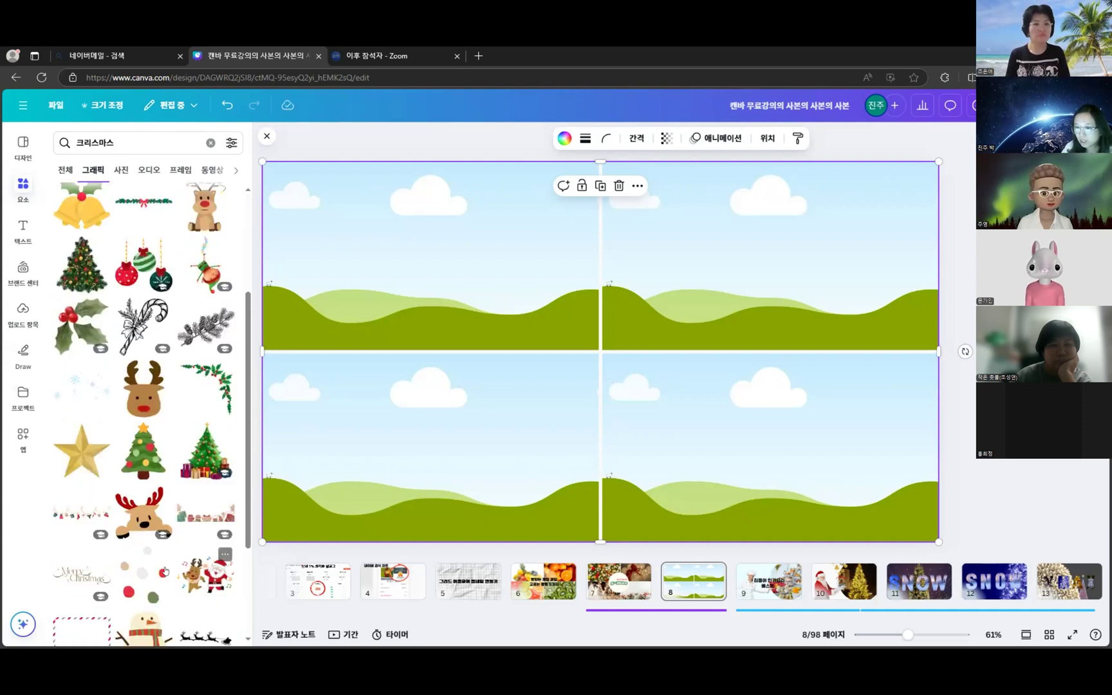
pyautogui.scroll(-3, 145, 502)
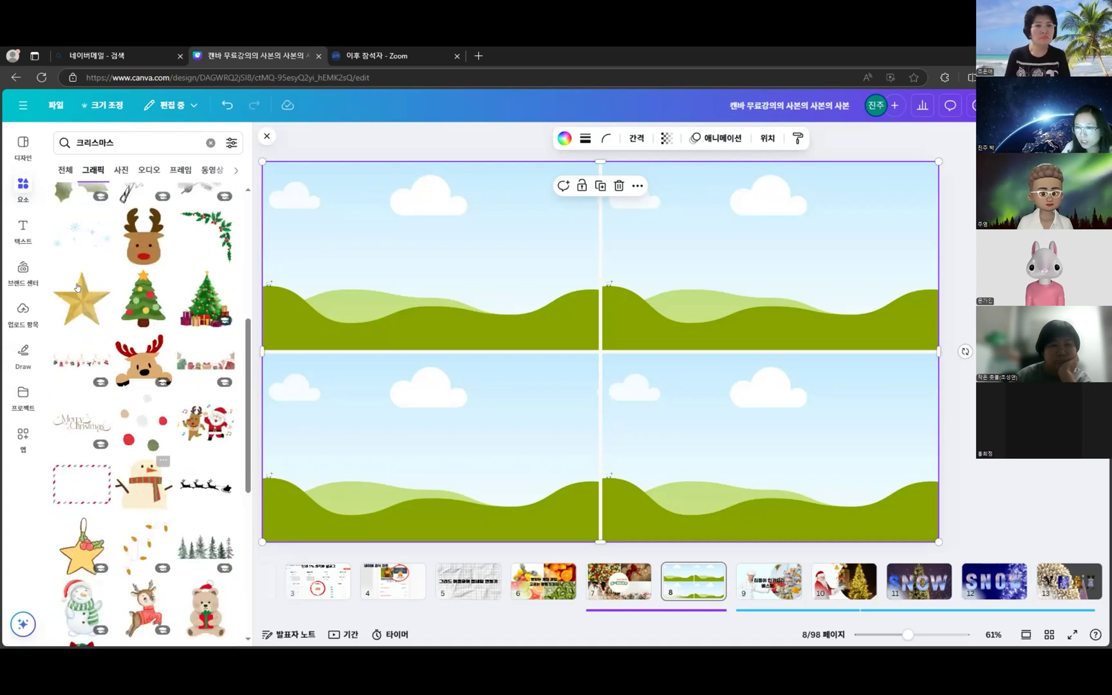
pyautogui.scroll(6, 144, 464)
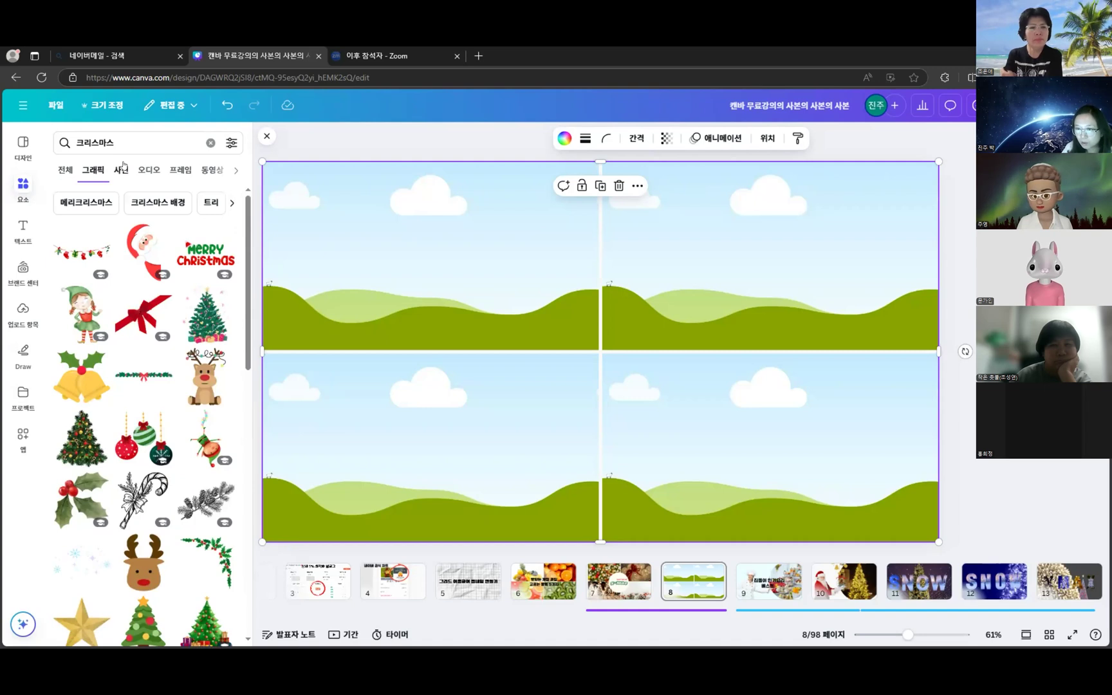
# - Switch the Christmas results to Photos and scroll through the photo list
pyautogui.click(122, 168)
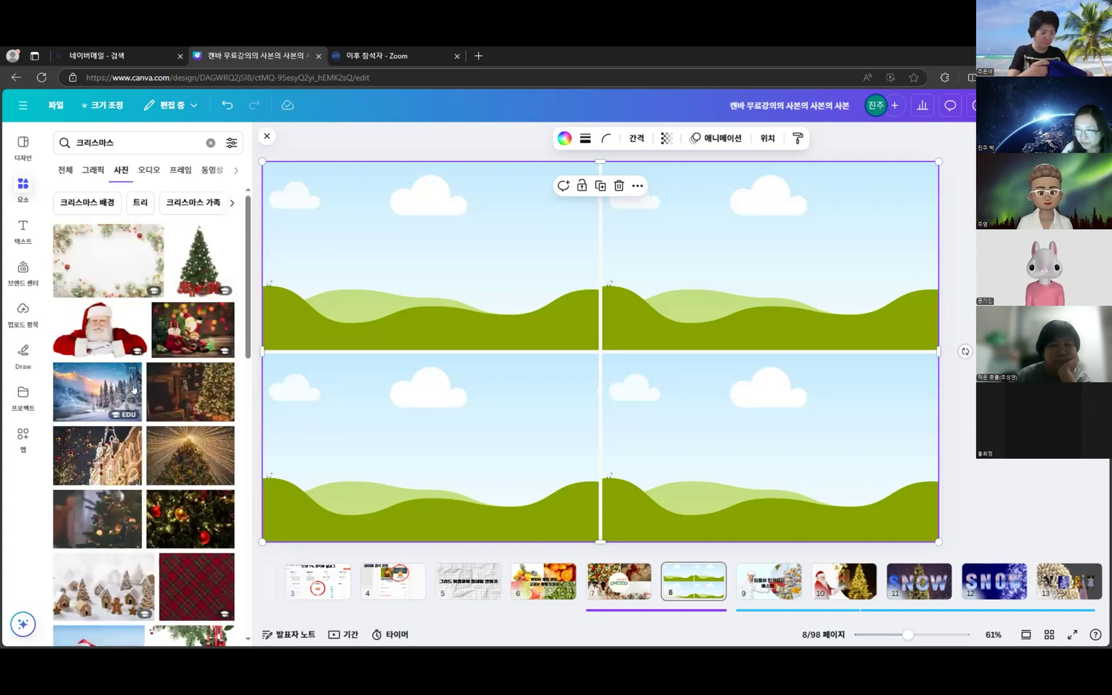
pyautogui.scroll(-2, 154, 360)
pyautogui.scroll(2, 168, 322)
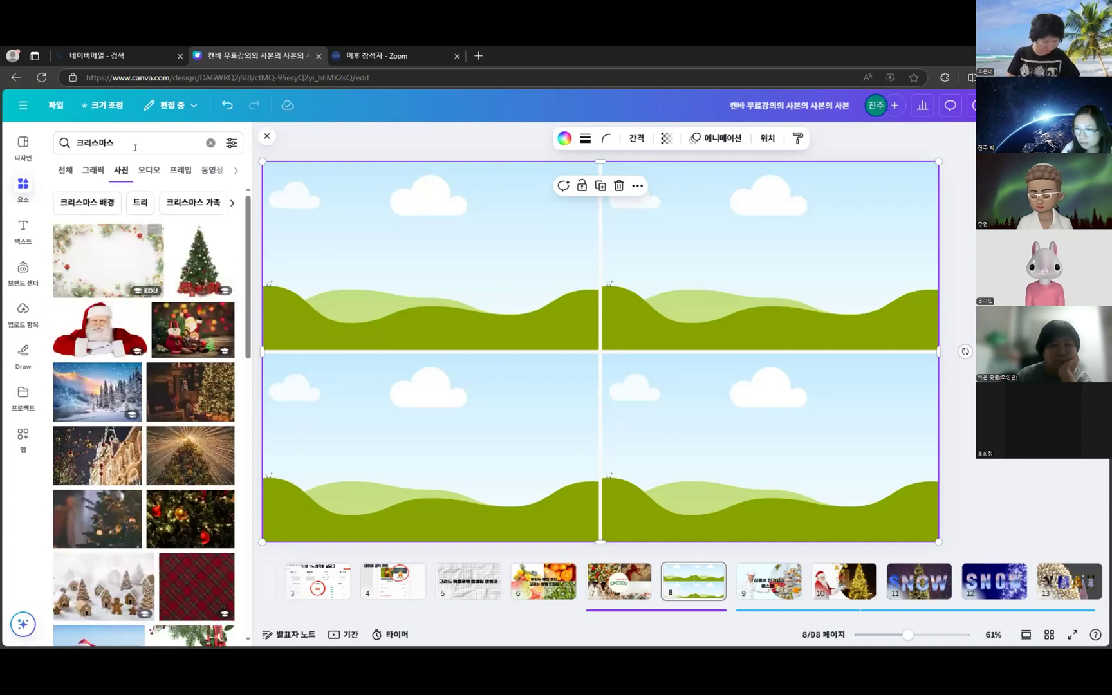
pyautogui.scroll(-4, 137, 533)
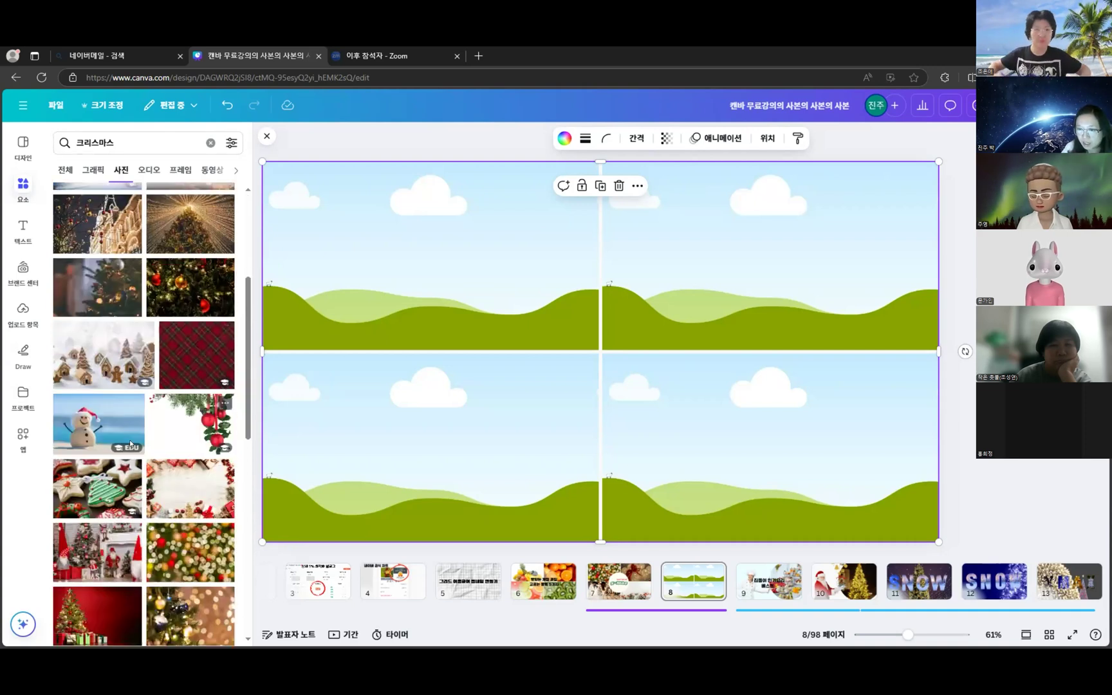
pyautogui.scroll(-2, 137, 533)
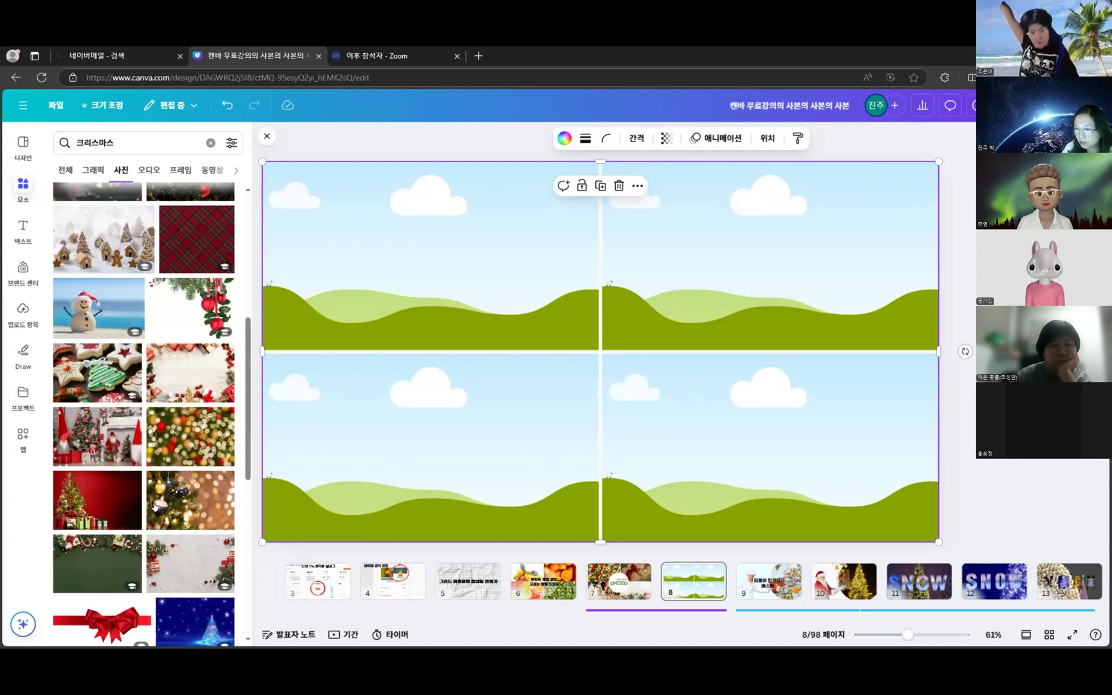
pyautogui.scroll(-1, 155, 507)
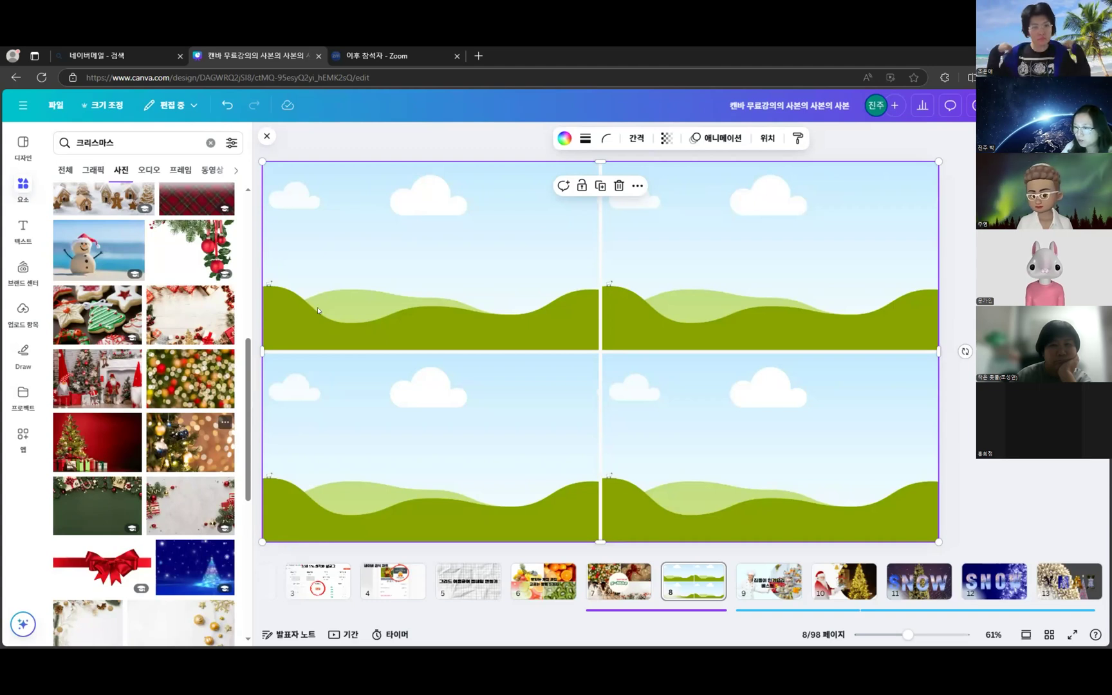
# - Fill the top-left grid cell with the gold-ornament photo and browse further down the photos
pyautogui.moveTo(317, 311); pyautogui.dragTo(317, 309)
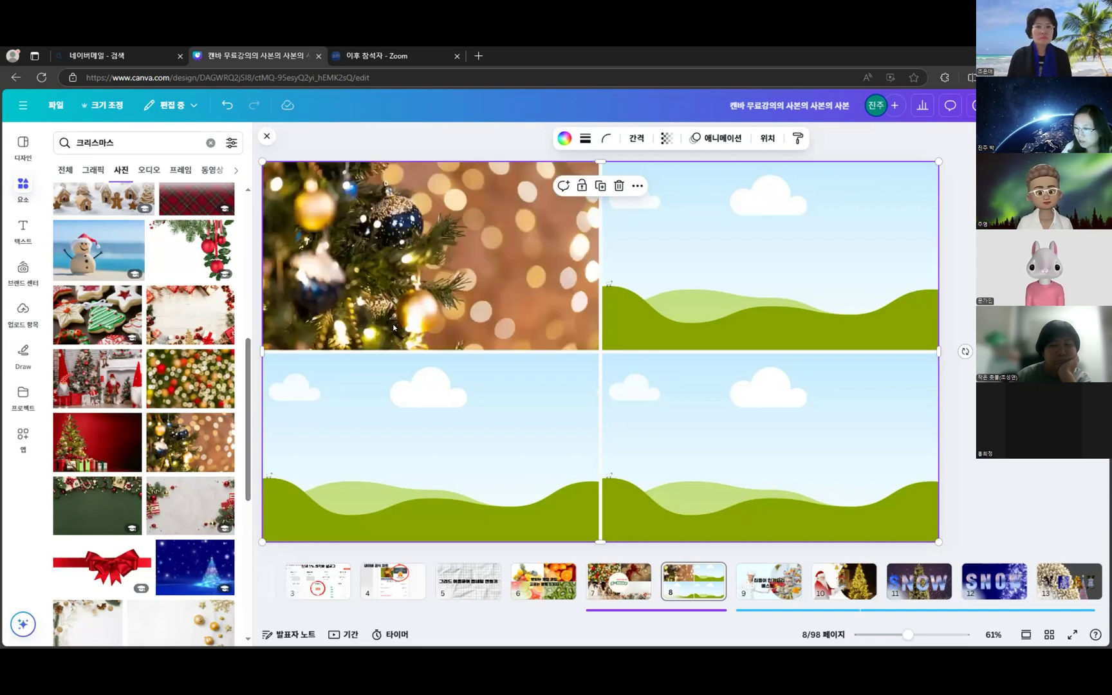
pyautogui.scroll(-3, 183, 402)
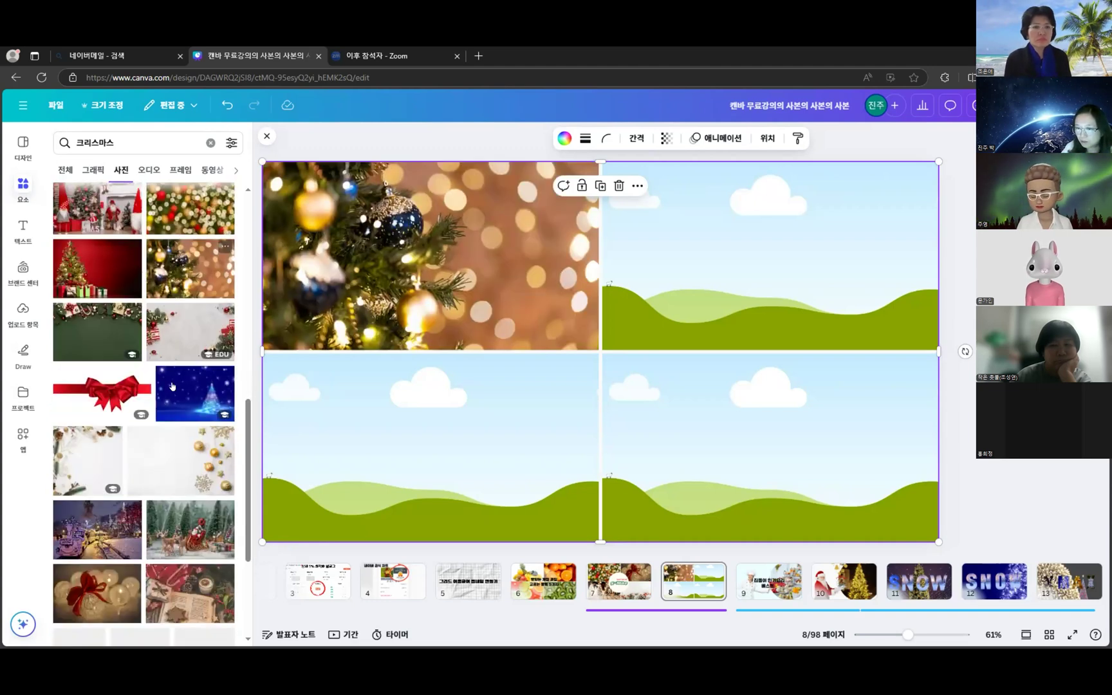
pyautogui.scroll(-2, 165, 443)
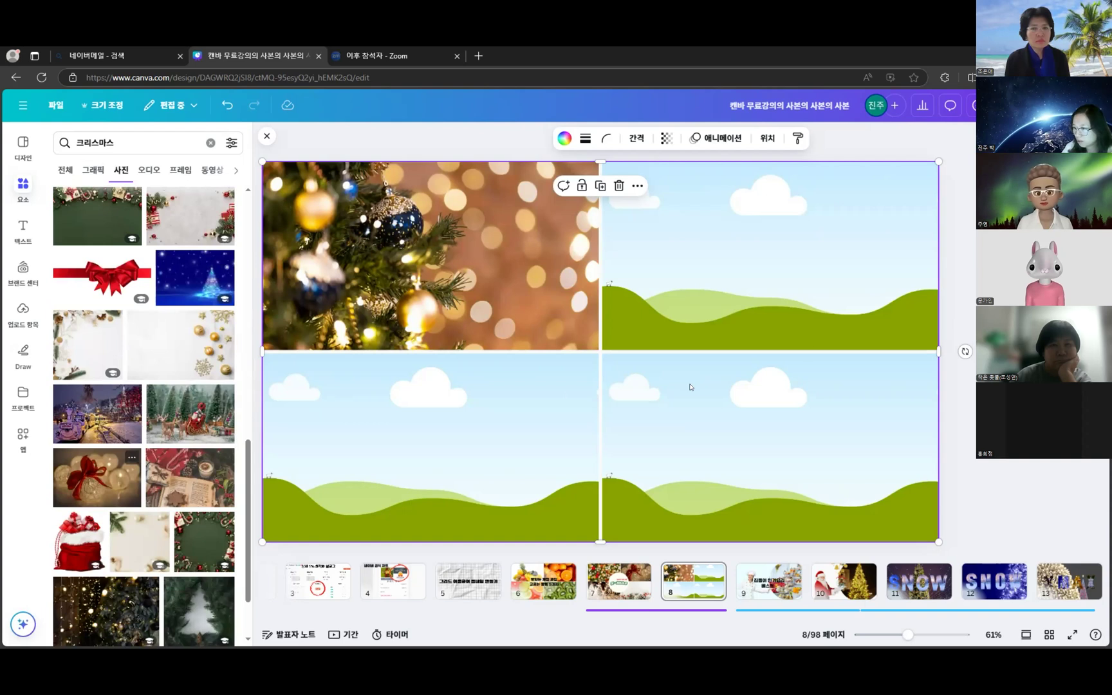
pyautogui.scroll(-3, 154, 569)
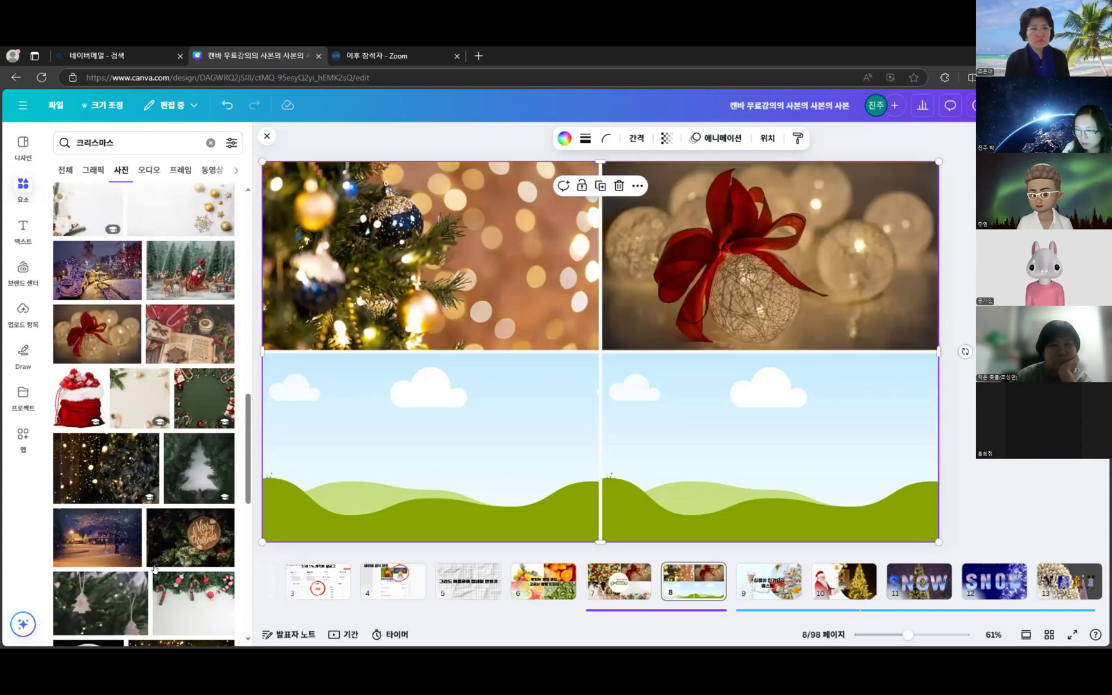
pyautogui.scroll(-5, 151, 506)
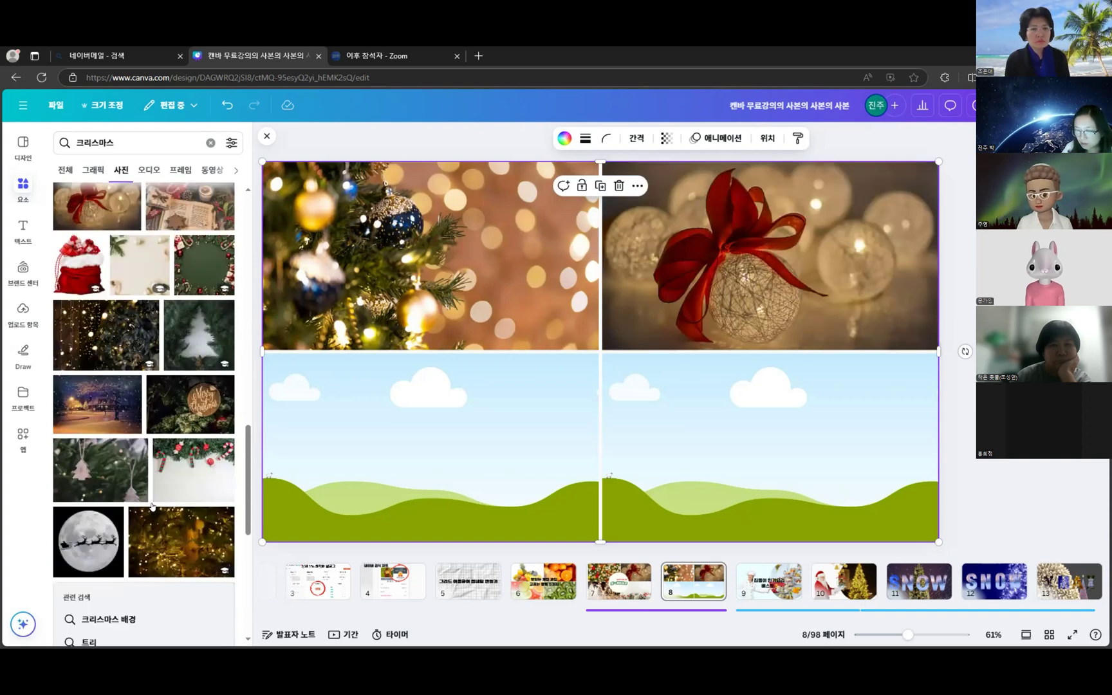
pyautogui.scroll(-5, 150, 481)
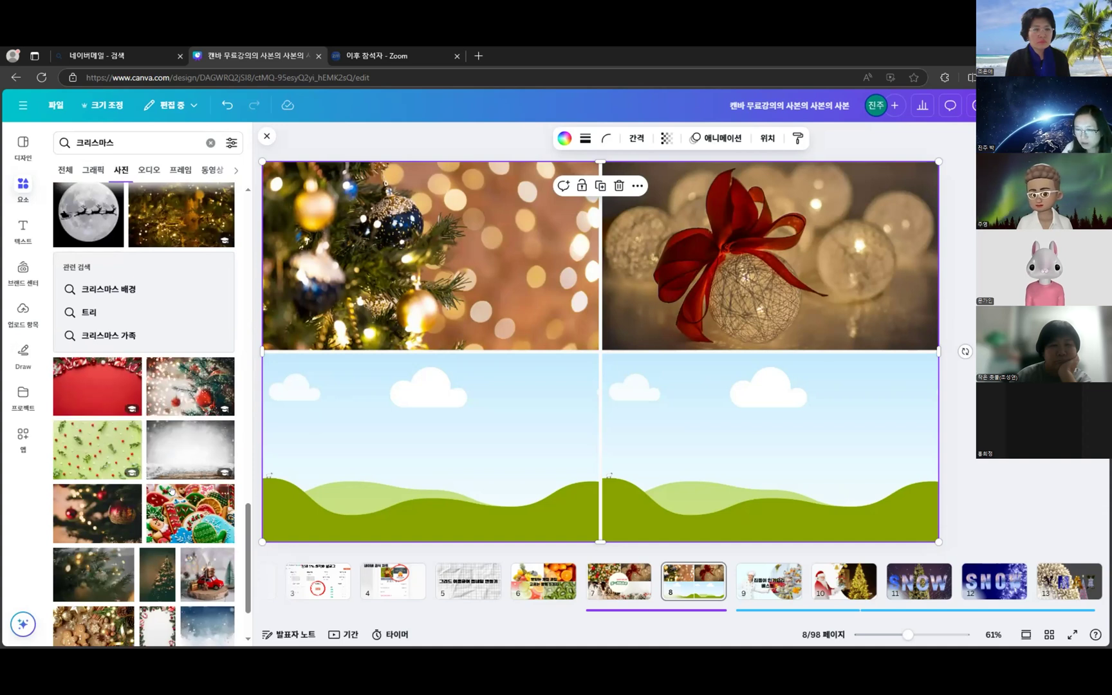
pyautogui.scroll(-2, 208, 569)
pyautogui.scroll(-4, 200, 524)
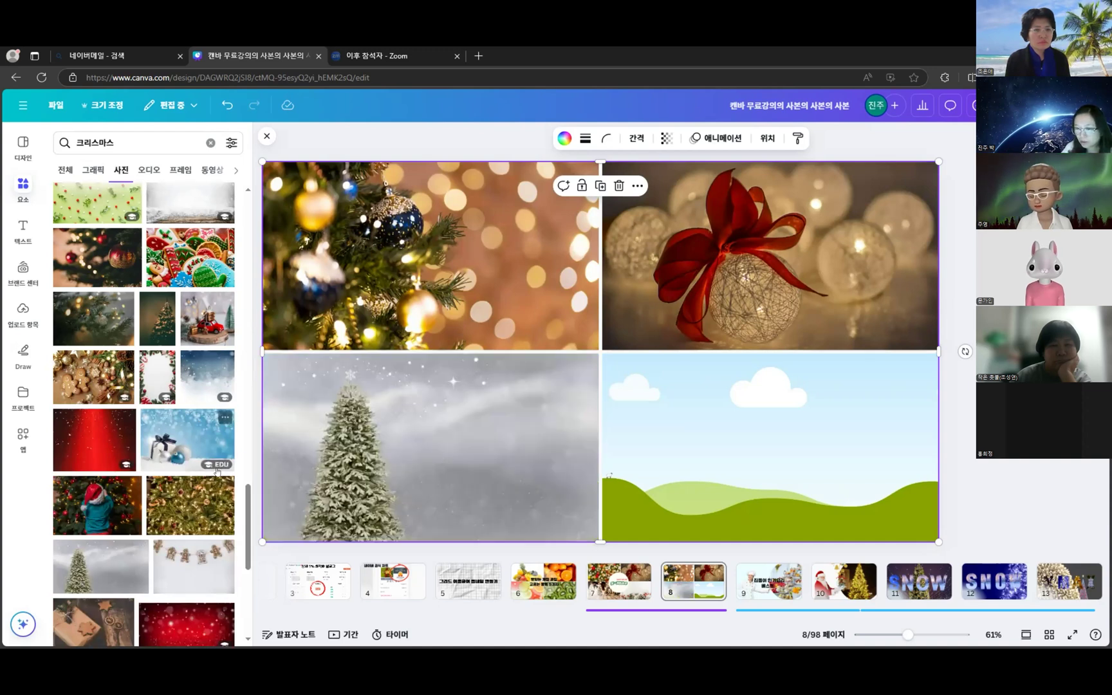
pyautogui.scroll(-5, 200, 452)
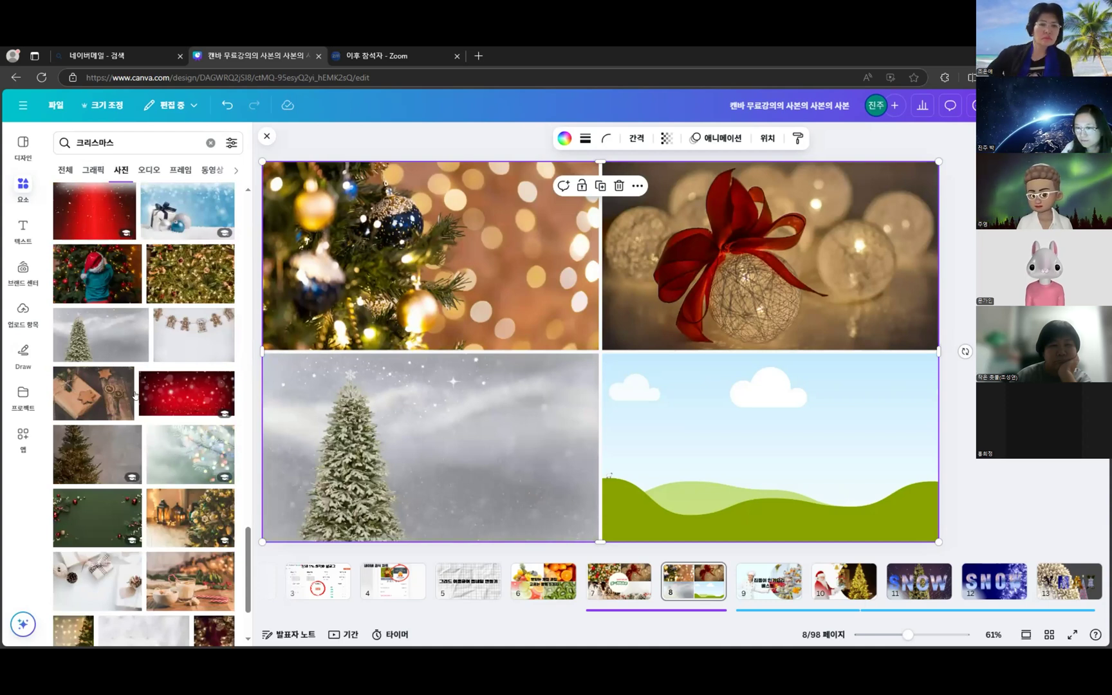
pyautogui.scroll(-4, 152, 482)
pyautogui.scroll(-5, 152, 482)
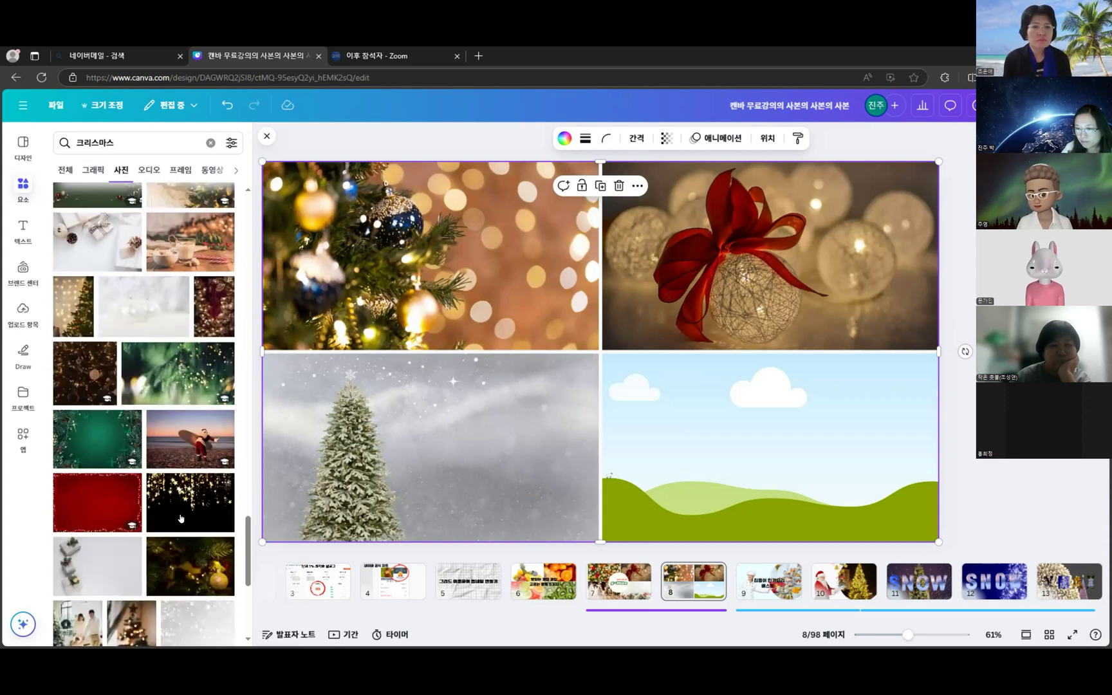
pyautogui.scroll(-4, 111, 453)
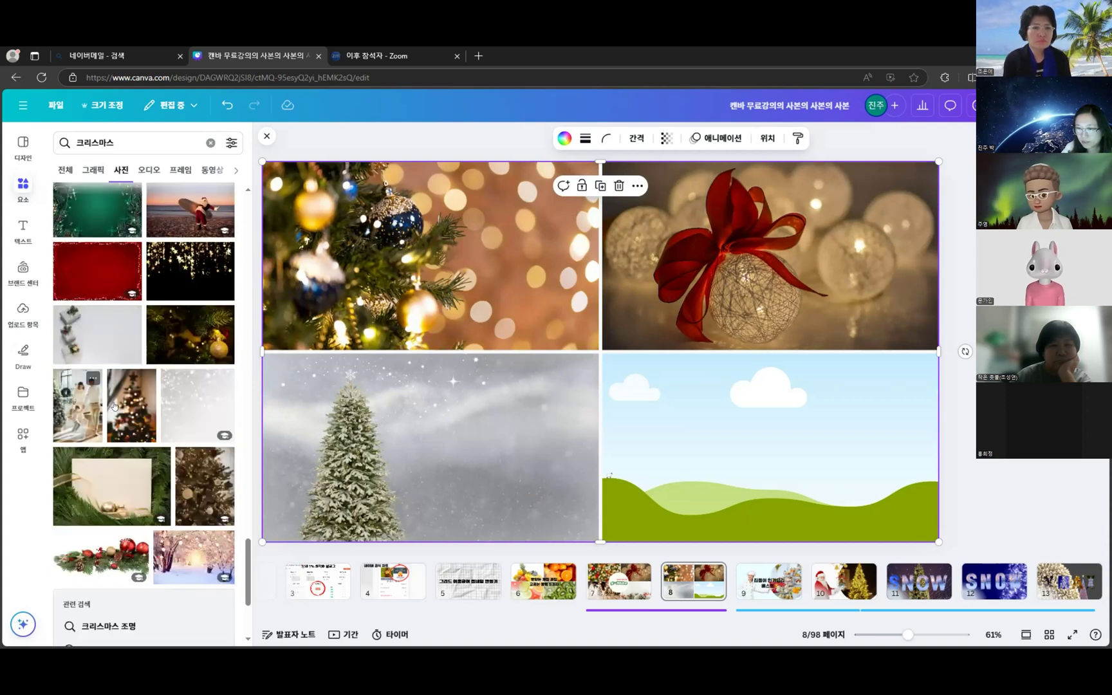
pyautogui.scroll(-2, 143, 489)
pyautogui.scroll(-6, 153, 488)
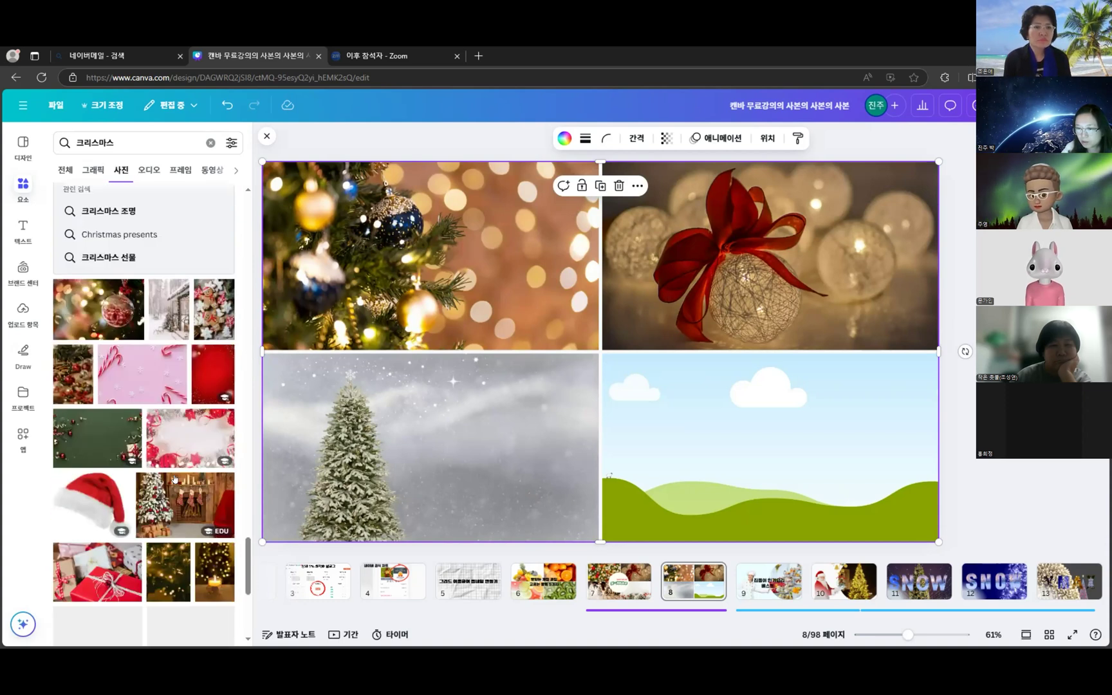
pyautogui.scroll(-2, 180, 508)
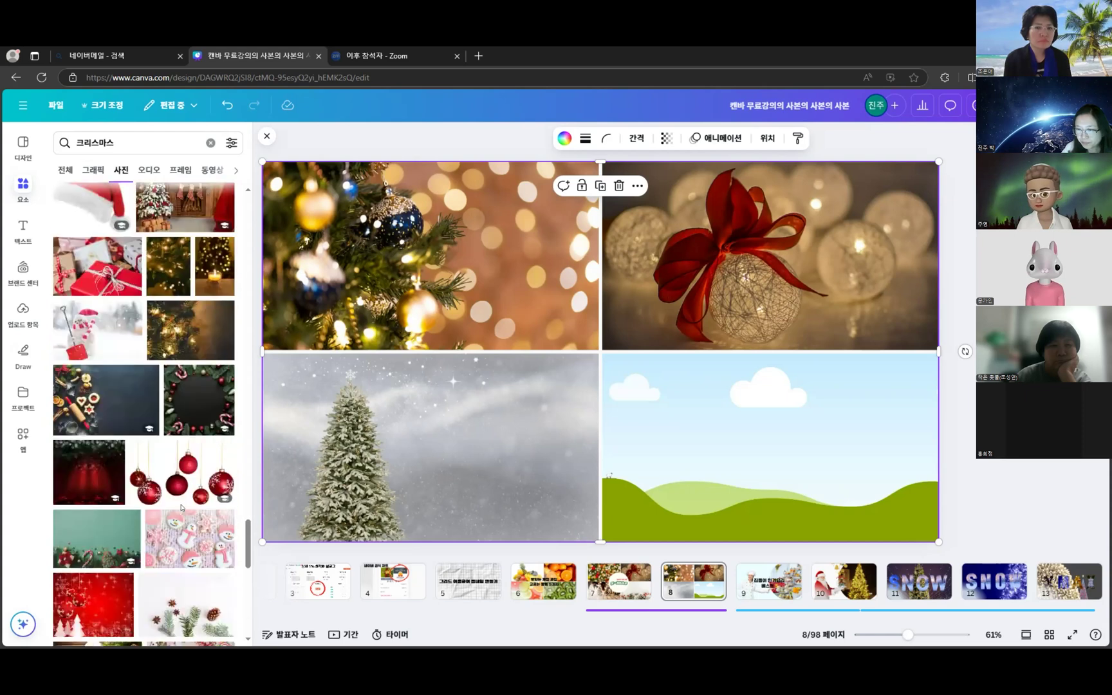
# - Drop the red ornaments photo into the bottom-right grid cell and select it
pyautogui.moveTo(182, 477); pyautogui.dragTo(258, 472)
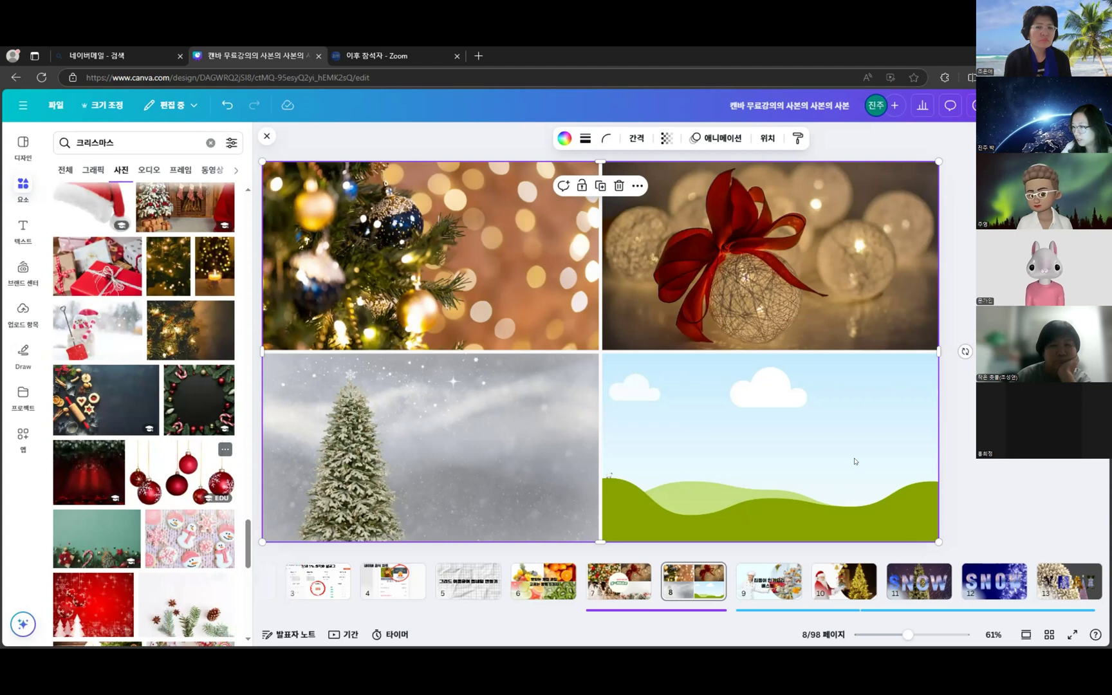
pyautogui.moveTo(855, 461); pyautogui.dragTo(854, 468)
pyautogui.click(692, 413)
pyautogui.rightClick(692, 413)
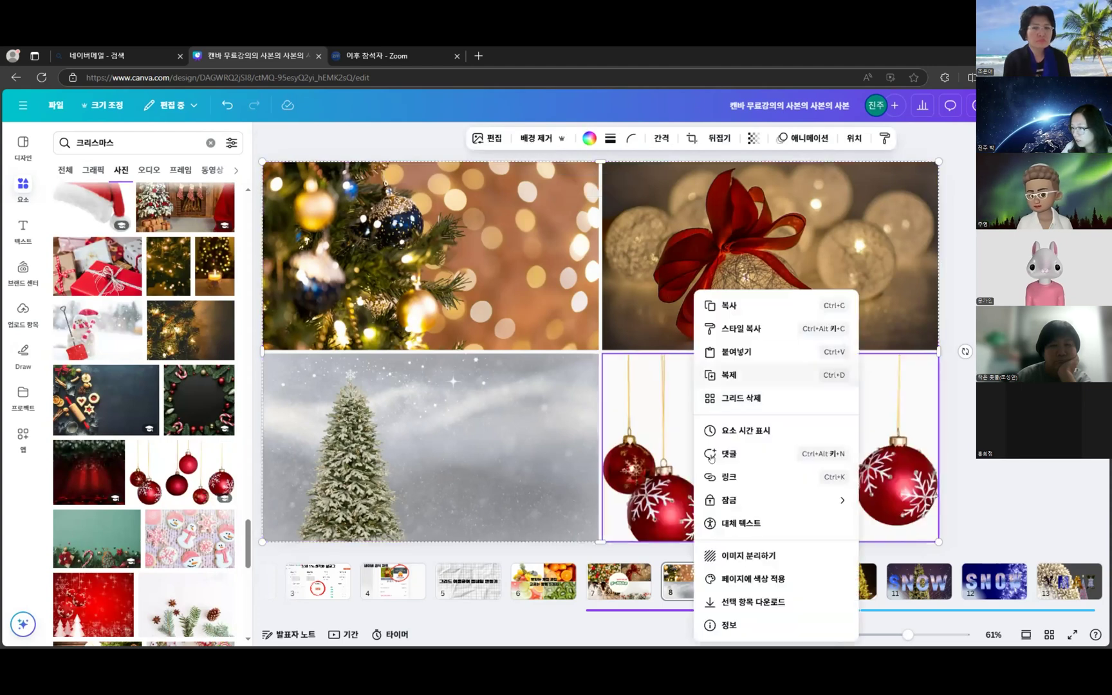
pyautogui.click(924, 479)
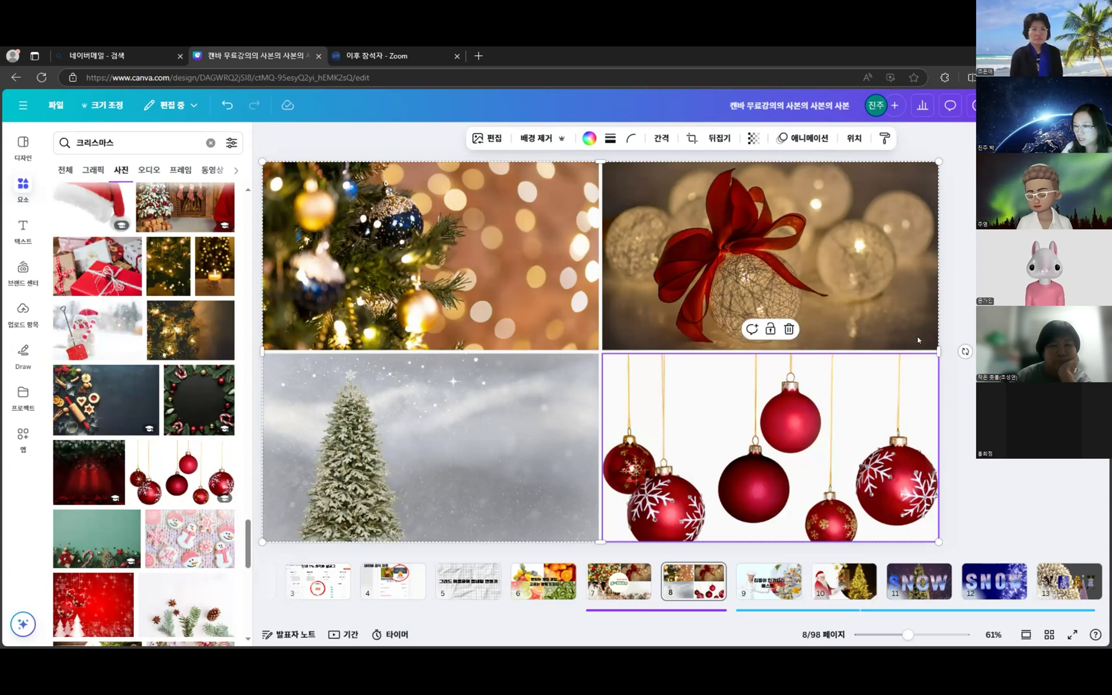
pyautogui.press('Escape')
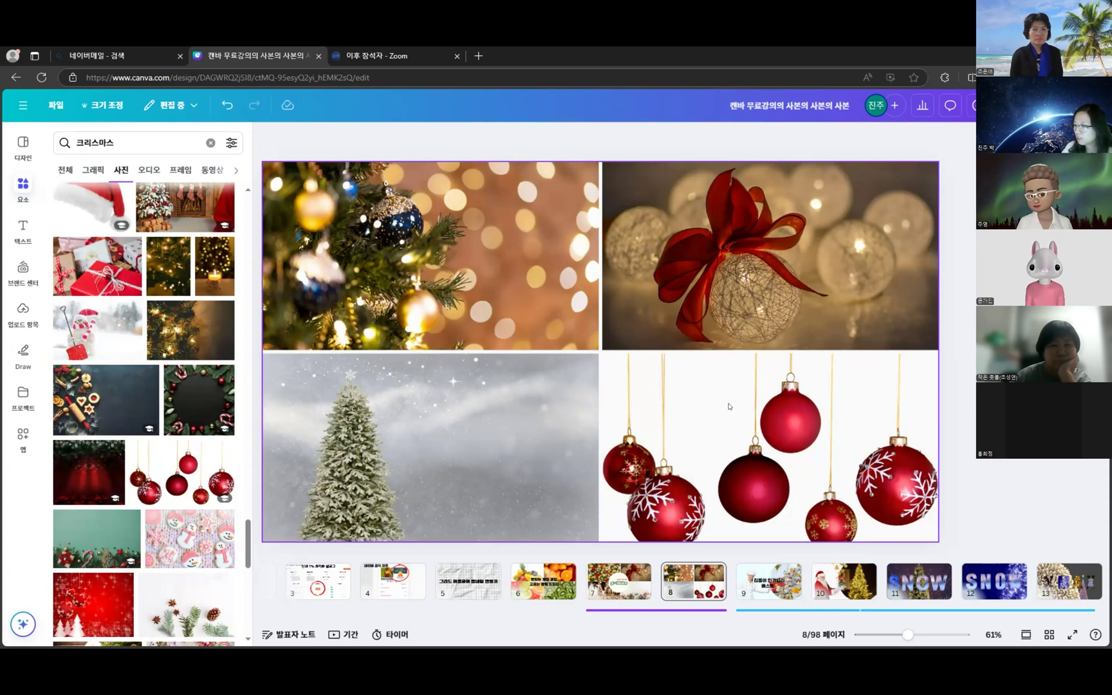
pyautogui.click(729, 406)
pyautogui.rightClick(766, 395)
pyautogui.click(836, 469)
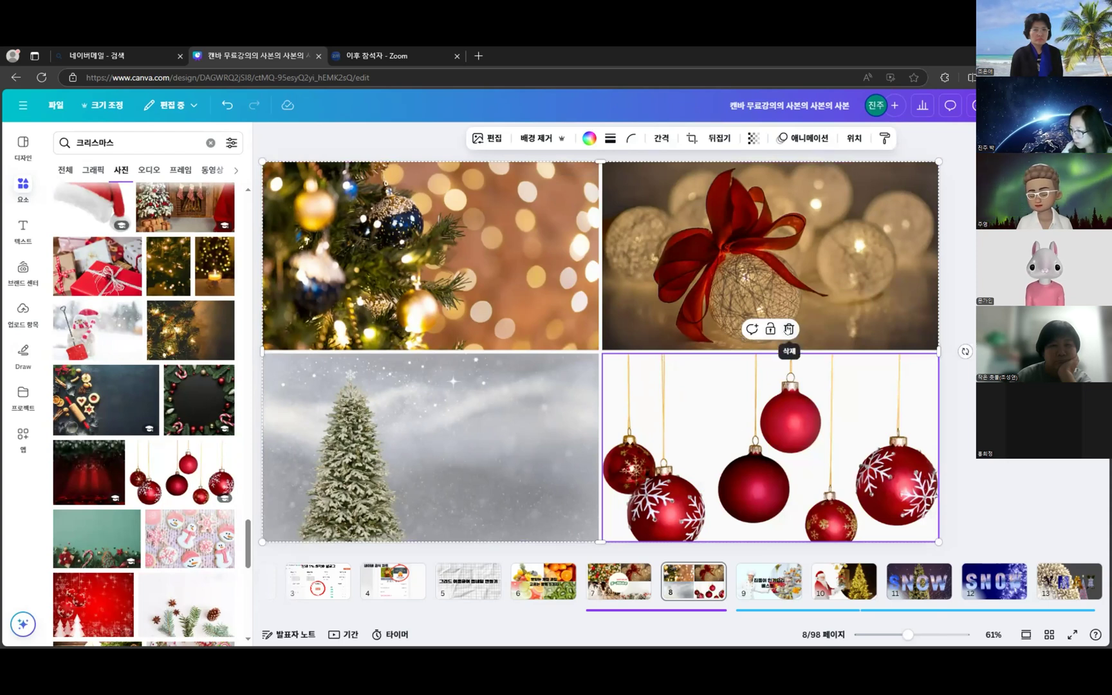
# - Delete only the ornaments photo from its cell, restoring the grid after an accidental full deletion
pyautogui.click(789, 329)
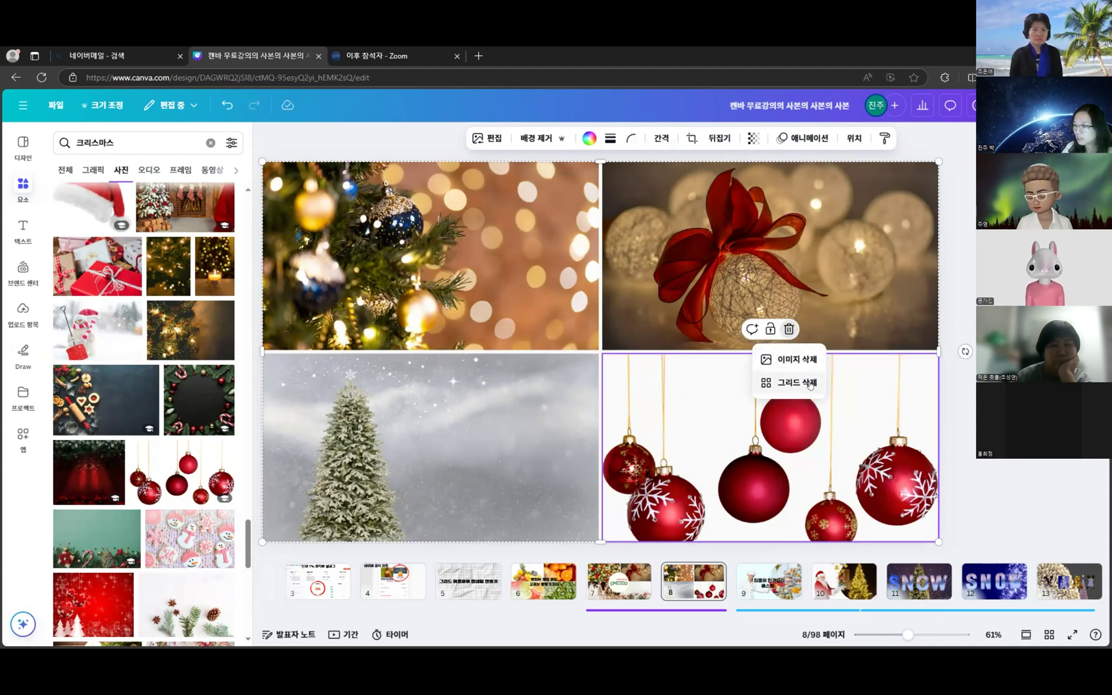
pyautogui.click(806, 360)
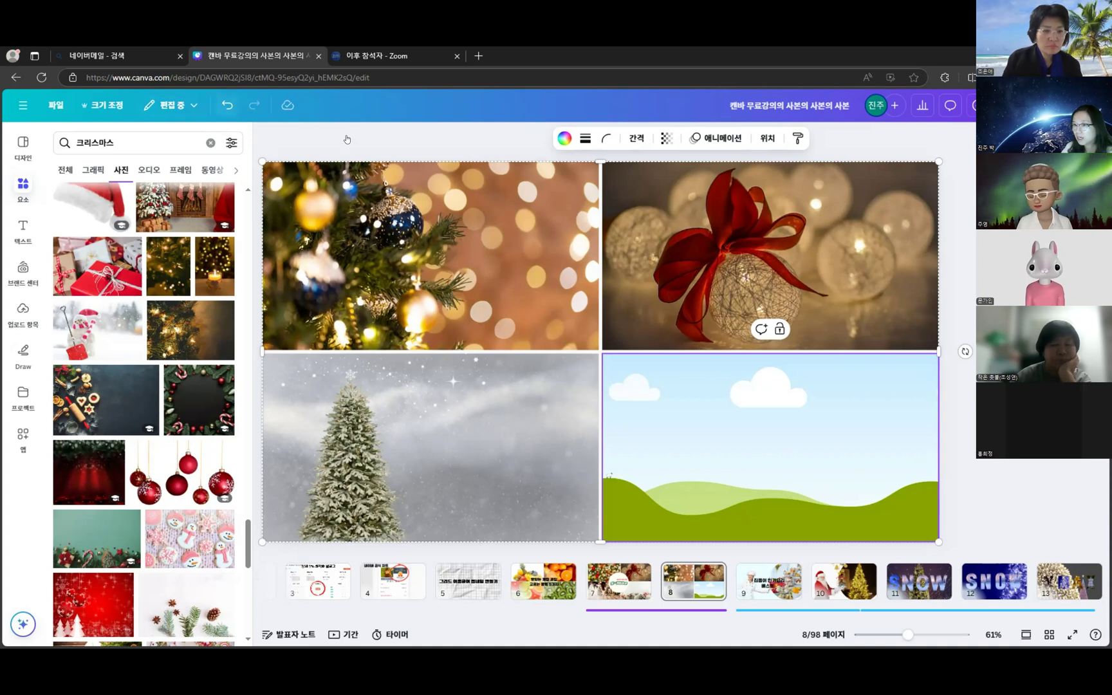
pyautogui.hotkey('ctrl', 'z')
pyautogui.click(789, 329)
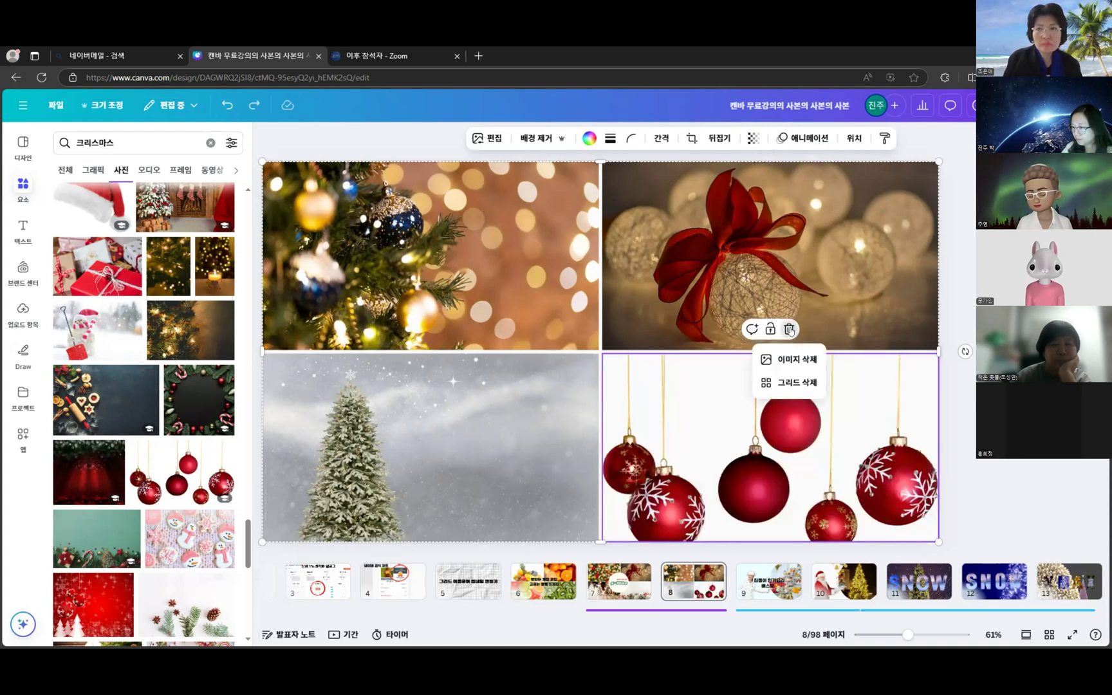
pyautogui.click(797, 383)
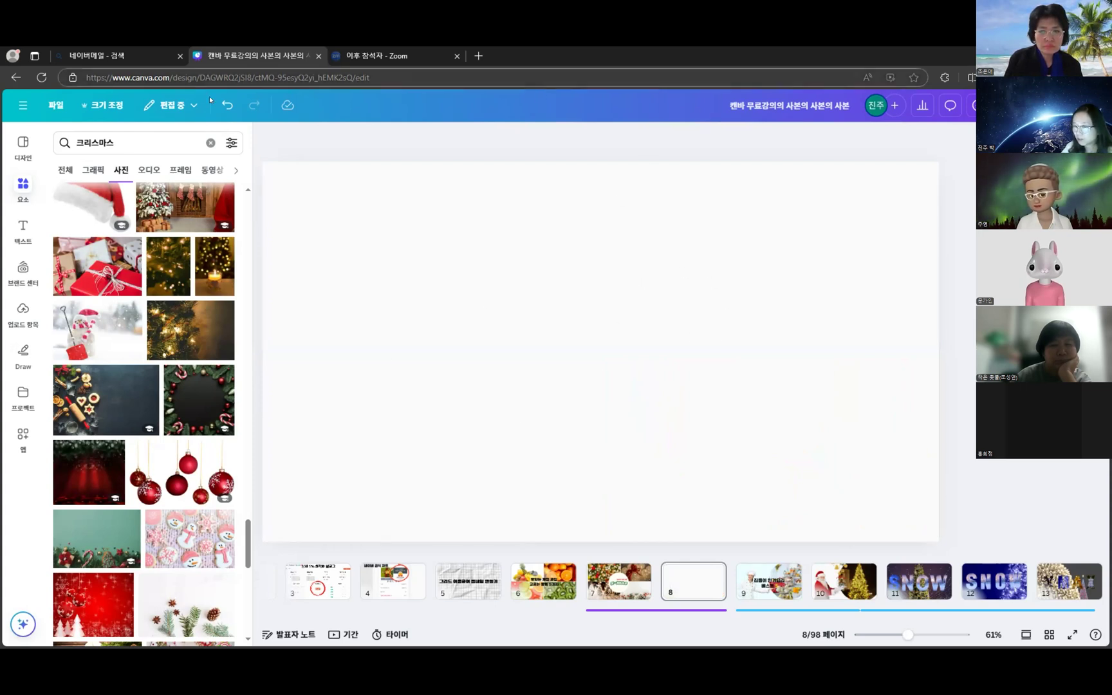
pyautogui.click(226, 103)
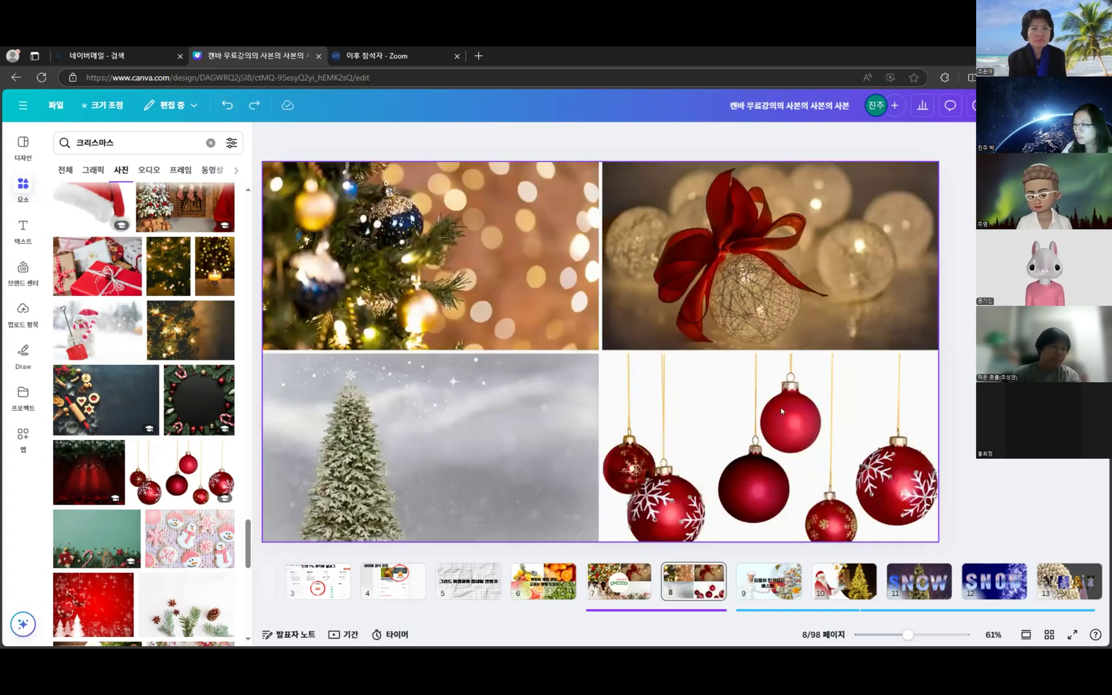
pyautogui.click(800, 399)
pyautogui.click(790, 329)
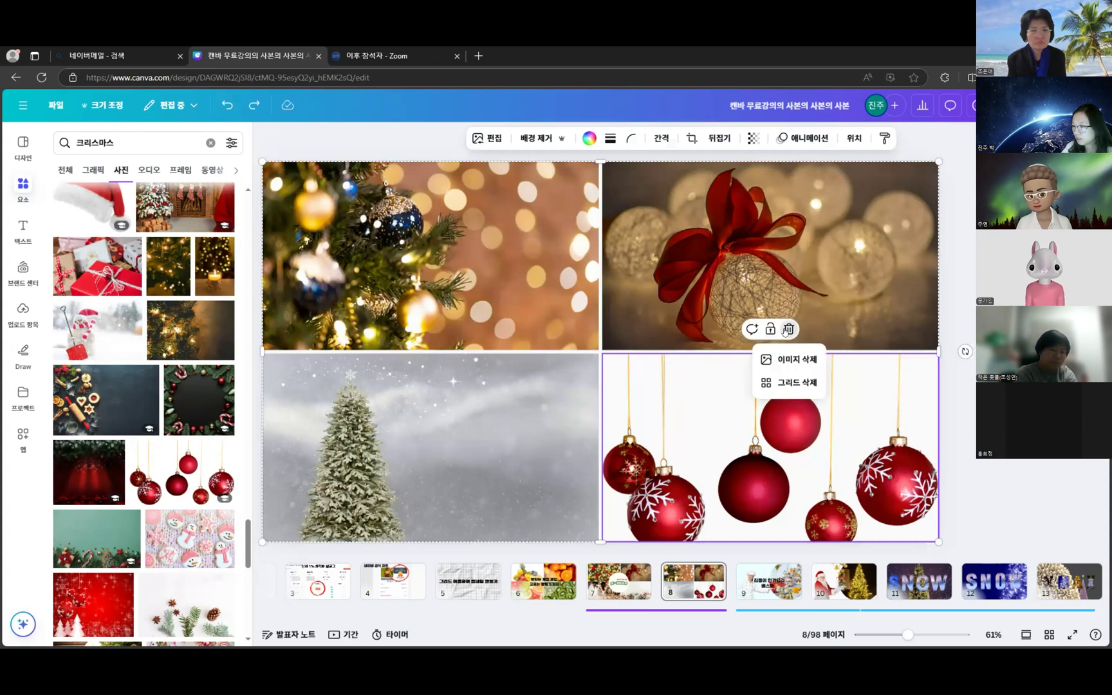
pyautogui.click(800, 361)
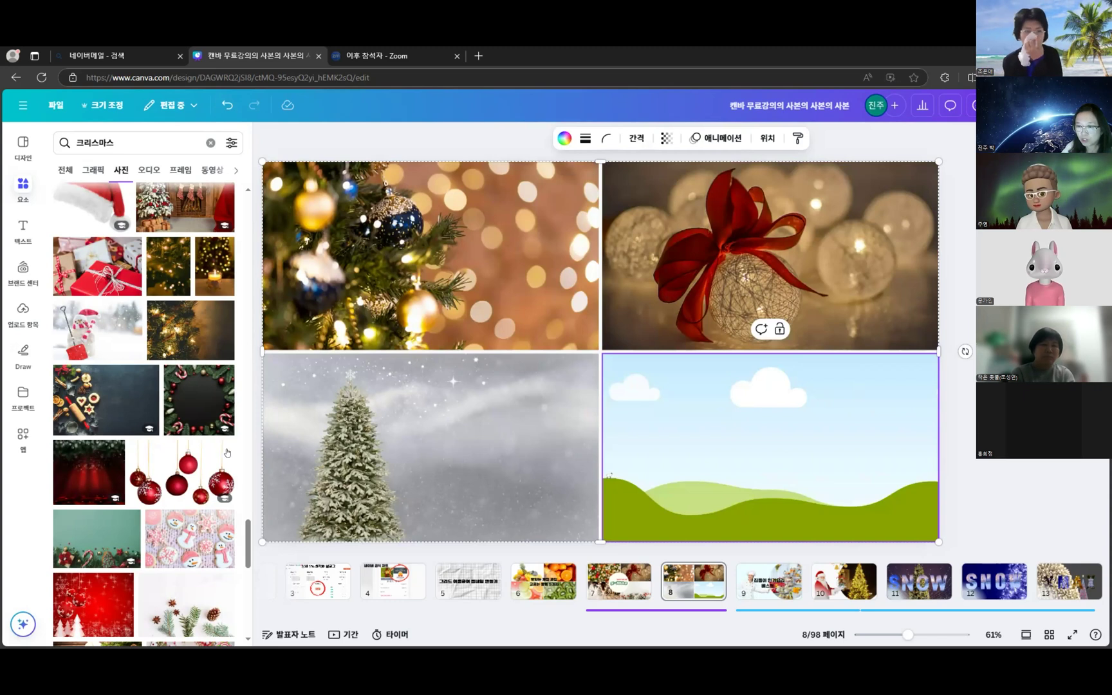
# - Put the Santa-and-family photo in the bottom-right cell after trying the bokeh and Joy photos
pyautogui.scroll(-3, 206, 430)
pyautogui.scroll(-3, 192, 444)
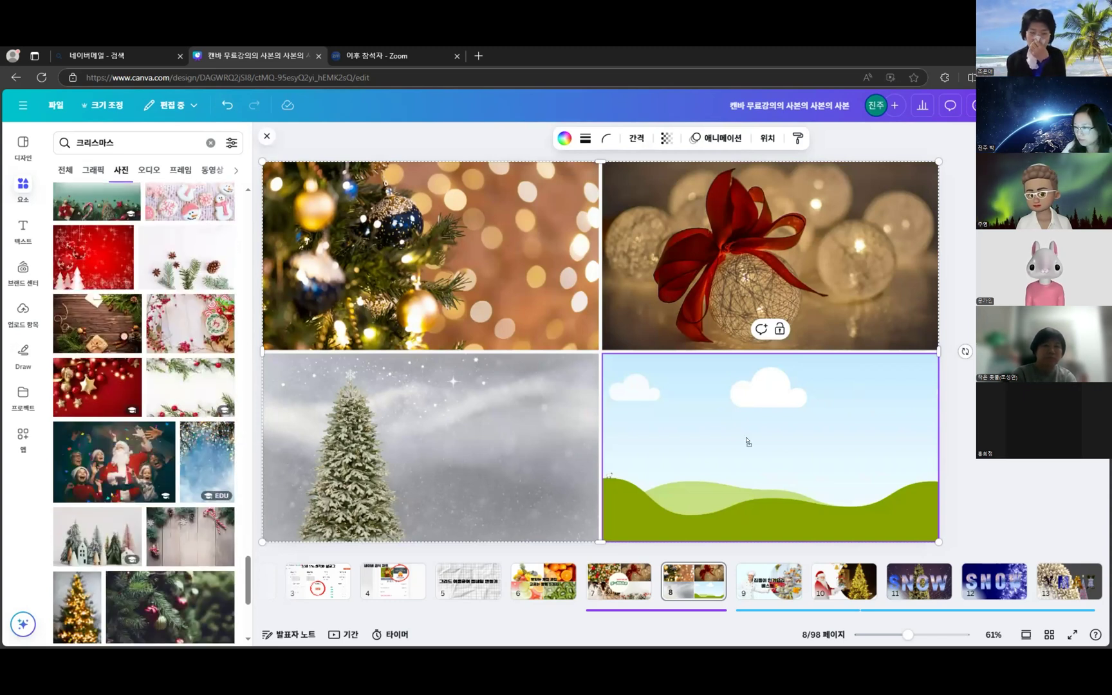
pyautogui.moveTo(747, 441); pyautogui.dragTo(747, 441)
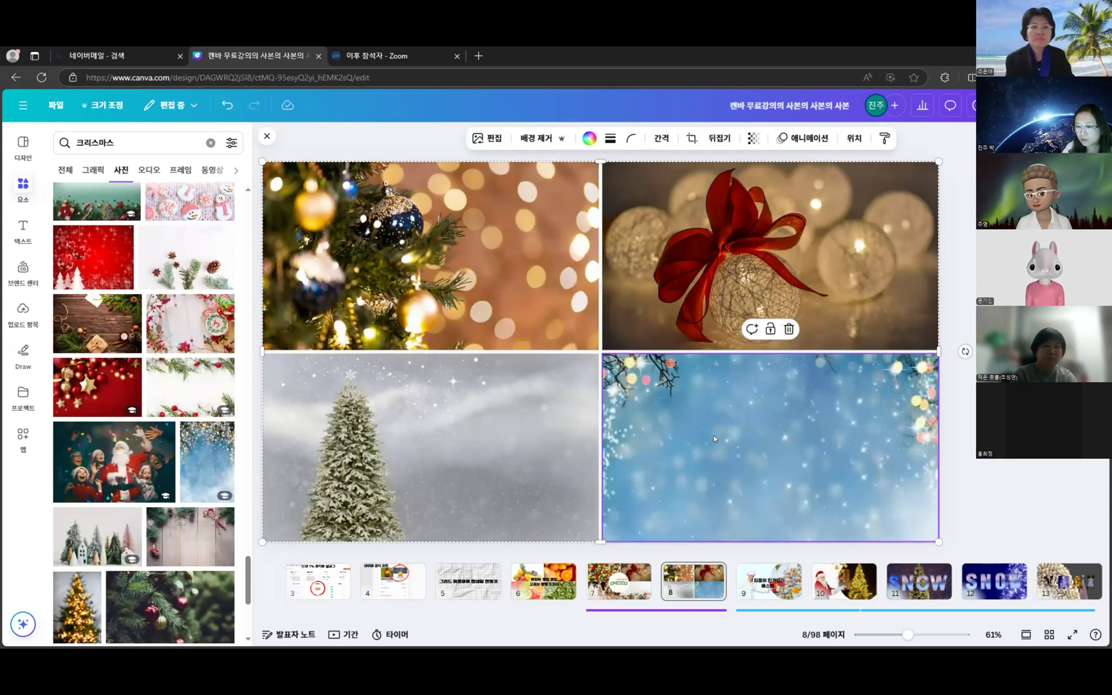
pyautogui.moveTo(754, 427); pyautogui.dragTo(781, 417)
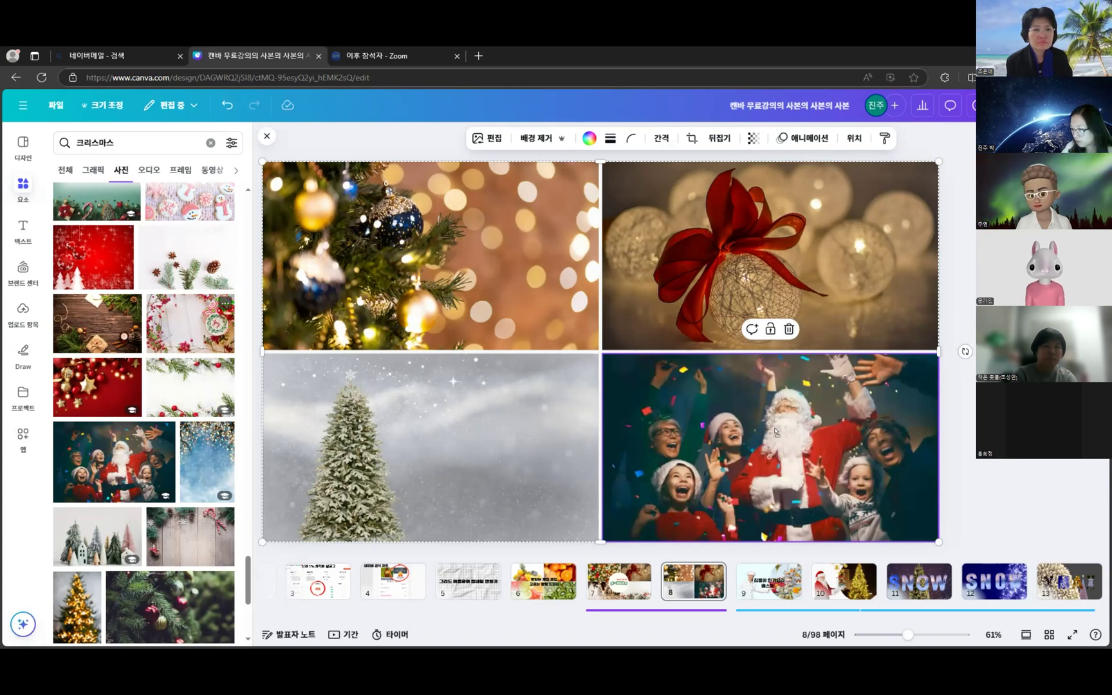
pyautogui.click(191, 322)
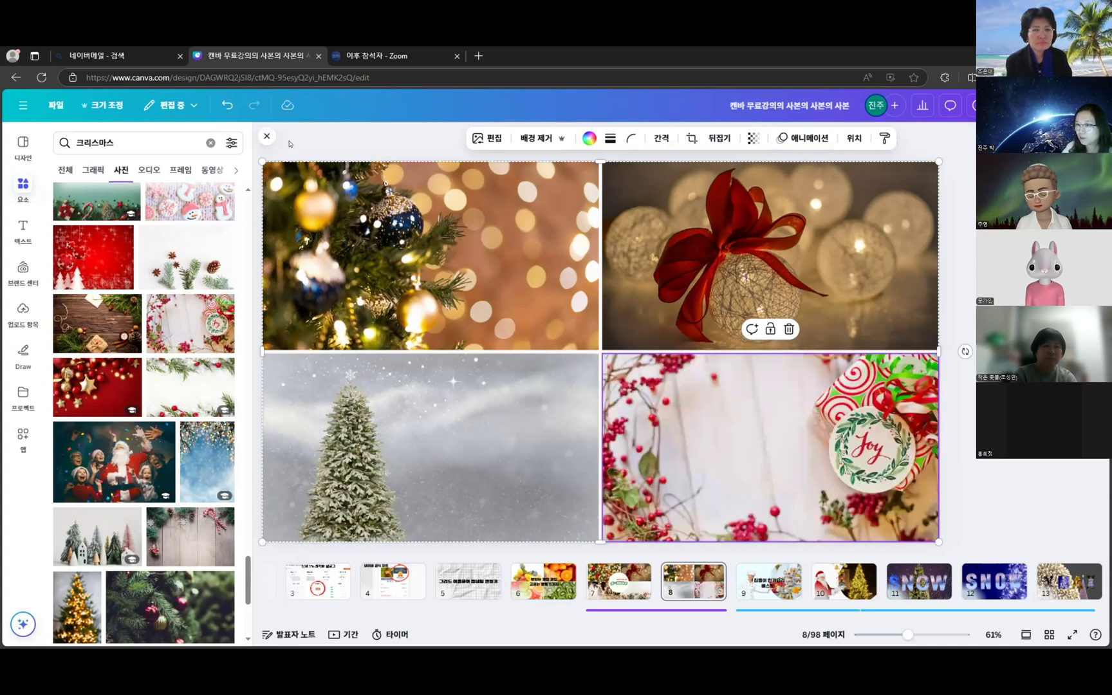
pyautogui.click(228, 105)
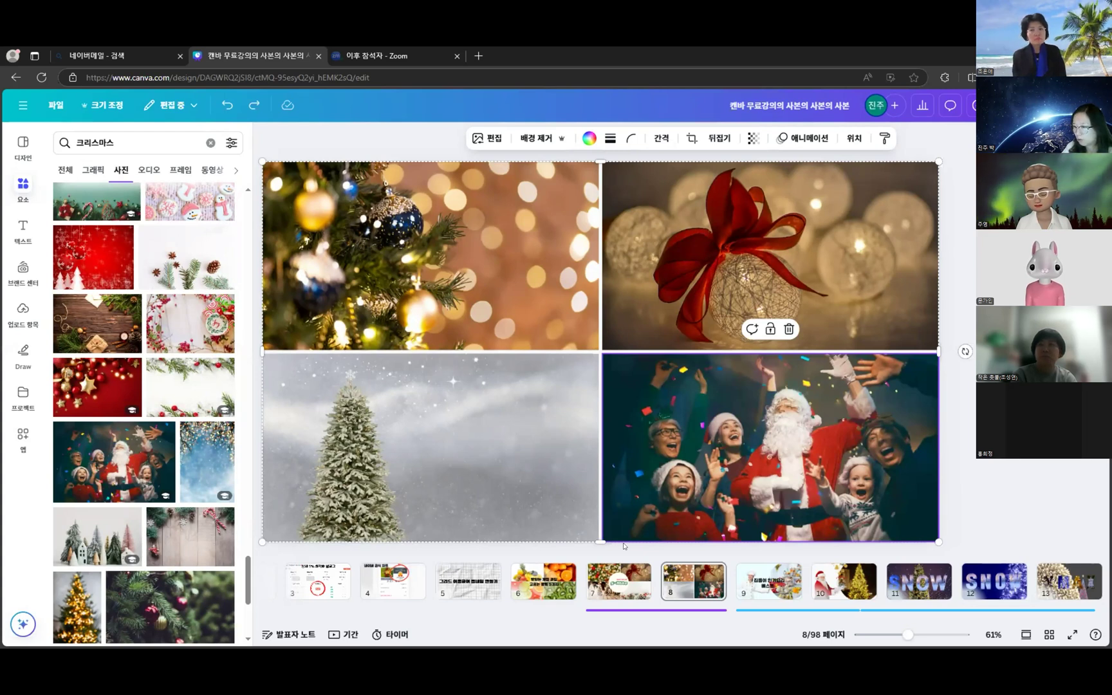
# - Look through slides 6, 7 and 8 in the page strip
pyautogui.click(543, 579)
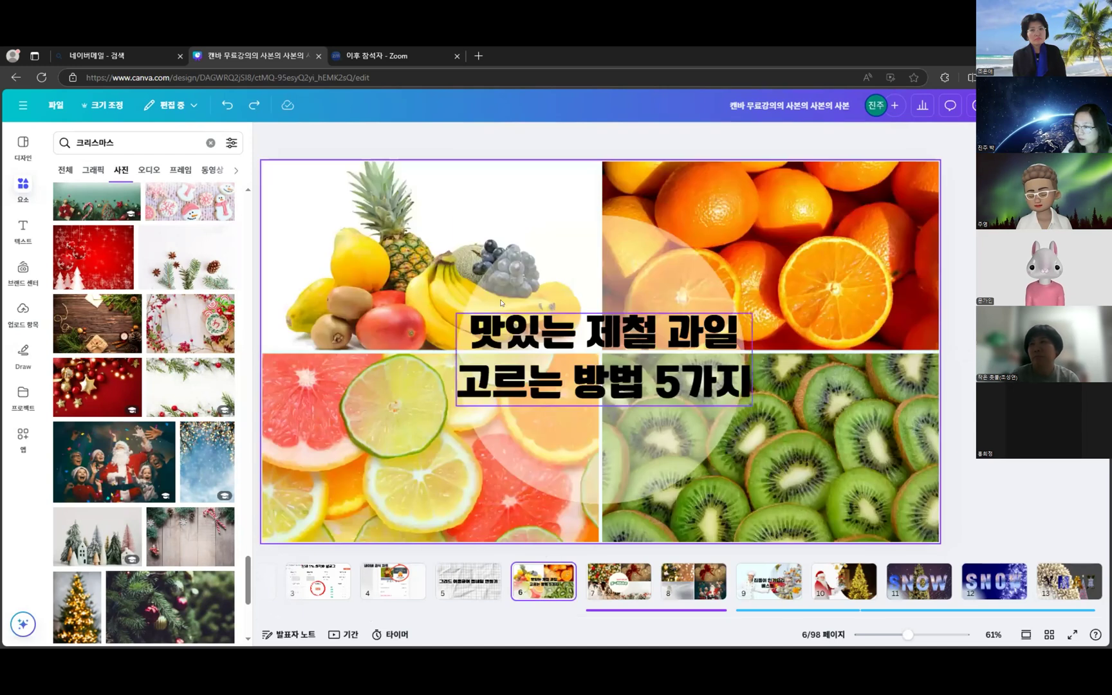
pyautogui.click(618, 567)
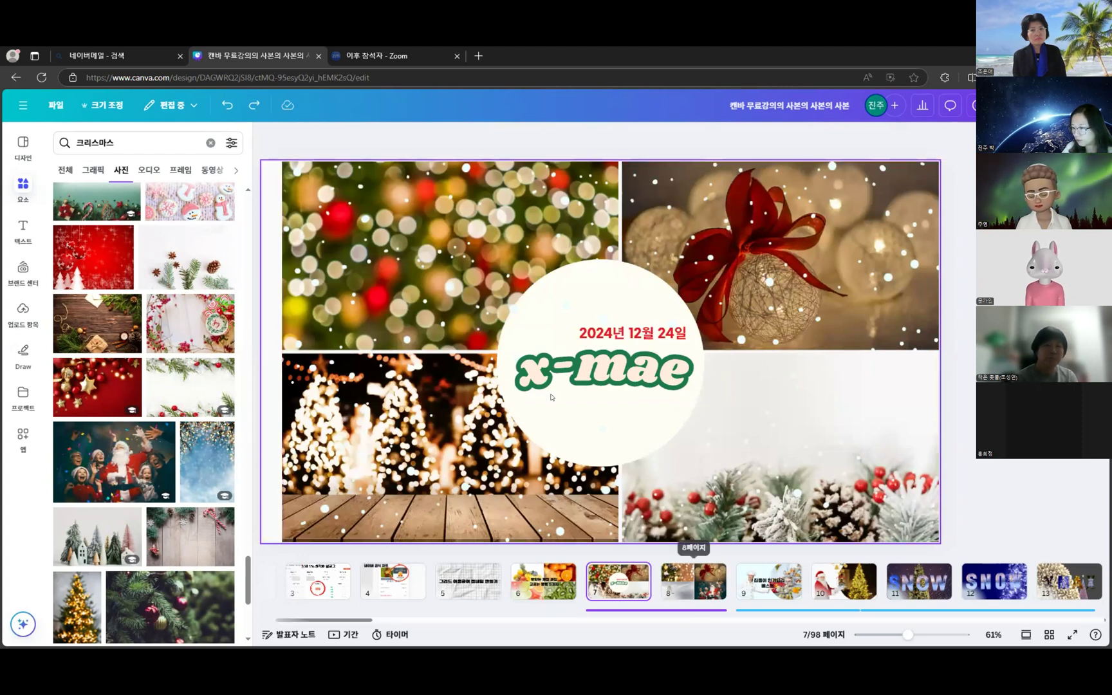
pyautogui.click(709, 596)
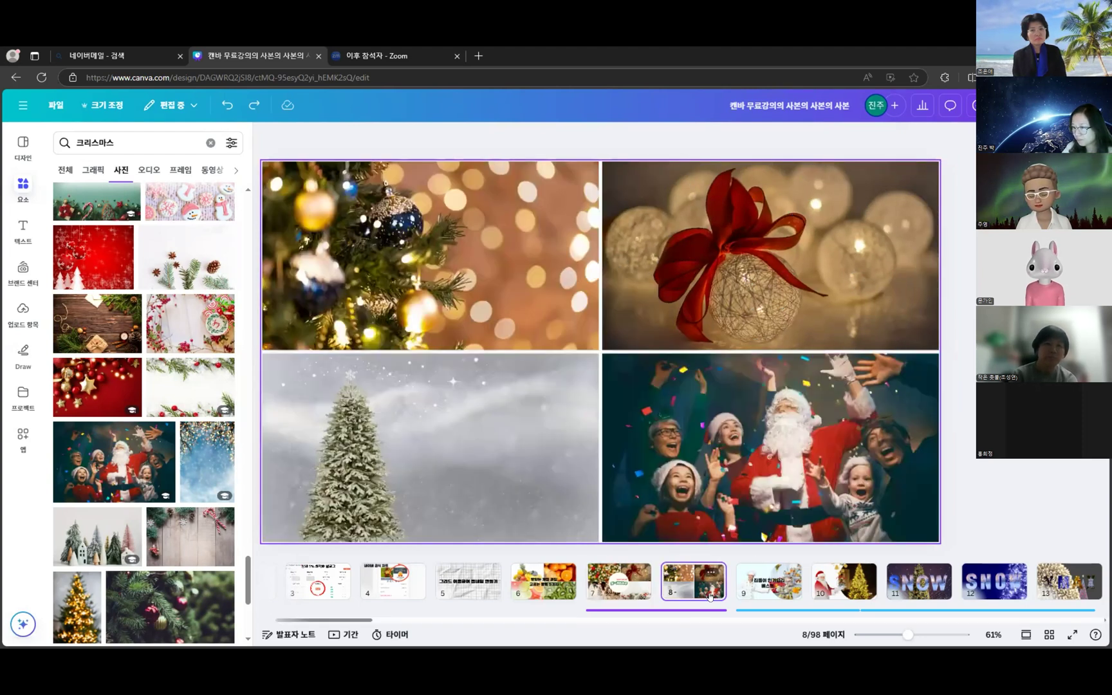
pyautogui.click(610, 591)
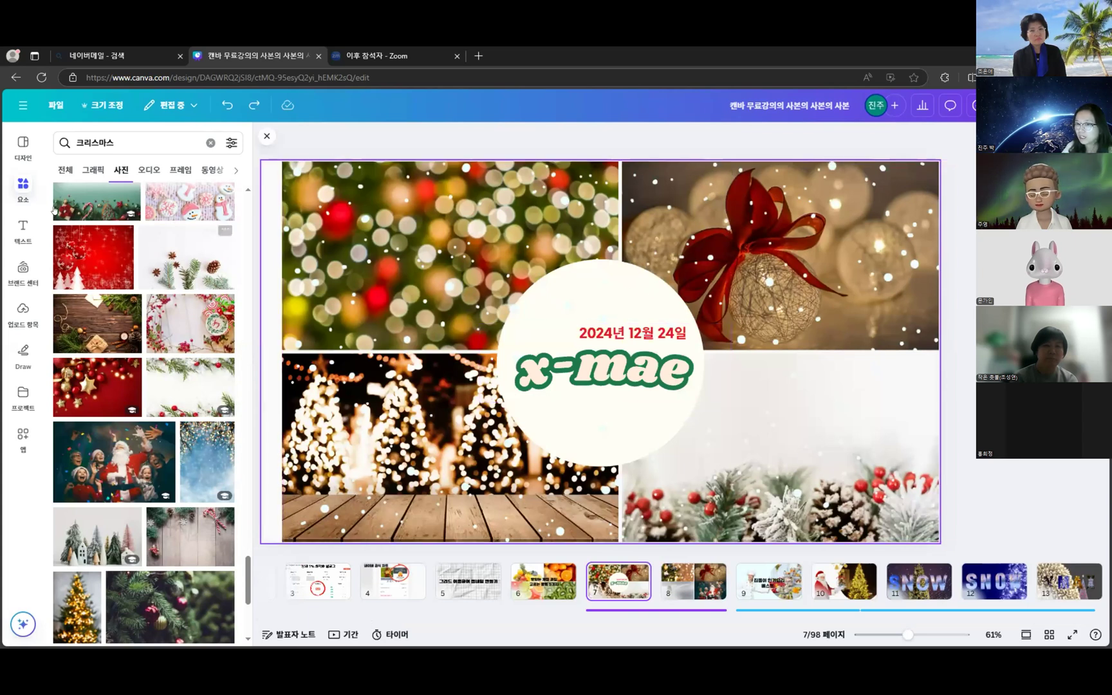
# - Clear the photo search, go to page 8 and reopen the main elements library
pyautogui.click(23, 190)
pyautogui.scroll(-4, 128, 322)
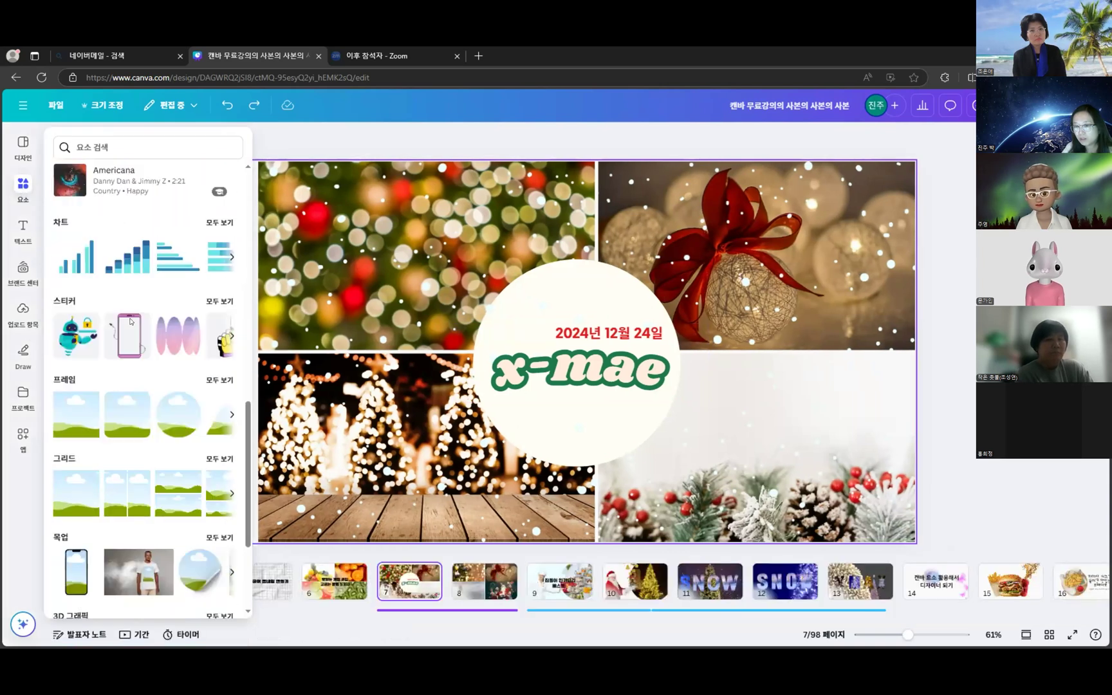
pyautogui.scroll(-3, 127, 322)
pyautogui.scroll(10, 180, 249)
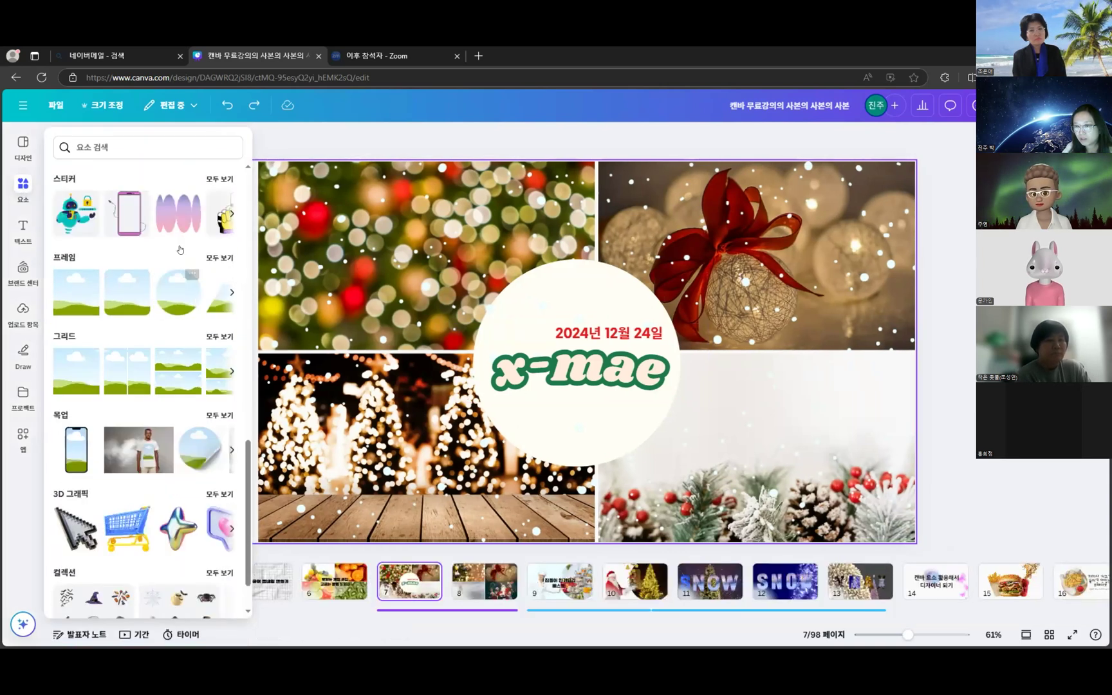
pyautogui.scroll(3, 180, 249)
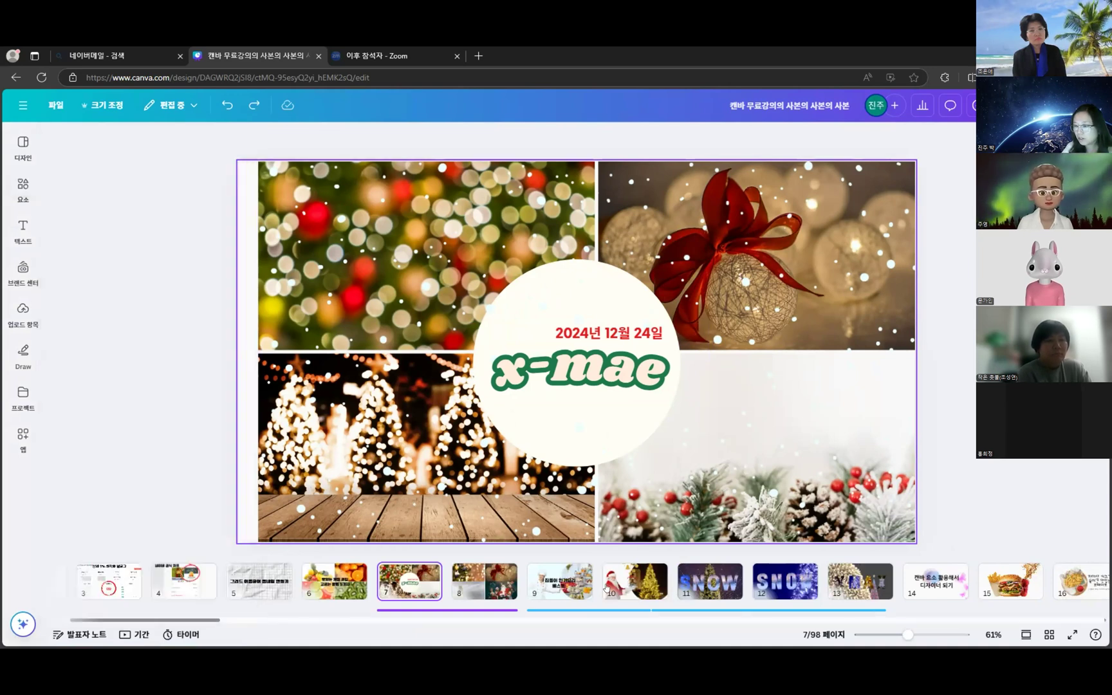
pyautogui.click(489, 587)
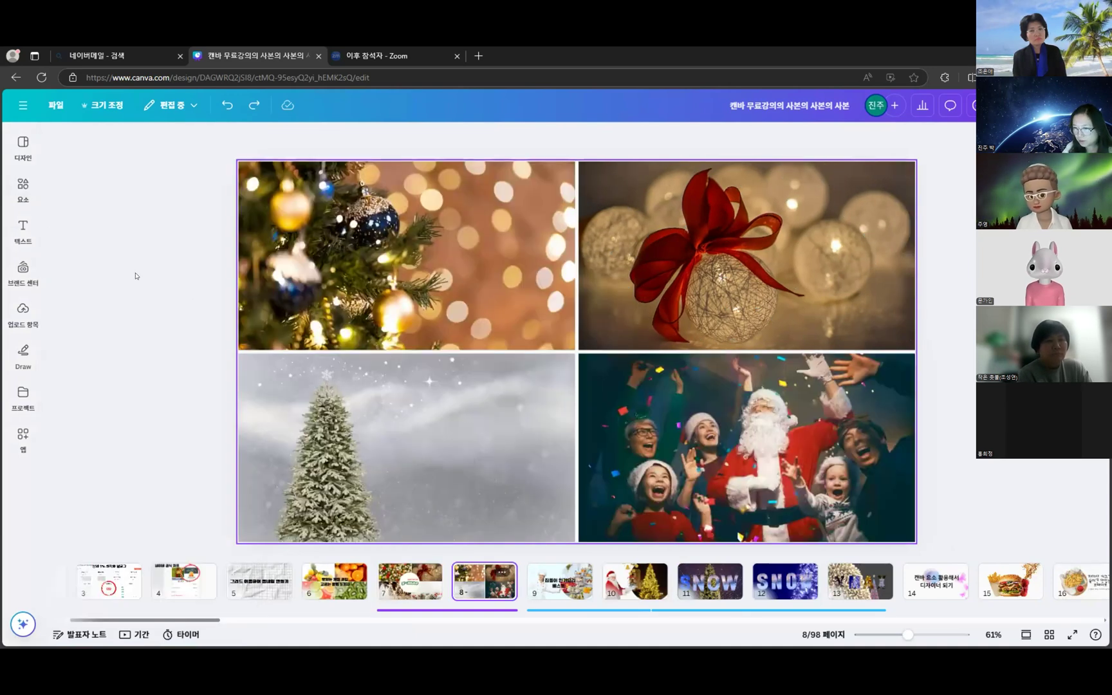
pyautogui.click(23, 189)
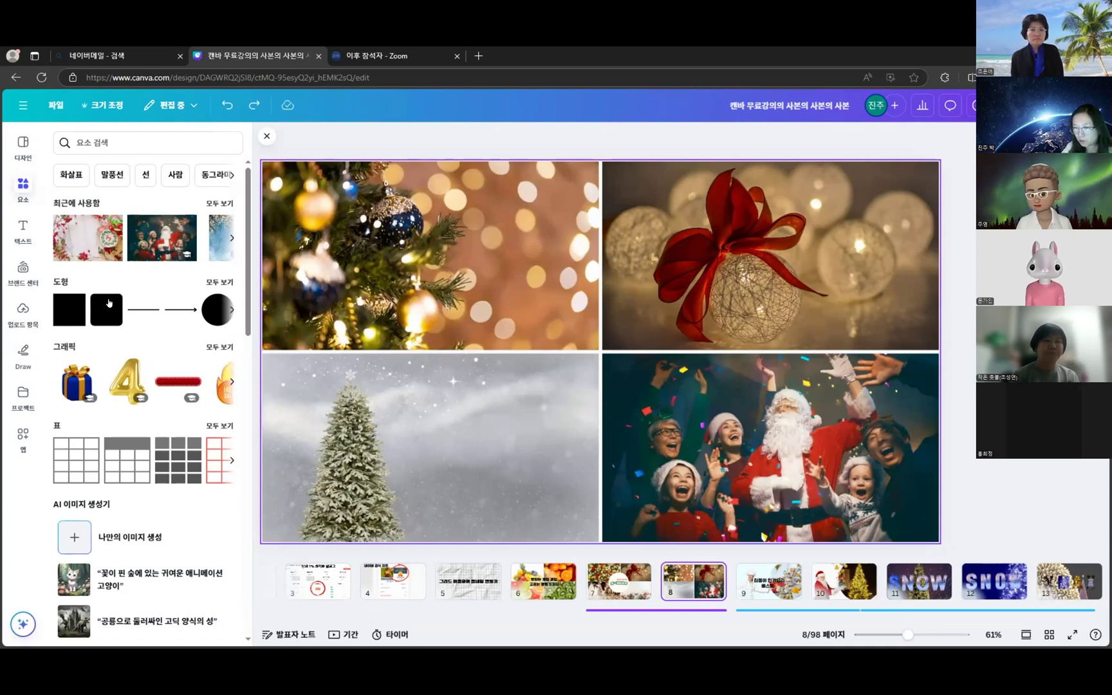
# - Add a circle from the full Shapes list onto page 8 and select it
pyautogui.click(227, 283)
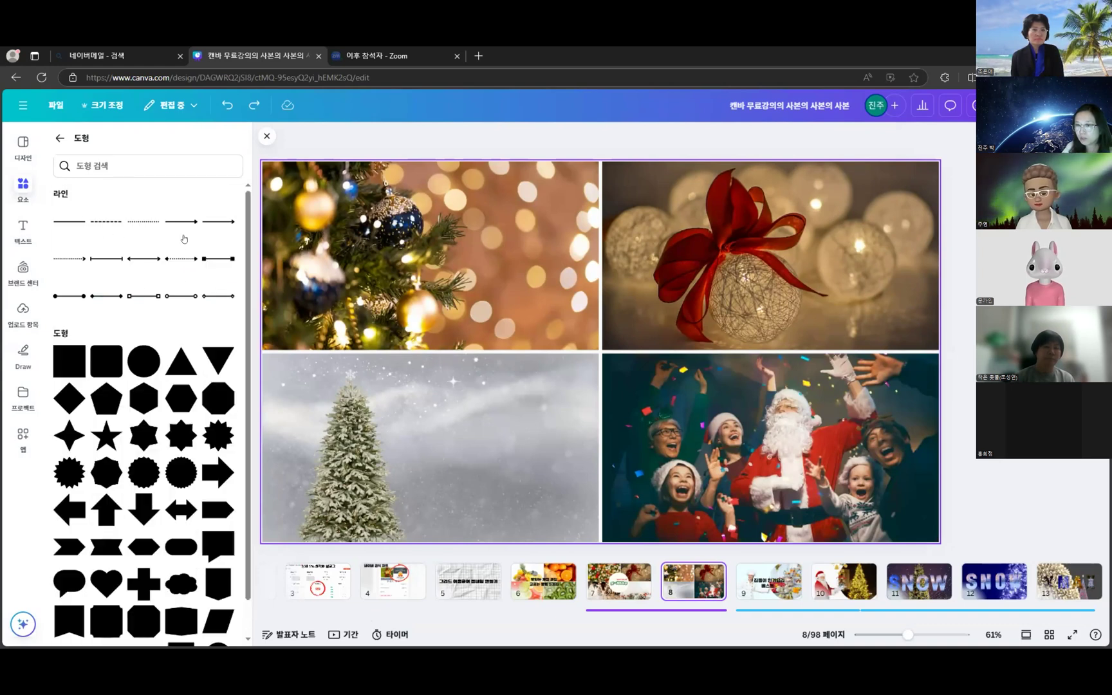
pyautogui.scroll(-1, 189, 335)
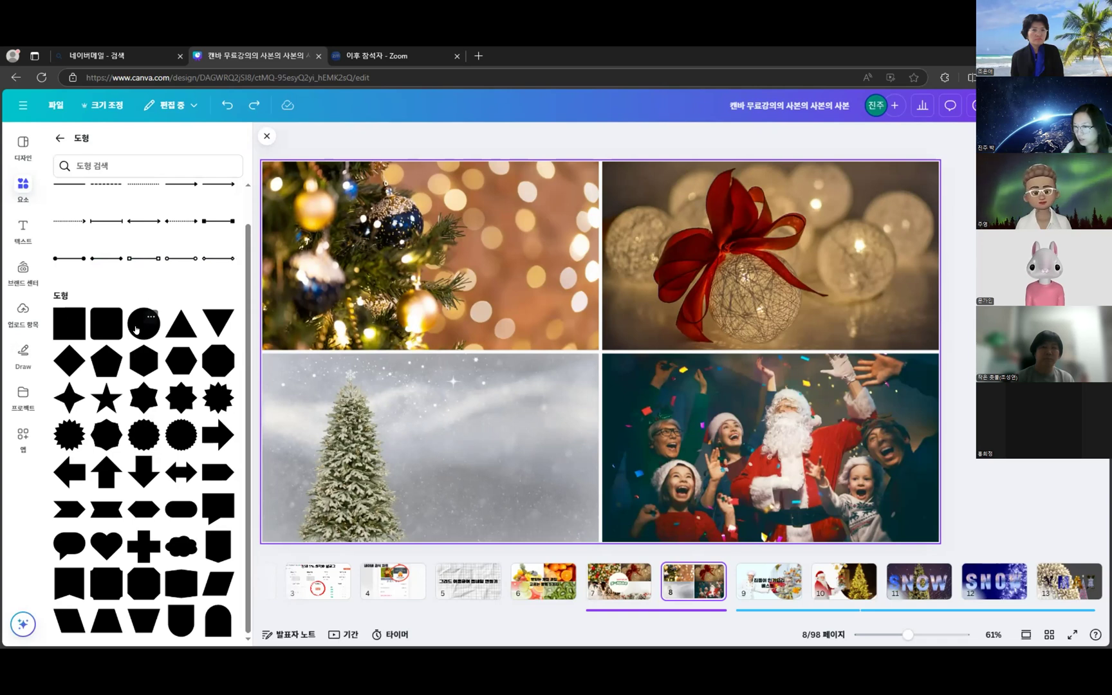
pyautogui.click(134, 330)
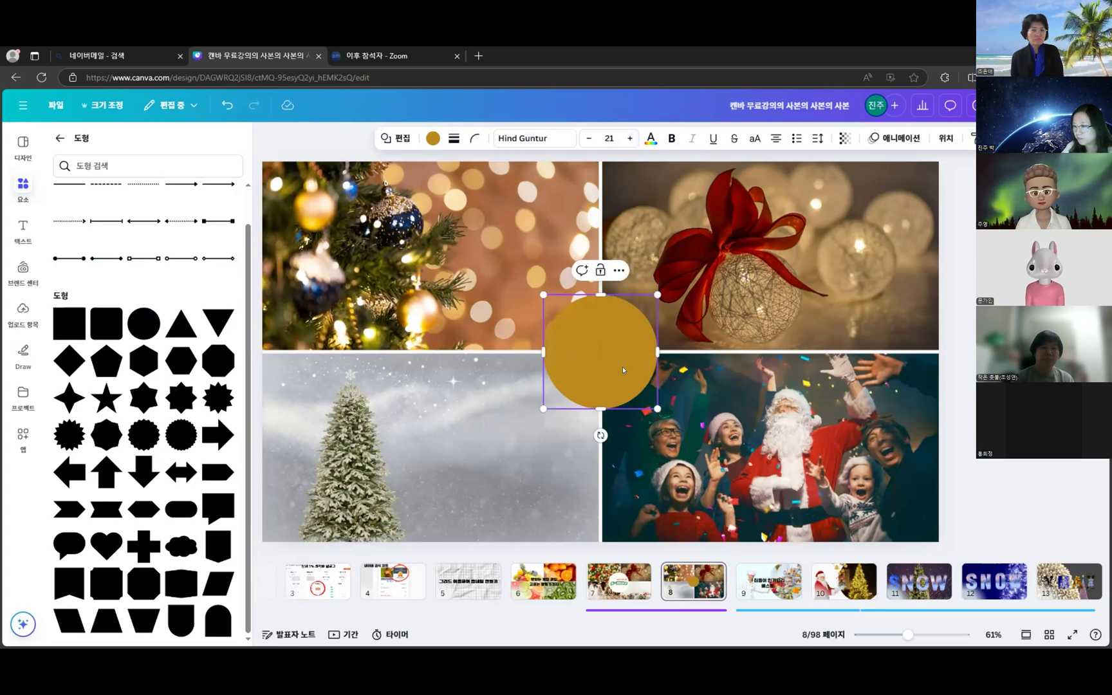
pyautogui.press('Escape')
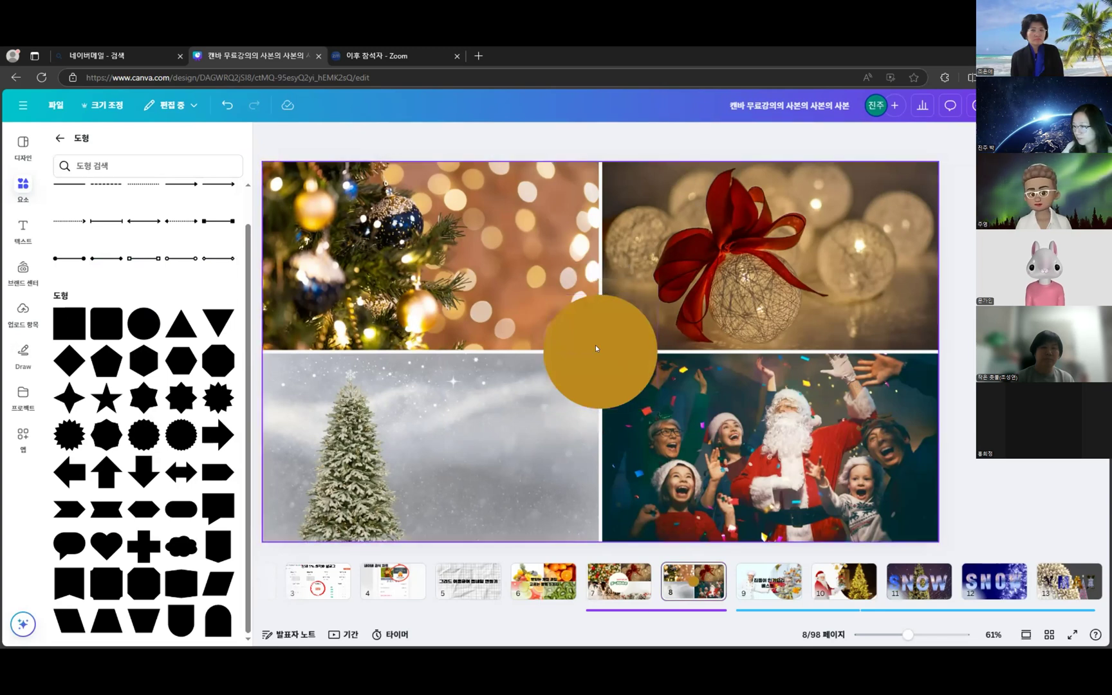
pyautogui.click(595, 348)
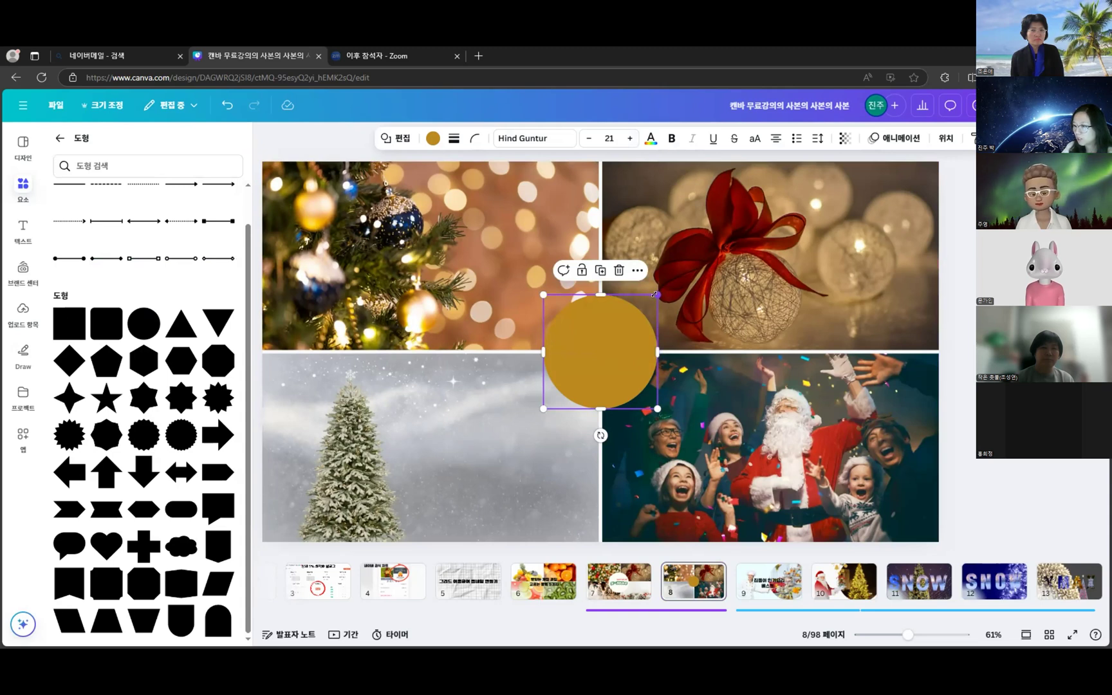
# - Resize the circle to about 441 by 413, centre it on the photo junction, and open its colour swatch
pyautogui.moveTo(657, 294); pyautogui.dragTo(699, 244)
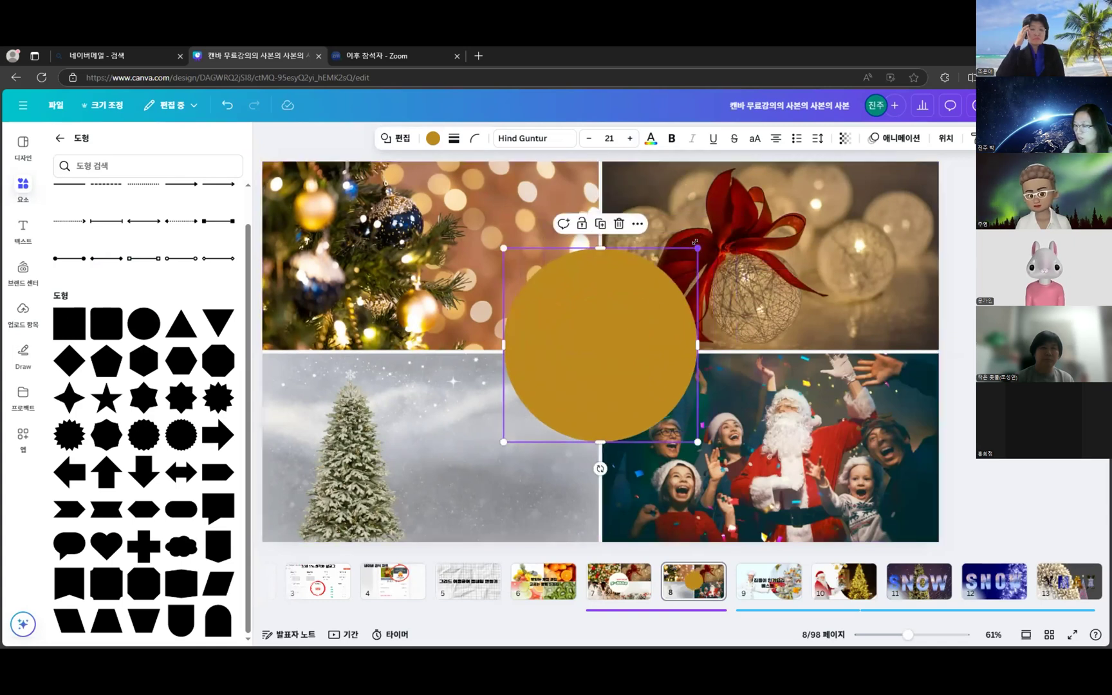
pyautogui.click(702, 248)
pyautogui.click(632, 294)
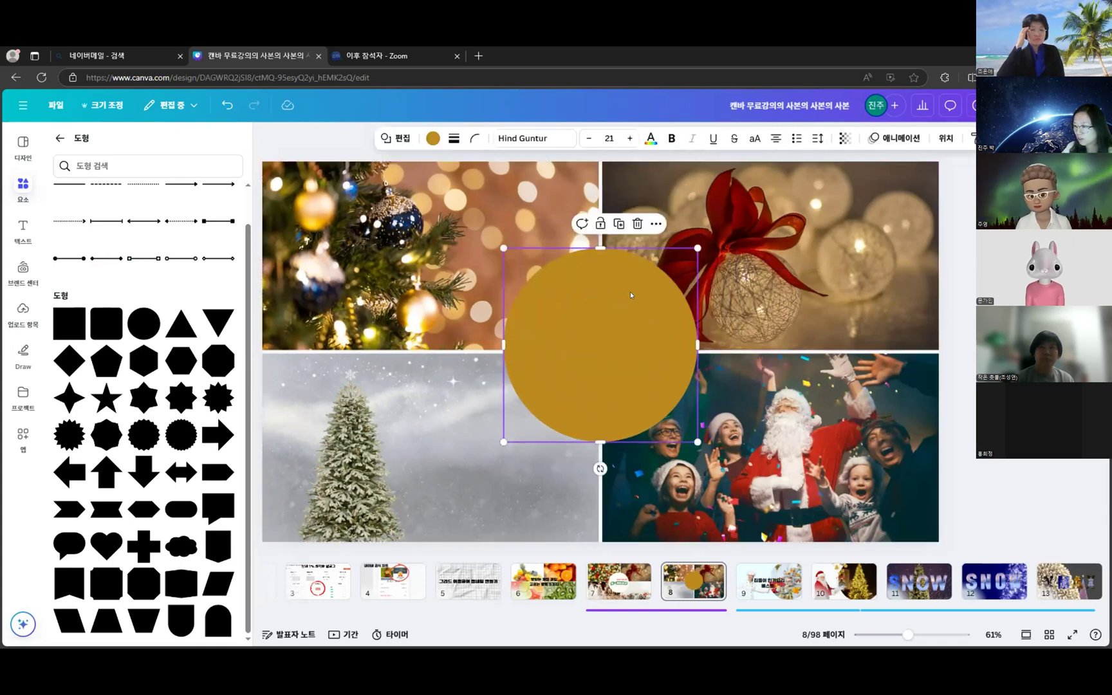
pyautogui.moveTo(693, 240); pyautogui.dragTo(631, 311)
pyautogui.moveTo(610, 391); pyautogui.dragTo(631, 373)
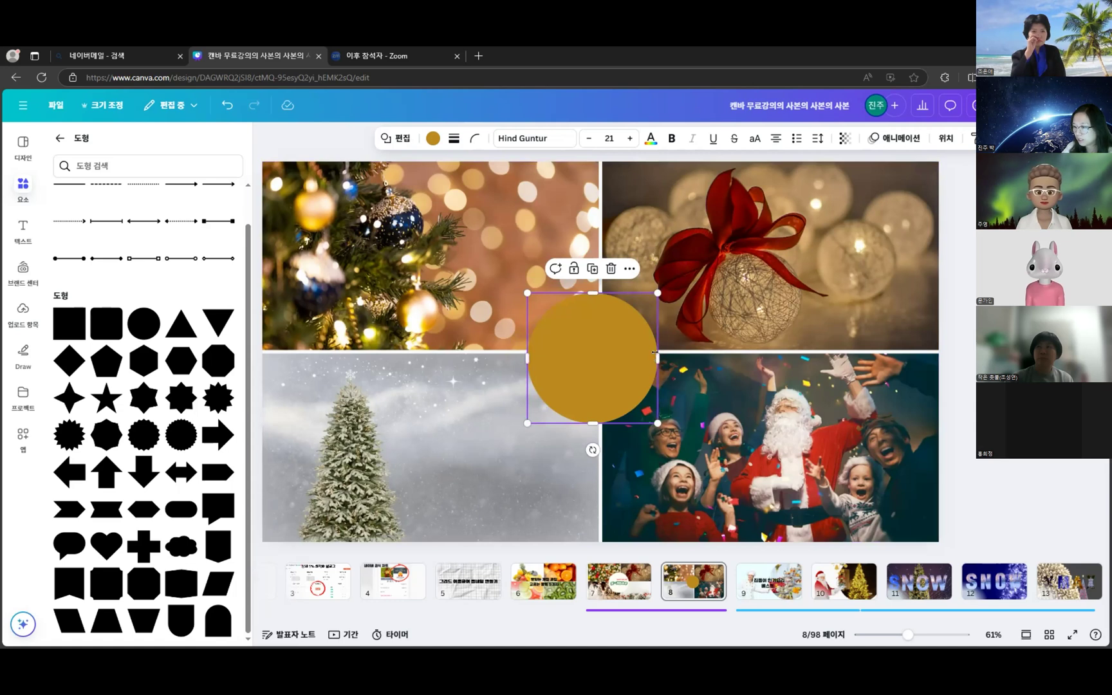
pyautogui.moveTo(656, 352)
pyautogui.mouseDown()
pyautogui.moveTo(564, 367)
pyautogui.moveTo(696, 349)
pyautogui.moveTo(575, 359)
pyautogui.moveTo(695, 361)
pyautogui.moveTo(667, 359)
pyautogui.mouseUp()
pyautogui.moveTo(664, 289); pyautogui.dragTo(692, 266)
pyautogui.moveTo(643, 331)
pyautogui.mouseDown()
pyautogui.moveTo(628, 339)
pyautogui.moveTo(639, 325)
pyautogui.mouseUp()
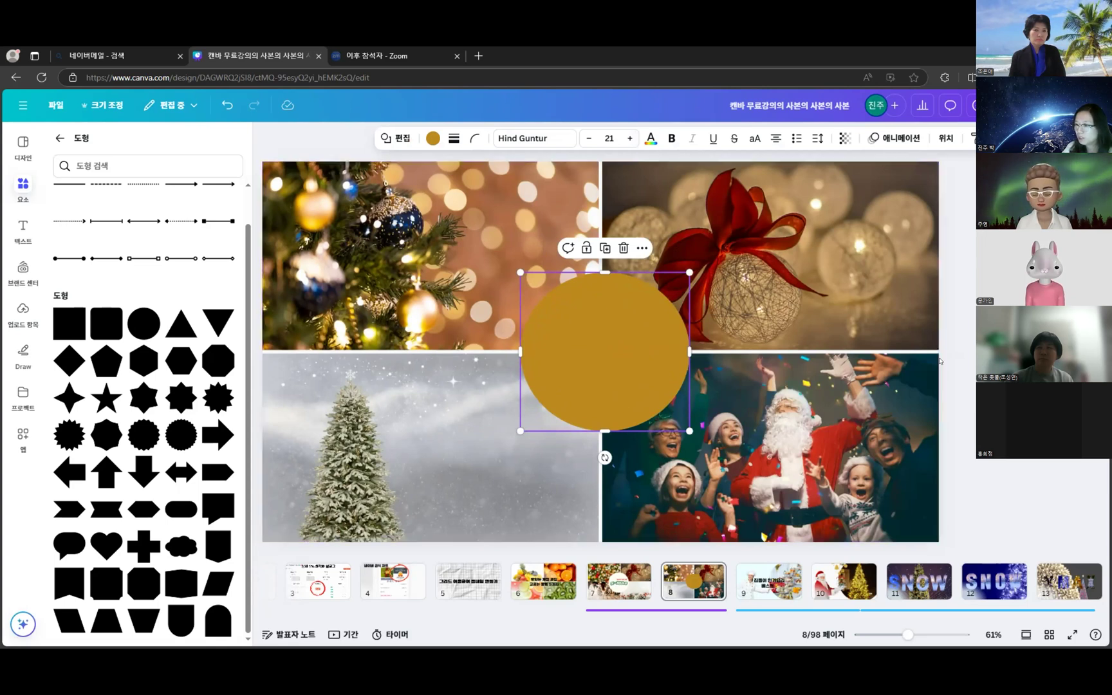
pyautogui.doubleClick(596, 330)
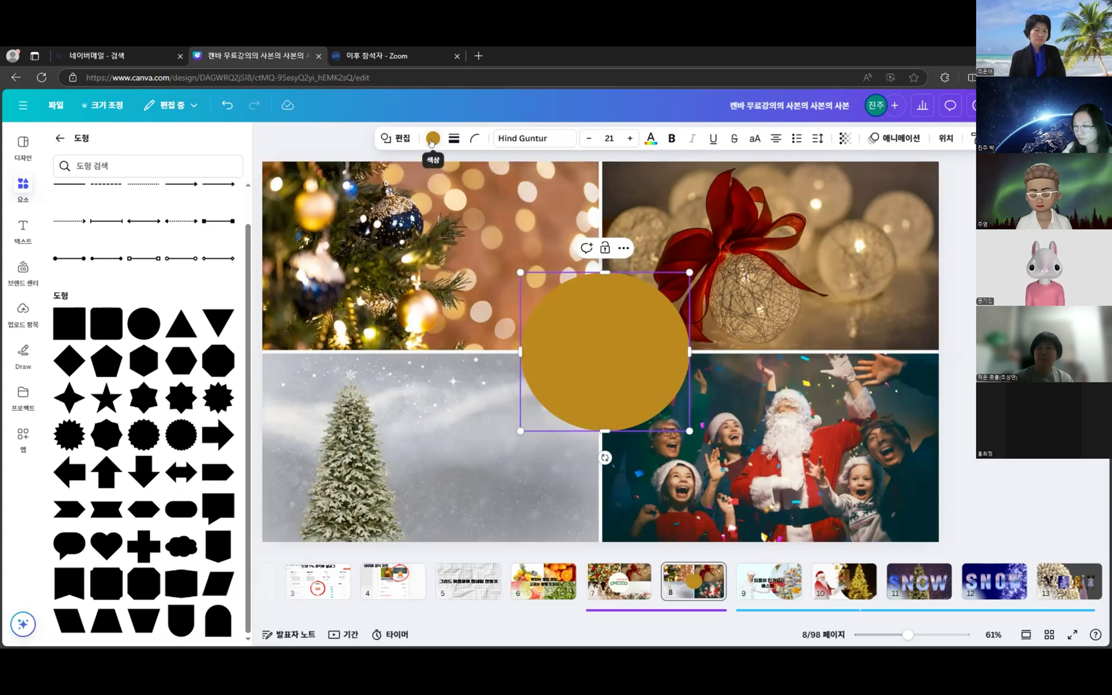
pyautogui.click(431, 147)
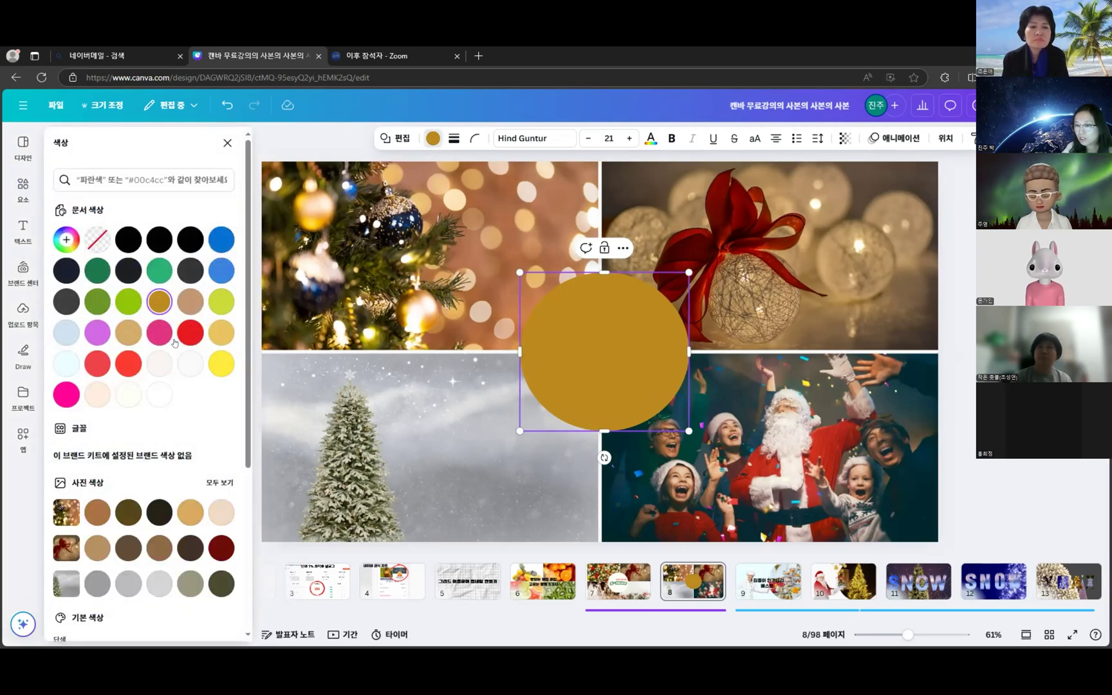
# - Make the circle white #ffffff and enlarge it, recentred over the photos' junction
pyautogui.click(153, 395)
pyautogui.moveTo(515, 433); pyautogui.dragTo(498, 454)
pyautogui.moveTo(598, 391); pyautogui.dragTo(543, 394)
pyautogui.moveTo(668, 340); pyautogui.dragTo(666, 328)
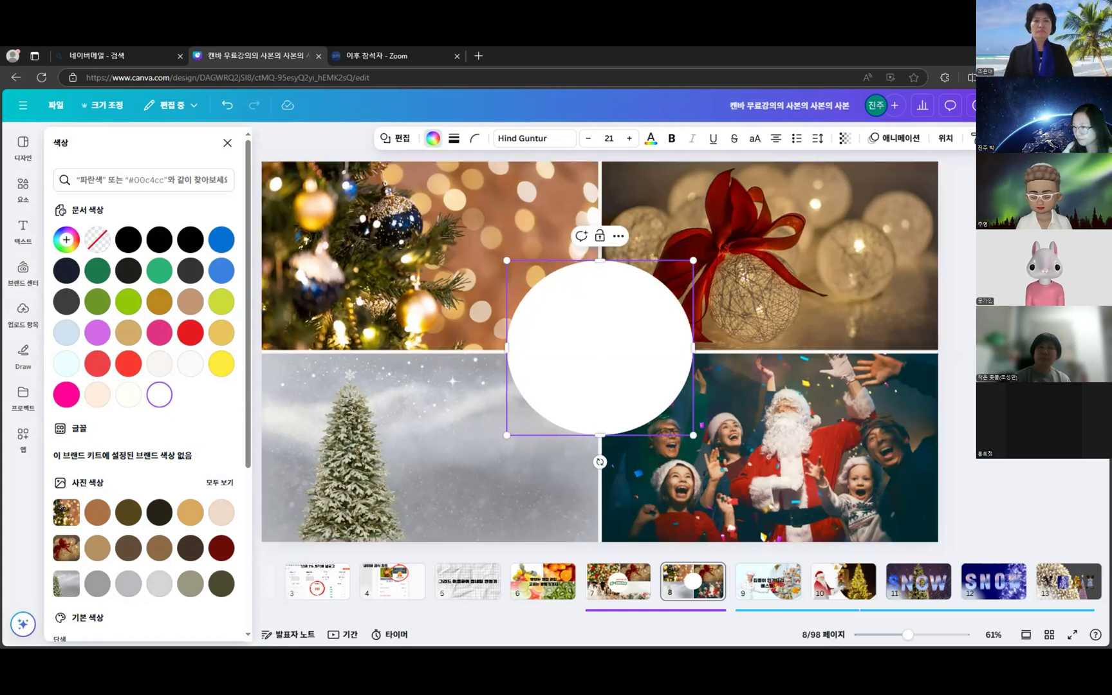
# - Toggle the shapes panel between docked and floating, then return to the main elements library
pyautogui.click(624, 341)
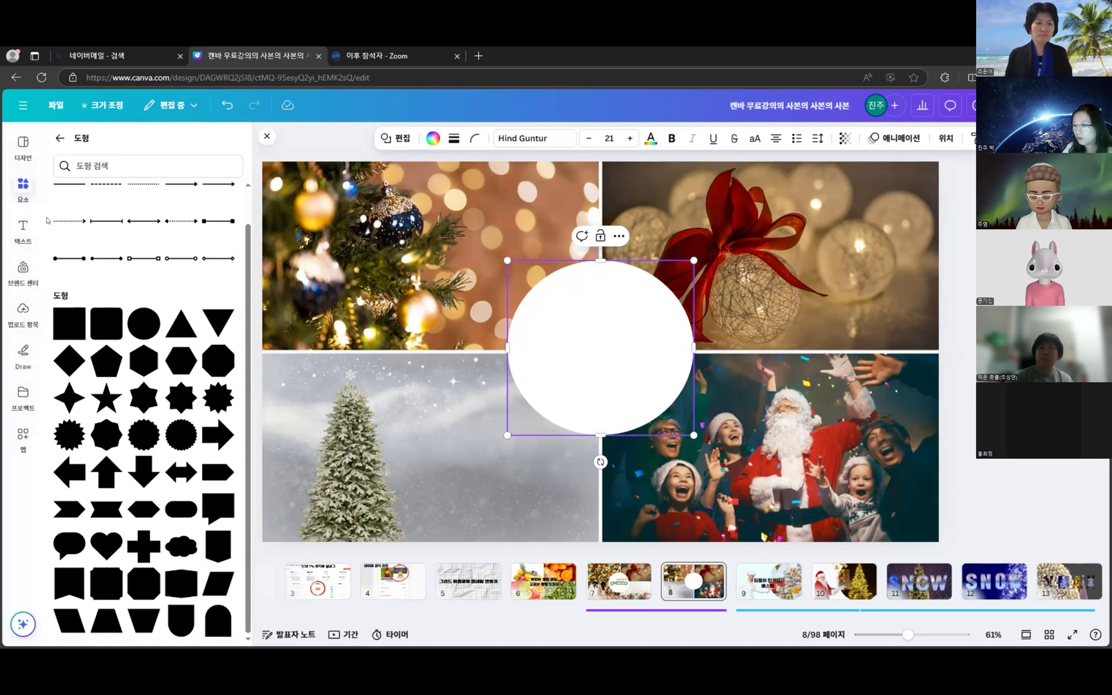
pyautogui.click(24, 187)
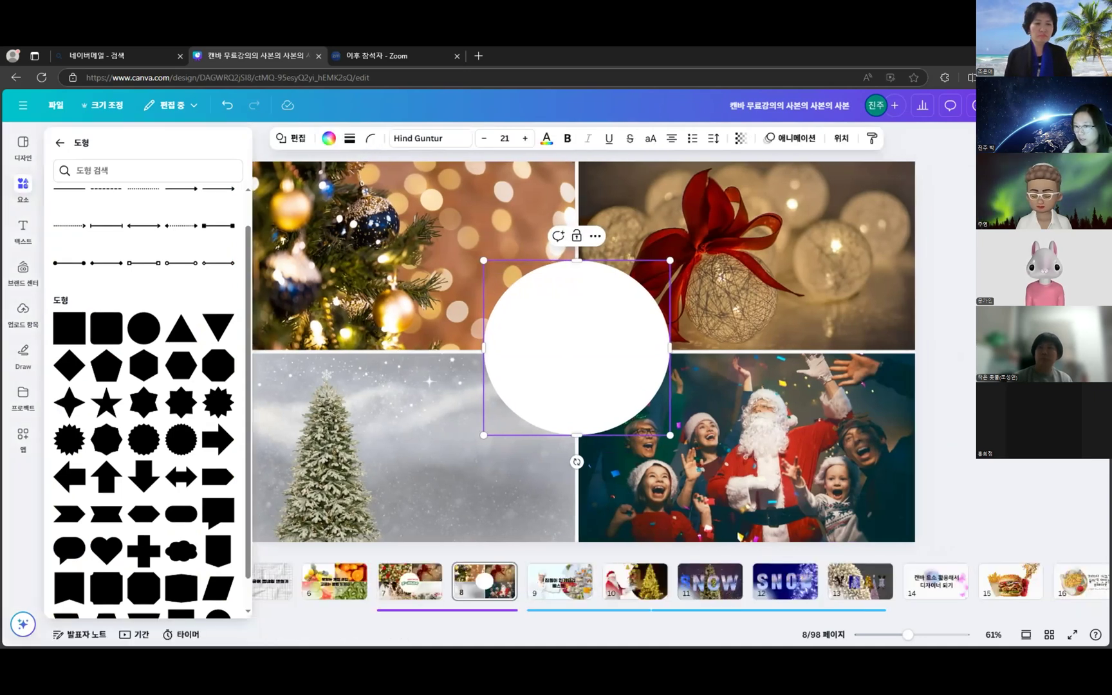
pyautogui.click(24, 184)
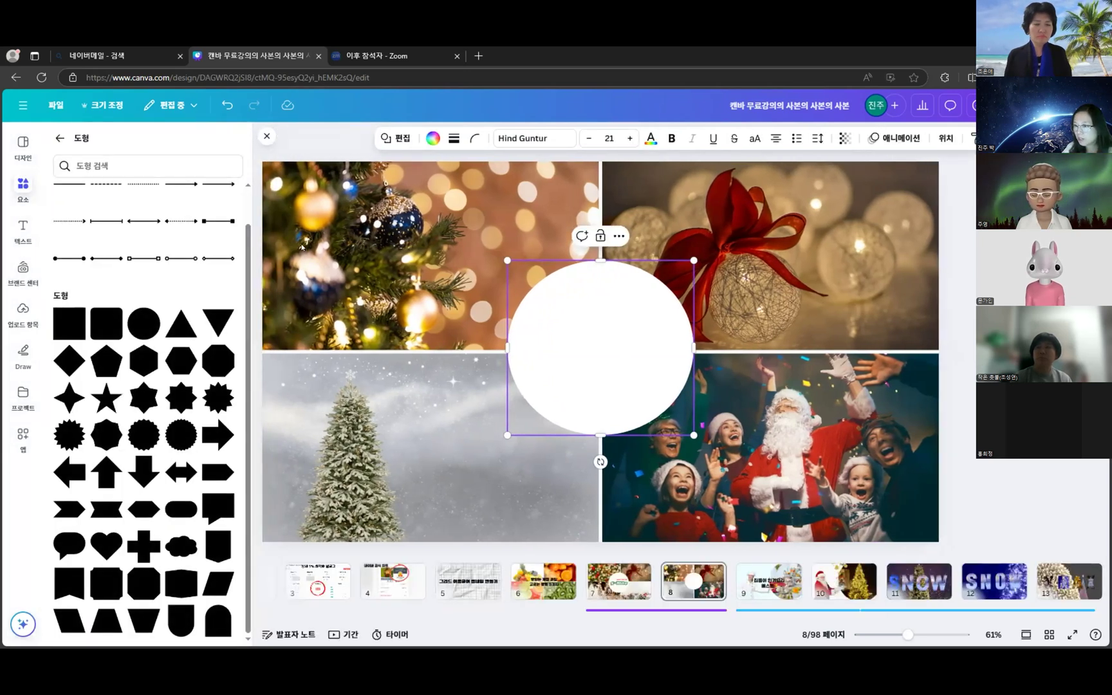
pyautogui.click(24, 182)
pyautogui.click(59, 142)
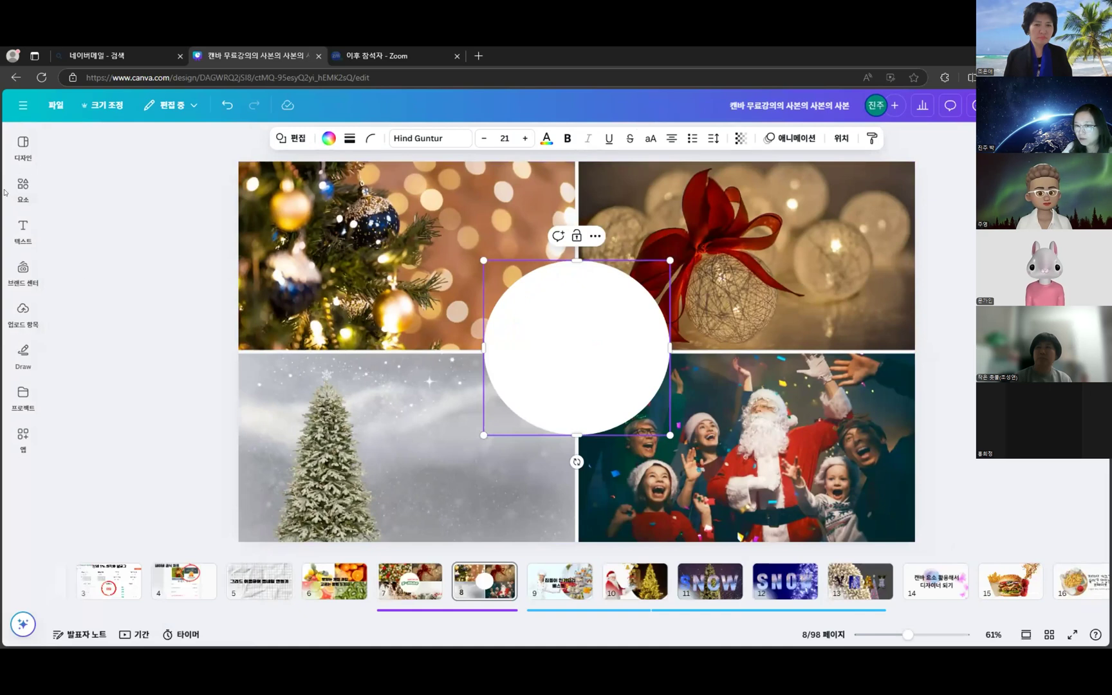
# - Bring up the Text panel with its text styles and font combinations beside page 8
pyautogui.moveTo(26, 180)
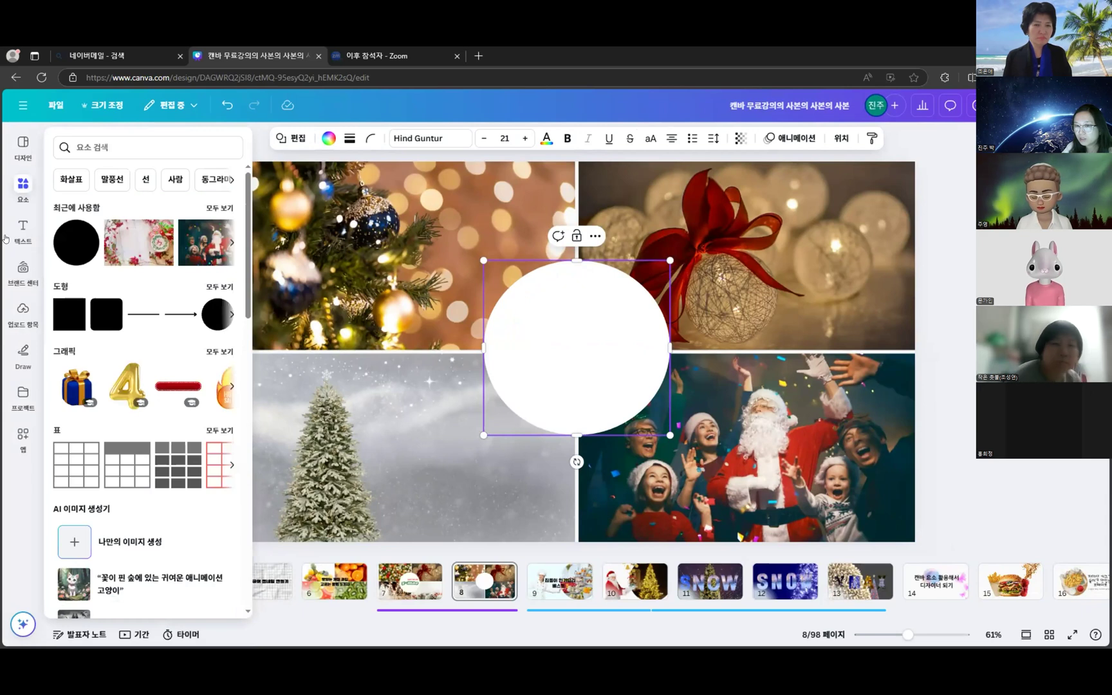
pyautogui.moveTo(5, 232)
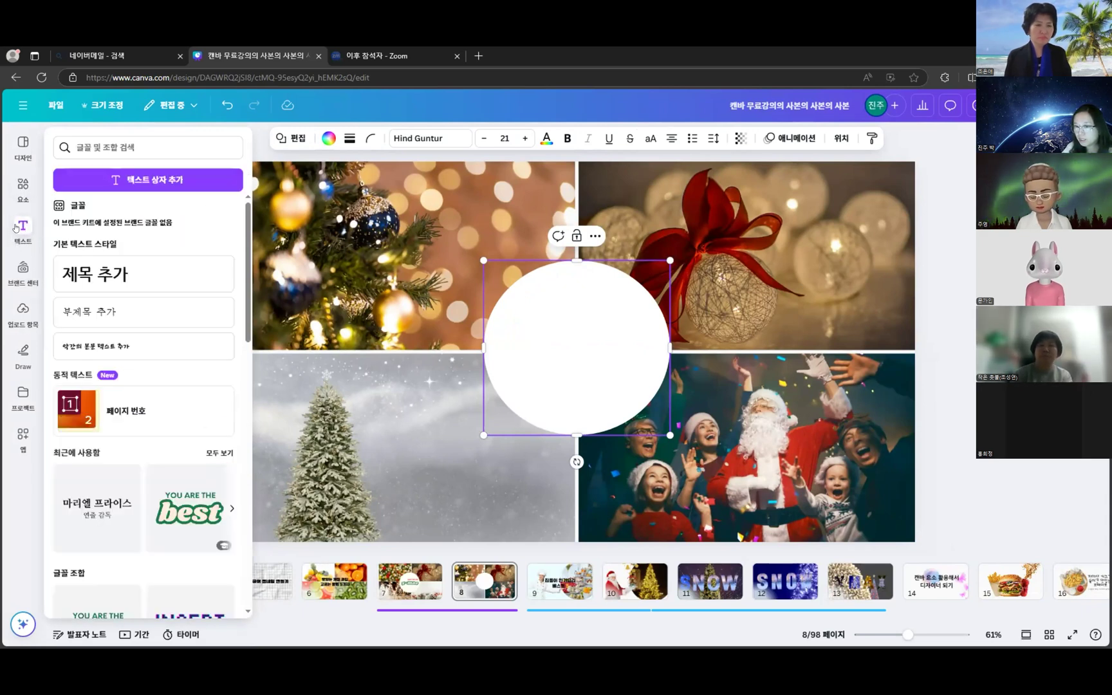
pyautogui.click(19, 227)
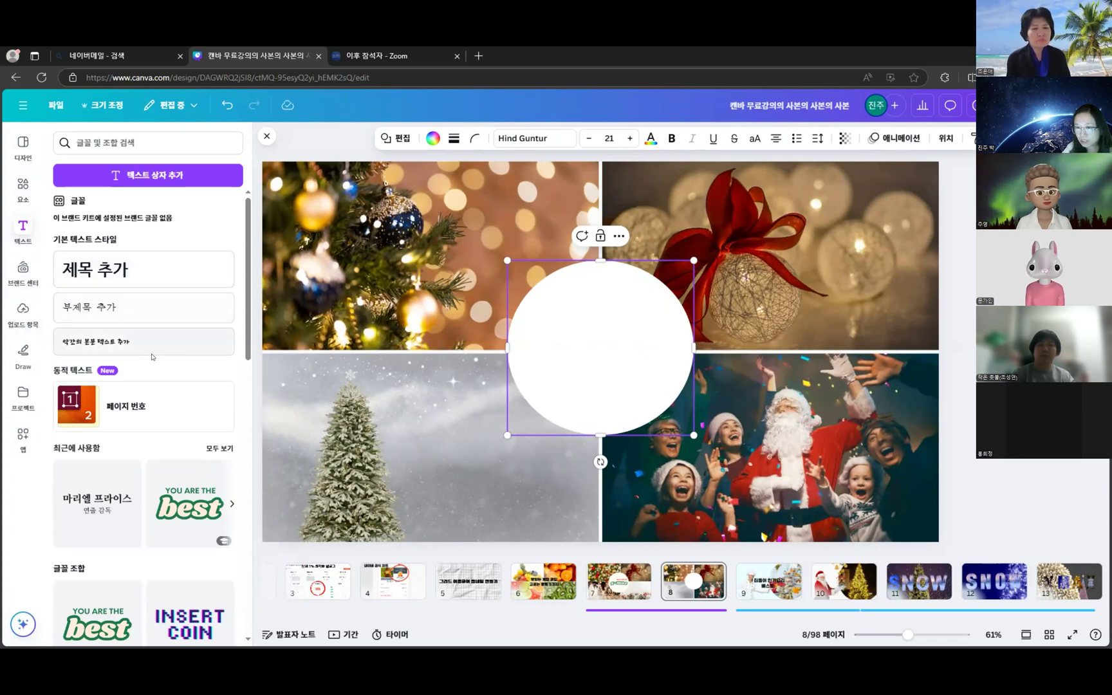
pyautogui.scroll(-5, 161, 367)
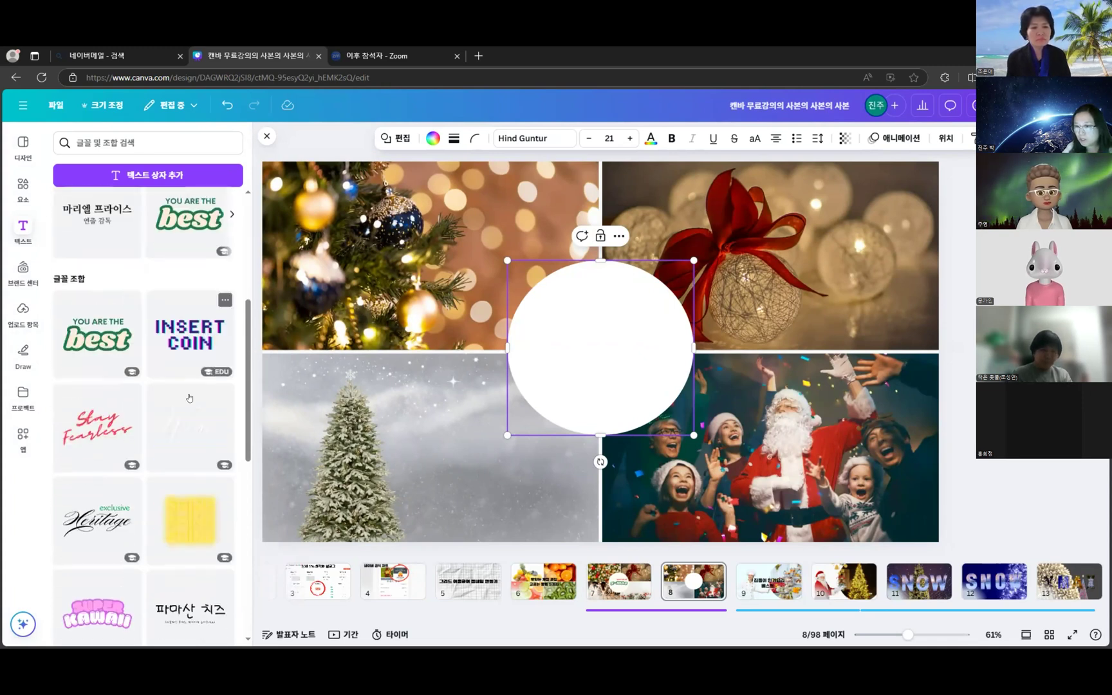
pyautogui.scroll(-3, 155, 343)
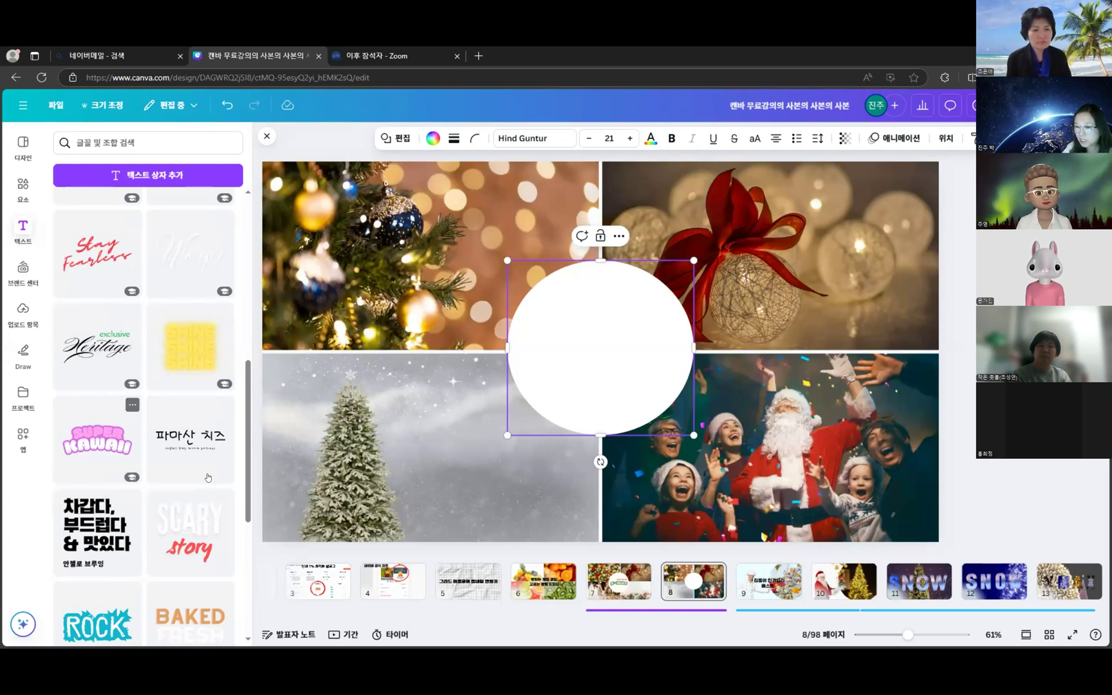
pyautogui.scroll(-2, 190, 493)
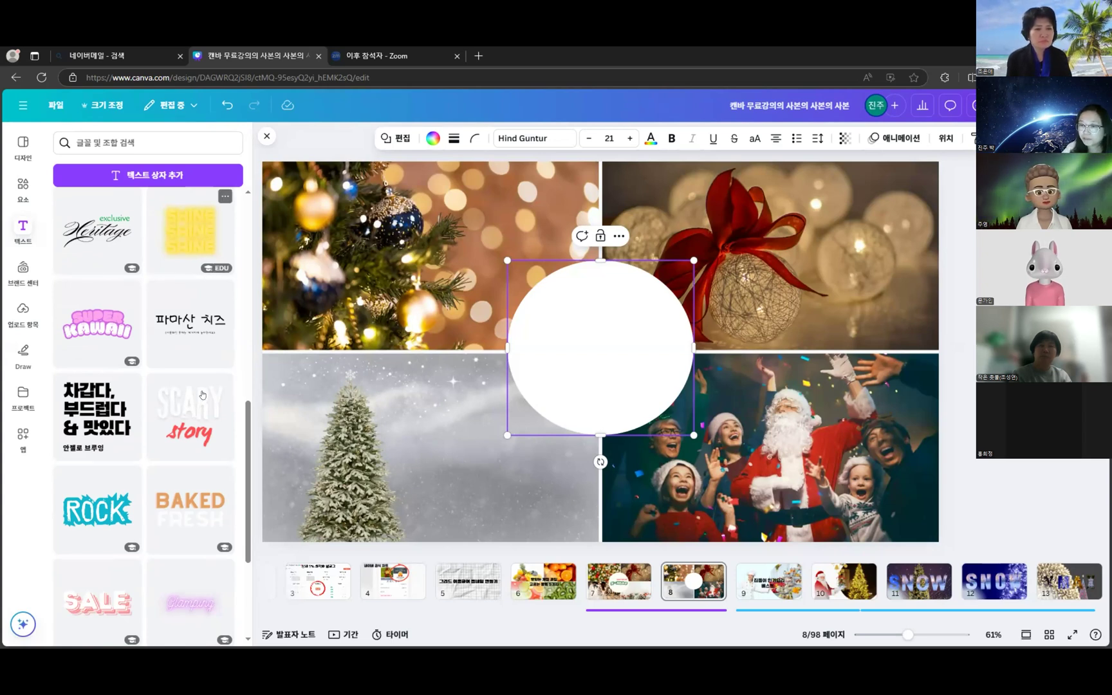
pyautogui.scroll(-2, 161, 383)
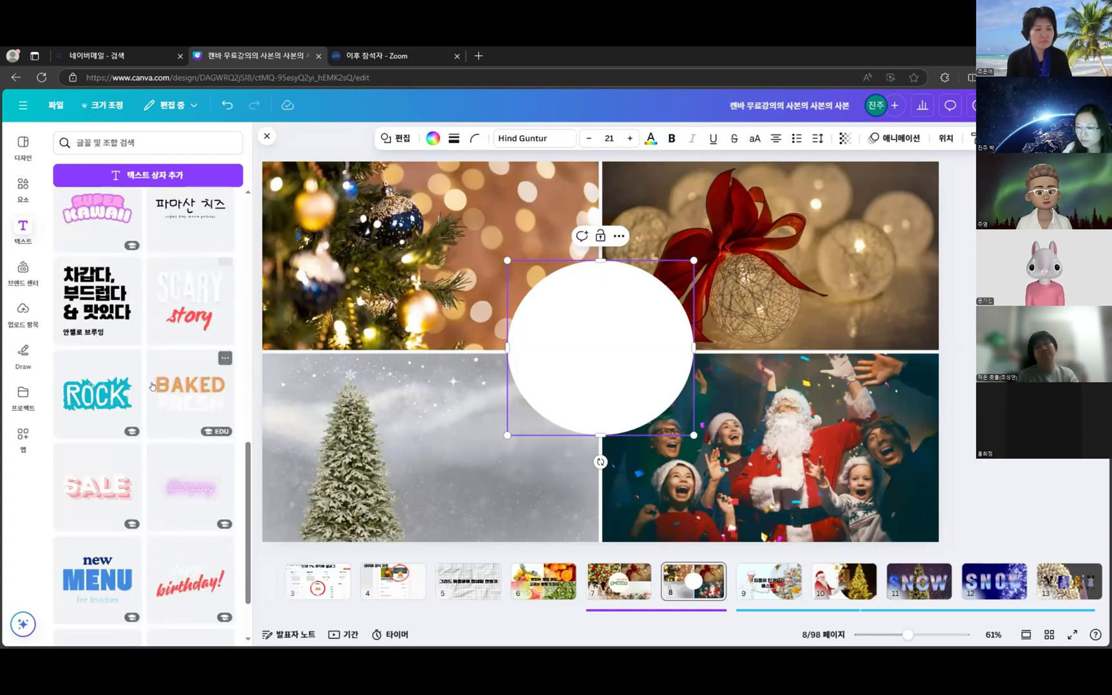
pyautogui.scroll(-3, 152, 386)
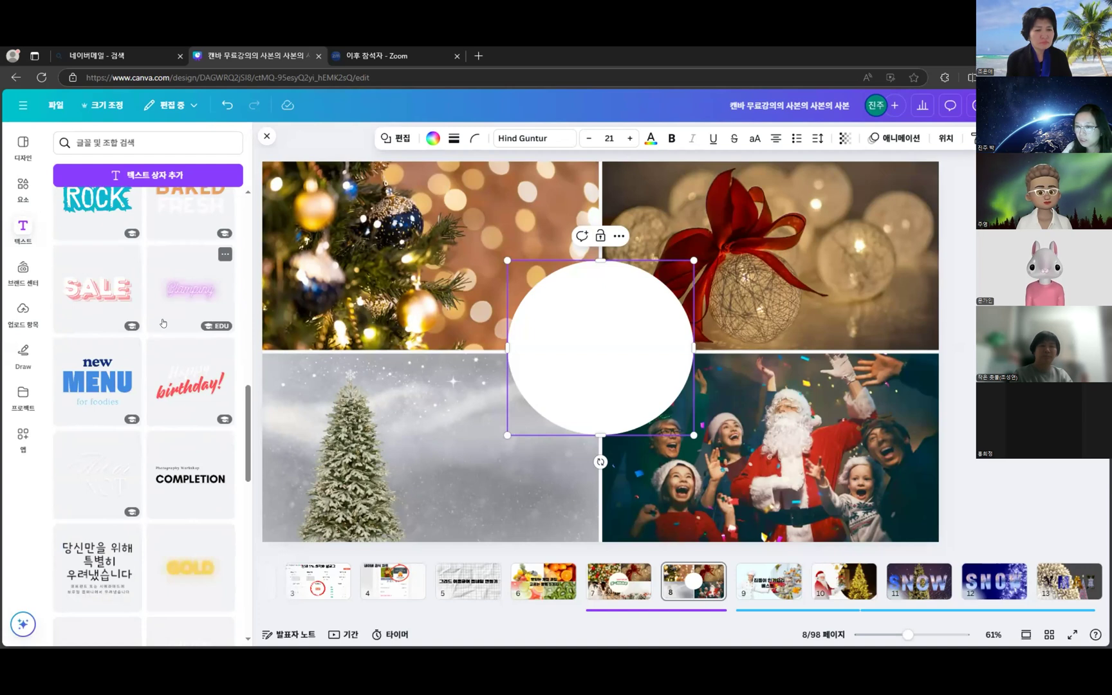
pyautogui.scroll(-4, 163, 323)
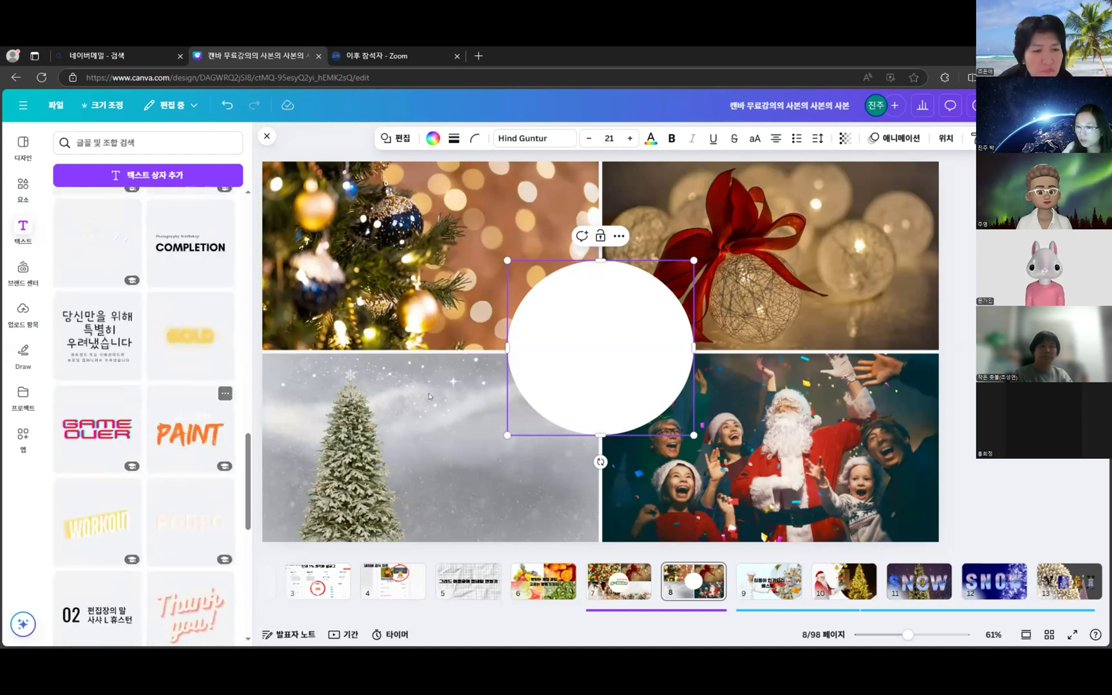
pyautogui.scroll(-5, 208, 589)
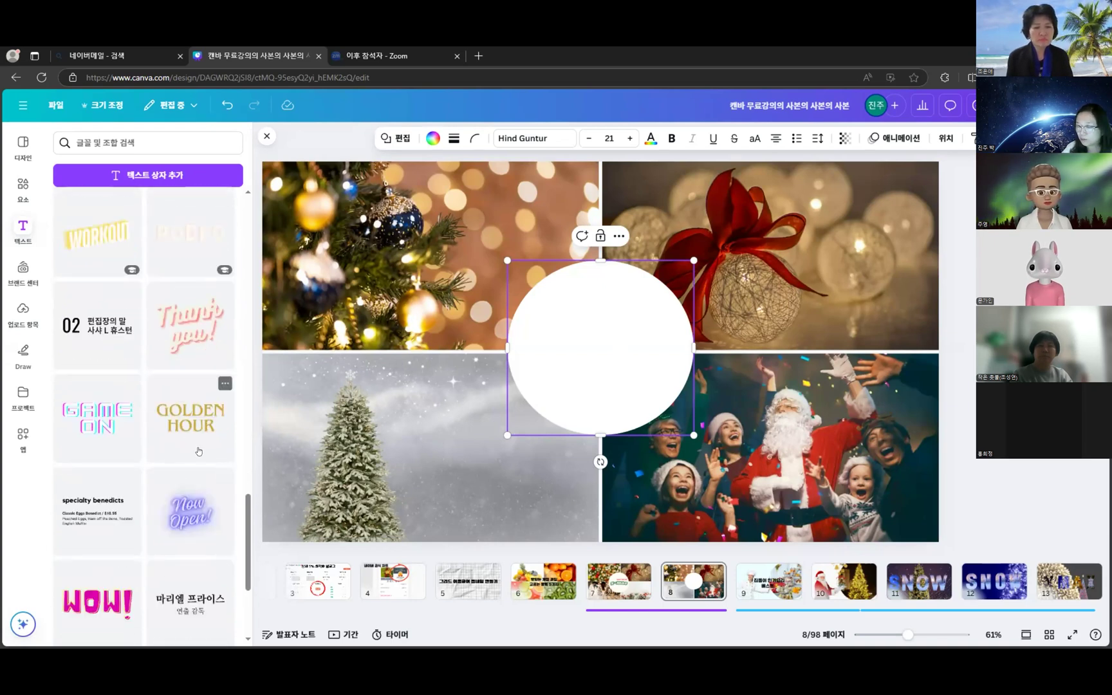
# - Drop the GOLDEN HOUR text style onto the white circle and resize the title to size 110
pyautogui.moveTo(183, 424); pyautogui.dragTo(624, 318)
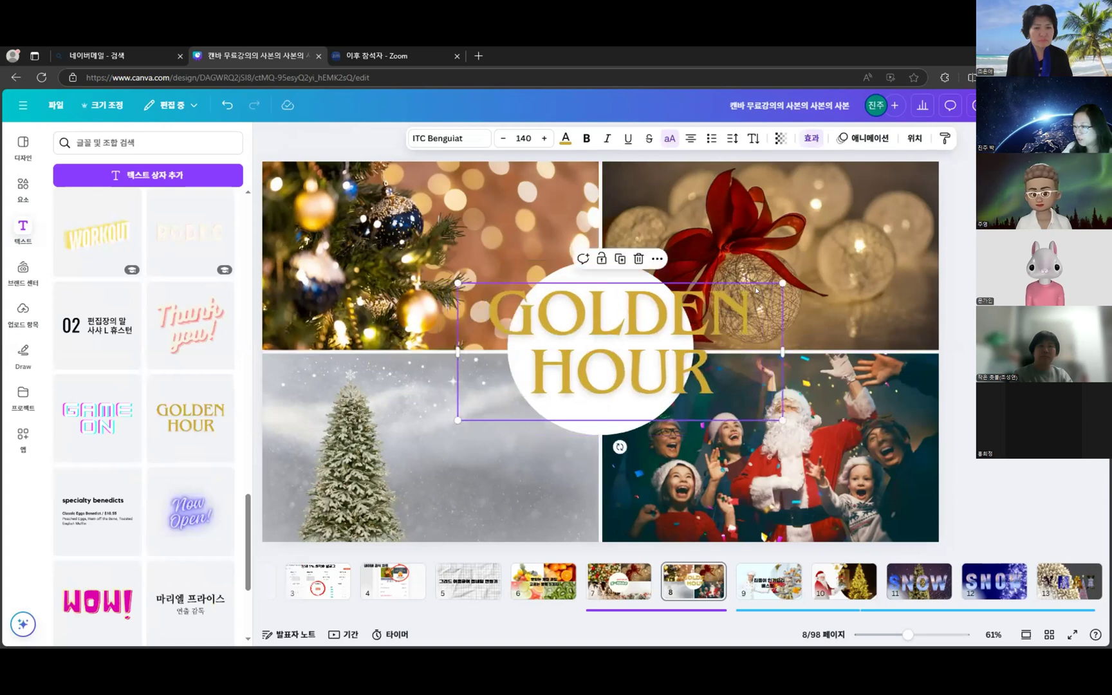
pyautogui.moveTo(777, 283); pyautogui.dragTo(679, 322)
pyautogui.click(545, 138)
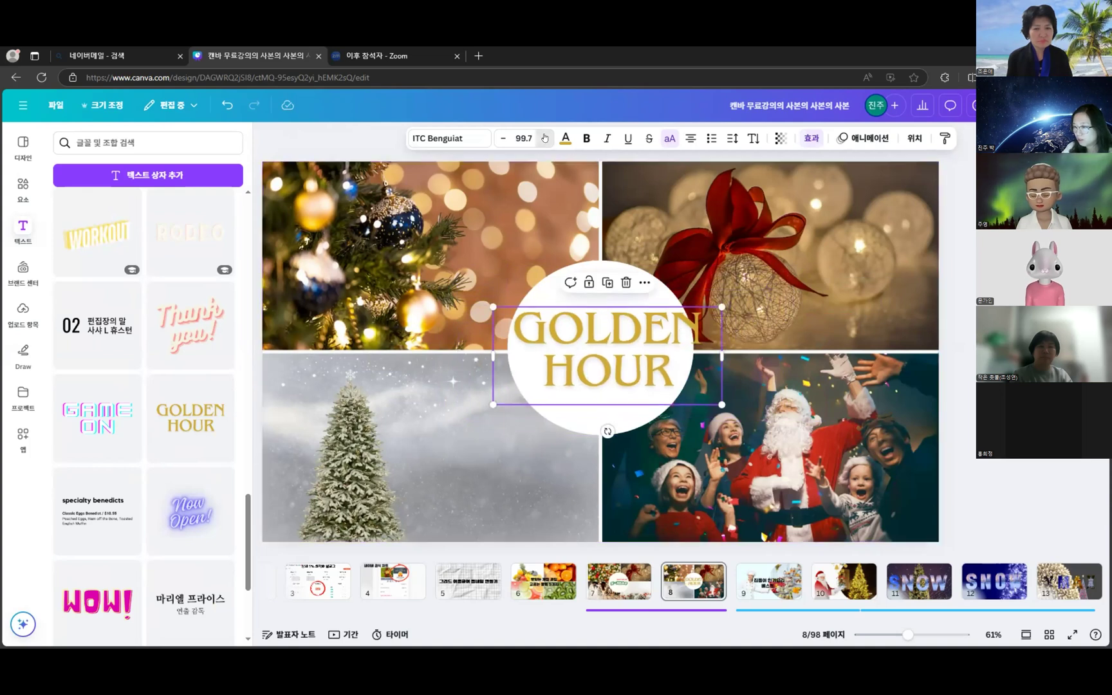
pyautogui.click(544, 138)
pyautogui.click(545, 138)
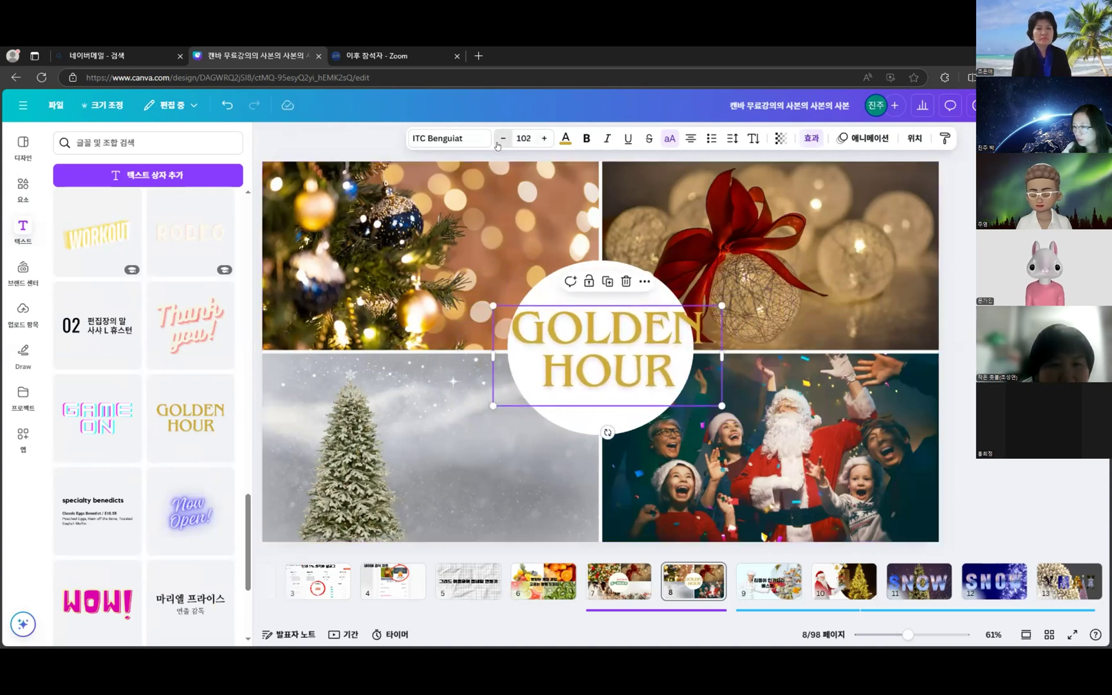
pyautogui.moveTo(493, 306); pyautogui.dragTo(468, 284)
pyautogui.moveTo(641, 324); pyautogui.dragTo(650, 335)
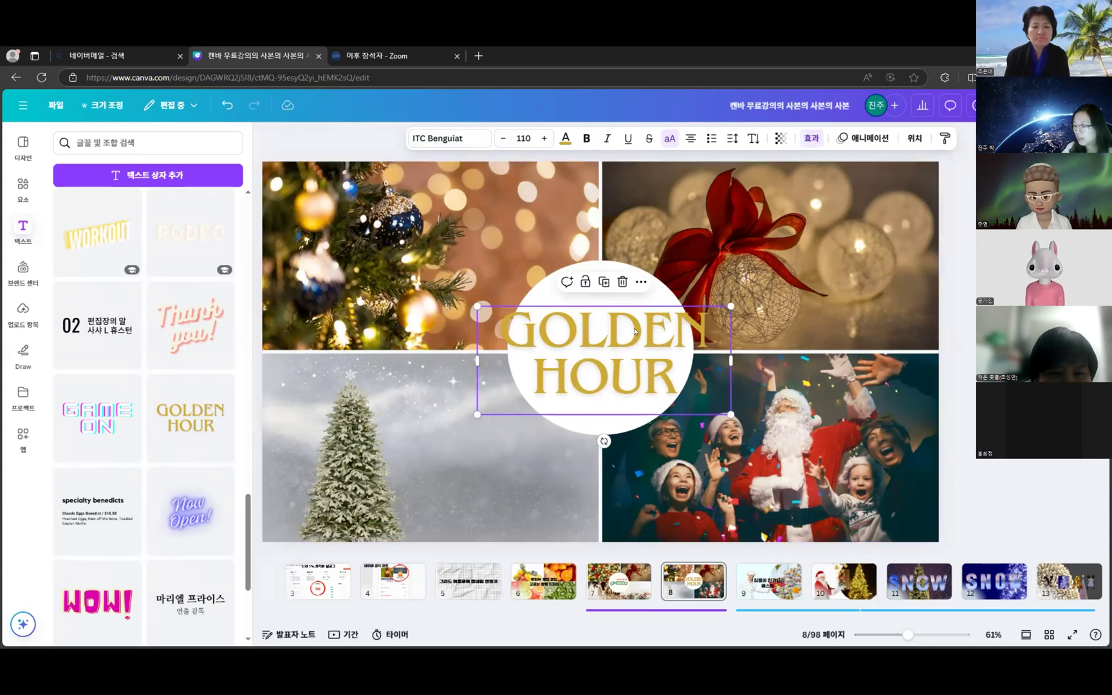
# - Try fonts on the title: Black Han Sans, GoodTime Script, Jeju Hallasan, Nanum Myeongjo, 210 네버랜드, Eunjin
pyautogui.click(449, 138)
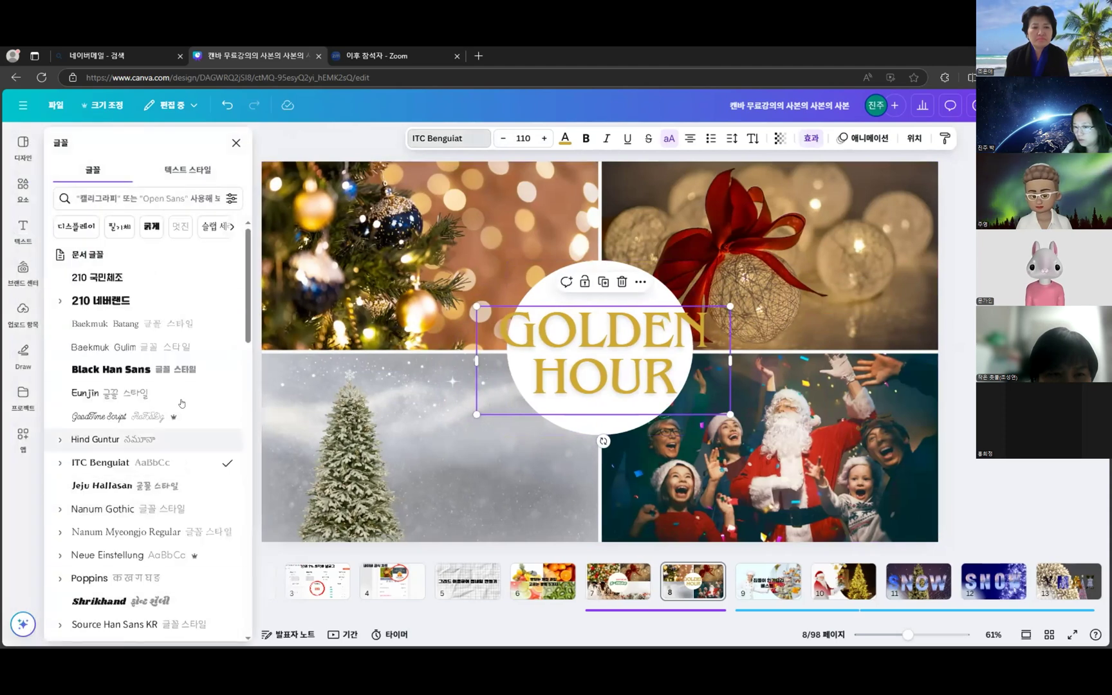
pyautogui.click(188, 371)
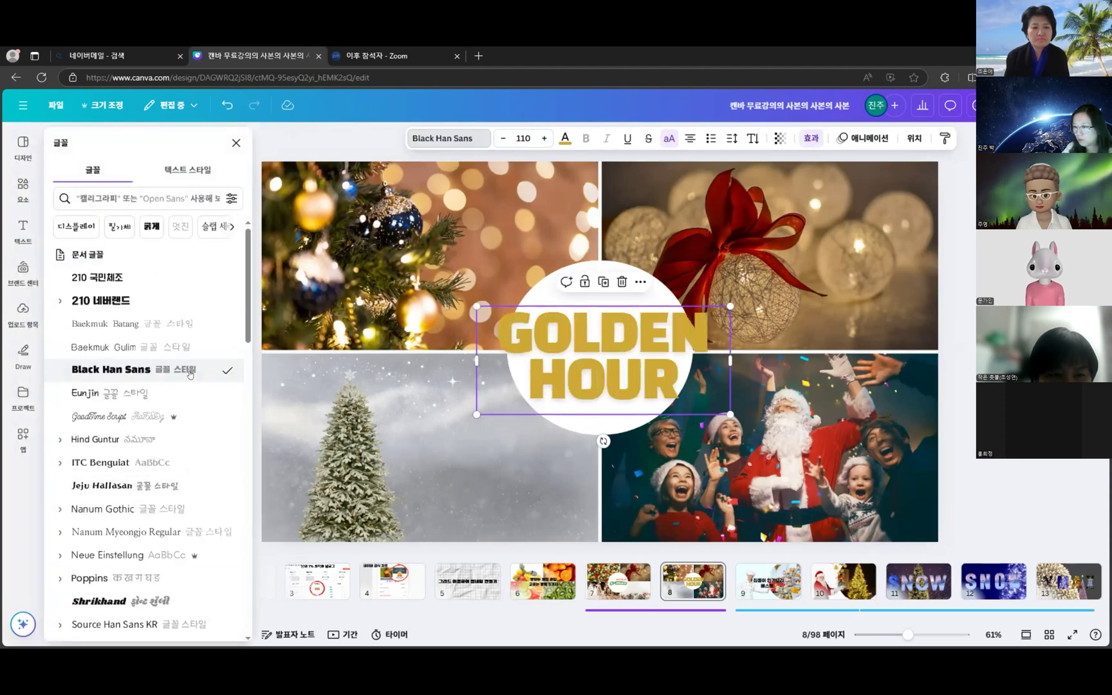
pyautogui.click(184, 422)
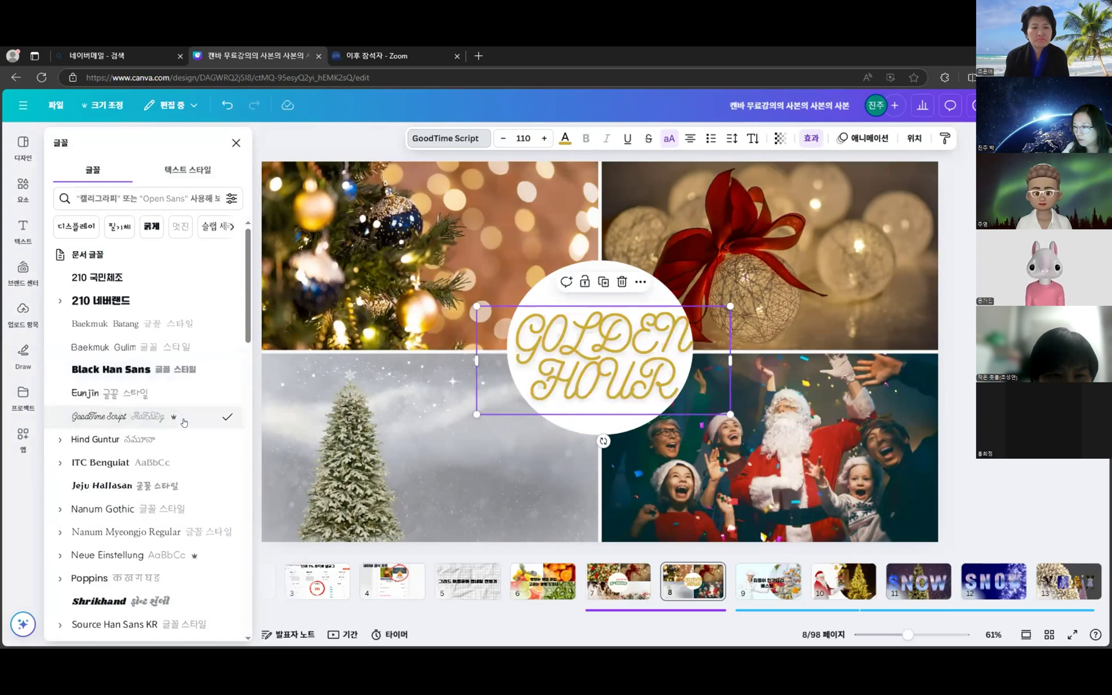
pyautogui.click(182, 483)
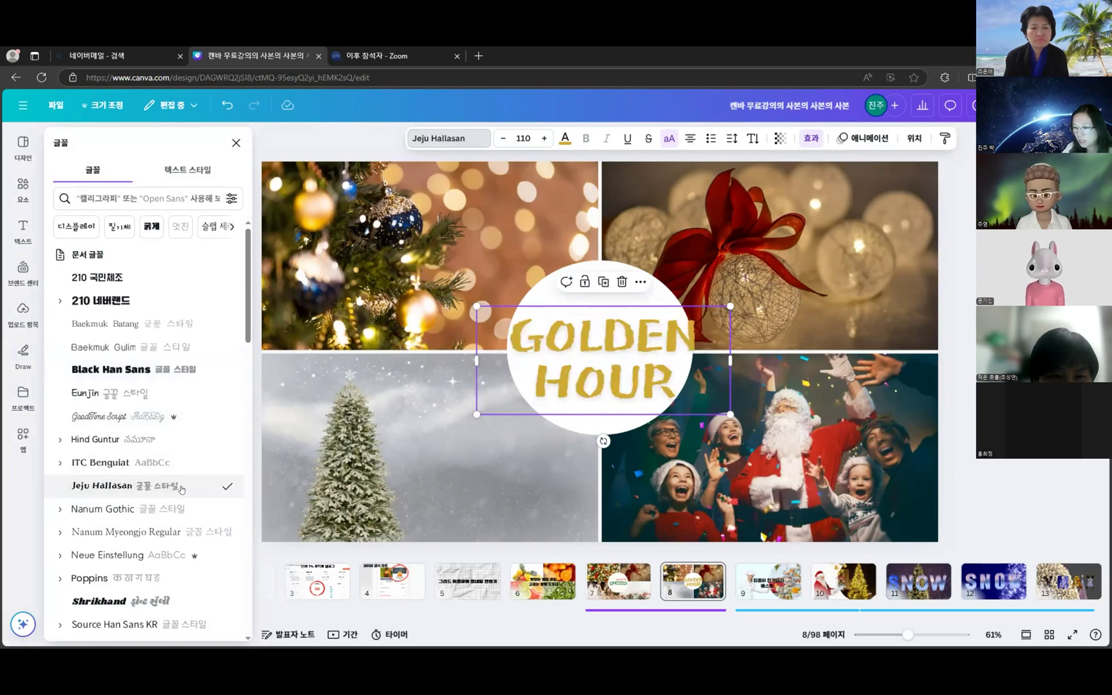
pyautogui.click(173, 527)
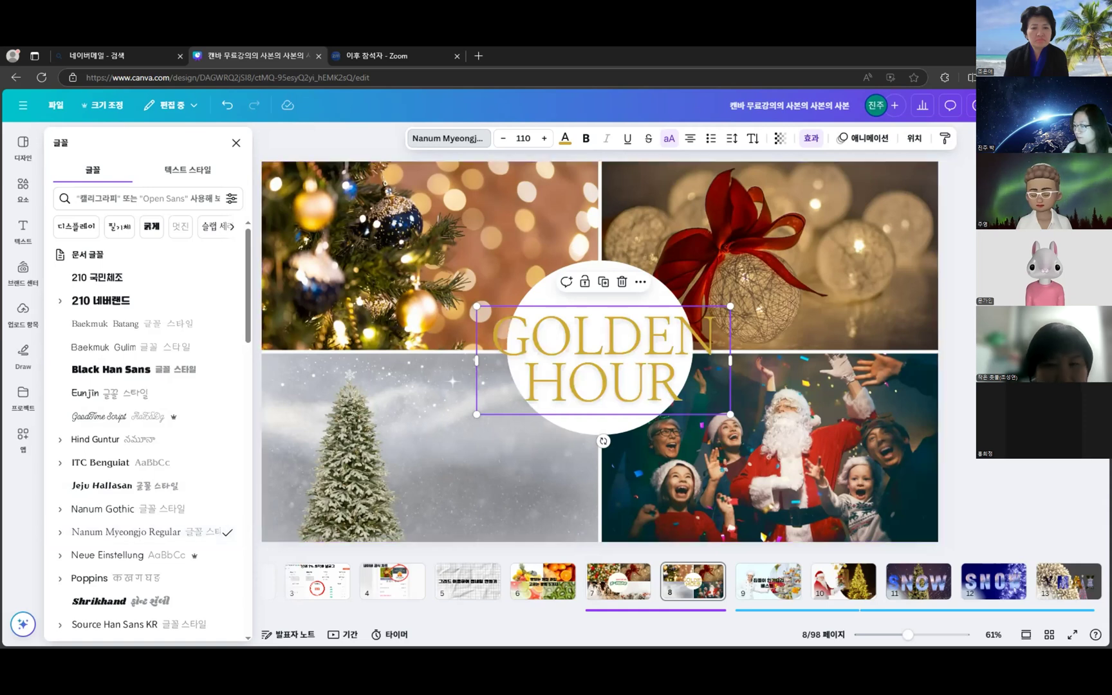
pyautogui.click(694, 320)
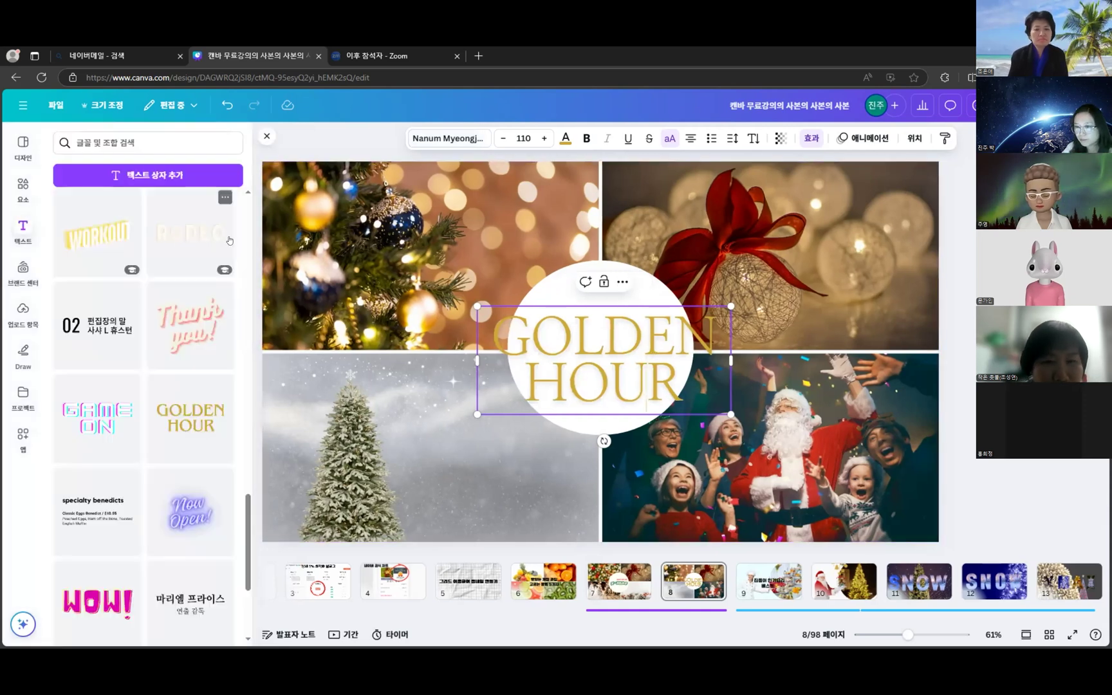
pyautogui.click(459, 136)
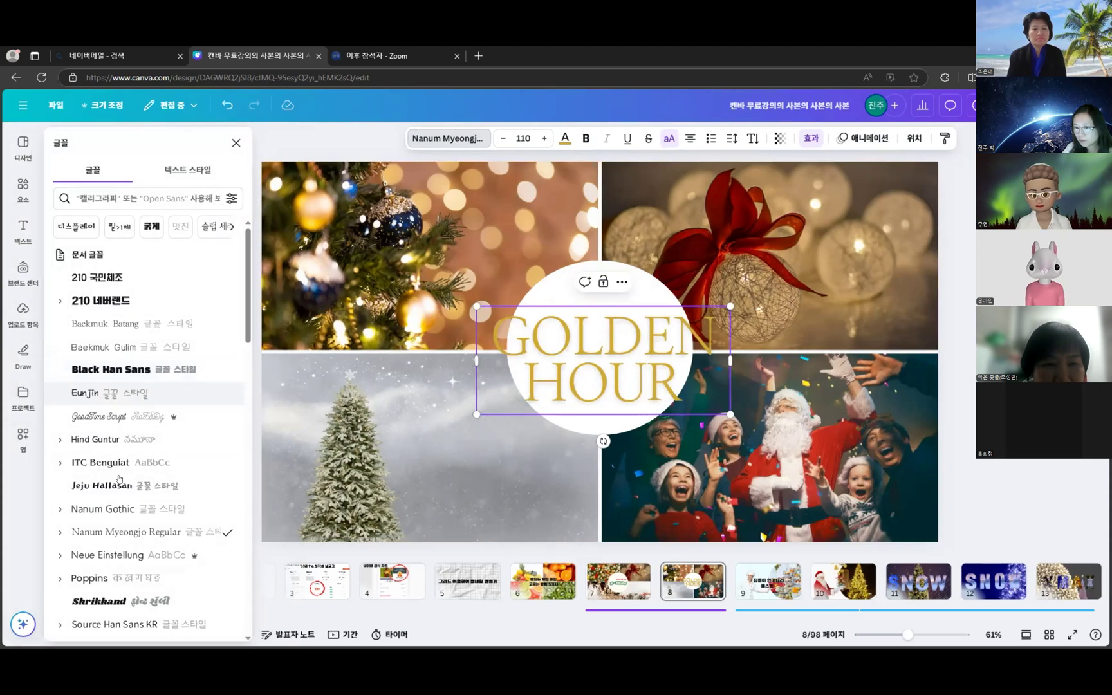
pyautogui.click(128, 393)
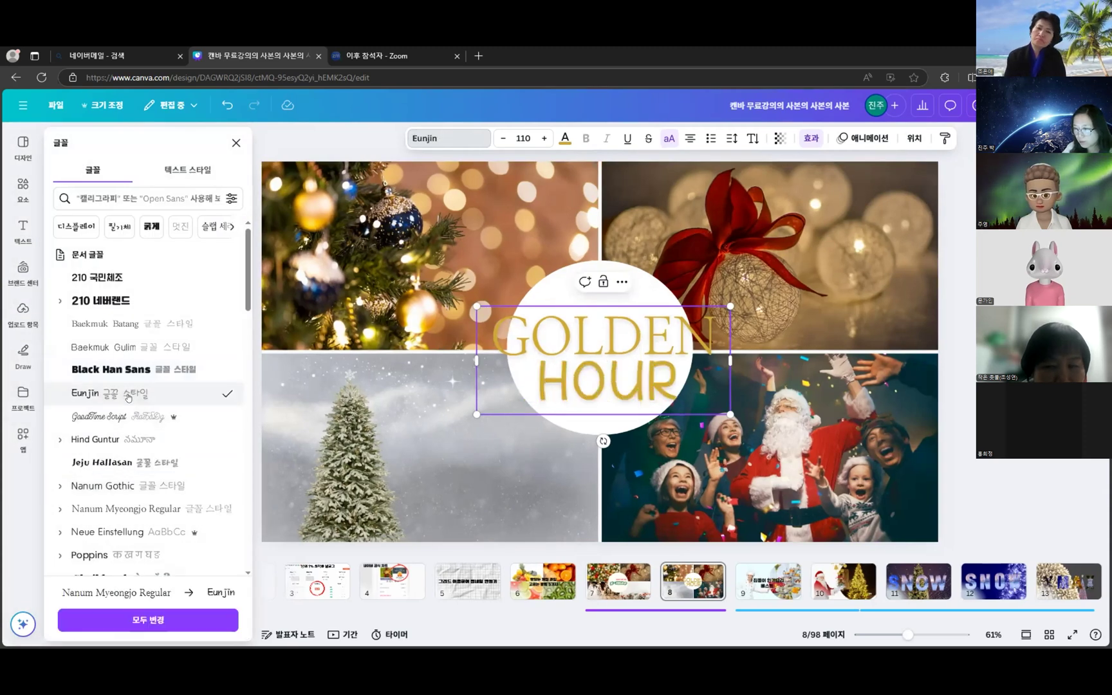
pyautogui.hotkey('ctrl', 'z')
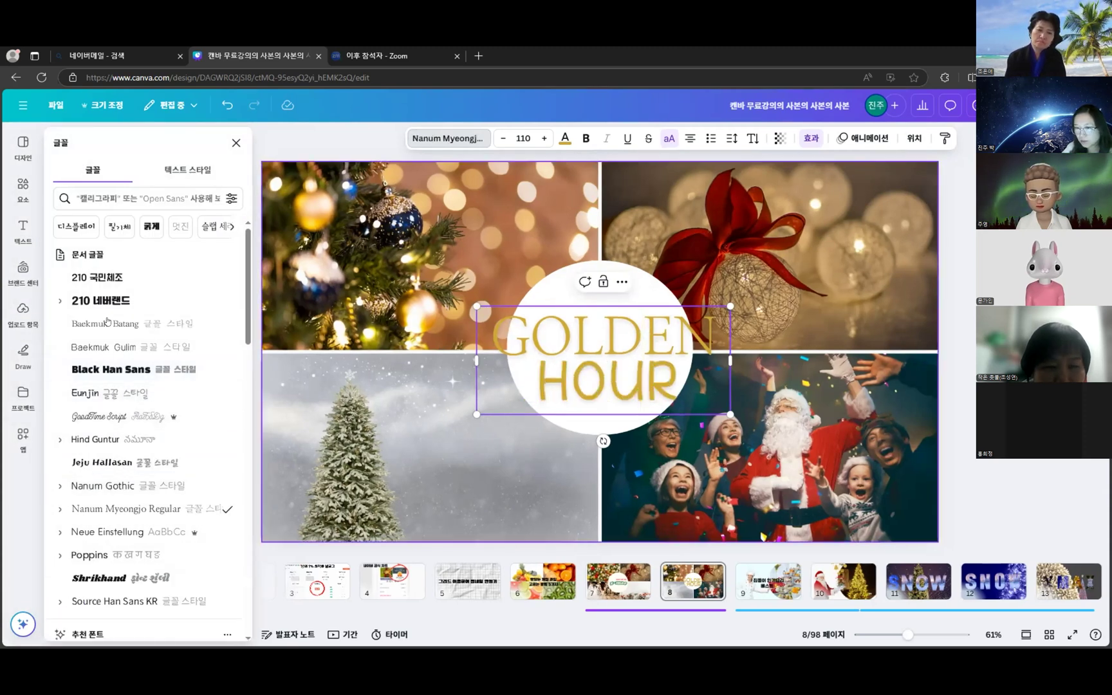
pyautogui.click(109, 302)
pyautogui.click(87, 393)
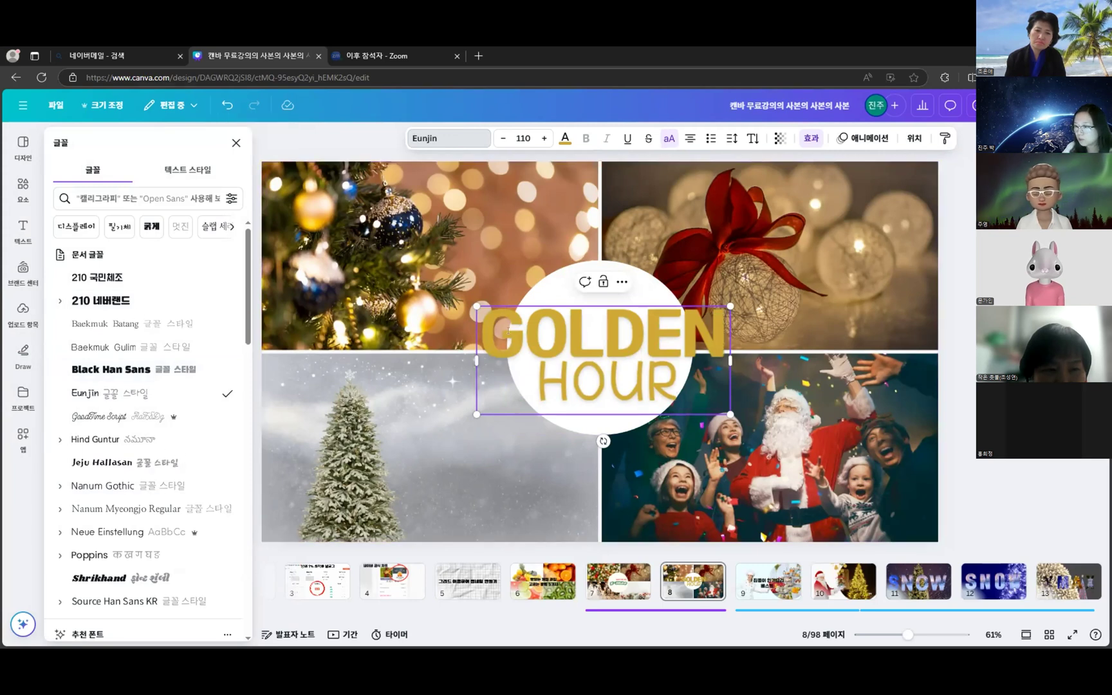
# - Select all the GOLDEN HOUR text and apply the Shrikhand font
pyautogui.moveTo(479, 323); pyautogui.dragTo(676, 399)
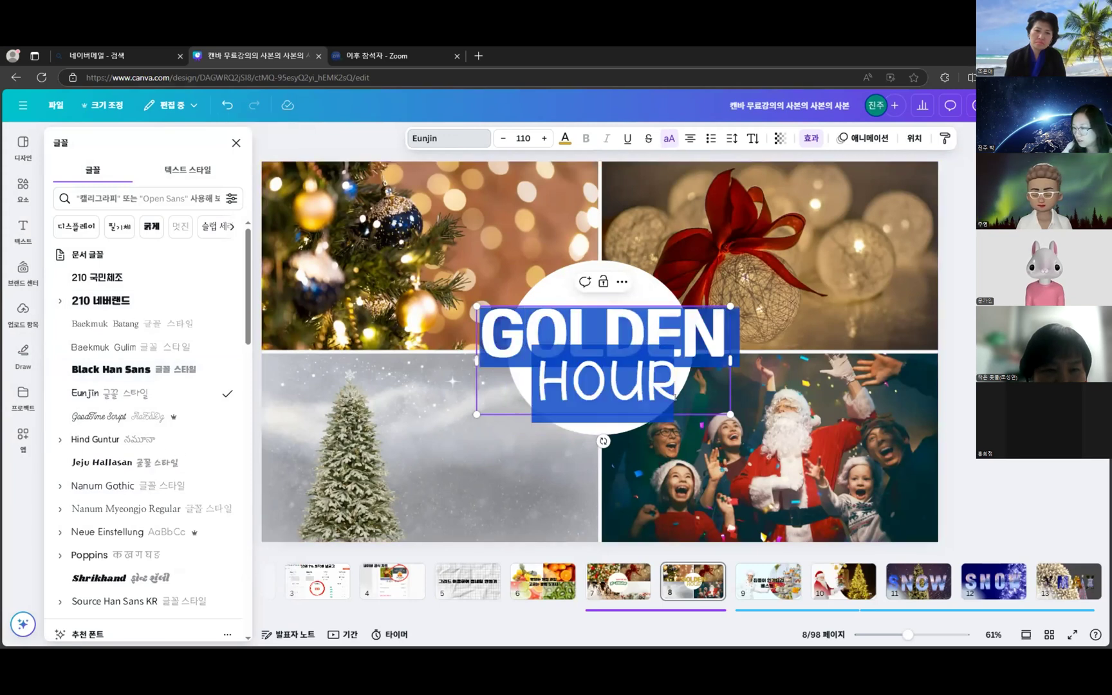
pyautogui.scroll(-2, 170, 489)
pyautogui.scroll(-1, 170, 489)
pyautogui.click(171, 405)
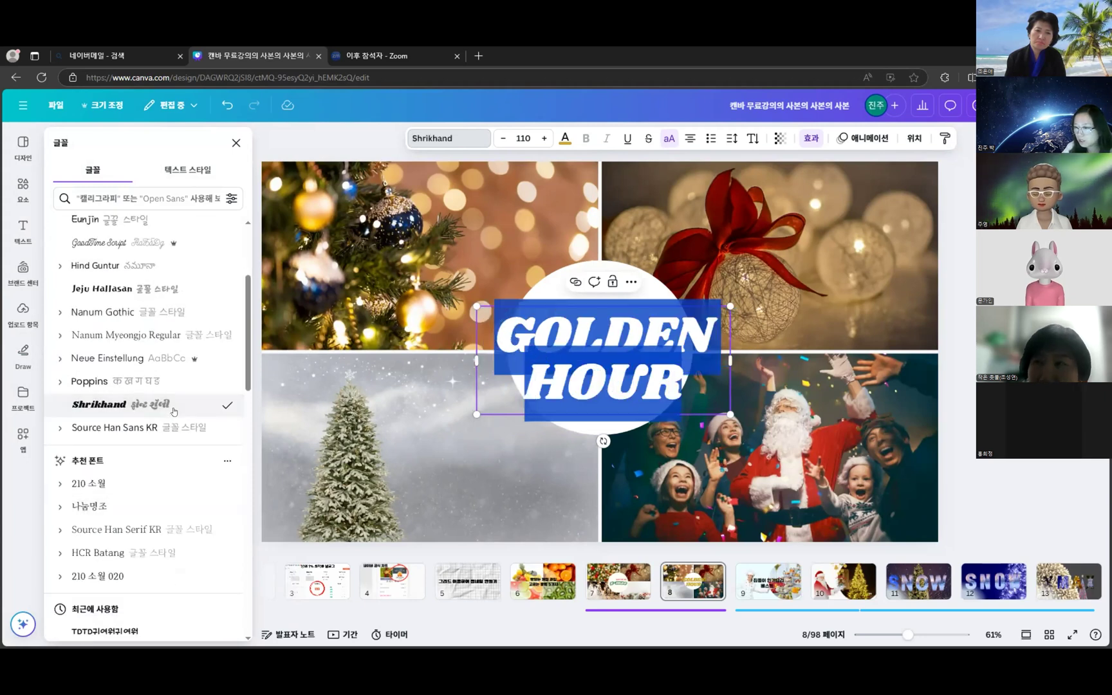
pyautogui.click(959, 384)
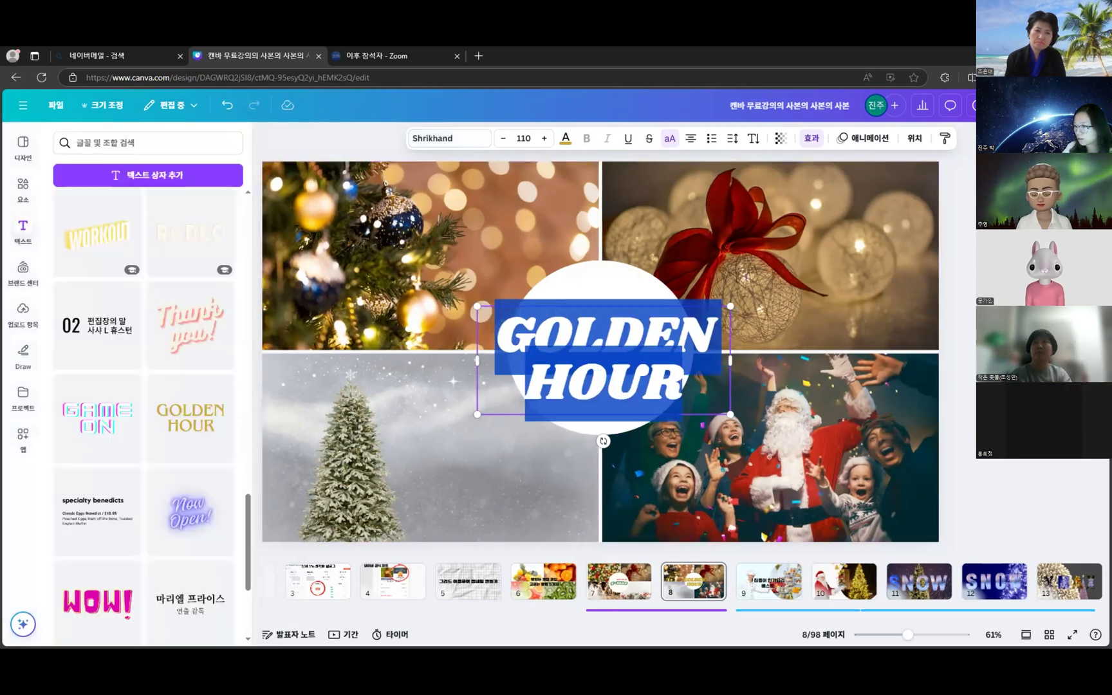
# - Centre the GOLDEN HOUR title in the white circle using the guide, then go to slide 6
pyautogui.moveTo(651, 343); pyautogui.dragTo(648, 338)
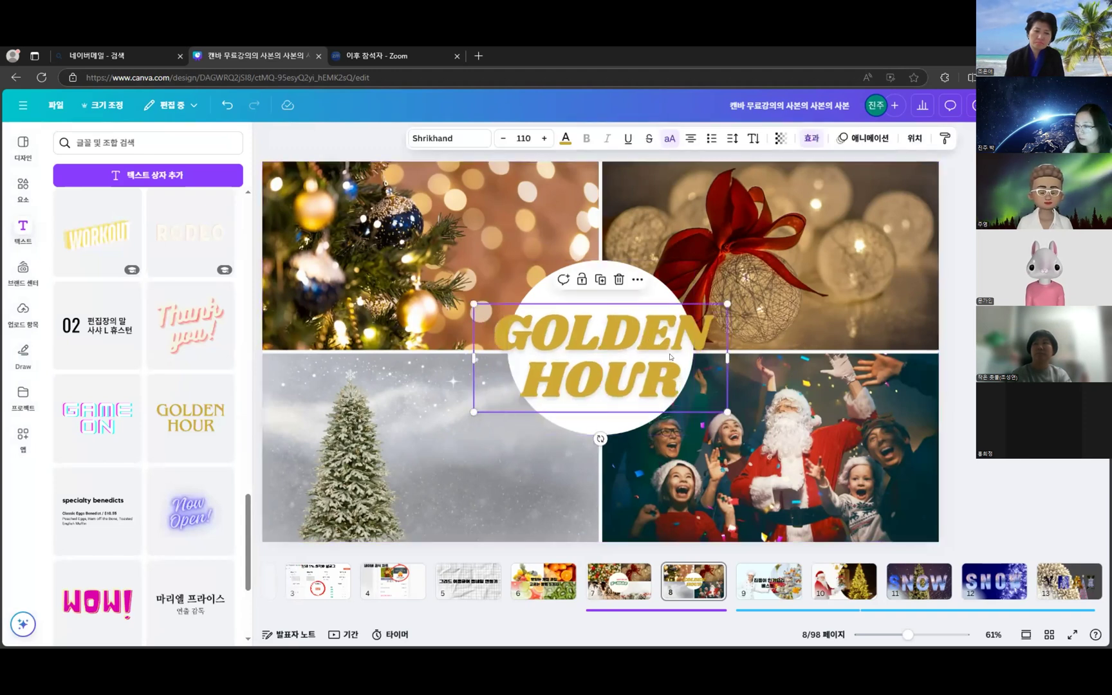
pyautogui.press('Escape')
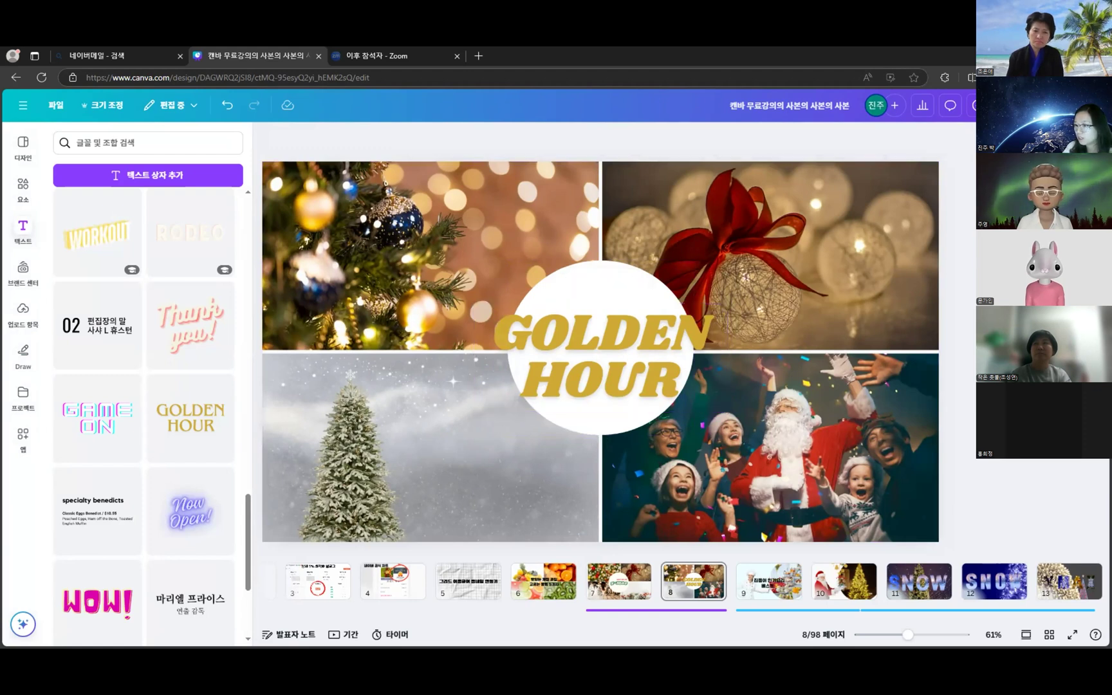
pyautogui.moveTo(636, 339); pyautogui.dragTo(634, 330)
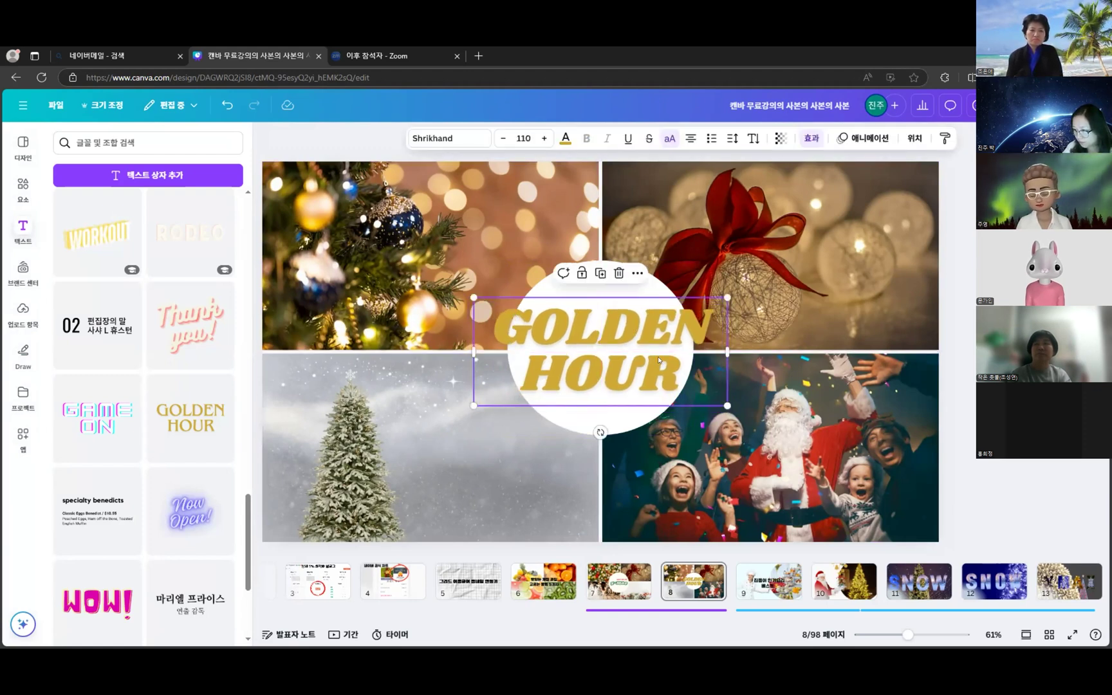
pyautogui.click(947, 402)
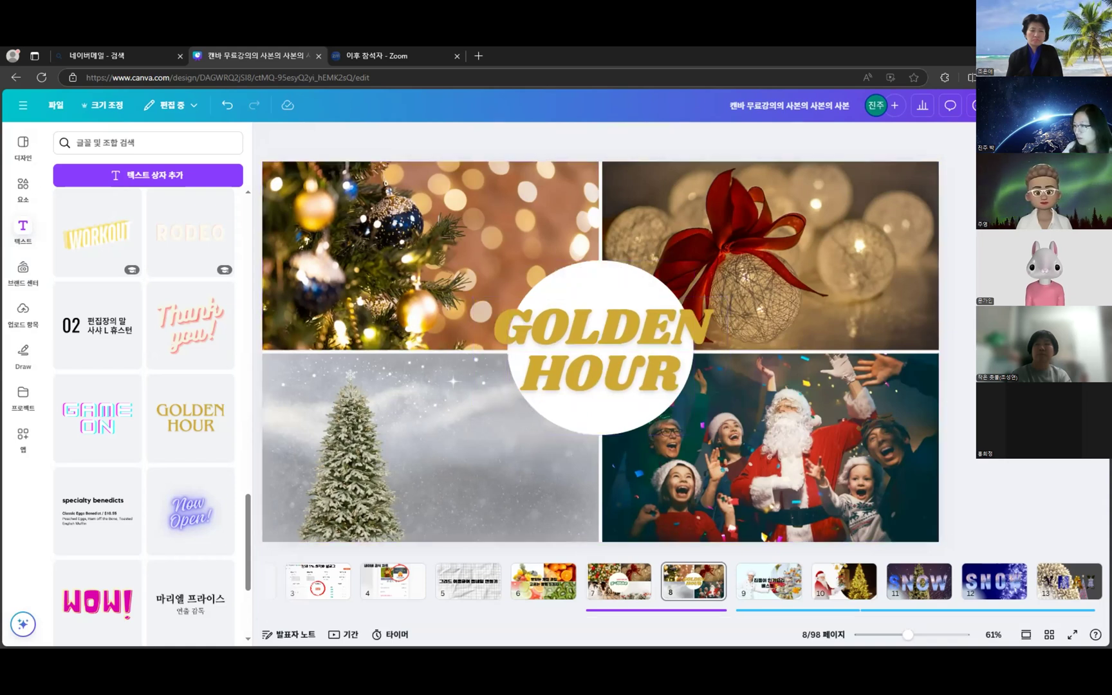
pyautogui.click(550, 589)
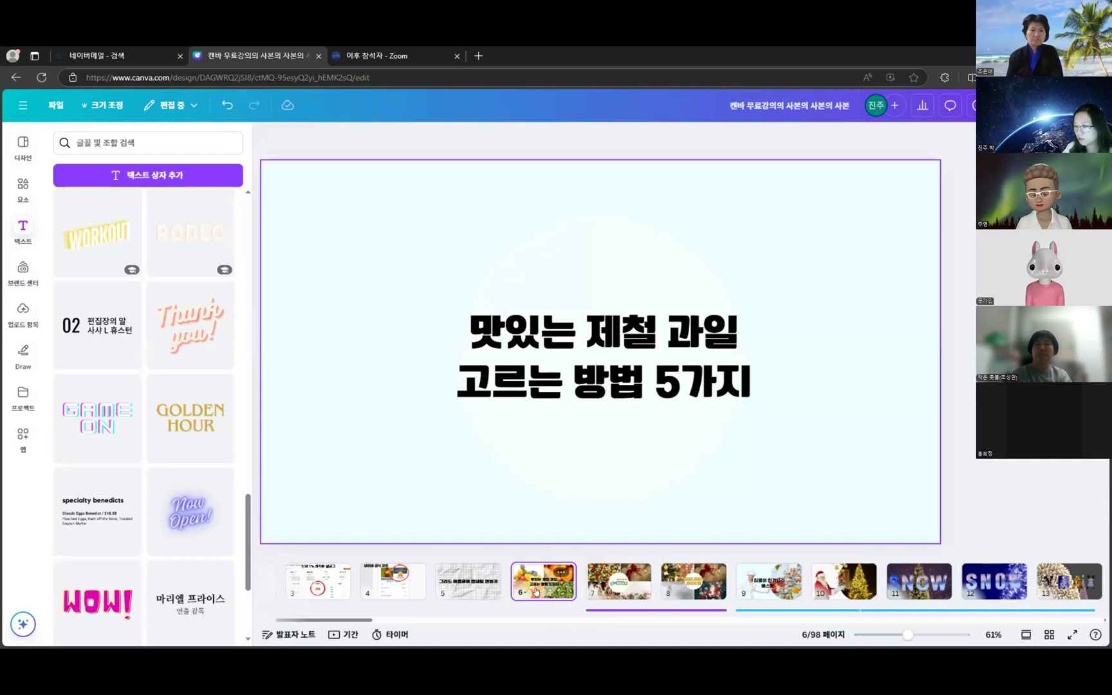
# - Go through slide 7 back to the GOLDEN HOUR slide 8 and show the Elements library
pyautogui.click(607, 587)
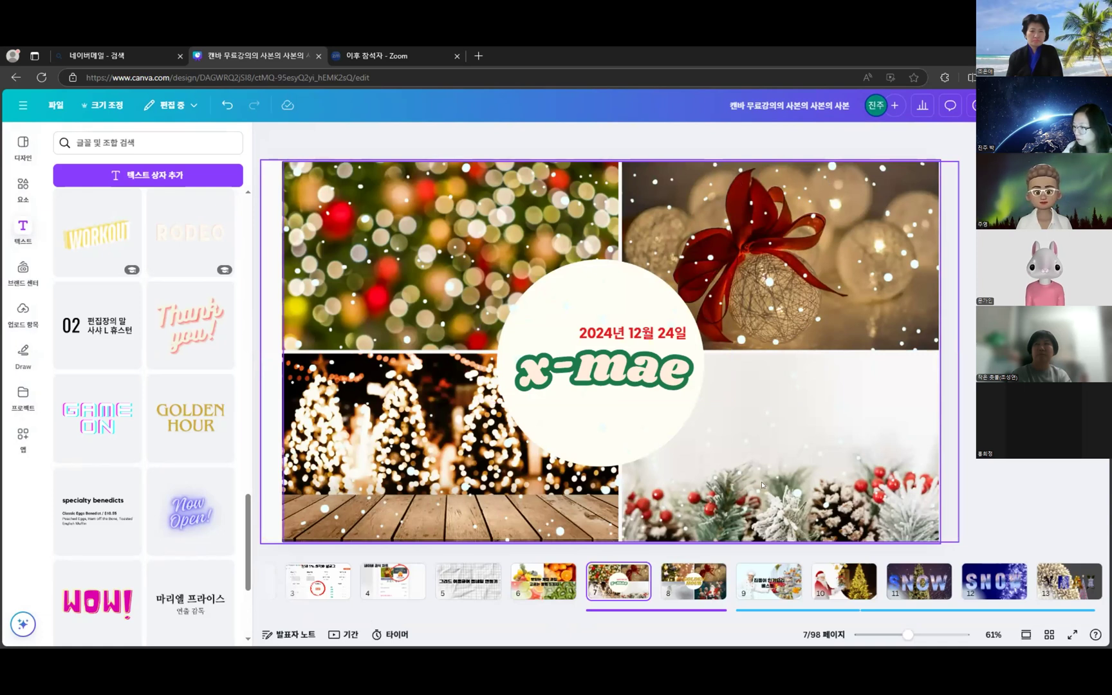
pyautogui.click(711, 592)
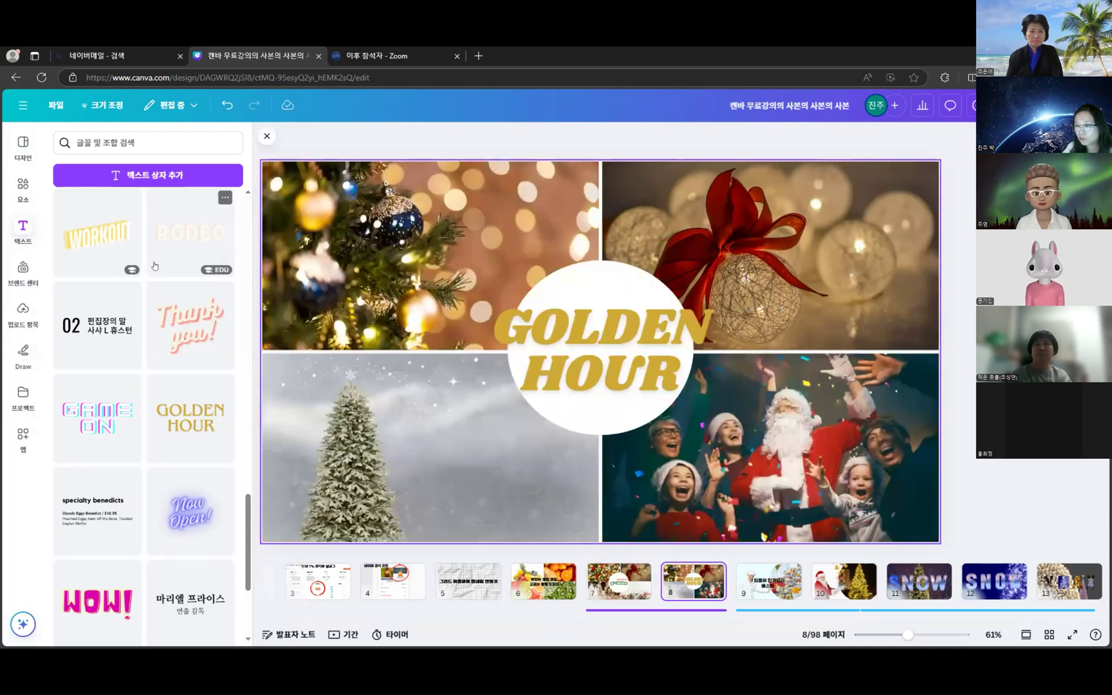
pyautogui.click(22, 188)
# - Search elements for '눈내리는', filter to graphics, and add a falling-snow graphic to the slide
pyautogui.click(157, 137)
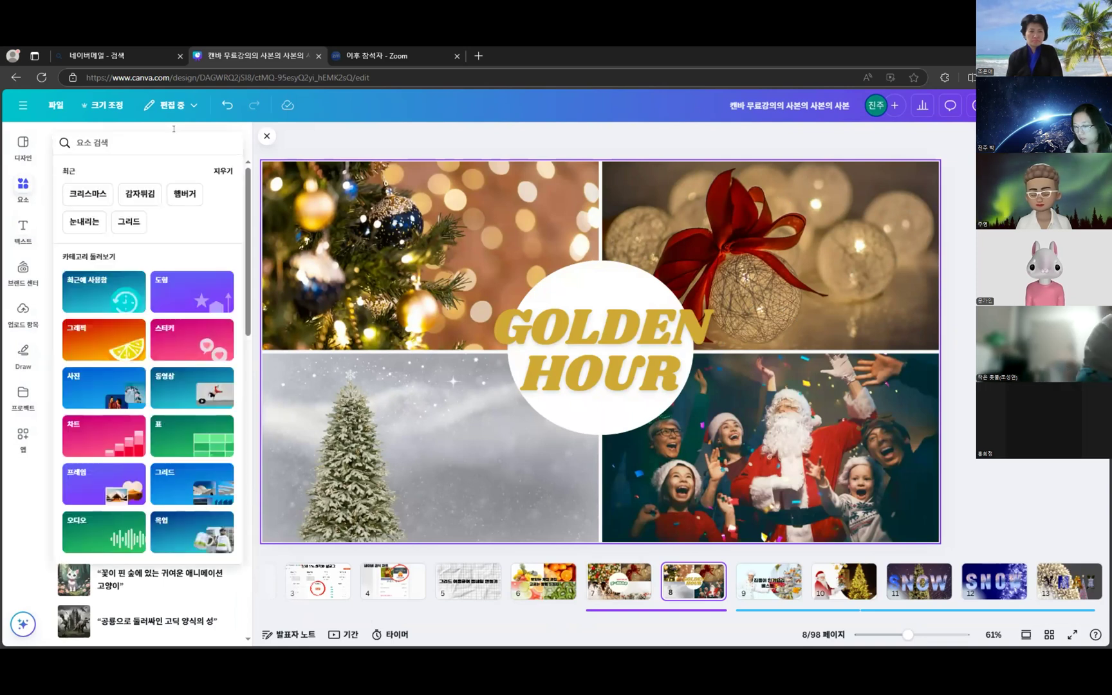
pyautogui.write('눈내리는')
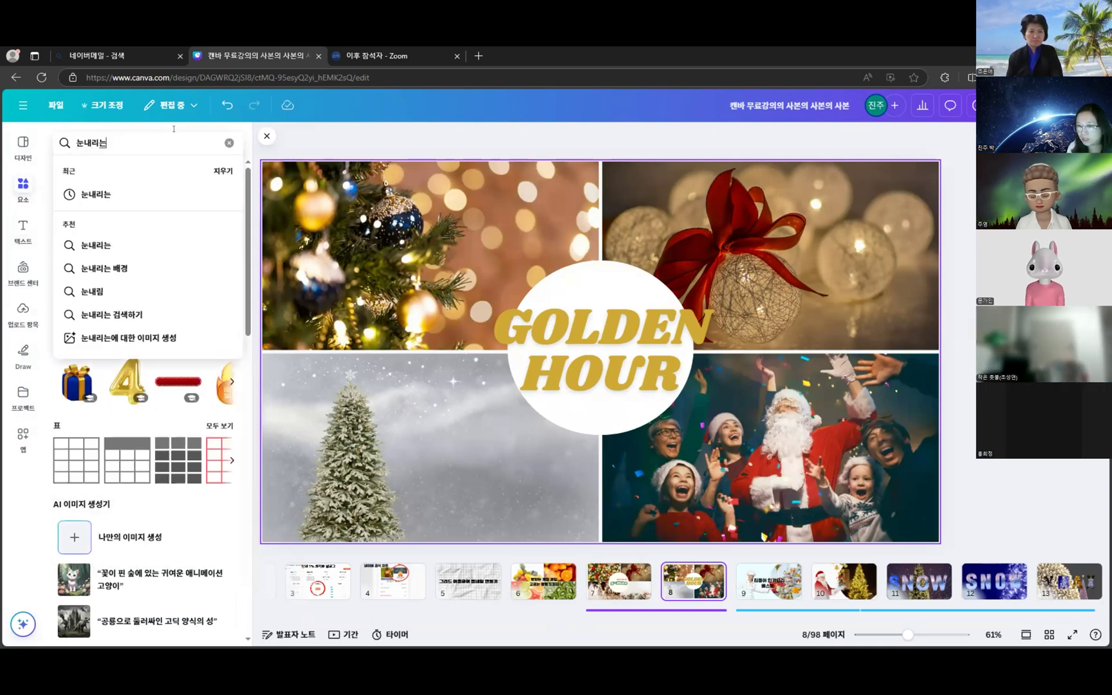
pyautogui.press('Return')
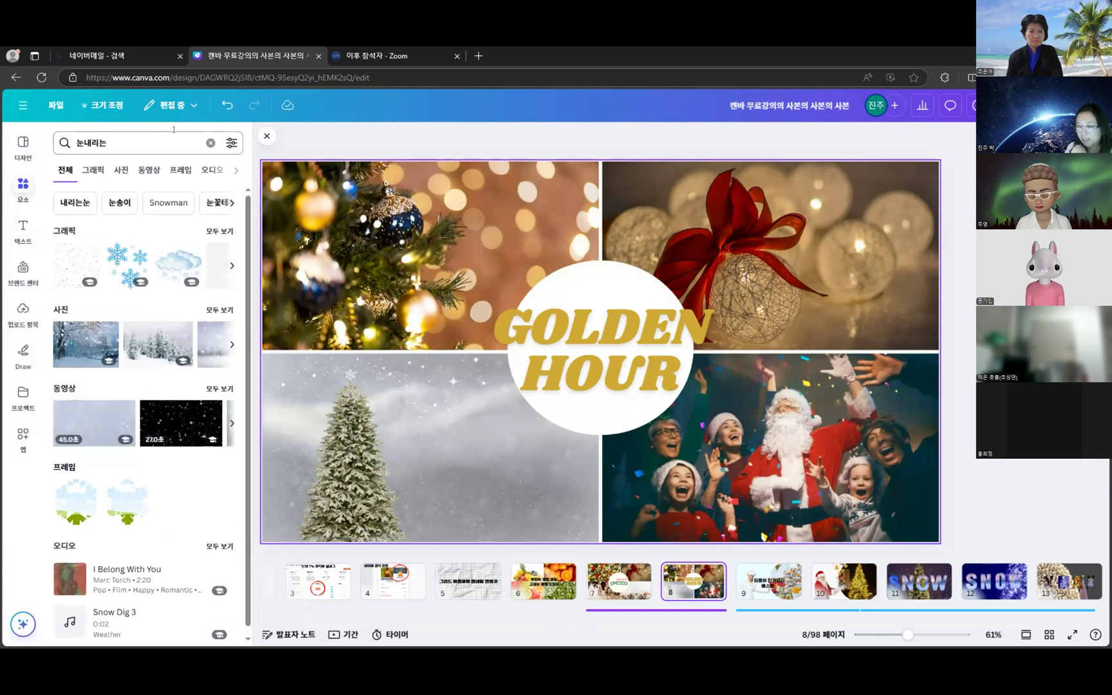
pyautogui.click(95, 169)
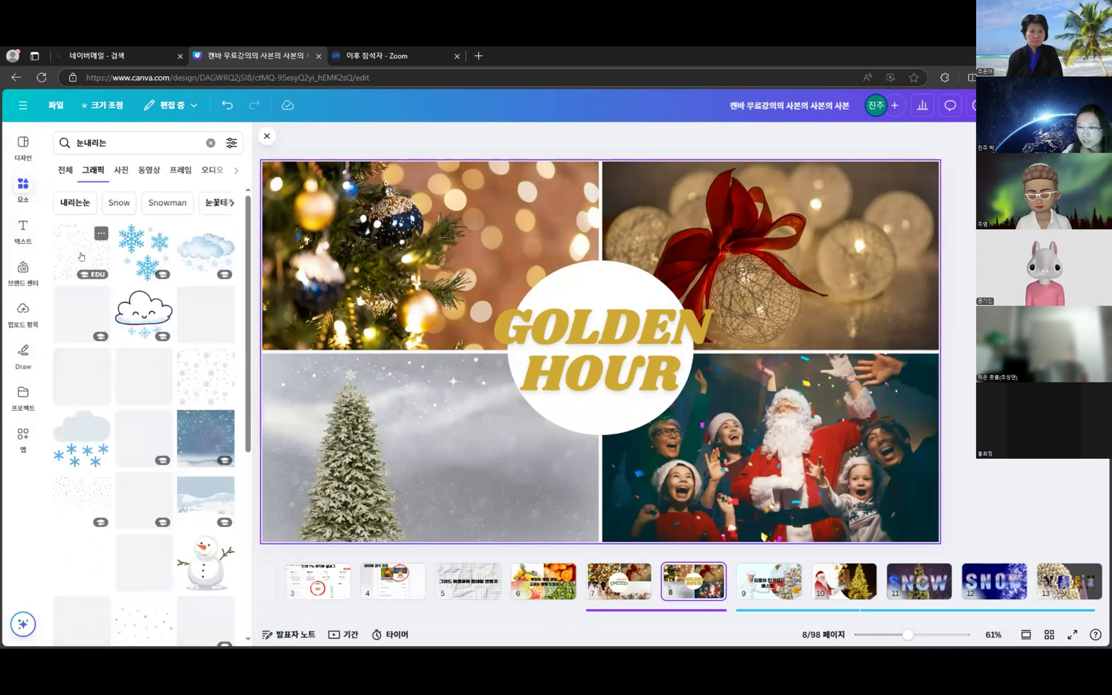
pyautogui.click(100, 314)
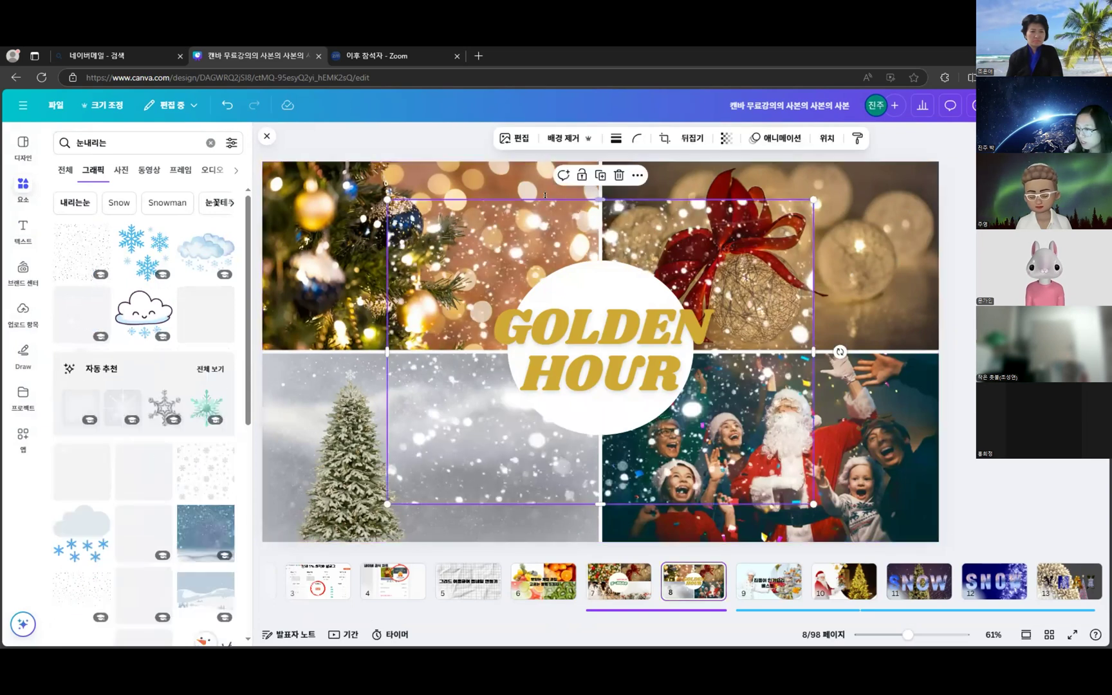
# - Stretch the snow graphic over the whole collage, undoing its accidental drops into the photo frames
pyautogui.moveTo(458, 214); pyautogui.dragTo(342, 264)
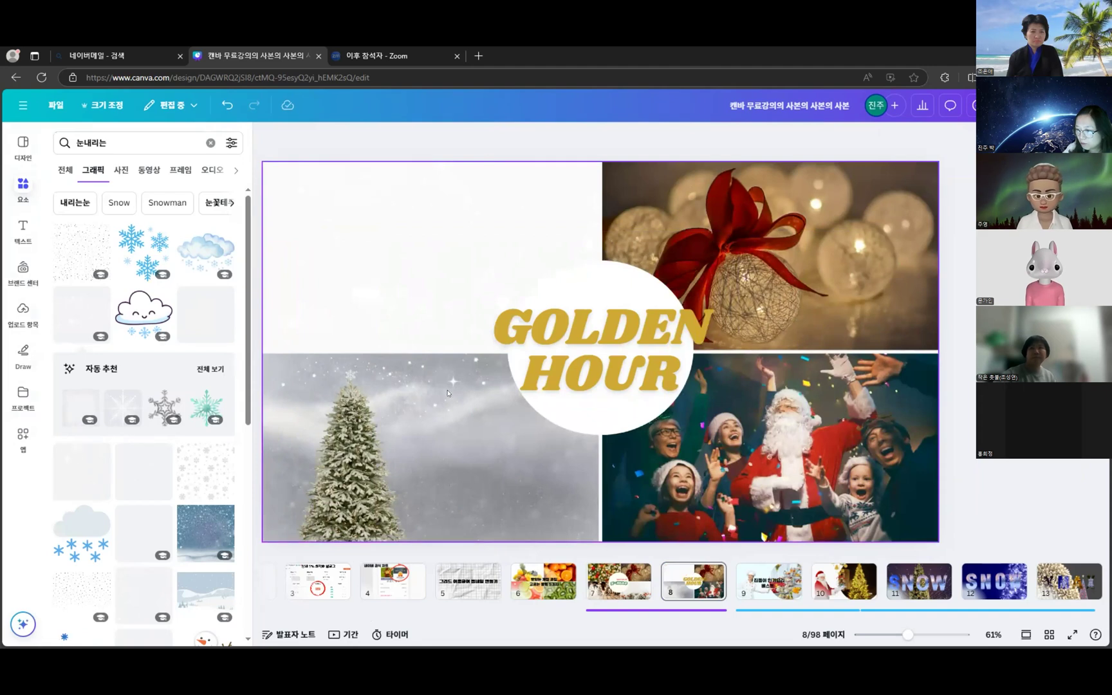
pyautogui.hotkey('ctrl', 'z')
pyautogui.moveTo(463, 353); pyautogui.dragTo(321, 404)
pyautogui.click(228, 105)
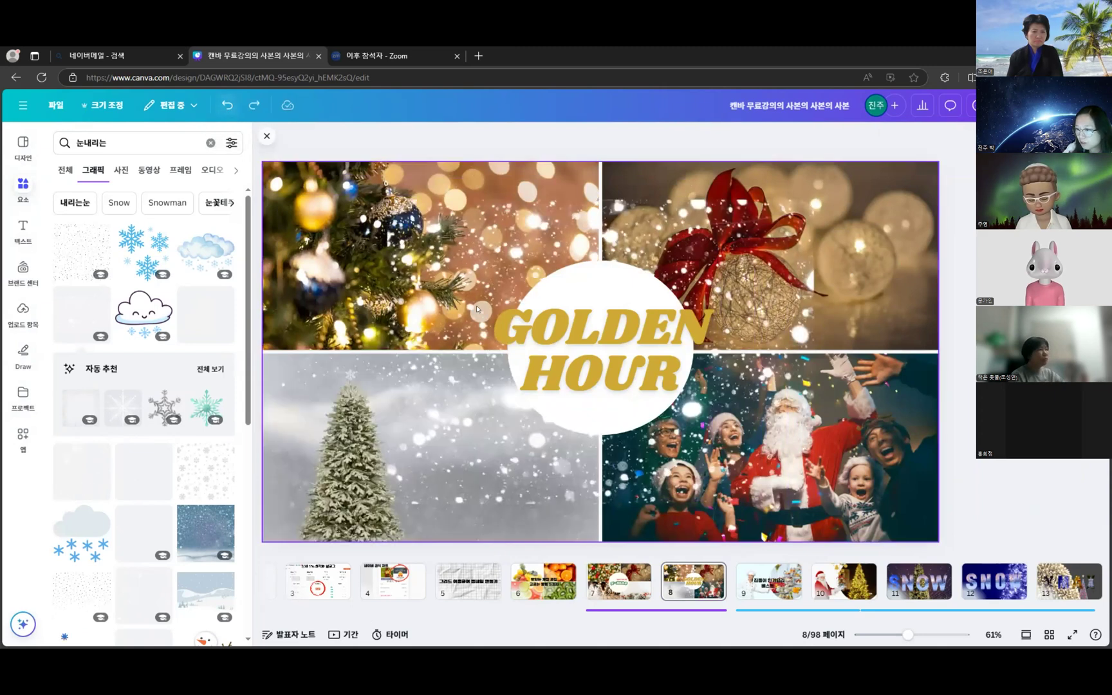
pyautogui.click(811, 201)
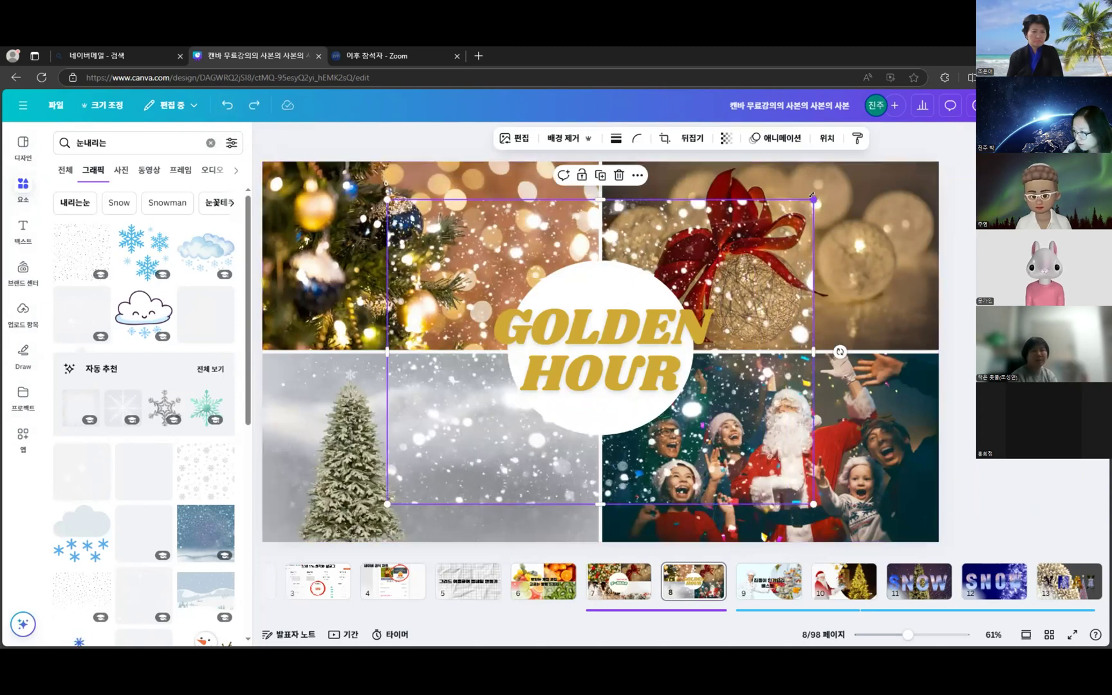
pyautogui.moveTo(915, 126); pyautogui.dragTo(1069, 20)
pyautogui.moveTo(934, 397); pyautogui.dragTo(714, 425)
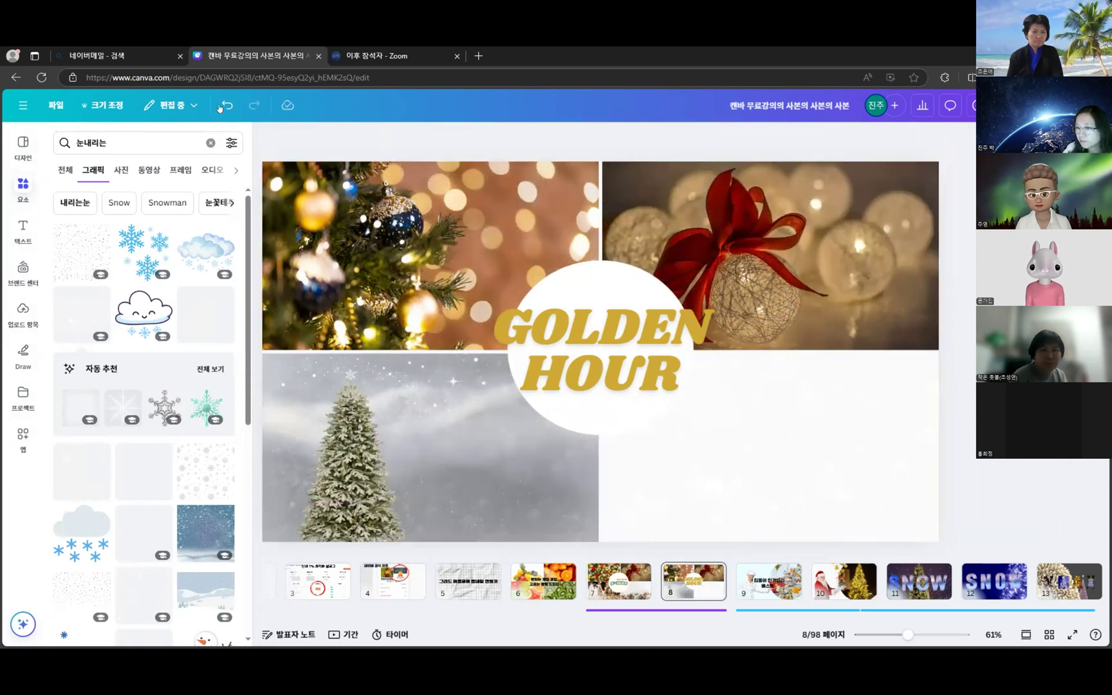
pyautogui.hotkey('ctrl', 'z')
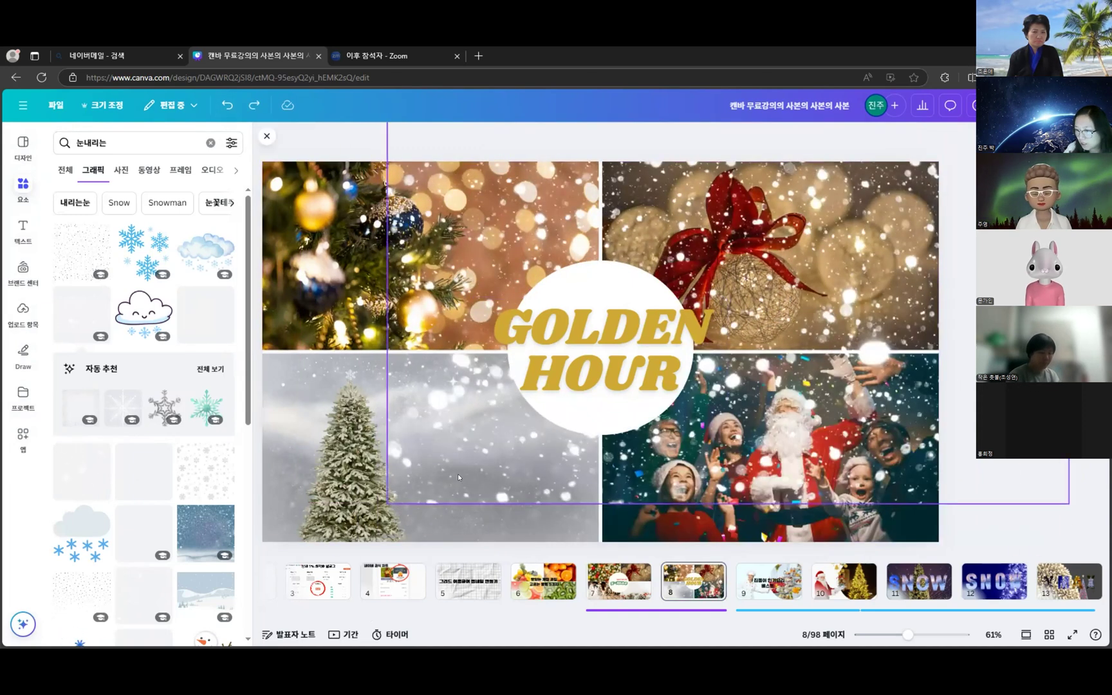
pyautogui.moveTo(379, 500); pyautogui.dragTo(132, 618)
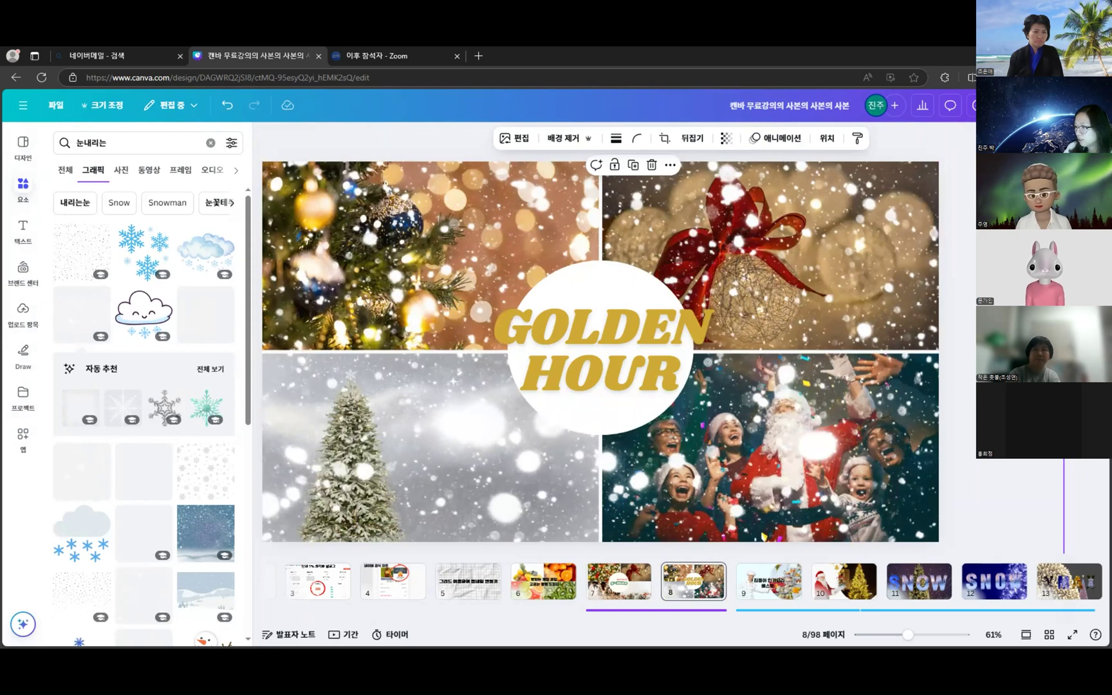
pyautogui.press('Escape')
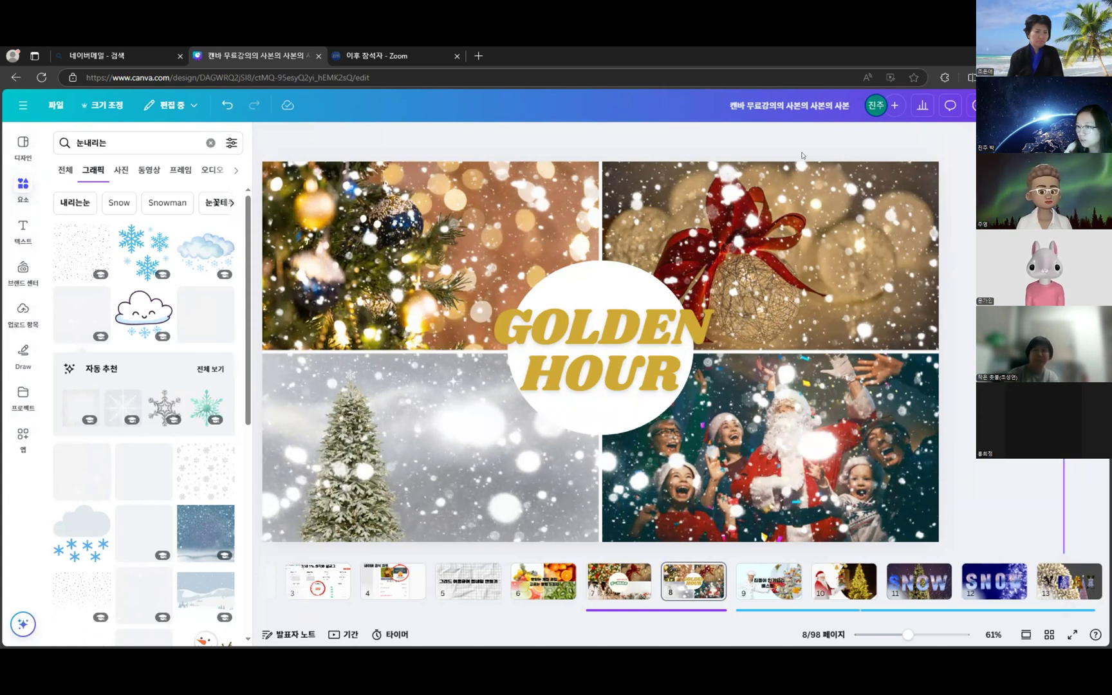
# - Check slide 7, return to the GOLDEN HOUR slide, and select the snow overlay
pyautogui.click(620, 582)
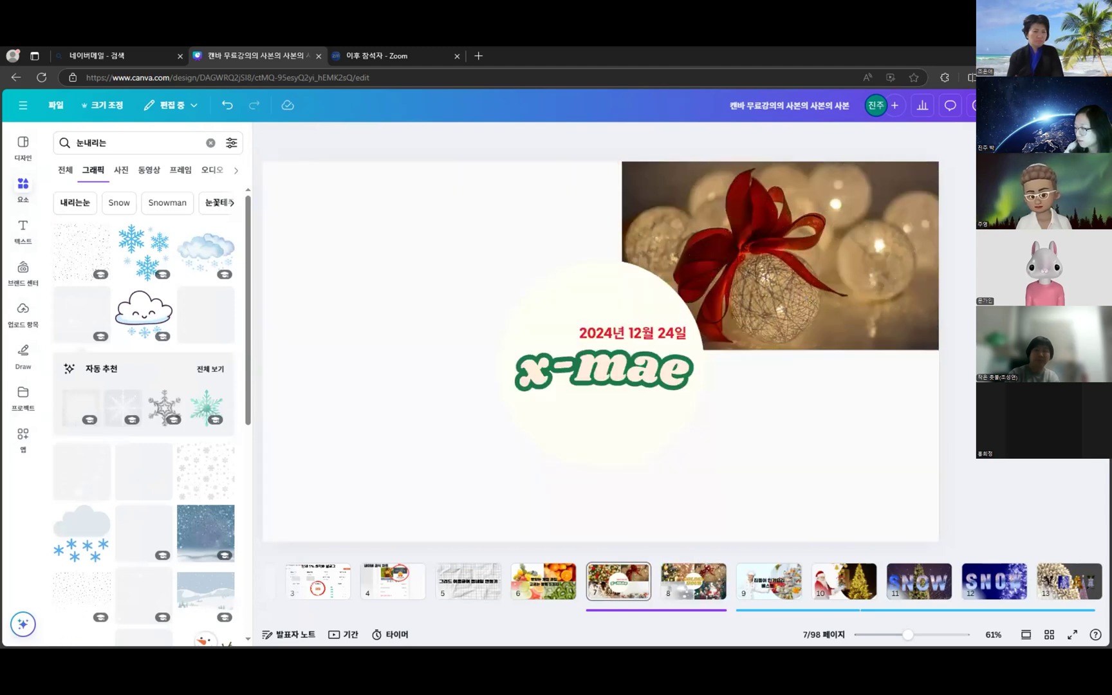
pyautogui.click(708, 577)
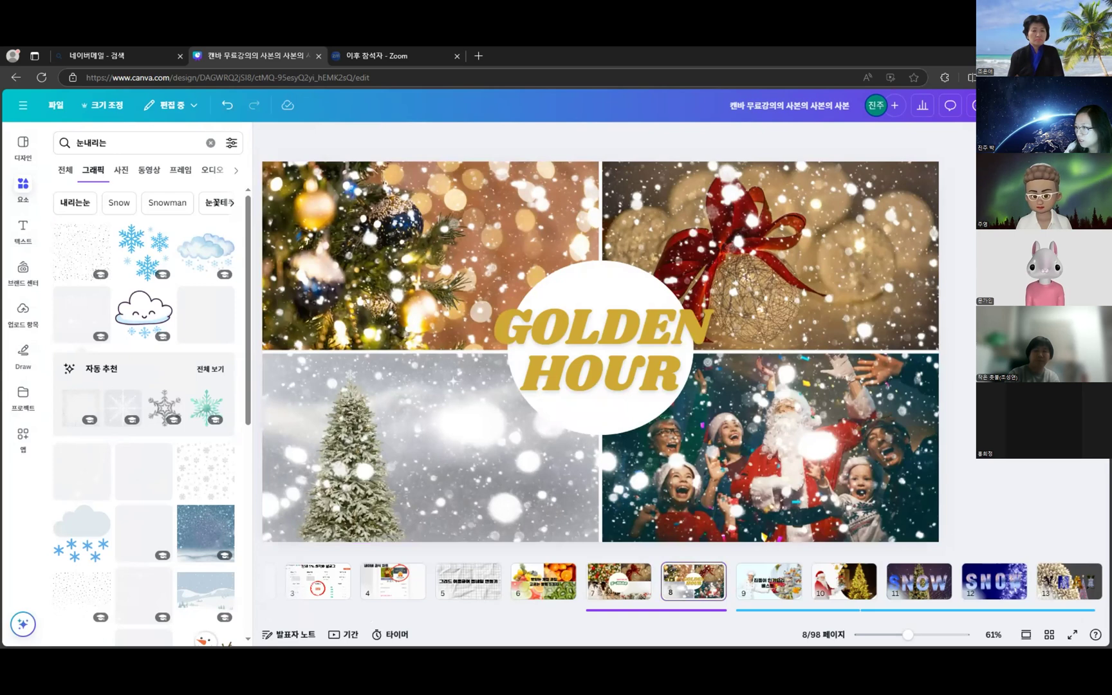
pyautogui.click(825, 170)
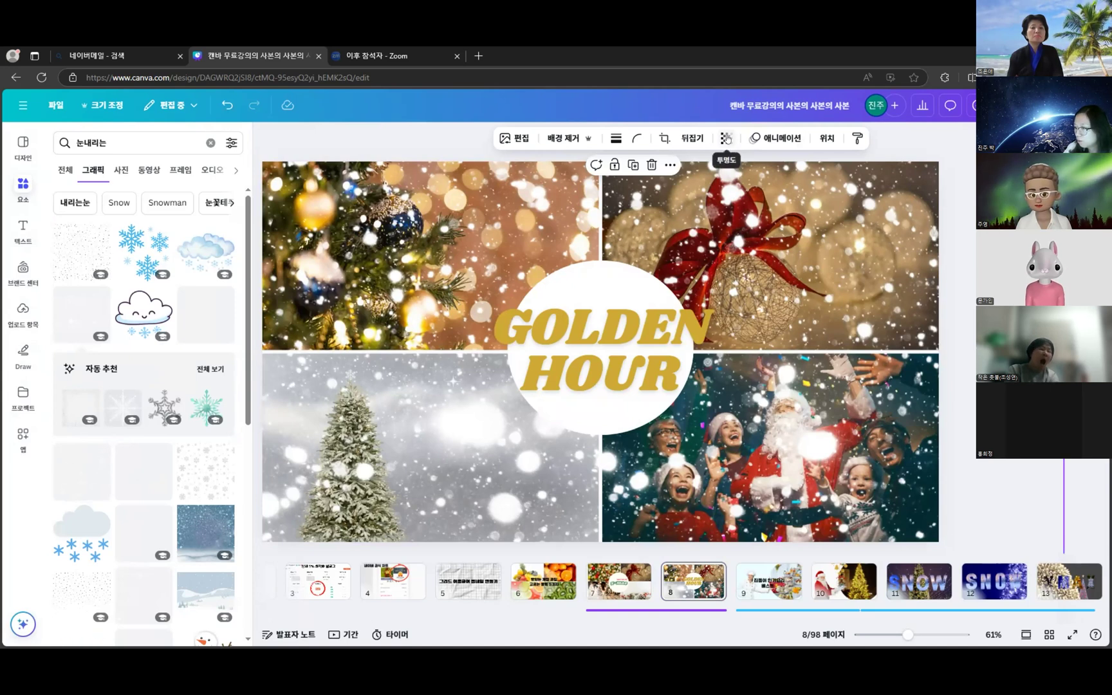
# - Set the snow overlay's transparency to 45
pyautogui.click(724, 138)
pyautogui.moveTo(749, 191); pyautogui.dragTo(694, 220)
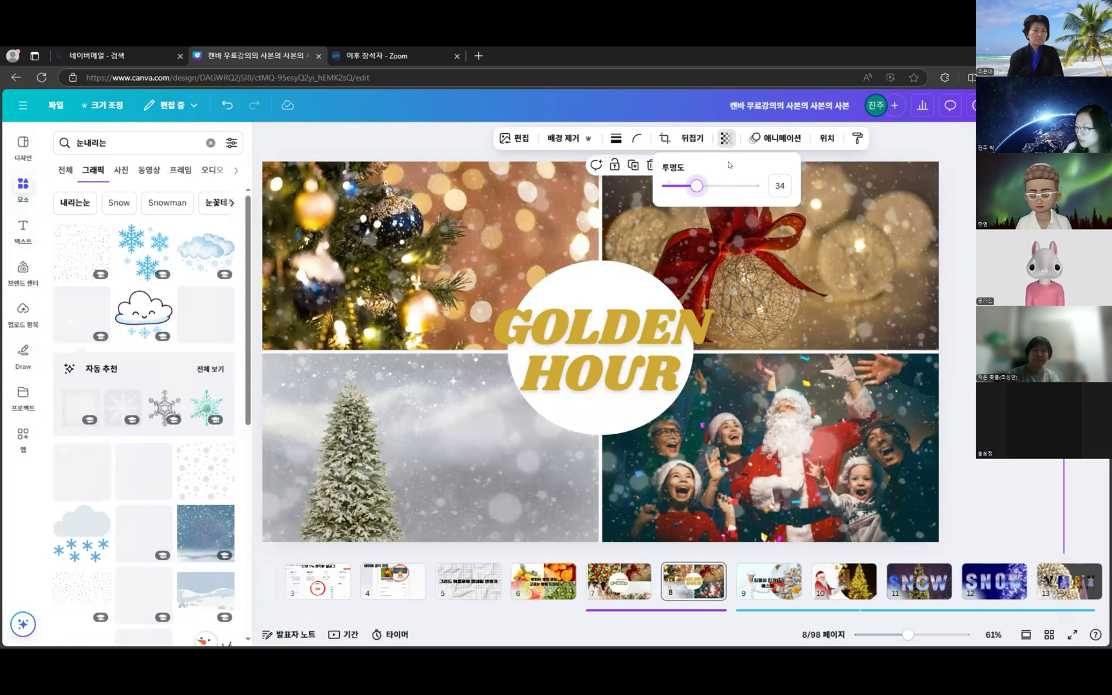
pyautogui.moveTo(698, 187); pyautogui.dragTo(782, 318)
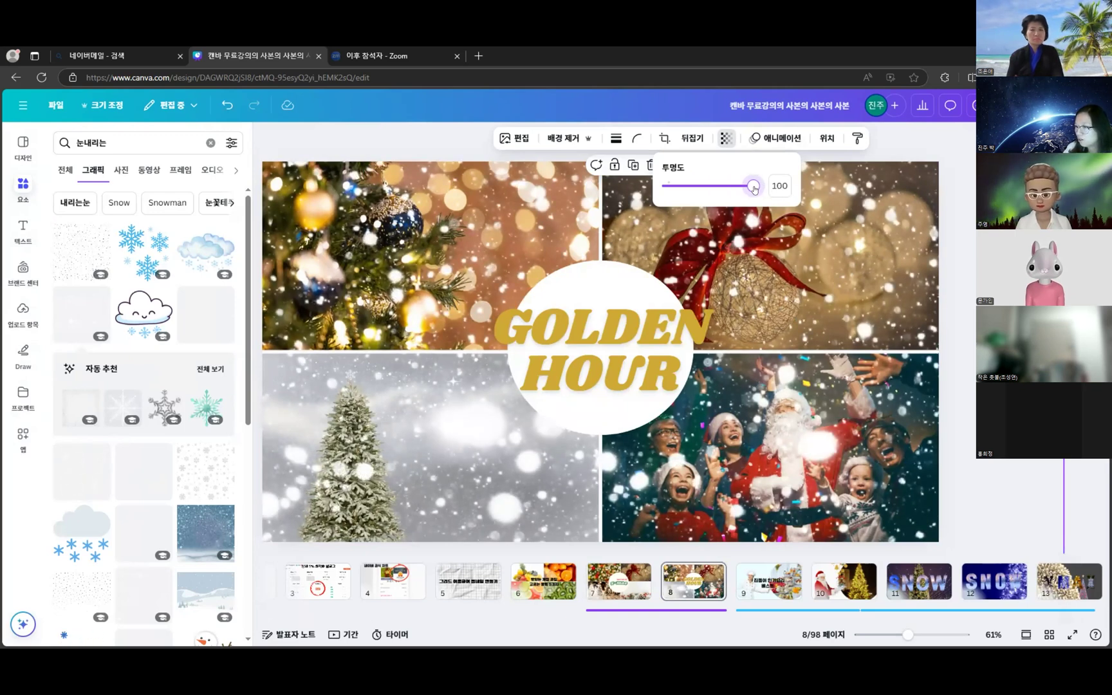
pyautogui.moveTo(754, 187); pyautogui.dragTo(707, 193)
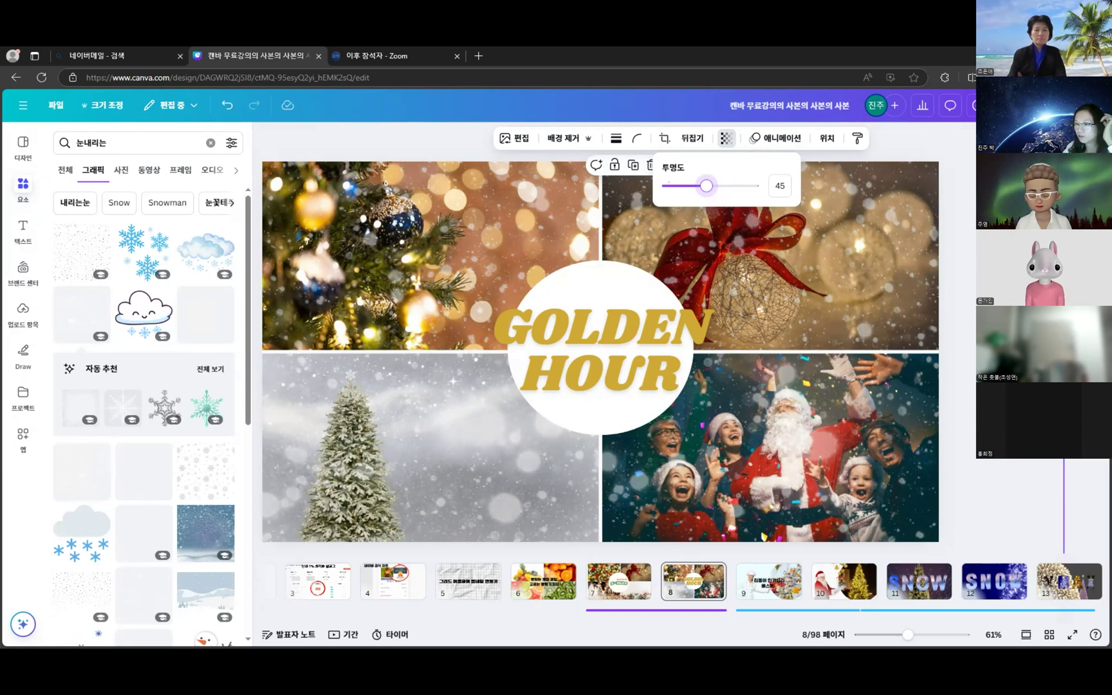
pyautogui.press('Escape')
pyautogui.press('Escape')
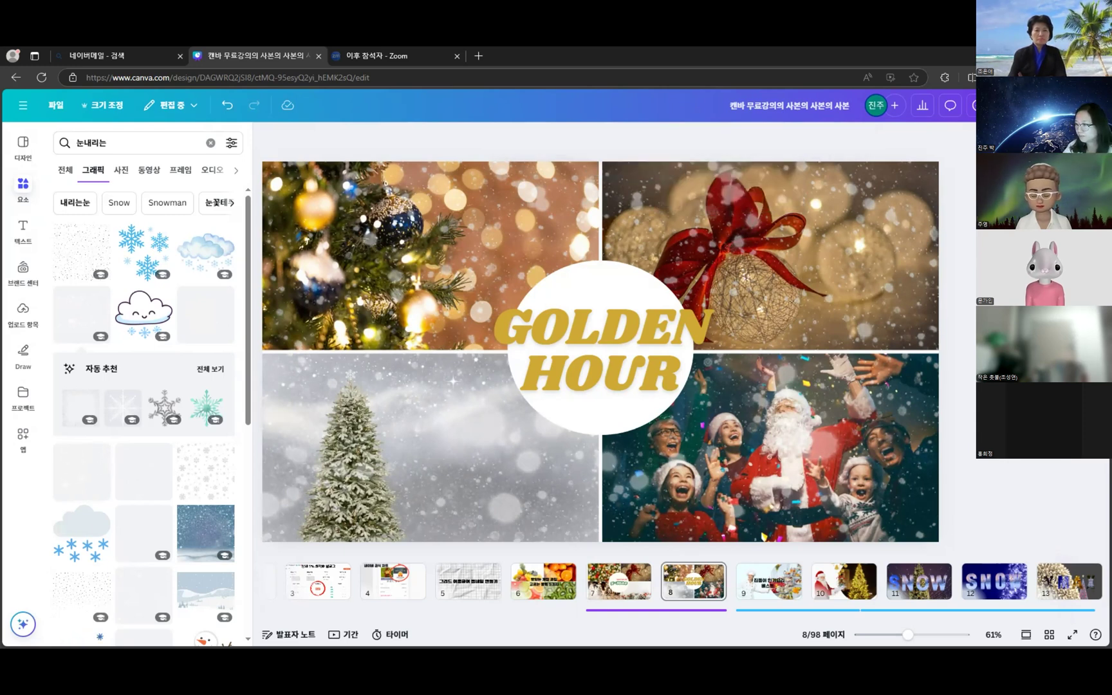
pyautogui.scroll(-1, 600, 351)
pyautogui.scroll(1, 622, 219)
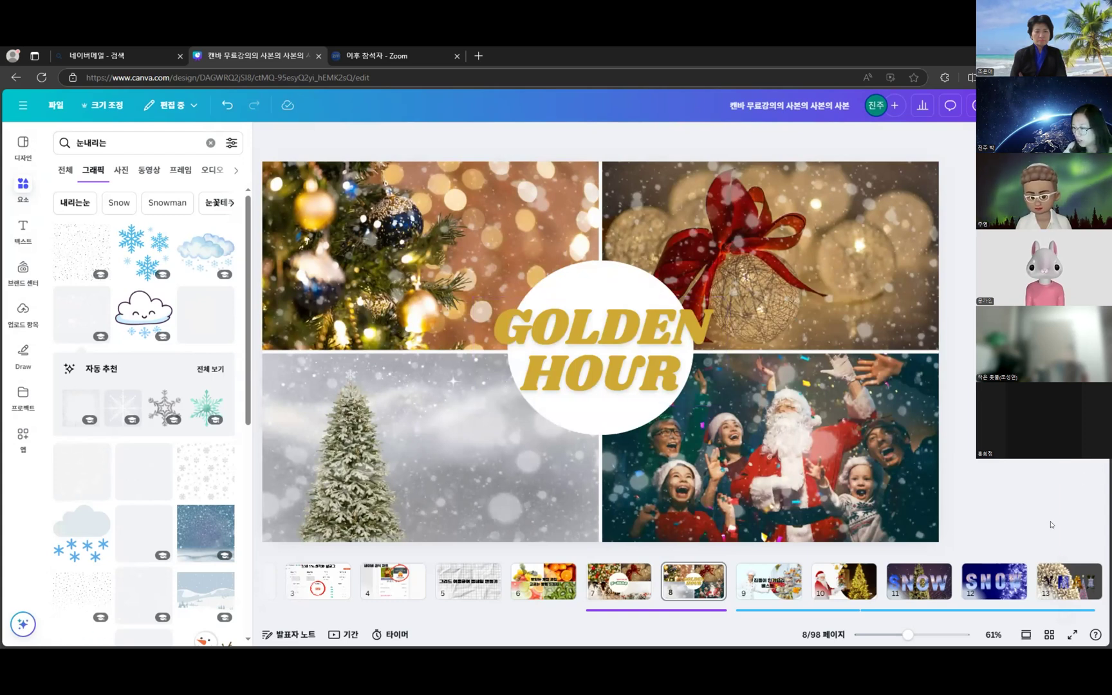
# - Insert a blank page 10 after the chef slide on page 9 and clear the snowfall search
pyautogui.click(674, 610)
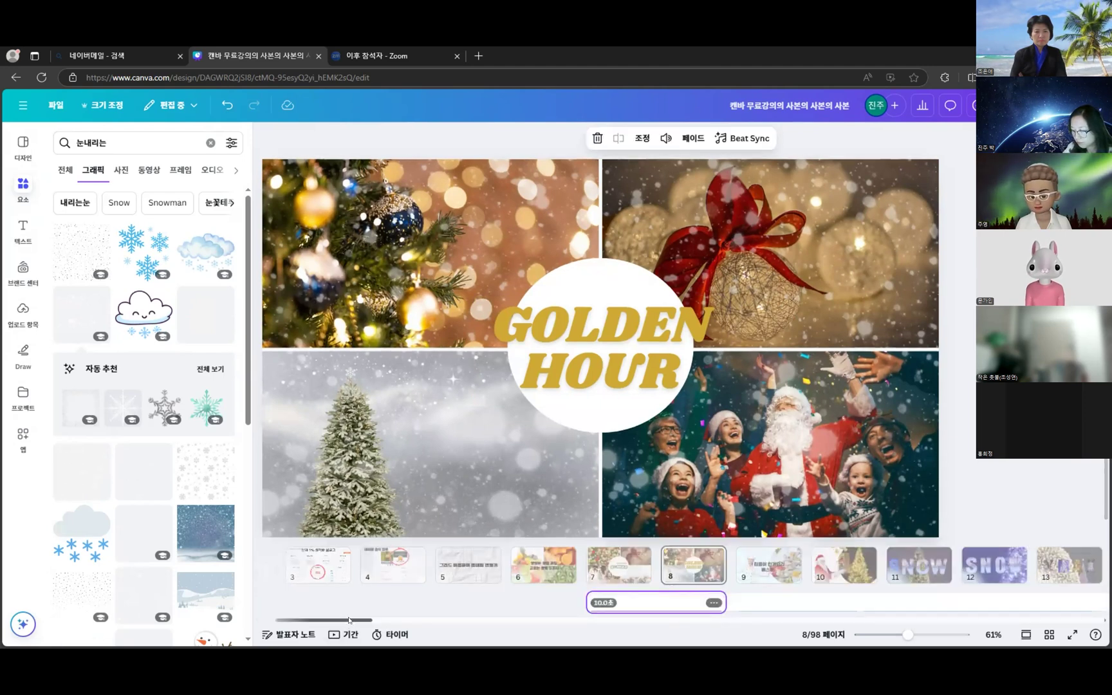
pyautogui.hscroll(5, 348, 620)
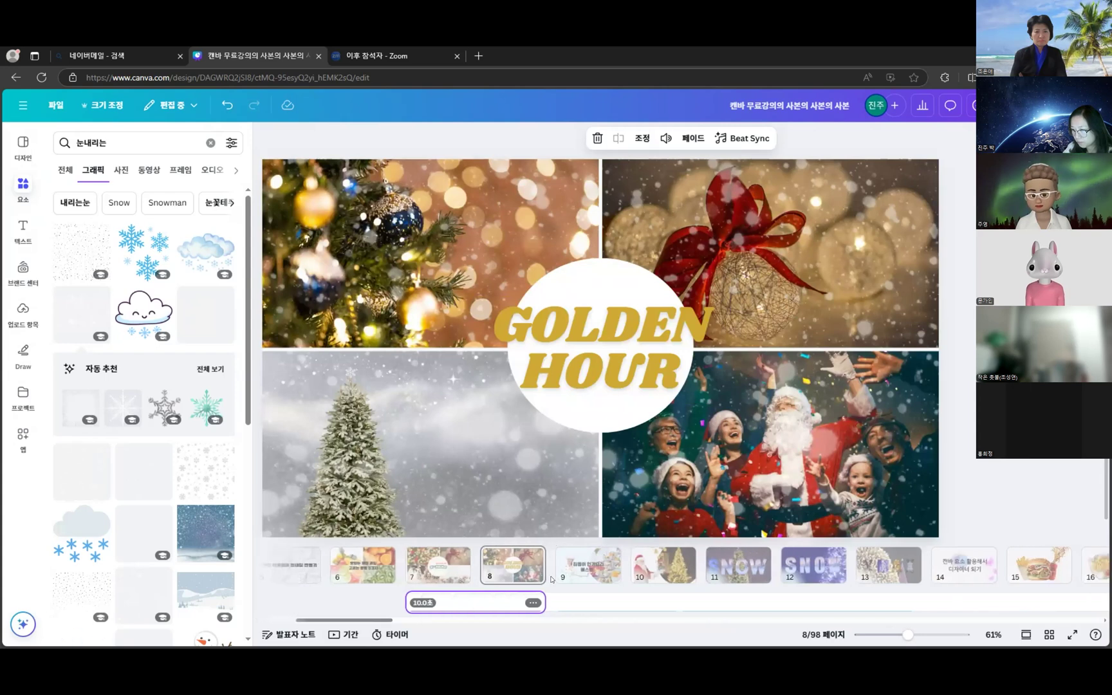
pyautogui.click(573, 571)
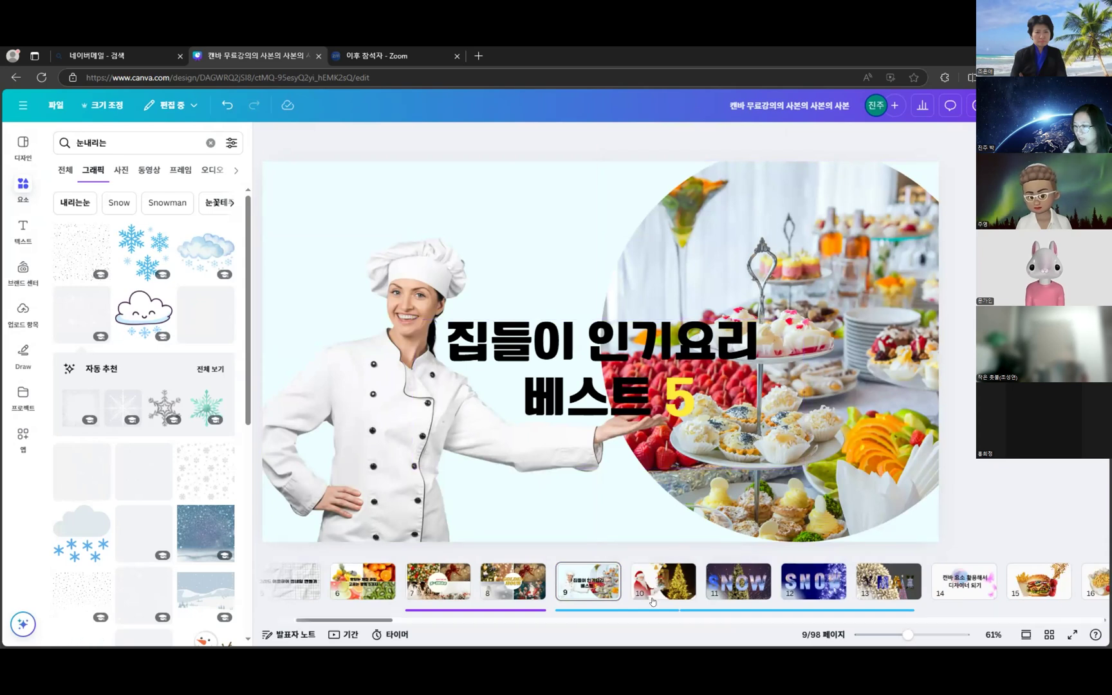
pyautogui.moveTo(630, 573)
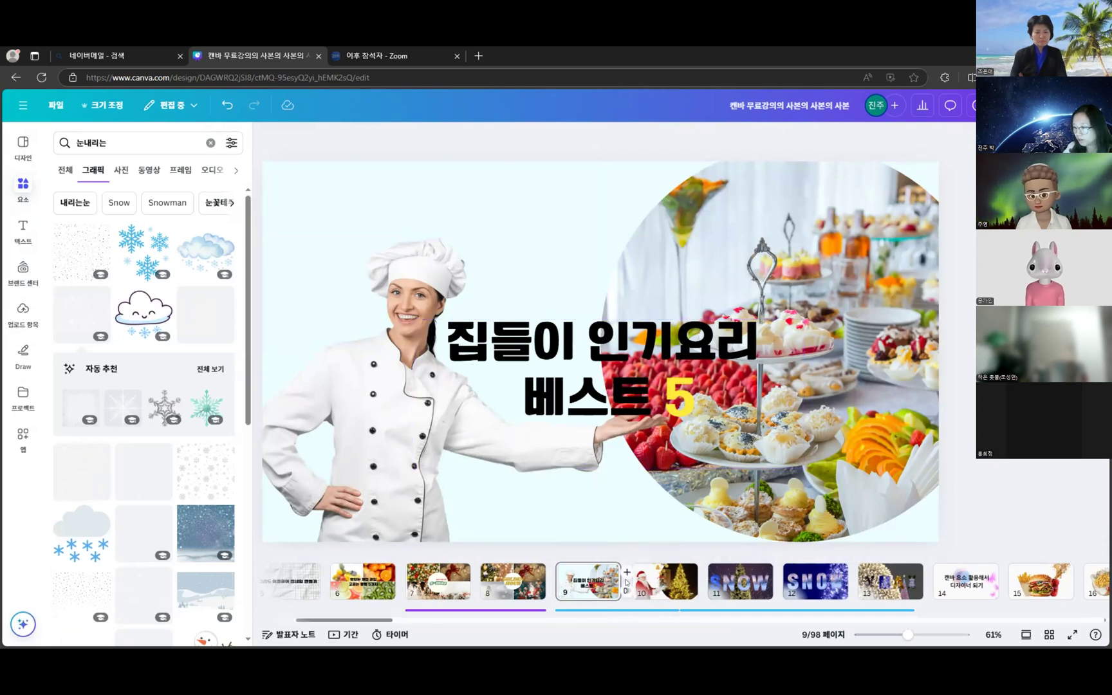
pyautogui.click(631, 572)
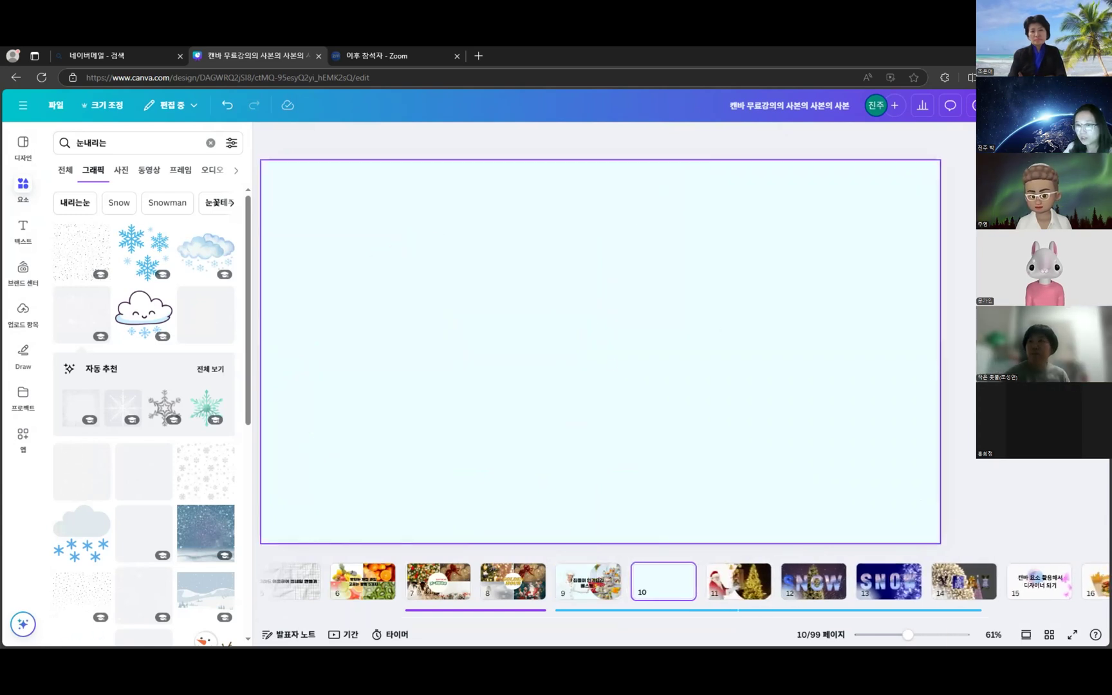
pyautogui.click(210, 142)
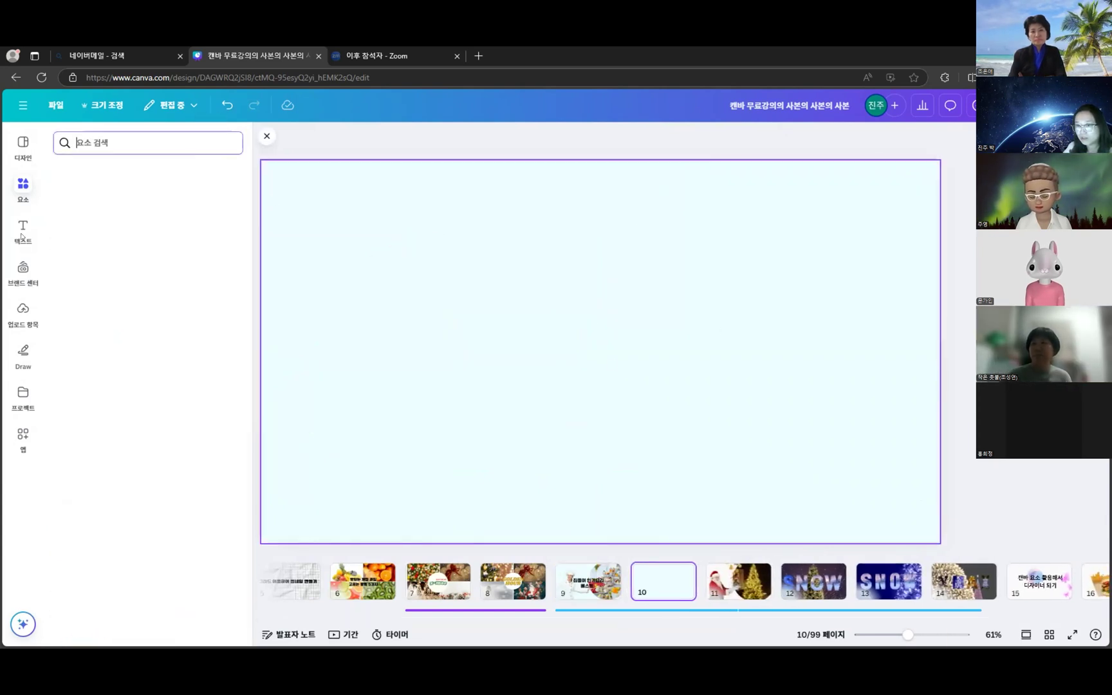
# - On blank page 10, open all Frames in Elements and place a circular landscape frame on the right
pyautogui.click(589, 581)
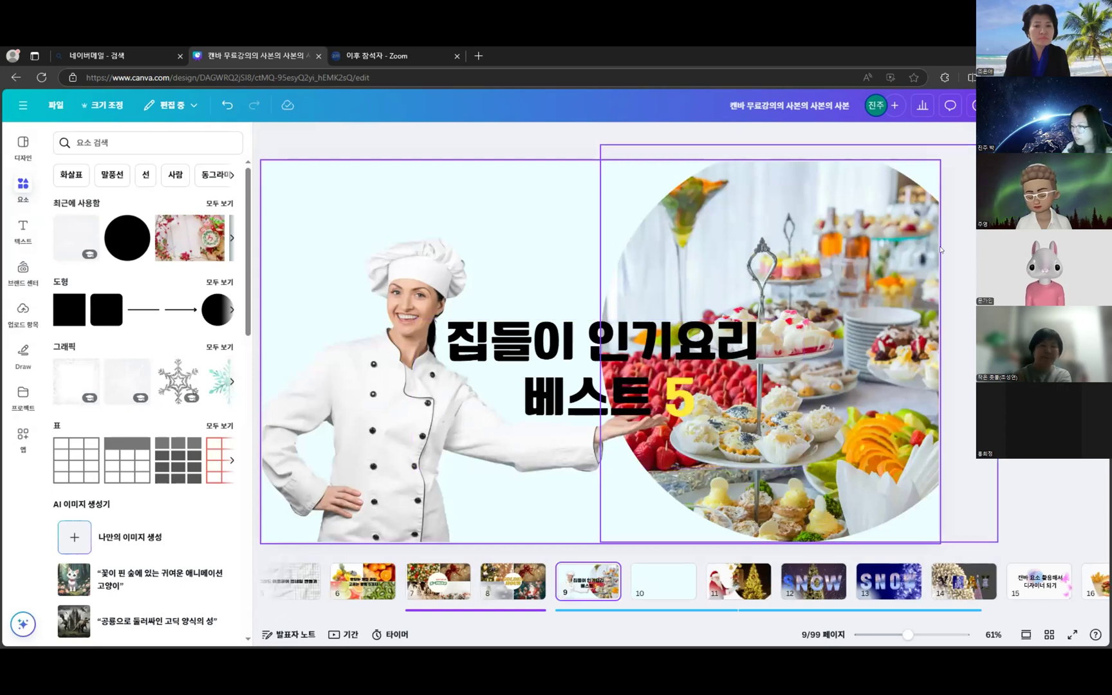
pyautogui.click(661, 582)
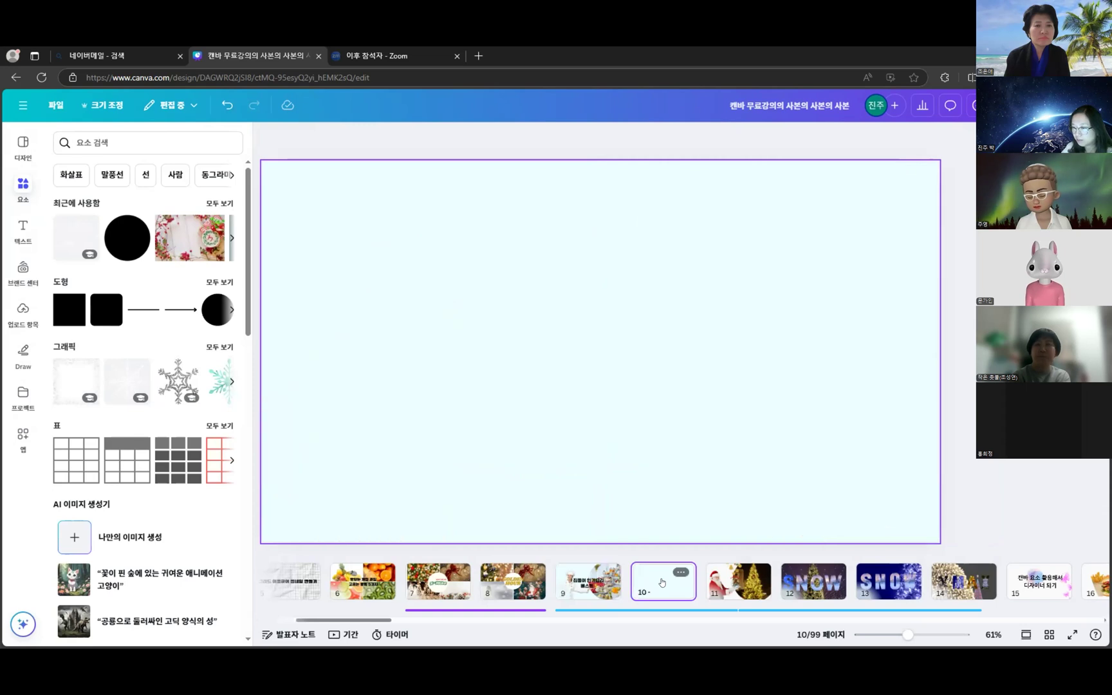
pyautogui.click(16, 185)
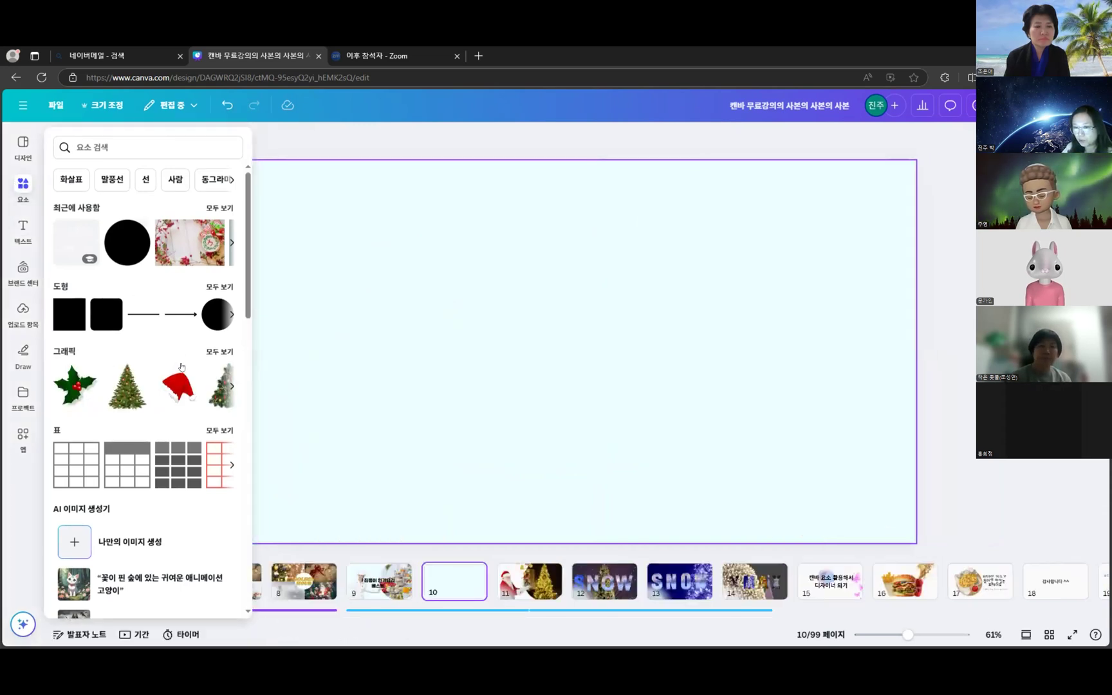
pyautogui.scroll(-15, 181, 367)
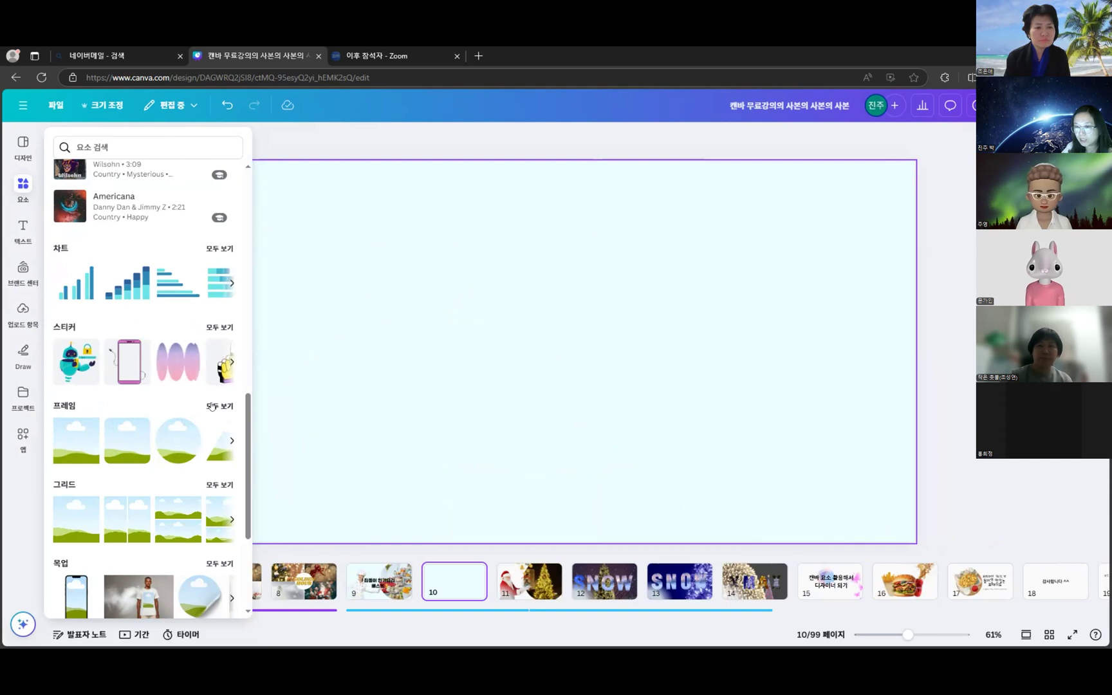
pyautogui.click(212, 406)
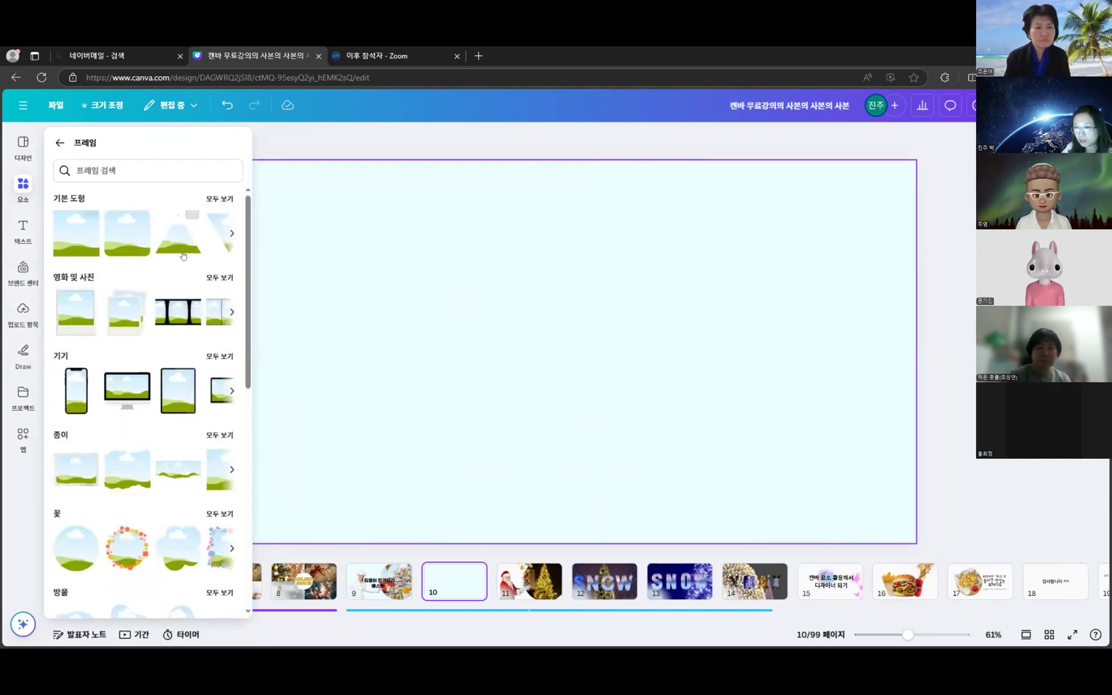
pyautogui.scroll(-3, 109, 255)
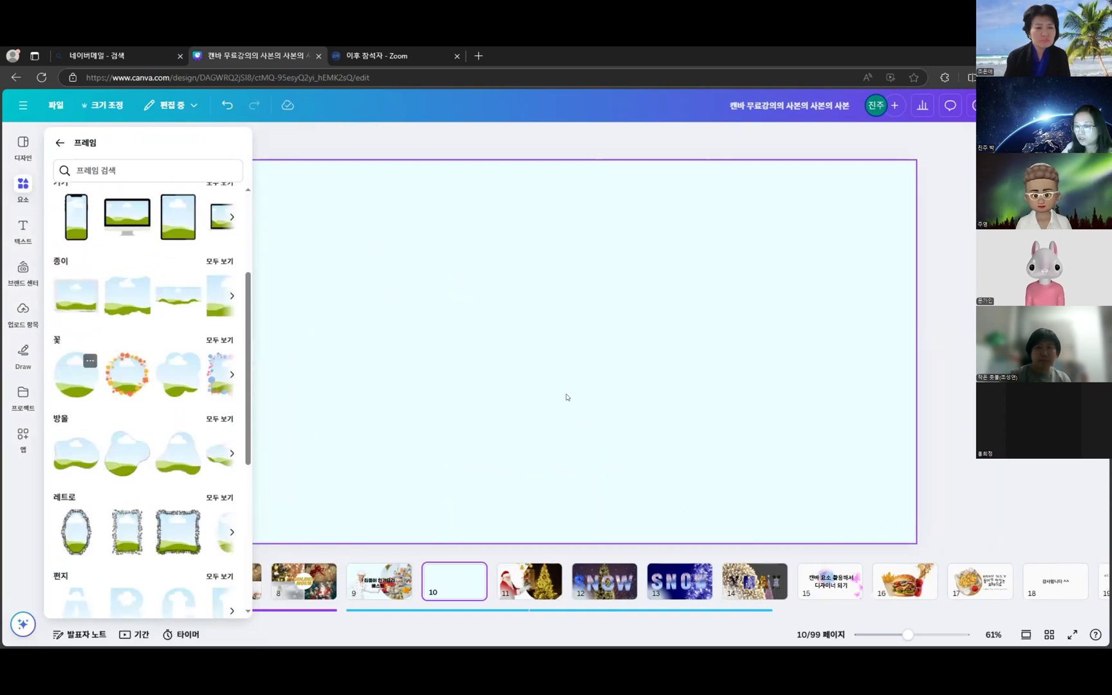
pyautogui.moveTo(571, 357); pyautogui.dragTo(827, 340)
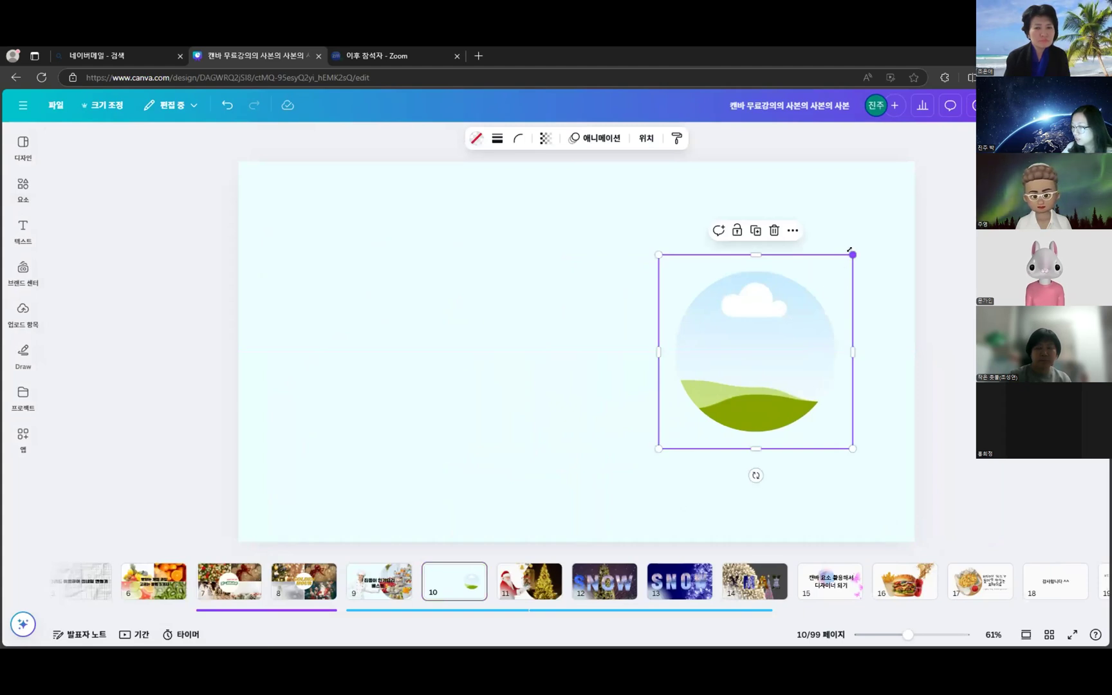
# - Enlarge the circle frame so it runs off the slide's right and bottom edges
pyautogui.moveTo(852, 248); pyautogui.dragTo(971, 136)
pyautogui.moveTo(813, 292); pyautogui.dragTo(676, 385)
pyautogui.moveTo(886, 191); pyautogui.dragTo(965, 110)
pyautogui.moveTo(849, 249); pyautogui.dragTo(825, 283)
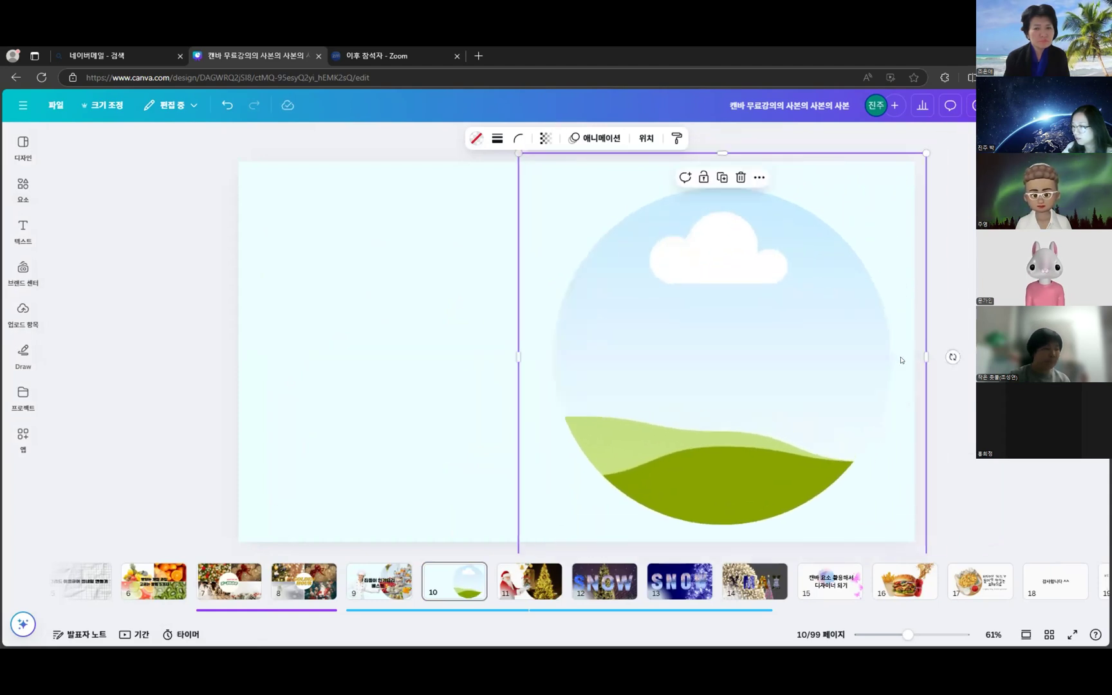
pyautogui.moveTo(926, 356); pyautogui.dragTo(964, 340)
pyautogui.moveTo(889, 335); pyautogui.dragTo(863, 332)
pyautogui.click(969, 147)
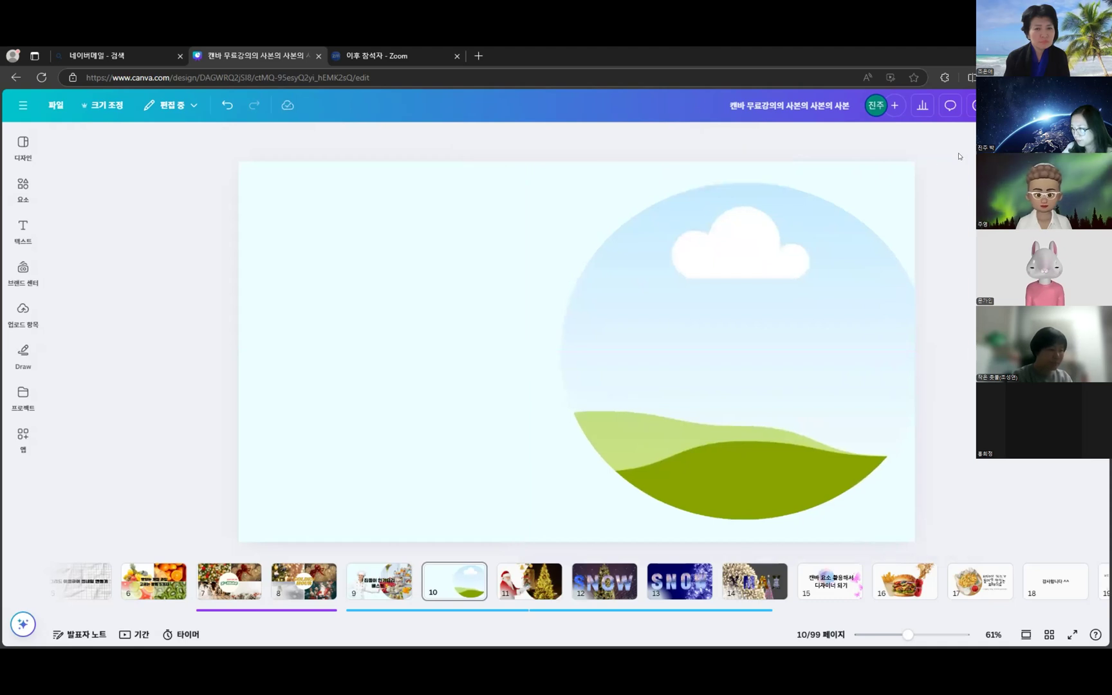
pyautogui.moveTo(955, 148); pyautogui.dragTo(1002, 126)
pyautogui.moveTo(836, 236); pyautogui.dragTo(825, 255)
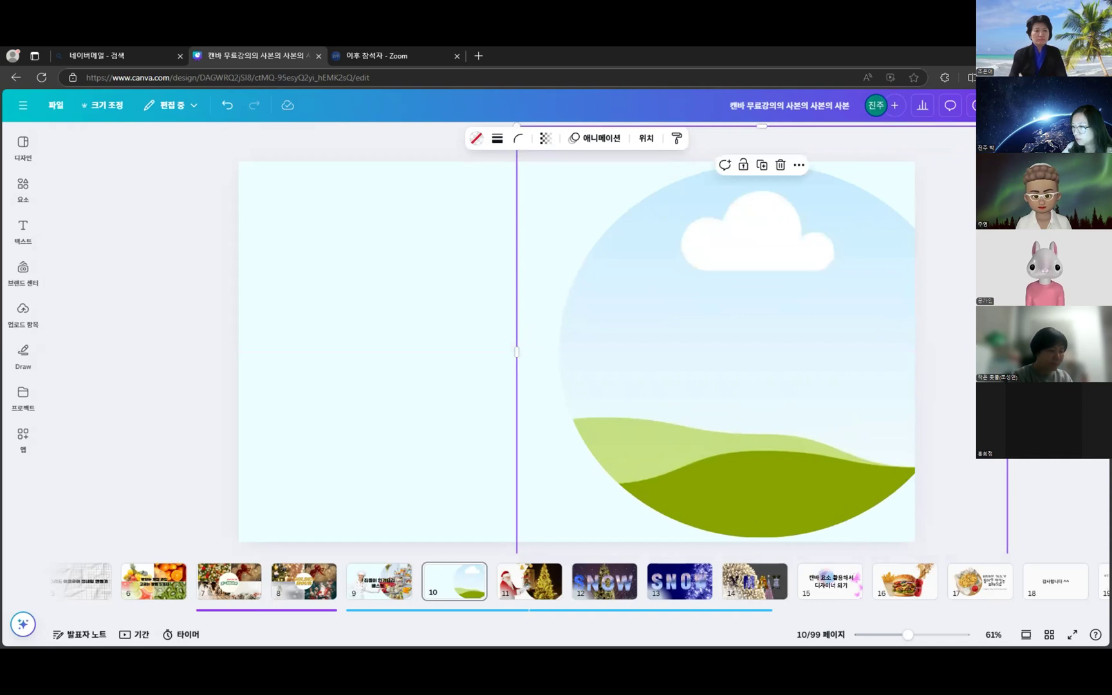
pyautogui.moveTo(874, 302)
pyautogui.mouseDown()
pyautogui.moveTo(895, 296)
pyautogui.moveTo(886, 313)
pyautogui.mouseUp()
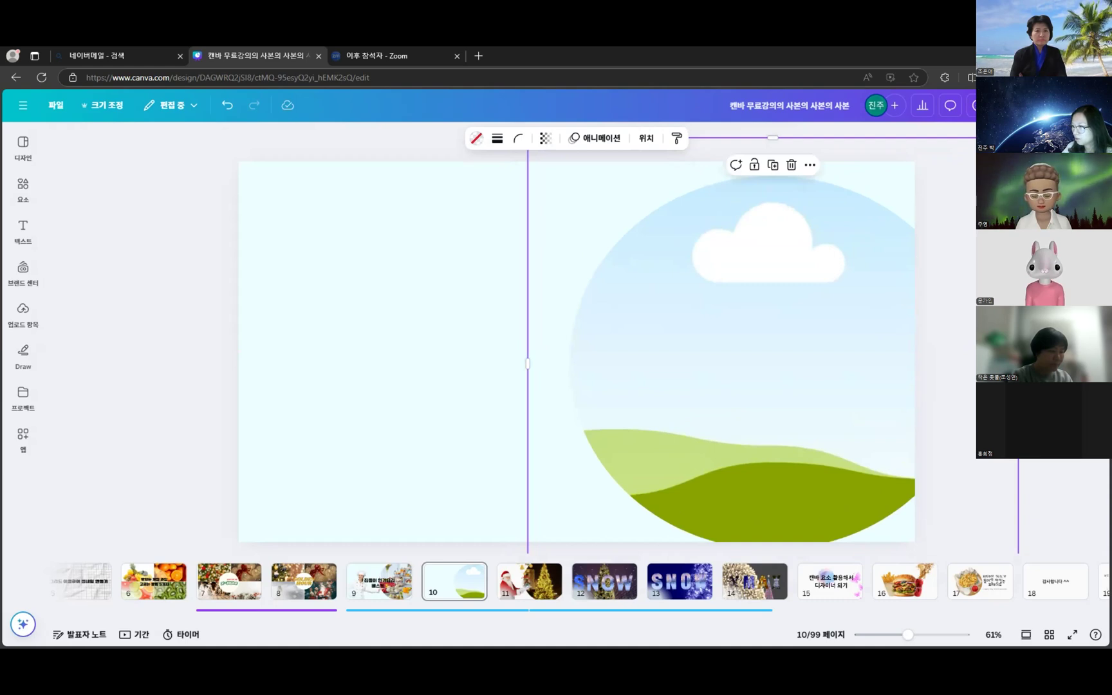
pyautogui.moveTo(1018, 137); pyautogui.dragTo(1039, 120)
pyautogui.click(1072, 477)
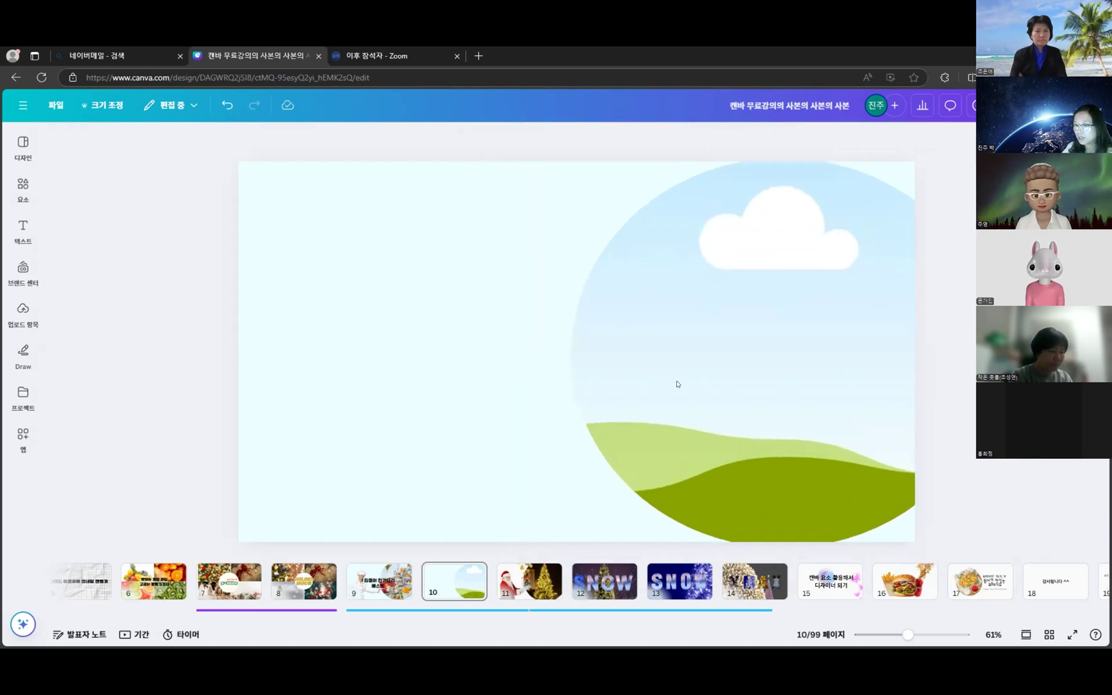
# - Check the finished chef slide on page 9, return to page 10, and start an Elements search
pyautogui.click(25, 188)
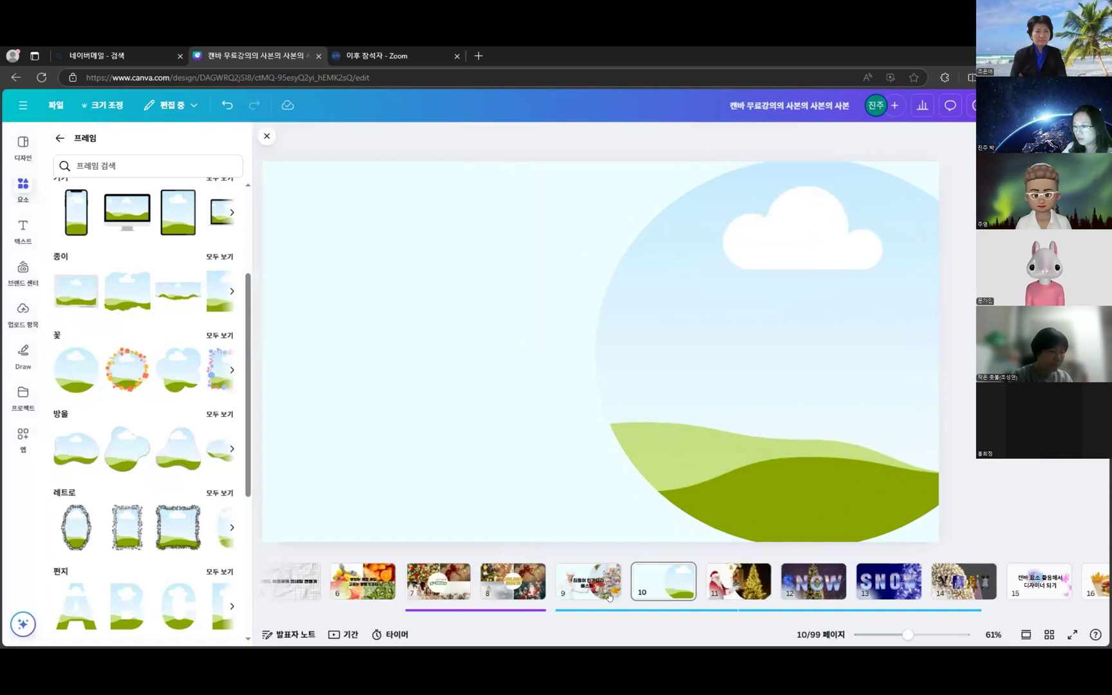
pyautogui.click(606, 591)
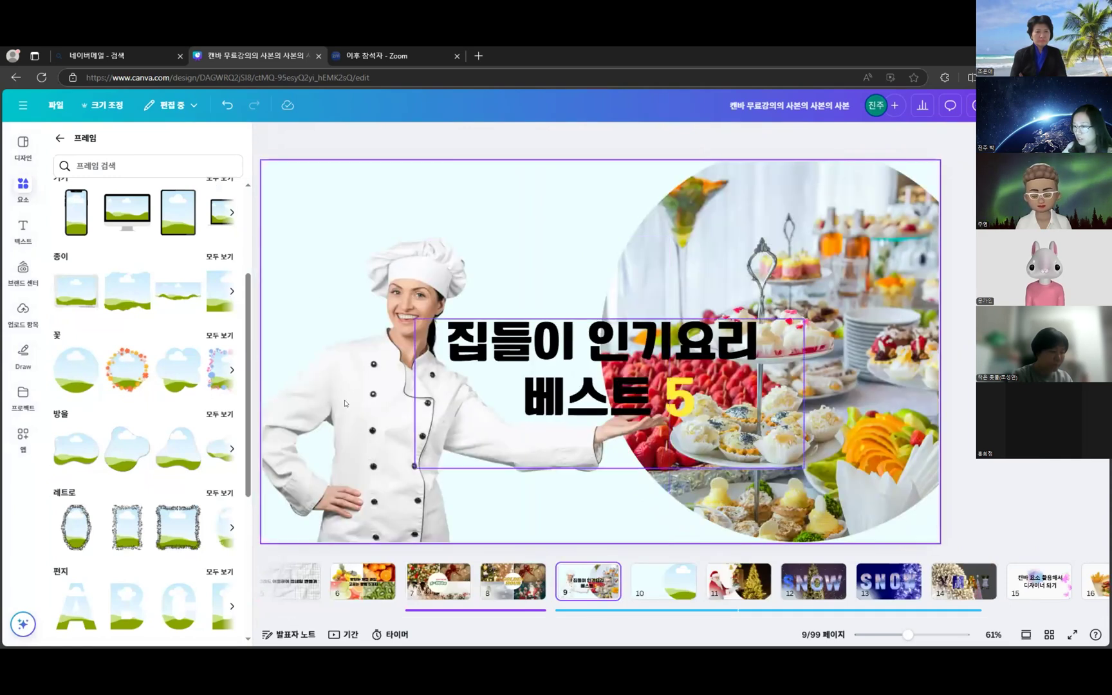
pyautogui.click(679, 591)
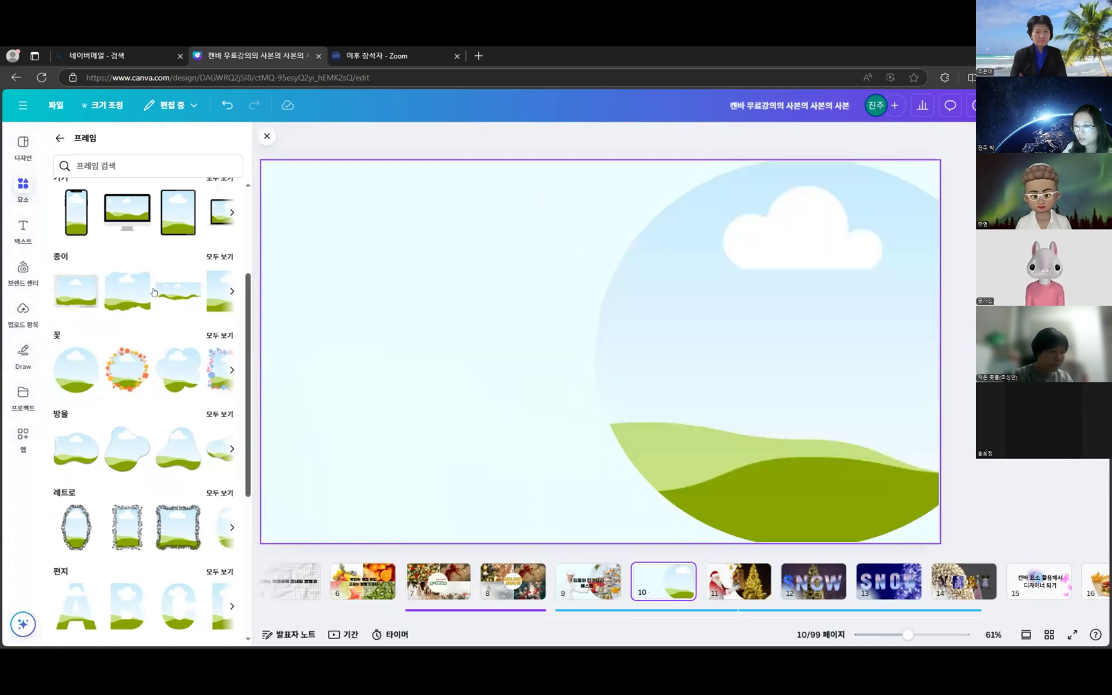
pyautogui.click(19, 185)
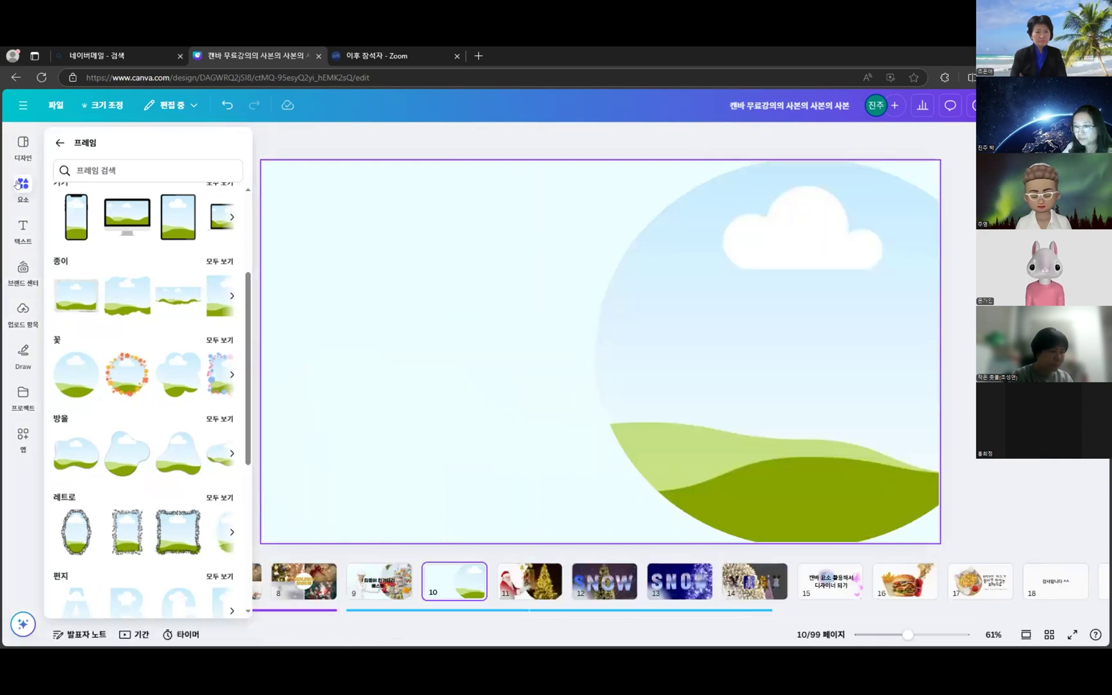
pyautogui.click(58, 143)
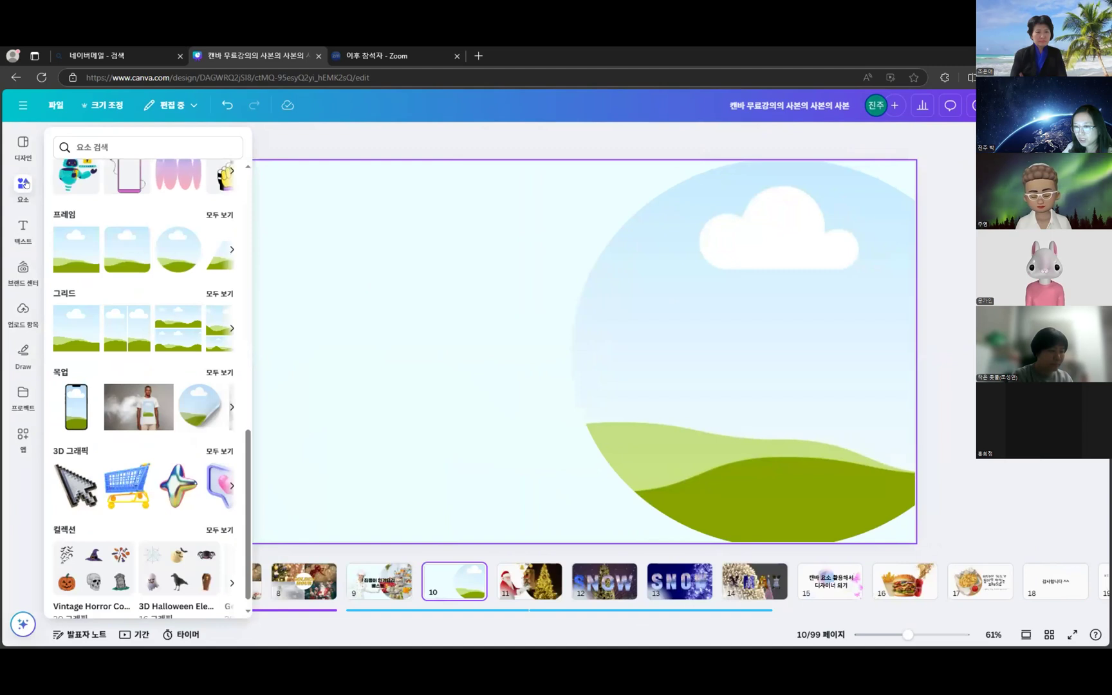
pyautogui.click(162, 139)
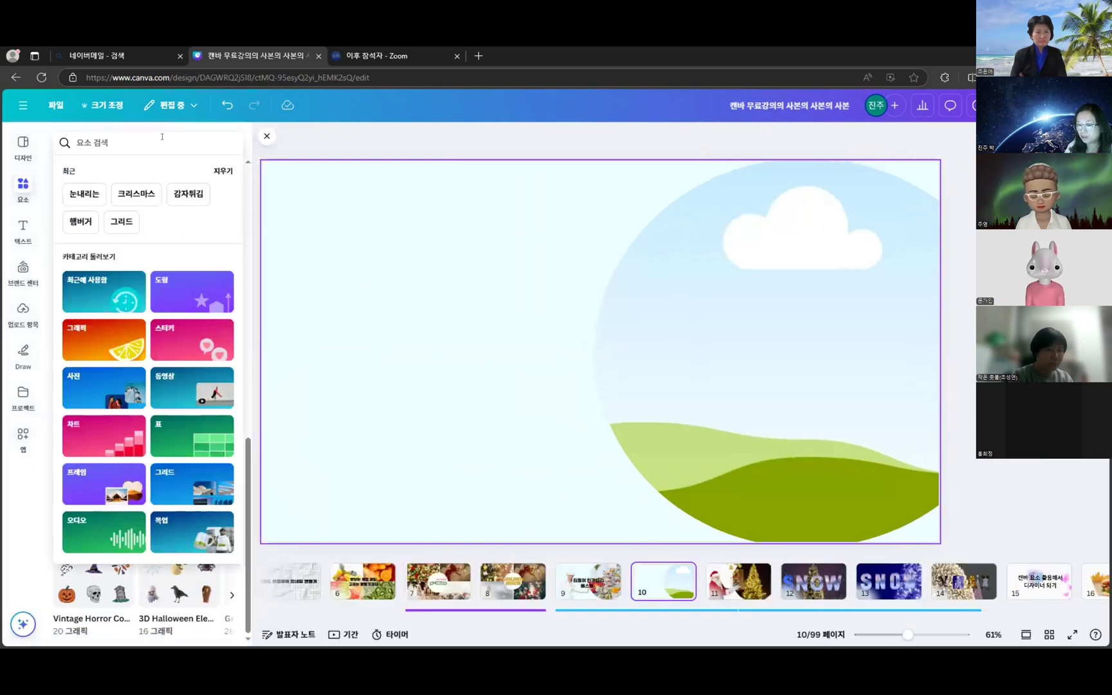
# - Search Elements for 요리사 and filter the results to Graphics
pyautogui.write('요리사4')
pyautogui.press('BackSpace')
pyautogui.press('Return')
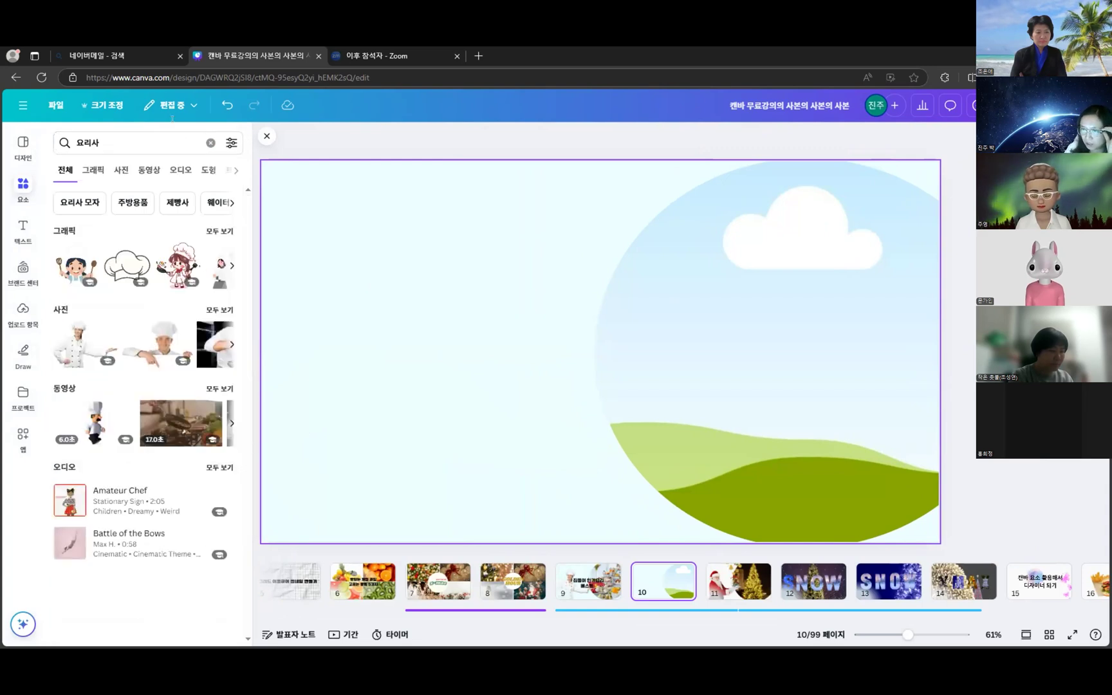
pyautogui.click(94, 169)
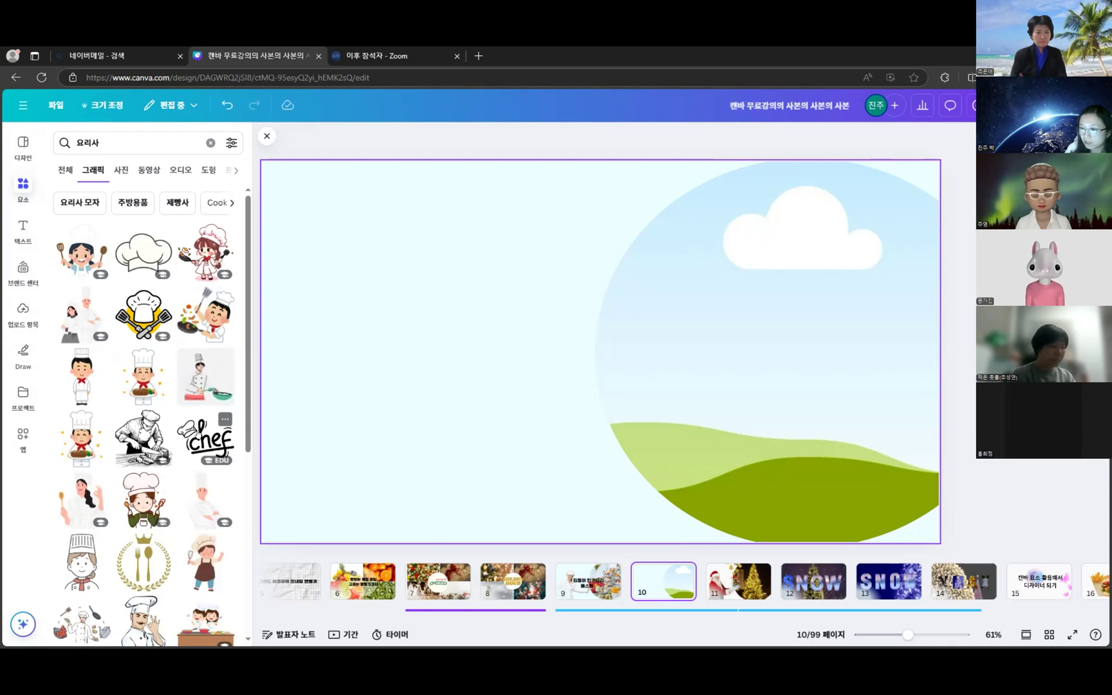
# - Try the three-chefs graphic on slide 10, then delete it
pyautogui.scroll(-4, 183, 451)
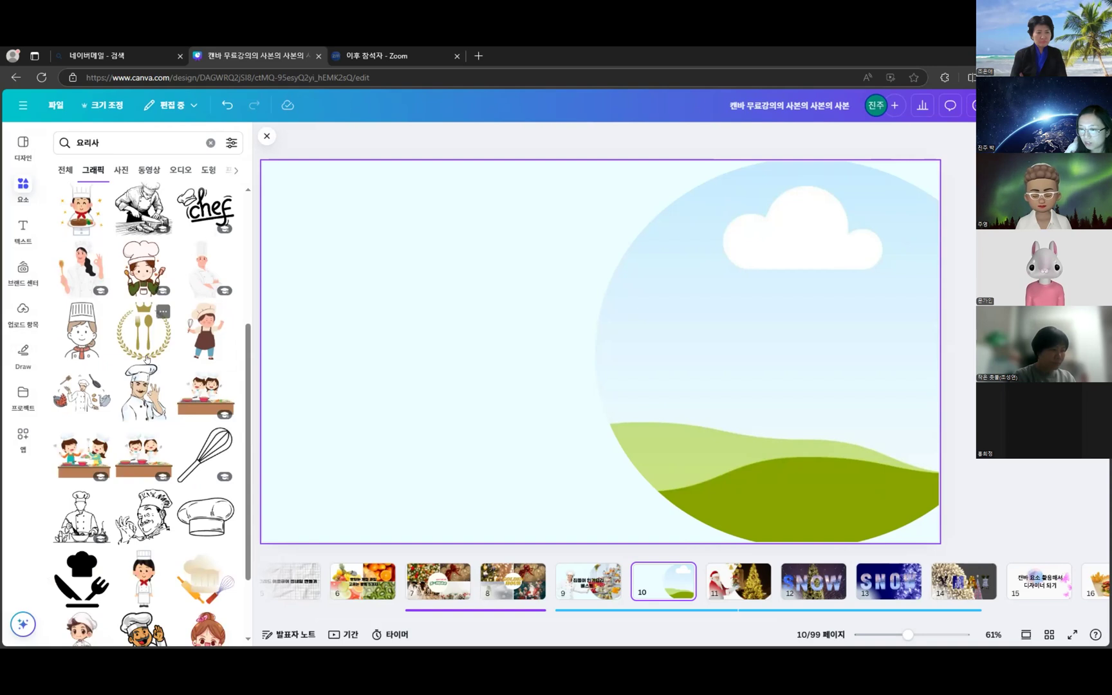
pyautogui.scroll(-3, 121, 361)
pyautogui.scroll(-3, 126, 425)
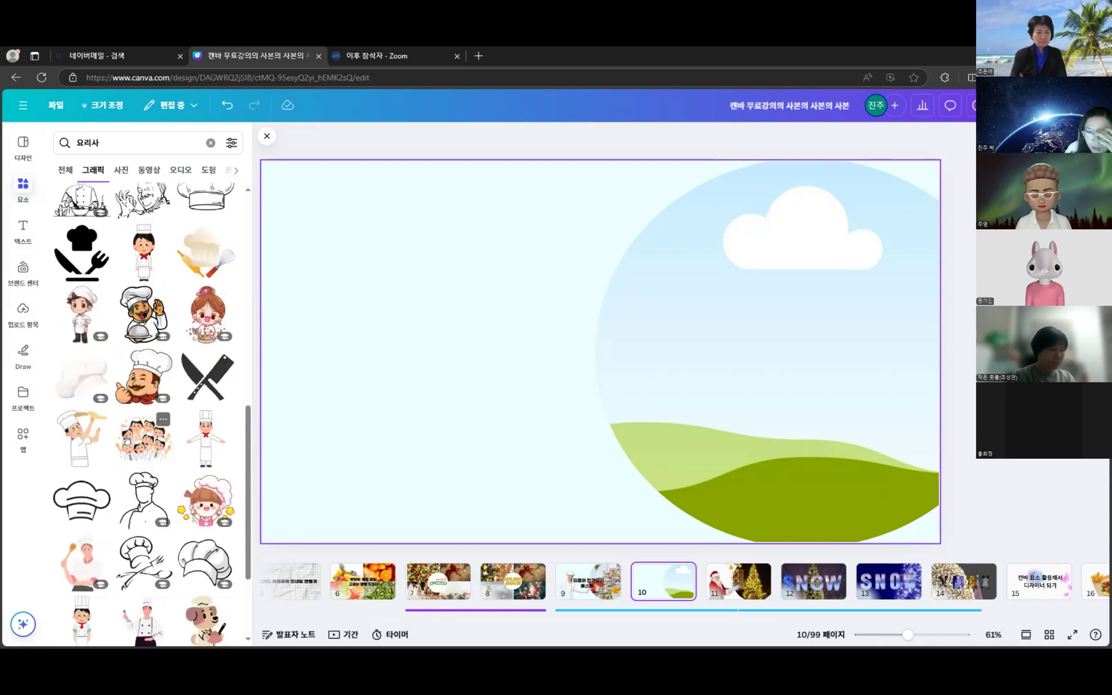
pyautogui.scroll(-3, 137, 463)
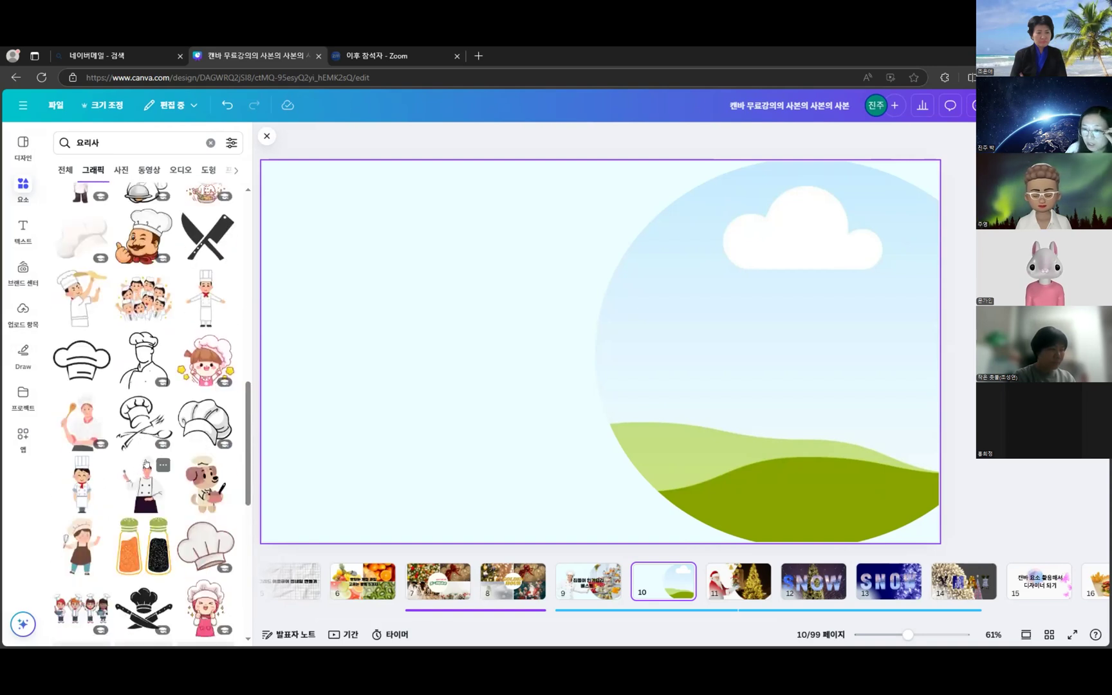
pyautogui.scroll(-2, 174, 476)
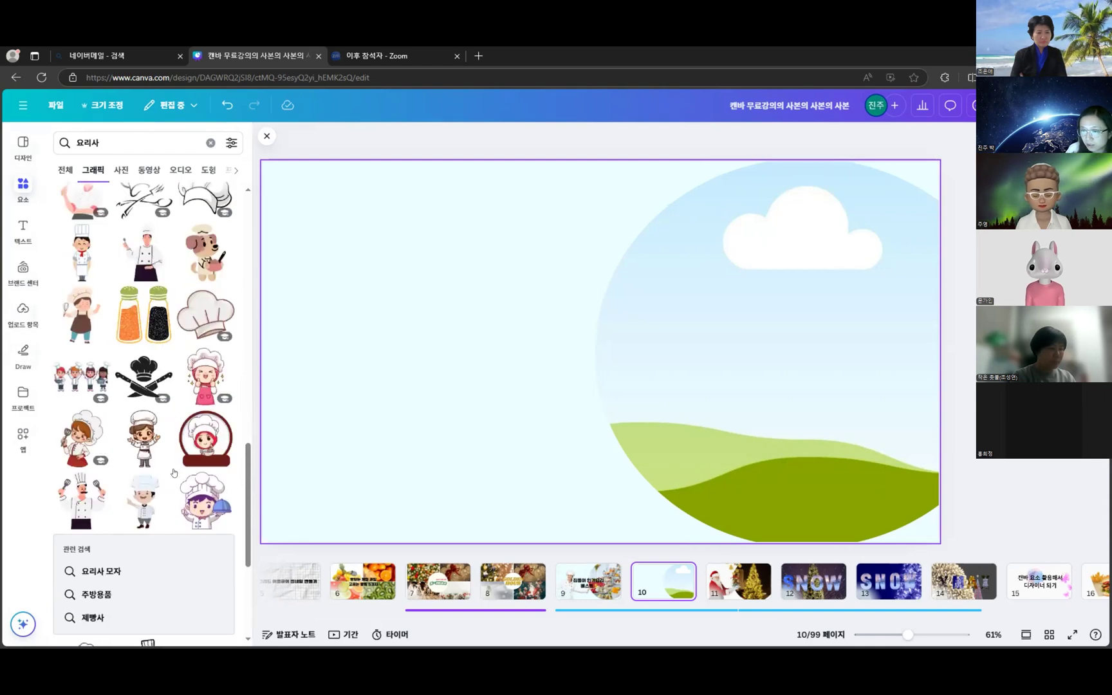
pyautogui.scroll(-3, 174, 474)
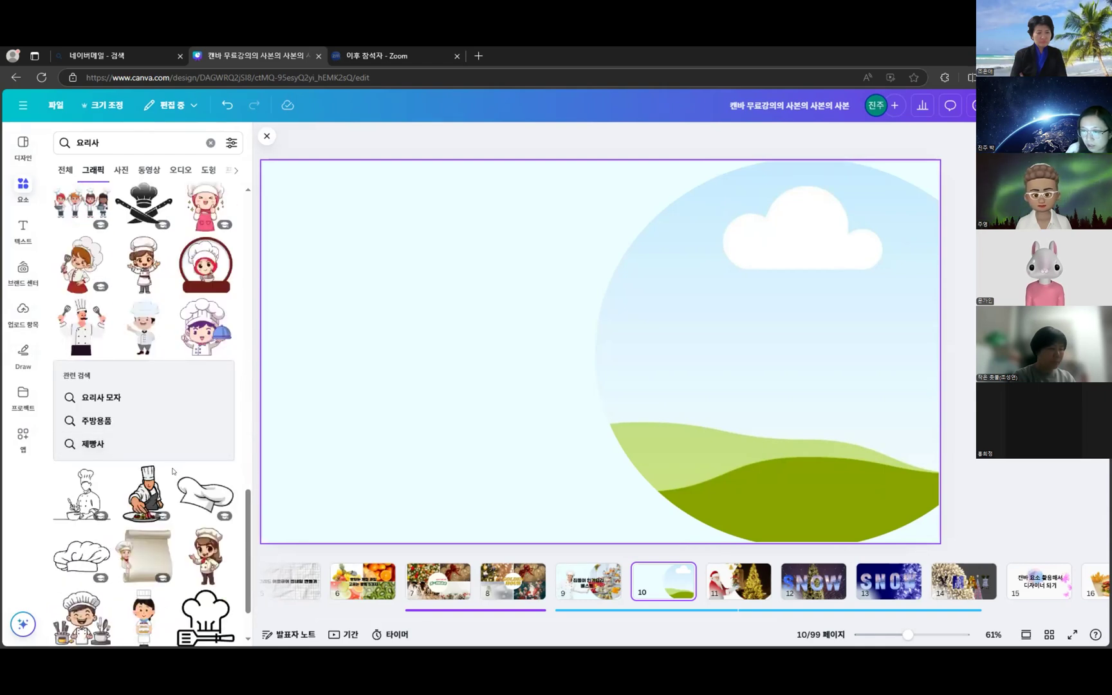
pyautogui.scroll(-4, 175, 472)
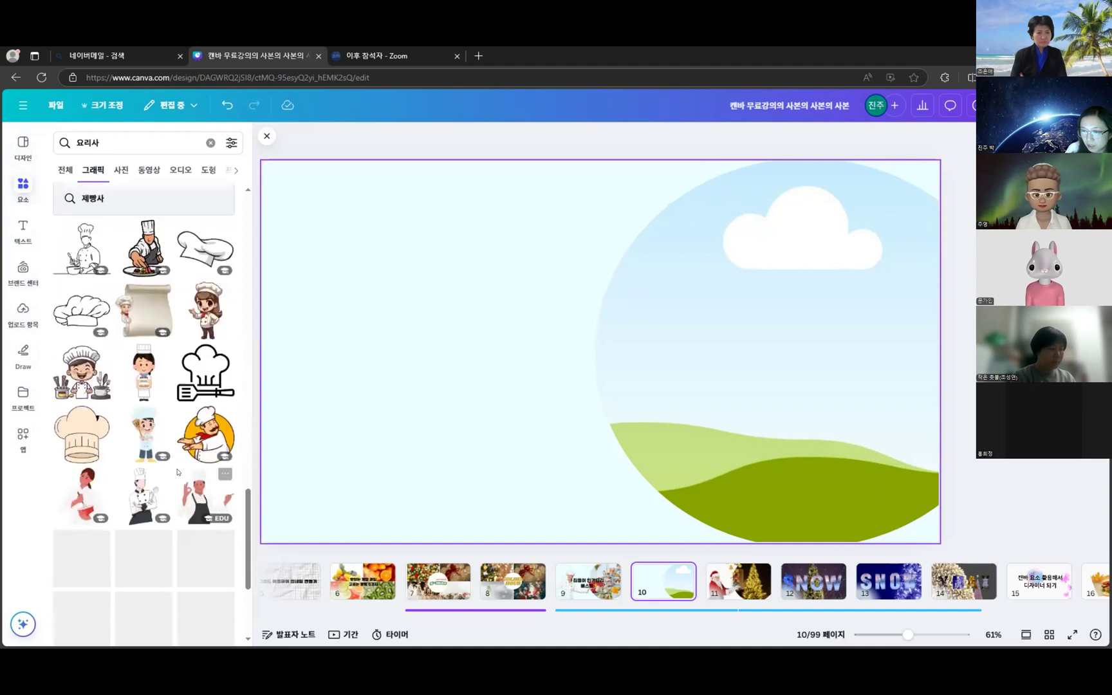
pyautogui.scroll(-3, 175, 472)
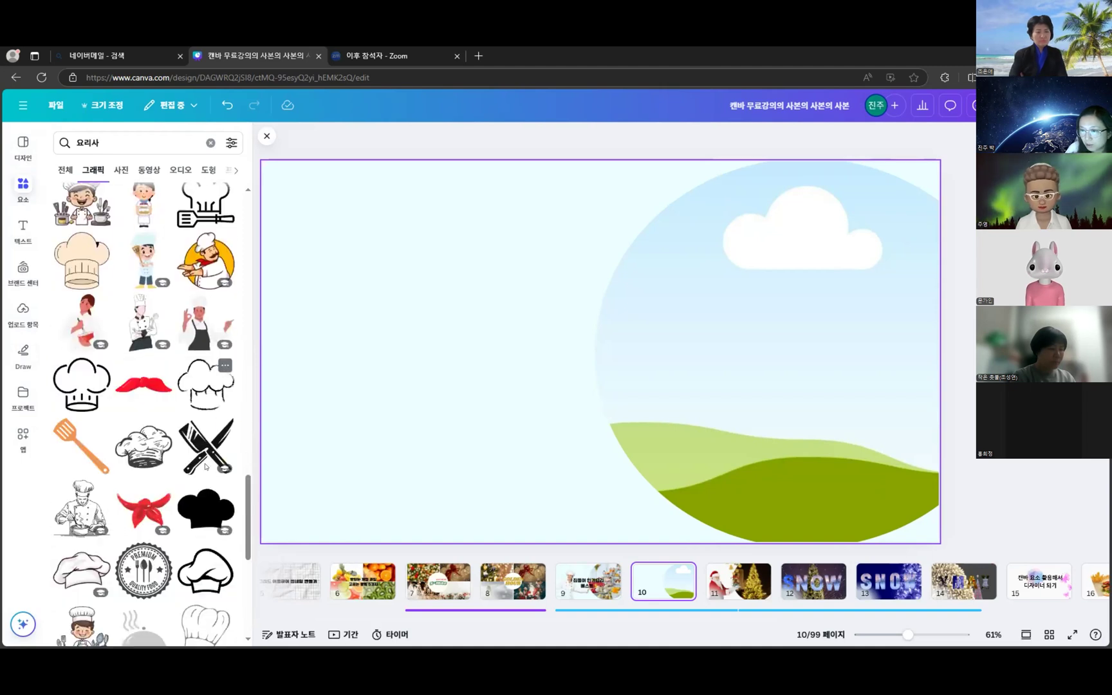
pyautogui.scroll(-4, 203, 470)
pyautogui.scroll(-2, 200, 482)
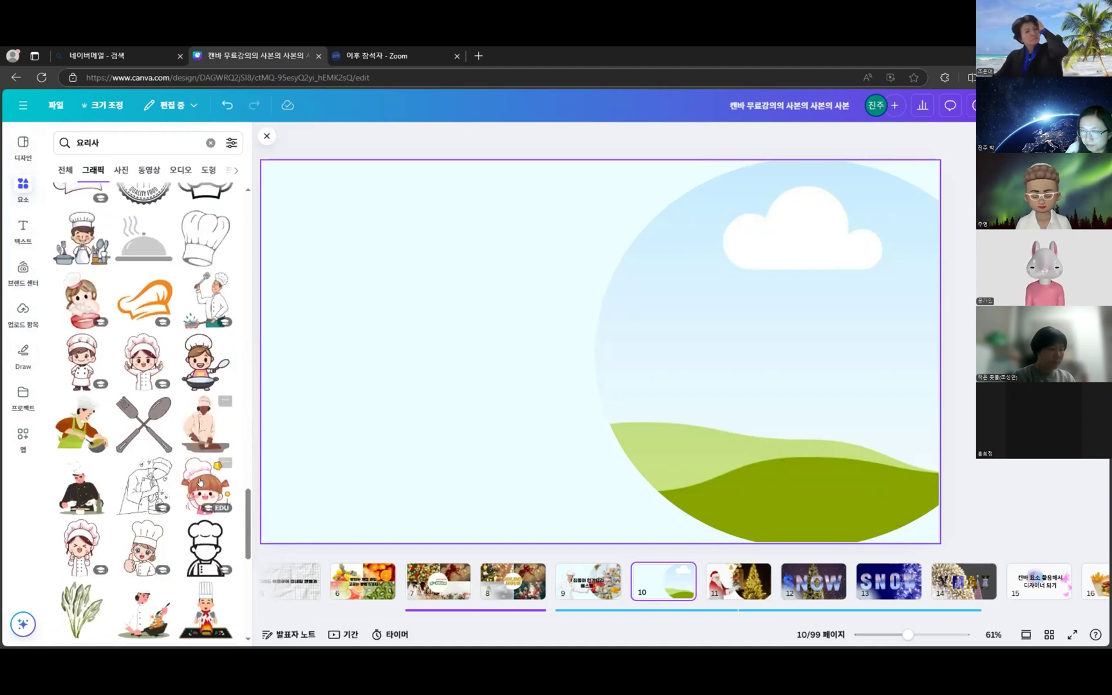
pyautogui.scroll(-3, 199, 482)
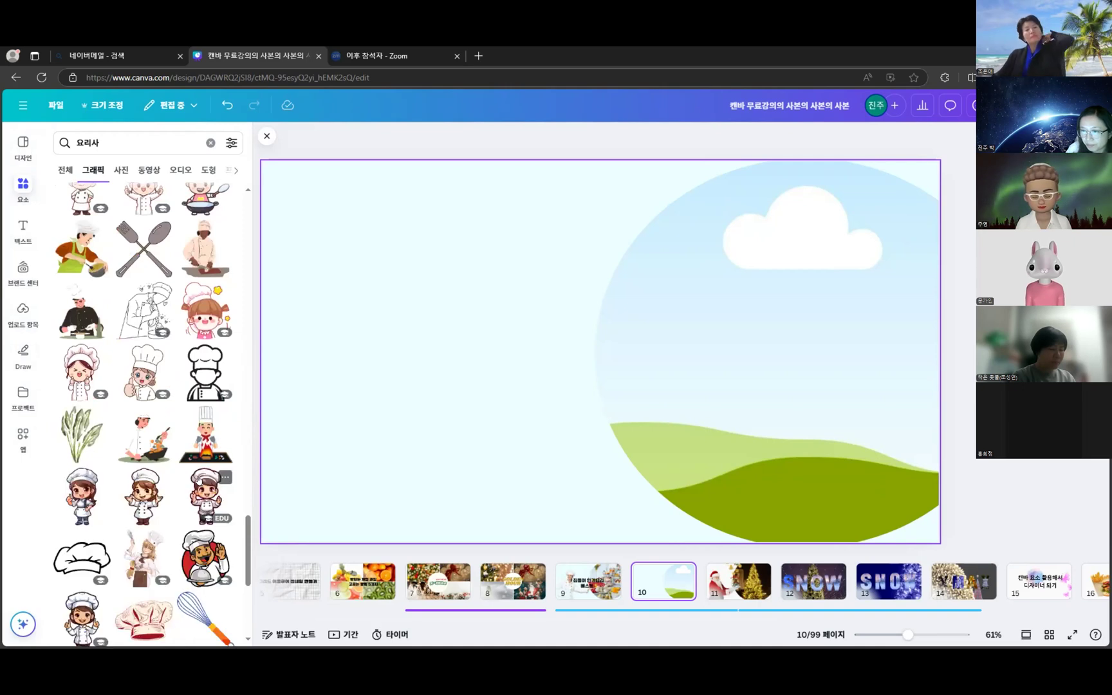
pyautogui.scroll(-10, 198, 479)
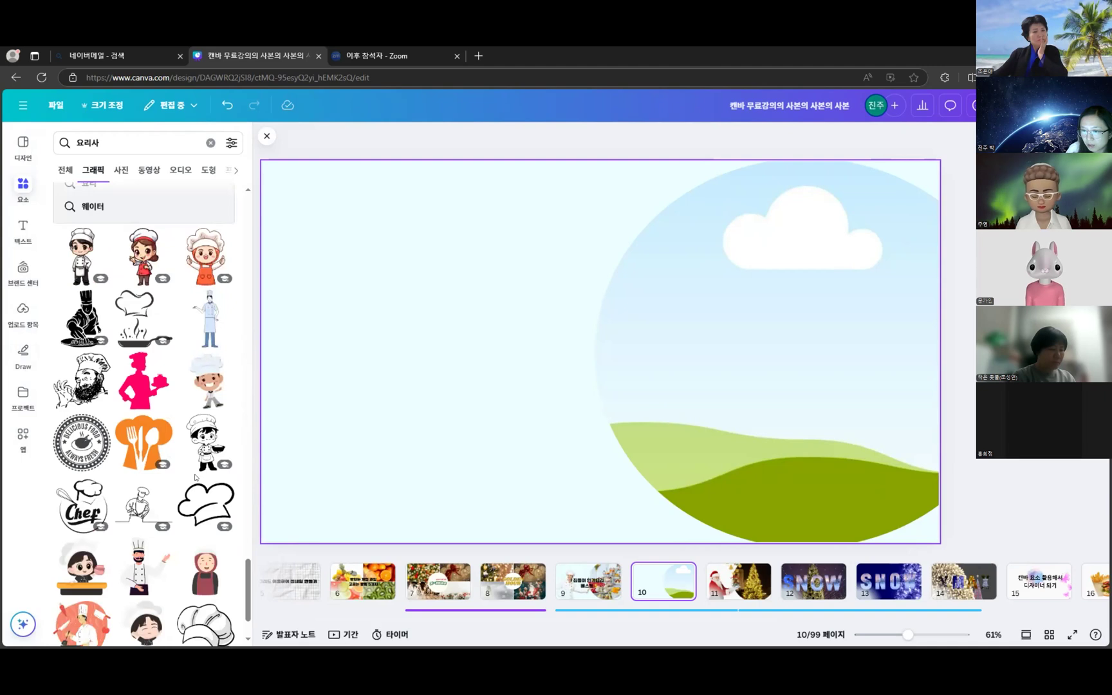
pyautogui.scroll(-5, 188, 472)
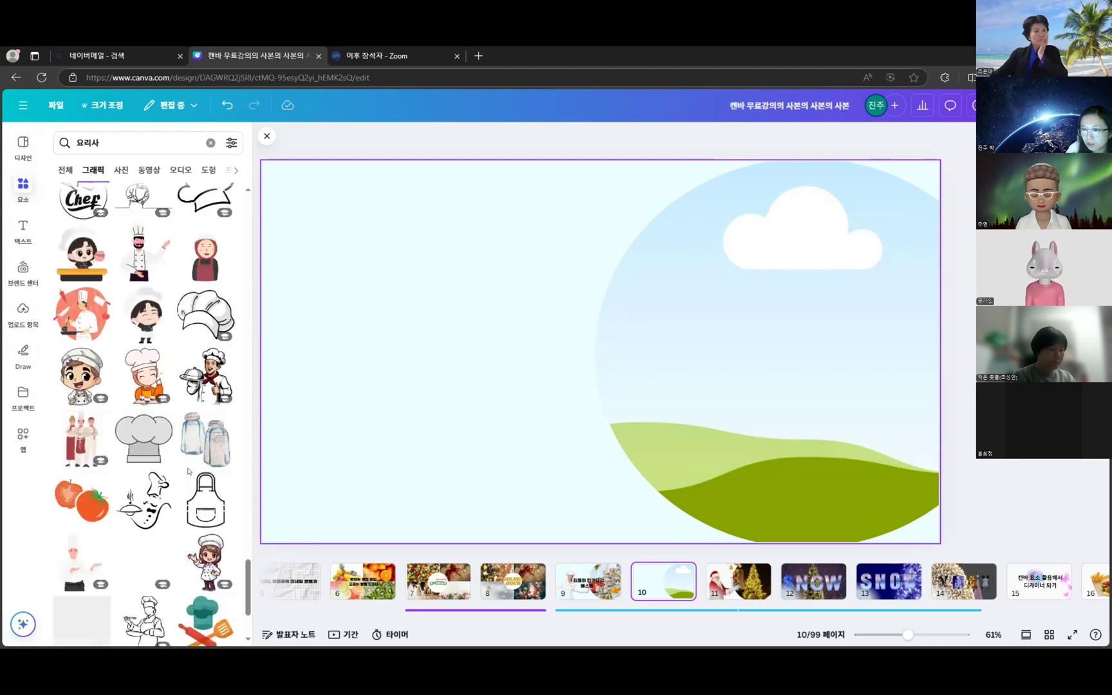
pyautogui.click(81, 438)
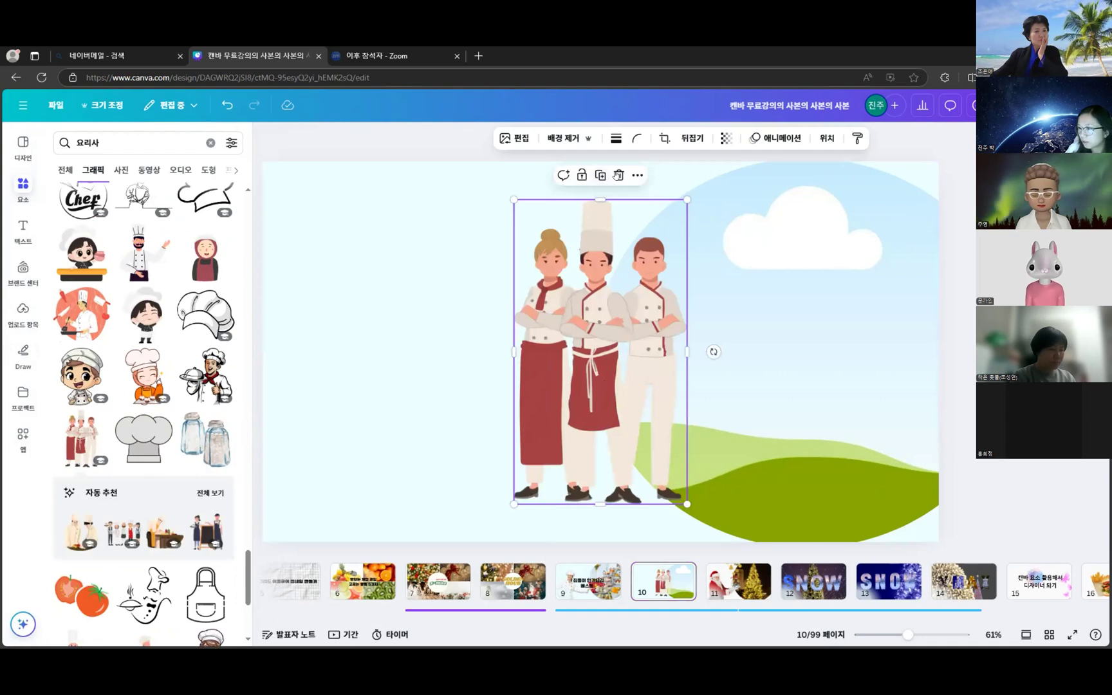
pyautogui.click(619, 175)
# - Try the sketch of a chef cutting food, then delete it too
pyautogui.scroll(-4, 256, 573)
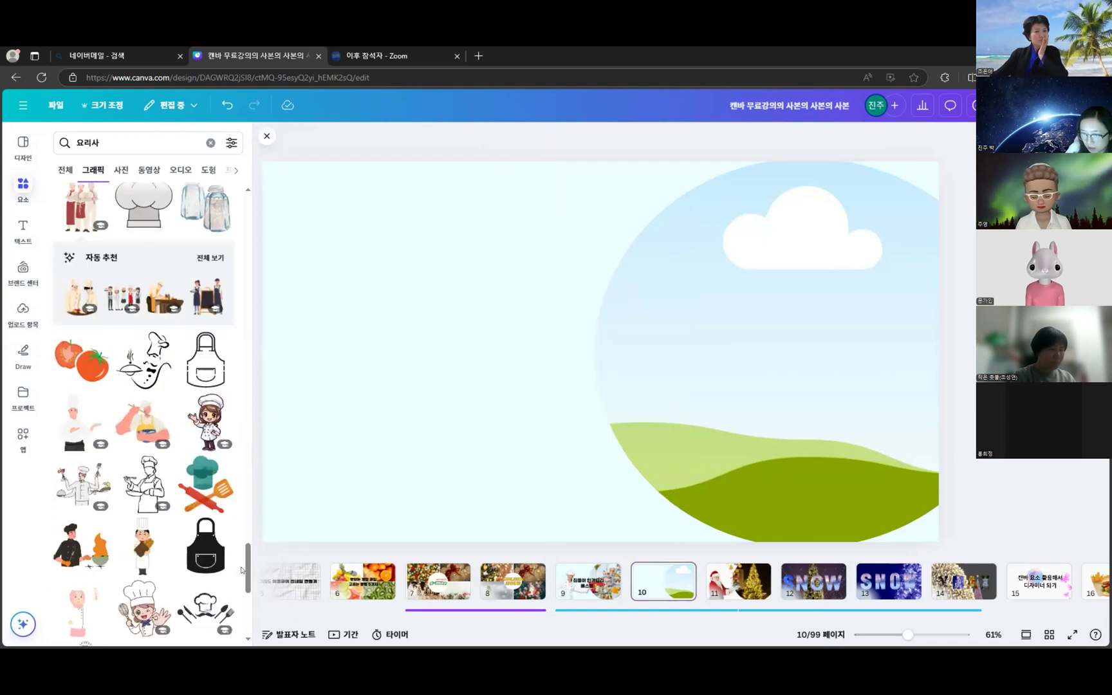
pyautogui.moveTo(246, 569); pyautogui.dragTo(265, 258)
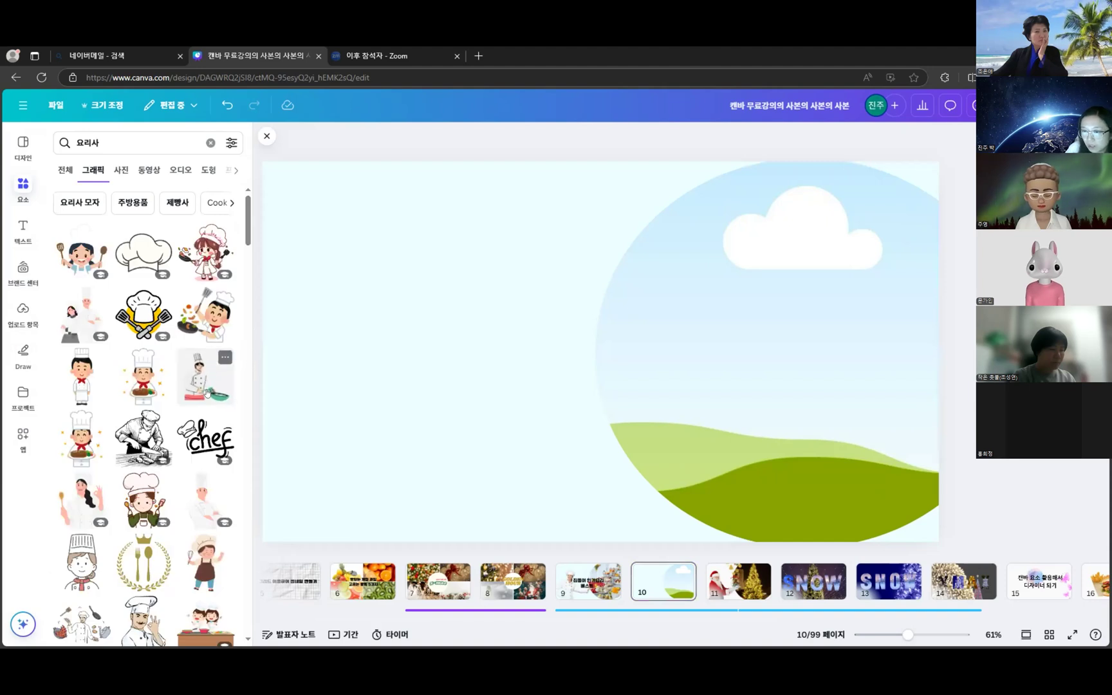
pyautogui.click(143, 438)
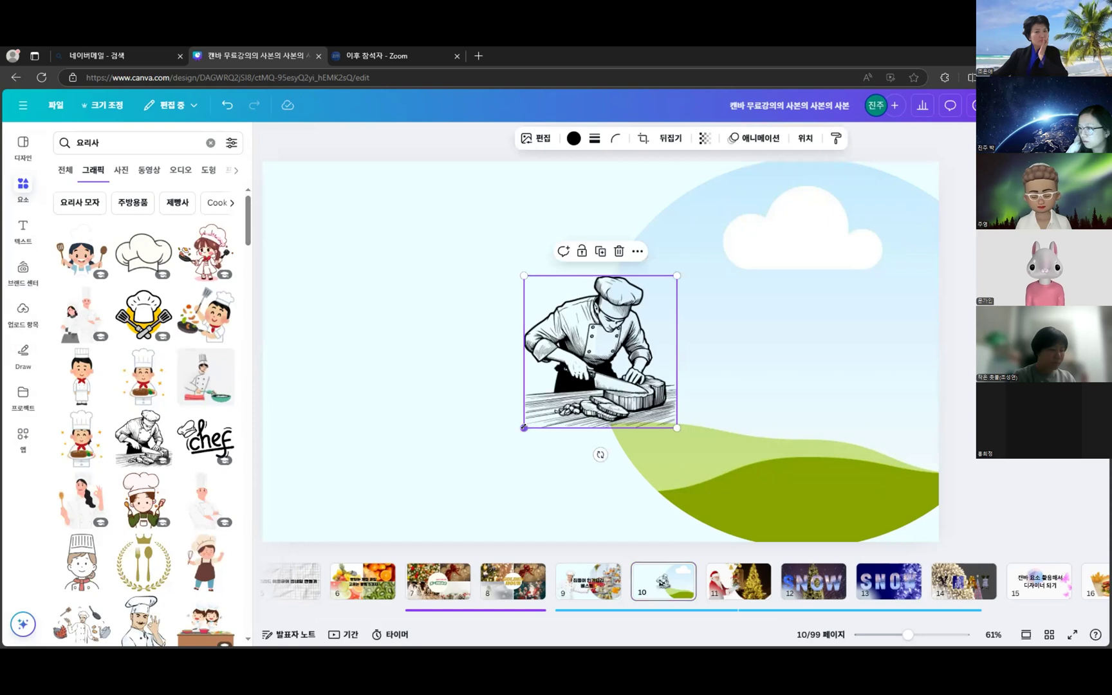
pyautogui.click(620, 251)
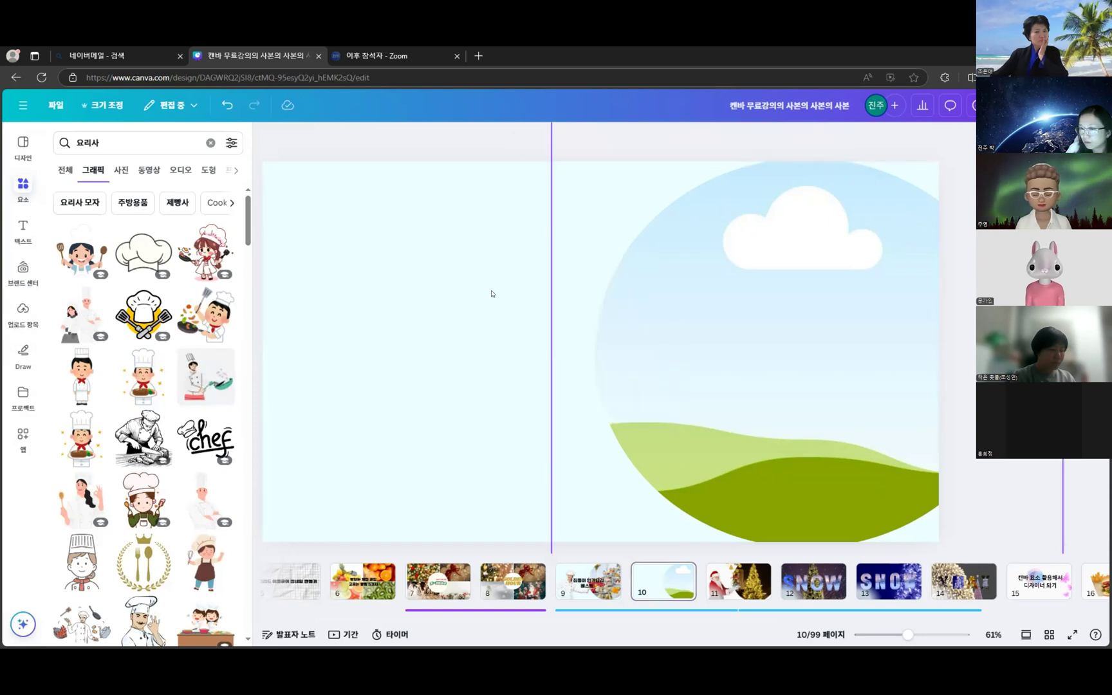
pyautogui.scroll(-5, 193, 399)
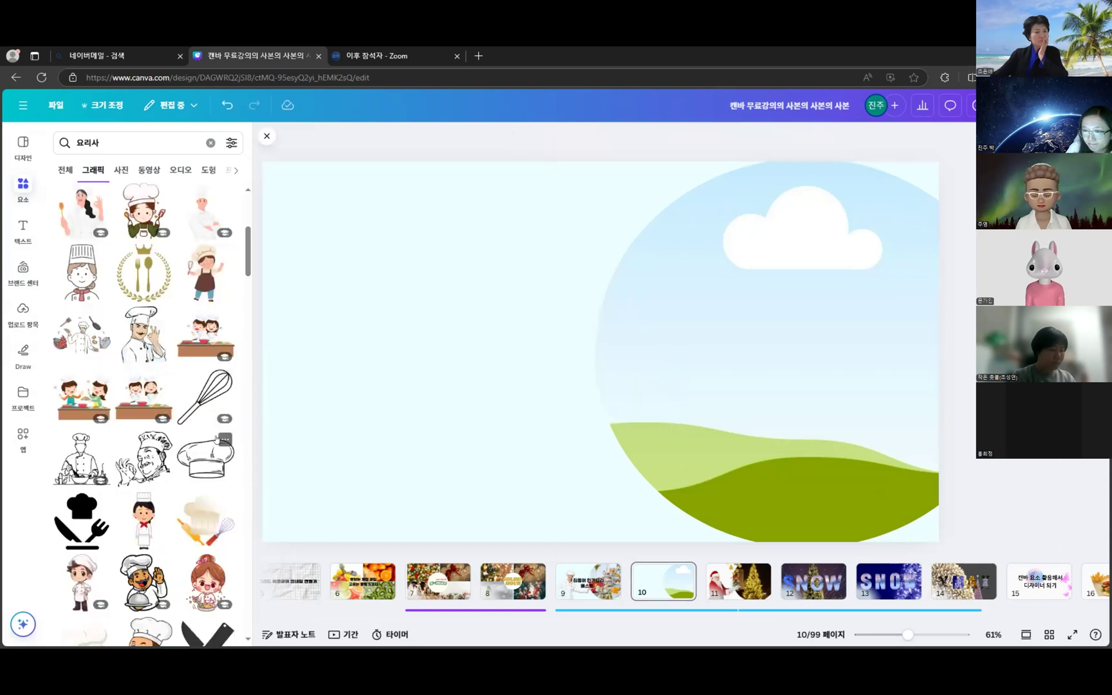
# - Add the winking line-art chef, enlarge it to about 497×490, and place it left
pyautogui.click(144, 458)
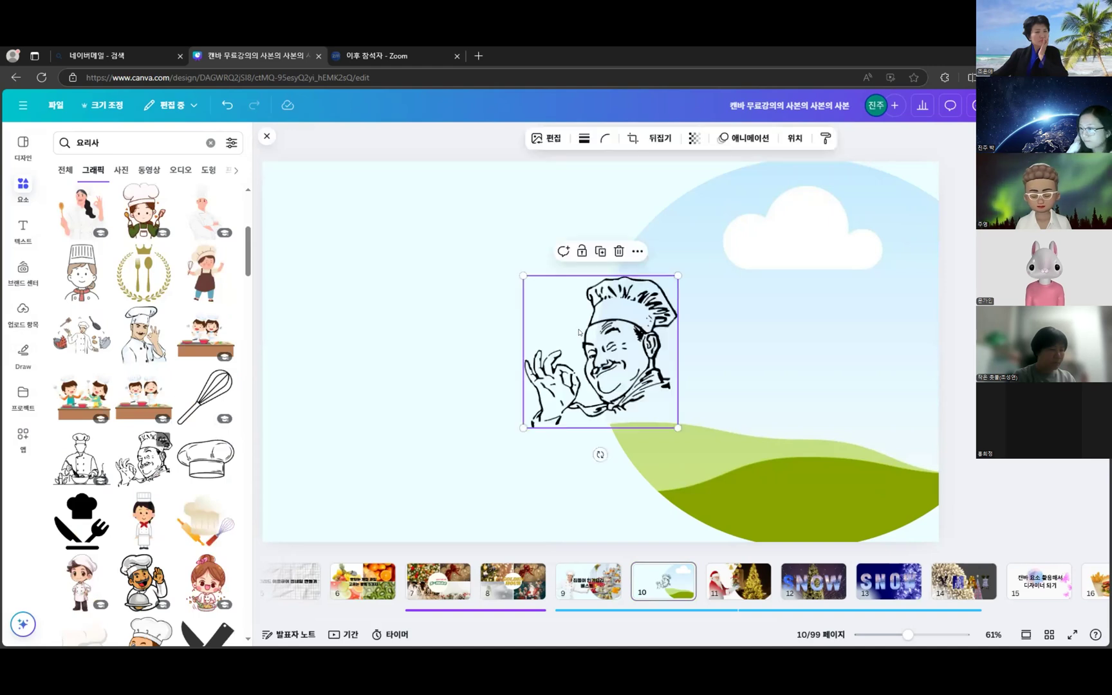
pyautogui.moveTo(526, 358); pyautogui.dragTo(424, 375)
pyautogui.moveTo(577, 293)
pyautogui.mouseDown()
pyautogui.moveTo(677, 219)
pyautogui.moveTo(757, 121)
pyautogui.mouseUp()
pyautogui.moveTo(689, 270)
pyautogui.mouseDown()
pyautogui.moveTo(625, 325)
pyautogui.moveTo(546, 363)
pyautogui.moveTo(556, 352)
pyautogui.mouseUp()
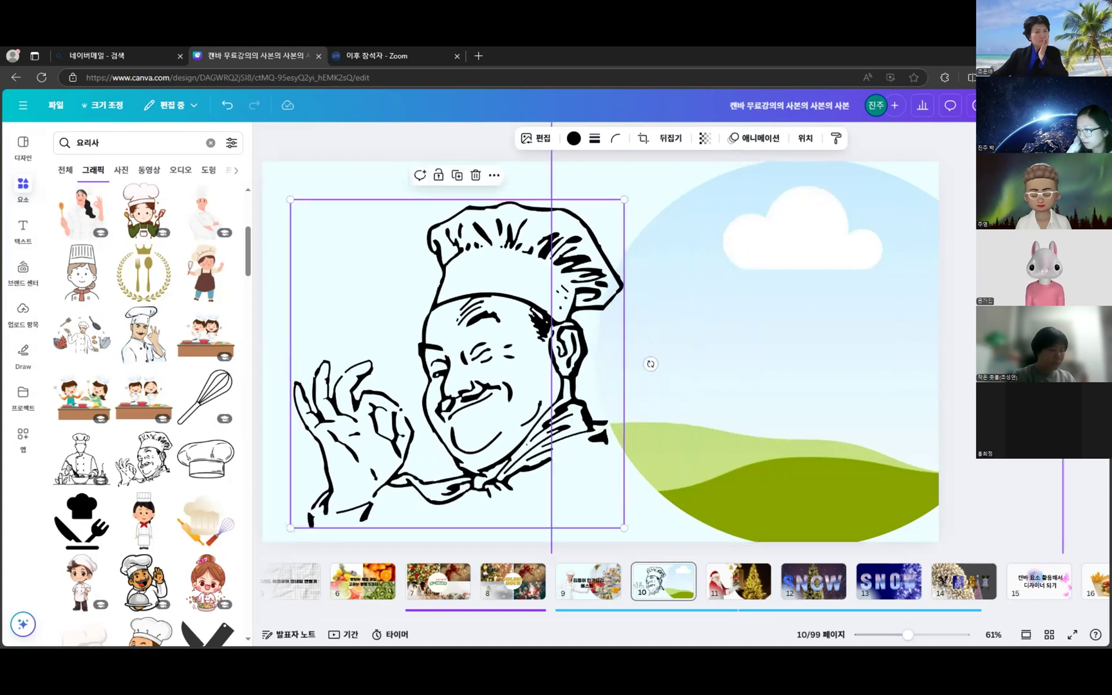
pyautogui.press('Escape')
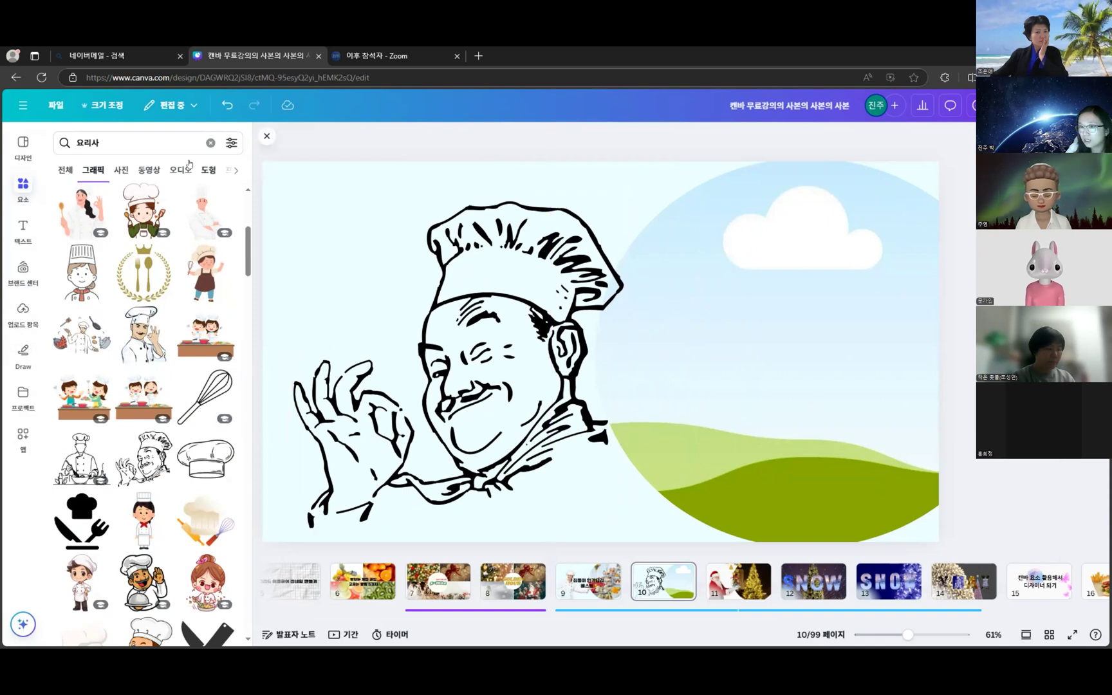
# - Search 요리 photos and drop the dark hands-over-pot photo into the circle frame
pyautogui.click(128, 142)
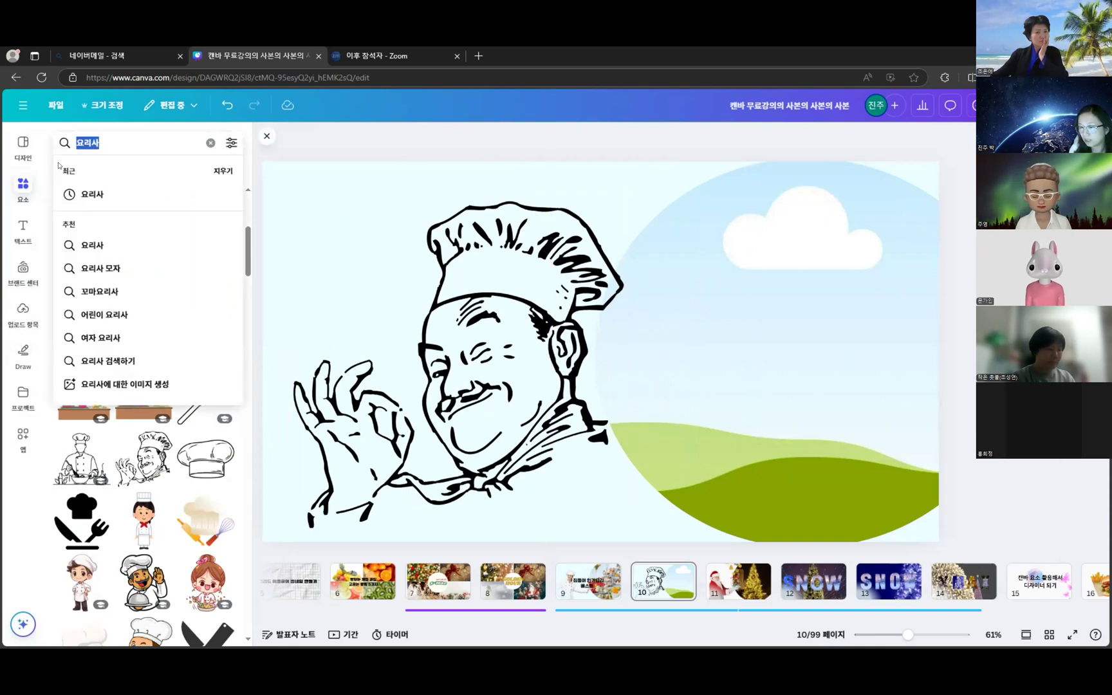
pyautogui.write('요리')
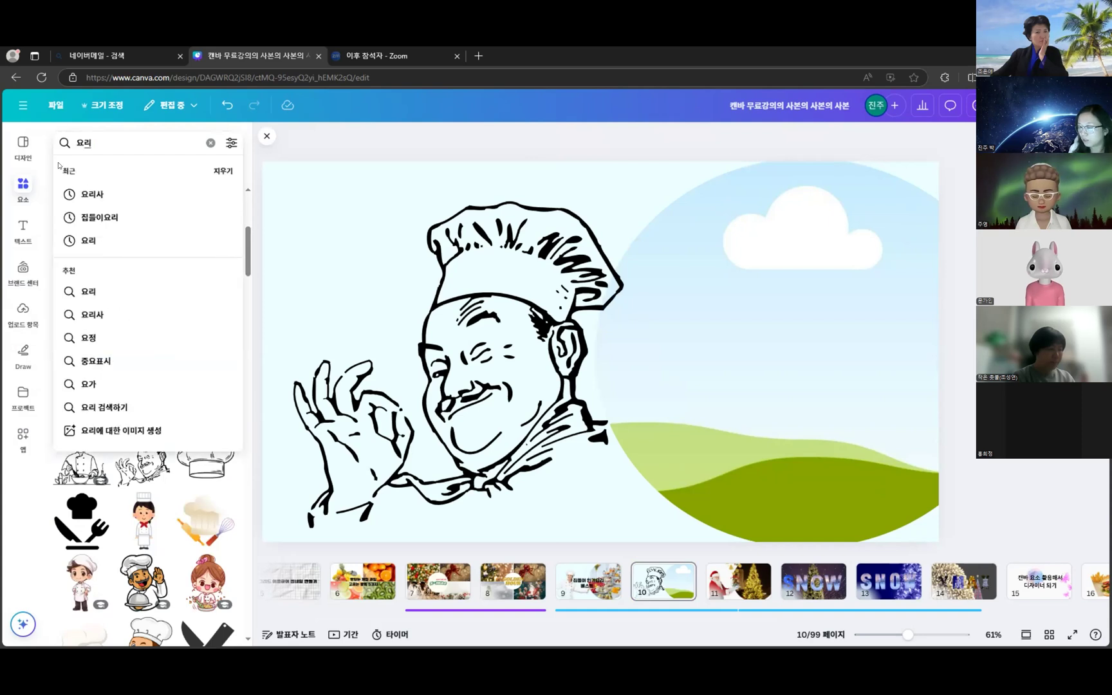
pyautogui.press('Return')
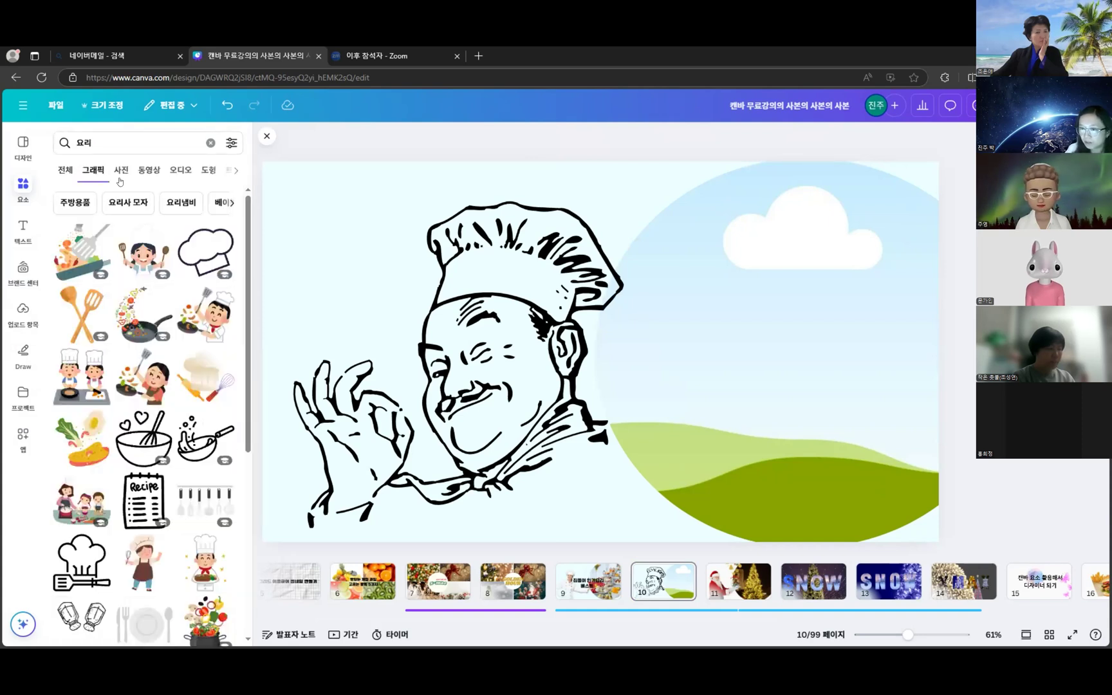
pyautogui.click(116, 170)
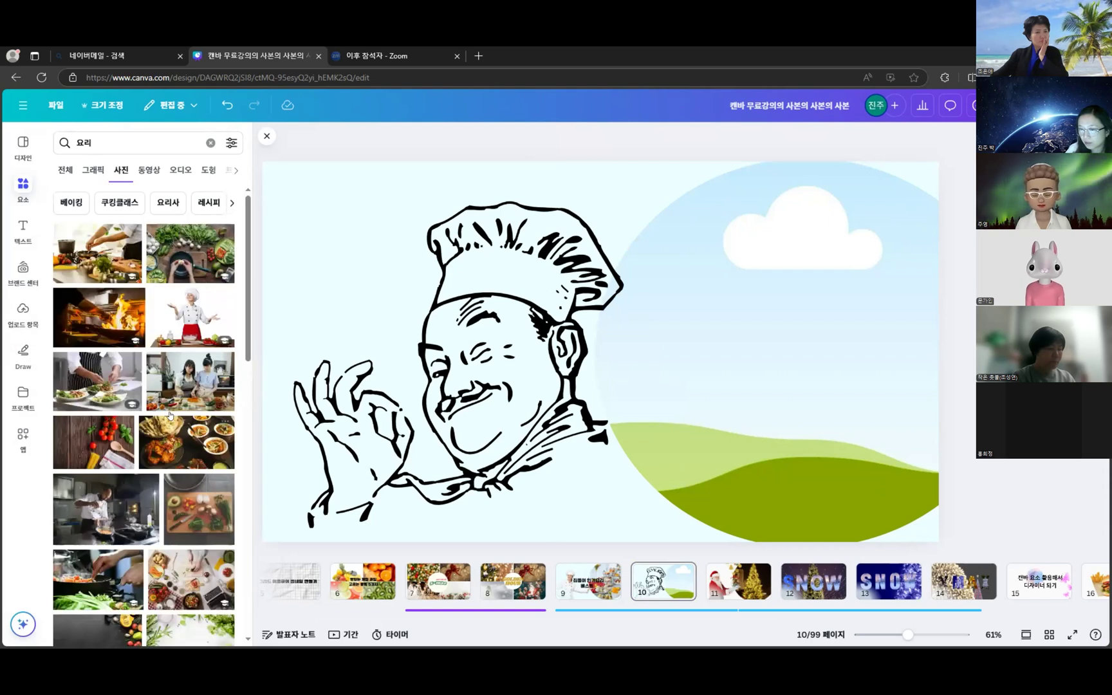
pyautogui.scroll(-4, 171, 417)
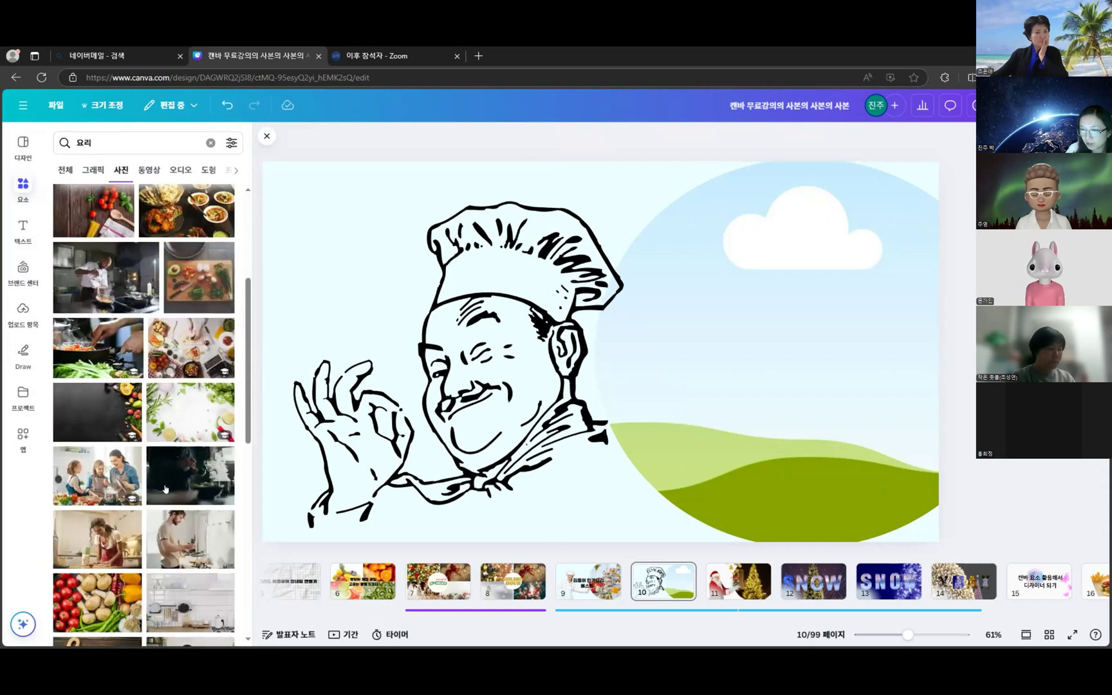
pyautogui.scroll(-1, 162, 470)
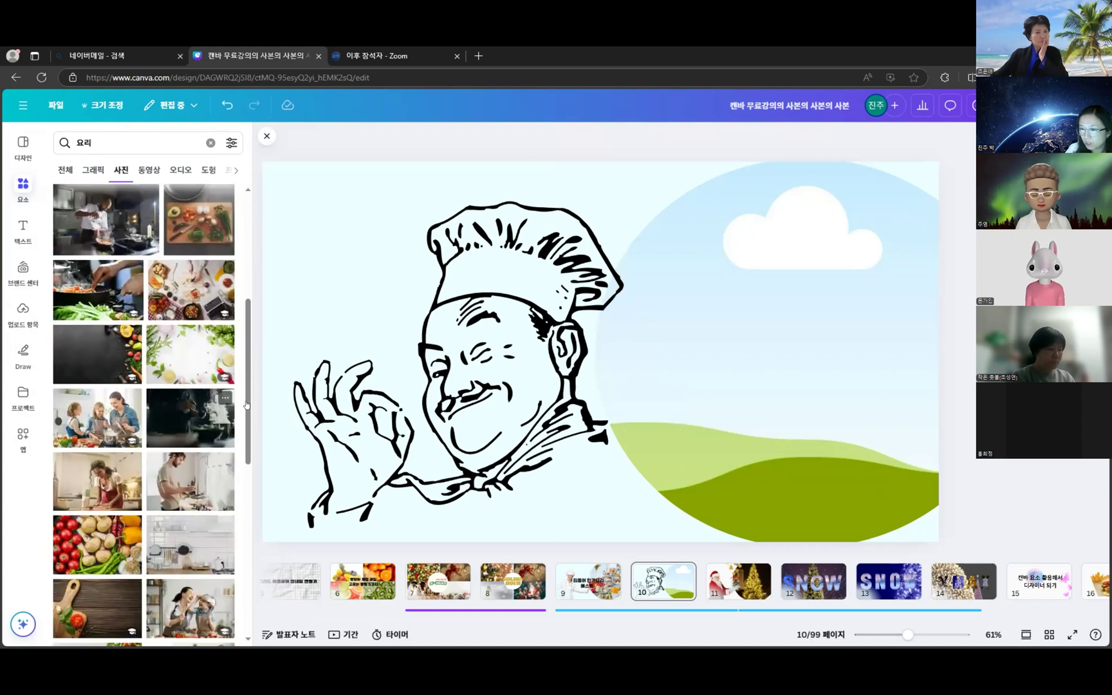
pyautogui.moveTo(752, 246); pyautogui.dragTo(856, 344)
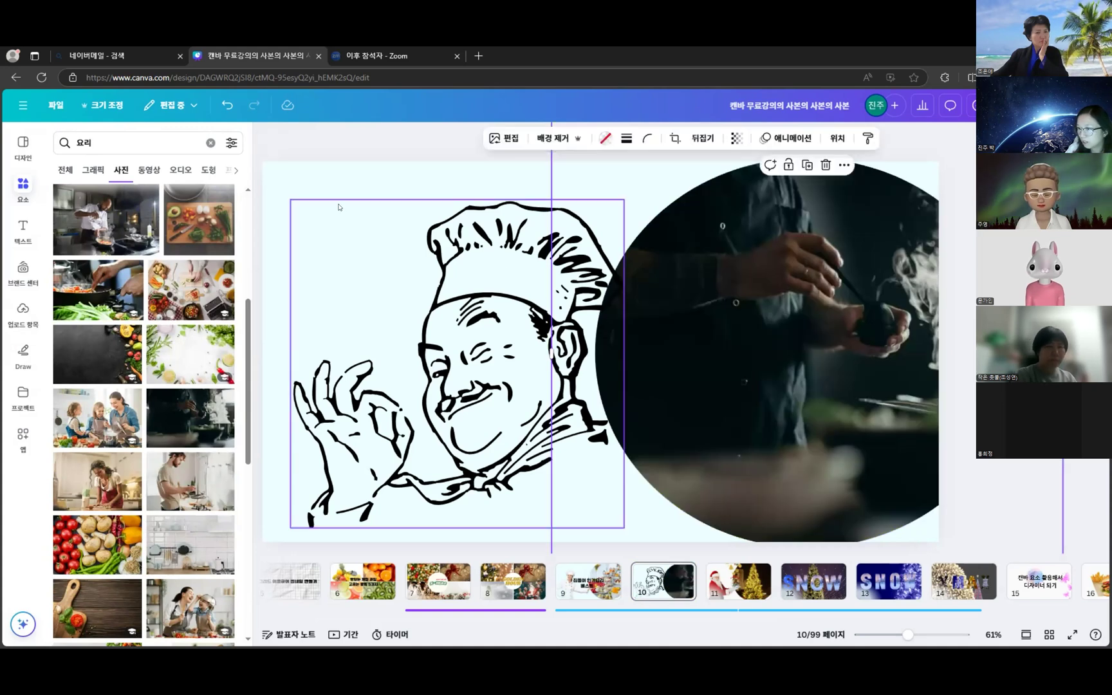
pyautogui.click(368, 192)
pyautogui.click(858, 358)
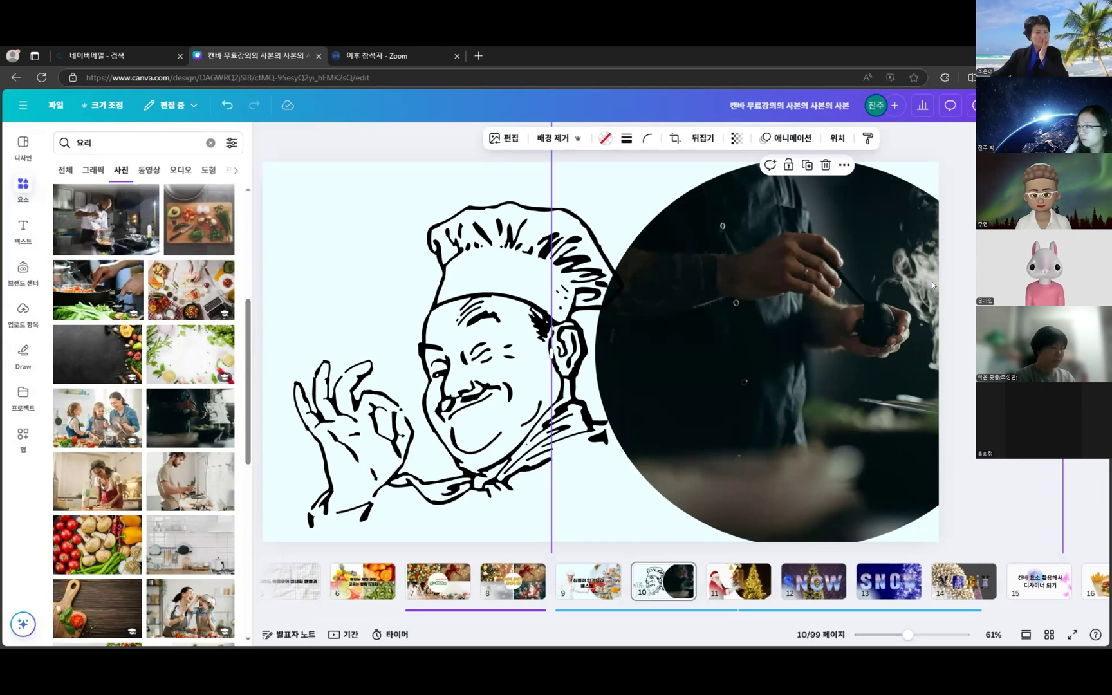
# - Re-crop the circle photo so the steaming pot and rising steam are visible
pyautogui.doubleClick(786, 287)
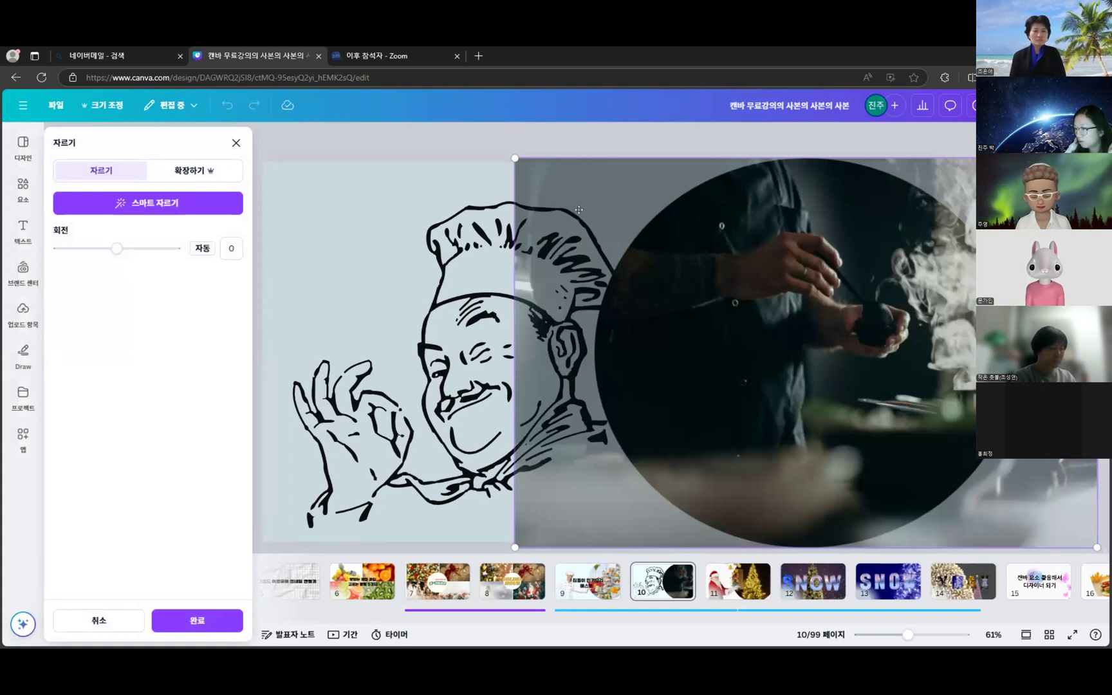
pyautogui.moveTo(1004, 194); pyautogui.dragTo(924, 194)
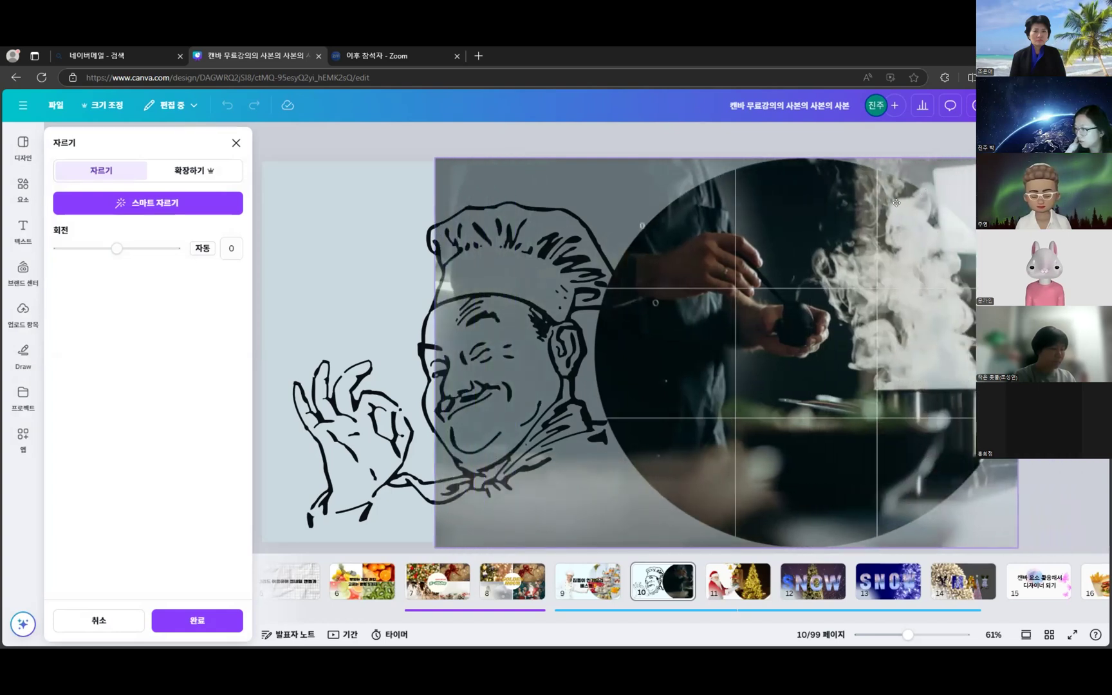
pyautogui.moveTo(798, 219); pyautogui.dragTo(841, 203)
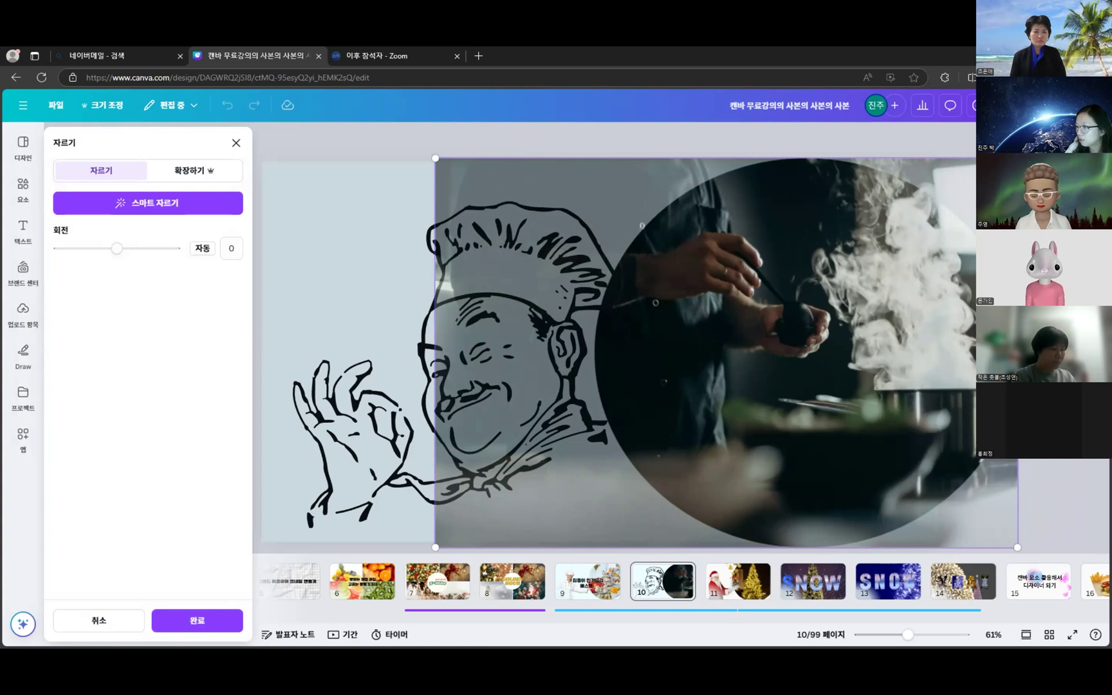
pyautogui.moveTo(879, 269); pyautogui.dragTo(882, 323)
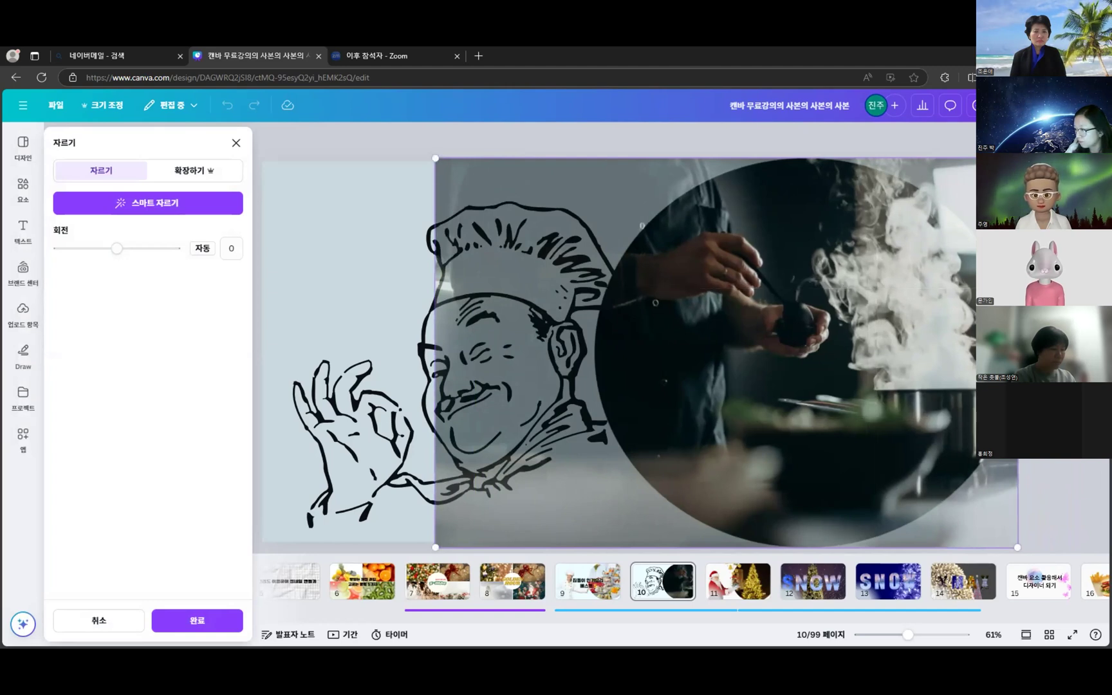
pyautogui.doubleClick(865, 413)
# - Enlarge the circle frame leftward and shift the chef drawing left
pyautogui.moveTo(850, 416); pyautogui.dragTo(818, 429)
pyautogui.moveTo(518, 367); pyautogui.dragTo(499, 375)
pyautogui.click(440, 278)
pyautogui.moveTo(502, 227); pyautogui.dragTo(460, 214)
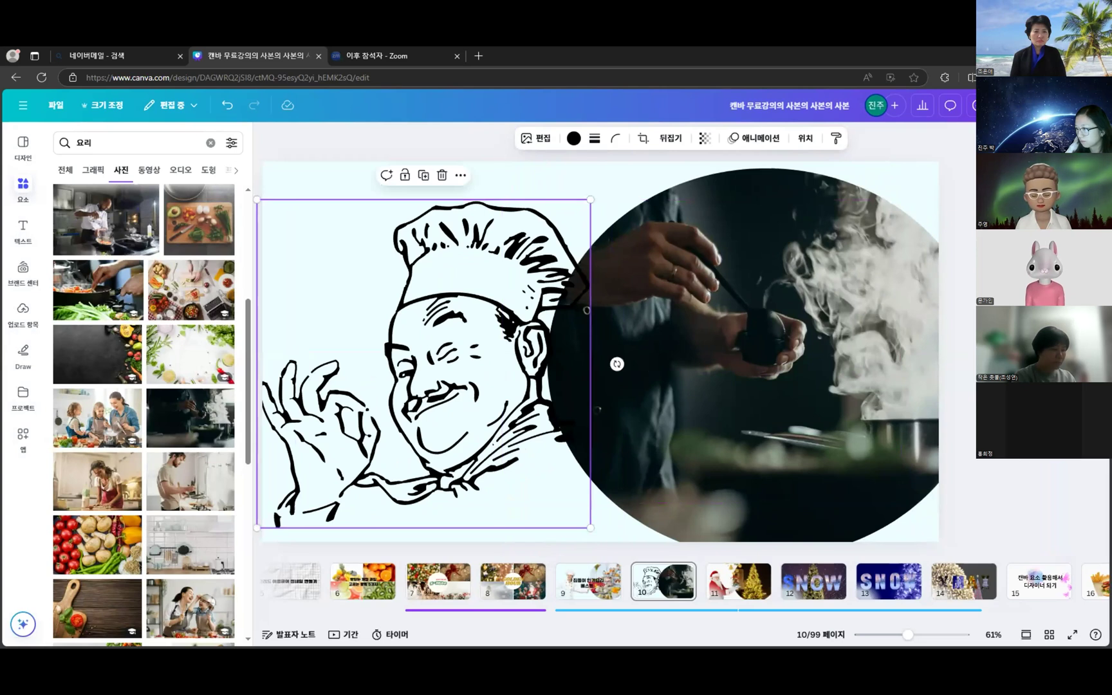
# - Shrink the circle photo slightly, nudge the chef right, and move the photo right and down
pyautogui.press('Escape')
pyautogui.click(809, 328)
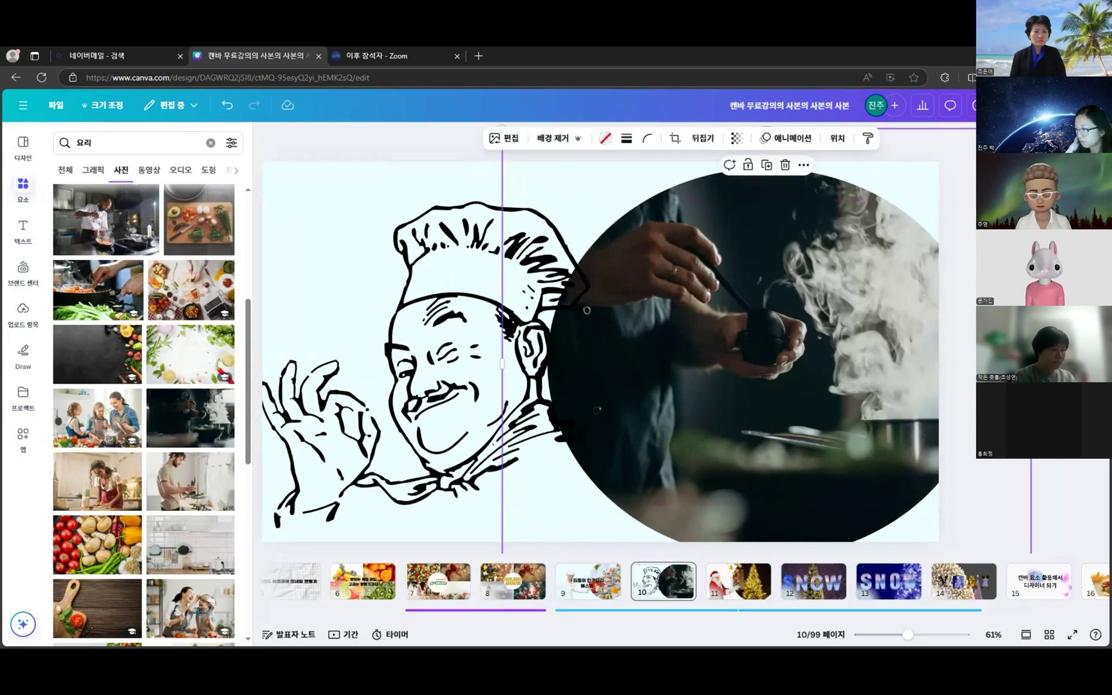
pyautogui.moveTo(502, 364); pyautogui.dragTo(518, 363)
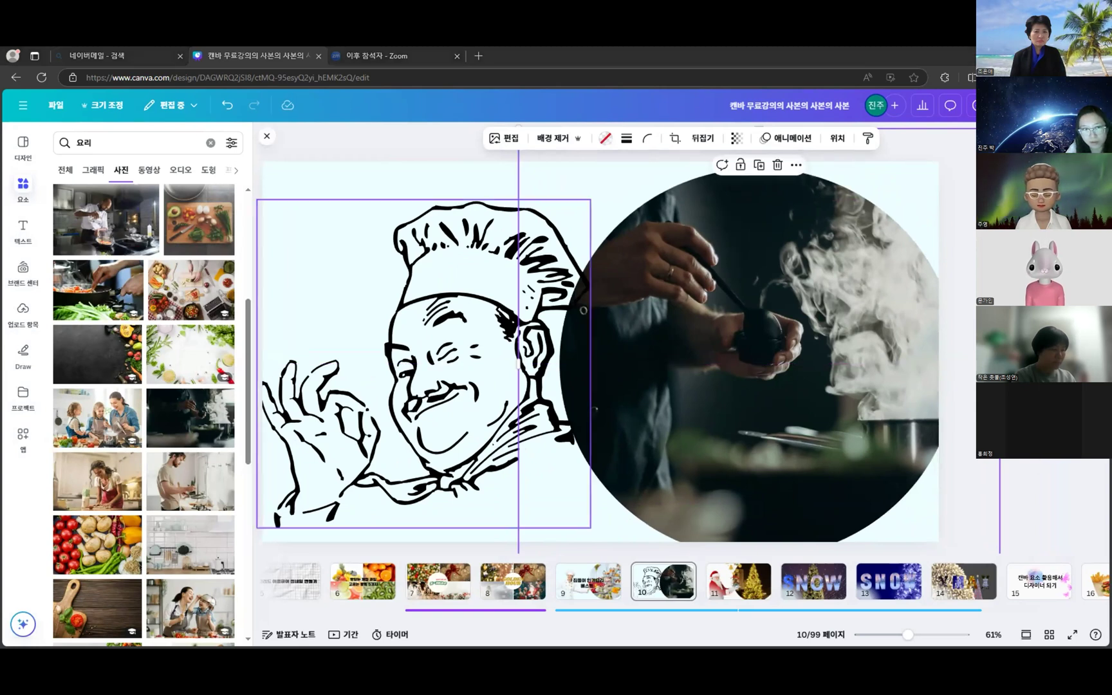
pyautogui.click(1037, 257)
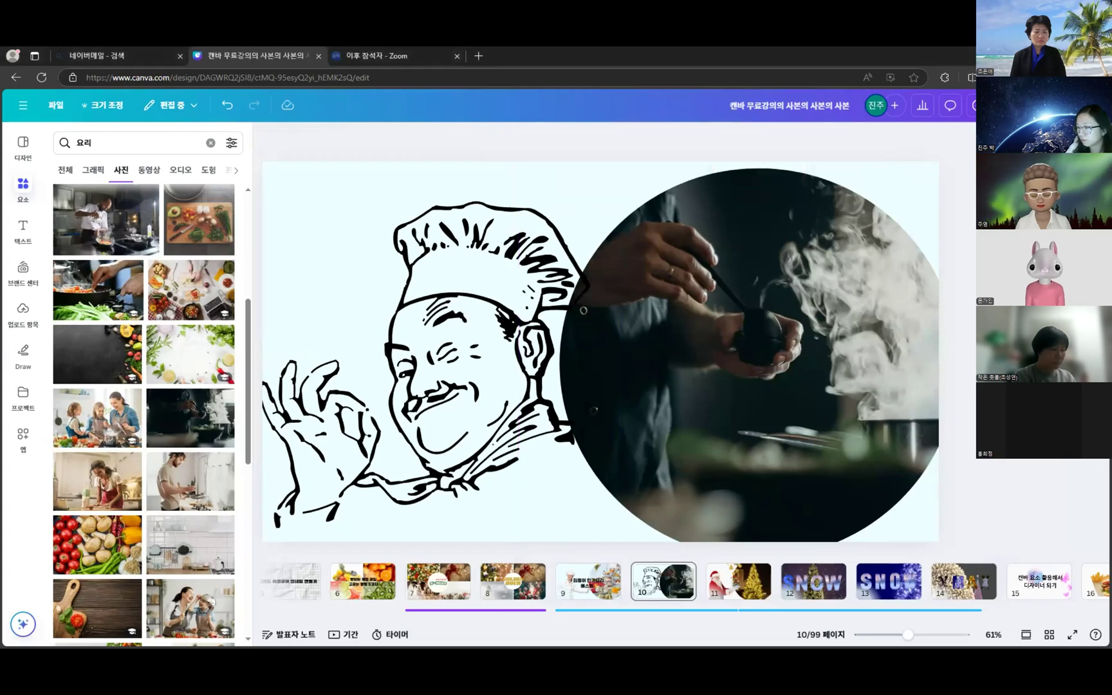
pyautogui.moveTo(431, 332); pyautogui.dragTo(441, 332)
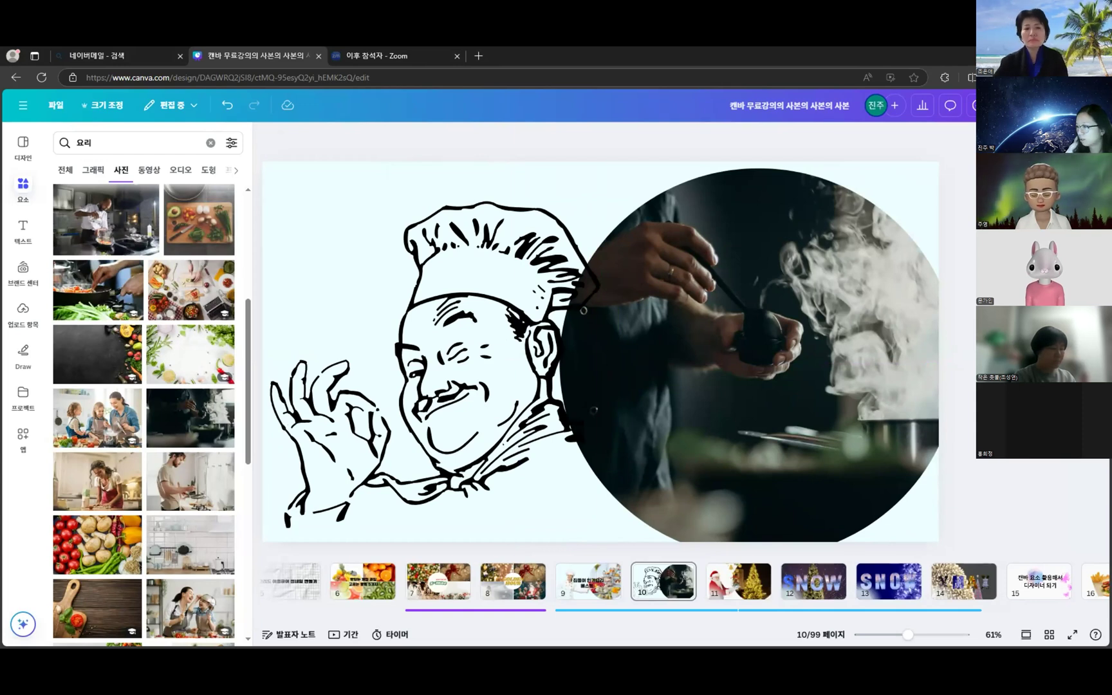
pyautogui.moveTo(808, 400); pyautogui.dragTo(806, 435)
# - Compare with slide 9, then nudge the chef drawing up and left on slide 10
pyautogui.click(588, 581)
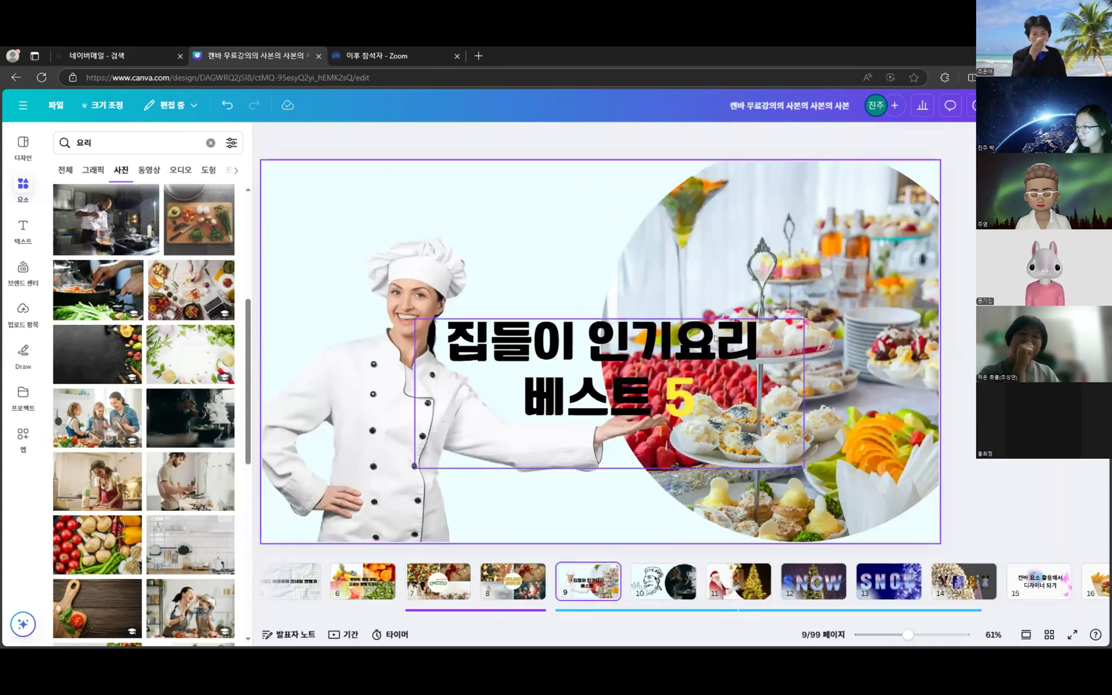
pyautogui.click(663, 583)
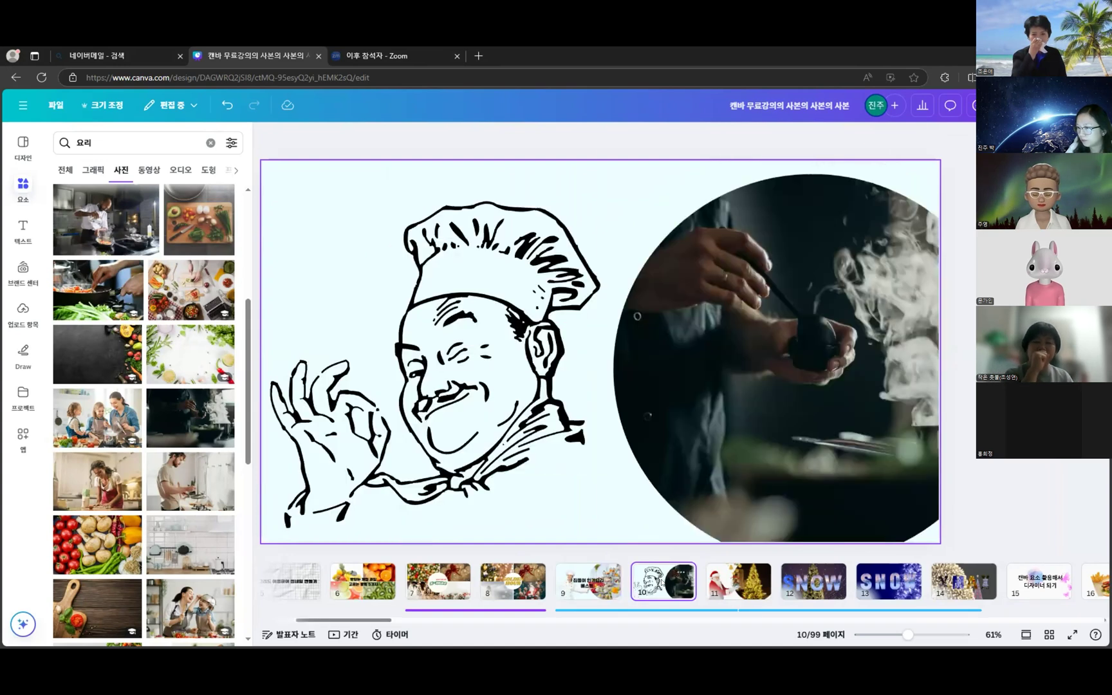
pyautogui.click(518, 428)
pyautogui.moveTo(519, 429); pyautogui.dragTo(513, 423)
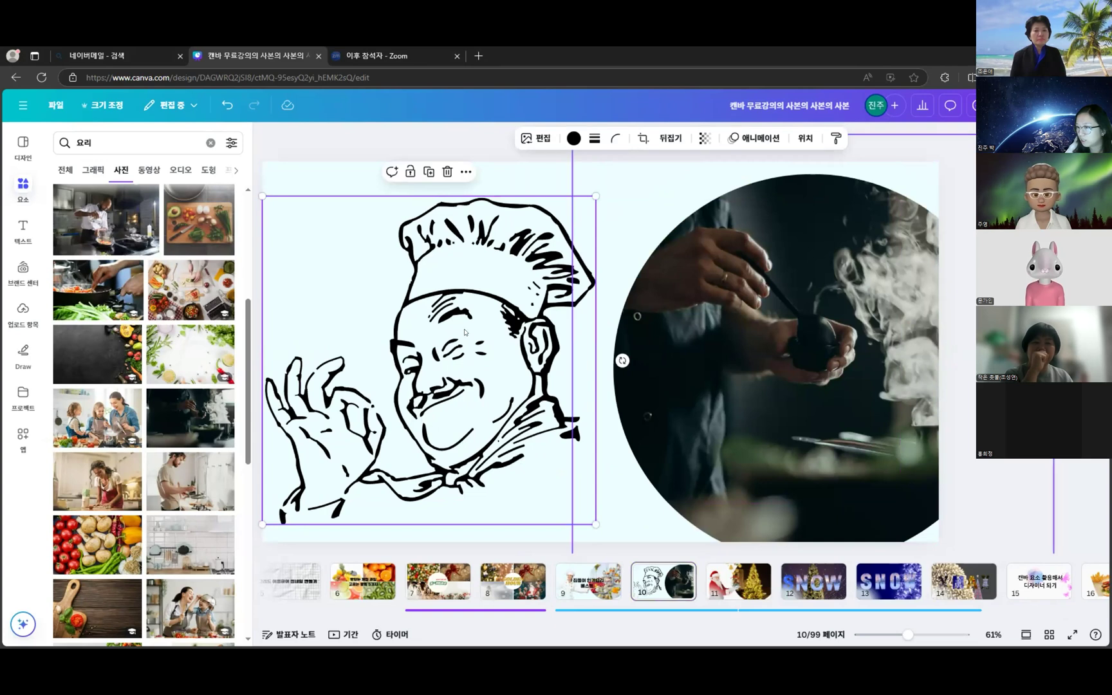
# - Add a heading text box to slide 10 and clear its placeholder text
pyautogui.click(23, 229)
pyautogui.scroll(5, 203, 416)
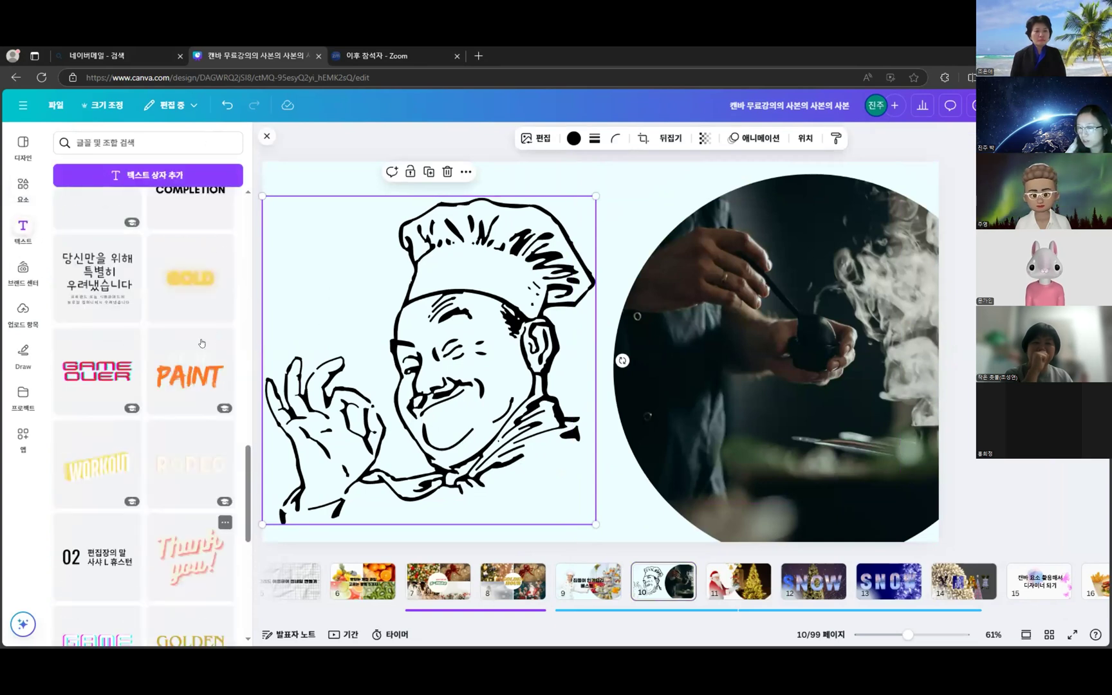
pyautogui.scroll(10, 203, 416)
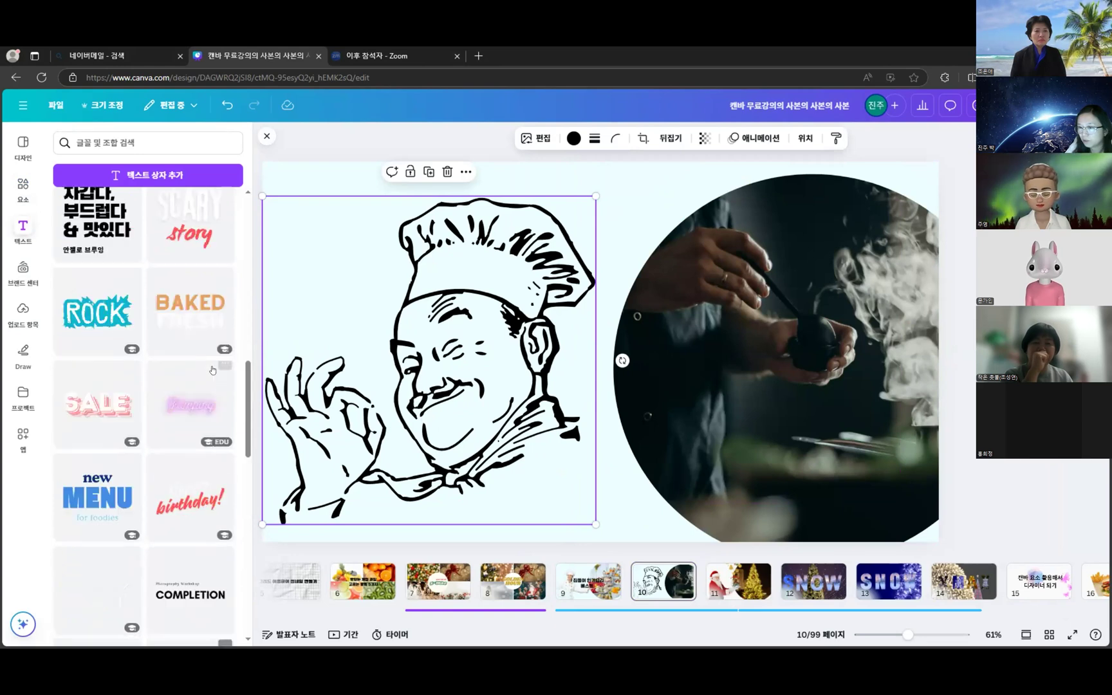
pyautogui.scroll(6, 106, 555)
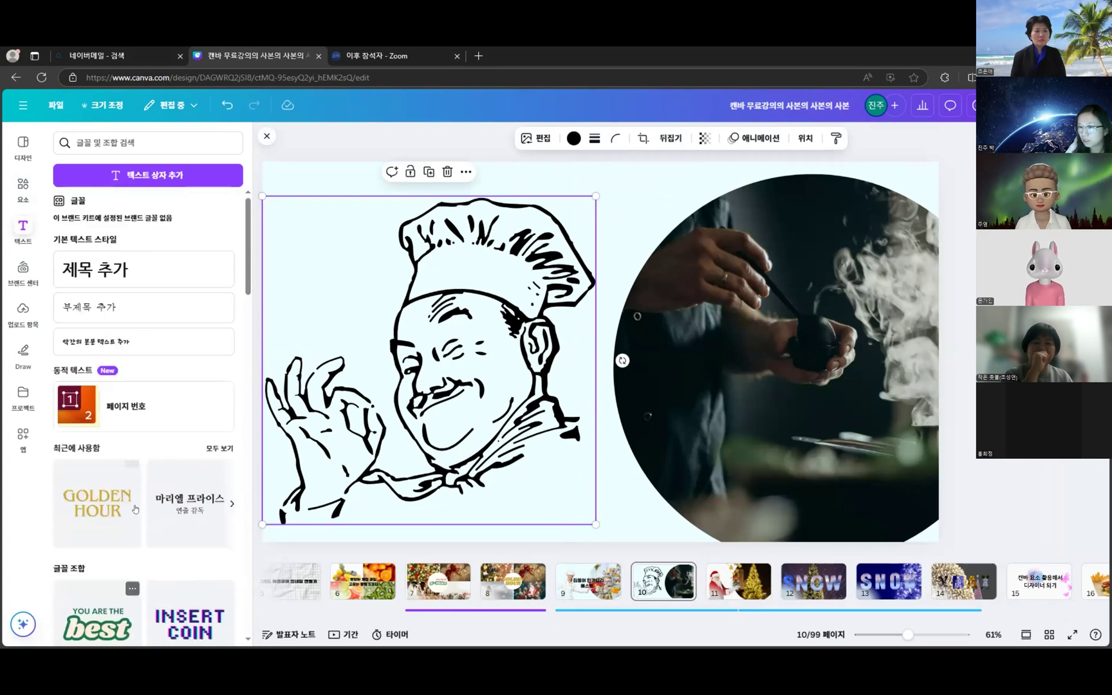
pyautogui.click(105, 268)
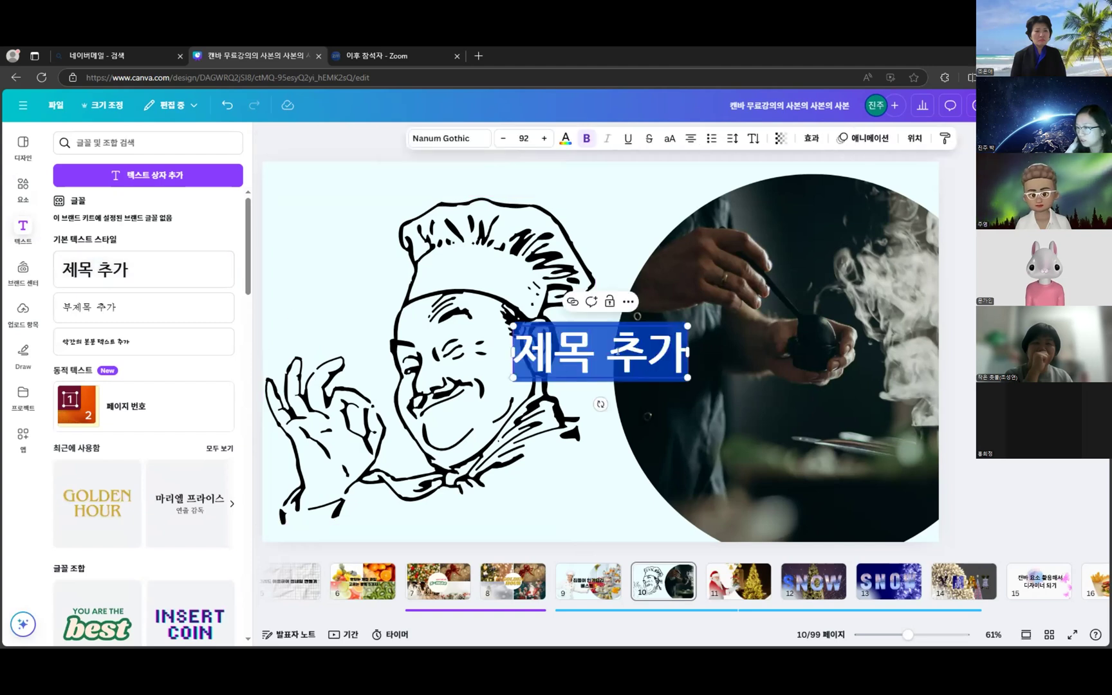
pyautogui.click(670, 356)
pyautogui.doubleClick(673, 358)
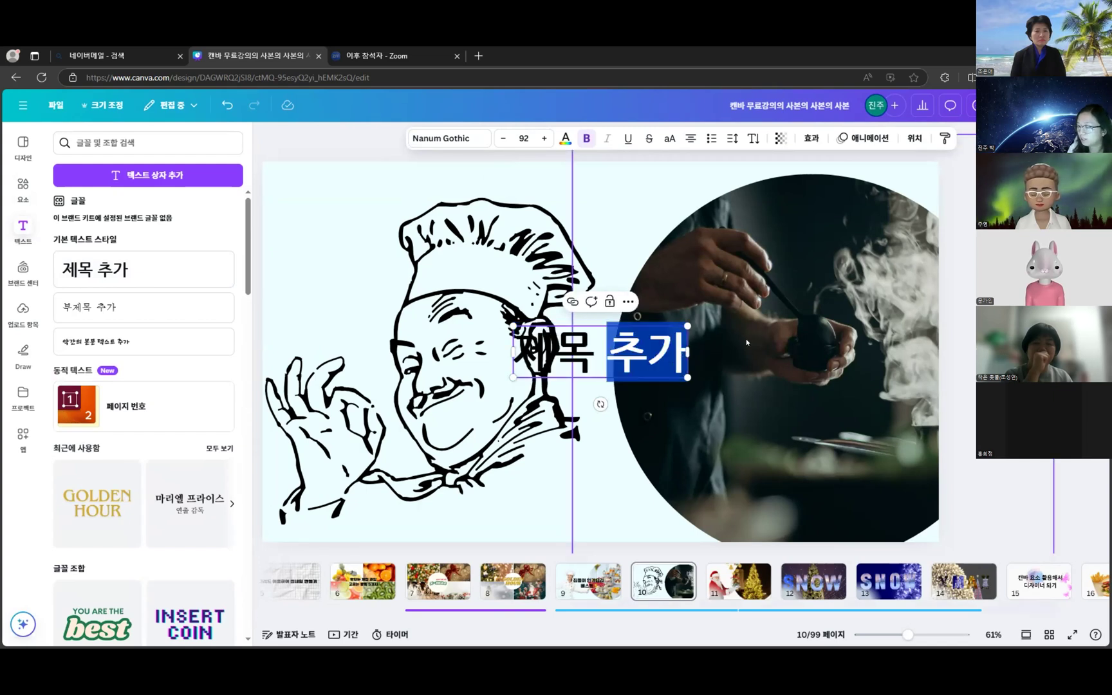
pyautogui.press('BackSpace')
pyautogui.press('BackSpace')
pyautogui.press('BackSpace')
pyautogui.press('BackSpace')
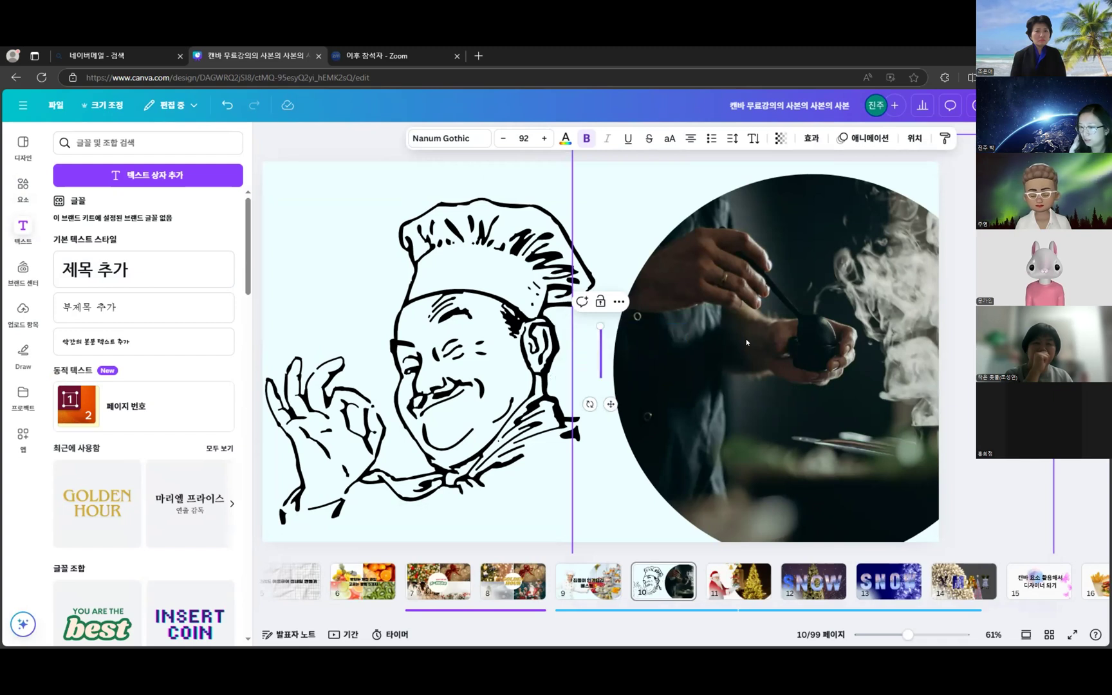
# - Type the title '요리사가 추천하는 음식베스트5' and break it into two lines
pyautogui.write('요리ㅛ사가 추')
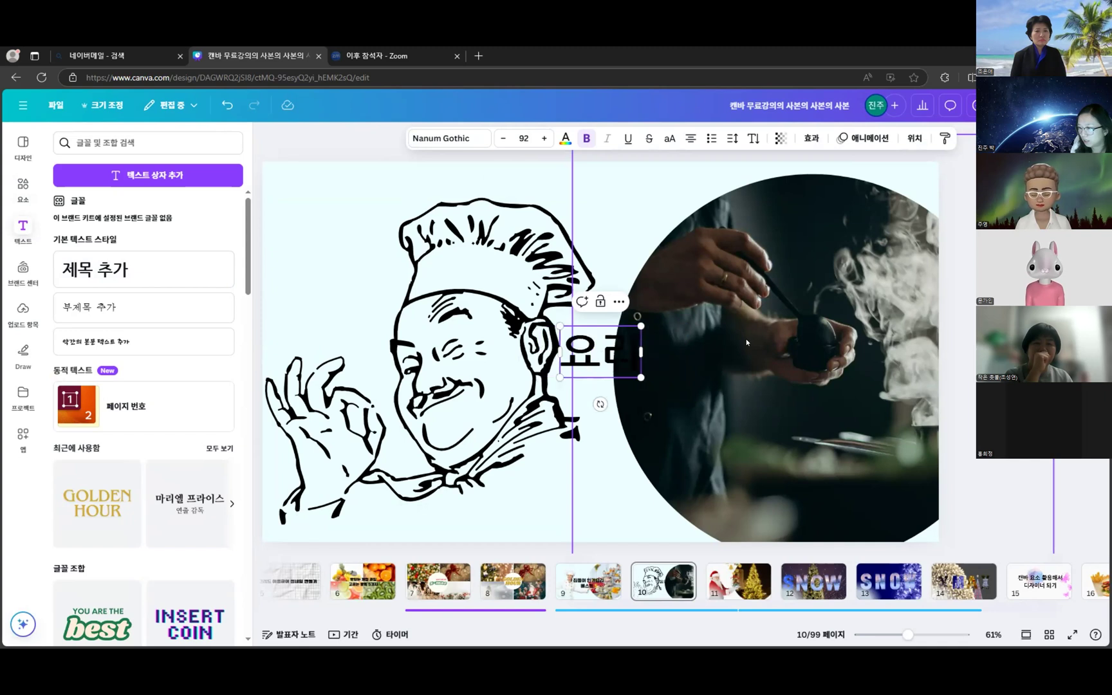
pyautogui.write('천하는')
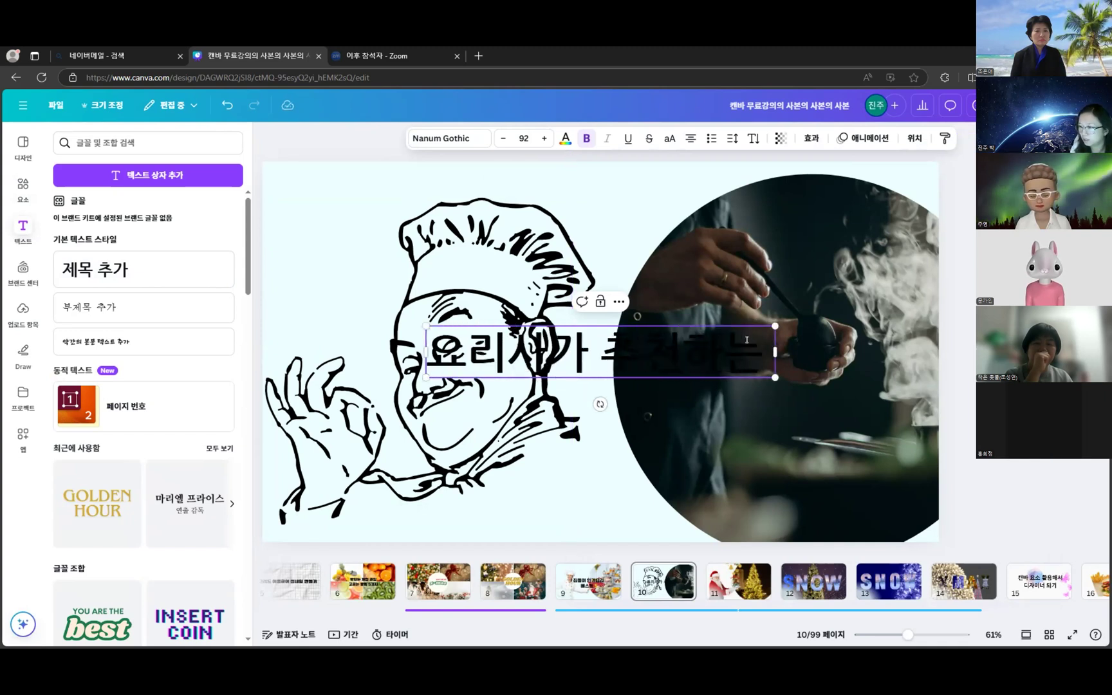
pyautogui.write(' 베스트')
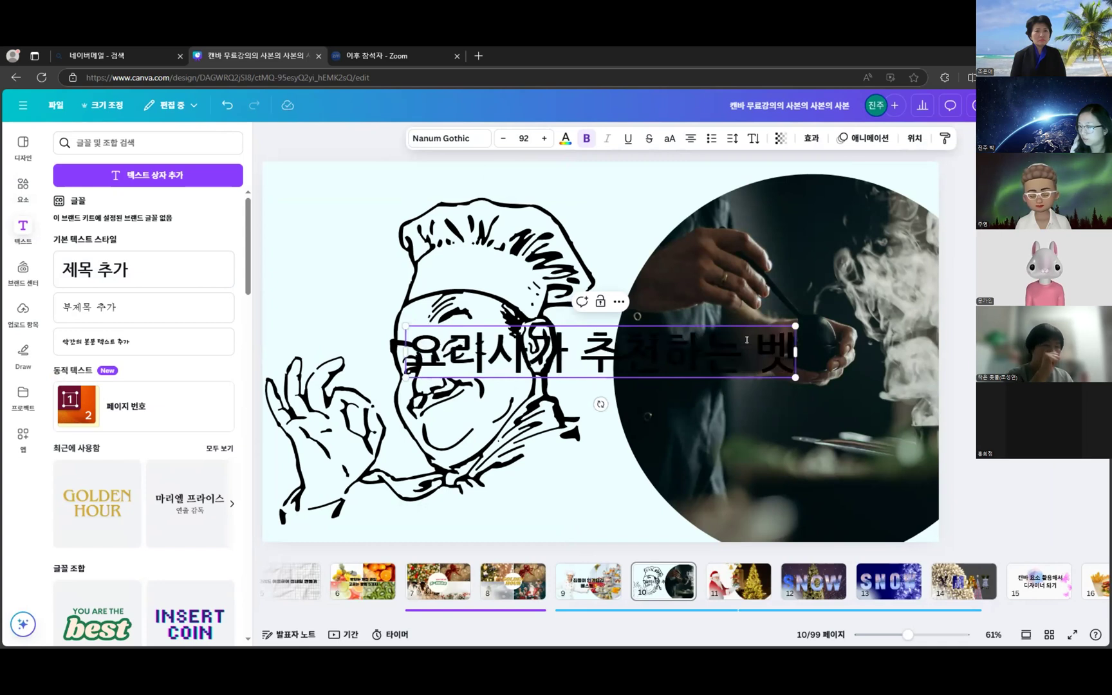
pyautogui.write('5')
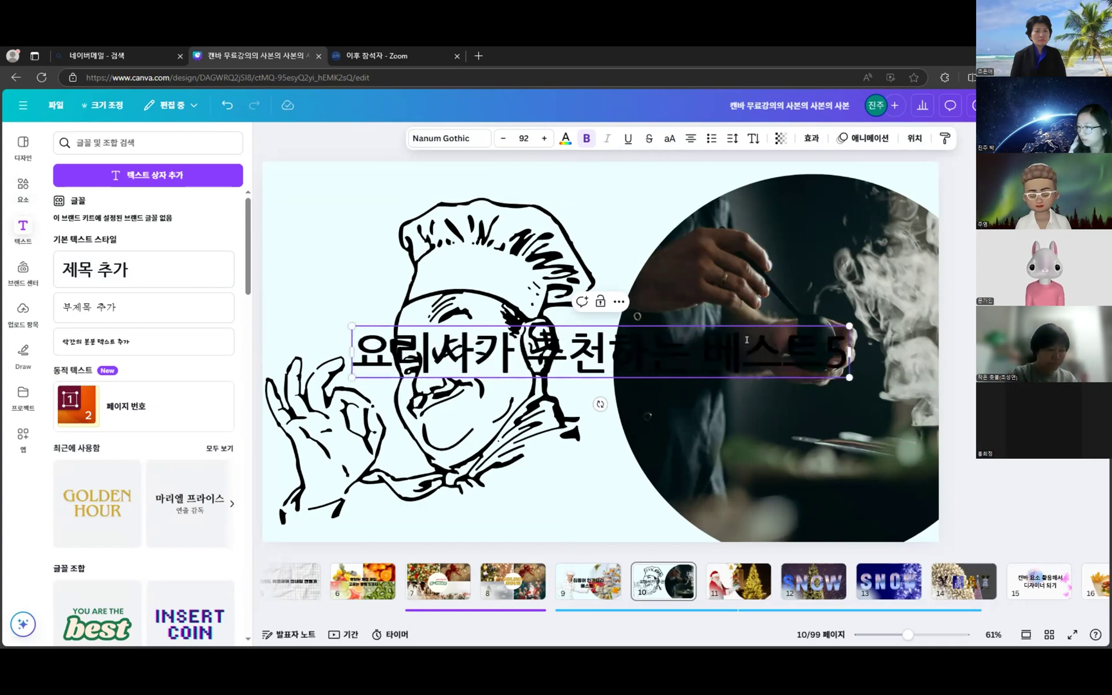
pyautogui.click(703, 350)
pyautogui.write('음식')
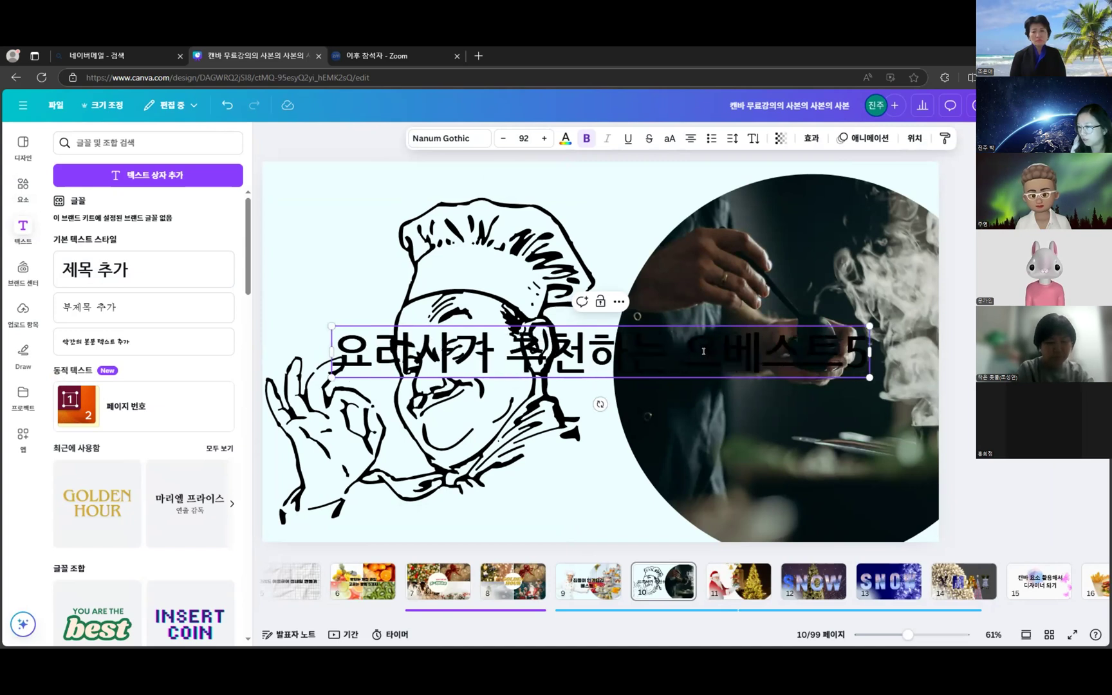
pyautogui.click(662, 356)
pyautogui.press('Return')
# - Reposition the title and chef drawing, and enlarge the circular cooking photo
pyautogui.moveTo(623, 343); pyautogui.dragTo(630, 329)
pyautogui.moveTo(523, 229); pyautogui.dragTo(454, 249)
pyautogui.click(686, 323)
pyautogui.moveTo(687, 323); pyautogui.dragTo(687, 329)
pyautogui.moveTo(433, 271); pyautogui.dragTo(442, 255)
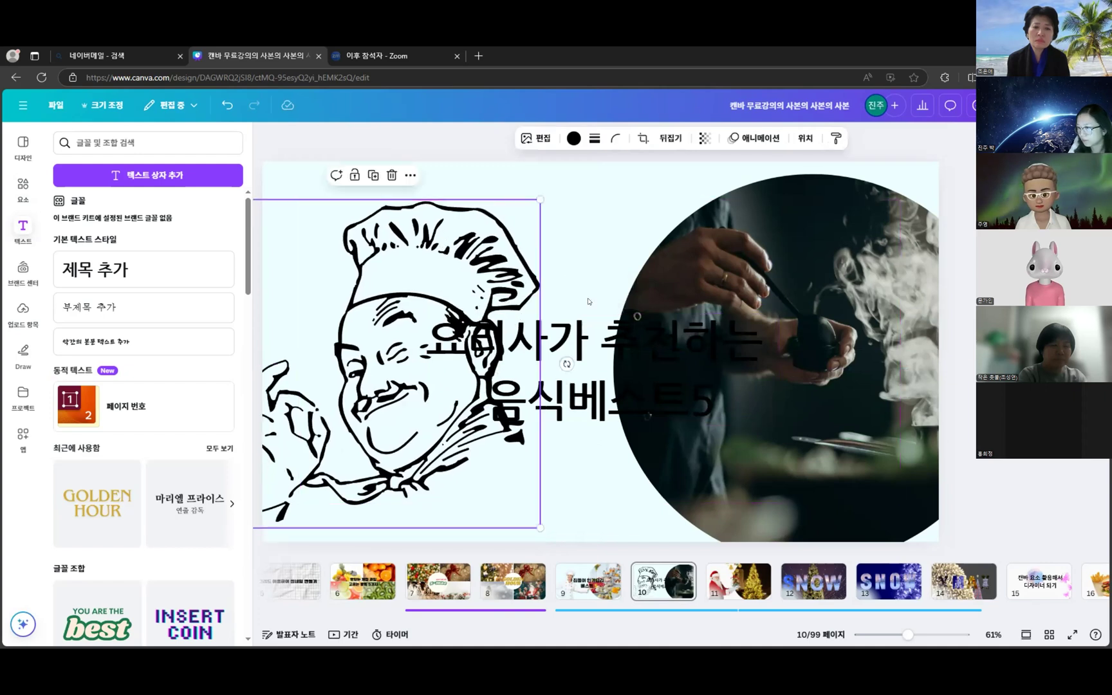
pyautogui.click(630, 361)
pyautogui.click(932, 286)
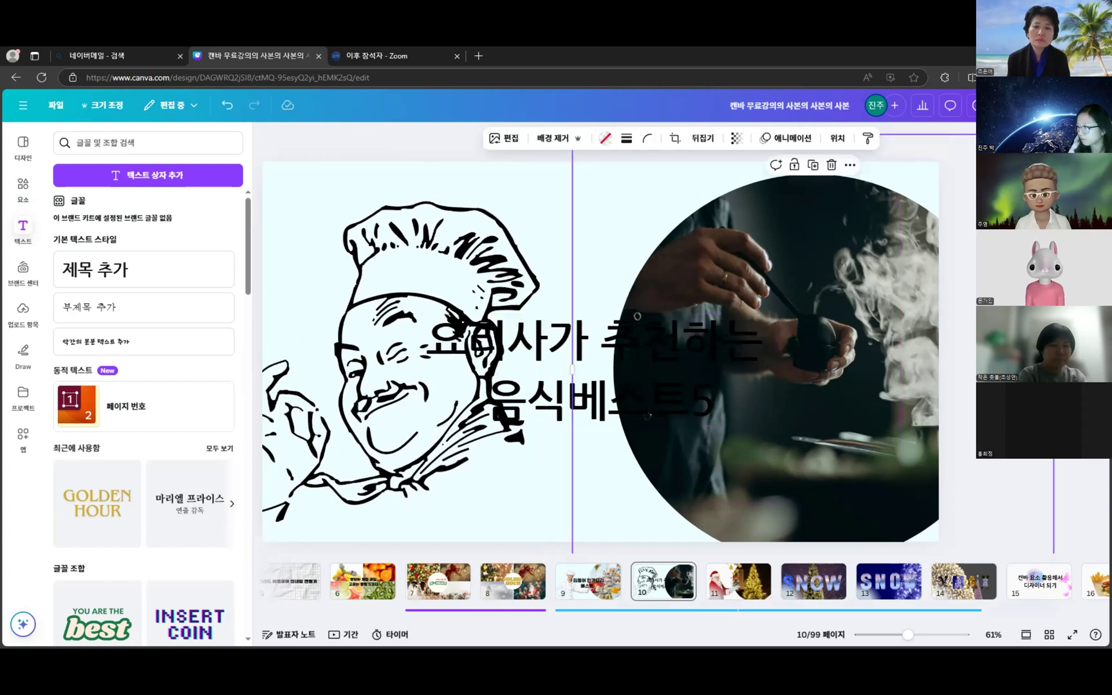
pyautogui.moveTo(572, 369); pyautogui.dragTo(565, 351)
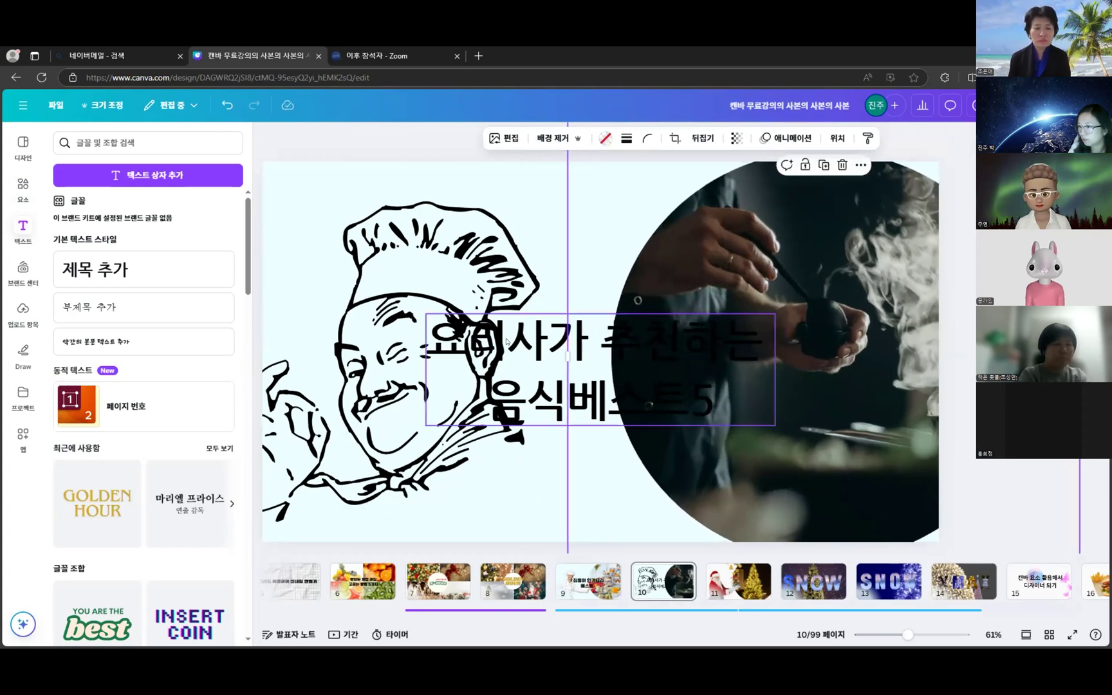
pyautogui.click(580, 376)
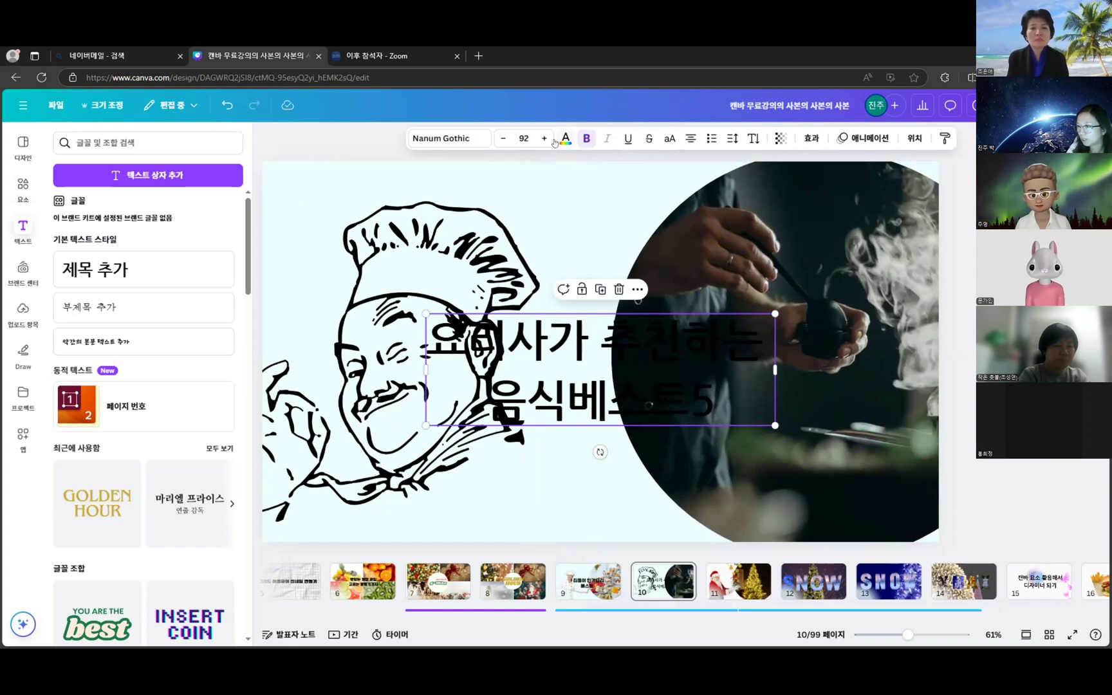
pyautogui.click(563, 139)
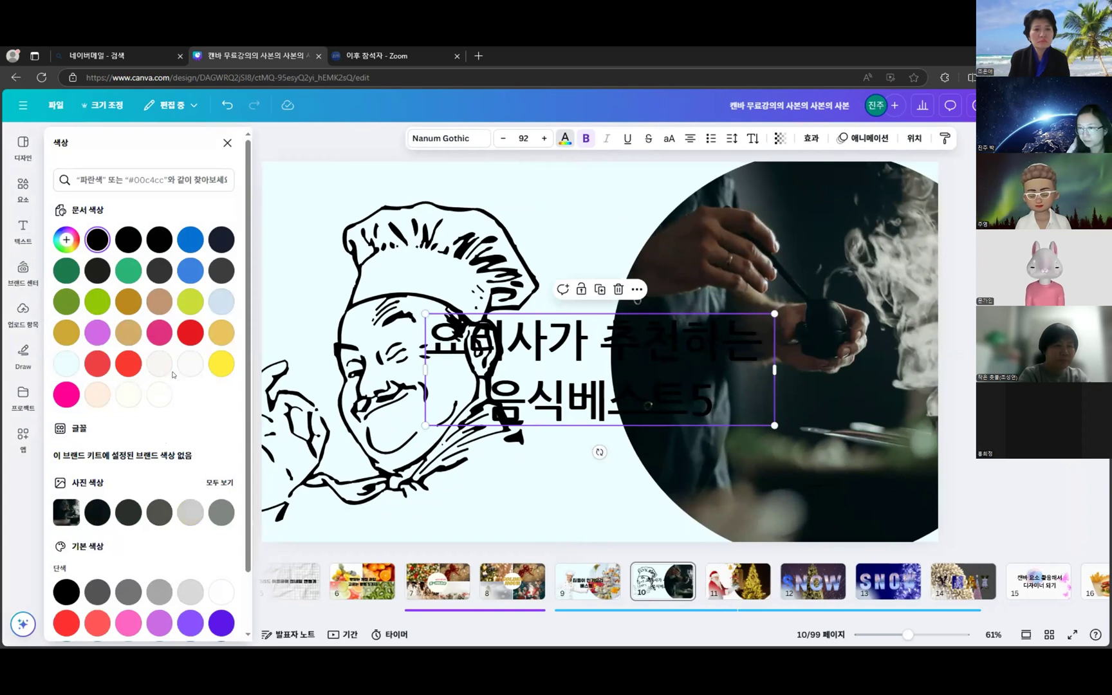
# - After trying blues and green, make the title text light grey from the photo colours
pyautogui.click(191, 271)
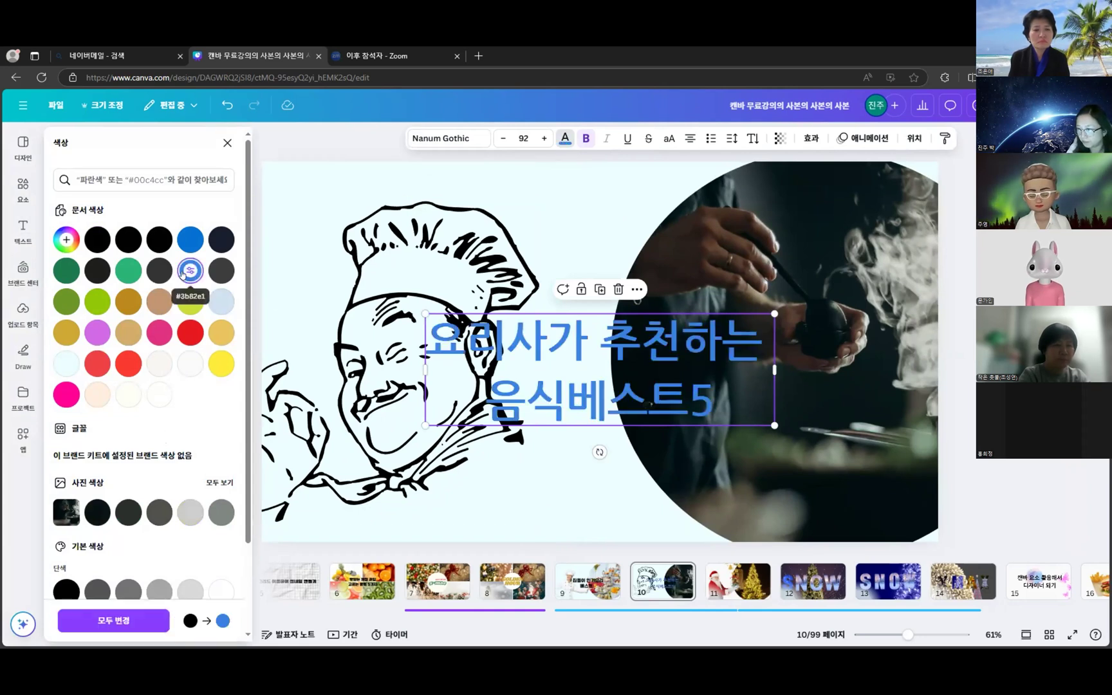
pyautogui.click(190, 239)
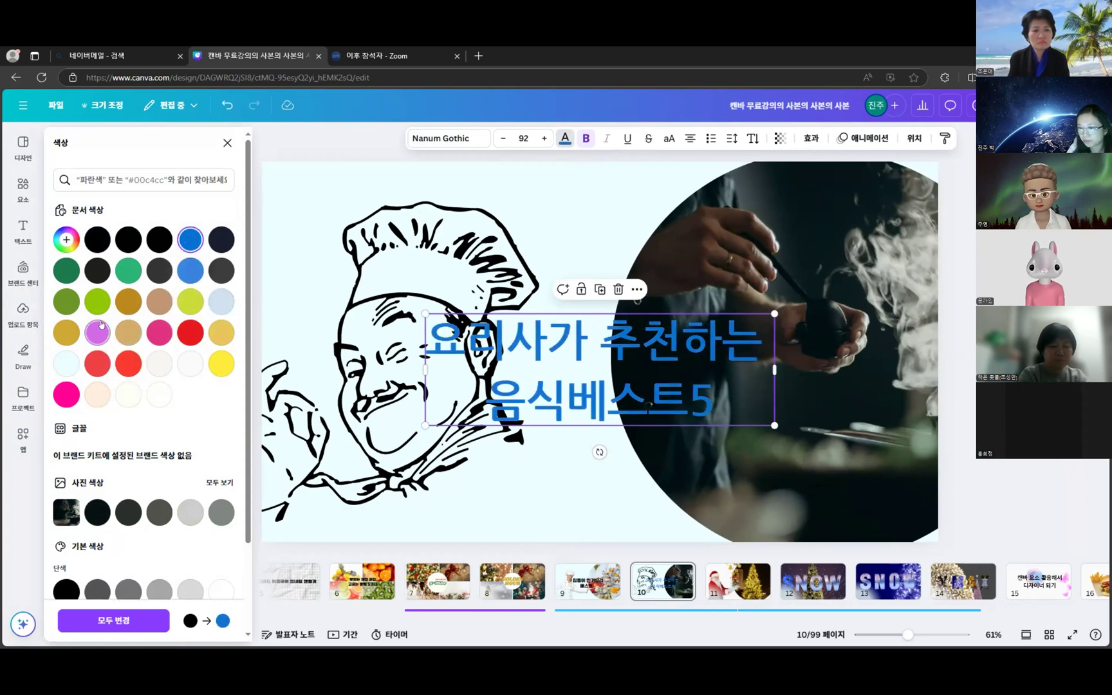
pyautogui.click(120, 271)
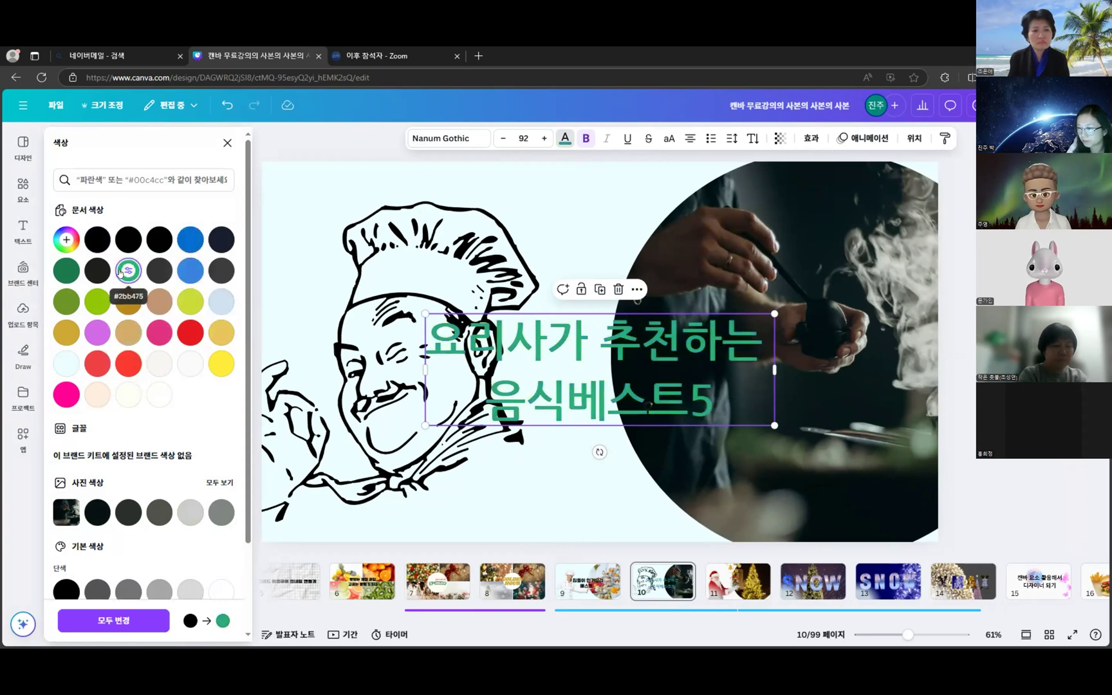
pyautogui.click(191, 239)
pyautogui.click(190, 513)
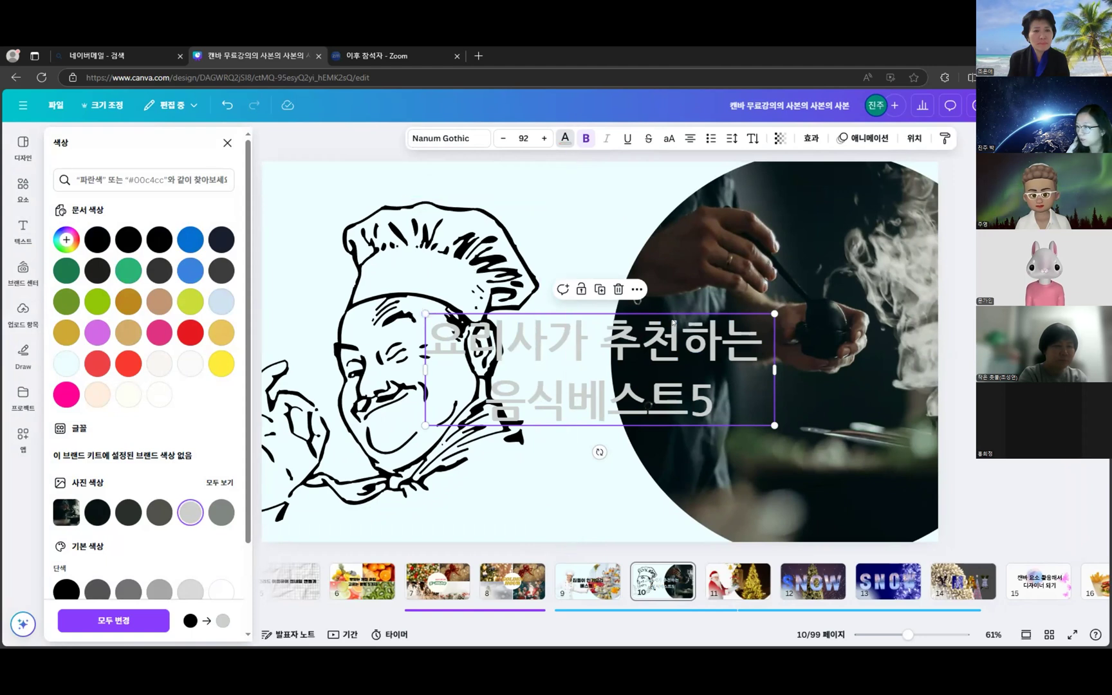
pyautogui.click(647, 335)
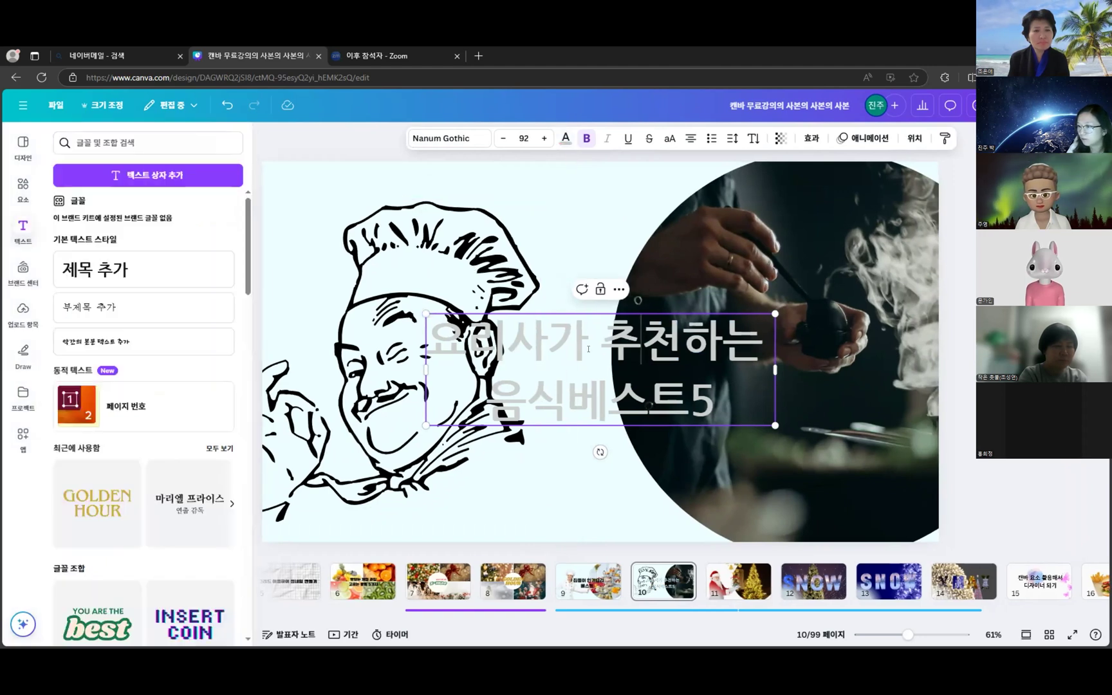
pyautogui.tripleClick(509, 338)
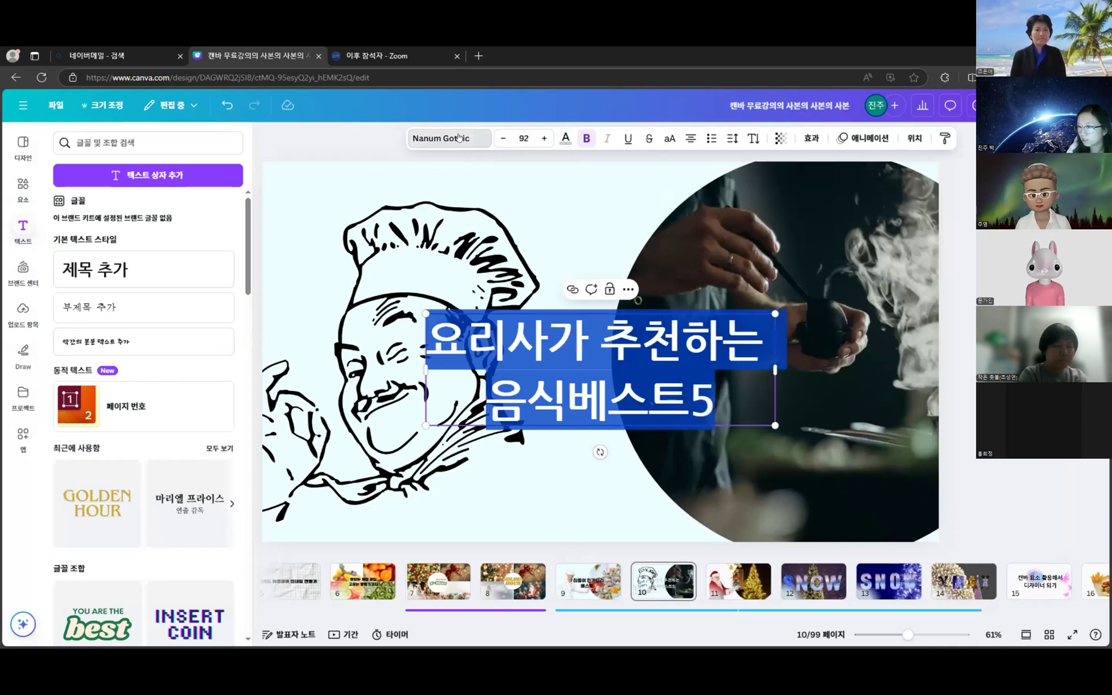
# - Switch the title font to 210 네버랜드, after briefly trying Black Han Sans
pyautogui.click(459, 137)
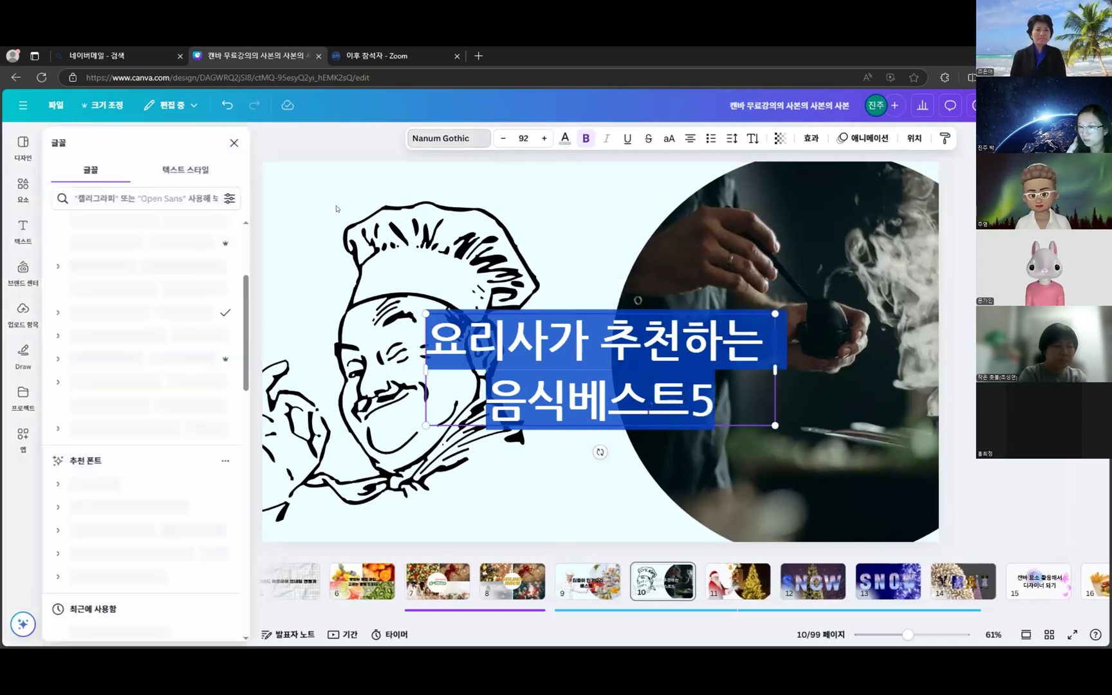
pyautogui.scroll(3, 203, 312)
pyautogui.click(193, 301)
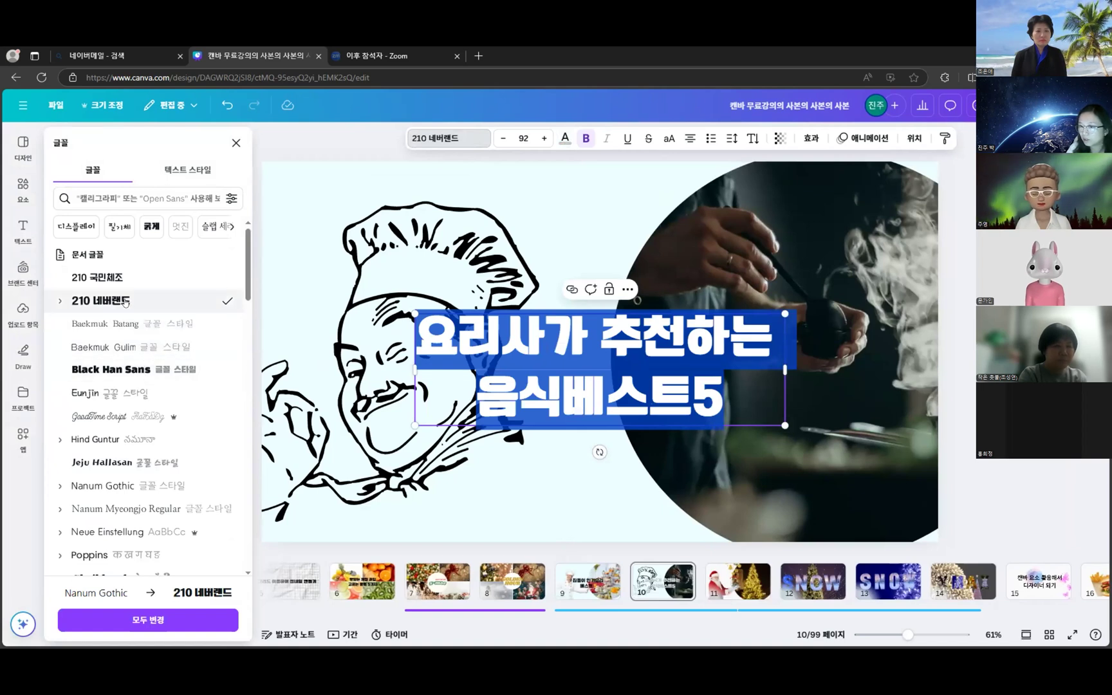
pyautogui.click(110, 370)
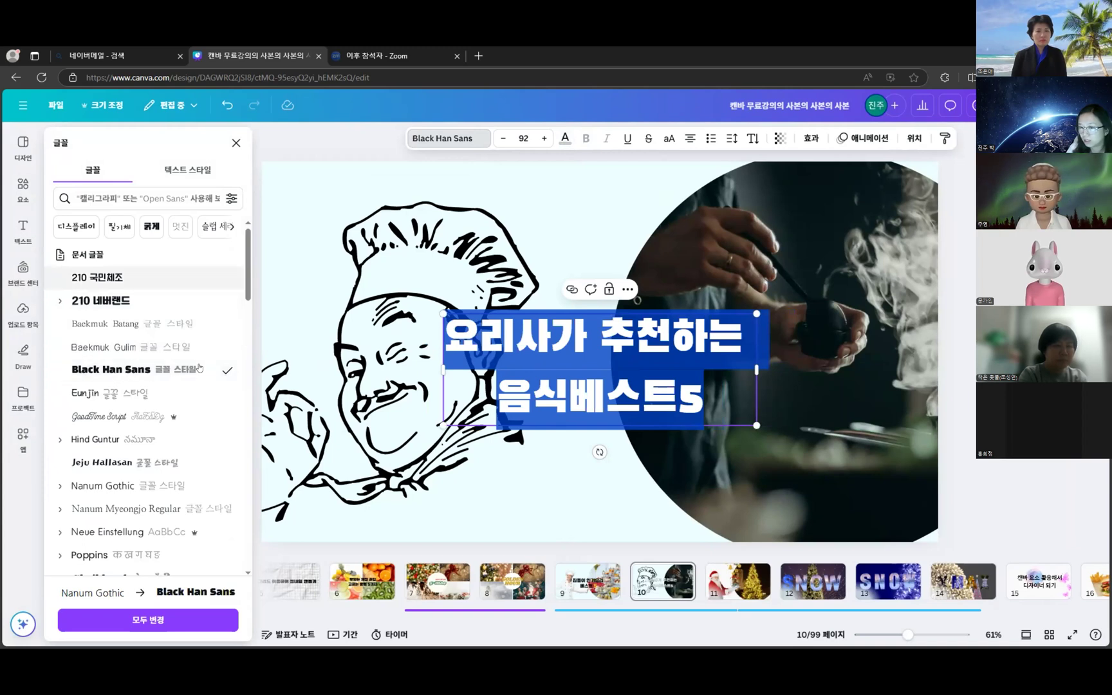
pyautogui.scroll(-3, 178, 396)
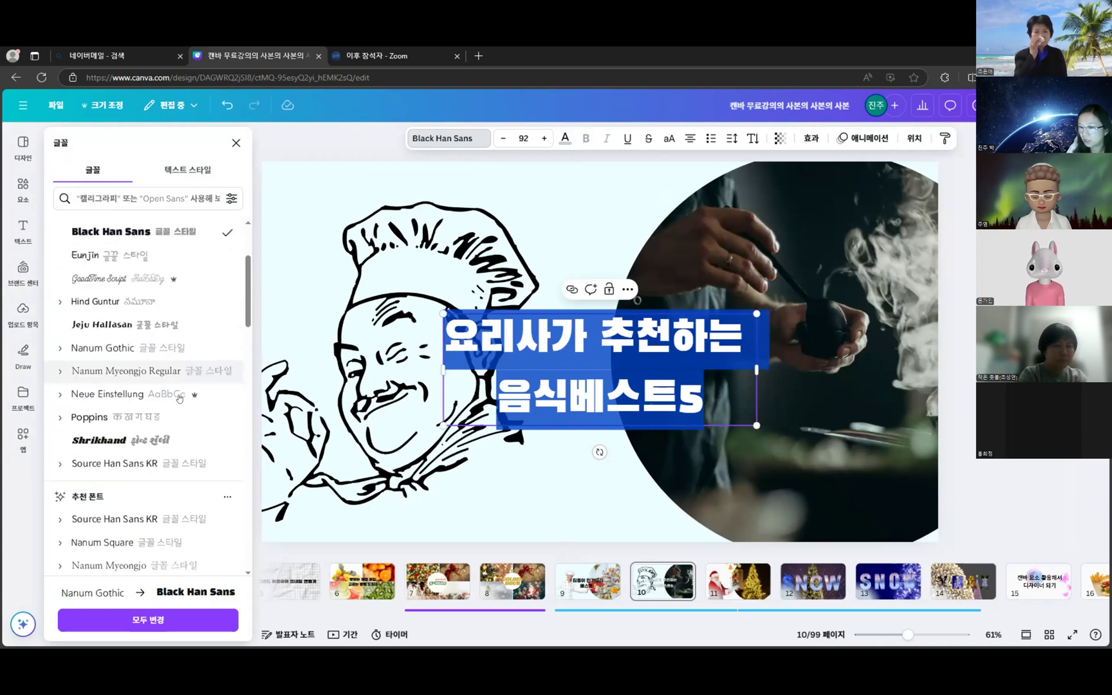
pyautogui.scroll(3, 155, 322)
pyautogui.click(153, 302)
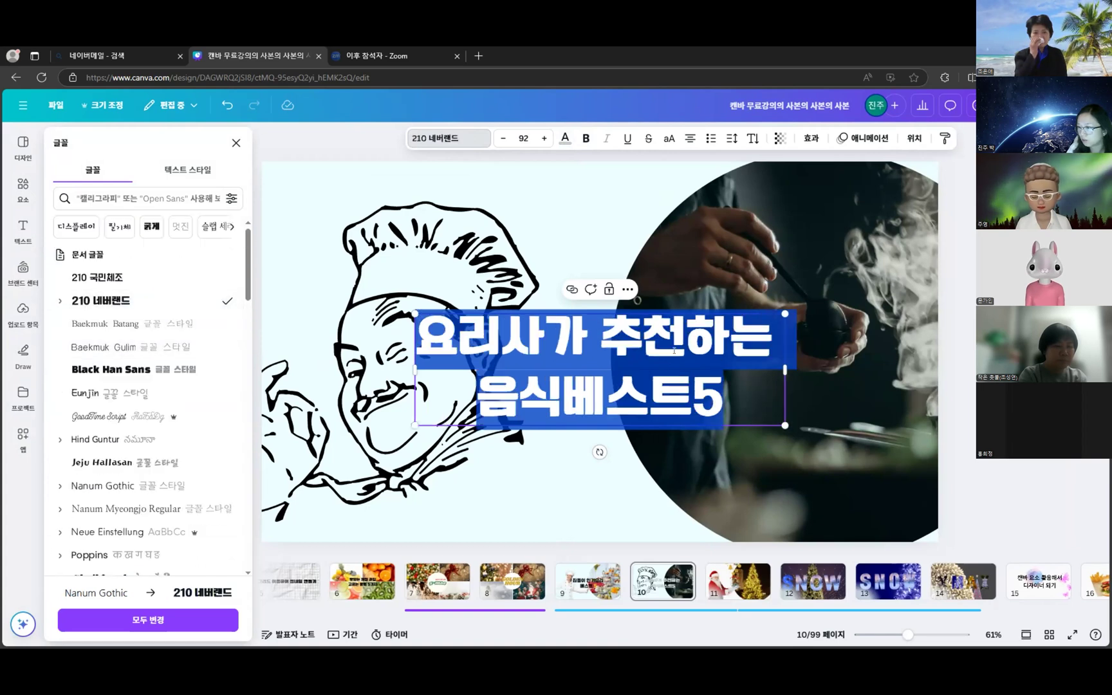
pyautogui.press('Escape')
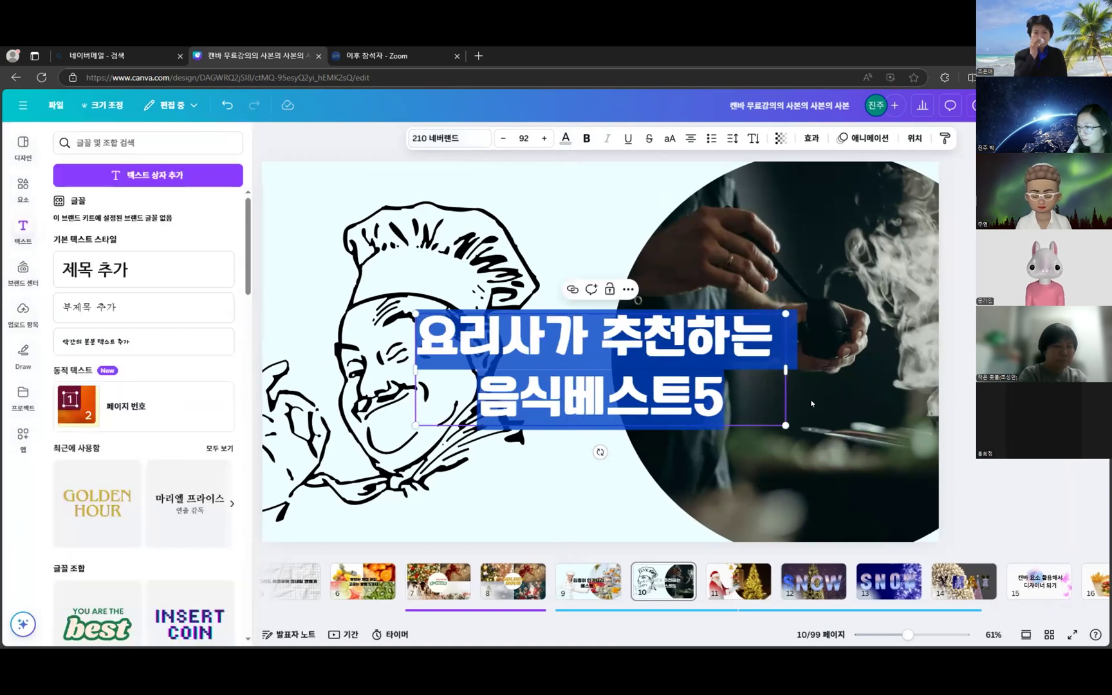
pyautogui.click(969, 453)
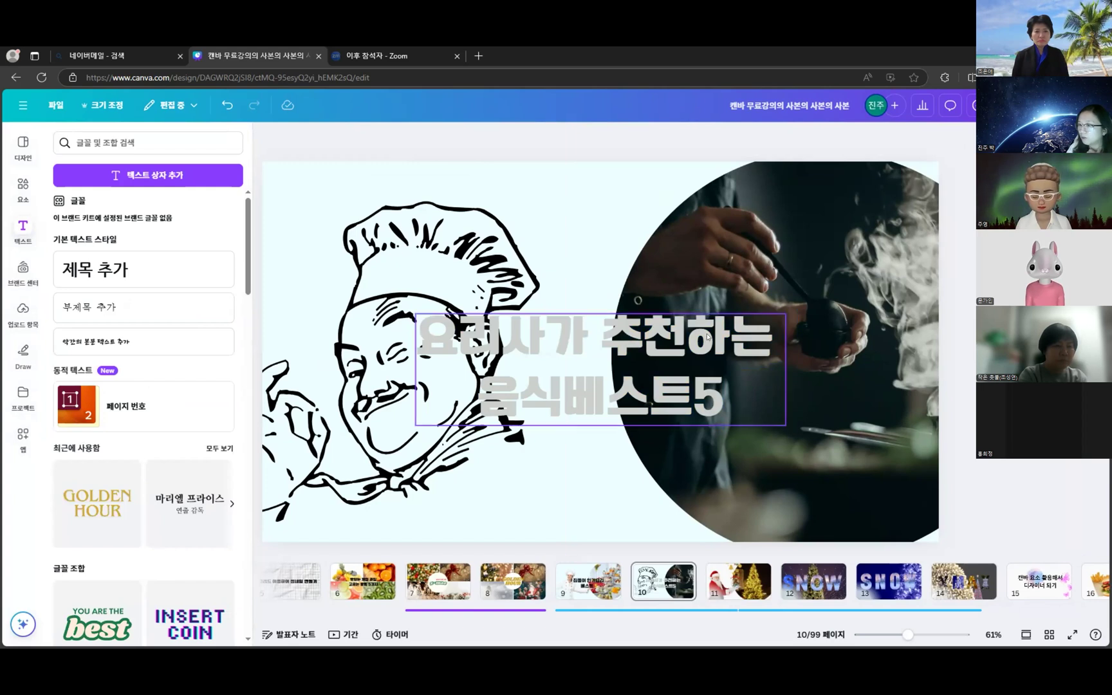
pyautogui.click(515, 337)
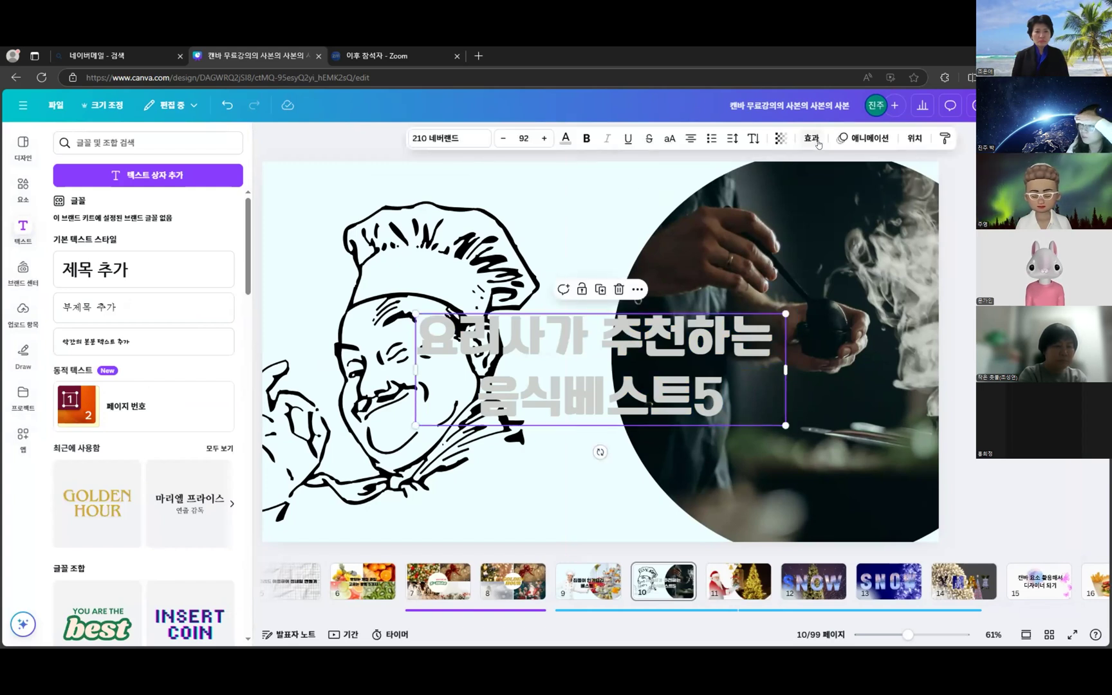
# - Apply an Outline effect at thickness 103 with a blue outline colour to the title
pyautogui.click(813, 139)
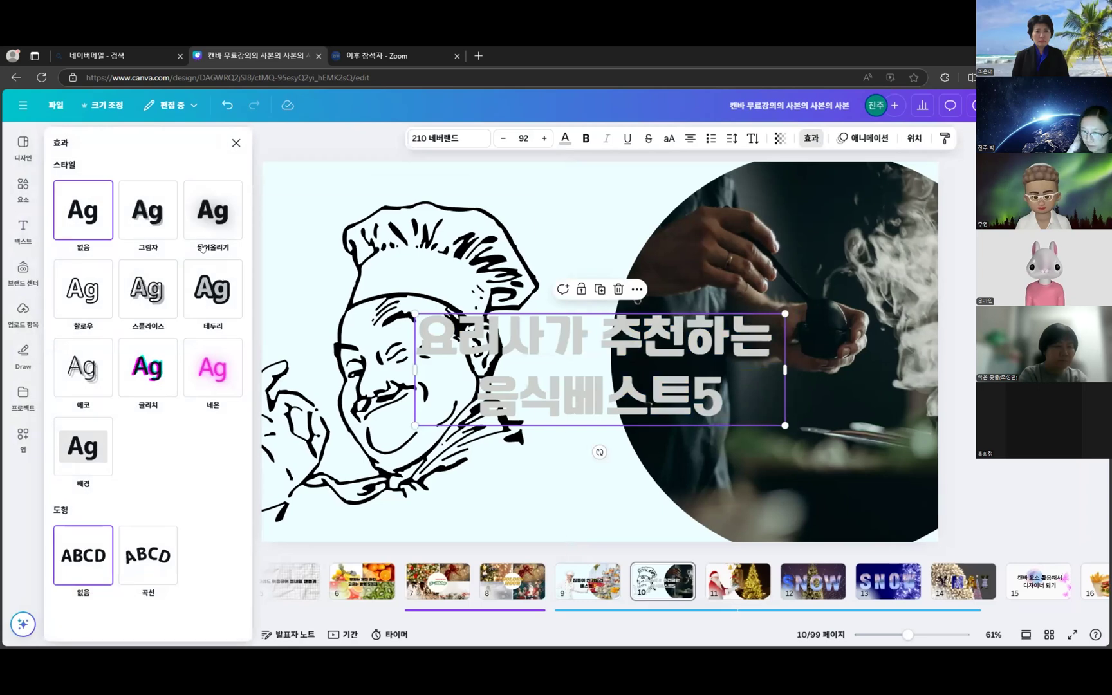
pyautogui.click(219, 288)
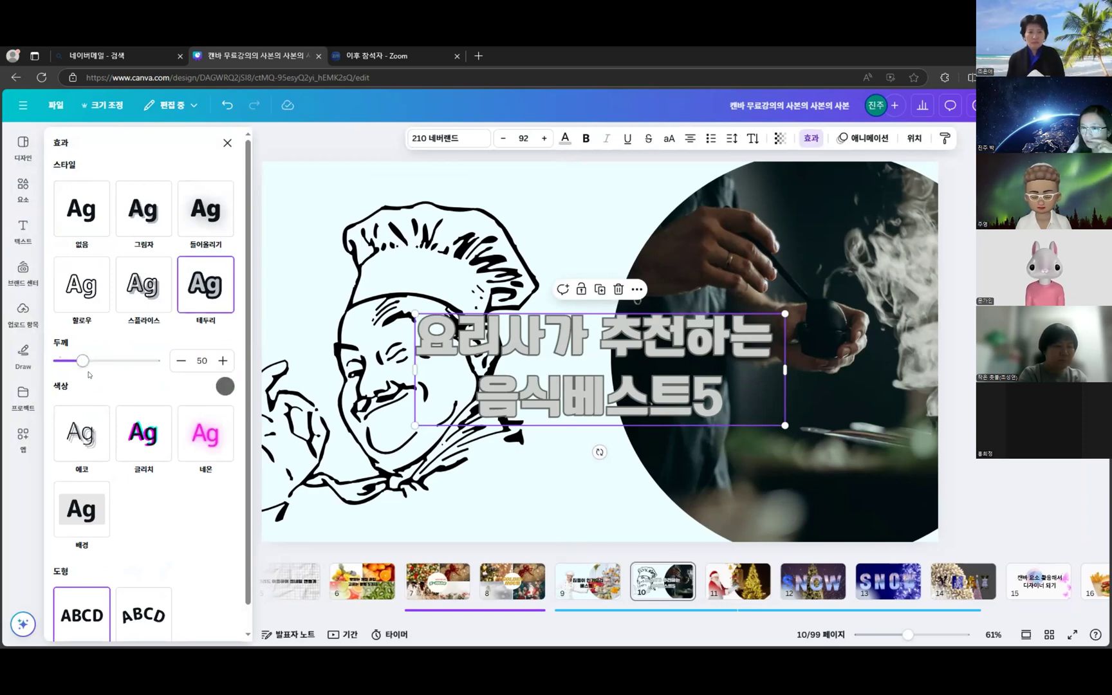
pyautogui.moveTo(88, 368)
pyautogui.mouseDown()
pyautogui.moveTo(130, 371)
pyautogui.moveTo(80, 374)
pyautogui.moveTo(107, 375)
pyautogui.mouseUp()
pyautogui.click(224, 387)
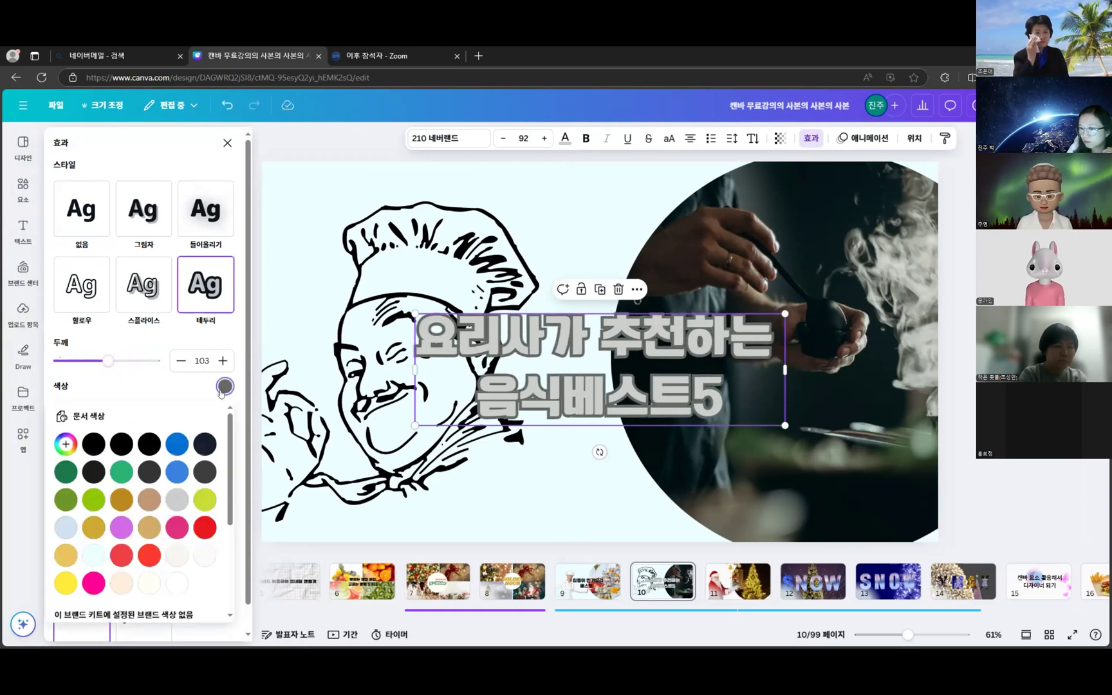
pyautogui.scroll(-1, 177, 509)
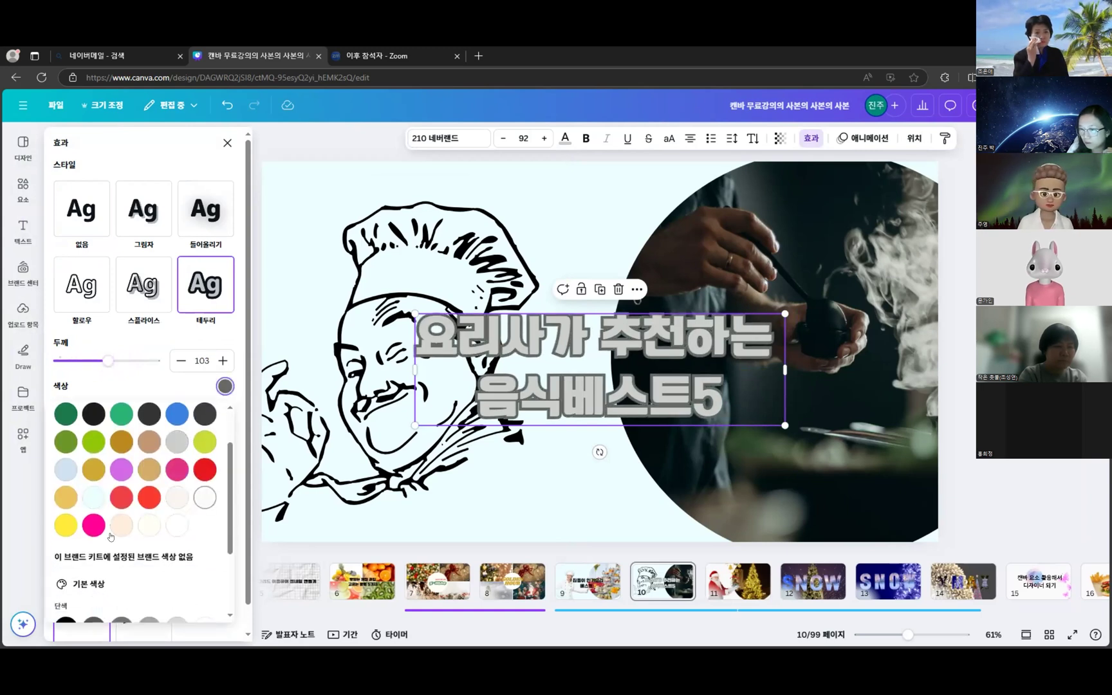
pyautogui.click(118, 526)
pyautogui.click(98, 532)
pyautogui.click(200, 422)
pyautogui.click(176, 417)
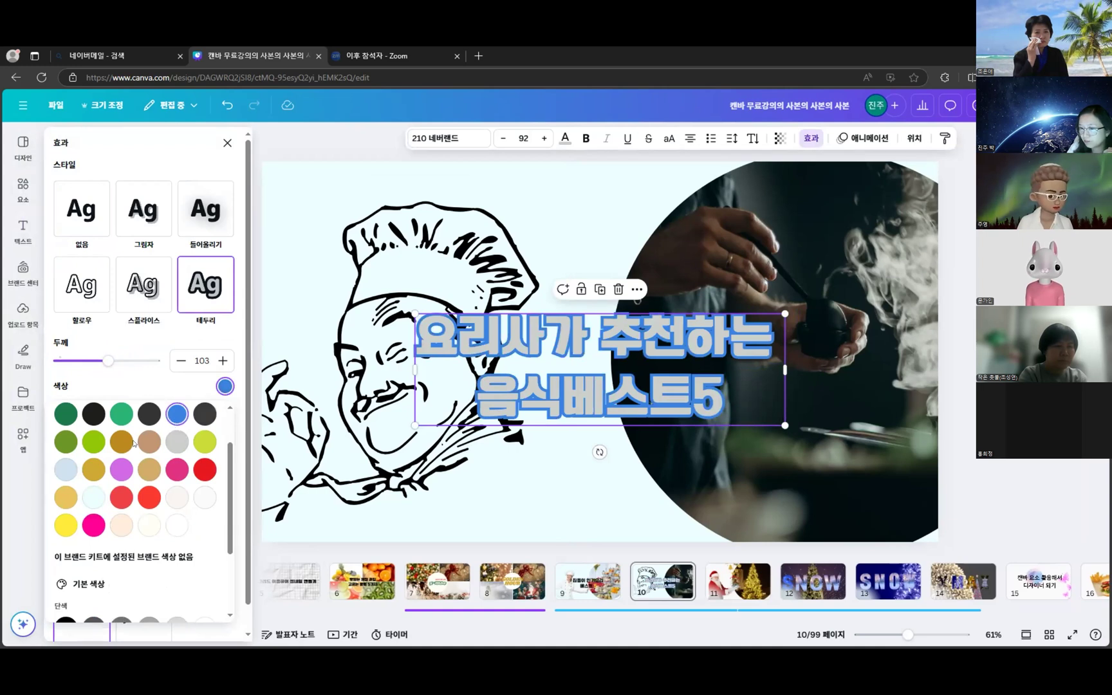
pyautogui.click(959, 388)
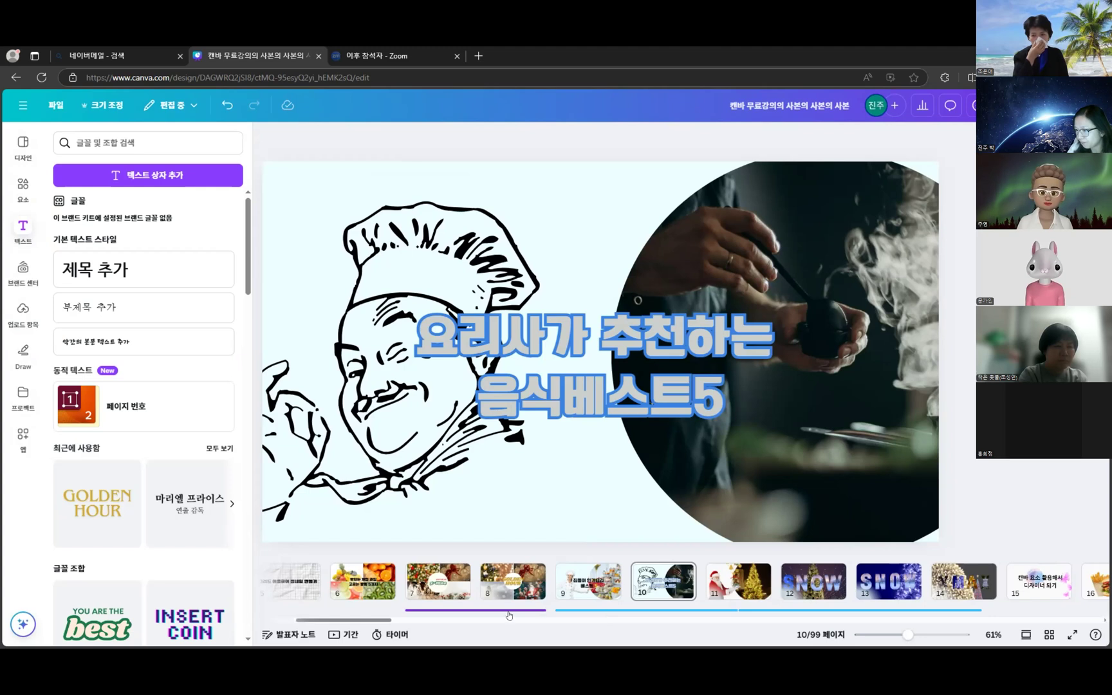
# - Go to page 11, the Santa and Christmas tree slide, and present it full screen
pyautogui.moveTo(383, 620); pyautogui.dragTo(401, 620)
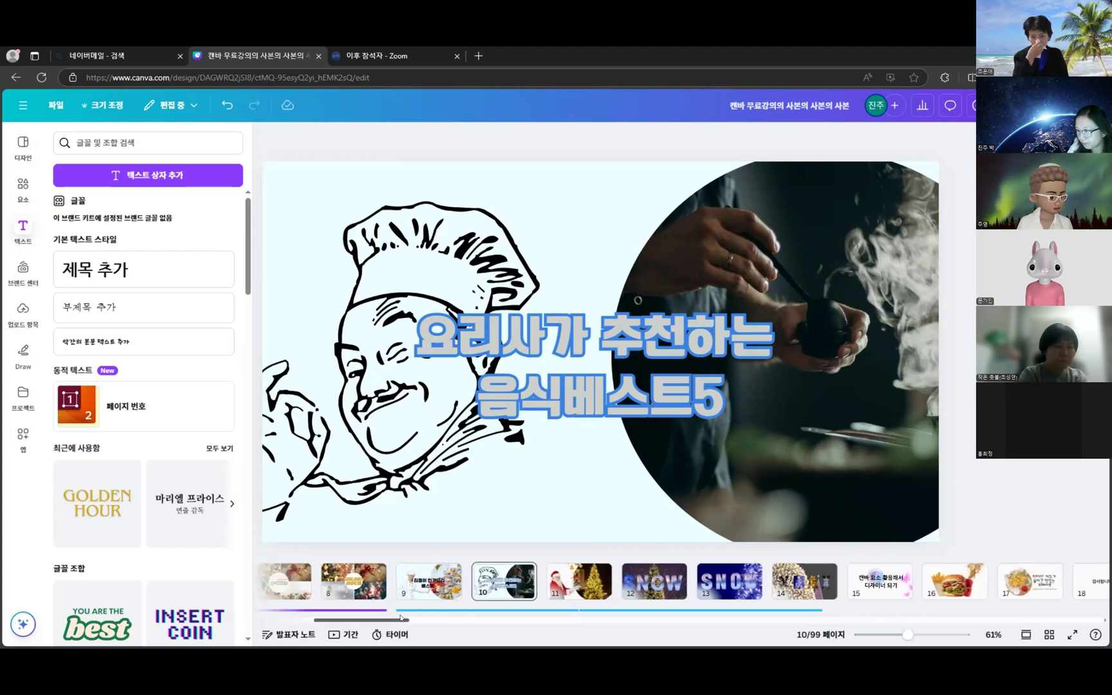
pyautogui.click(591, 591)
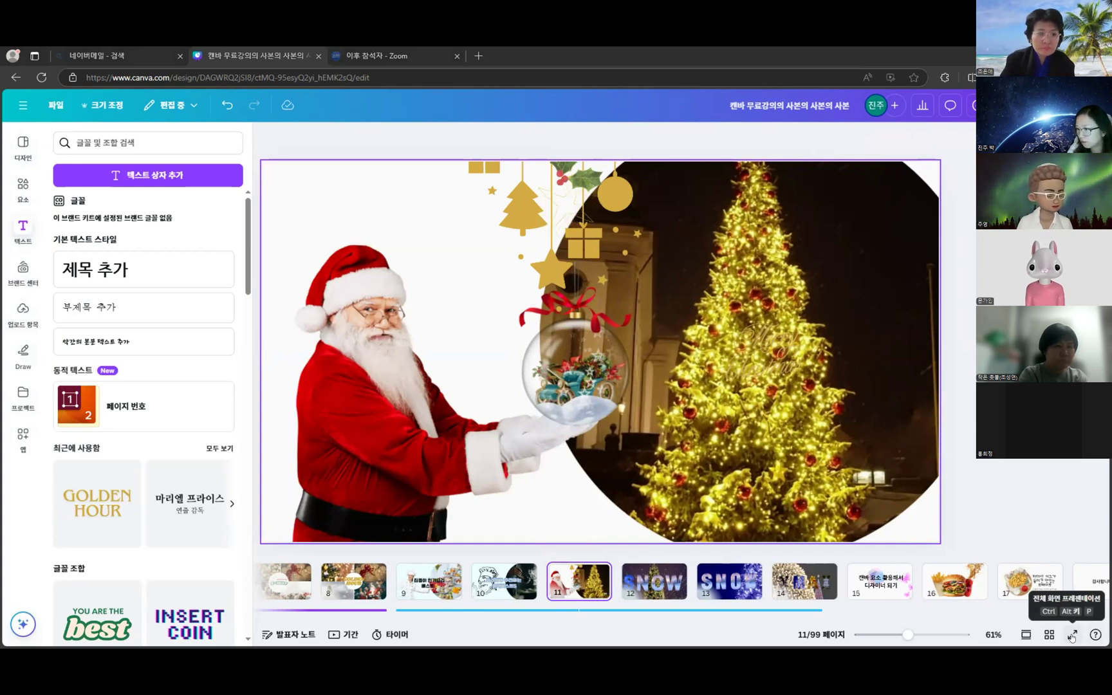
pyautogui.click(1072, 636)
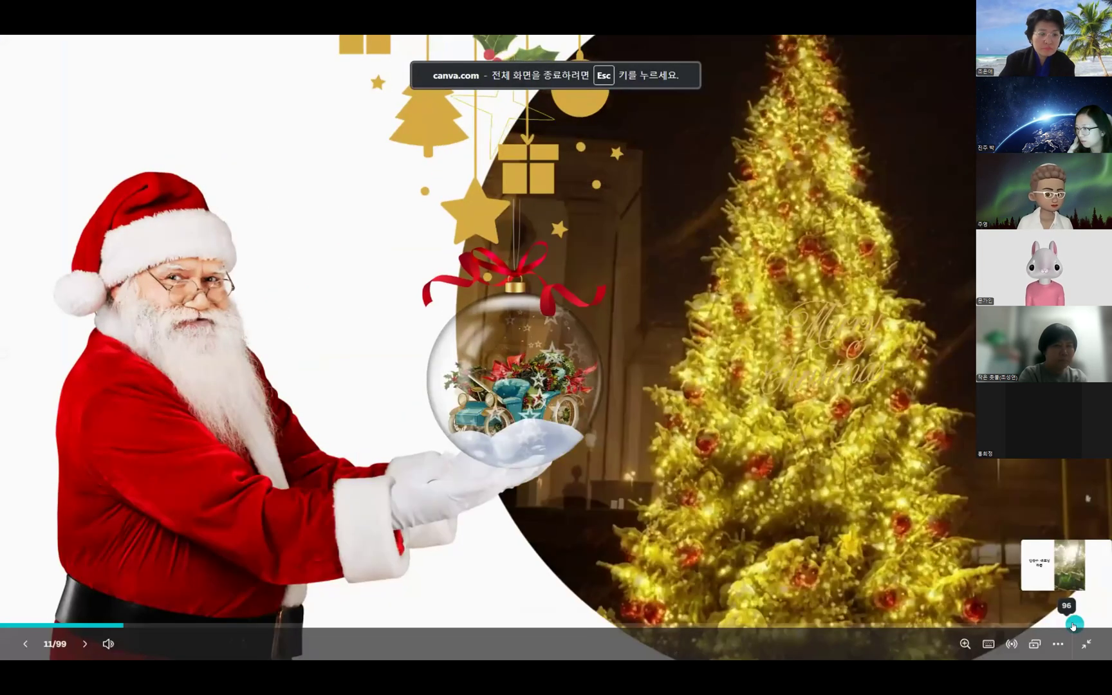
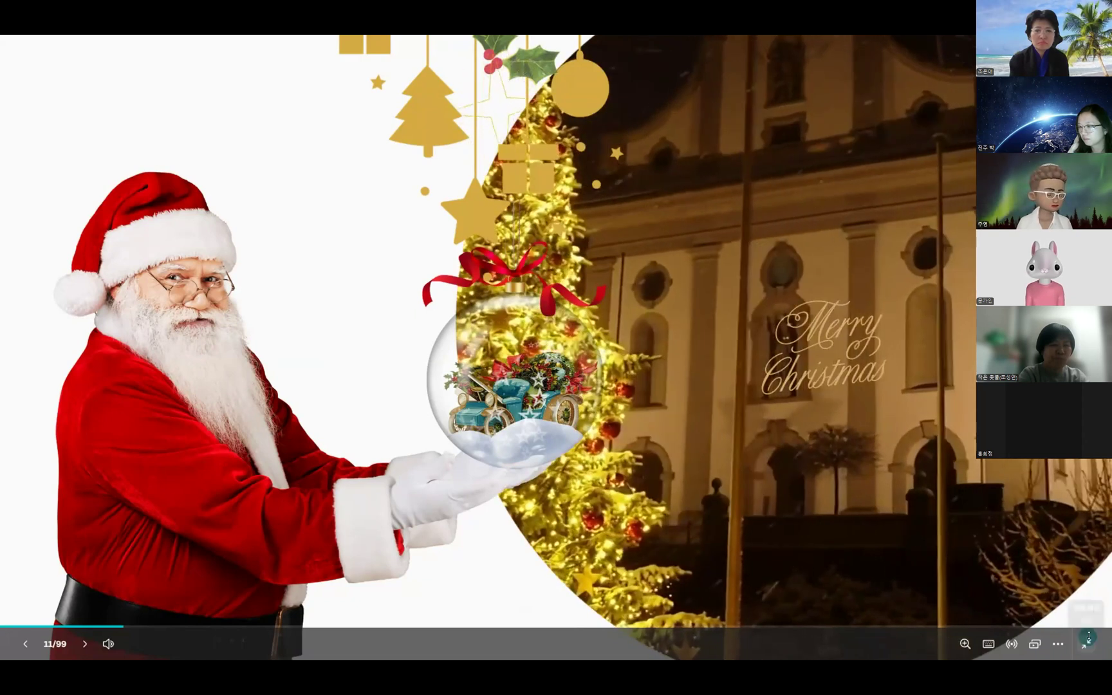
# - Exit the slideshow and add a blank page 12 after the Santa-and-tree slide
pyautogui.click(1086, 643)
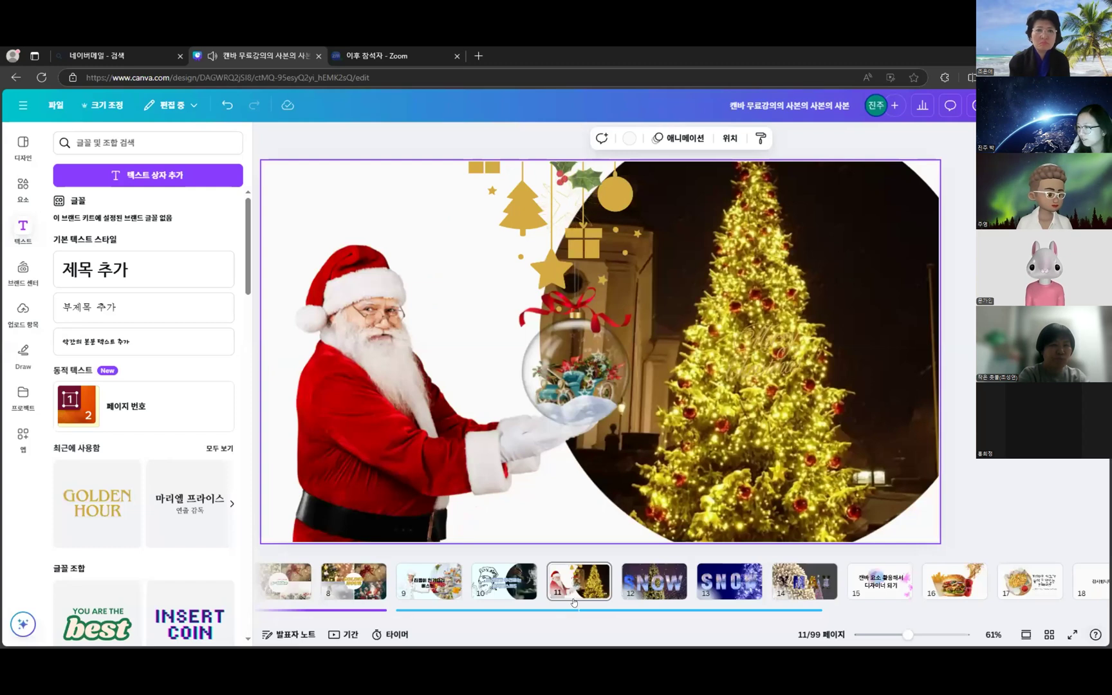
pyautogui.moveTo(616, 579)
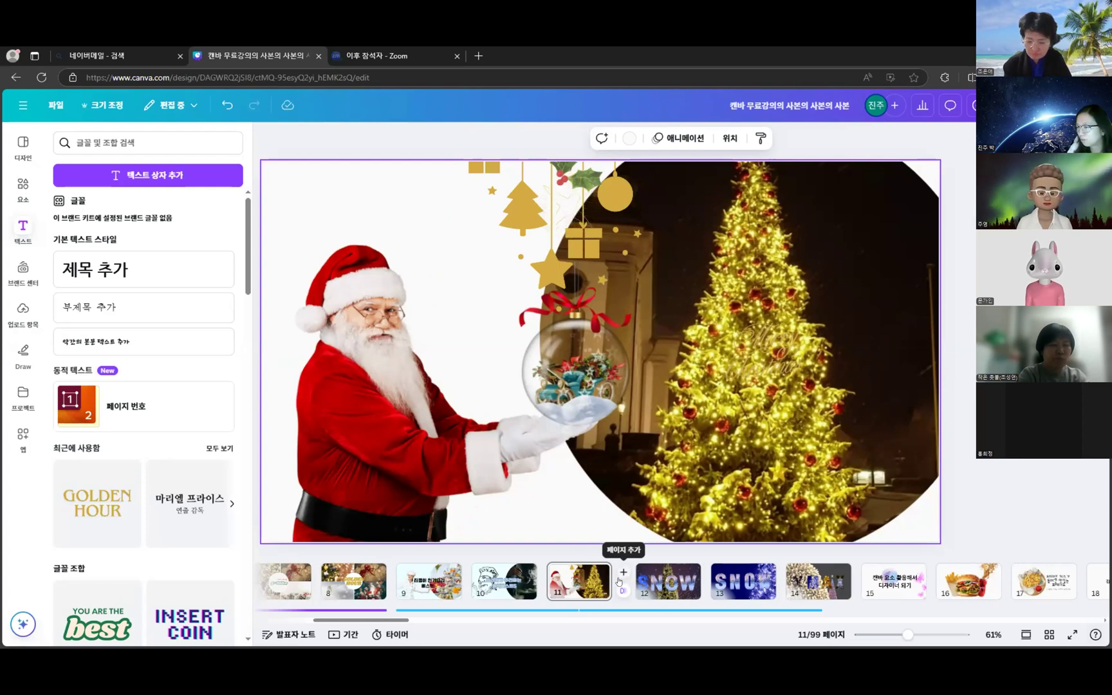
pyautogui.click(623, 572)
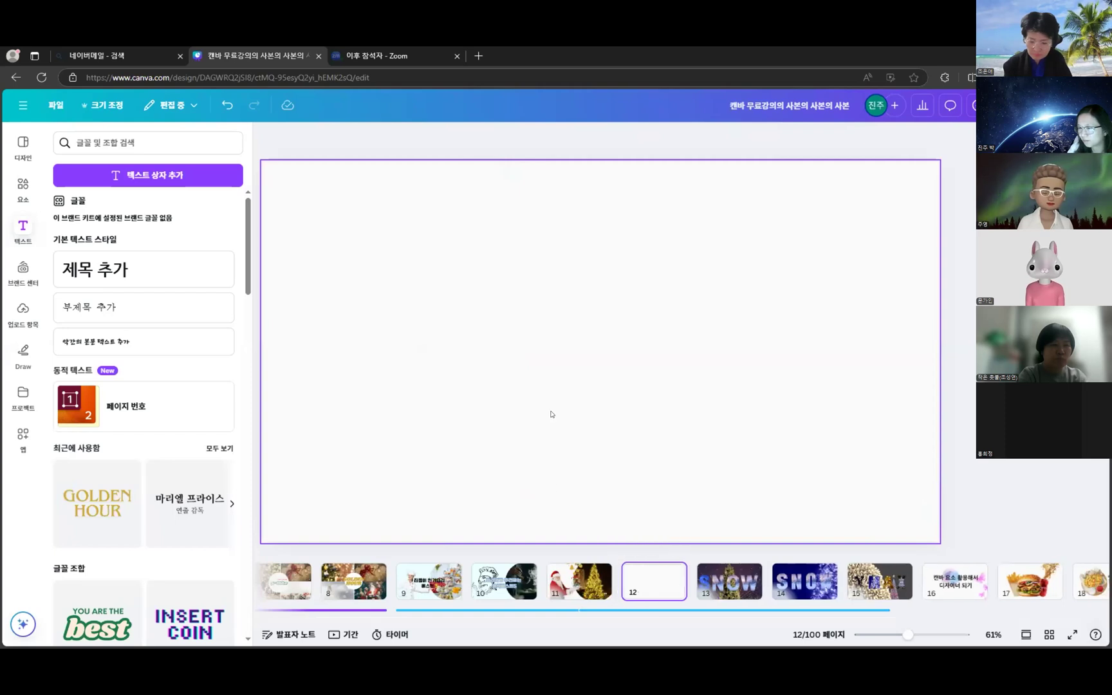
# - Add a circle frame from Elements and enlarge it to fill the right half of page 12
pyautogui.click(26, 192)
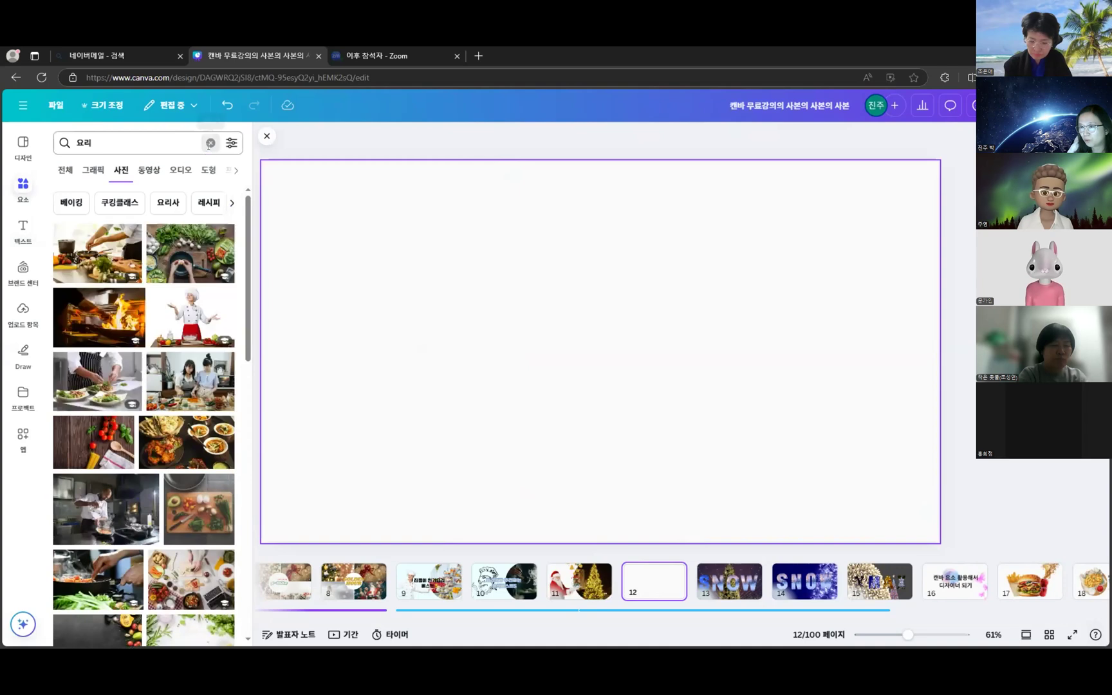
pyautogui.click(211, 142)
pyautogui.scroll(3, 200, 358)
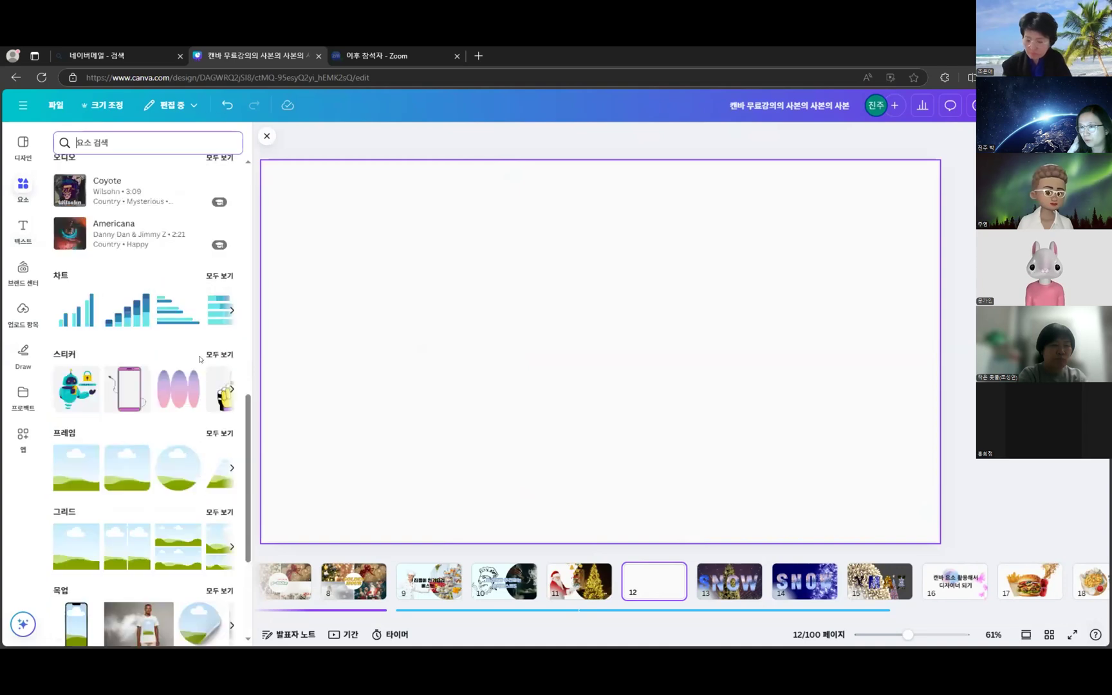
pyautogui.click(179, 468)
pyautogui.moveTo(641, 309); pyautogui.dragTo(762, 320)
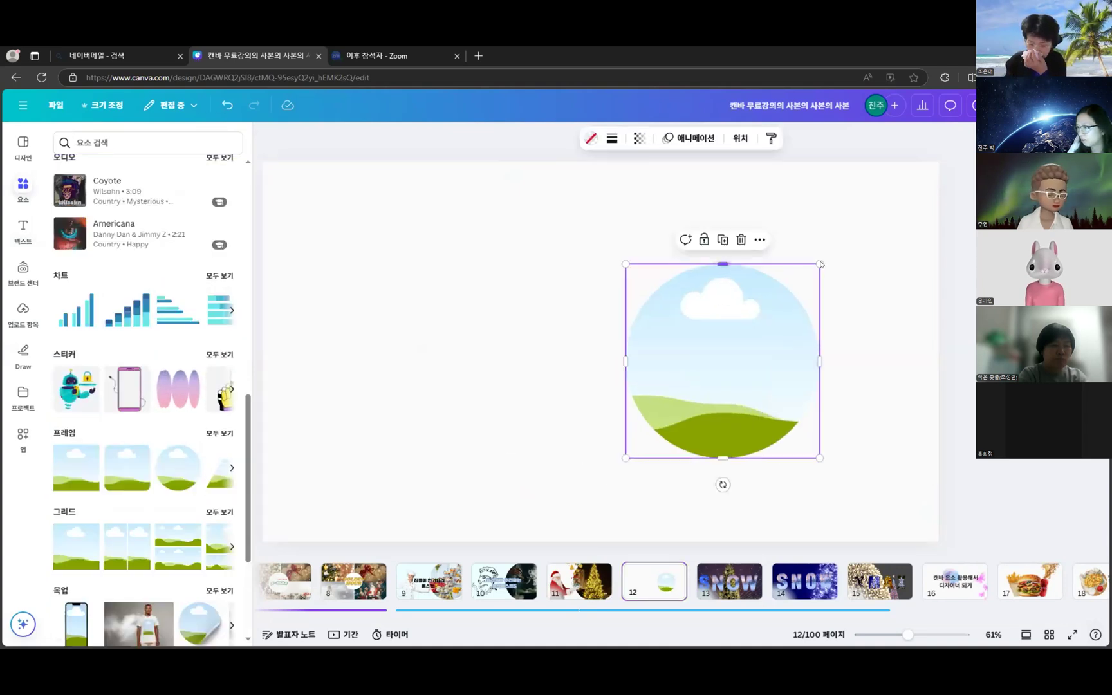
pyautogui.moveTo(820, 264); pyautogui.dragTo(951, 149)
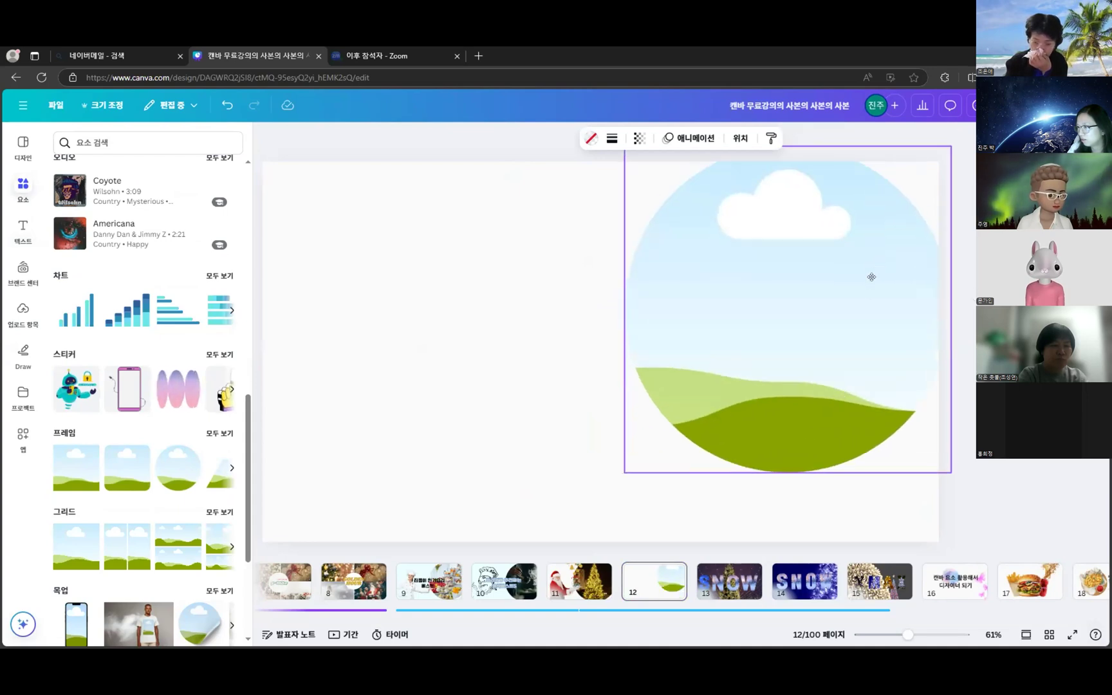
pyautogui.moveTo(869, 275); pyautogui.dragTo(839, 328)
pyautogui.moveTo(900, 228); pyautogui.dragTo(949, 161)
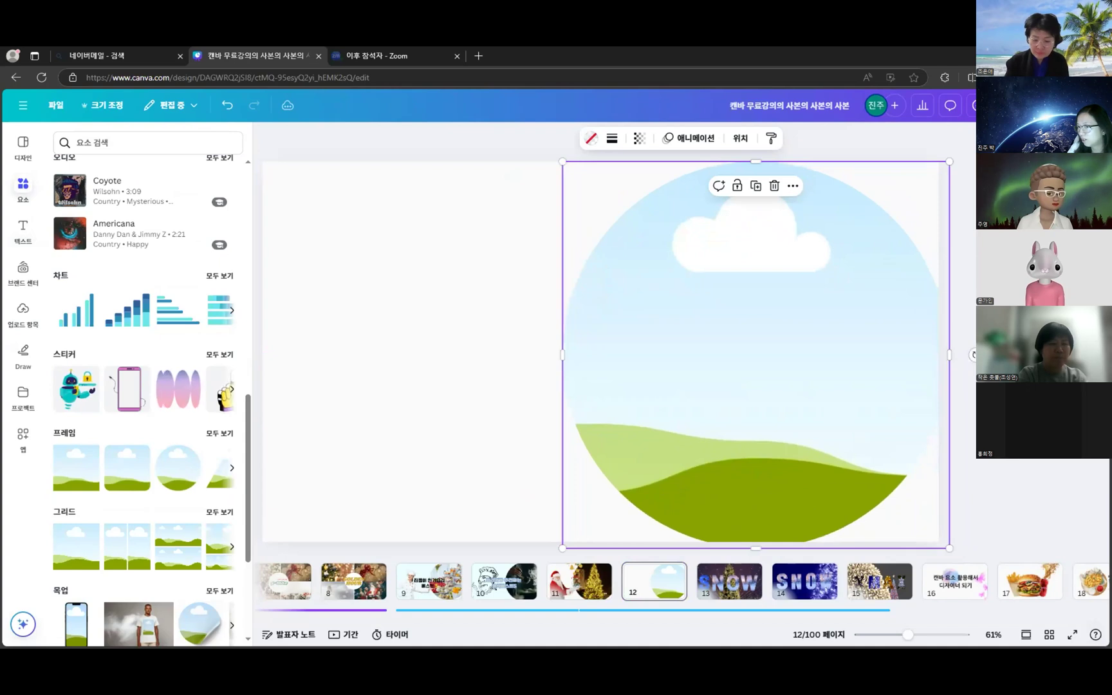
pyautogui.press('Escape')
pyautogui.click(106, 136)
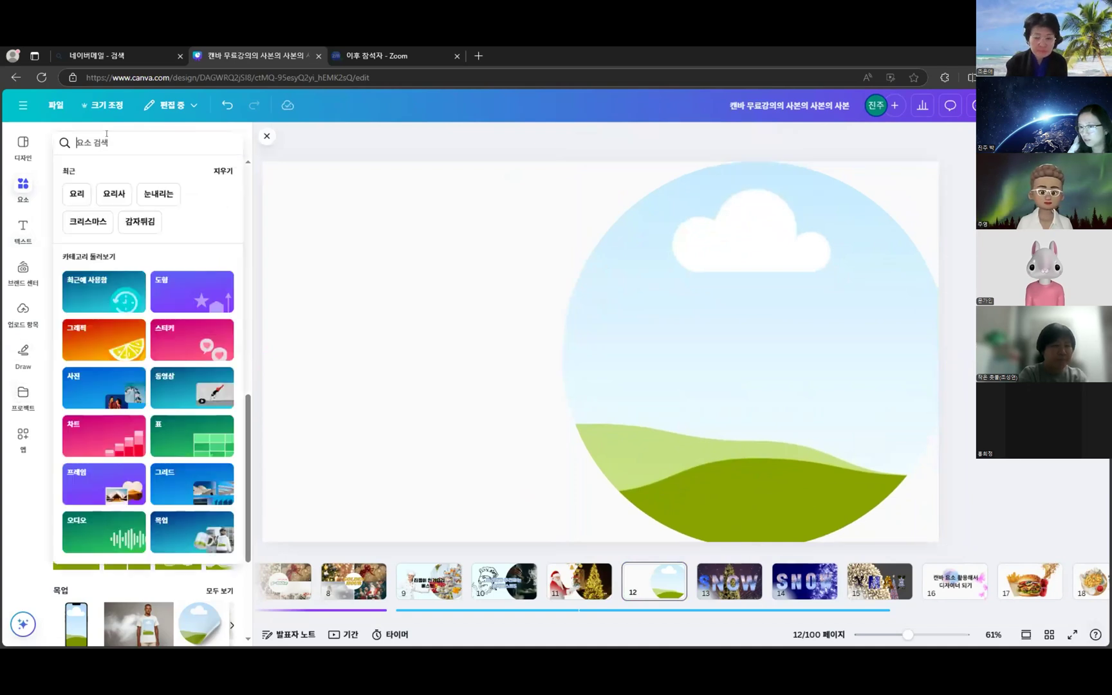
# - Search elements for 크리스마스 and browse the Christmas 그래픽 results
pyautogui.write('크리스마스')
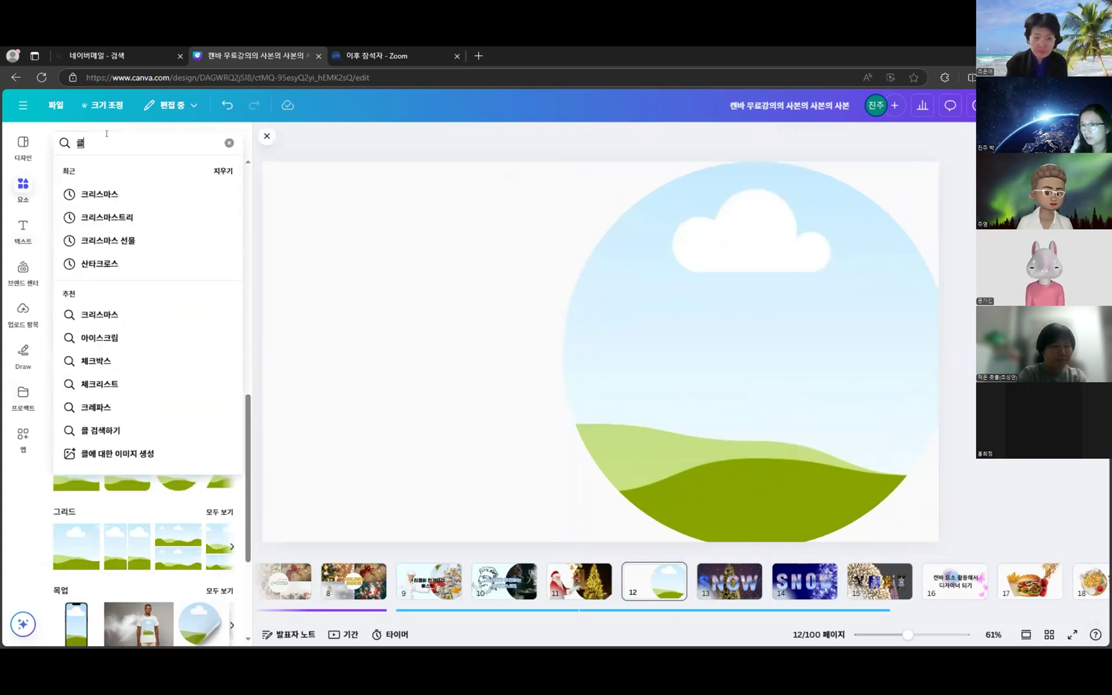
pyautogui.press('Return')
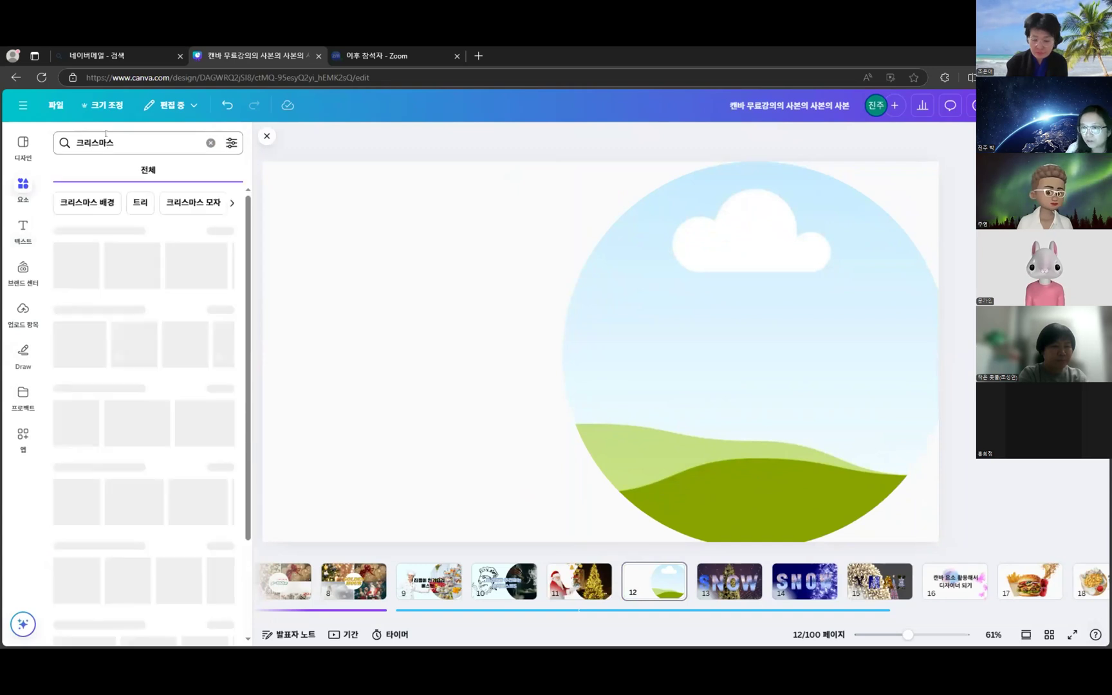
pyautogui.click(87, 174)
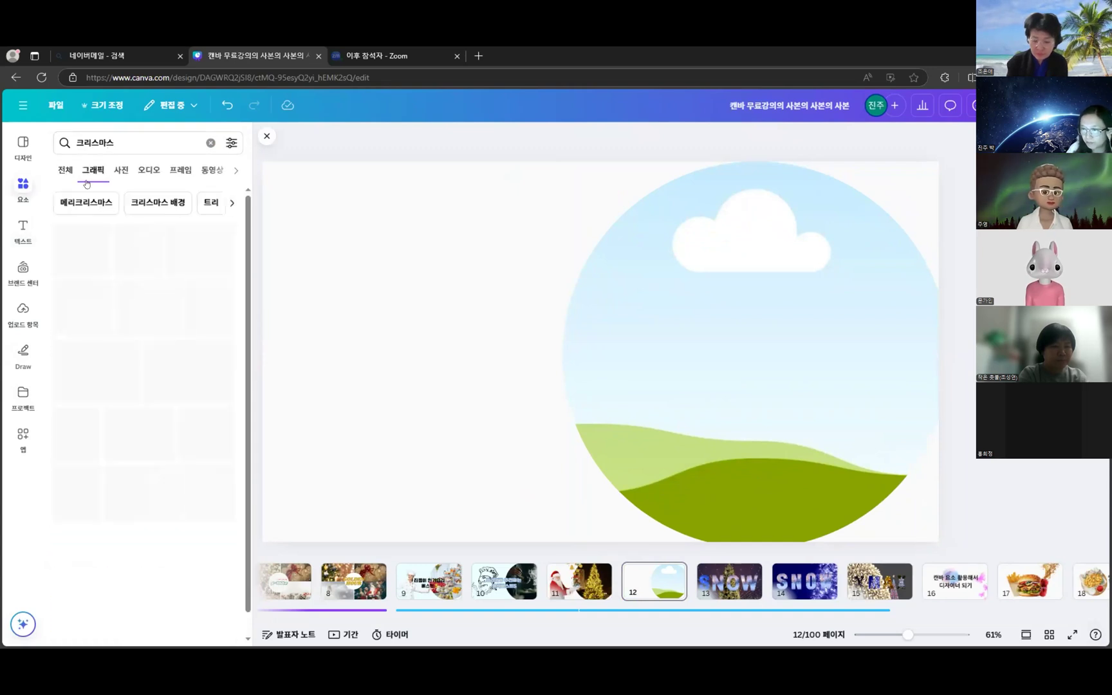
pyautogui.scroll(-10, 208, 430)
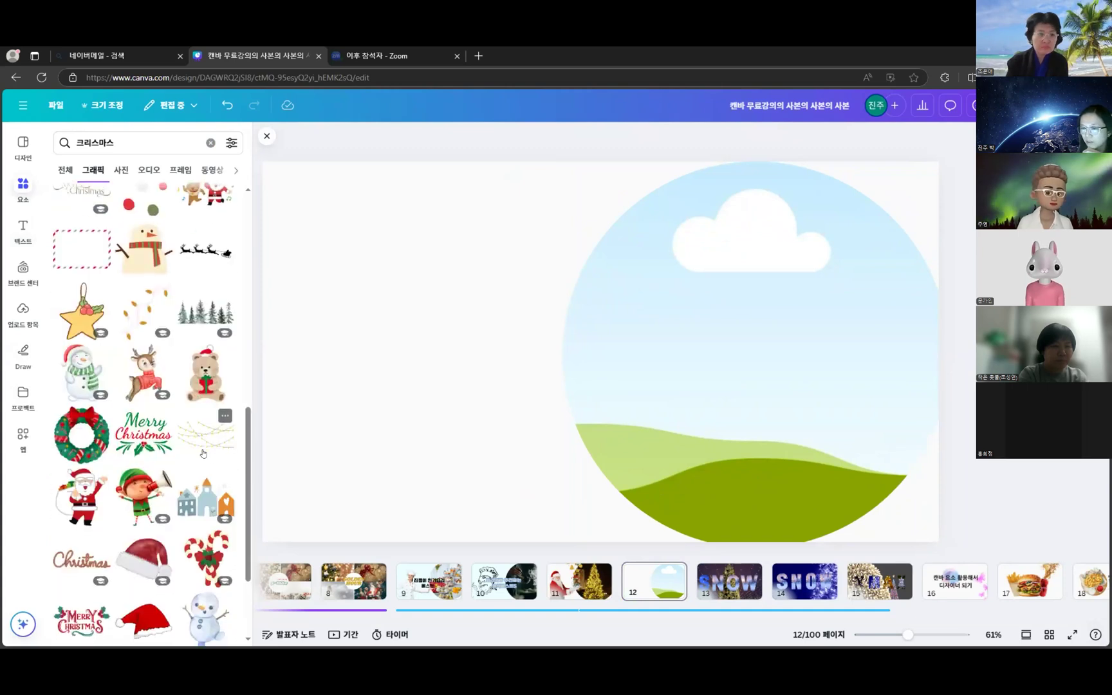
pyautogui.scroll(-2, 207, 452)
pyautogui.scroll(-2, 207, 453)
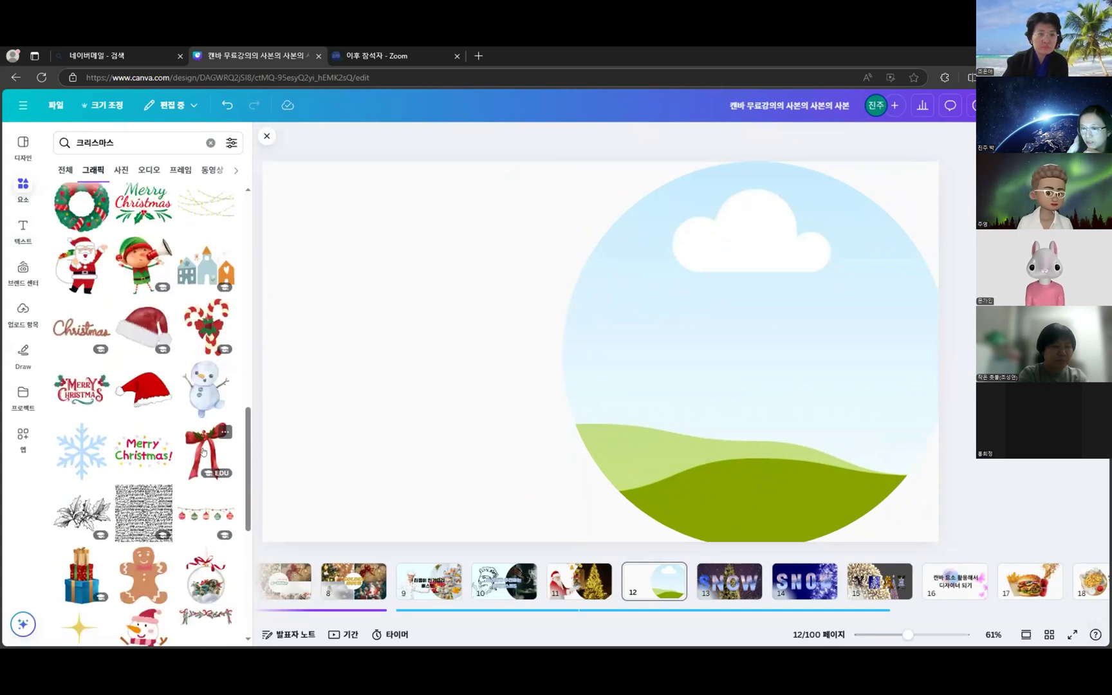
pyautogui.scroll(-3, 169, 403)
pyautogui.scroll(-8, 170, 404)
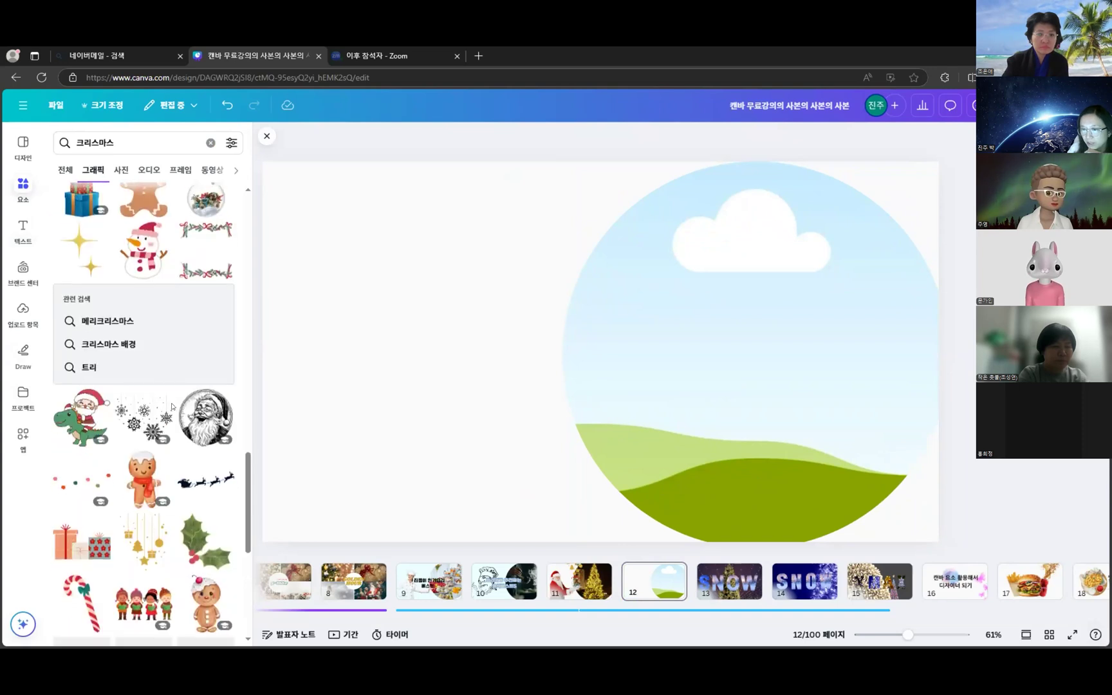
pyautogui.scroll(-4, 172, 410)
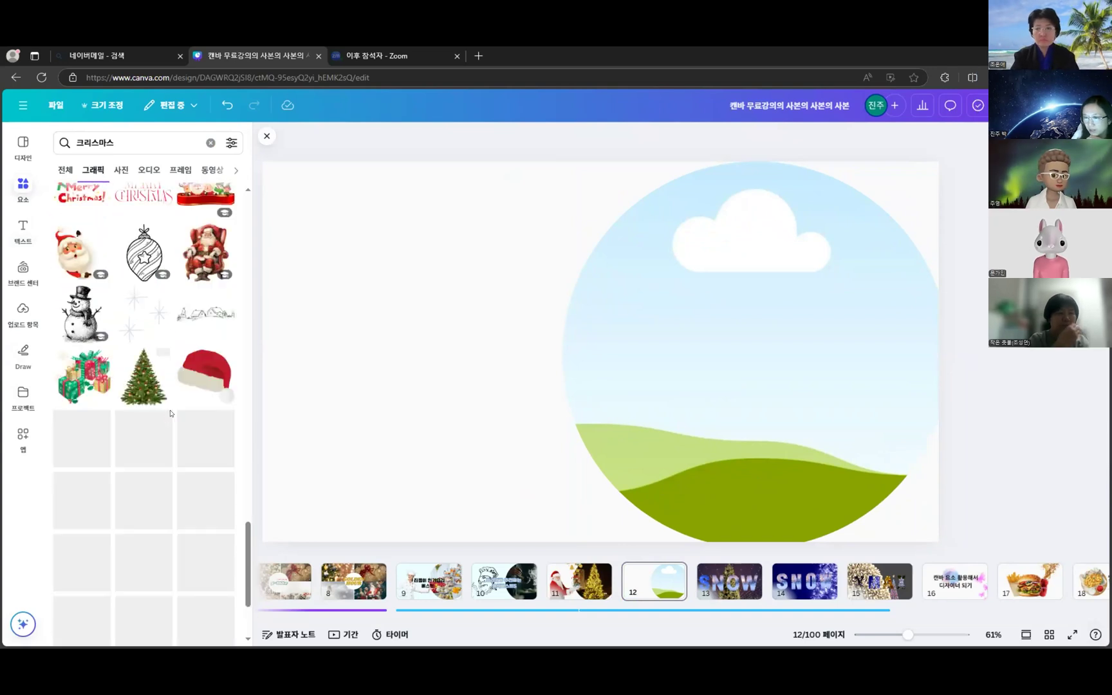
pyautogui.scroll(-2, 171, 412)
pyautogui.scroll(-3, 133, 392)
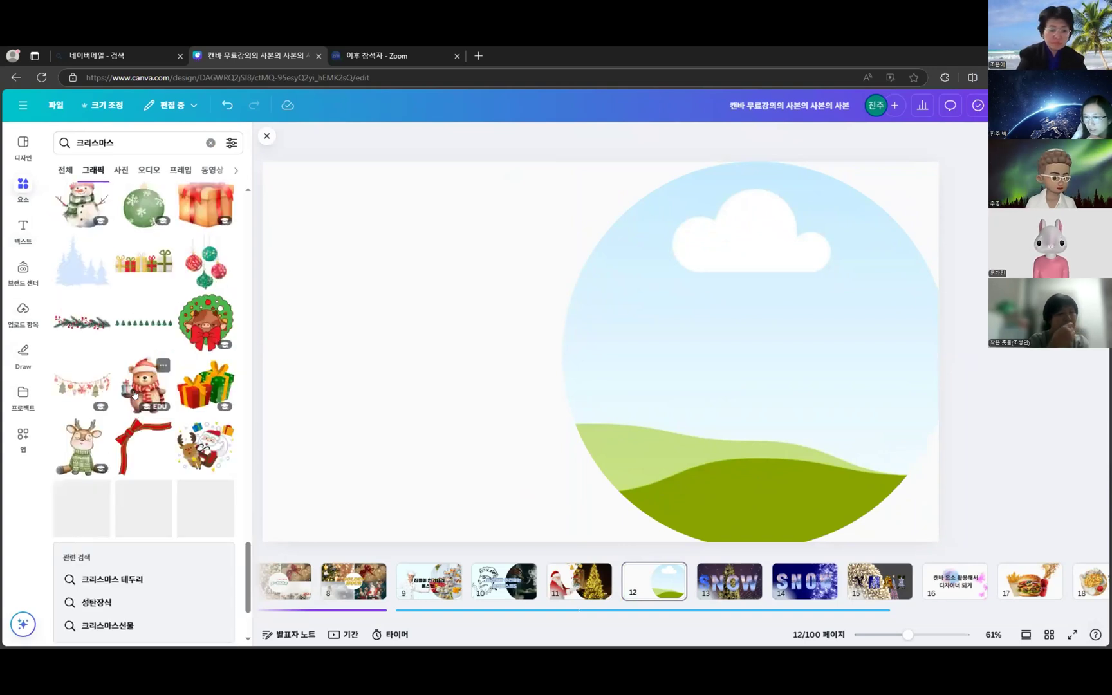
pyautogui.scroll(-5, 131, 395)
pyautogui.scroll(-1, 131, 395)
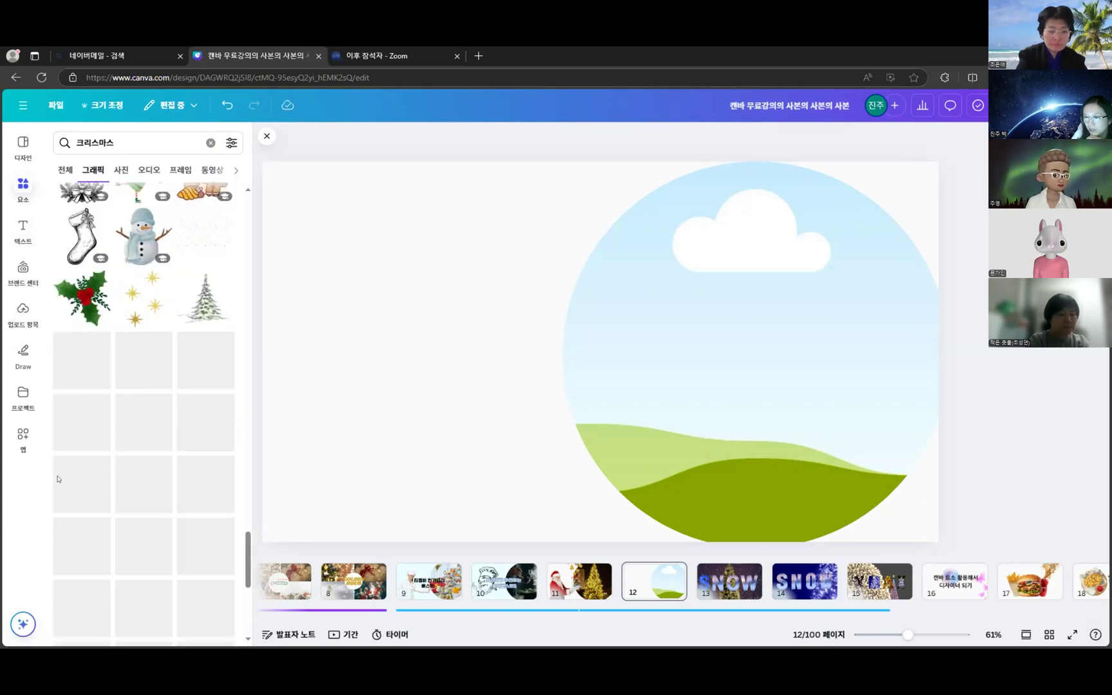
pyautogui.scroll(-4, 131, 415)
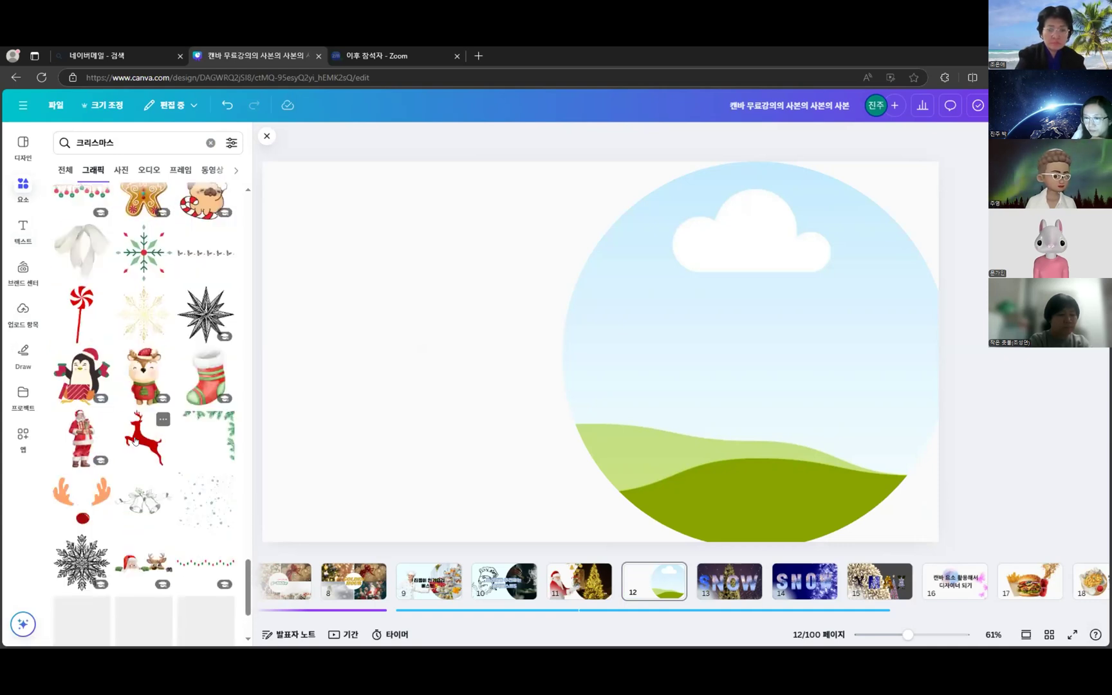
pyautogui.scroll(-2, 135, 360)
# - Add the Santa-carrying-gifts graphic, enlarge it, and place it left of the circle frame
pyautogui.click(82, 297)
pyautogui.moveTo(622, 348); pyautogui.dragTo(477, 344)
pyautogui.moveTo(525, 234); pyautogui.dragTo(553, 170)
pyautogui.moveTo(497, 245); pyautogui.dragTo(520, 249)
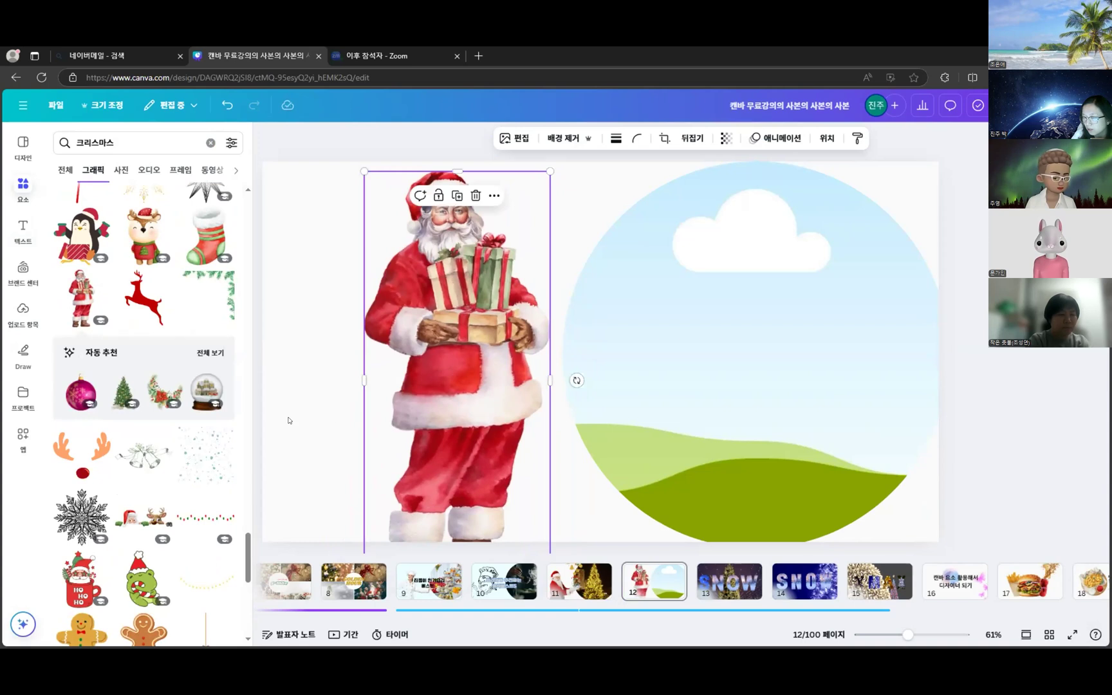
# - Overlay the falling-snow graphic on the left side and recolour it white
pyautogui.click(207, 478)
pyautogui.moveTo(673, 410); pyautogui.dragTo(631, 534)
pyautogui.moveTo(571, 555); pyautogui.dragTo(629, 573)
pyautogui.moveTo(501, 278); pyautogui.dragTo(427, 268)
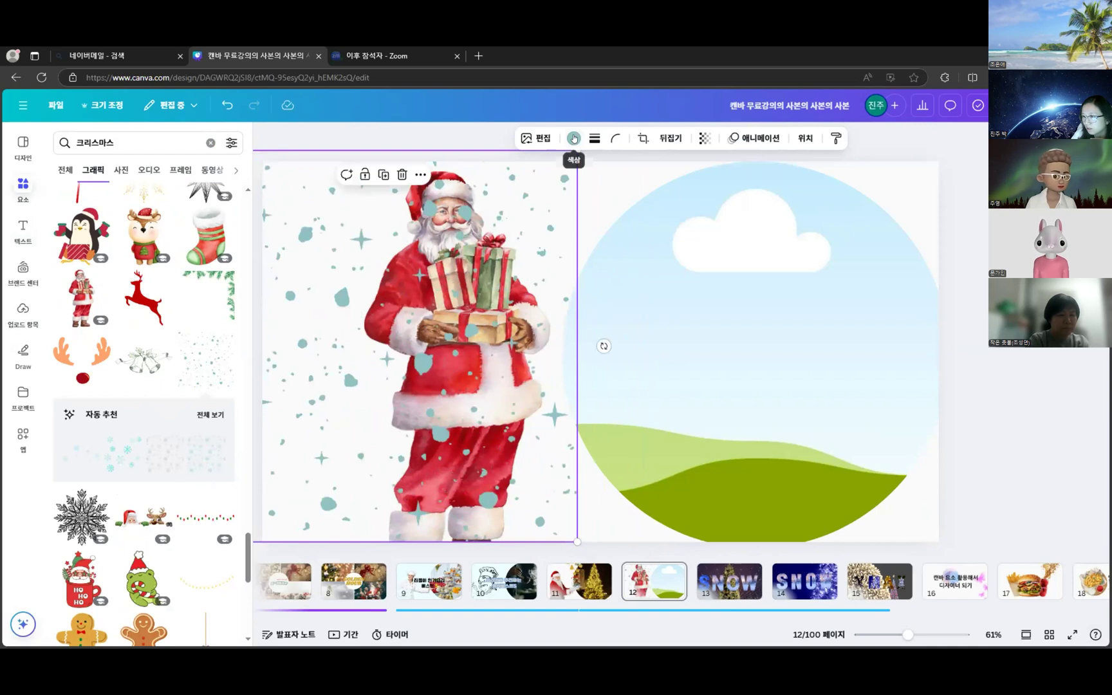
pyautogui.click(574, 138)
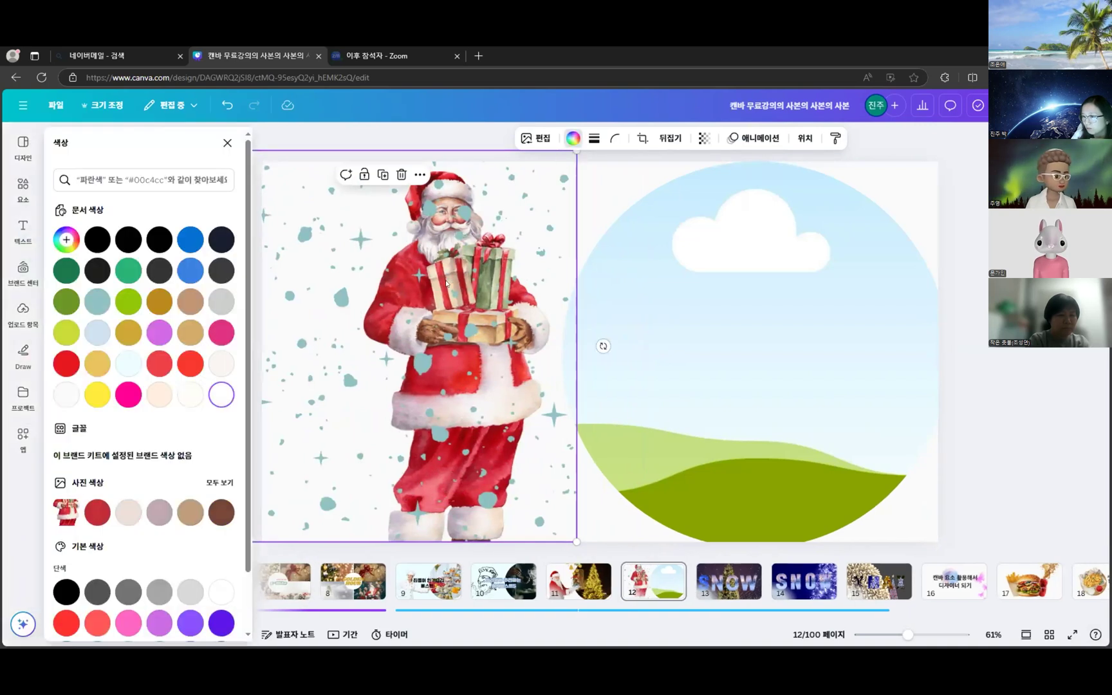
pyautogui.moveTo(499, 243)
pyautogui.mouseDown()
pyautogui.moveTo(485, 251)
pyautogui.moveTo(496, 254)
pyautogui.mouseUp()
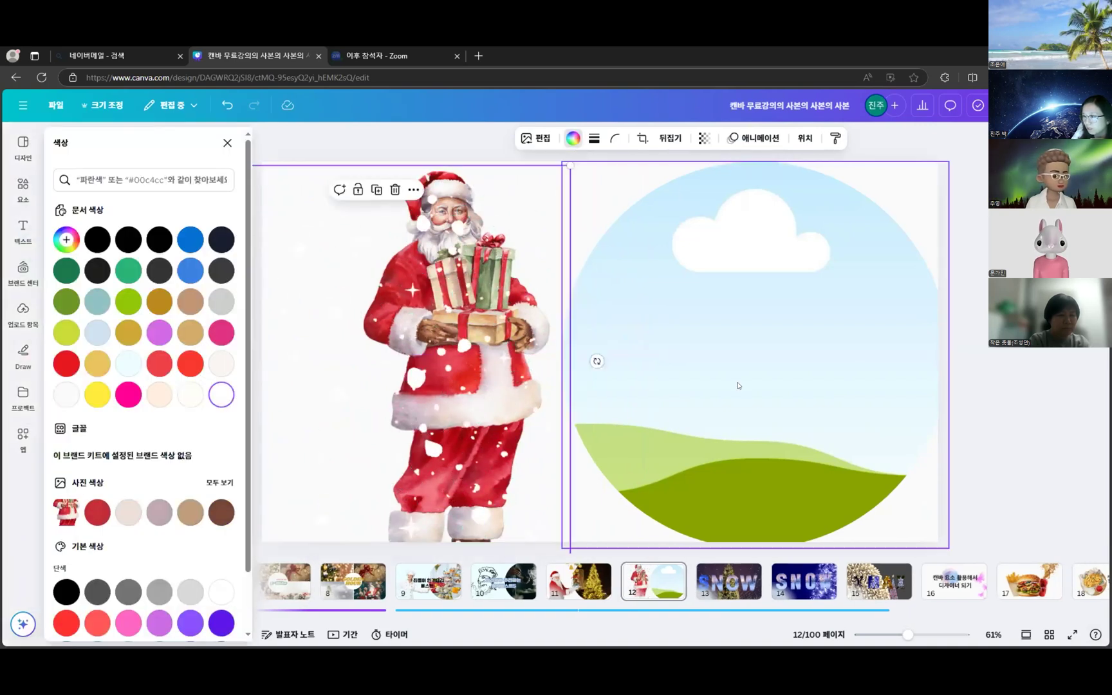
pyautogui.click(233, 143)
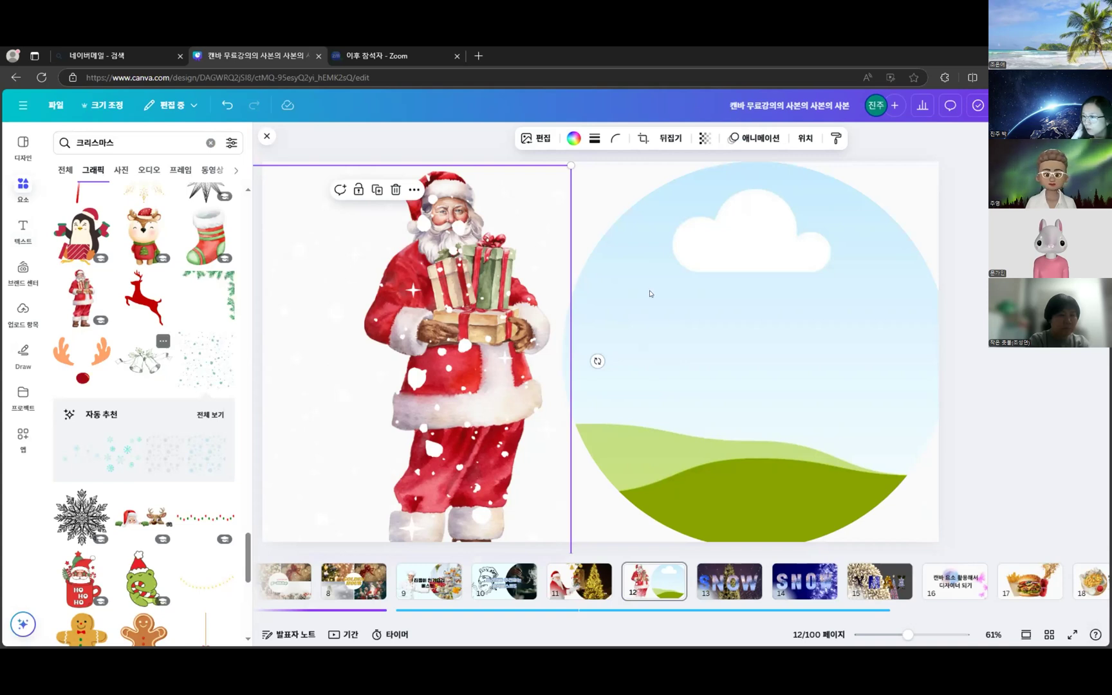
# - Shrink the holly bells and tilt them into the page's top-left corner
pyautogui.moveTo(675, 306); pyautogui.dragTo(512, 390)
pyautogui.moveTo(435, 423); pyautogui.dragTo(385, 194)
pyautogui.moveTo(488, 208); pyautogui.dragTo(482, 155)
pyautogui.moveTo(360, 200); pyautogui.dragTo(350, 205)
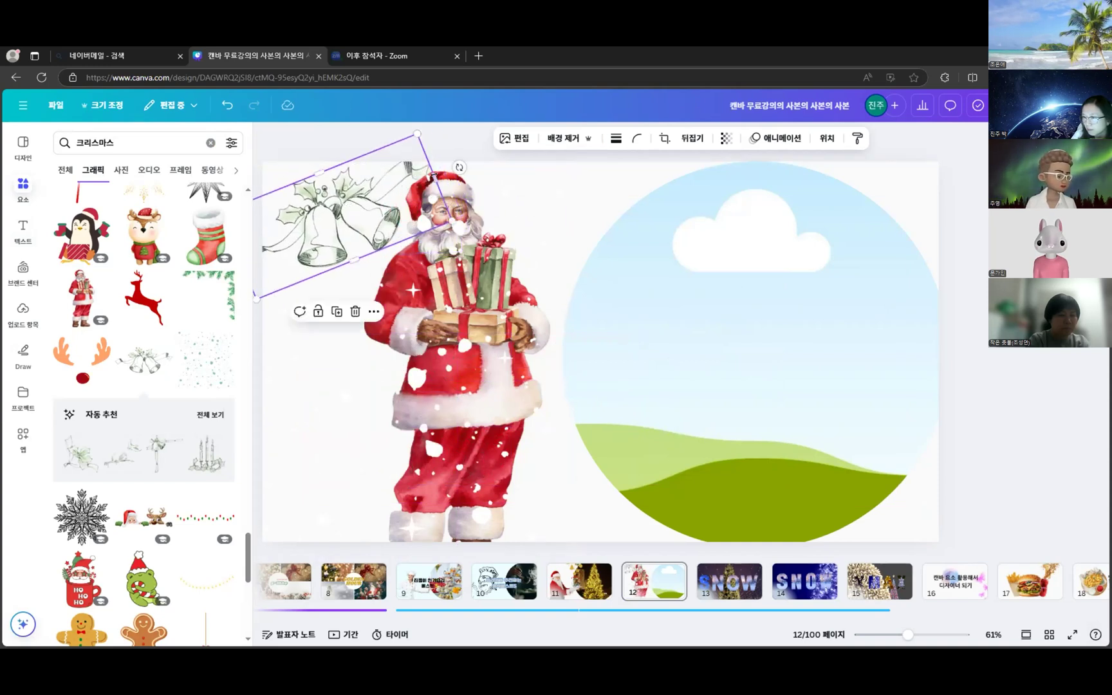
pyautogui.moveTo(457, 167); pyautogui.dragTo(456, 155)
pyautogui.moveTo(396, 201); pyautogui.dragTo(395, 189)
# - Add the gold star-lights garland lower on page 12
pyautogui.click(328, 404)
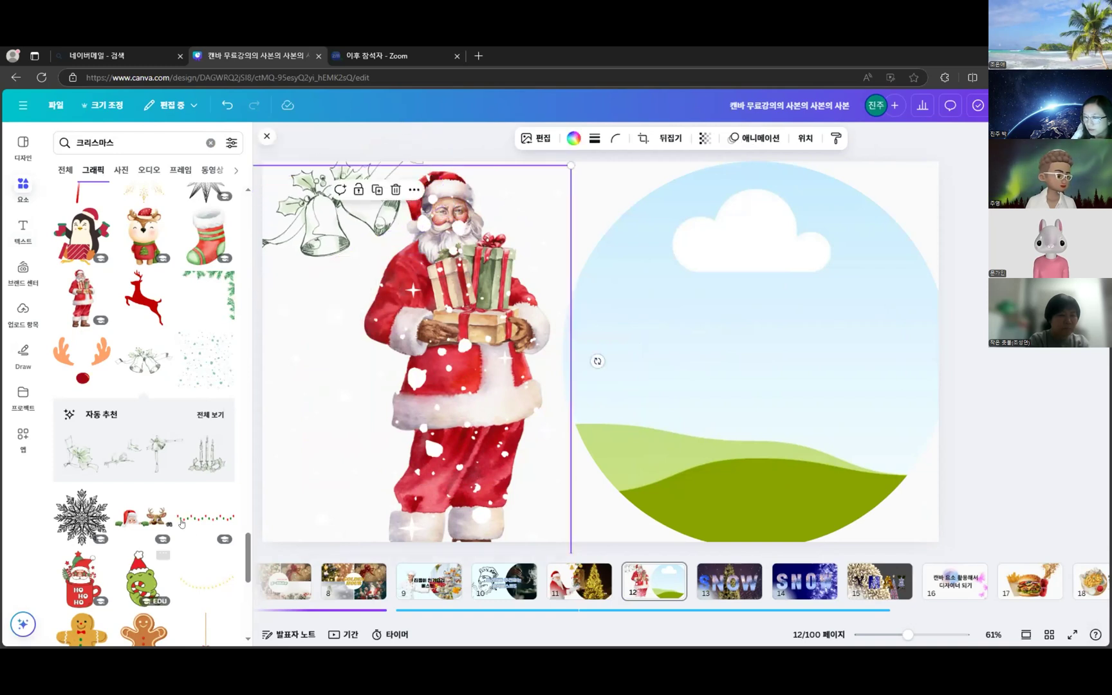
pyautogui.scroll(-2, 181, 523)
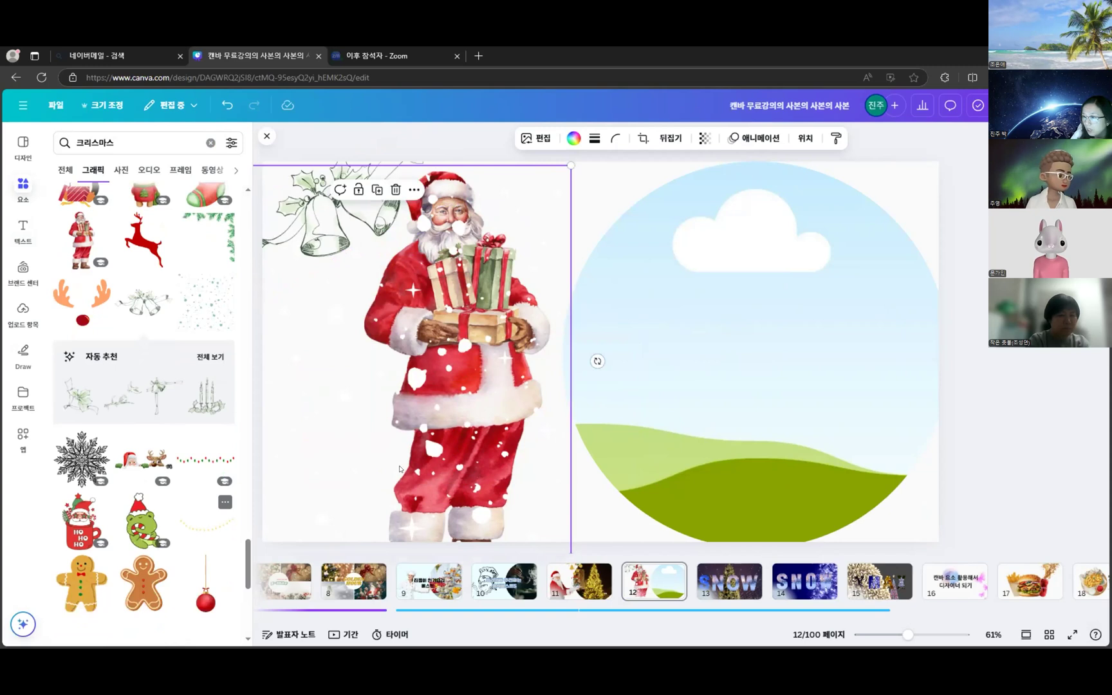
pyautogui.click(206, 525)
pyautogui.moveTo(576, 443); pyautogui.dragTo(531, 572)
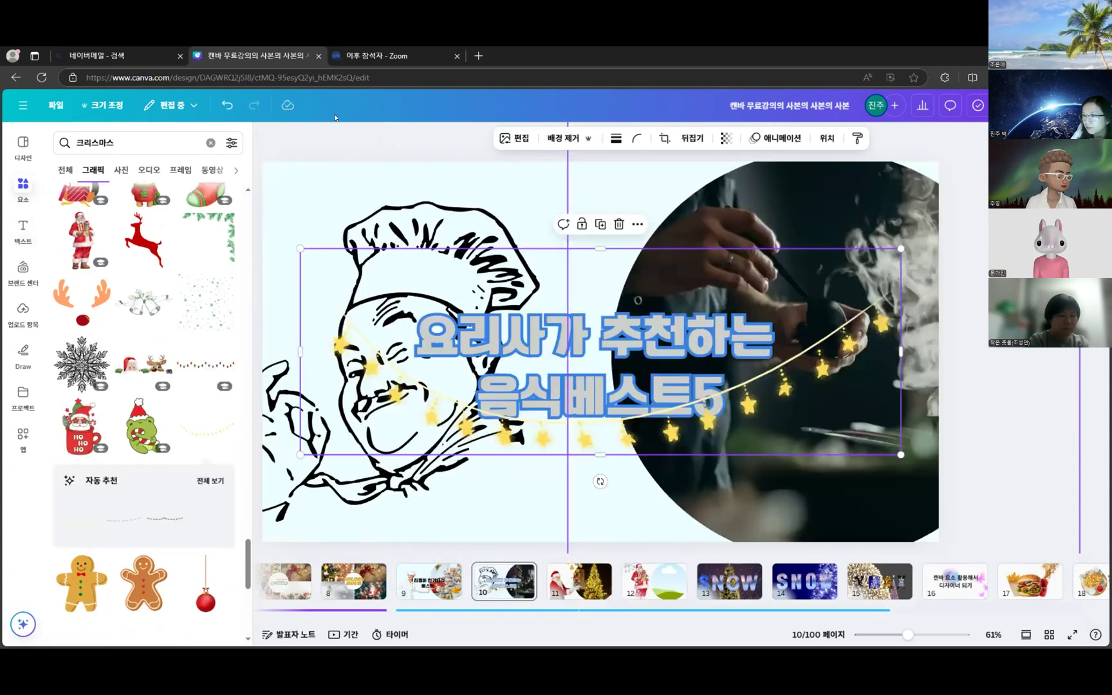
pyautogui.click(699, 583)
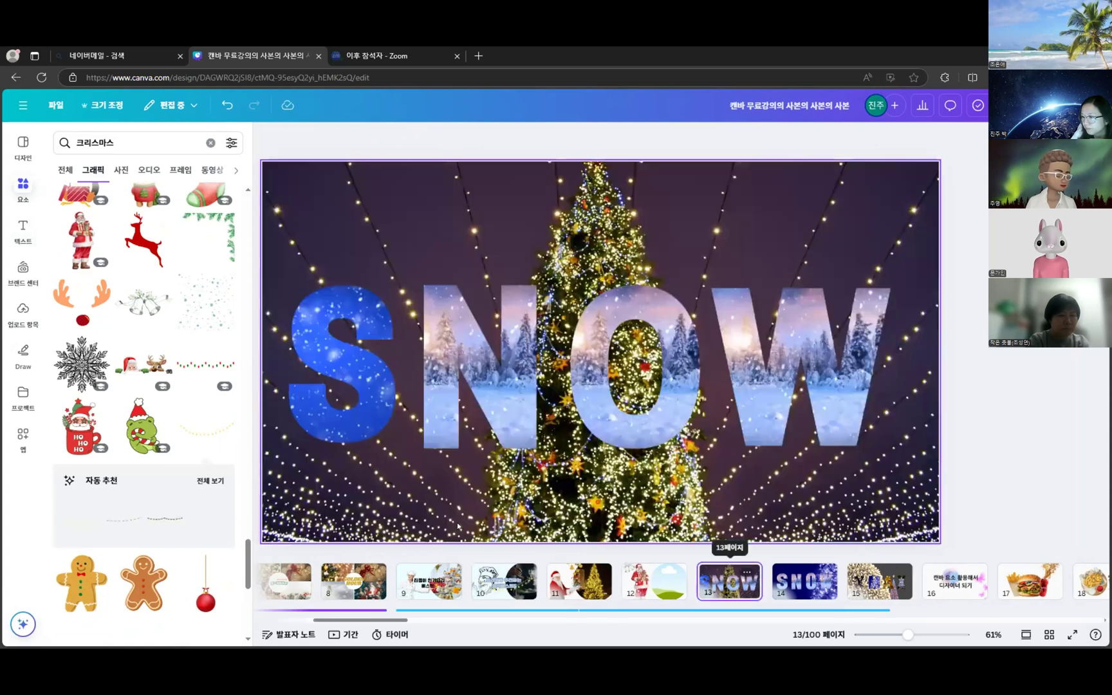
pyautogui.click(654, 582)
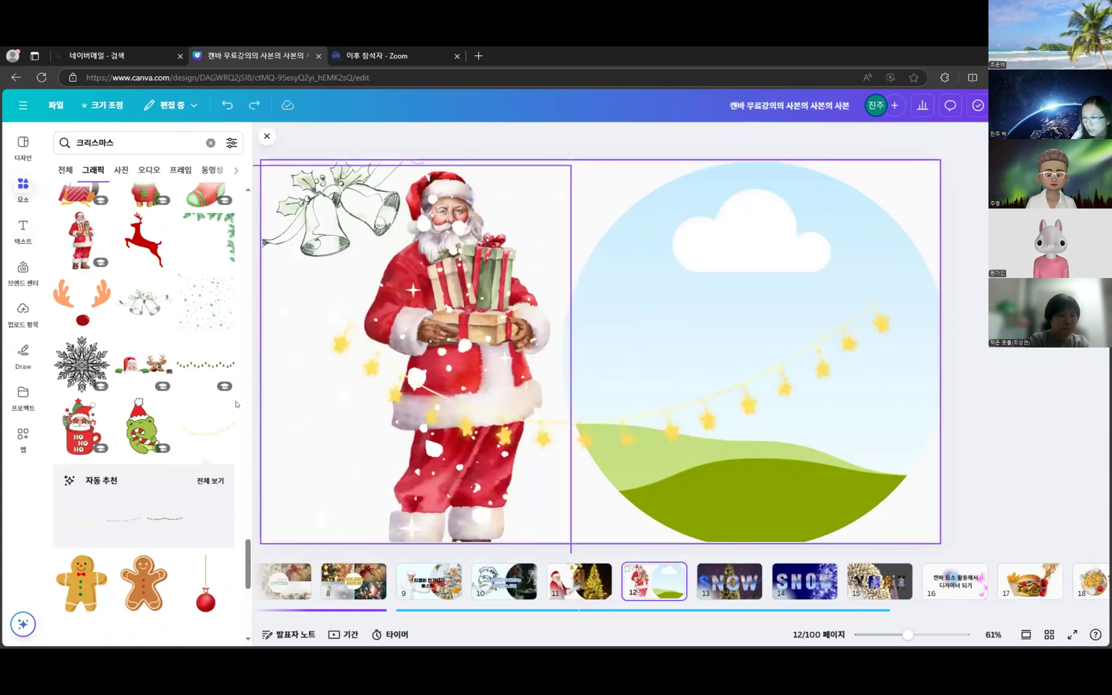
# - Add the red-and-green lights garland along the slide's top edge
pyautogui.click(203, 366)
pyautogui.moveTo(639, 355); pyautogui.dragTo(588, 172)
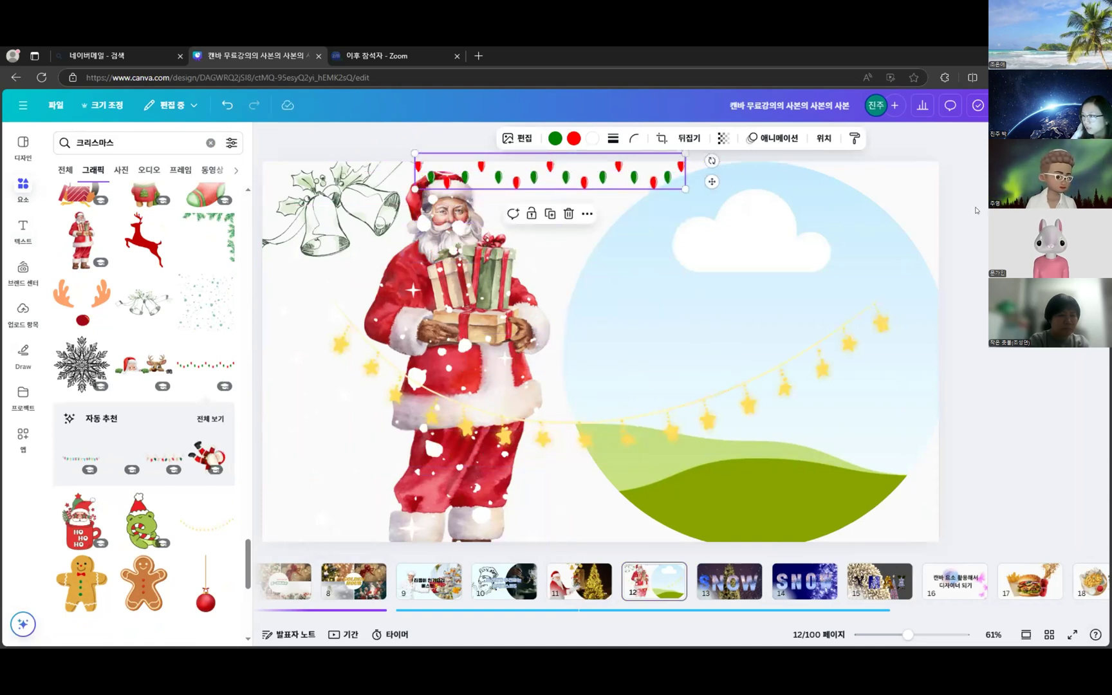
pyautogui.click(976, 211)
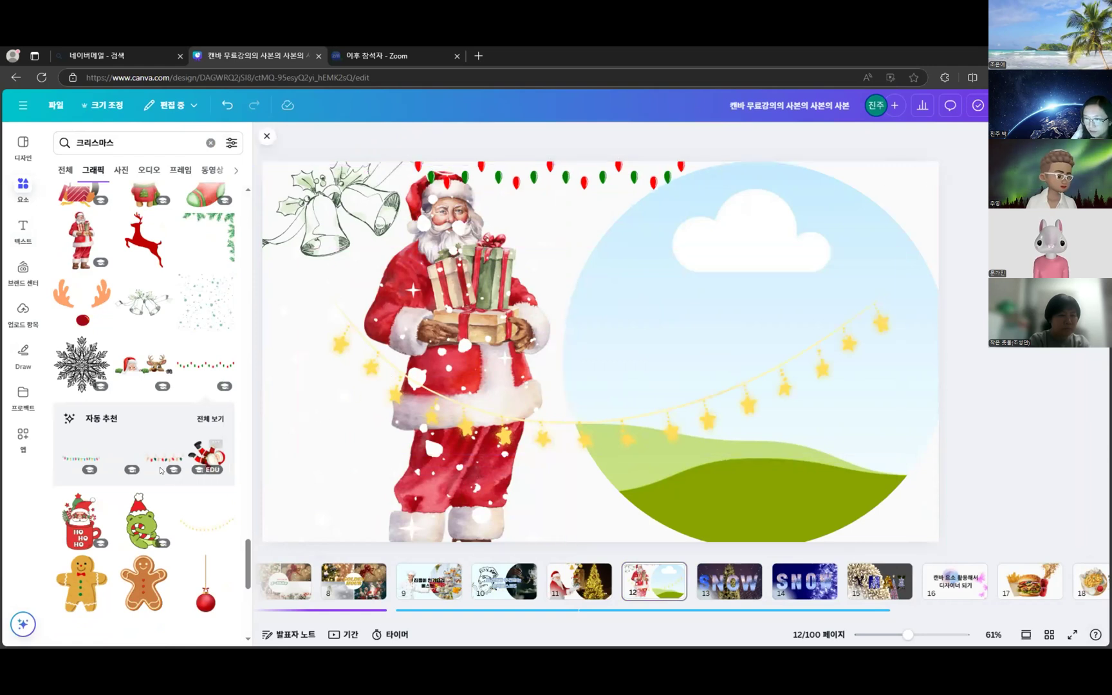
pyautogui.scroll(-1, 187, 490)
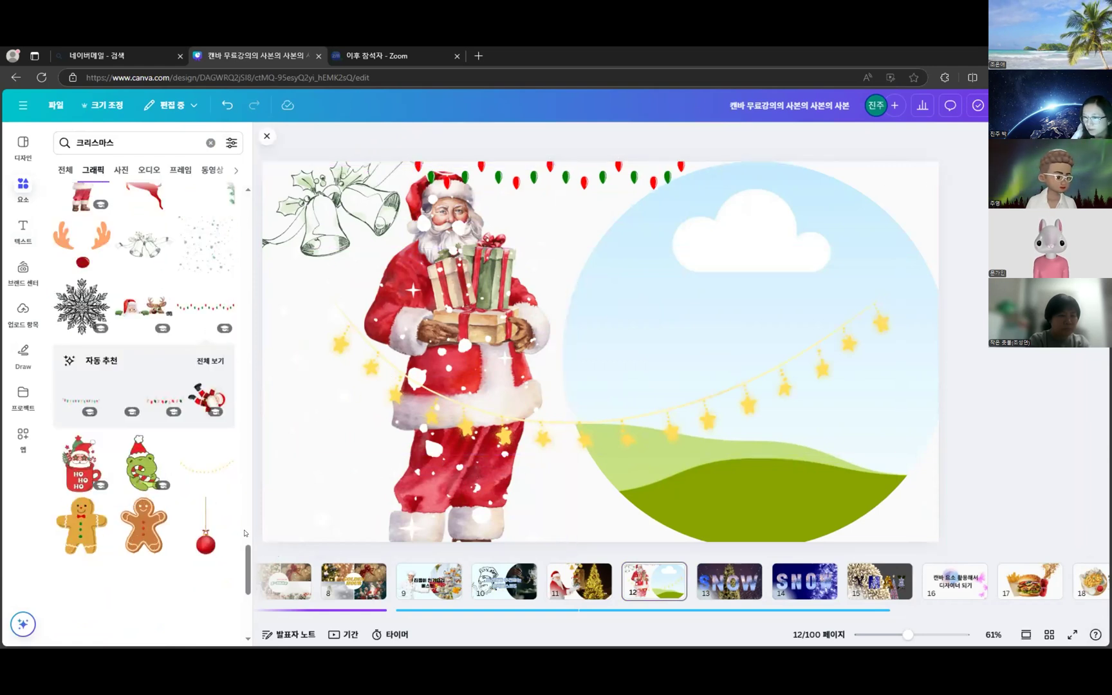
pyautogui.scroll(-1, 171, 546)
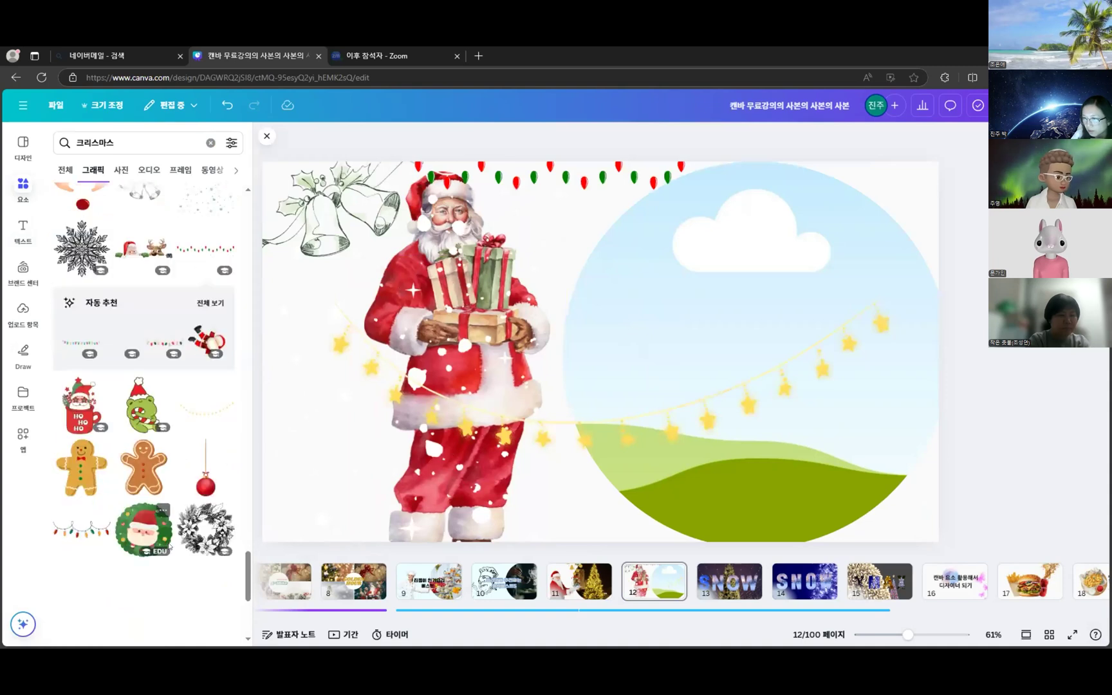
# - Add a small red ornament under the lights and place a copy beside Santa's hat
pyautogui.click(207, 489)
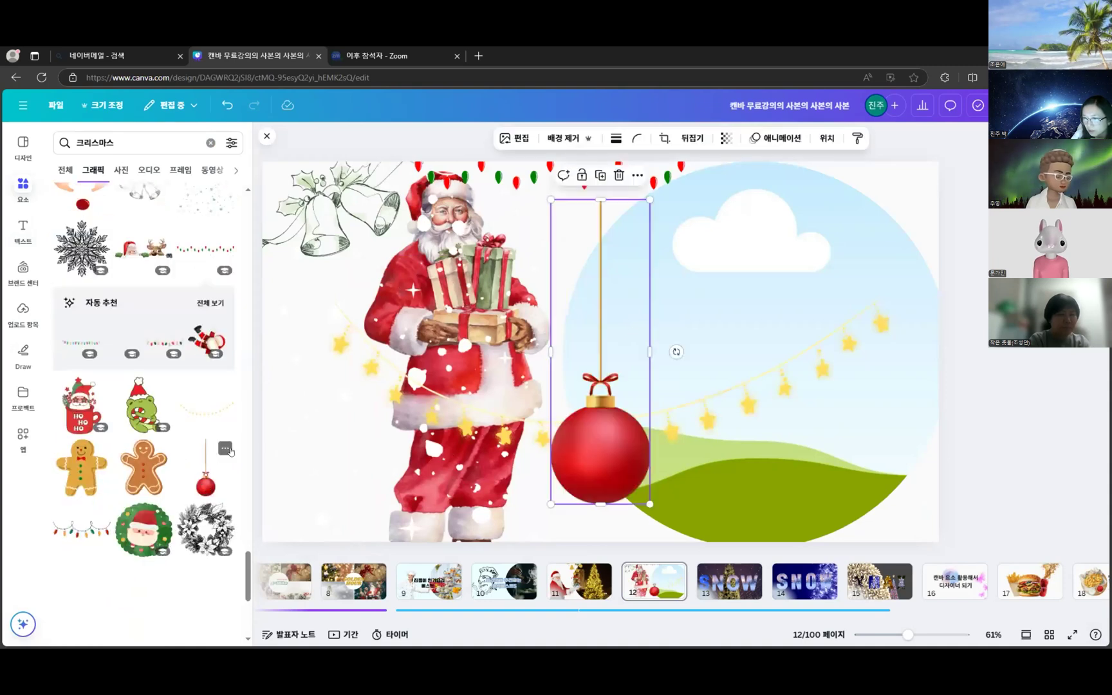
pyautogui.moveTo(650, 198); pyautogui.dragTo(578, 423)
pyautogui.moveTo(569, 493); pyautogui.dragTo(555, 236)
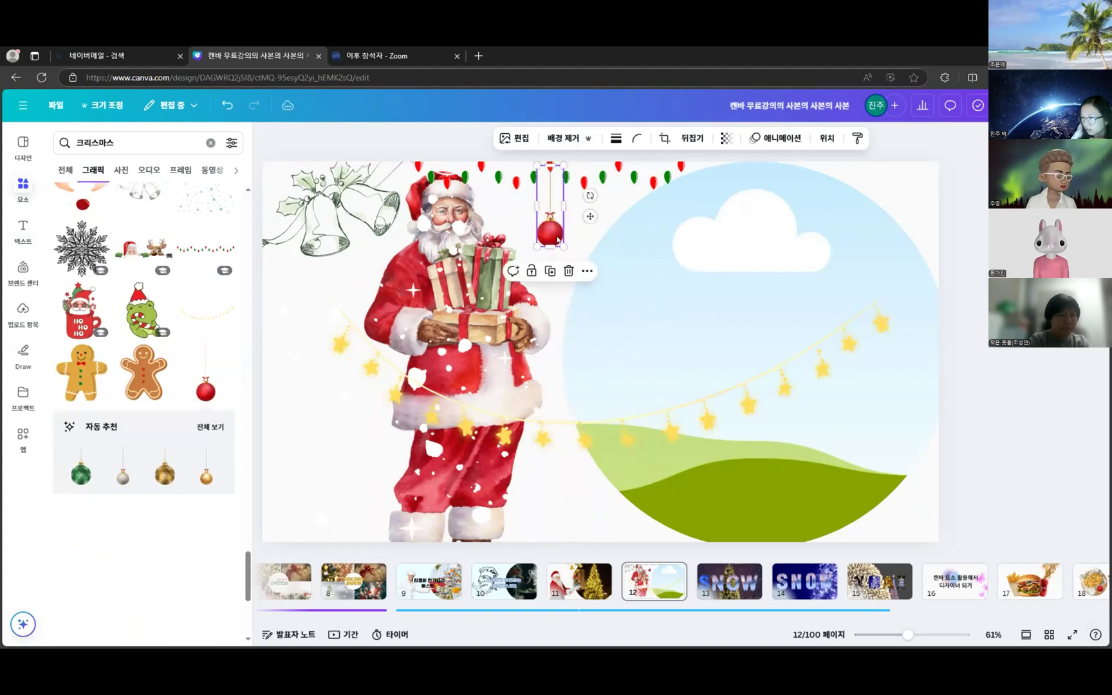
pyautogui.click(916, 237)
pyautogui.click(551, 226)
pyautogui.moveTo(552, 226); pyautogui.dragTo(627, 191)
pyautogui.click(1058, 424)
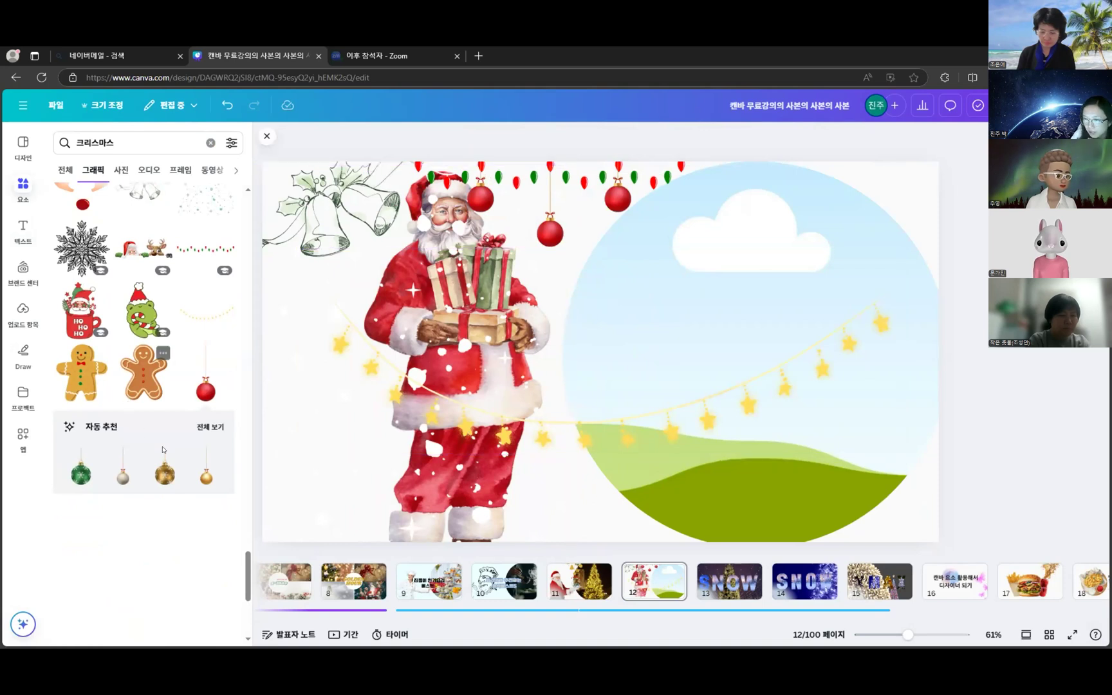
# - Add a small gold ornament, delete the extra red one, and move gold into its spot
pyautogui.click(165, 473)
pyautogui.moveTo(657, 213); pyautogui.dragTo(581, 193)
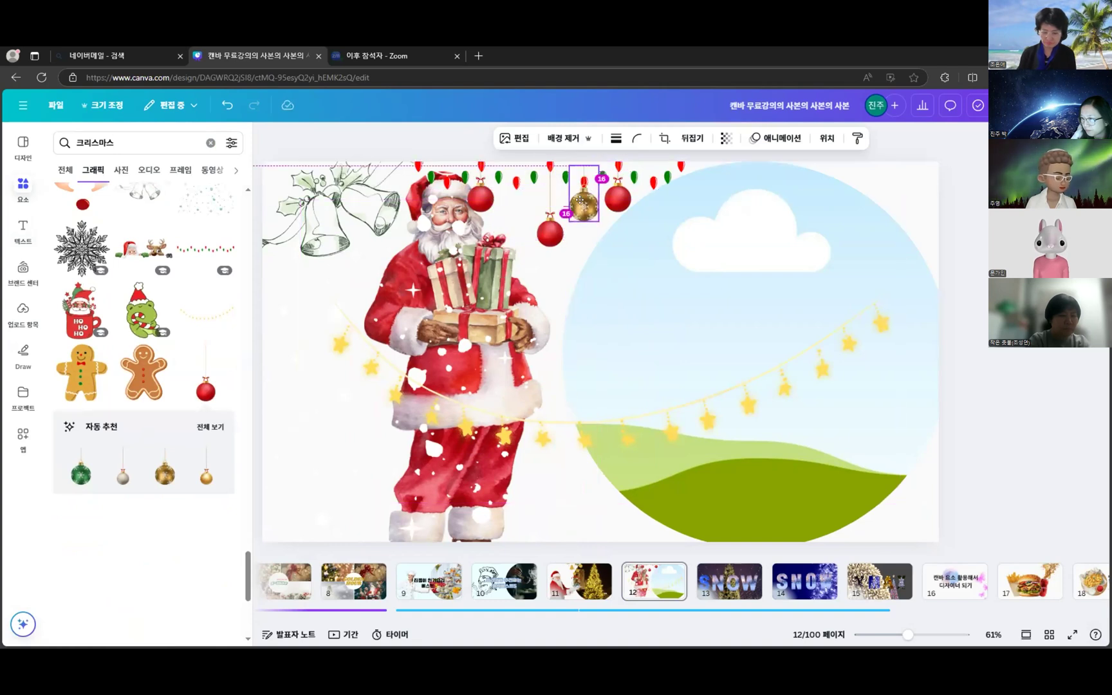
pyautogui.click(618, 196)
pyautogui.click(636, 236)
pyautogui.click(584, 205)
pyautogui.moveTo(584, 205); pyautogui.dragTo(608, 194)
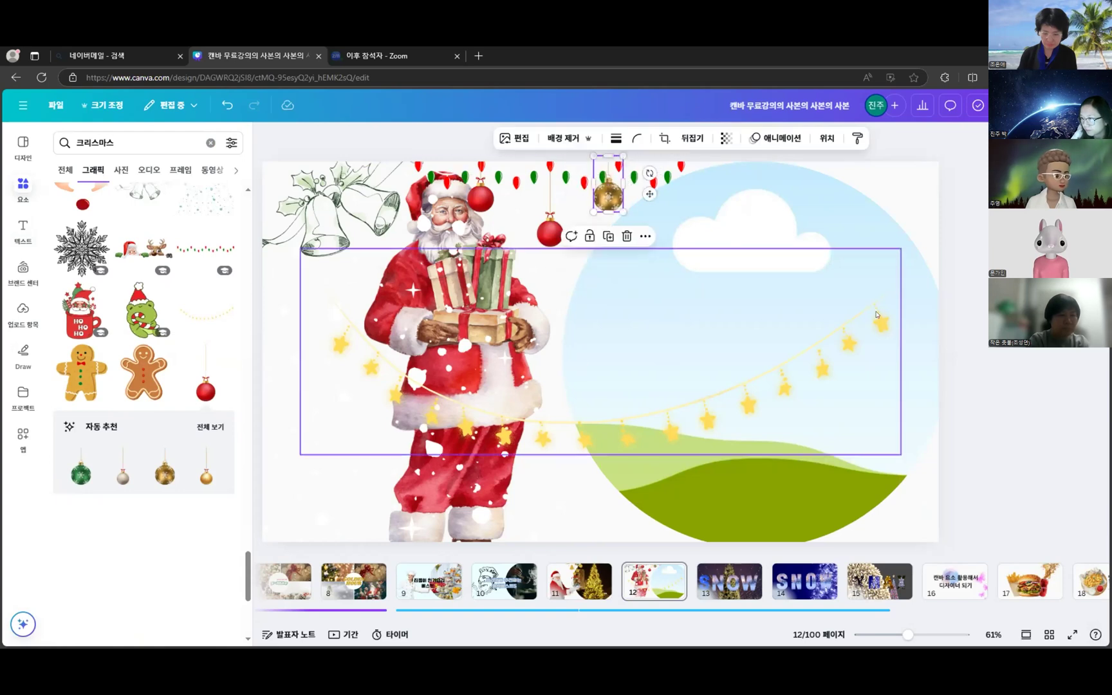
pyautogui.click(1041, 388)
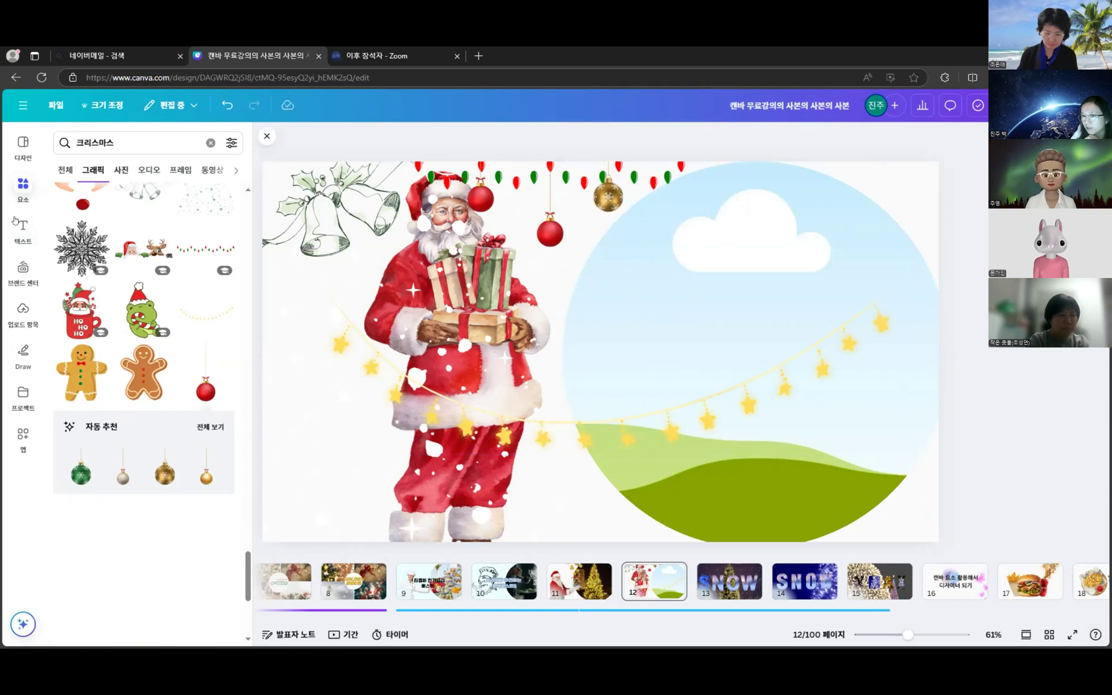
pyautogui.click(23, 186)
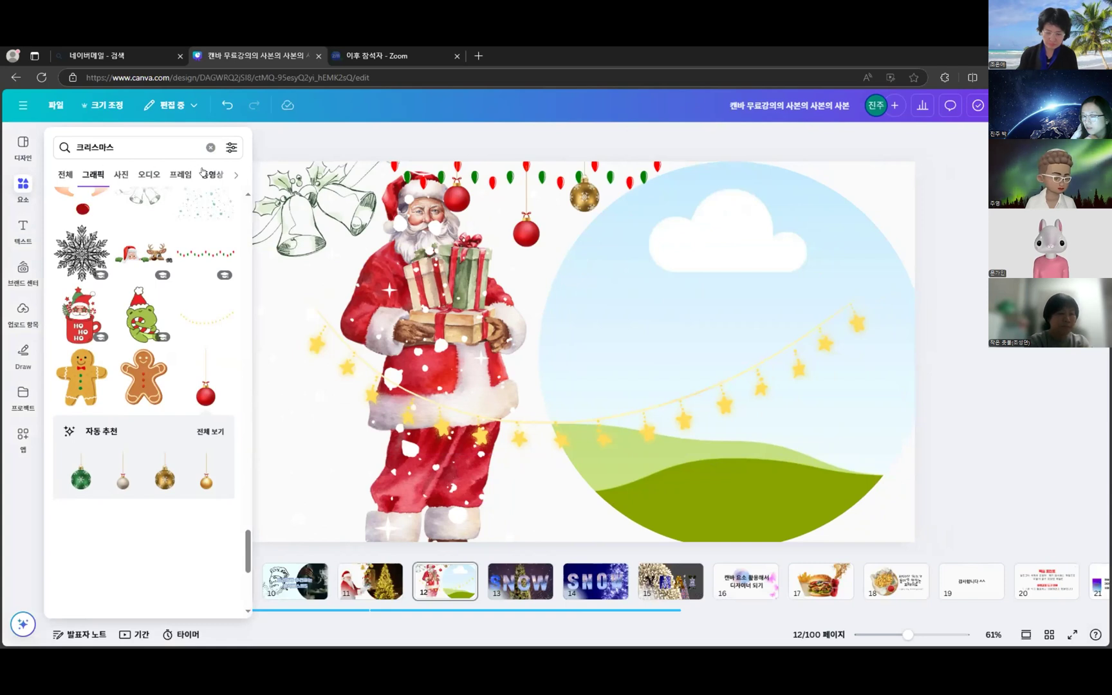
# - Fill the circle frame with the wrapped gift-box video from the 크리스마스 video results
pyautogui.click(211, 174)
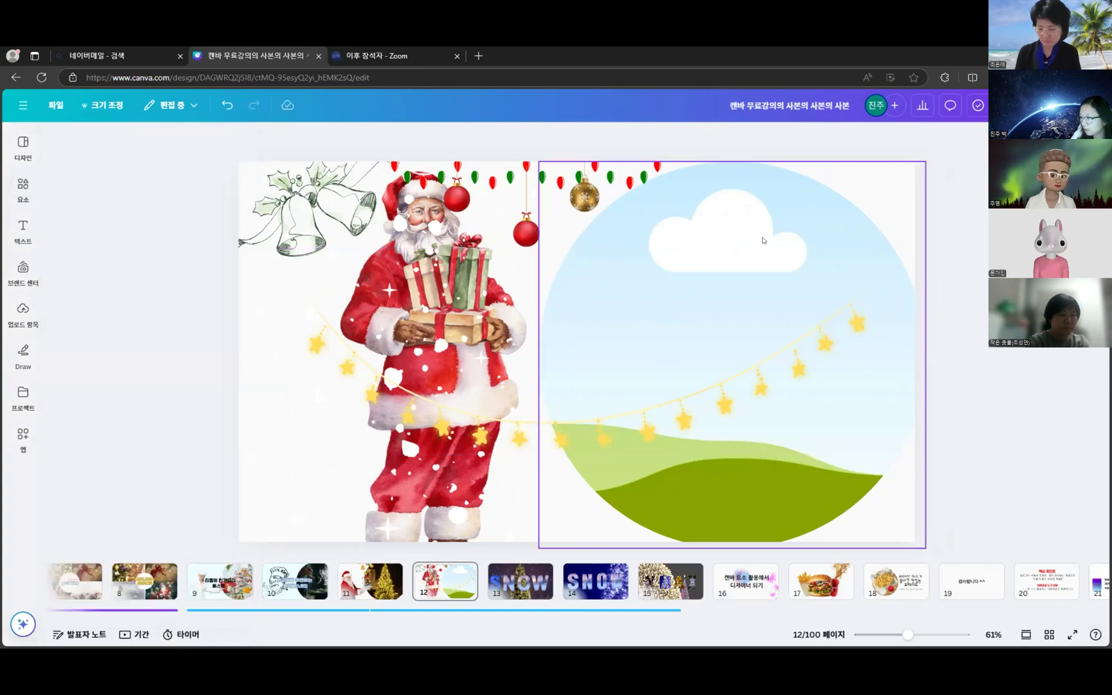
pyautogui.moveTo(26, 192)
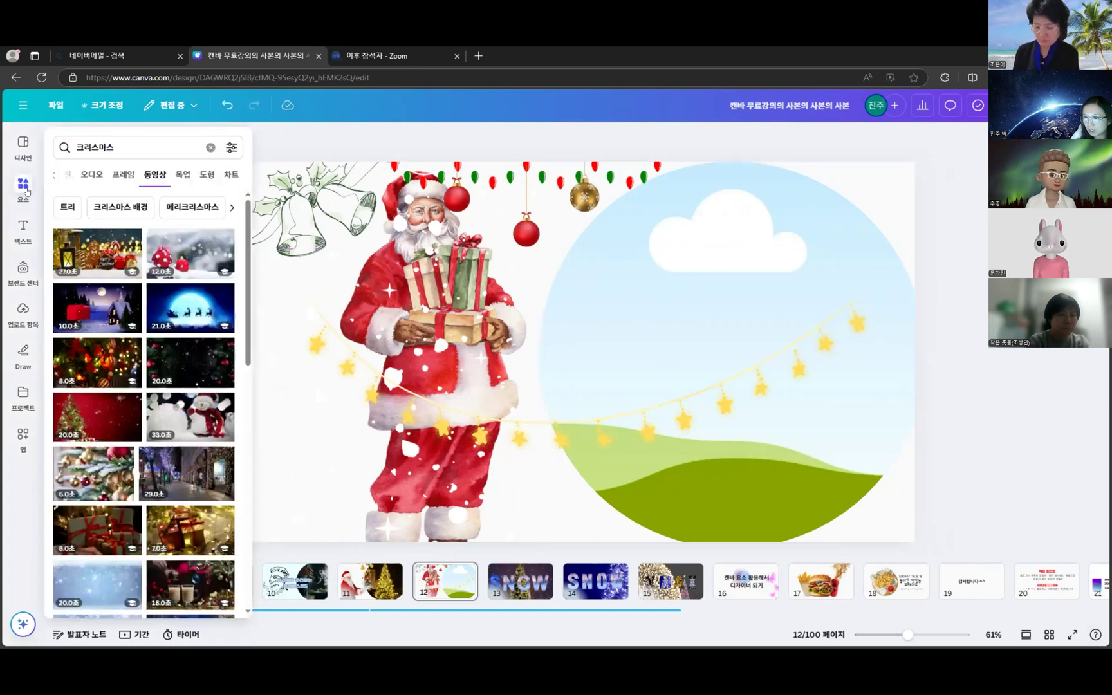
pyautogui.scroll(-2, 163, 478)
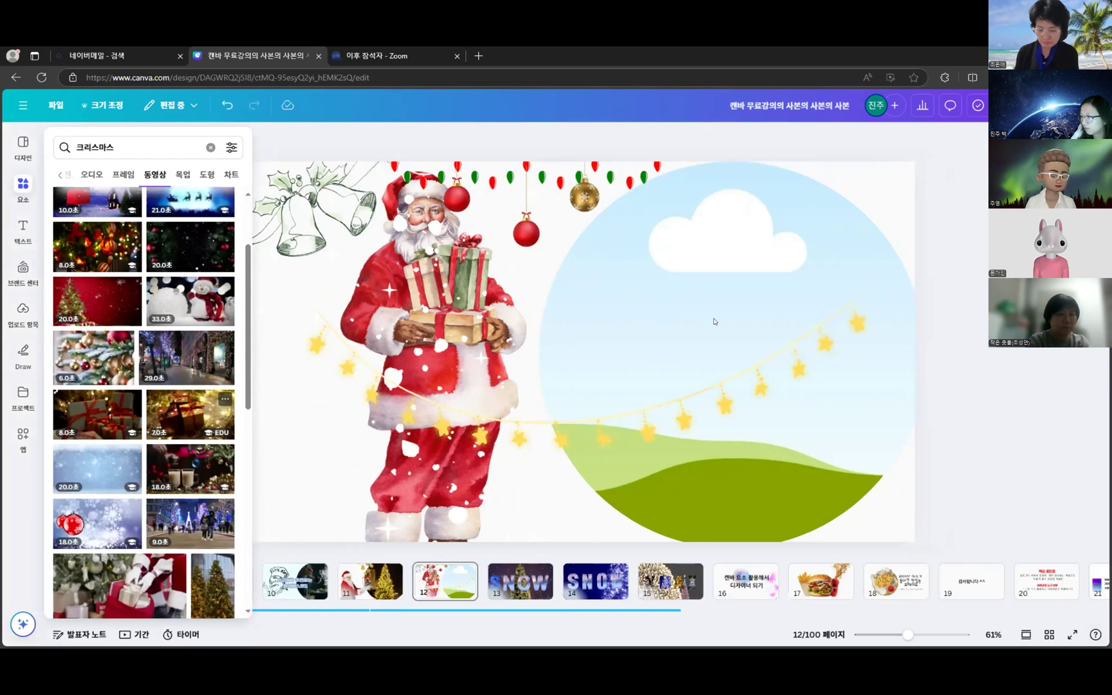
pyautogui.moveTo(707, 322); pyautogui.dragTo(762, 334)
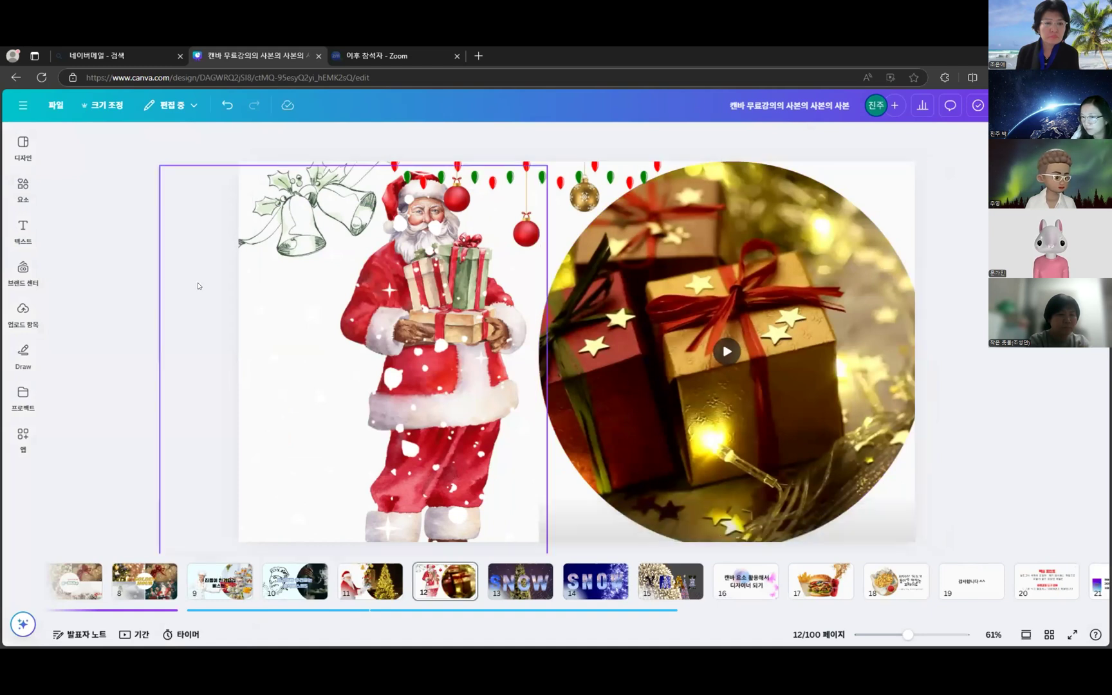
pyautogui.click(23, 186)
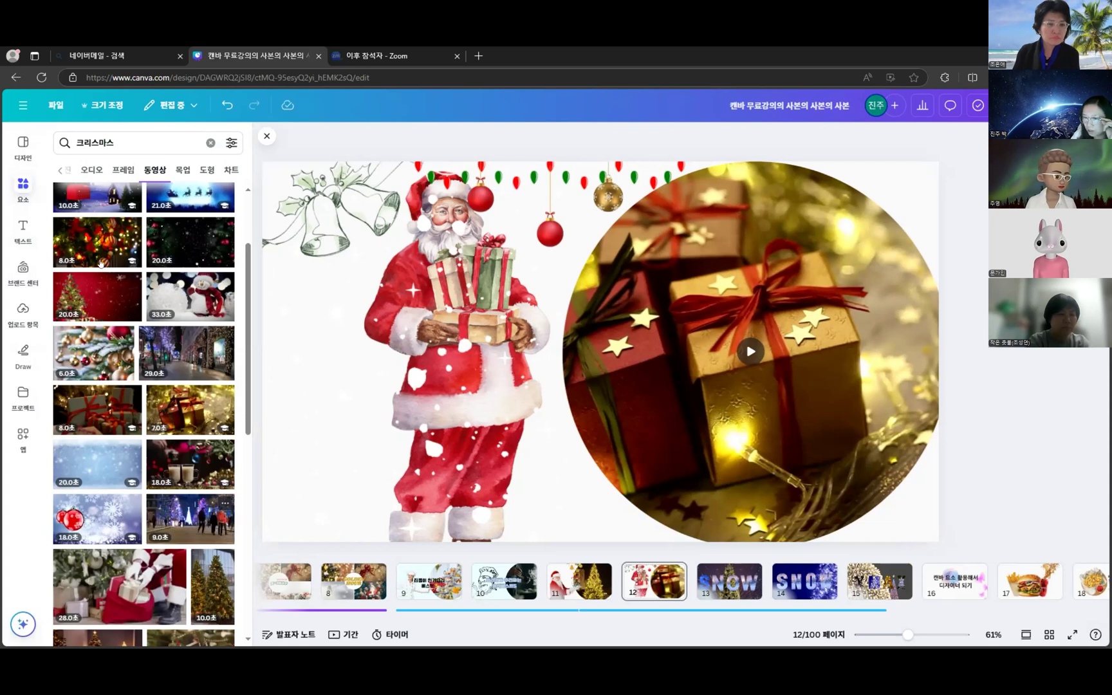
pyautogui.click(96, 168)
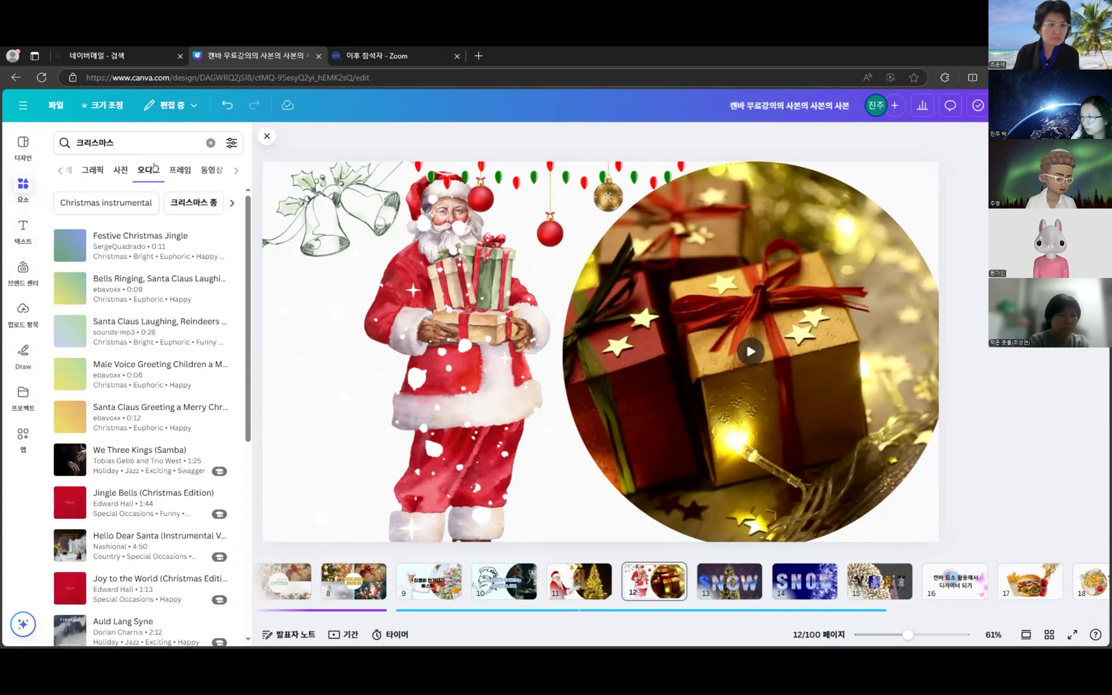
# - Audition Christmas audio clips and add the 0:06 Male Voice Greeting to page 12
pyautogui.click(67, 244)
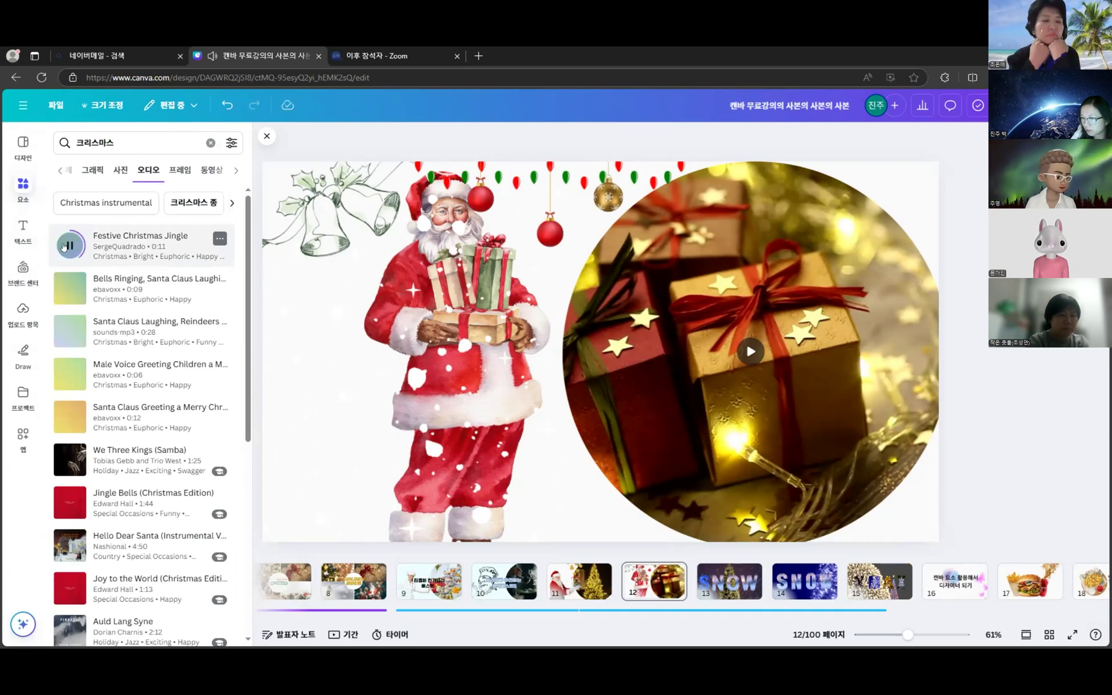
pyautogui.click(63, 331)
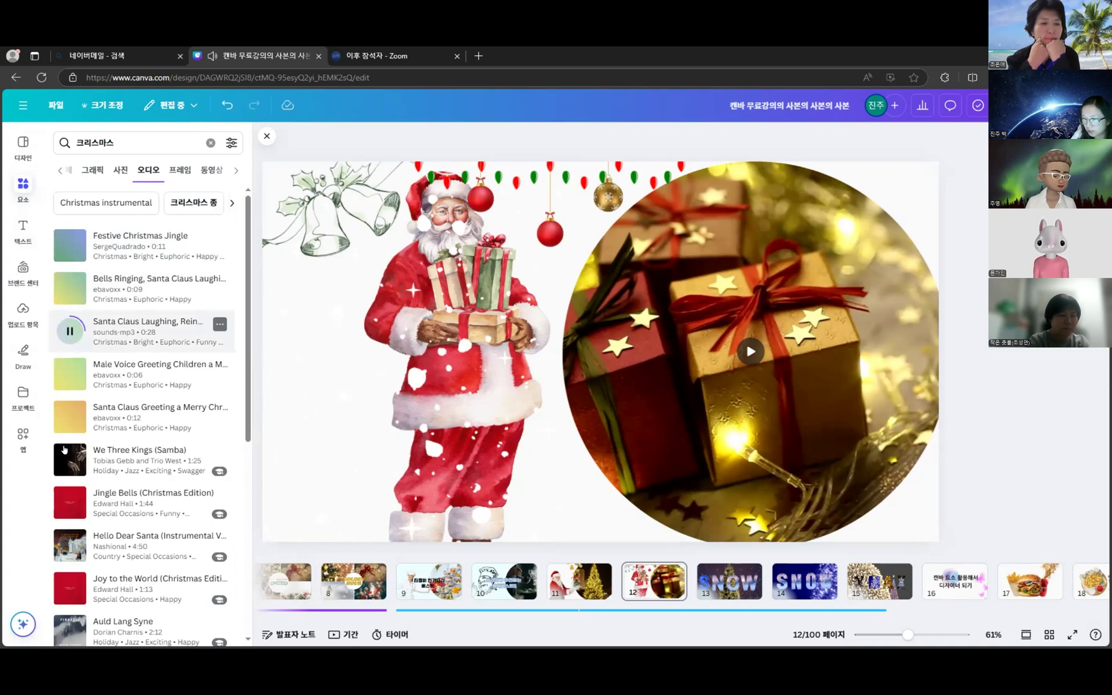
pyautogui.click(58, 378)
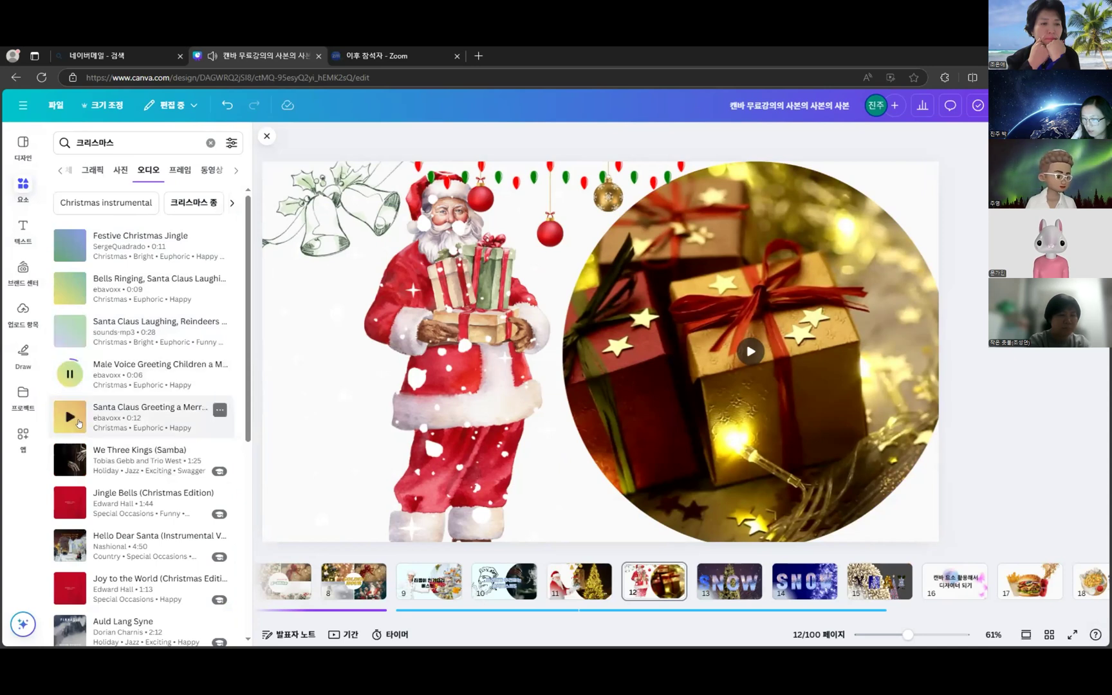
pyautogui.click(73, 414)
pyautogui.click(70, 368)
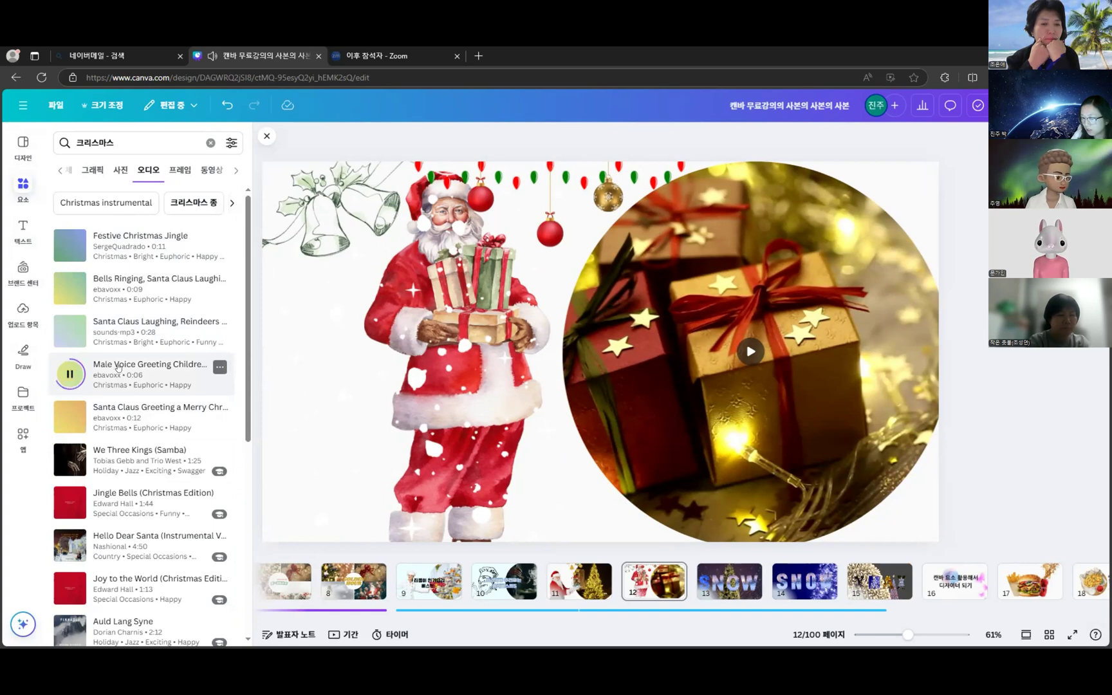
pyautogui.moveTo(118, 368); pyautogui.dragTo(127, 379)
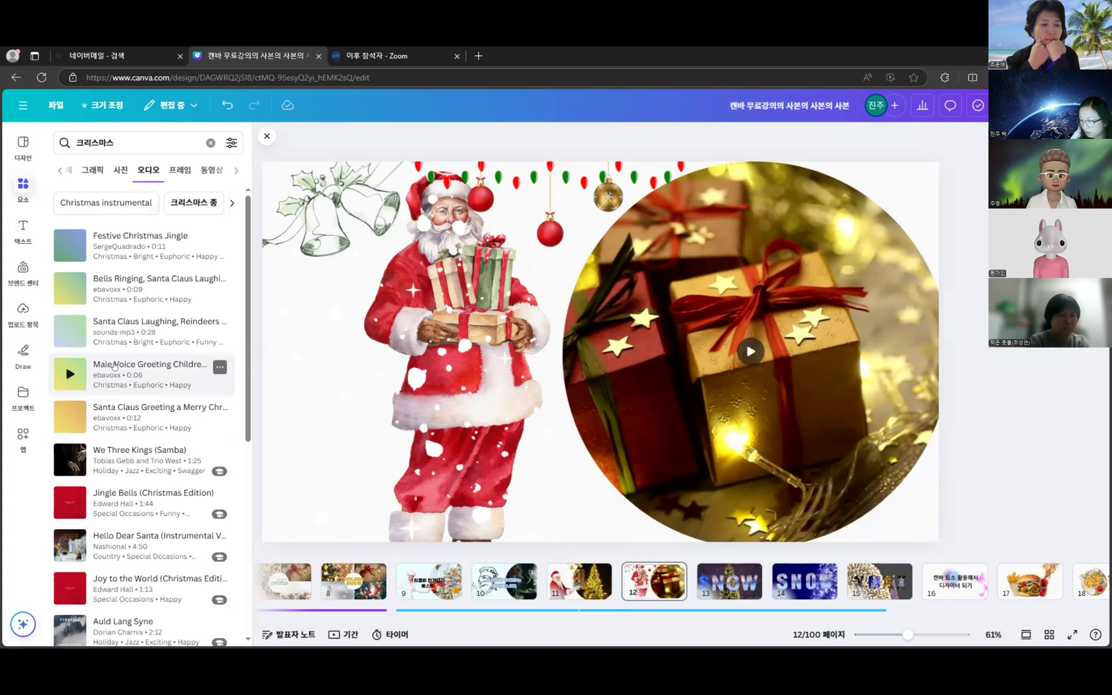
pyautogui.moveTo(133, 369); pyautogui.dragTo(589, 577)
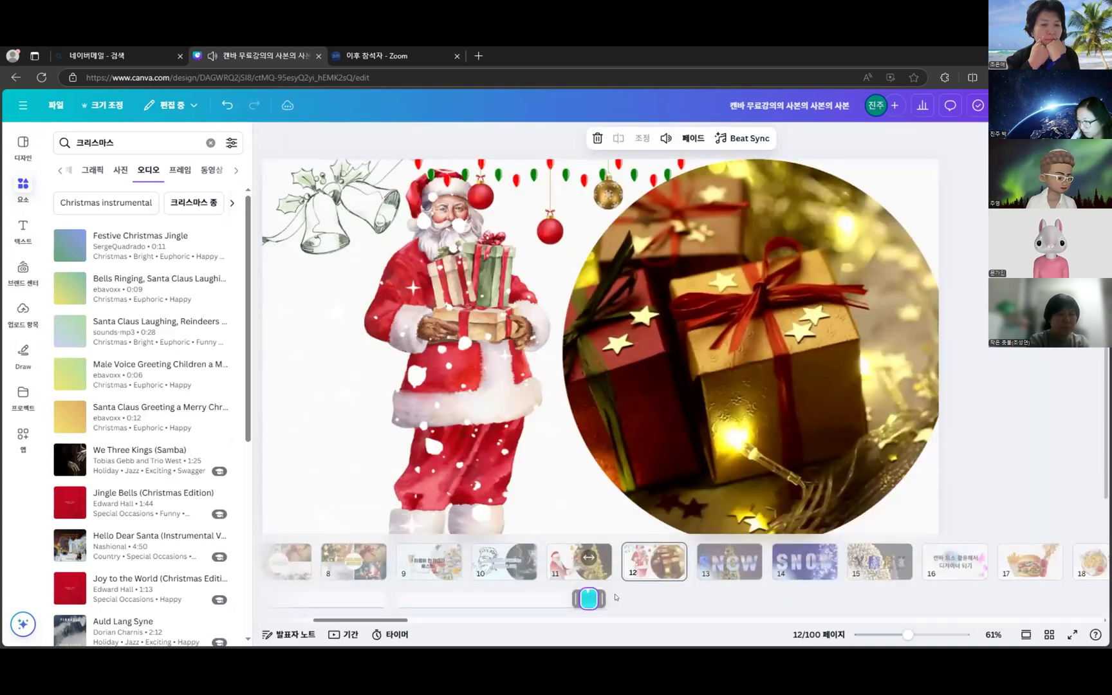
# - Align the greeting audio clip under page 12 and play the gift-box video to check it
pyautogui.moveTo(591, 603); pyautogui.dragTo(666, 601)
pyautogui.press('Escape')
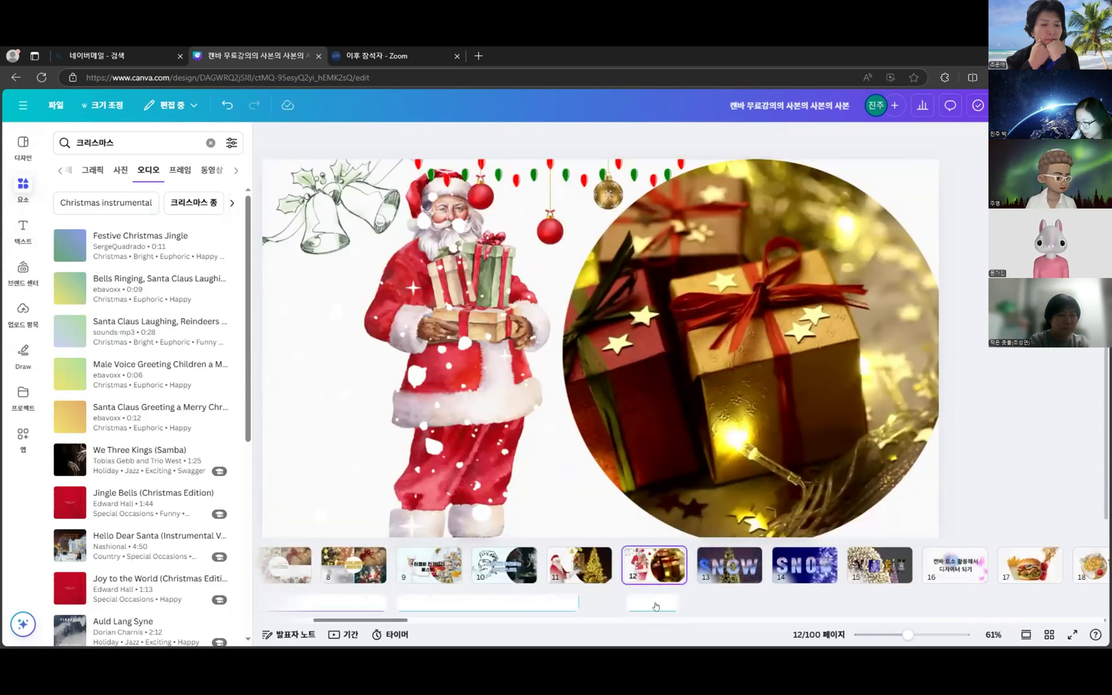
pyautogui.click(655, 603)
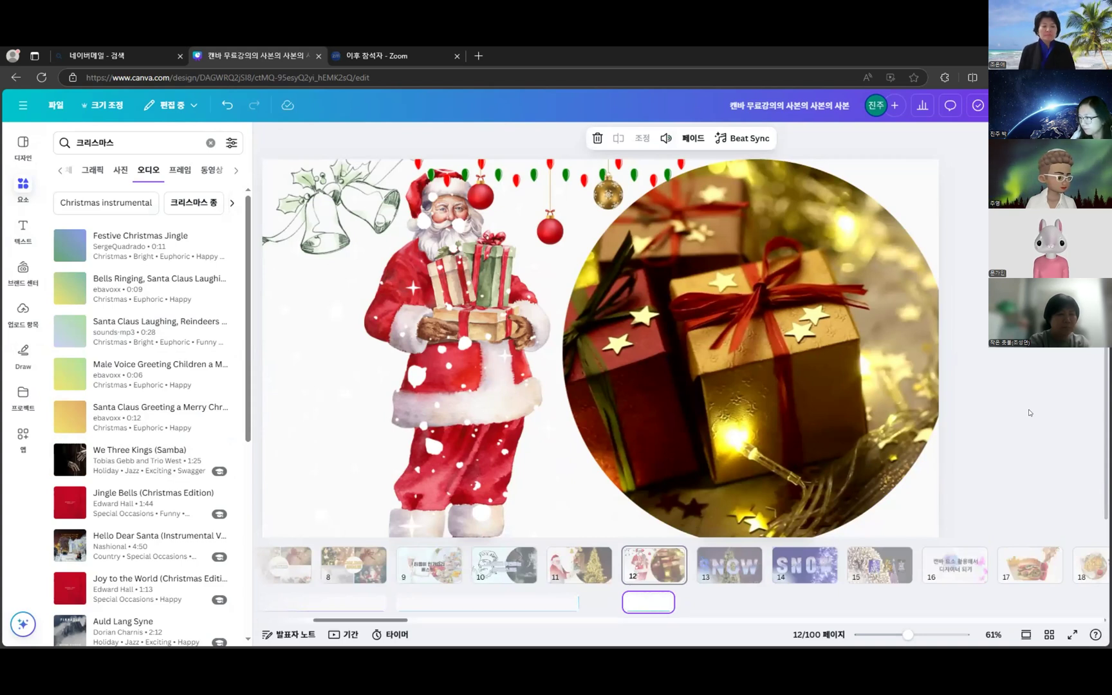
pyautogui.click(727, 589)
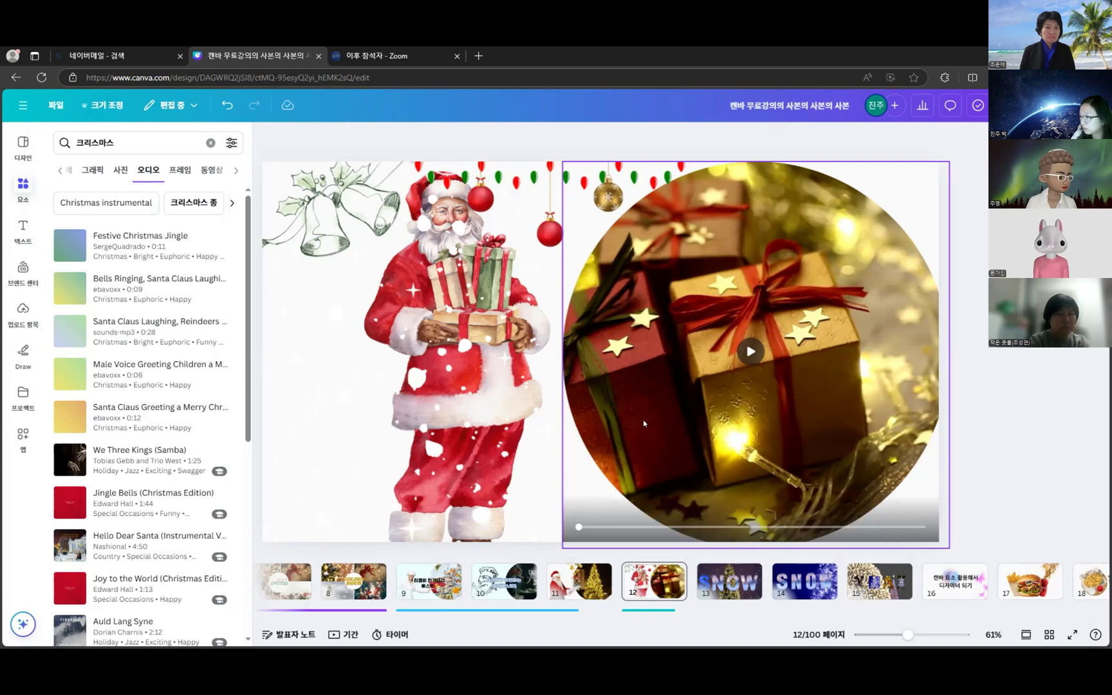
pyautogui.click(751, 349)
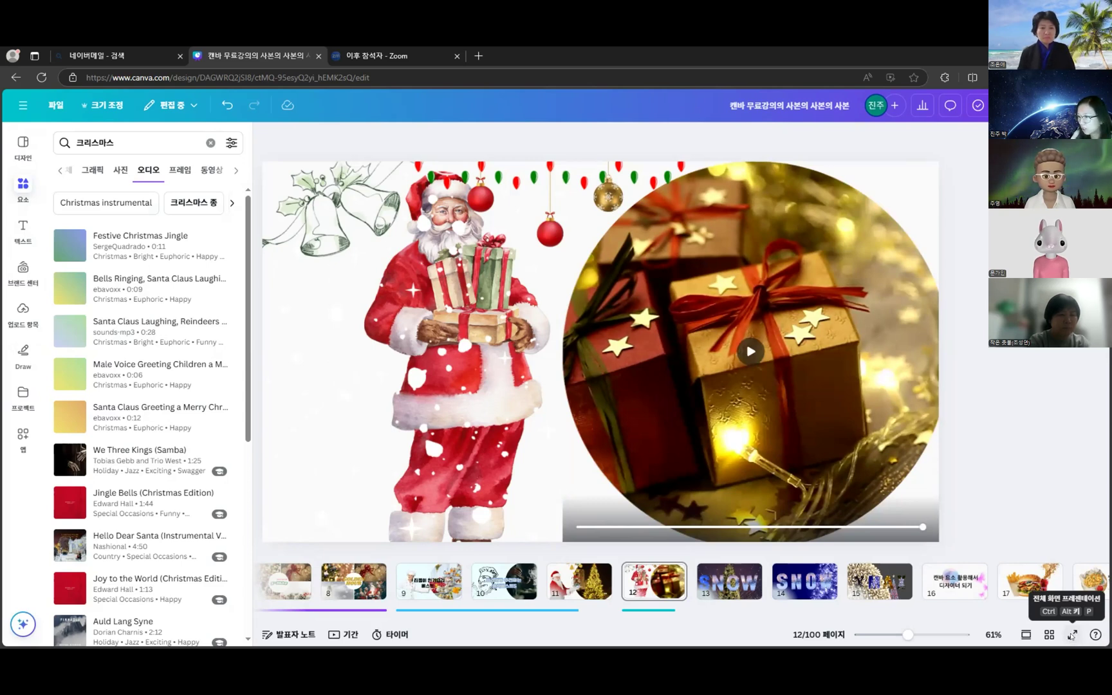
# - Present slide 12 full screen, pause and skip ahead in the gift-box video, then exit
pyautogui.click(1073, 635)
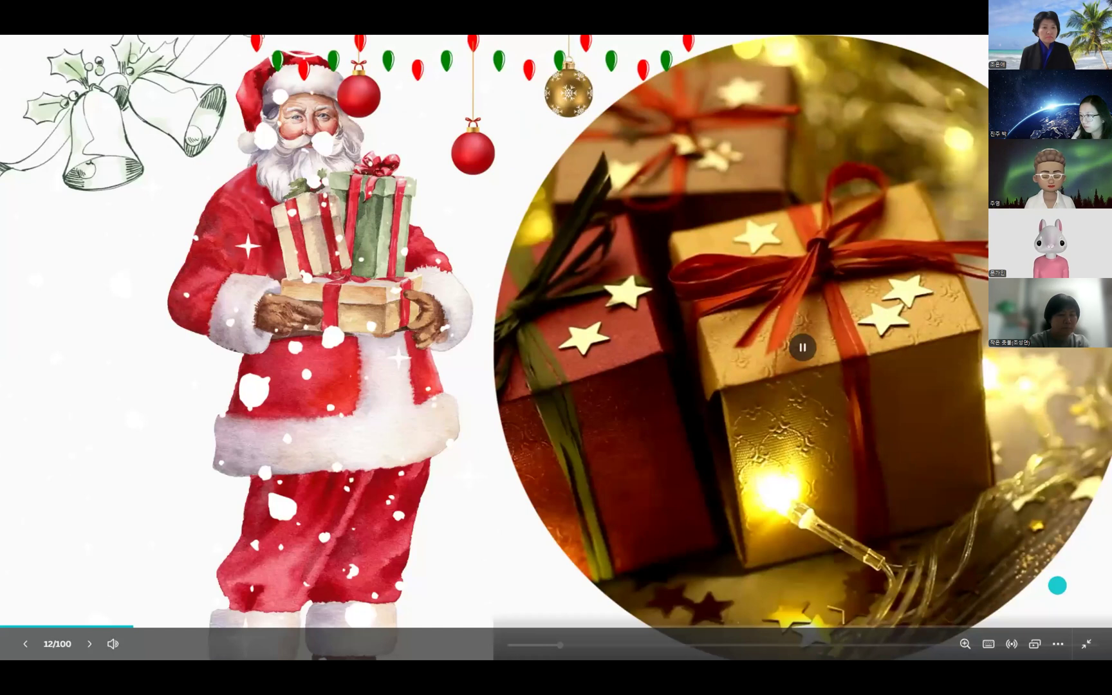
pyautogui.click(803, 351)
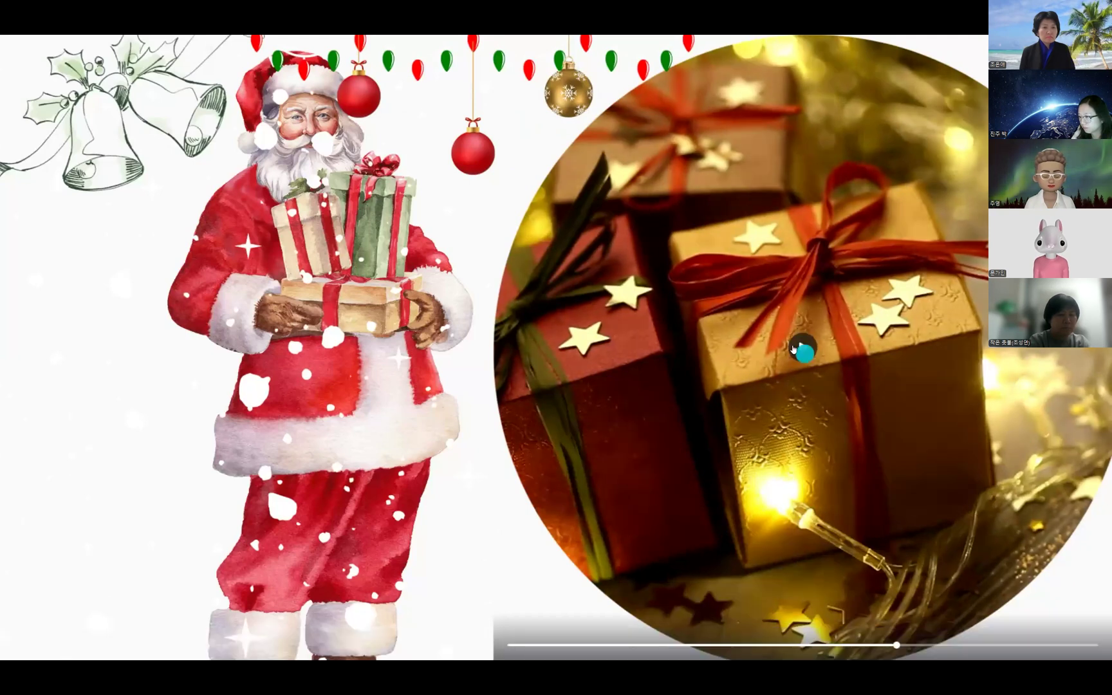
pyautogui.click(952, 646)
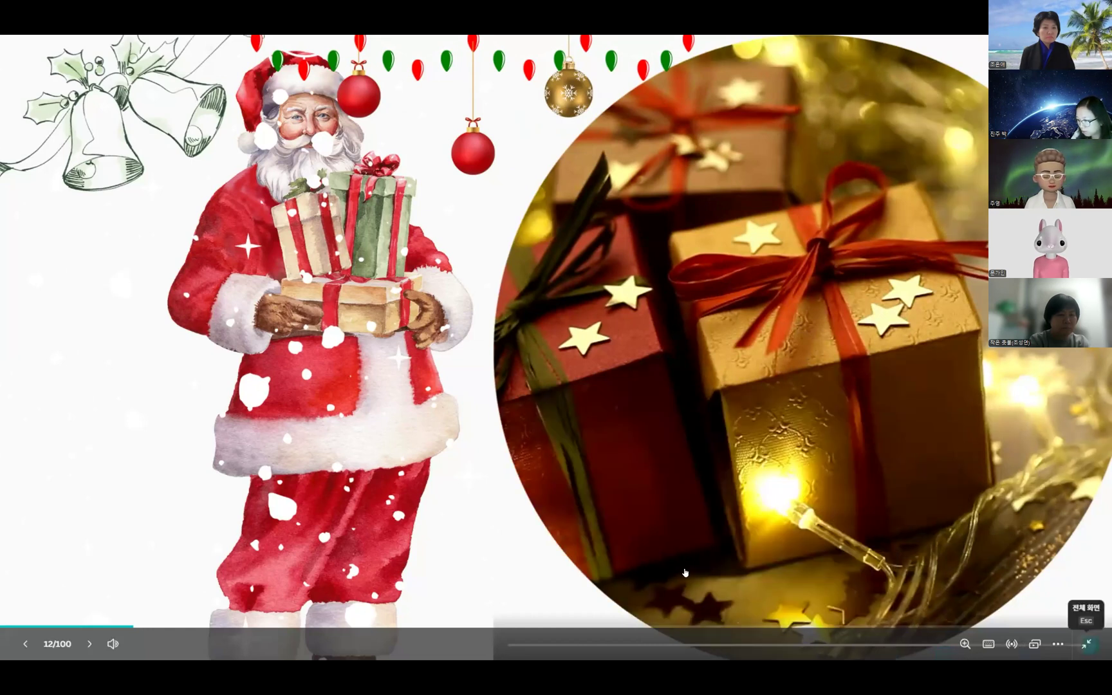
pyautogui.press('Escape')
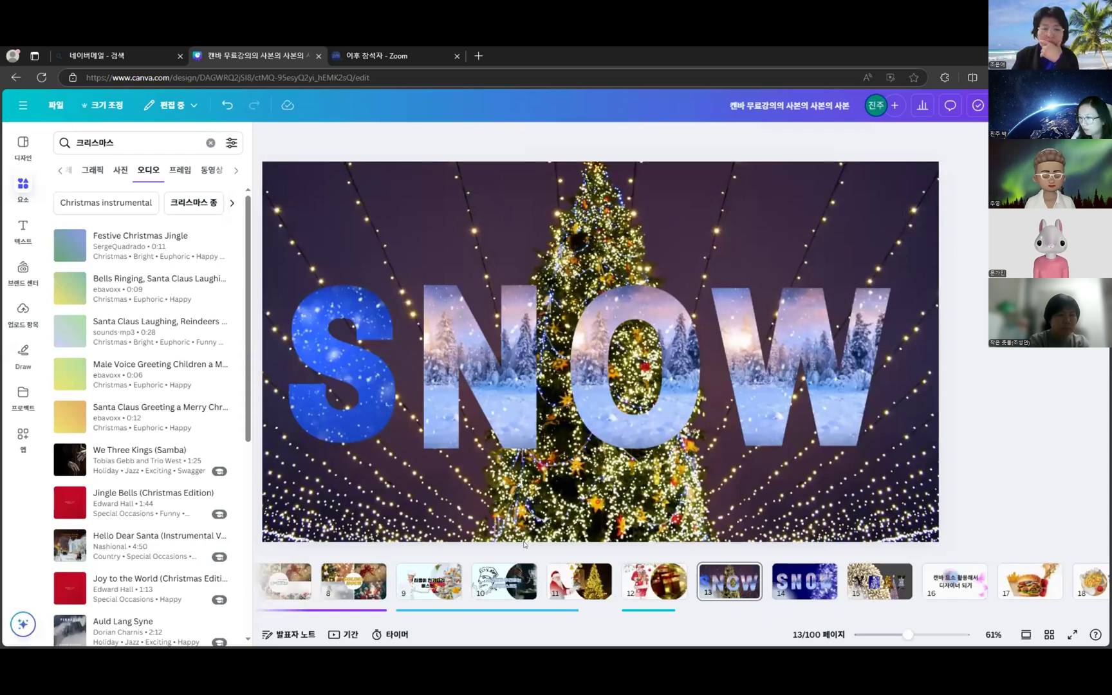
# - Go to the Santa-and-gifts page 12 and delete its existing audio clip
pyautogui.click(605, 587)
pyautogui.rightClick(670, 581)
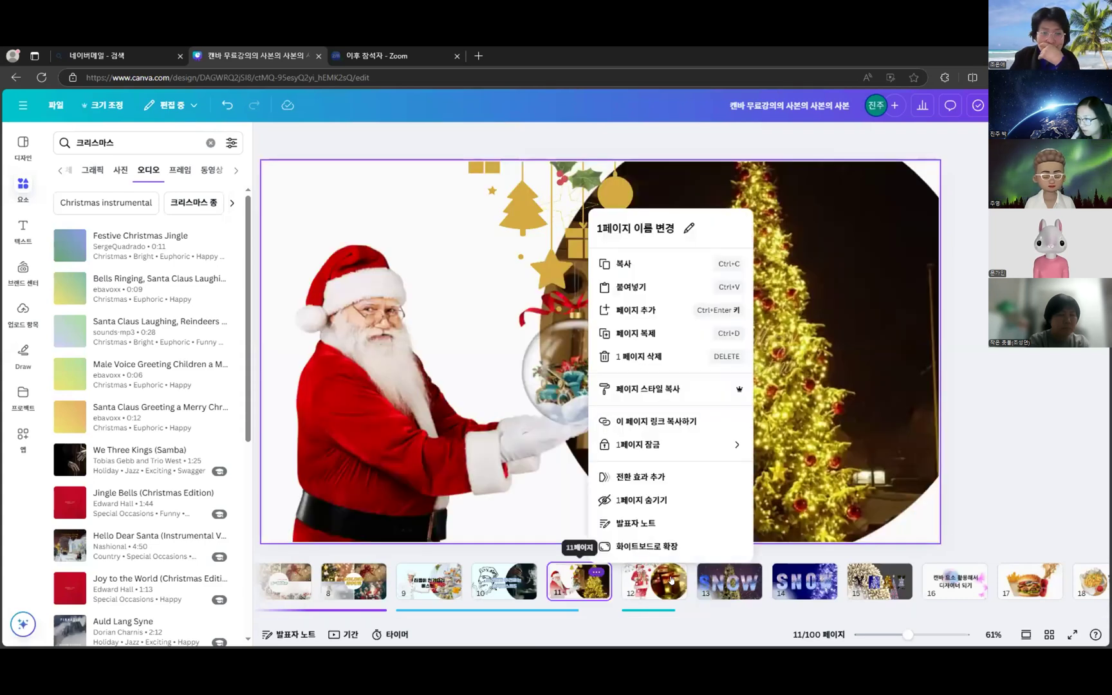
pyautogui.click(672, 581)
pyautogui.click(665, 599)
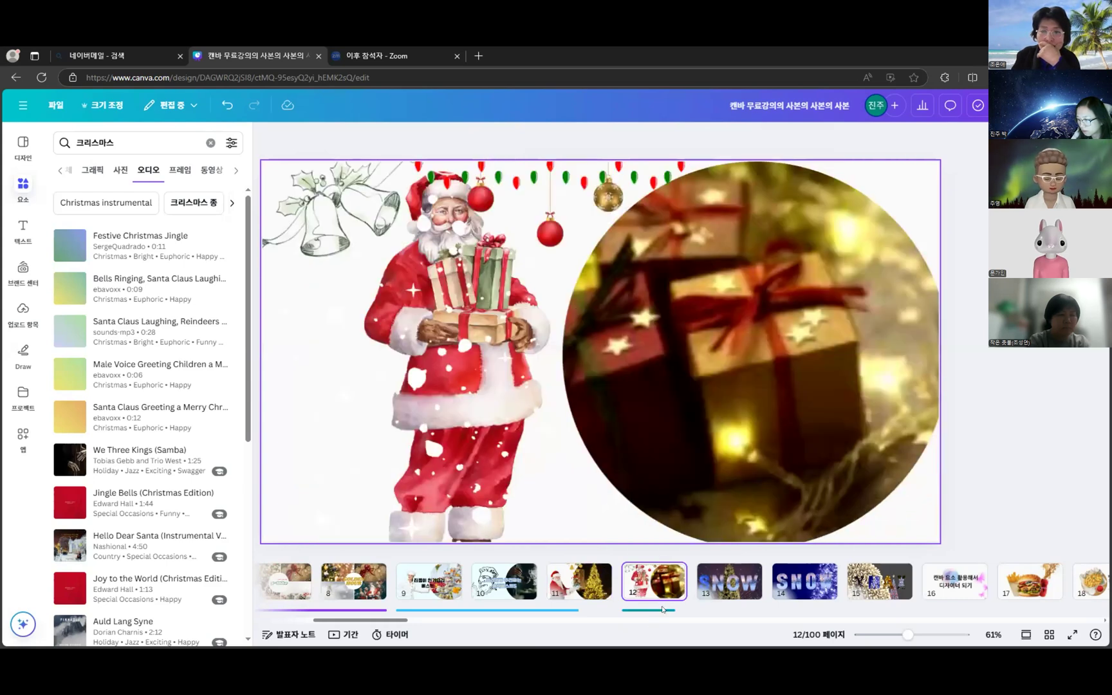
pyautogui.click(663, 609)
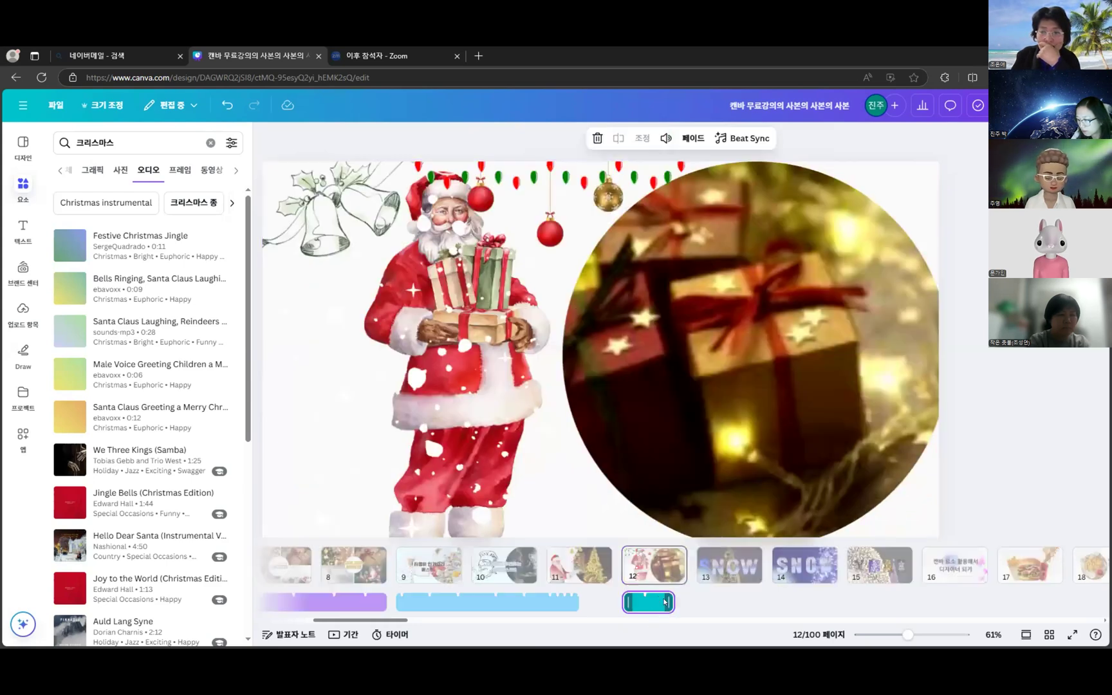
pyautogui.rightClick(650, 608)
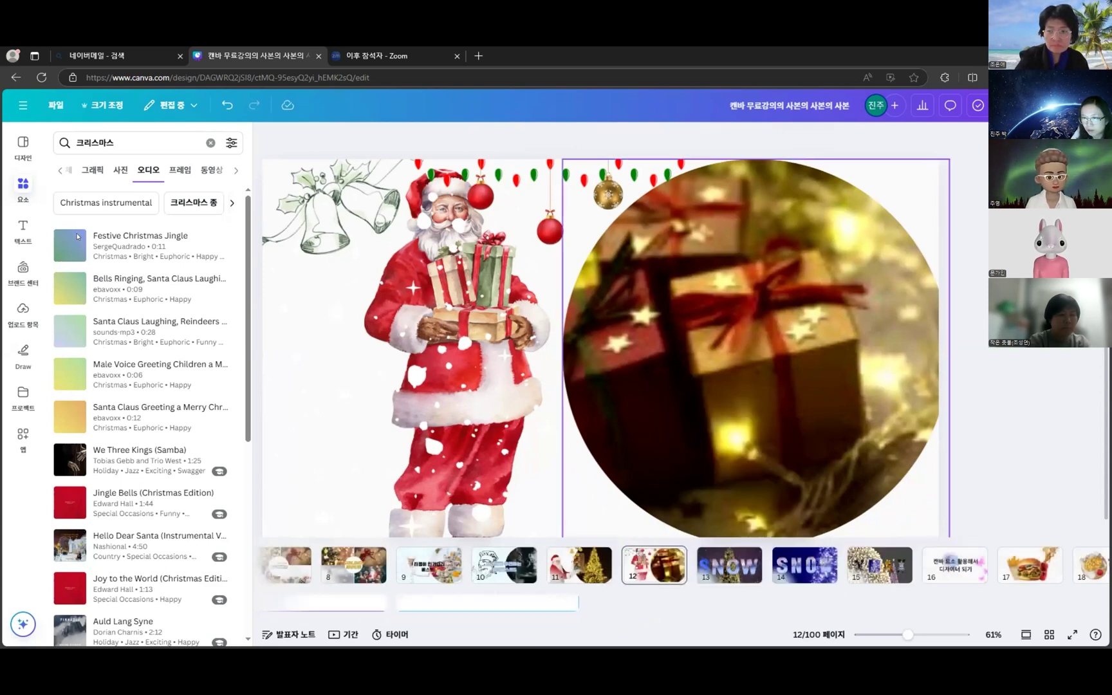
# - Preview the Santa Claus Laughing sound, then the Jingle Bells track
pyautogui.click(70, 324)
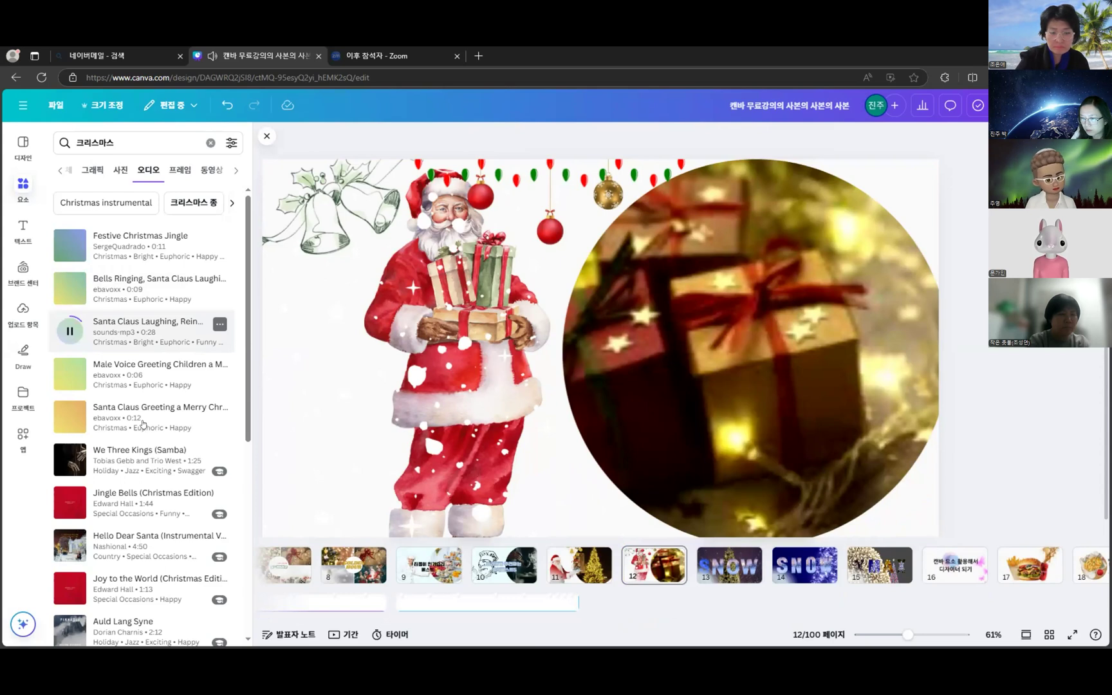
pyautogui.scroll(-1, 71, 438)
pyautogui.click(63, 445)
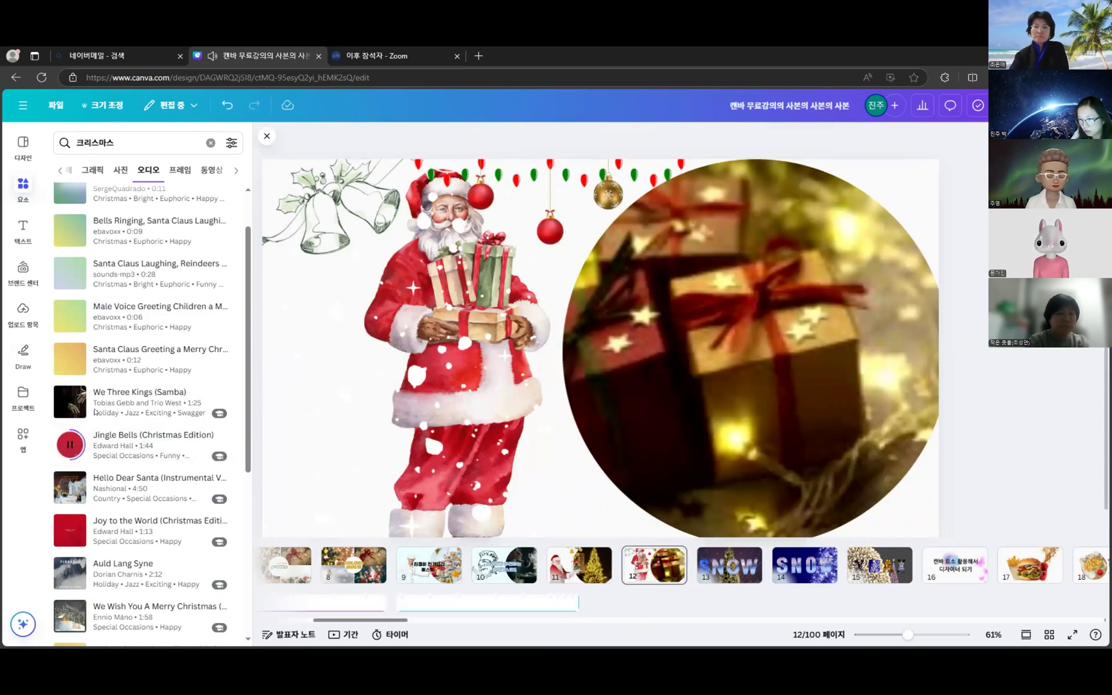
# - Add Jingle Bells to page 12, trim it to about 7.1 seconds, and present full screen
pyautogui.moveTo(73, 442); pyautogui.dragTo(591, 579)
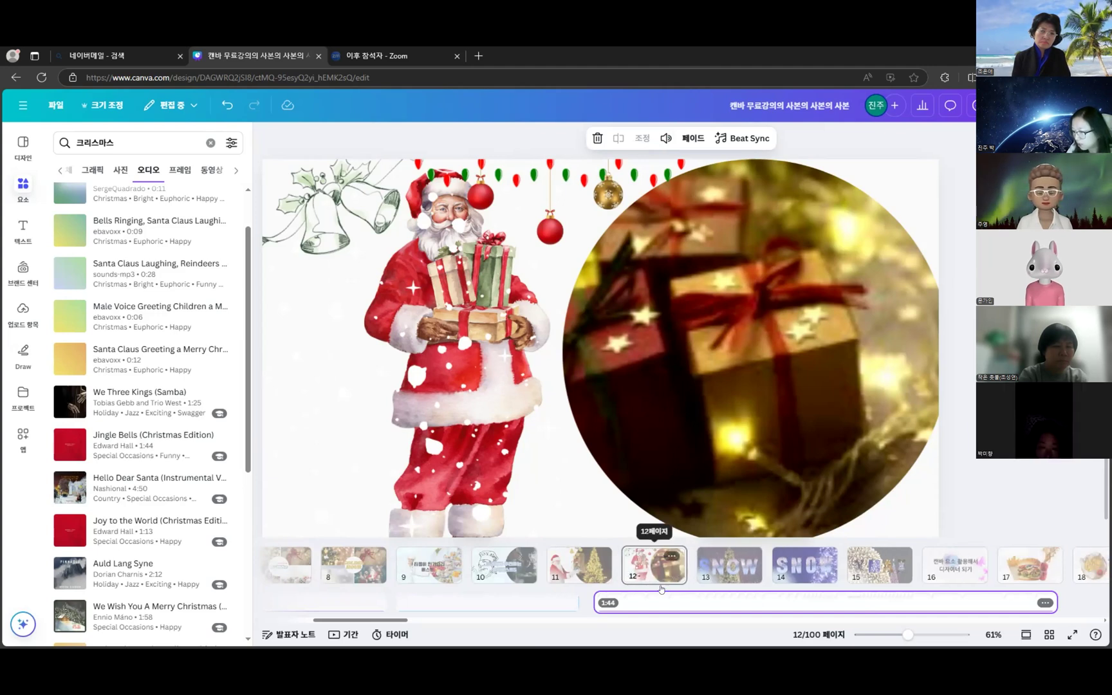
pyautogui.click(611, 604)
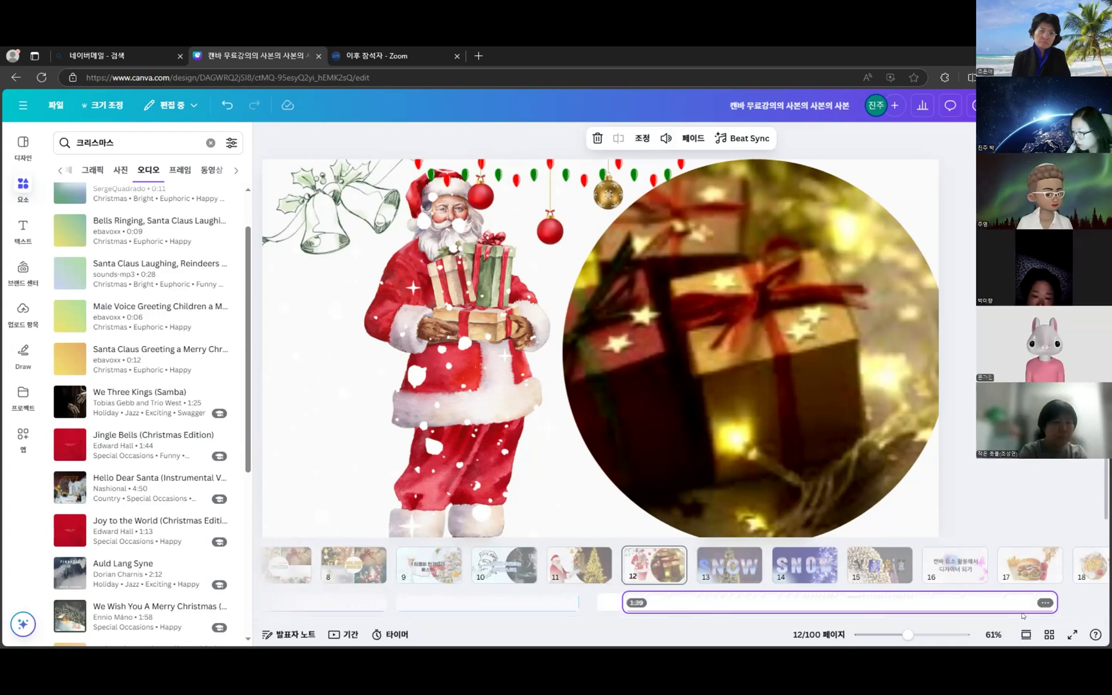
pyautogui.moveTo(1054, 599); pyautogui.dragTo(906, 602)
pyautogui.moveTo(729, 600); pyautogui.dragTo(645, 603)
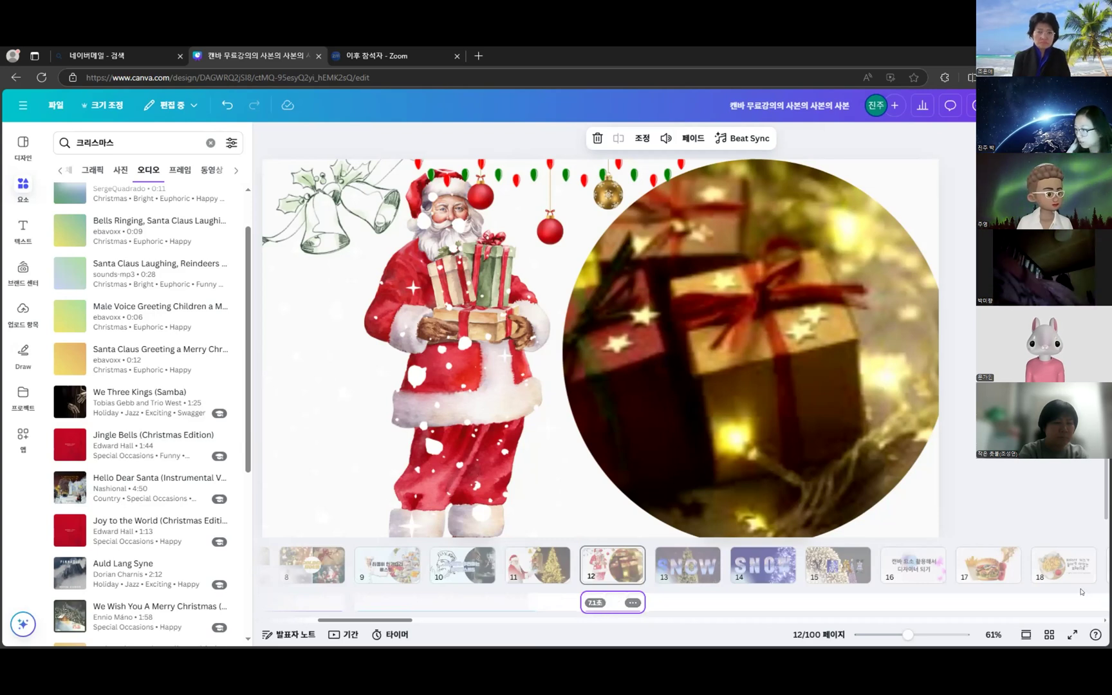
pyautogui.click(1073, 635)
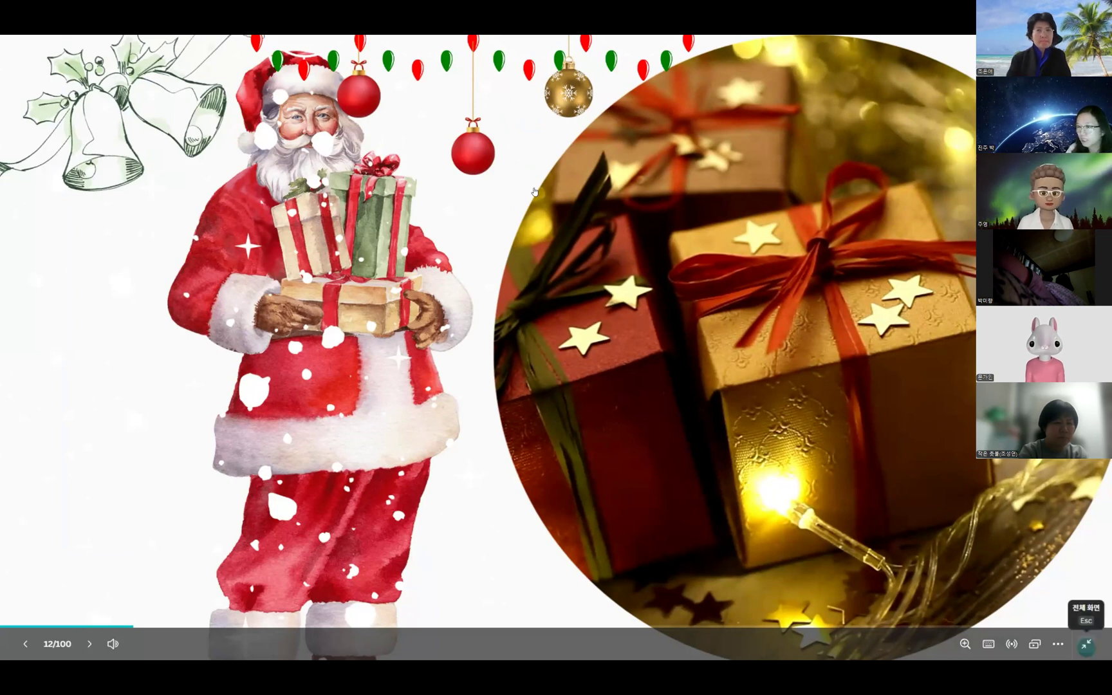
# - Exit full-screen playback and return to editing page 12
pyautogui.click(1084, 647)
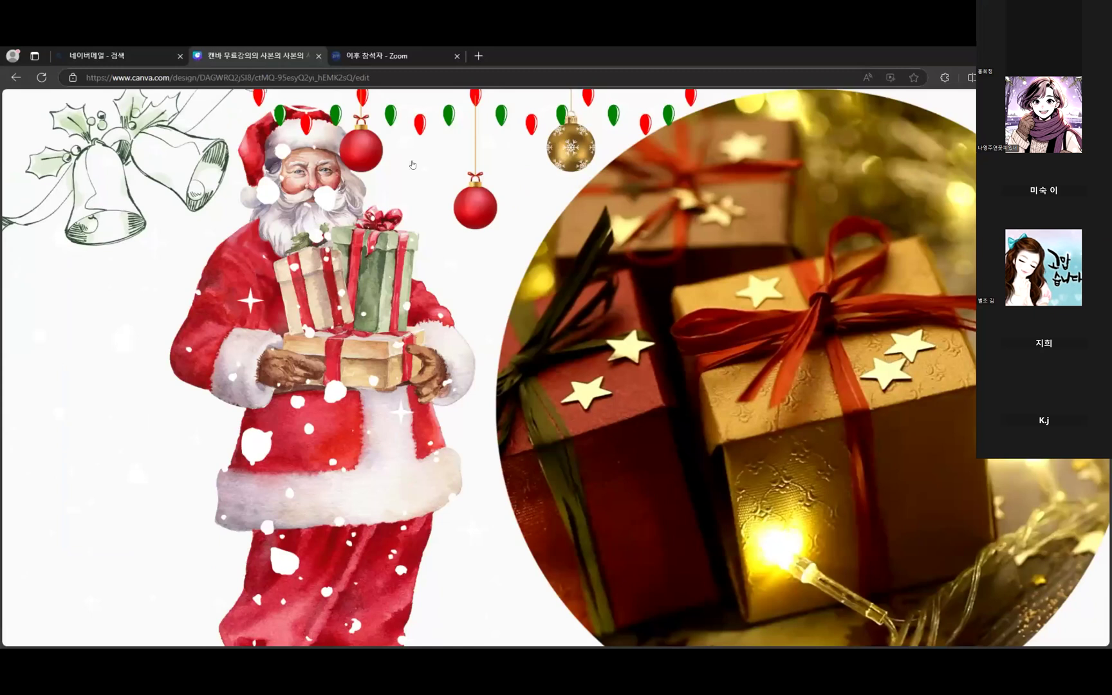
pyautogui.press('Escape')
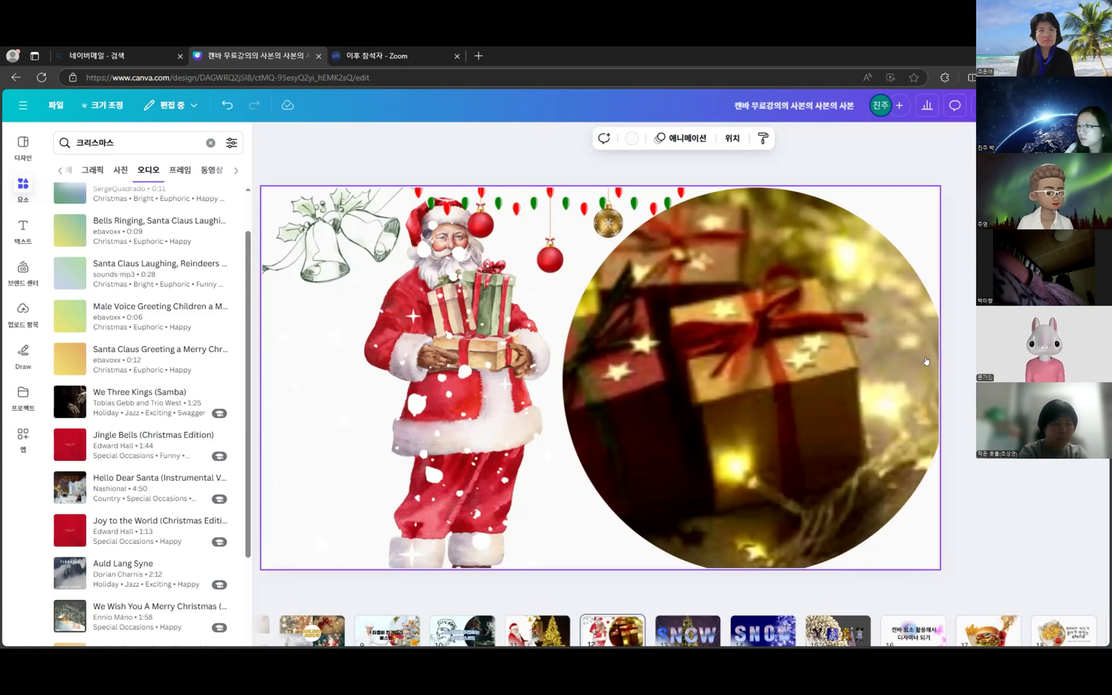
# - Preview the Christmas-tree SNOW page 13 in full screen, then exit
pyautogui.scroll(-1, 836, 396)
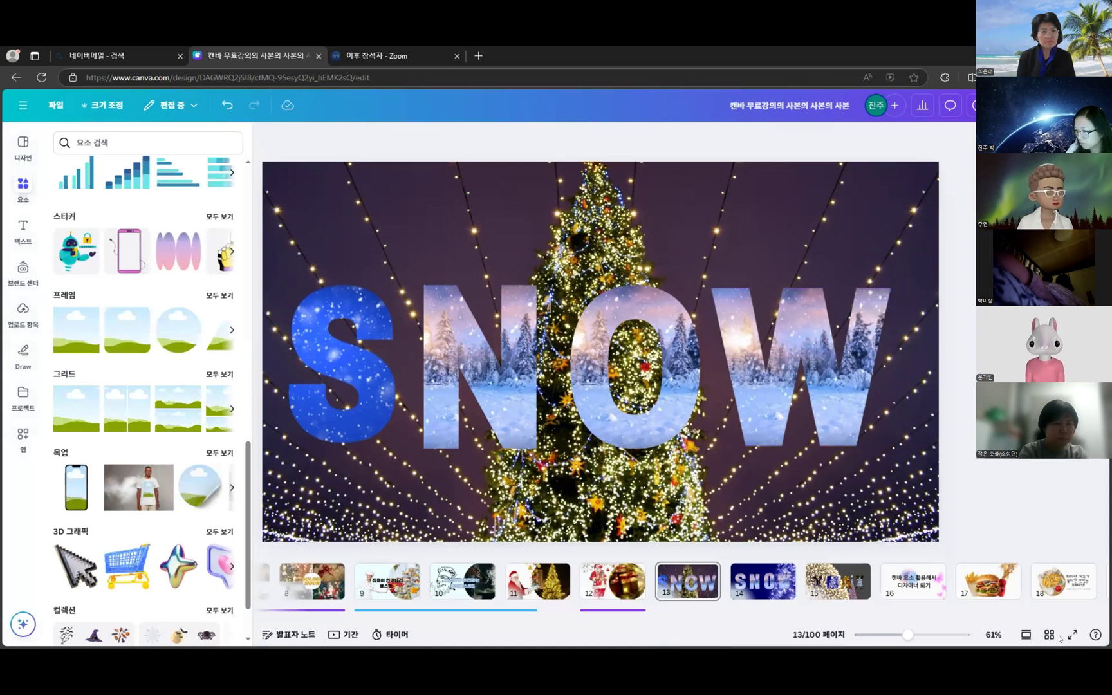
pyautogui.click(672, 587)
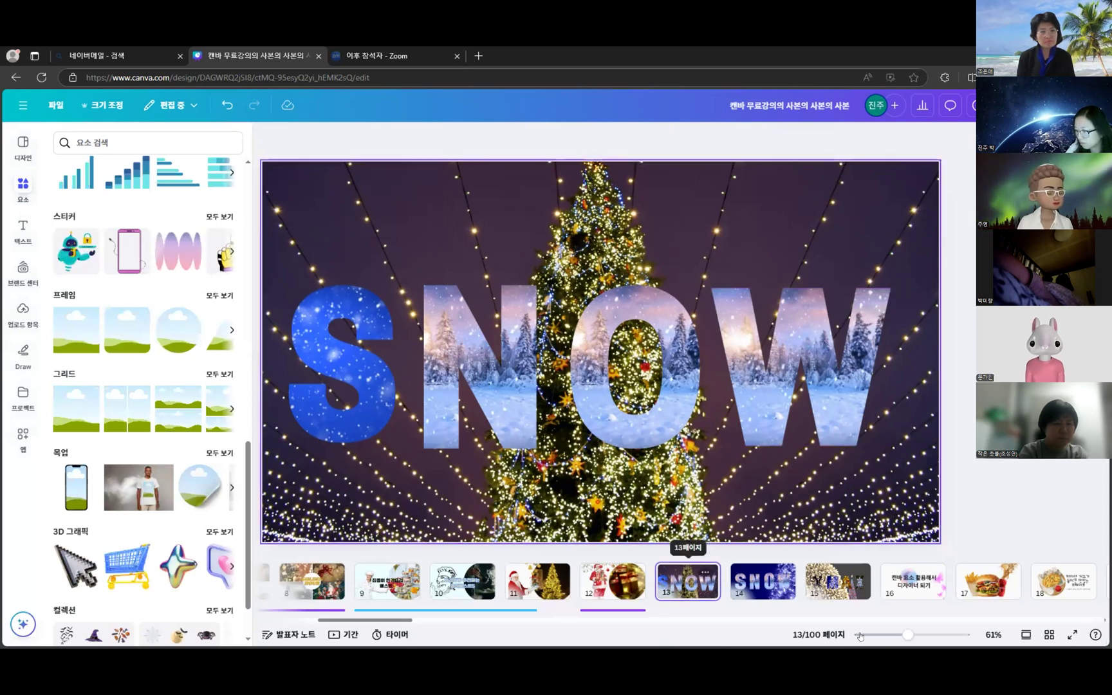
pyautogui.click(1073, 634)
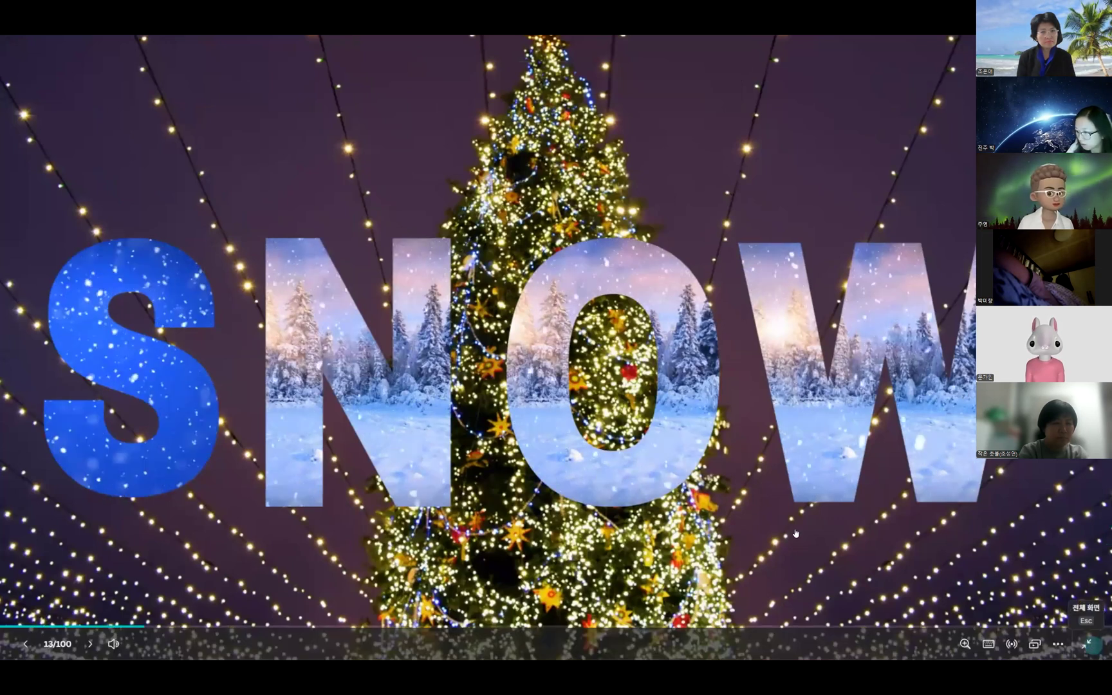
pyautogui.press('Escape')
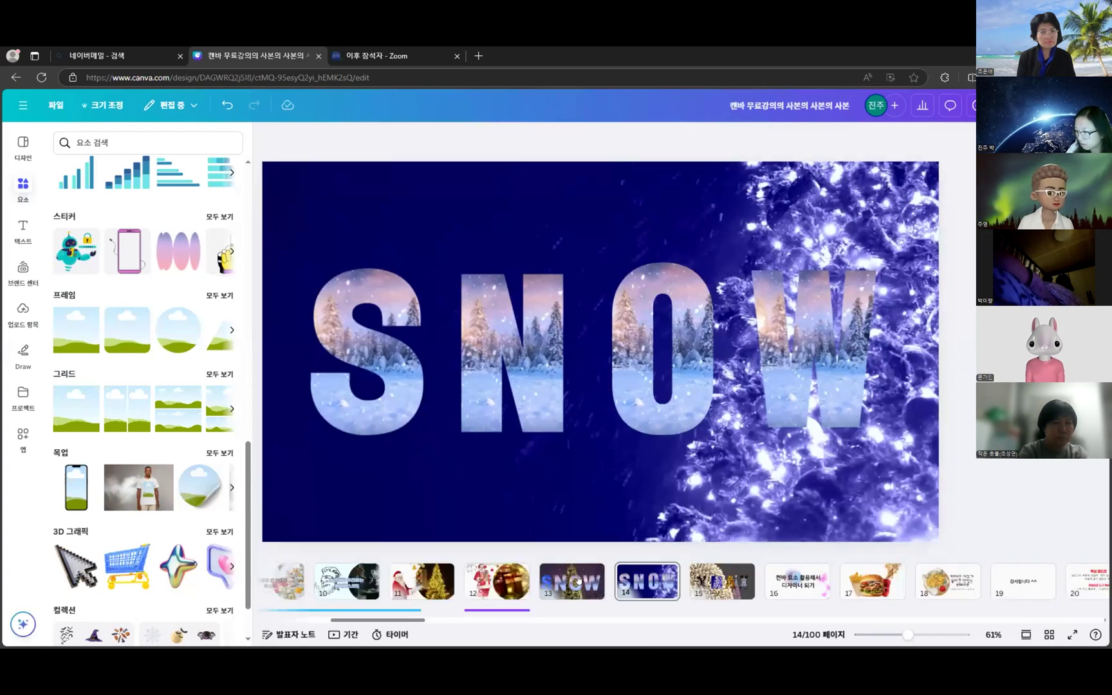
# - Move the music clip to start at page 13, extend it to about 1:22, and present from page 13
pyautogui.click(578, 580)
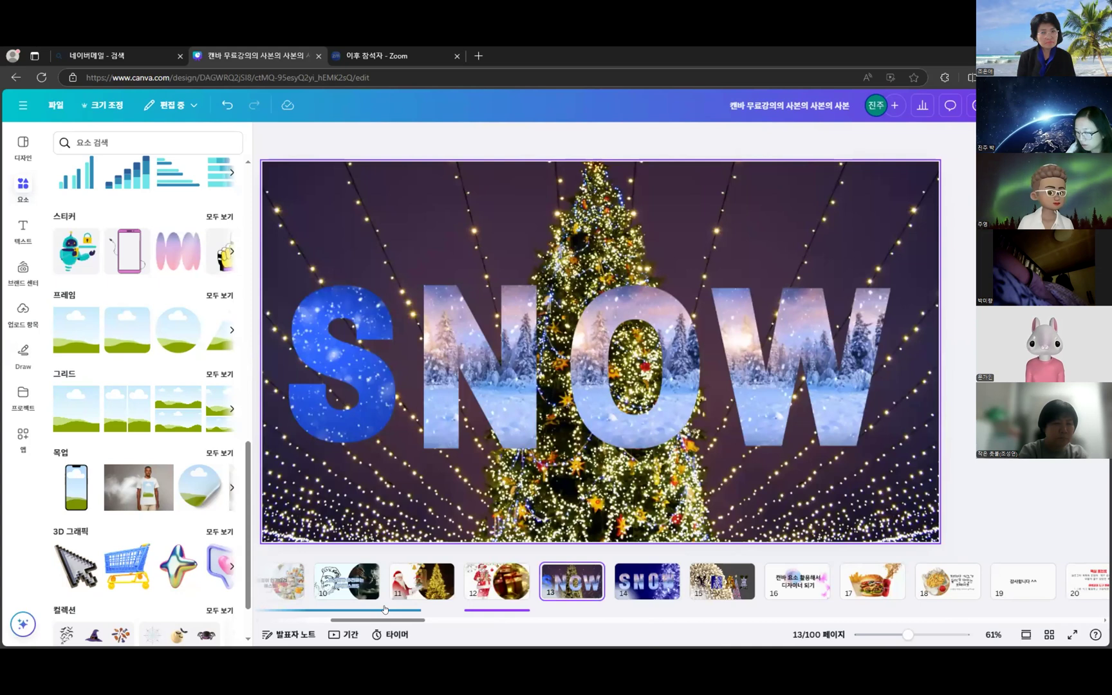
pyautogui.click(426, 610)
pyautogui.moveTo(824, 582); pyautogui.dragTo(572, 603)
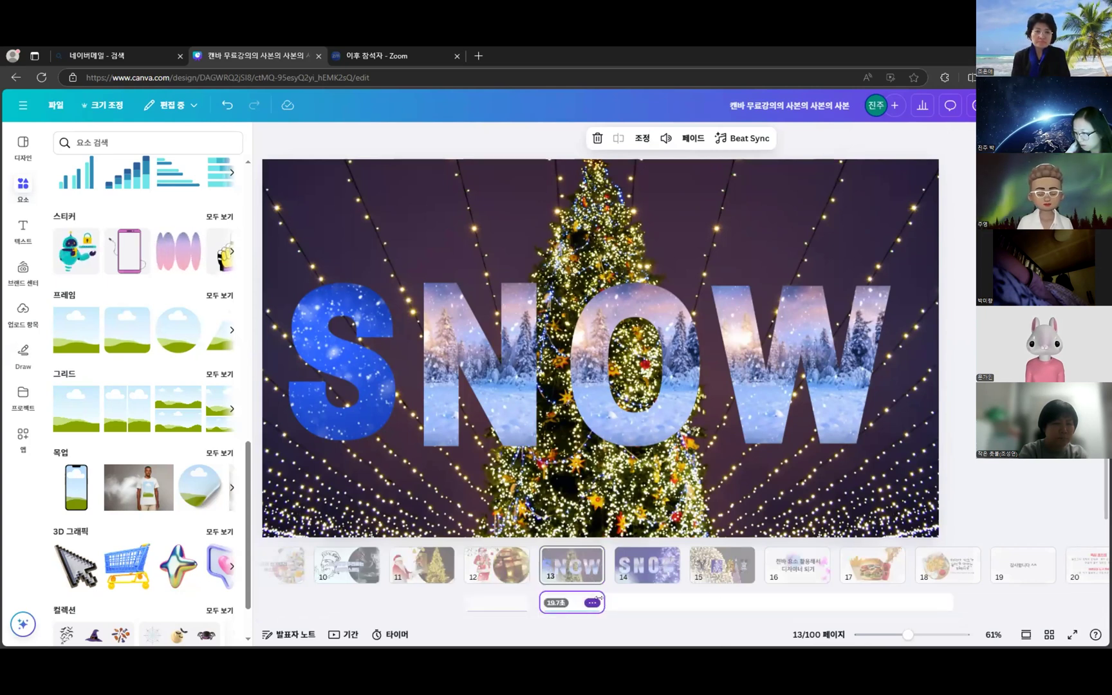
pyautogui.moveTo(600, 605); pyautogui.dragTo(744, 598)
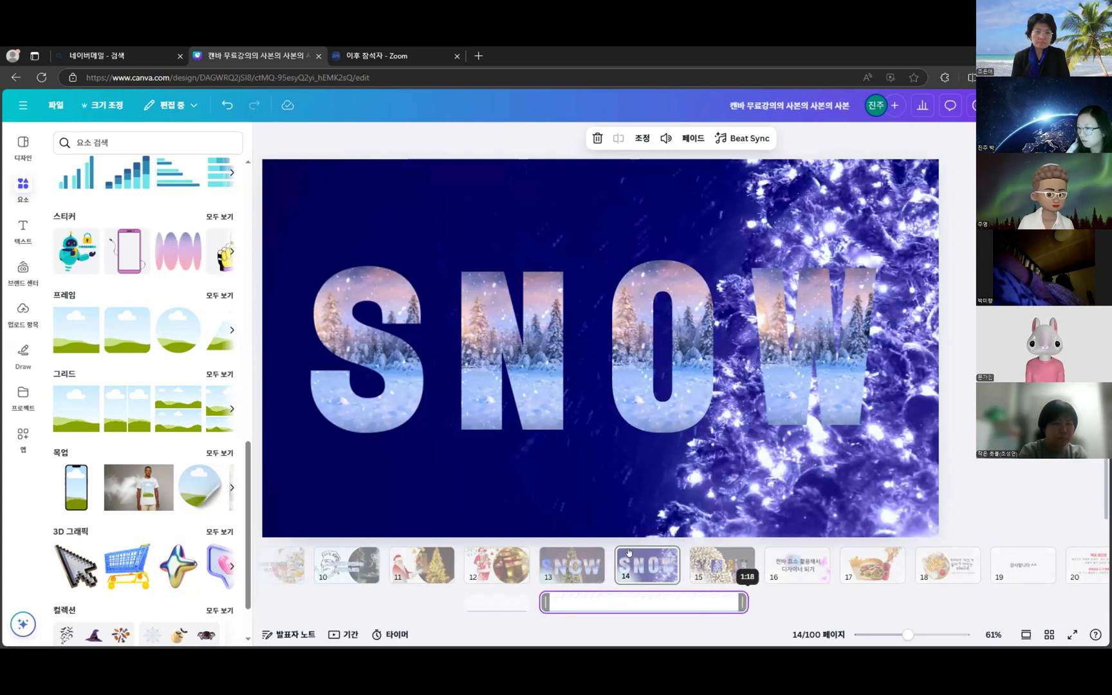
pyautogui.moveTo(629, 552); pyautogui.dragTo(736, 555)
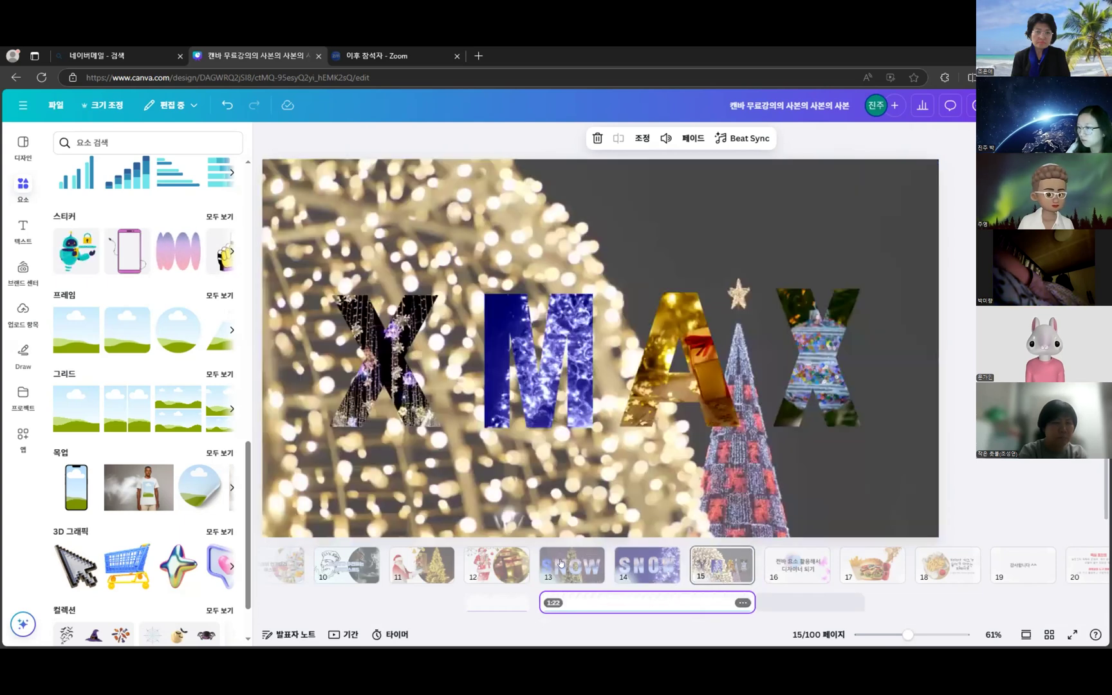
pyautogui.click(572, 565)
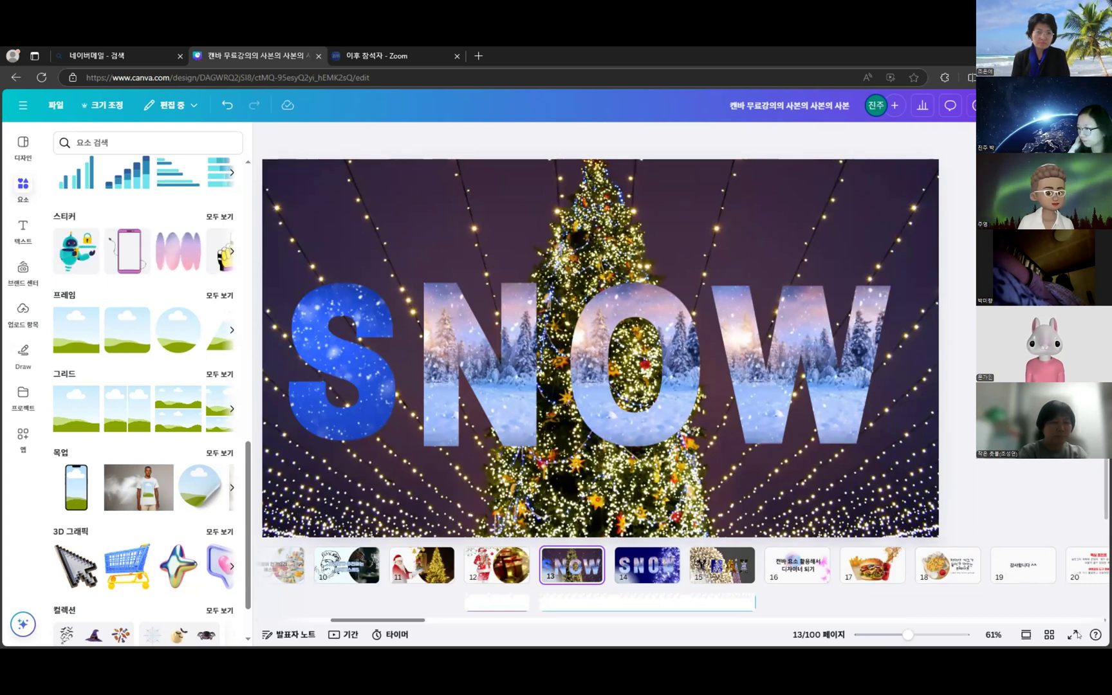
pyautogui.click(1076, 635)
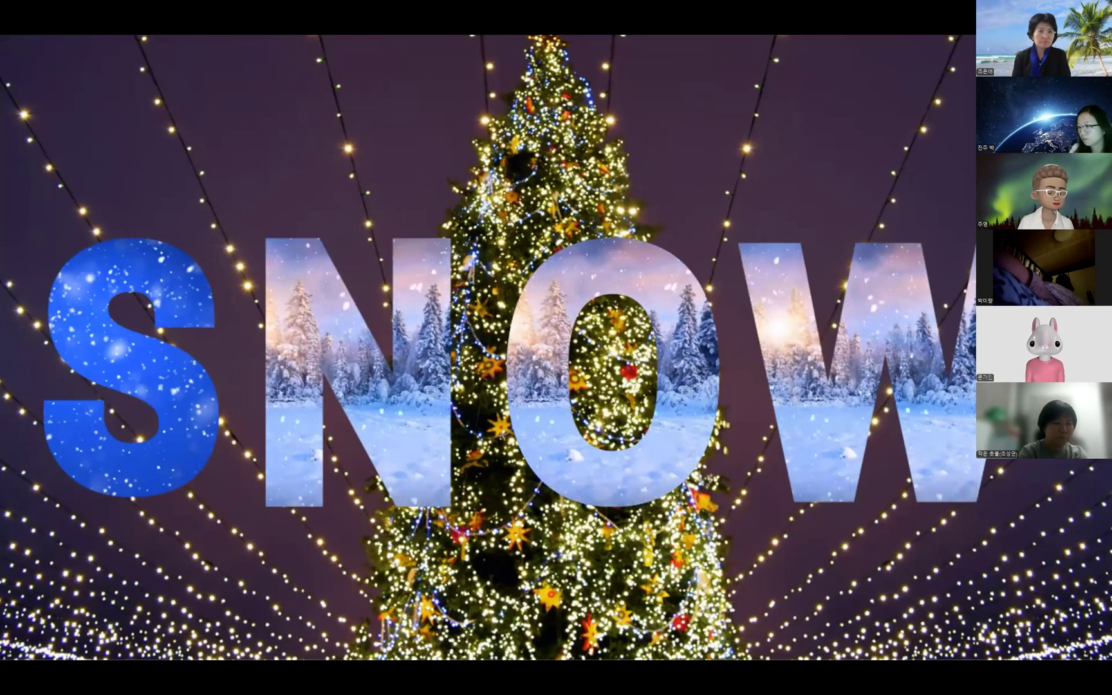
# - Exit the slideshow and insert a blank page after the SNOW slide 13
pyautogui.click(1093, 611)
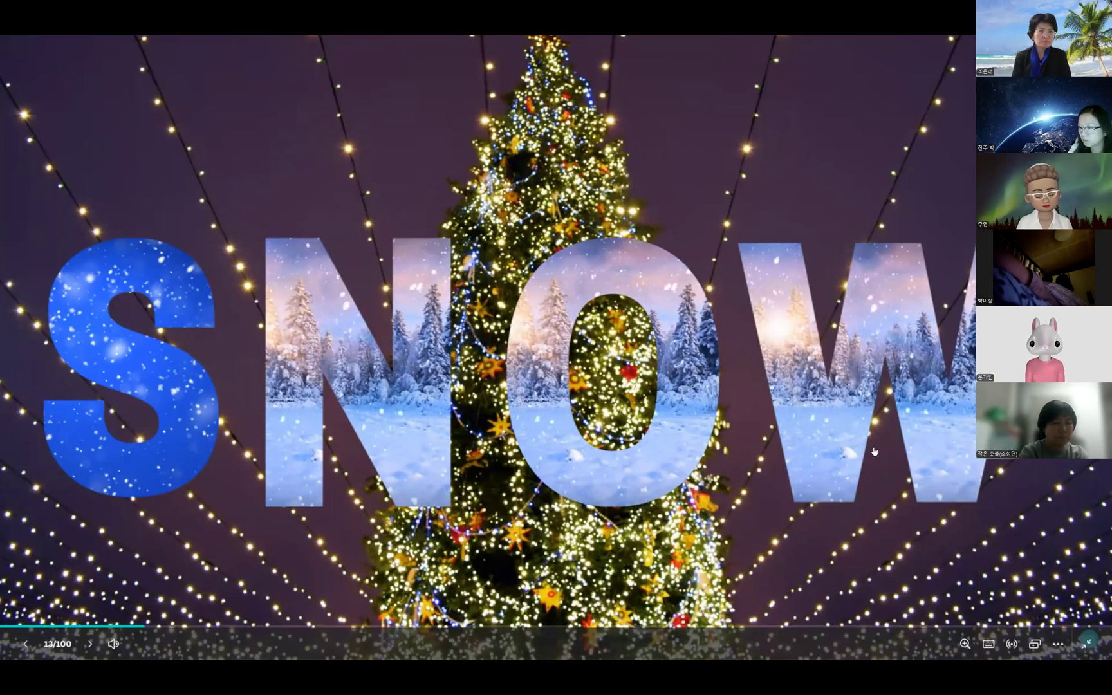
pyautogui.press('Escape')
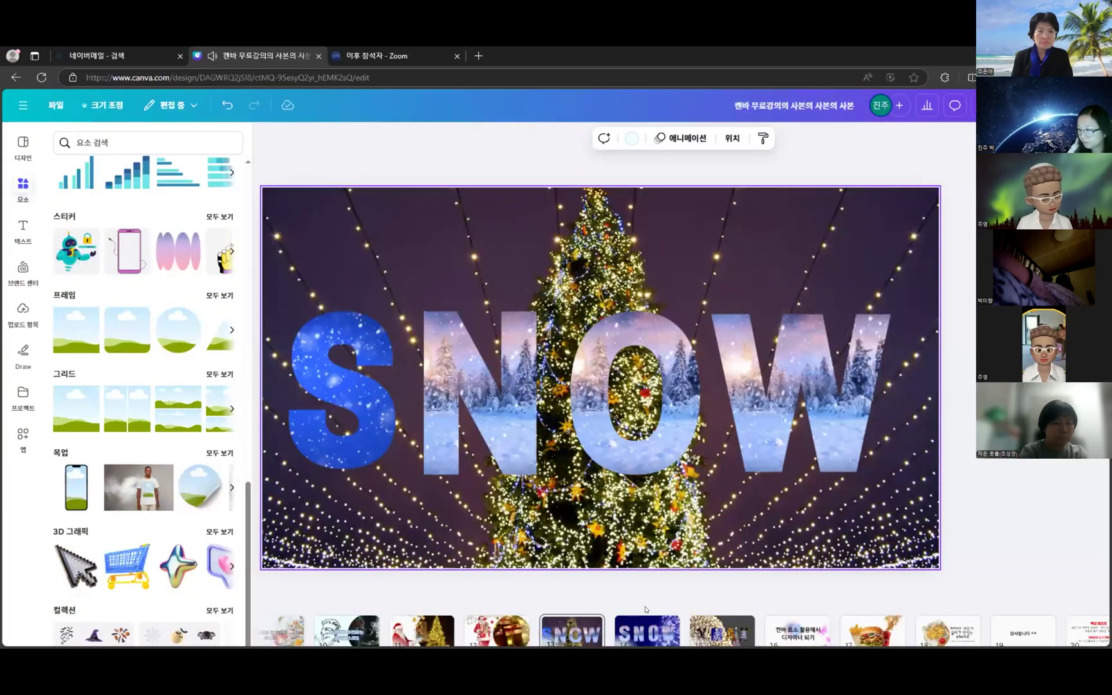
pyautogui.click(644, 561)
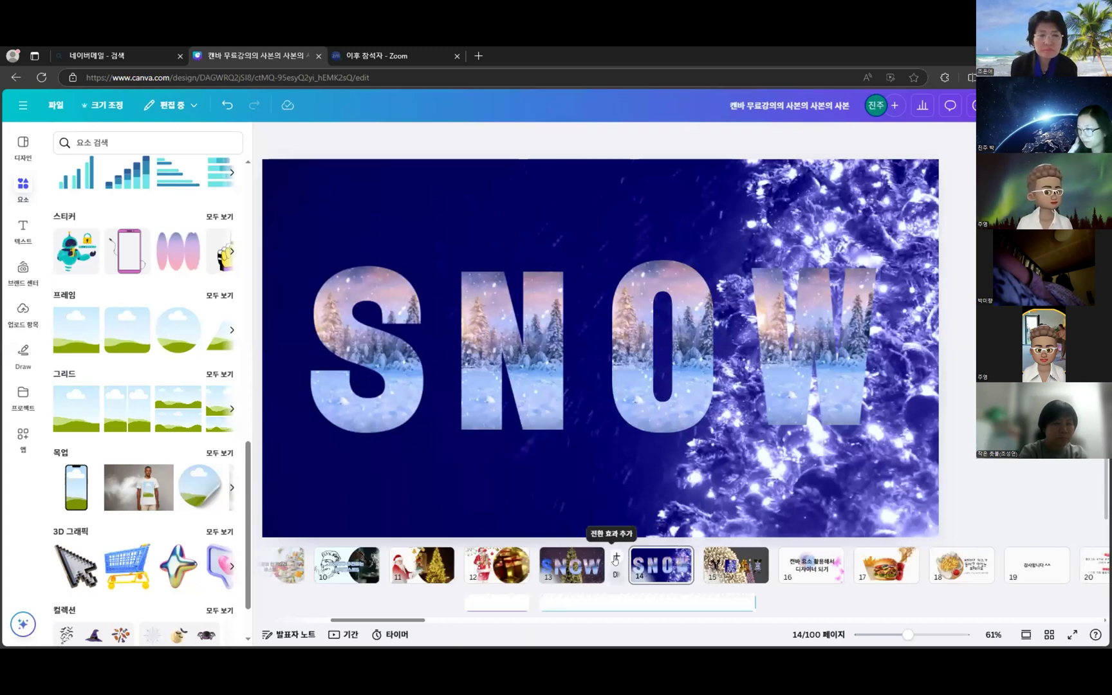
pyautogui.click(615, 558)
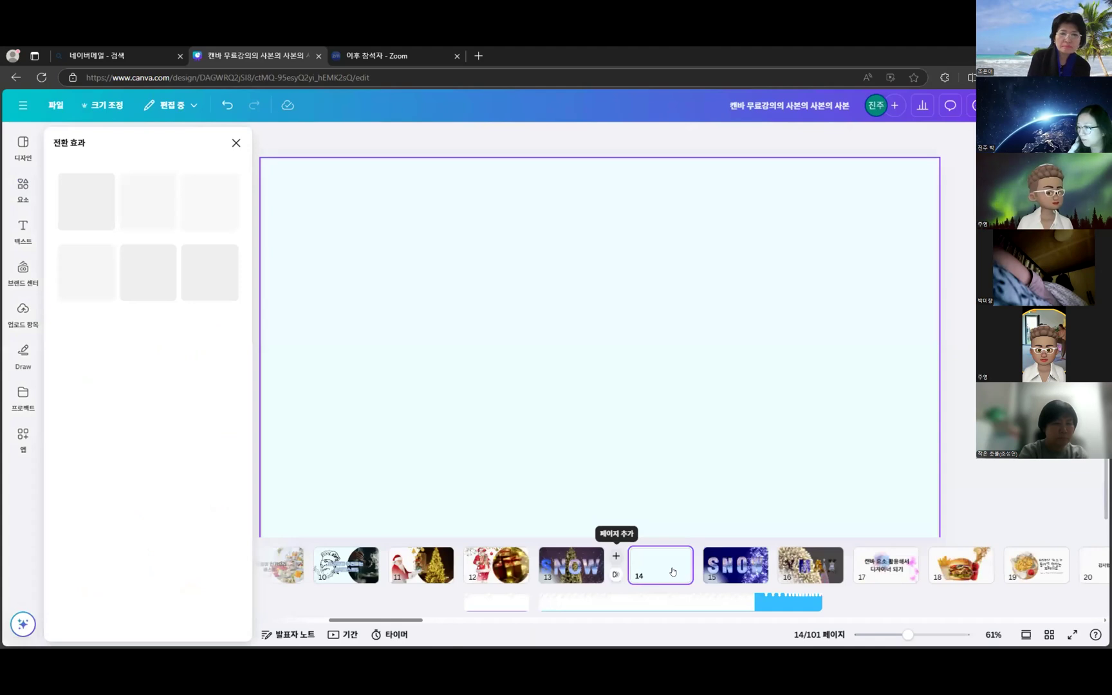
# - Search Elements for 크리스마스 and filter the results to videos
pyautogui.click(236, 143)
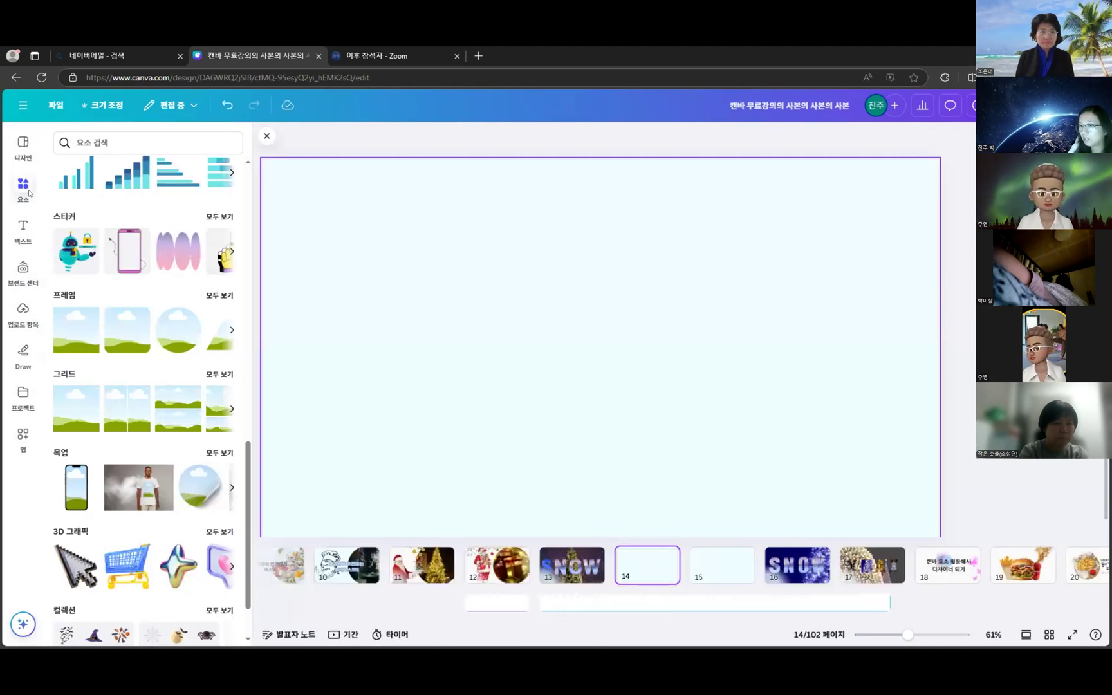
pyautogui.click(175, 143)
pyautogui.write('크리슴')
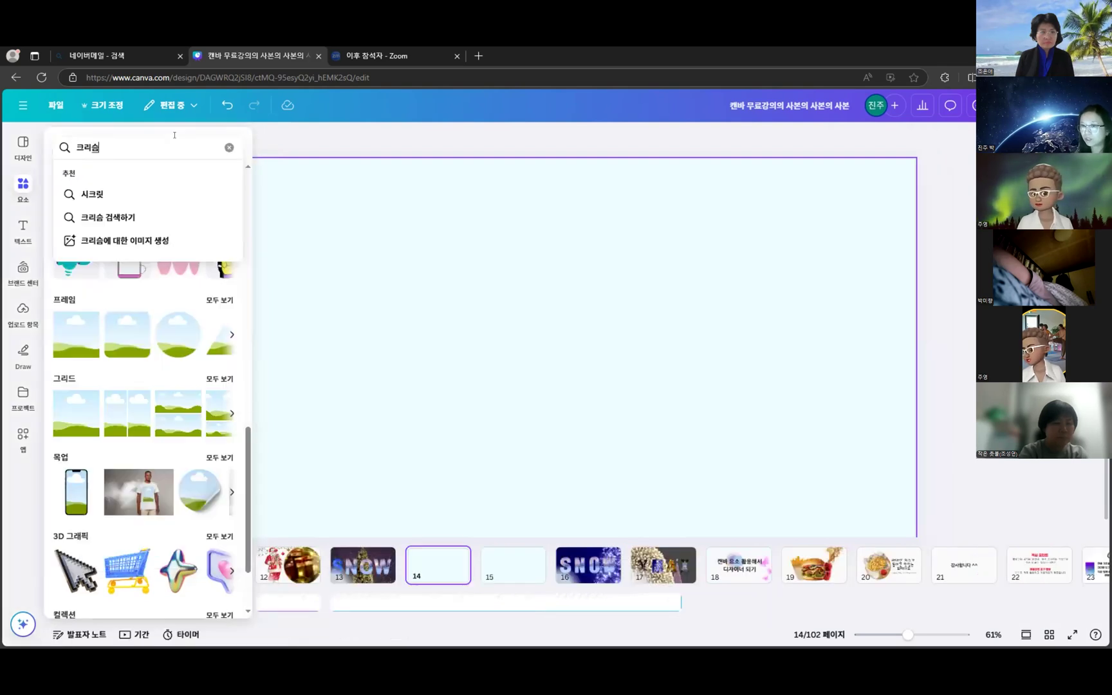
pyautogui.write('마스')
pyautogui.press('Return')
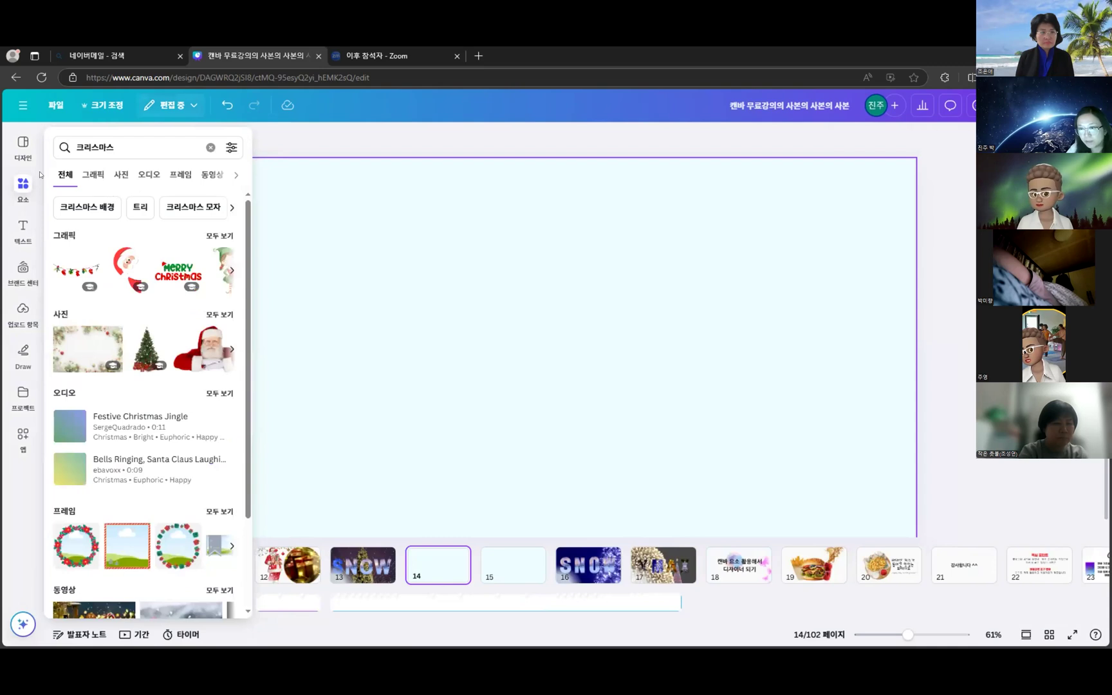
pyautogui.click(23, 187)
pyautogui.click(23, 187)
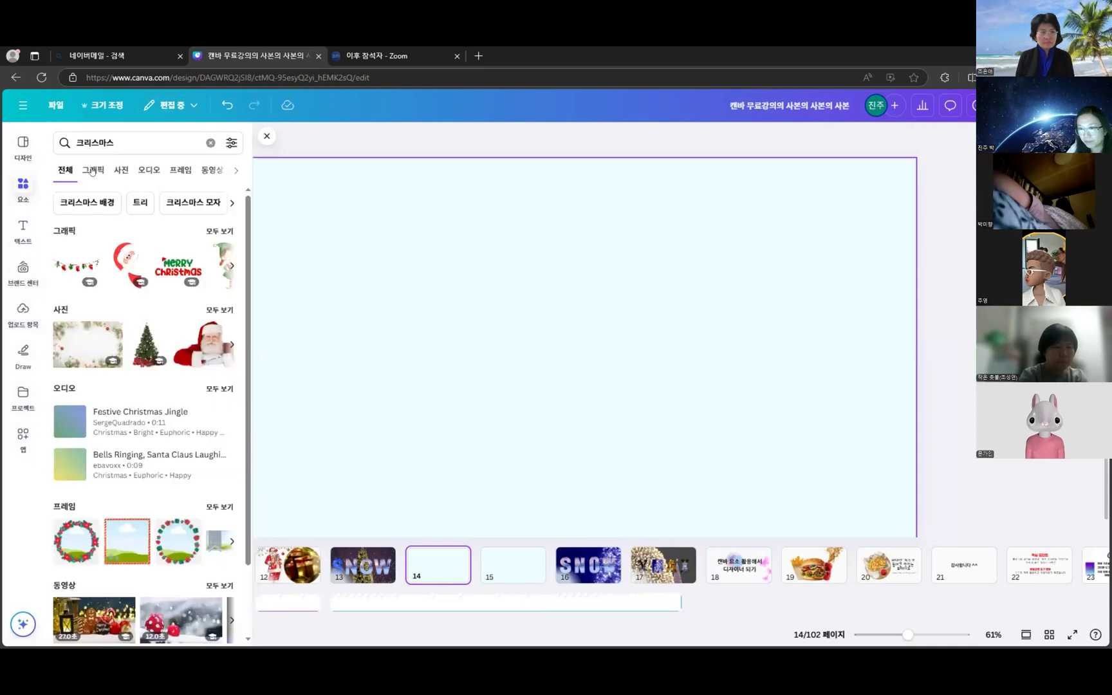
pyautogui.click(92, 170)
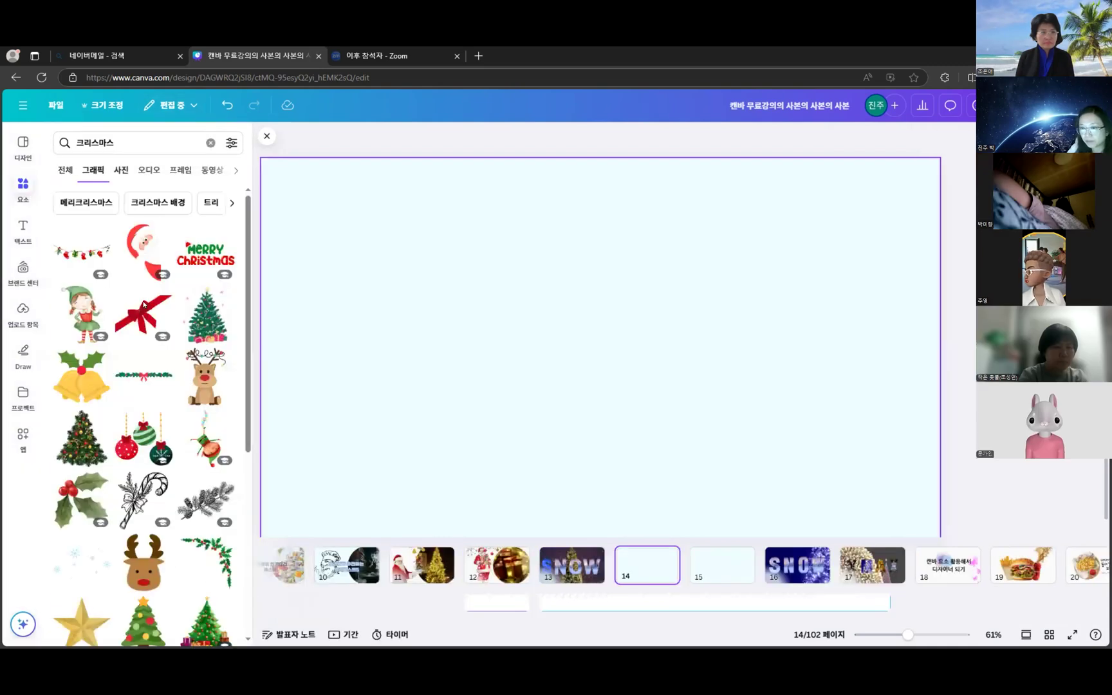
pyautogui.click(121, 170)
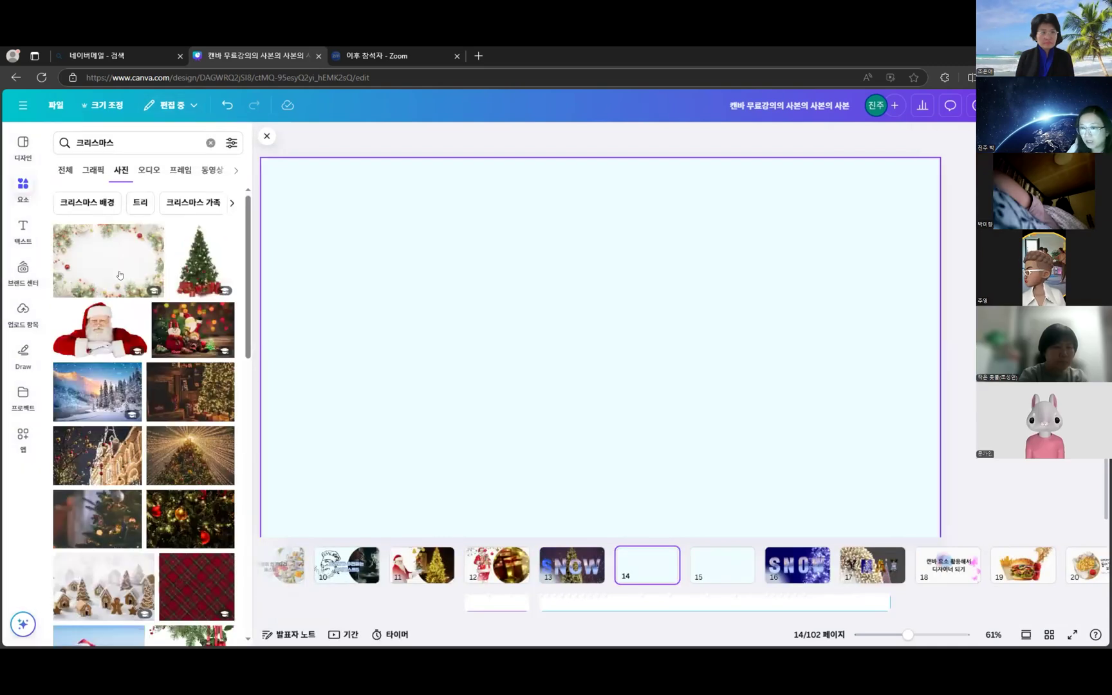
pyautogui.click(215, 171)
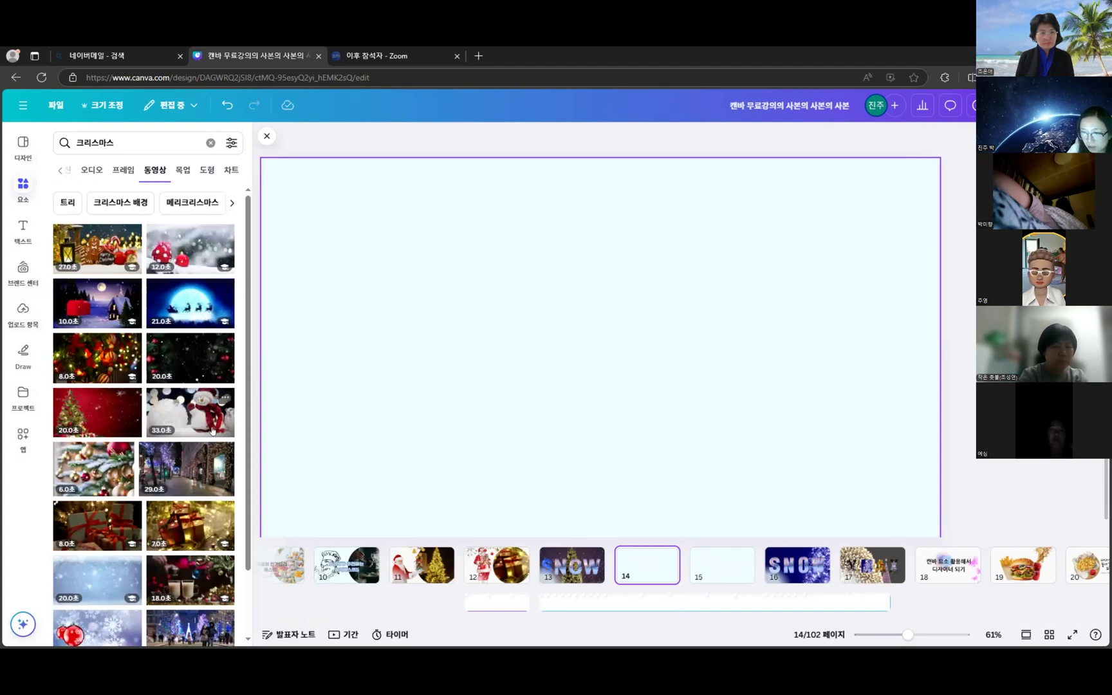
# - Add the snowy Christmas tree video to page 14 and enlarge it to fill the page
pyautogui.scroll(-4, 212, 431)
pyautogui.scroll(-2, 212, 427)
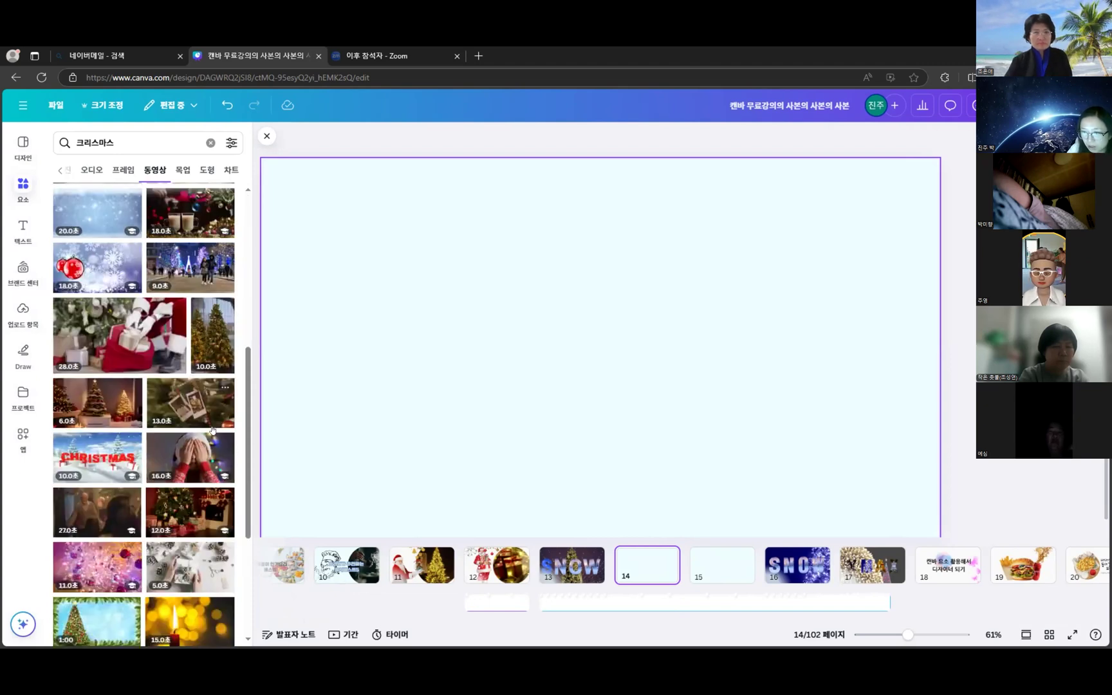
pyautogui.scroll(-4, 212, 430)
pyautogui.scroll(-4, 212, 431)
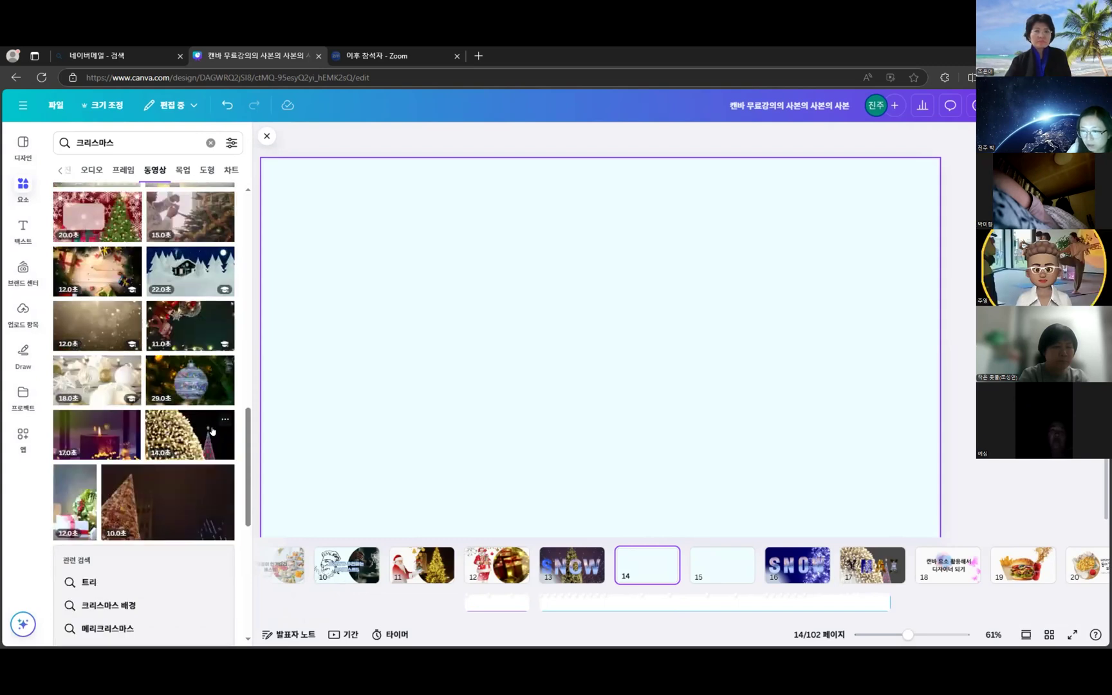
pyautogui.scroll(-5, 194, 419)
pyautogui.scroll(-2, 187, 412)
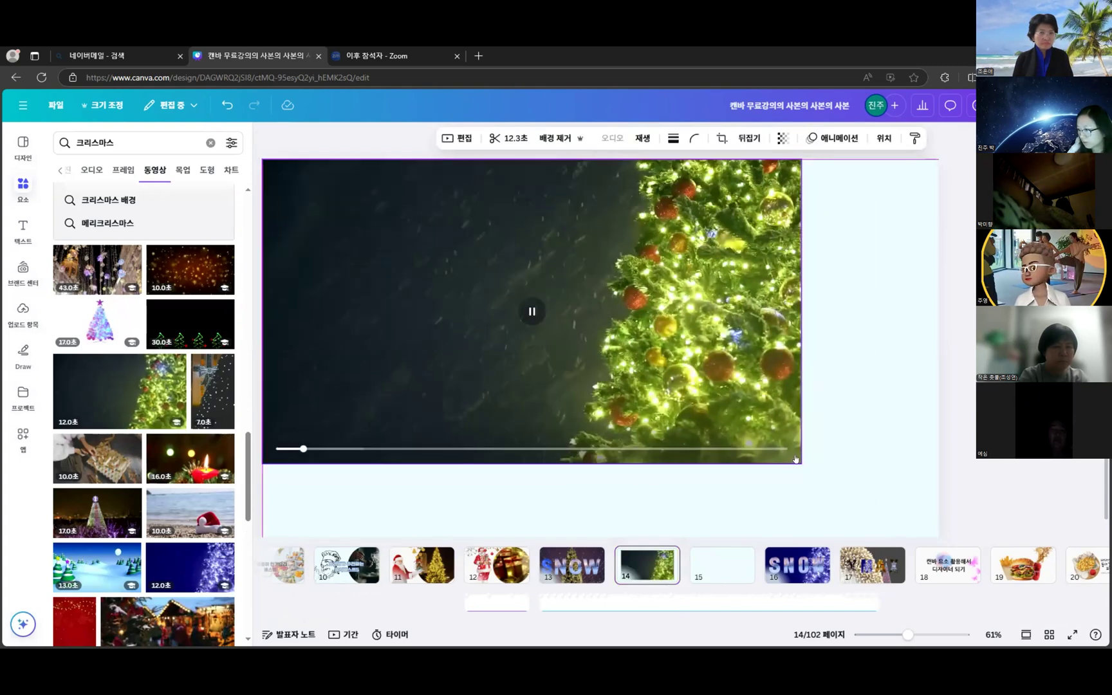
pyautogui.moveTo(974, 553)
pyautogui.mouseDown()
pyautogui.moveTo(964, 564)
pyautogui.moveTo(954, 549)
pyautogui.mouseUp()
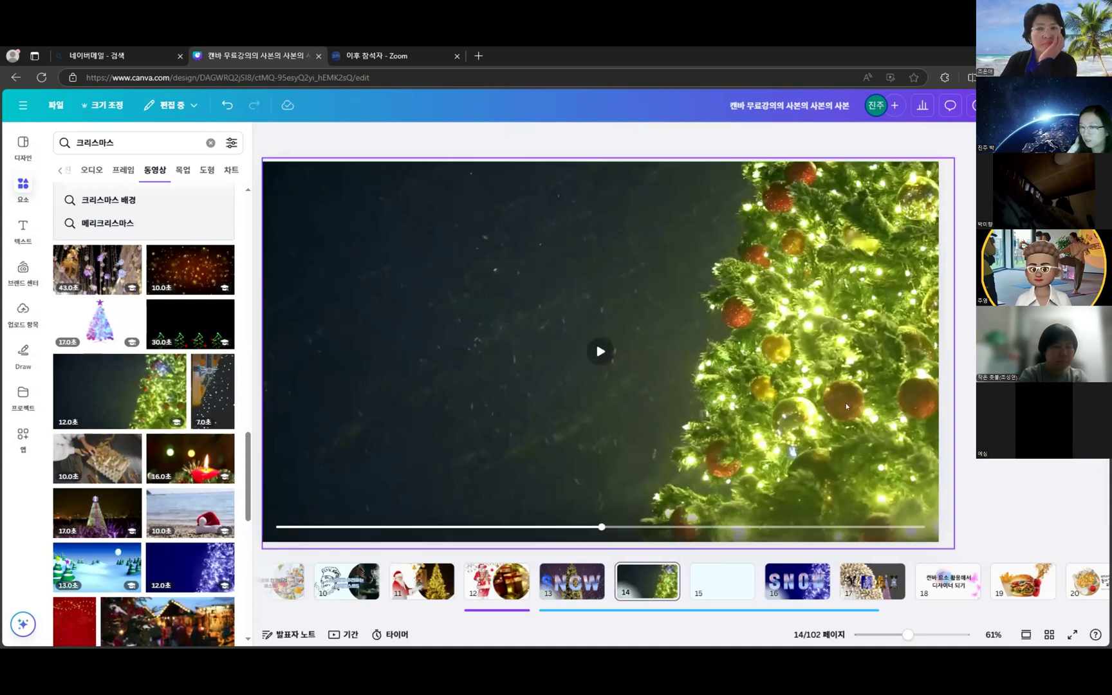
# - Deselect the video, clear the search, and show all Frames
pyautogui.click(50, 198)
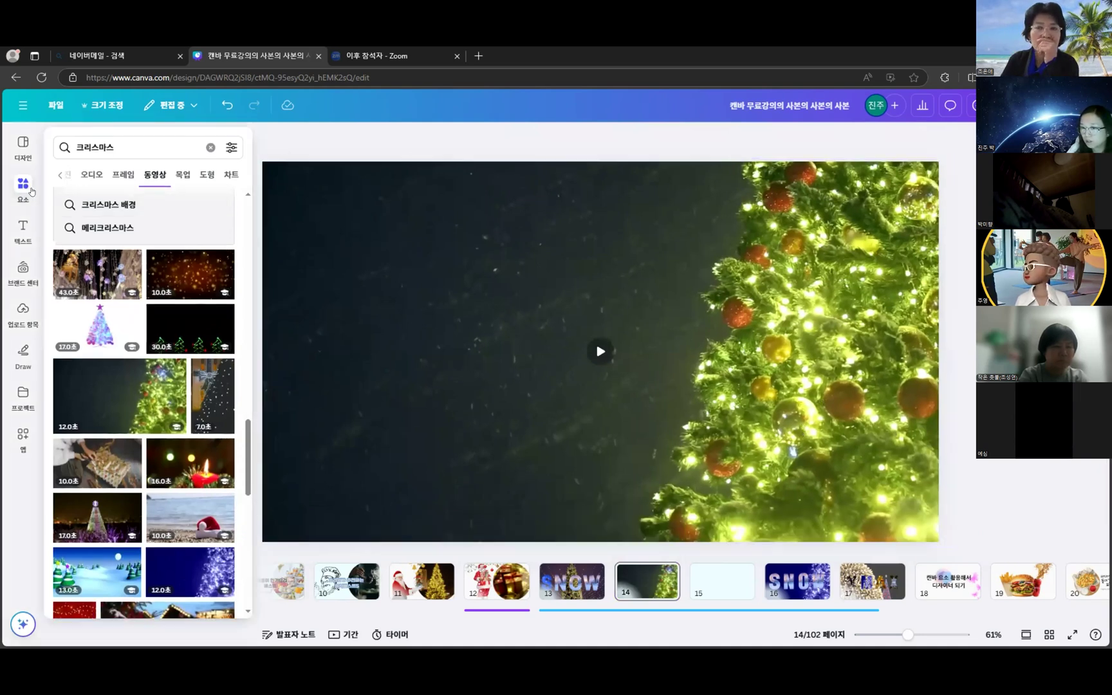
pyautogui.click(207, 148)
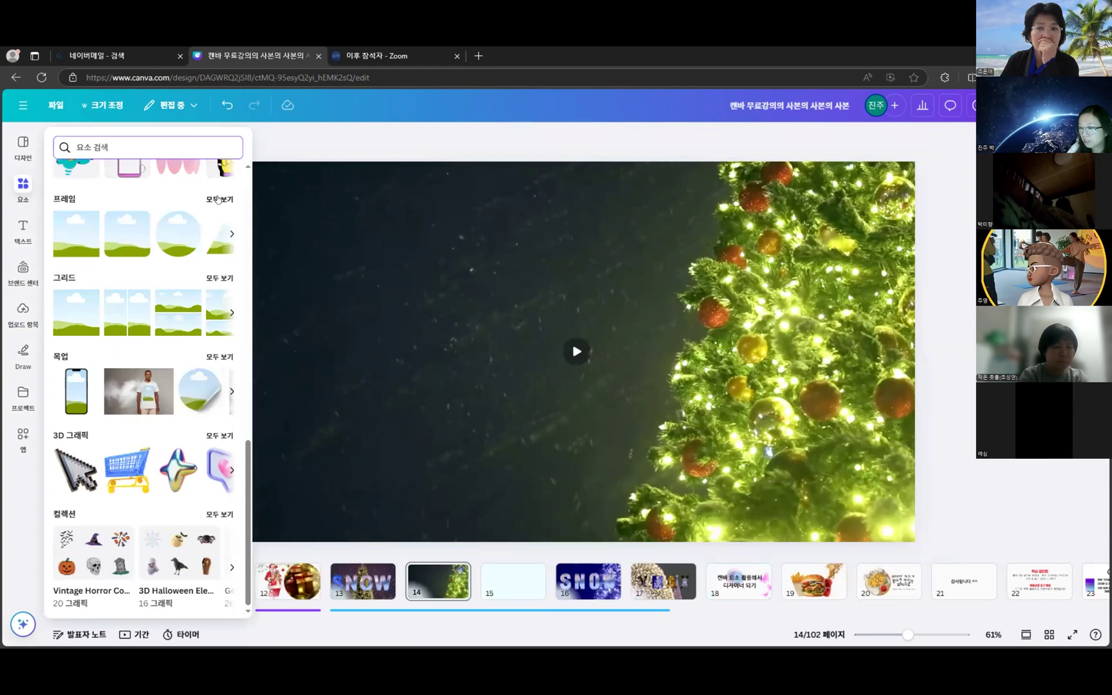
pyautogui.click(218, 200)
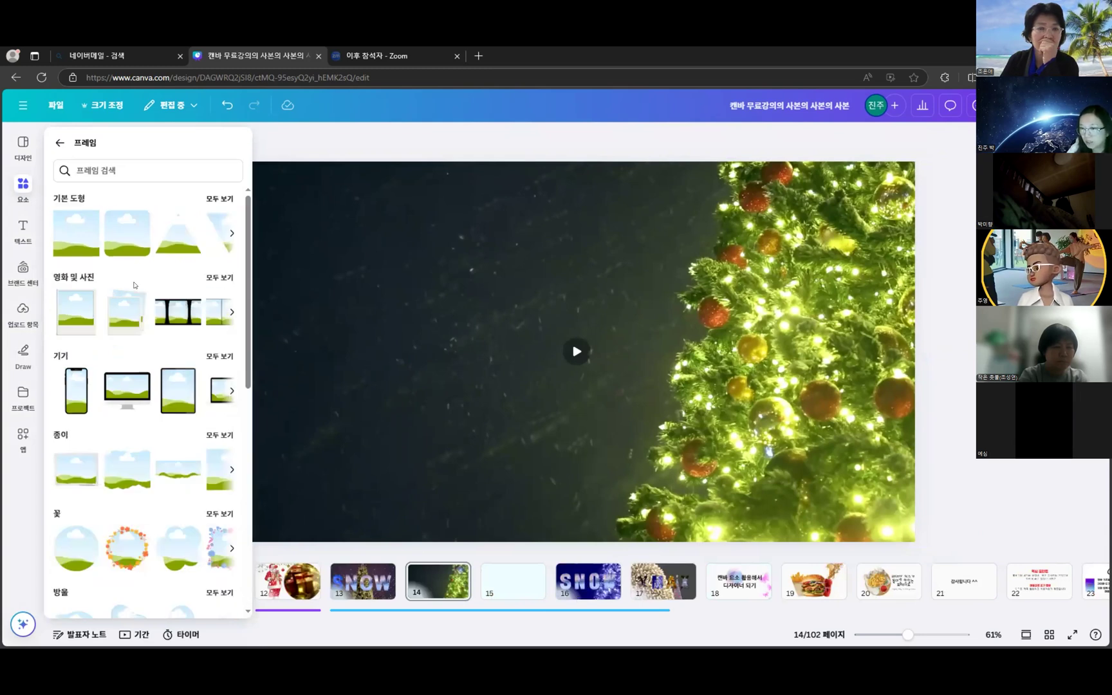
pyautogui.click(23, 185)
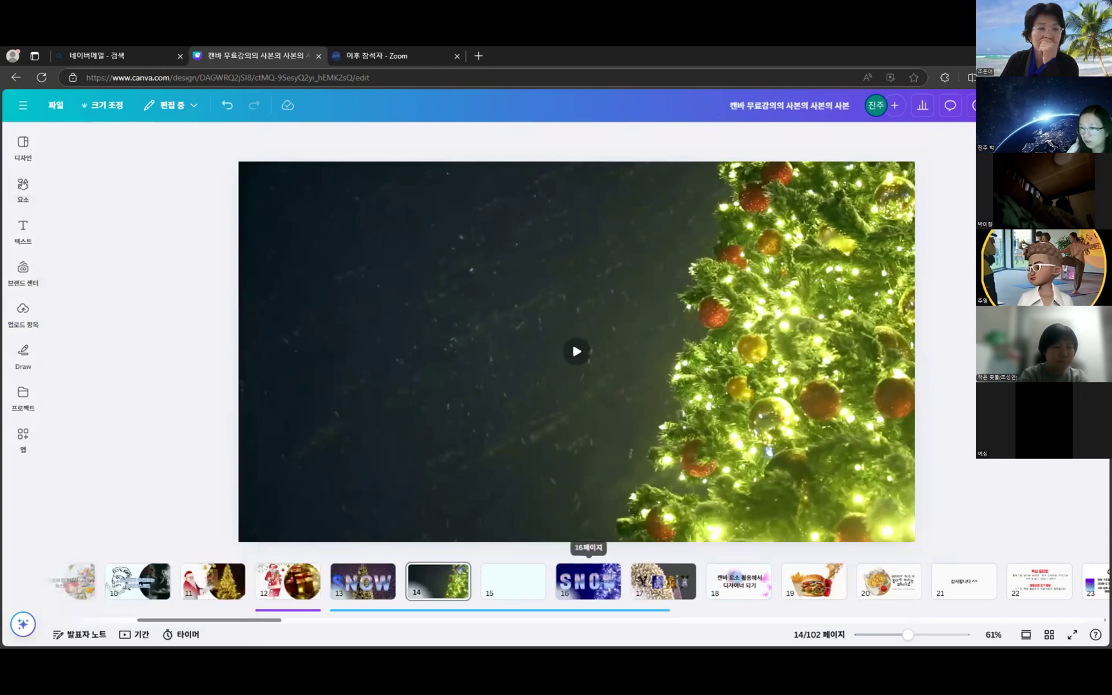
pyautogui.click(22, 185)
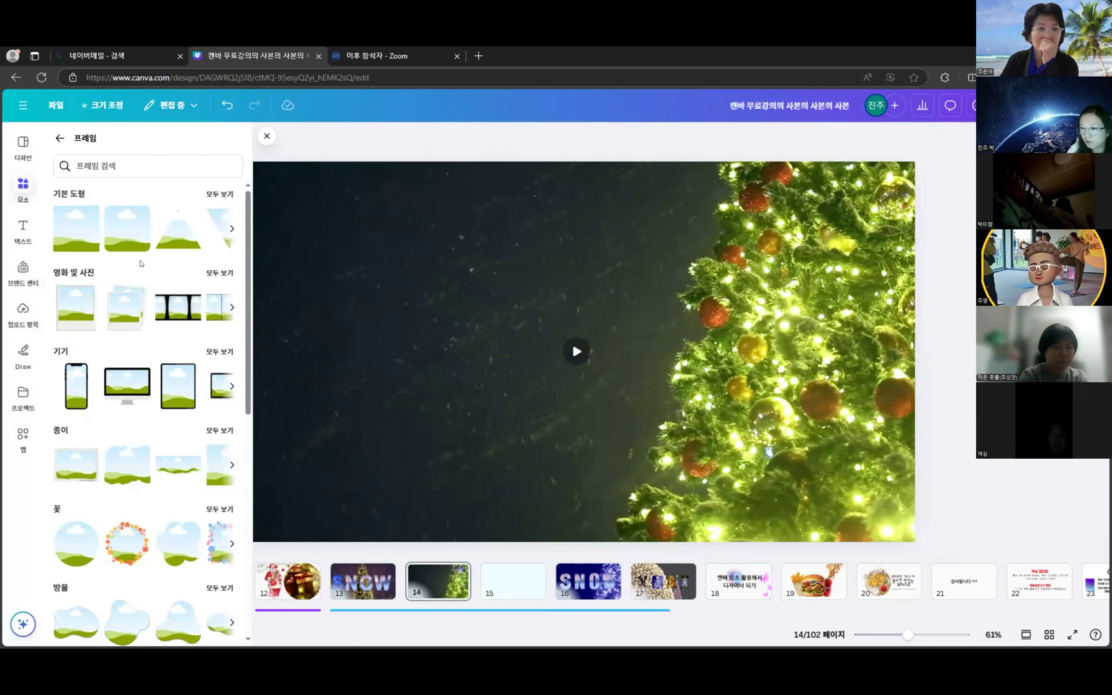
# - Open the 편지 letter-frame collection and browse its A–Z letters
pyautogui.scroll(-5, 142, 264)
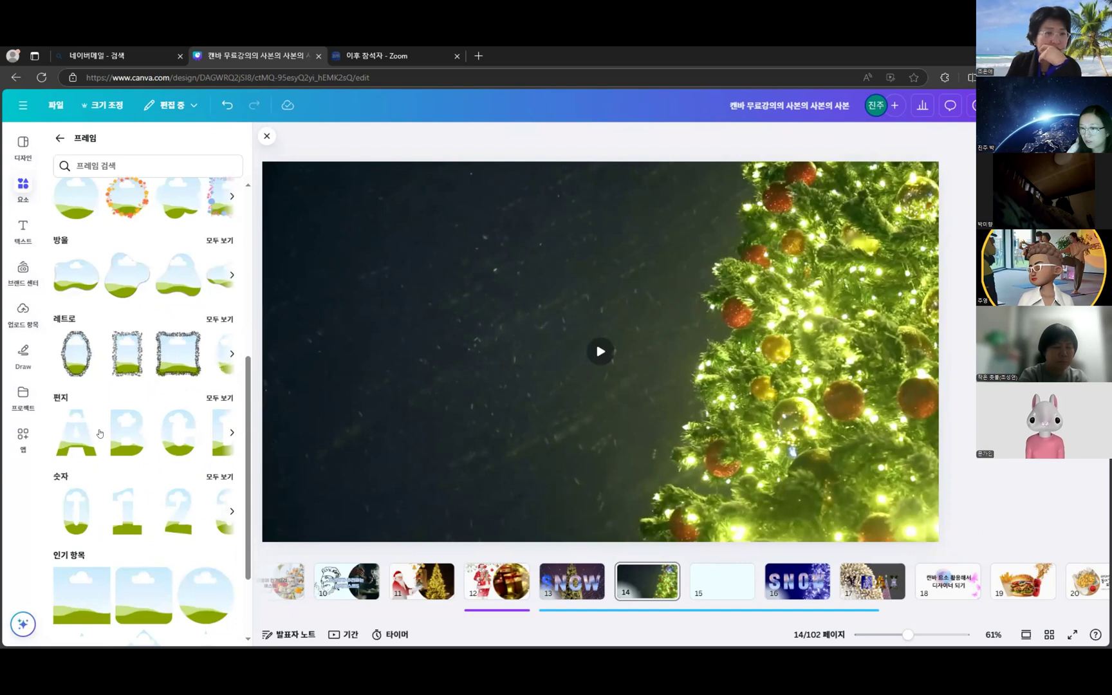
pyautogui.click(220, 399)
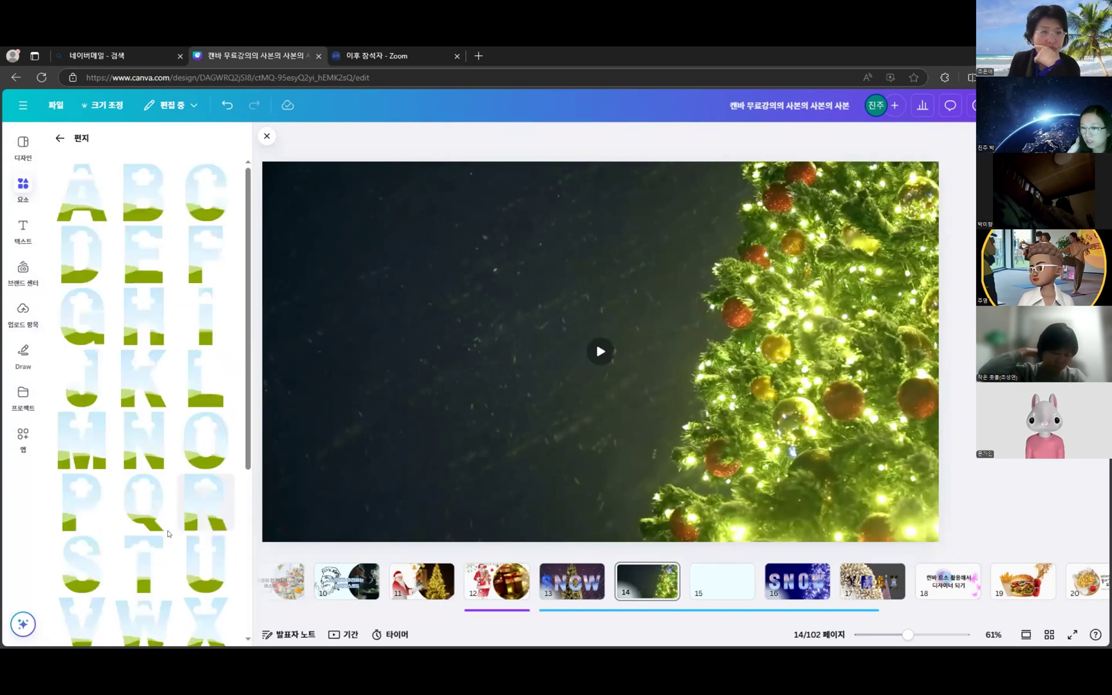
pyautogui.scroll(-4, 210, 181)
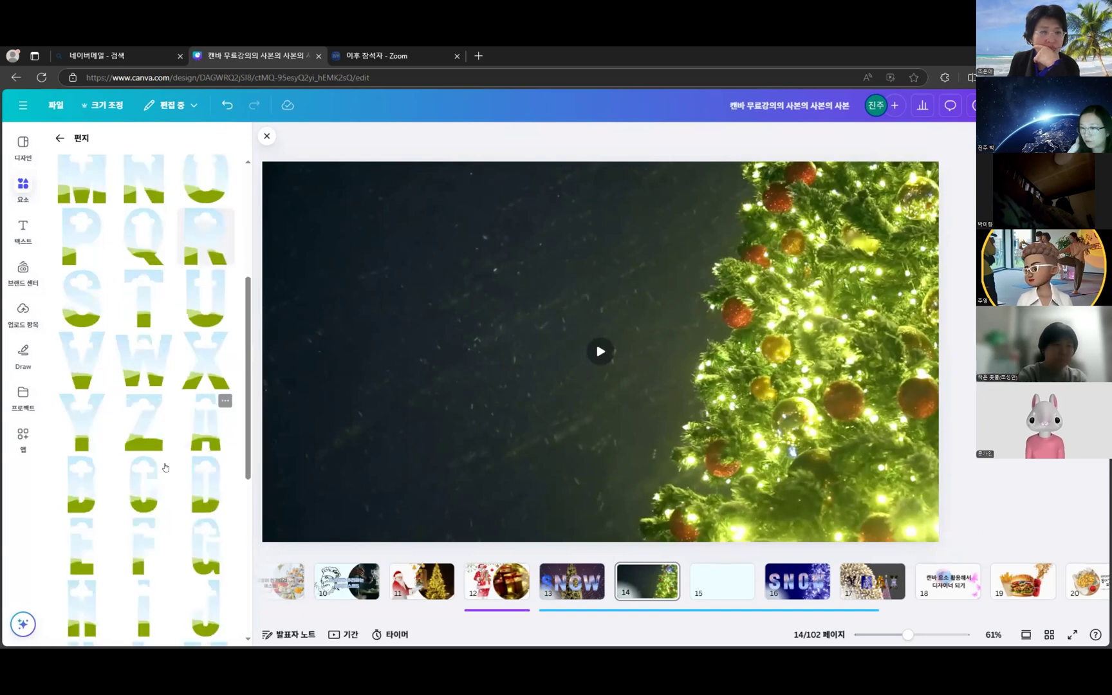
pyautogui.scroll(-5, 147, 501)
pyautogui.scroll(-5, 148, 501)
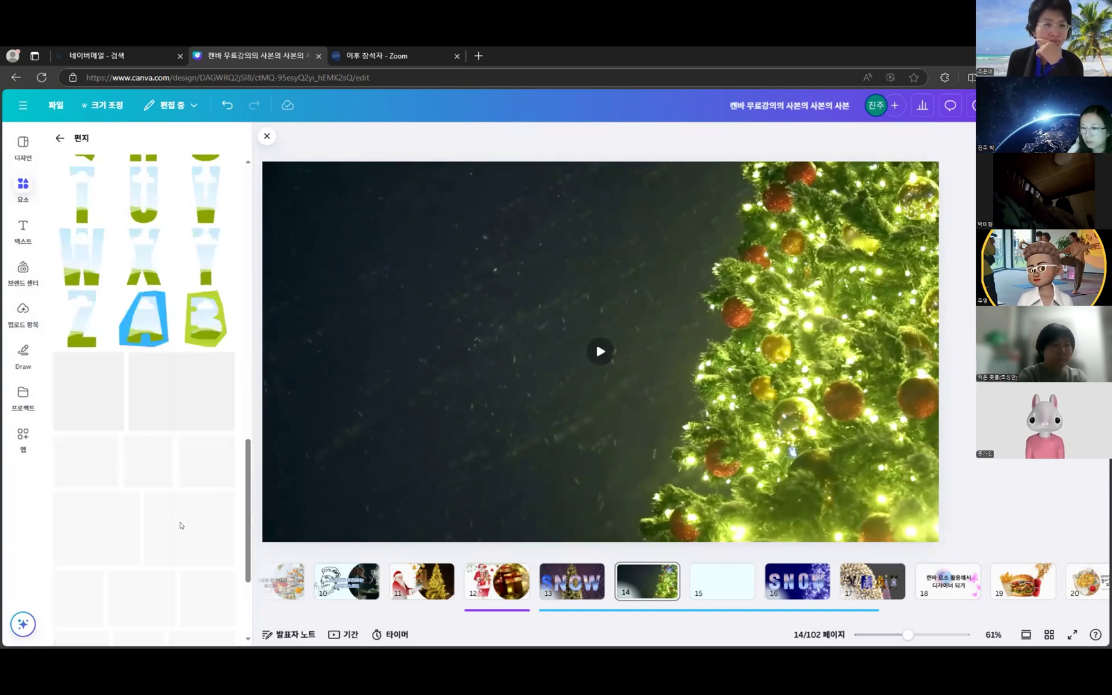
pyautogui.scroll(3, 181, 509)
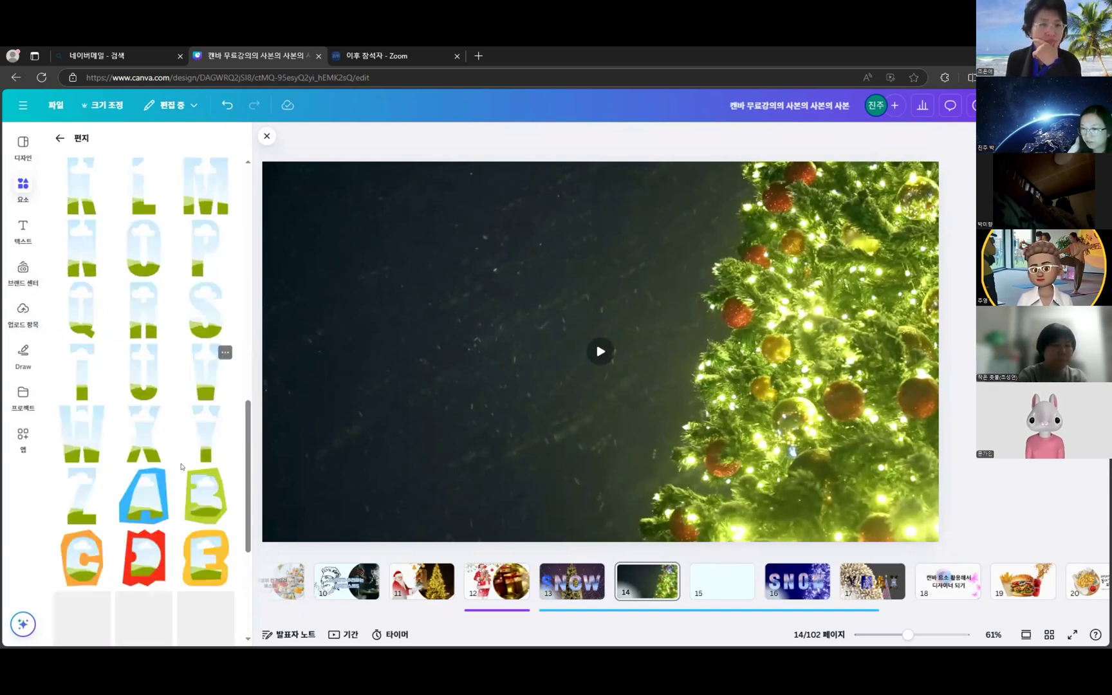
pyautogui.scroll(-5, 182, 469)
pyautogui.scroll(10, 190, 470)
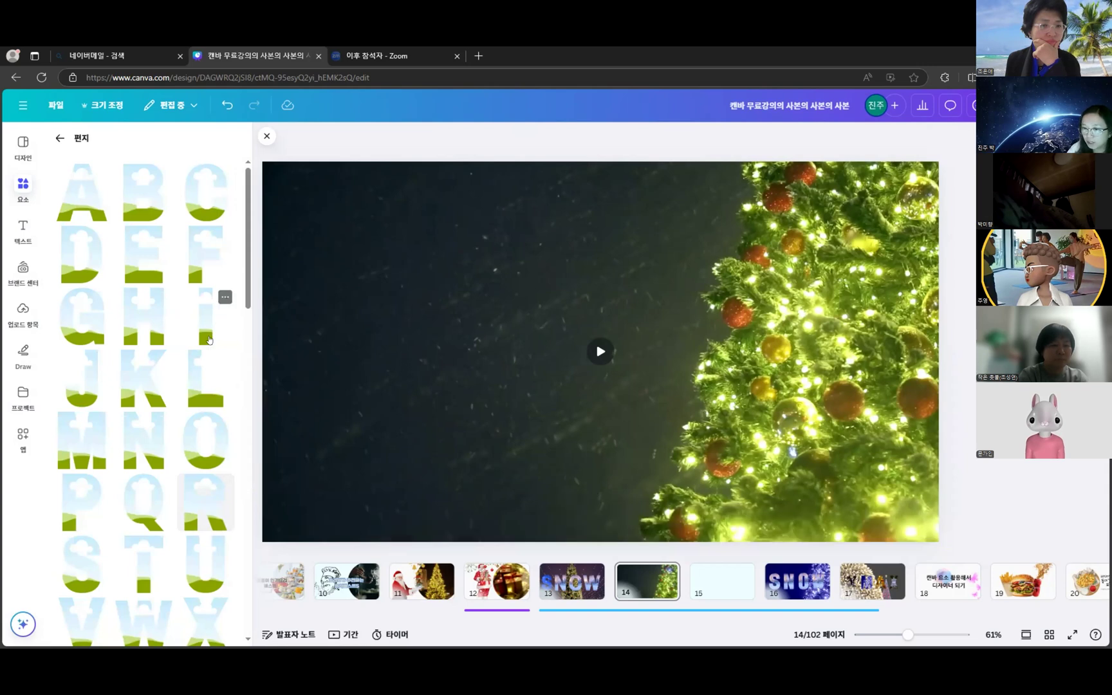
pyautogui.scroll(-2, 184, 357)
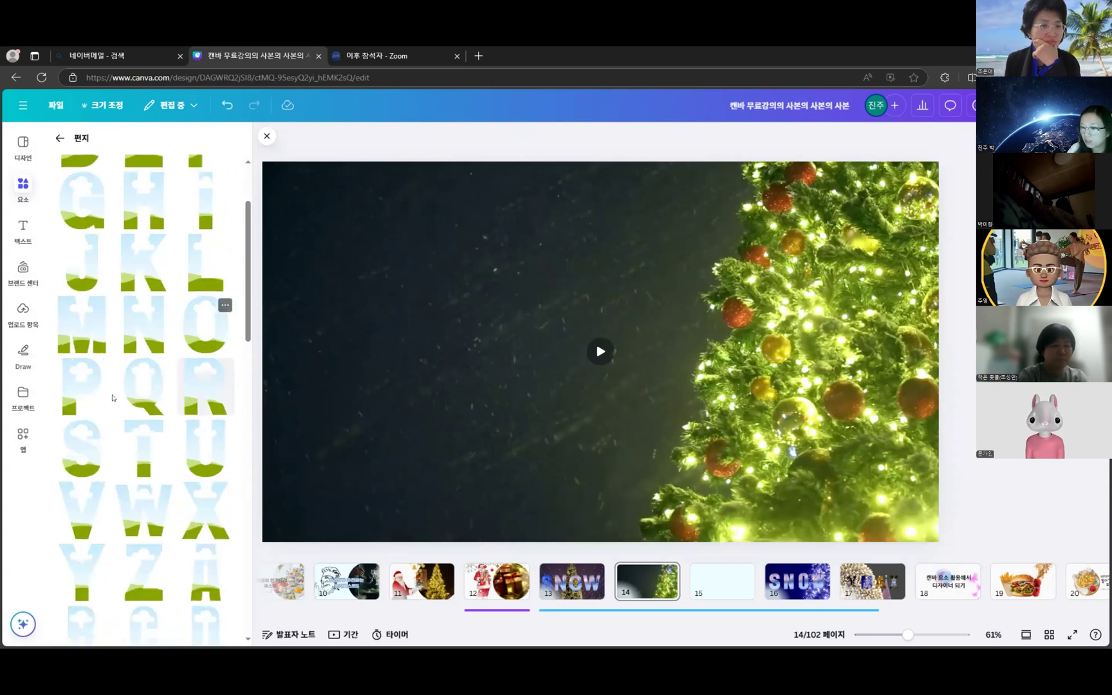
# - Place an S letter frame at the left of page 14 and enlarge it
pyautogui.moveTo(665, 249); pyautogui.dragTo(637, 297)
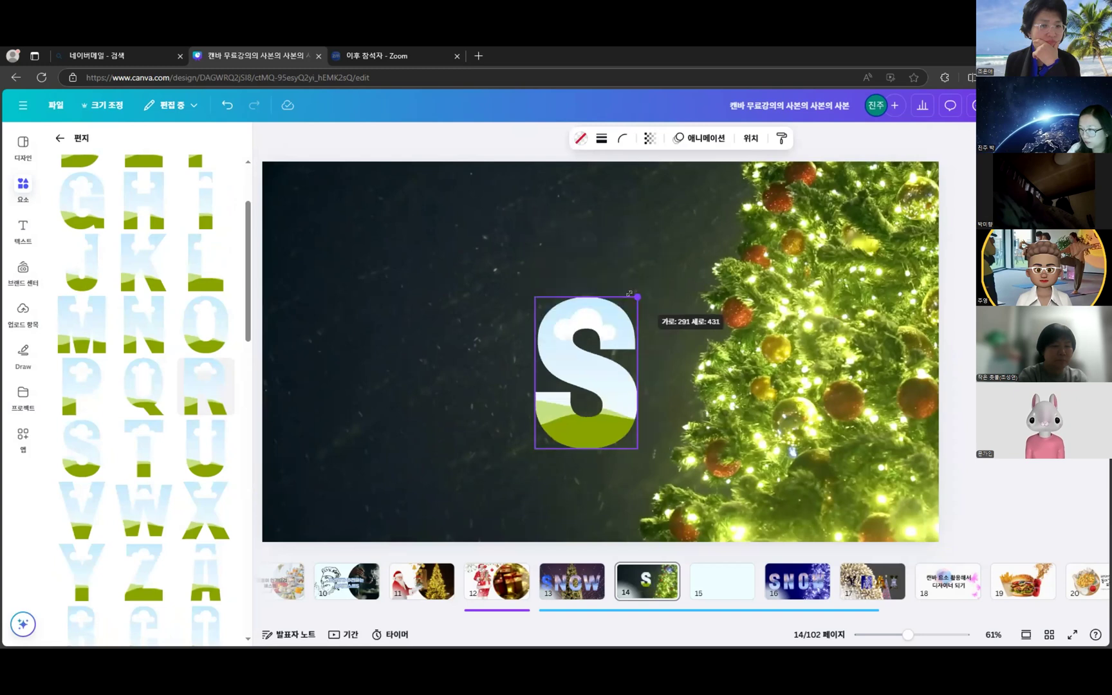
pyautogui.moveTo(495, 287); pyautogui.dragTo(264, 294)
pyautogui.moveTo(396, 279); pyautogui.dragTo(412, 256)
pyautogui.moveTo(387, 315); pyautogui.dragTo(381, 320)
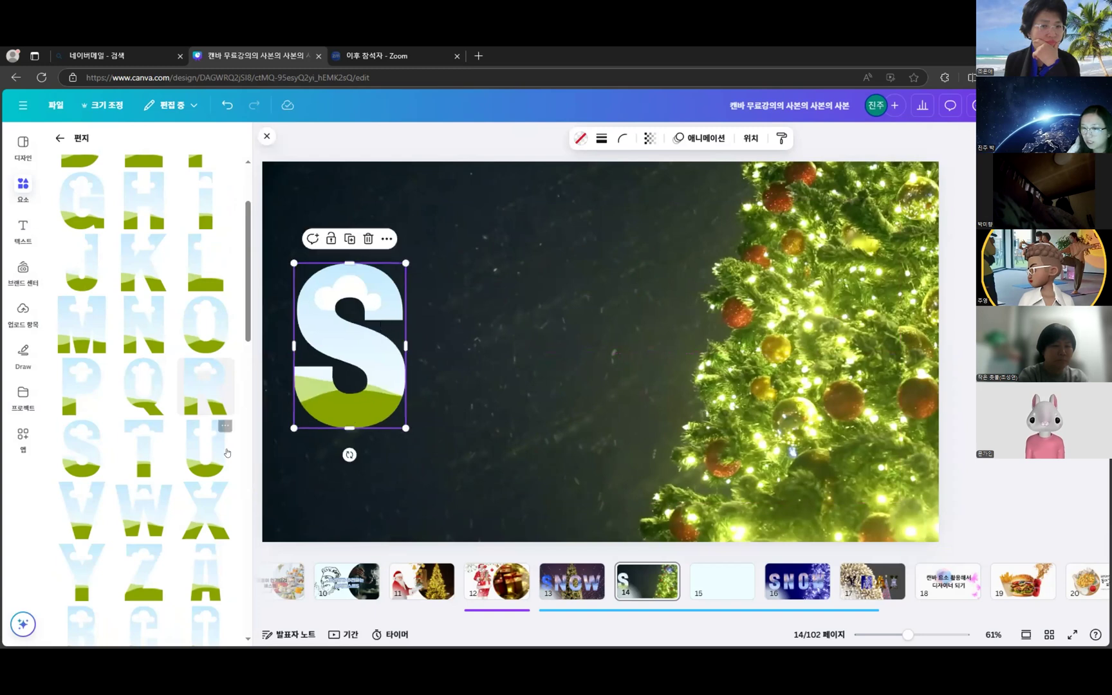
# - Add an N letter frame beside the S, matching its height
pyautogui.scroll(-3, 136, 408)
pyautogui.scroll(-3, 169, 460)
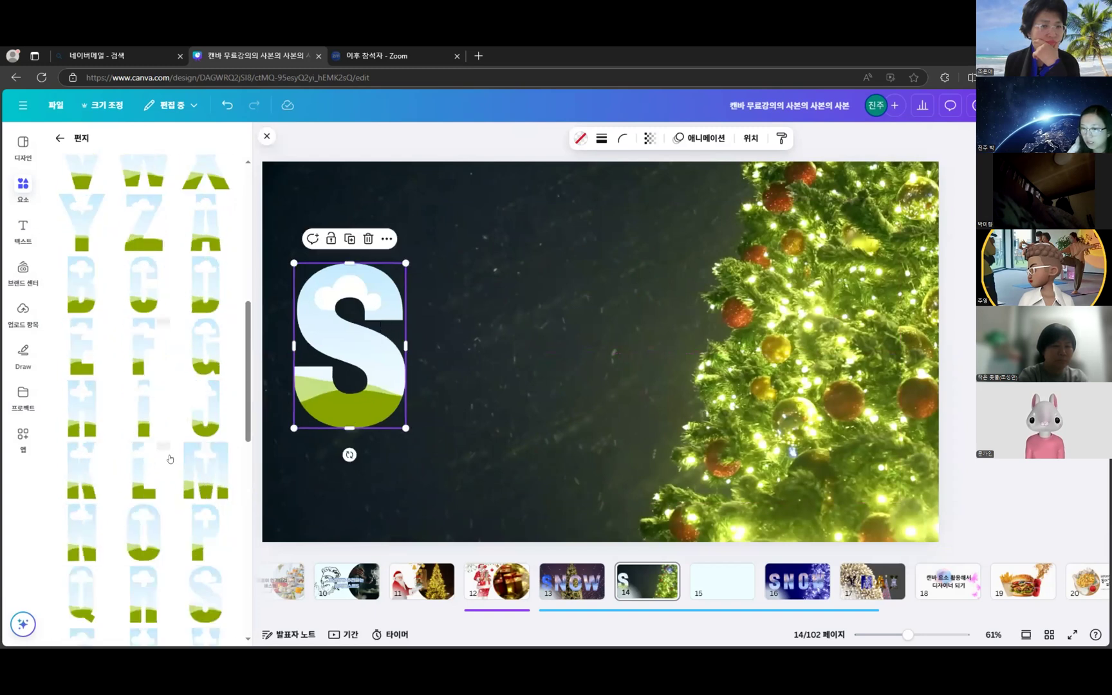
pyautogui.scroll(-2, 173, 466)
pyautogui.click(82, 418)
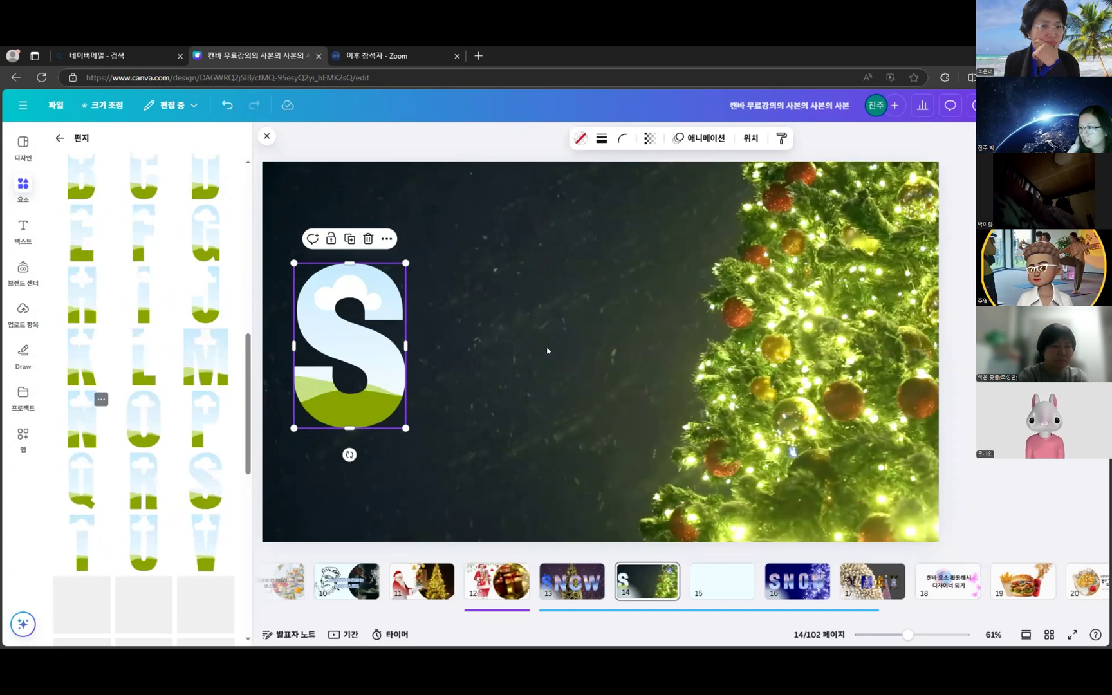
pyautogui.moveTo(642, 413); pyautogui.dragTo(534, 422)
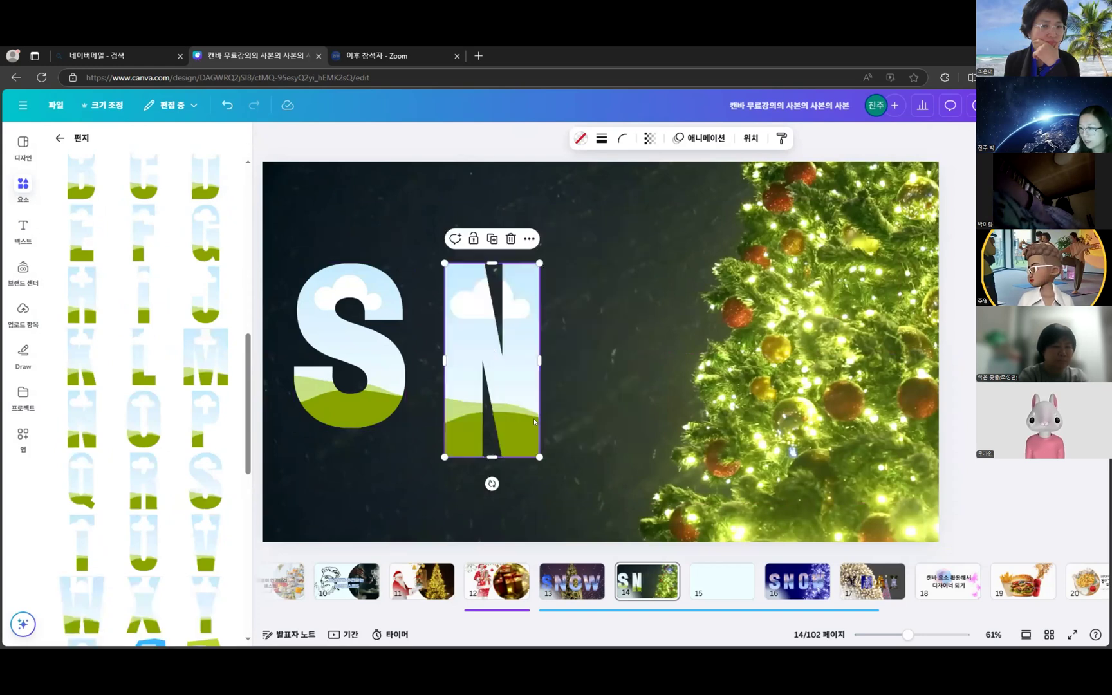
pyautogui.moveTo(491, 422); pyautogui.dragTo(500, 353)
pyautogui.moveTo(543, 268); pyautogui.dragTo(554, 246)
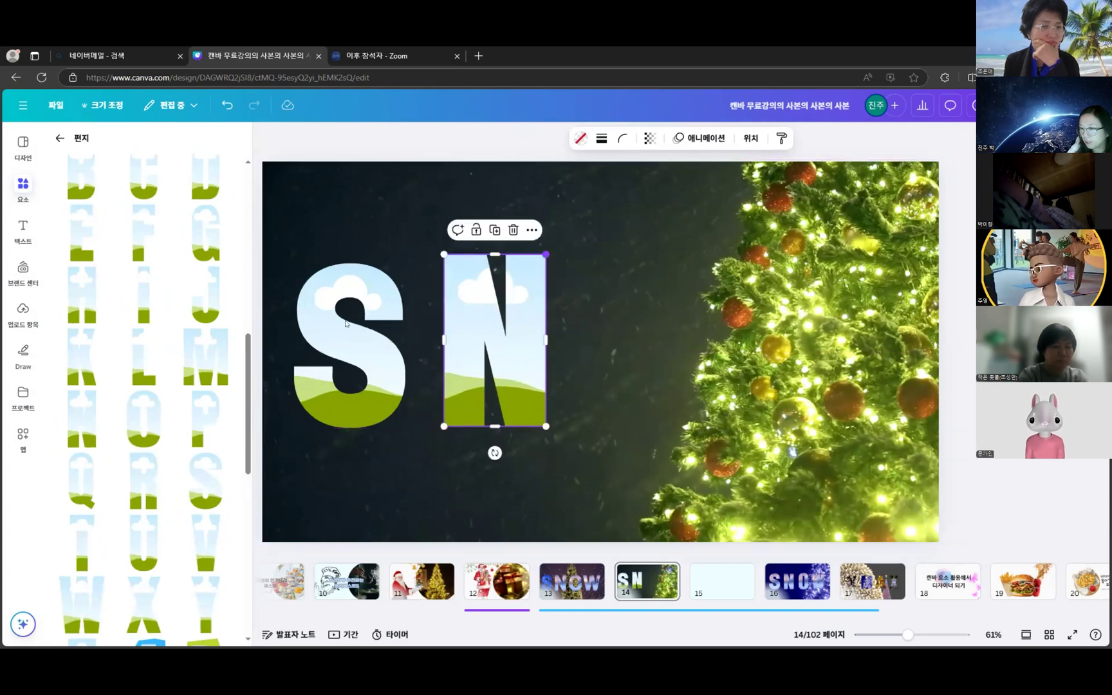
pyautogui.hotkey('ctrl', 'z')
pyautogui.moveTo(483, 374); pyautogui.dragTo(482, 371)
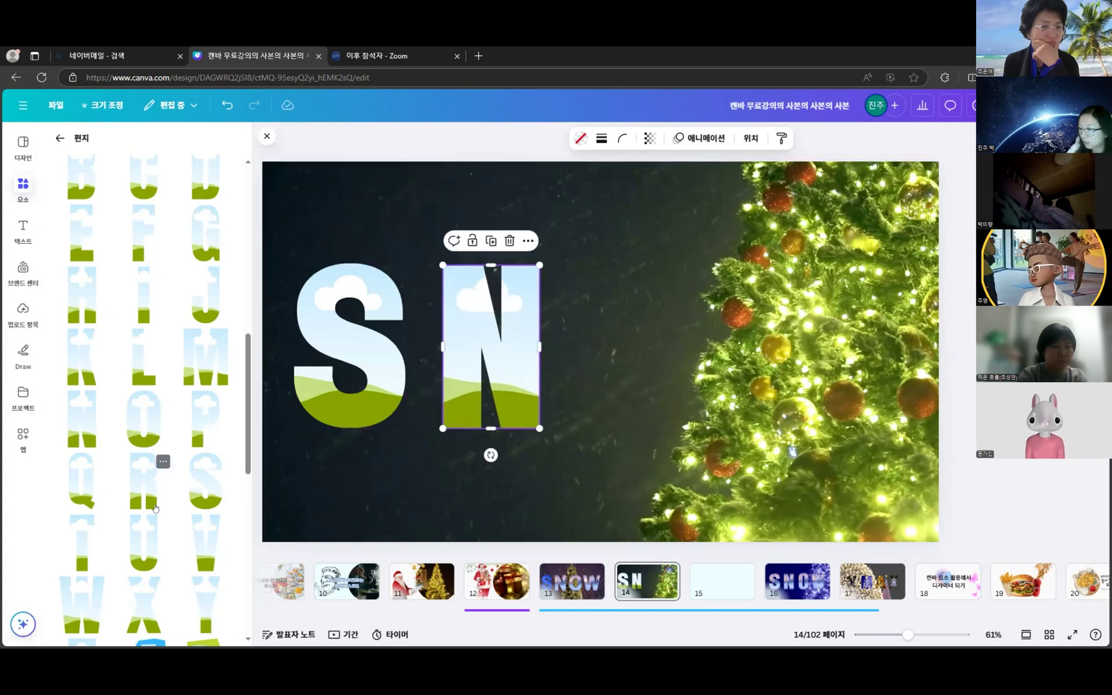
# - Add O and W letter frames, spaced evenly after the N
pyautogui.click(154, 435)
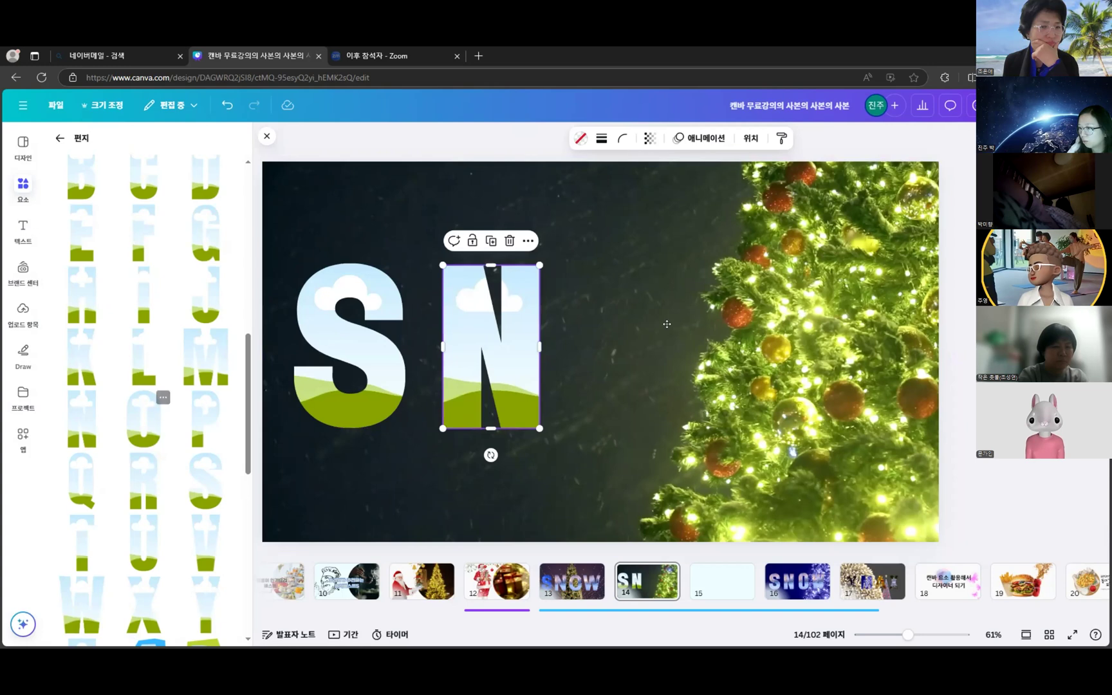
pyautogui.moveTo(645, 291); pyautogui.dragTo(648, 288)
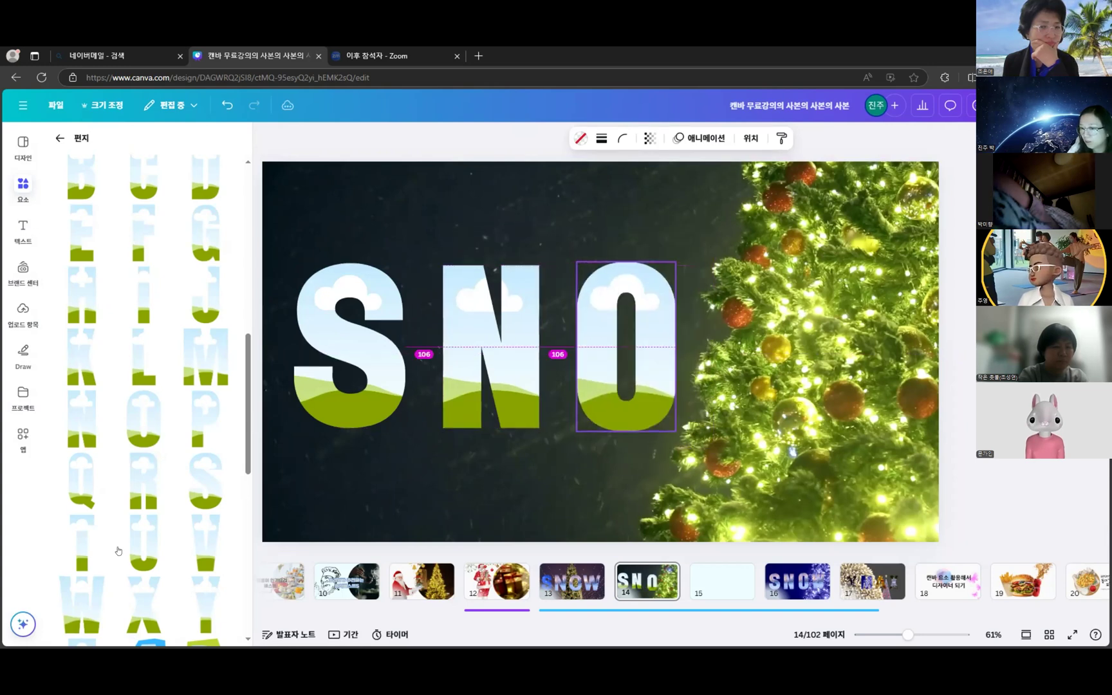
pyautogui.scroll(-1, 119, 551)
pyautogui.click(81, 544)
pyautogui.moveTo(673, 259); pyautogui.dragTo(861, 260)
pyautogui.moveTo(868, 450)
pyautogui.mouseDown()
pyautogui.moveTo(844, 413)
pyautogui.moveTo(859, 431)
pyautogui.mouseUp()
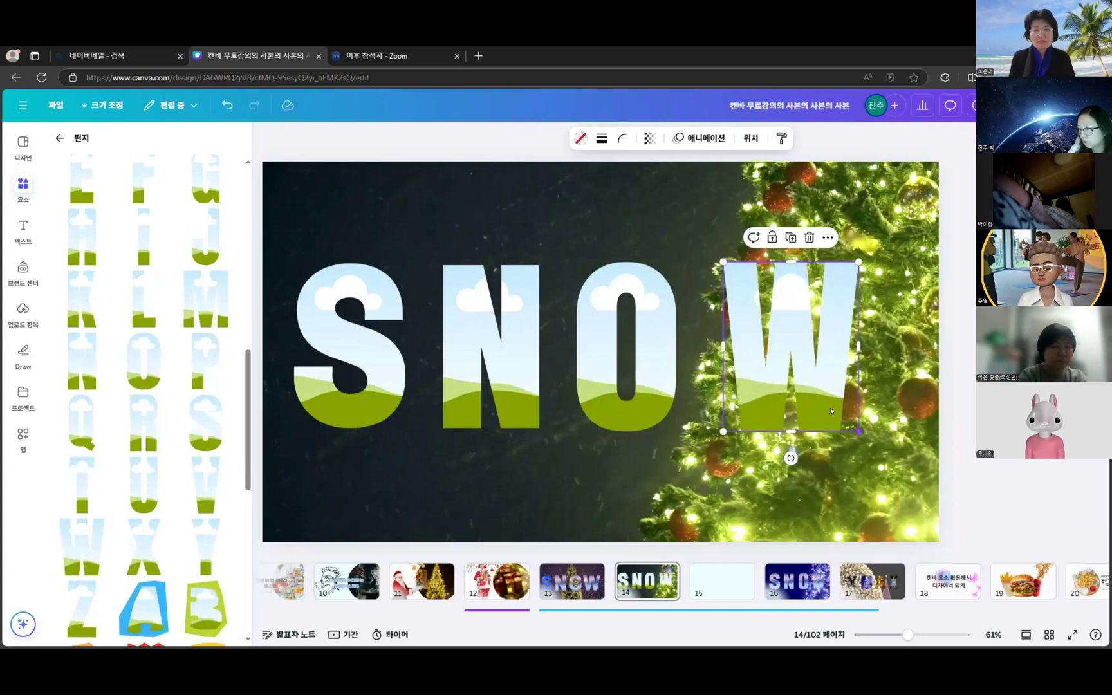
pyautogui.moveTo(811, 388); pyautogui.dragTo(811, 386)
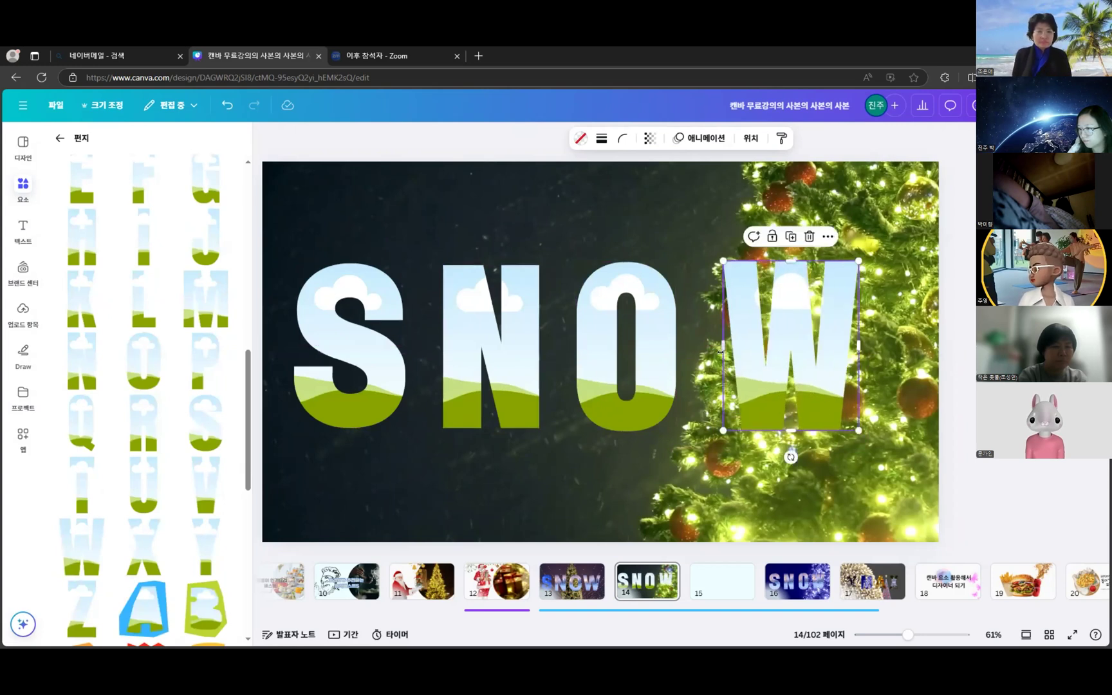
pyautogui.moveTo(645, 369); pyautogui.dragTo(673, 374)
# - Shift N and O right, resize O and W, and enlarge the leading S
pyautogui.moveTo(512, 363); pyautogui.dragTo(543, 365)
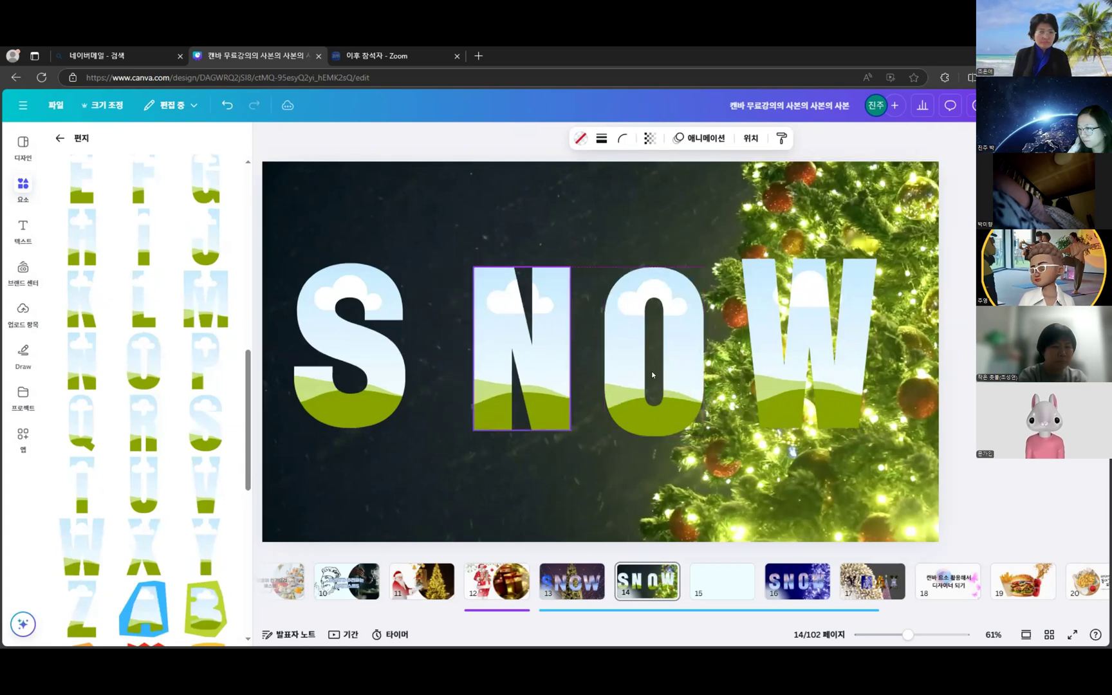
pyautogui.moveTo(652, 375); pyautogui.dragTo(653, 379)
pyautogui.click(689, 321)
pyautogui.moveTo(704, 266); pyautogui.dragTo(700, 271)
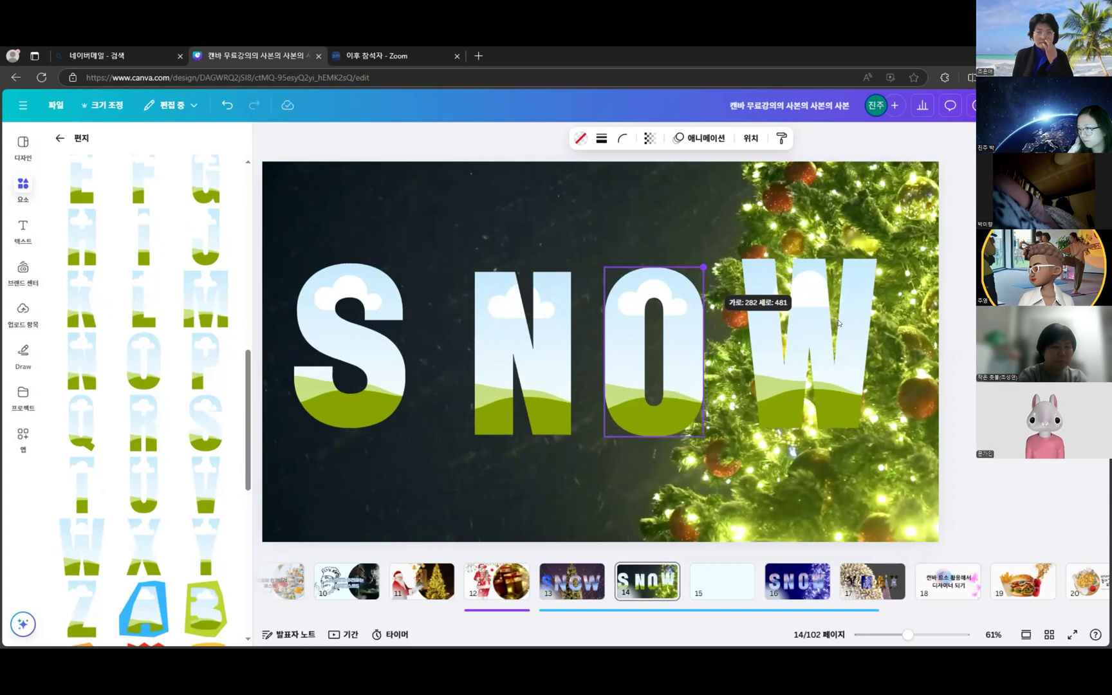
pyautogui.click(839, 273)
pyautogui.moveTo(869, 270); pyautogui.dragTo(868, 272)
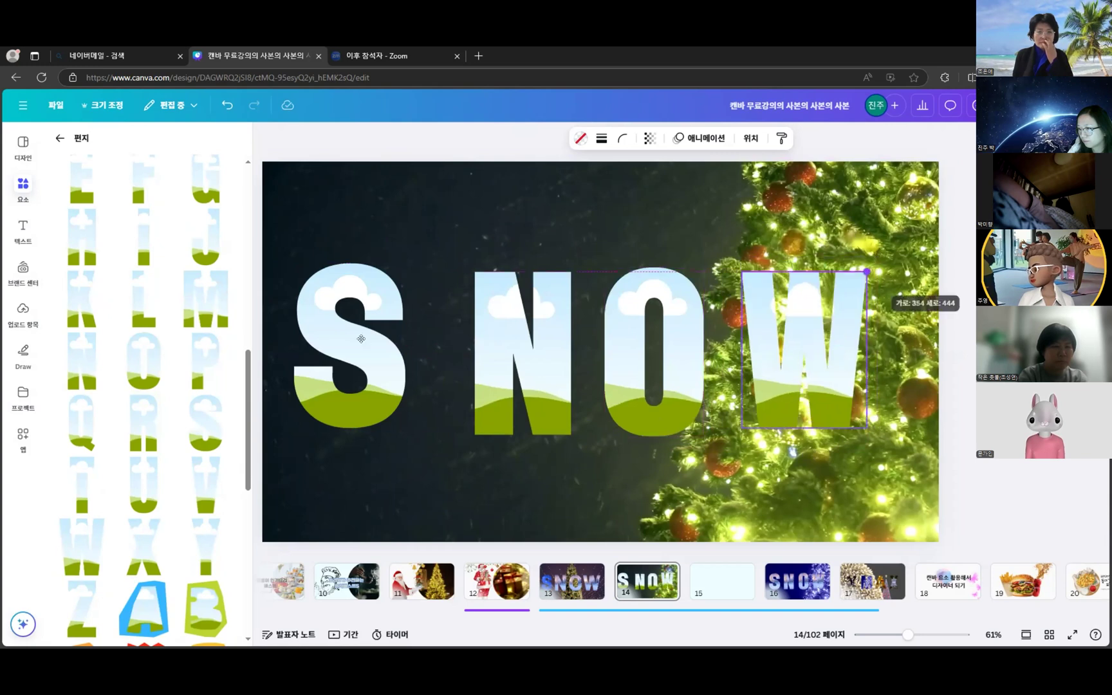
pyautogui.moveTo(361, 339); pyautogui.dragTo(393, 339)
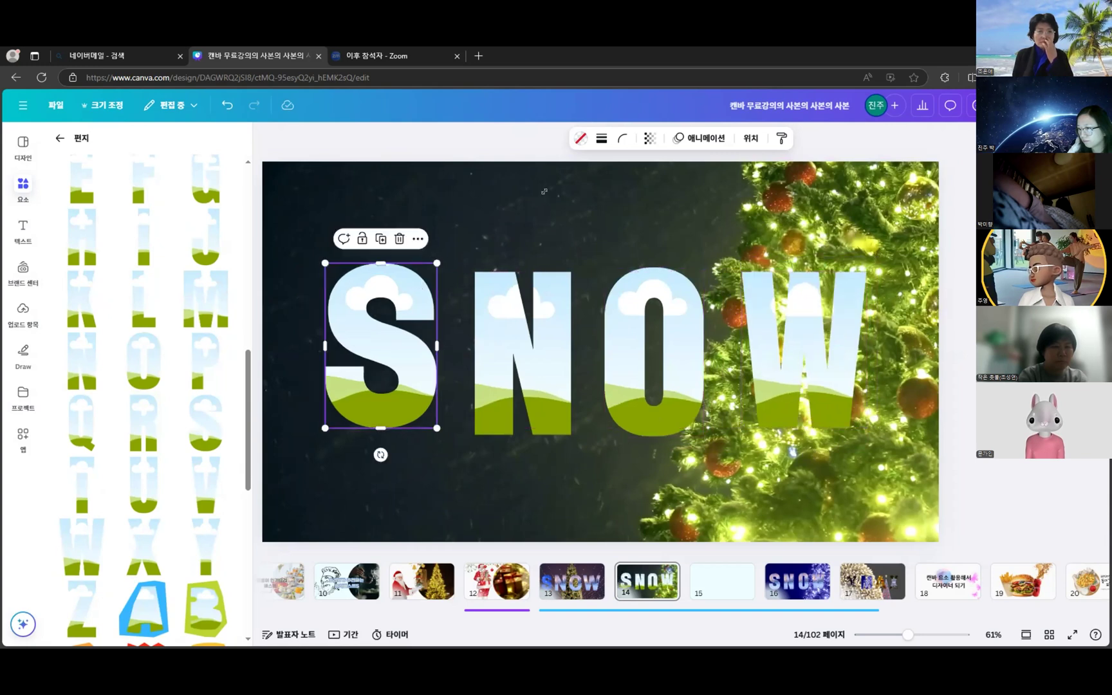
pyautogui.moveTo(437, 263); pyautogui.dragTo(545, 191)
pyautogui.moveTo(470, 241); pyautogui.dragTo(415, 296)
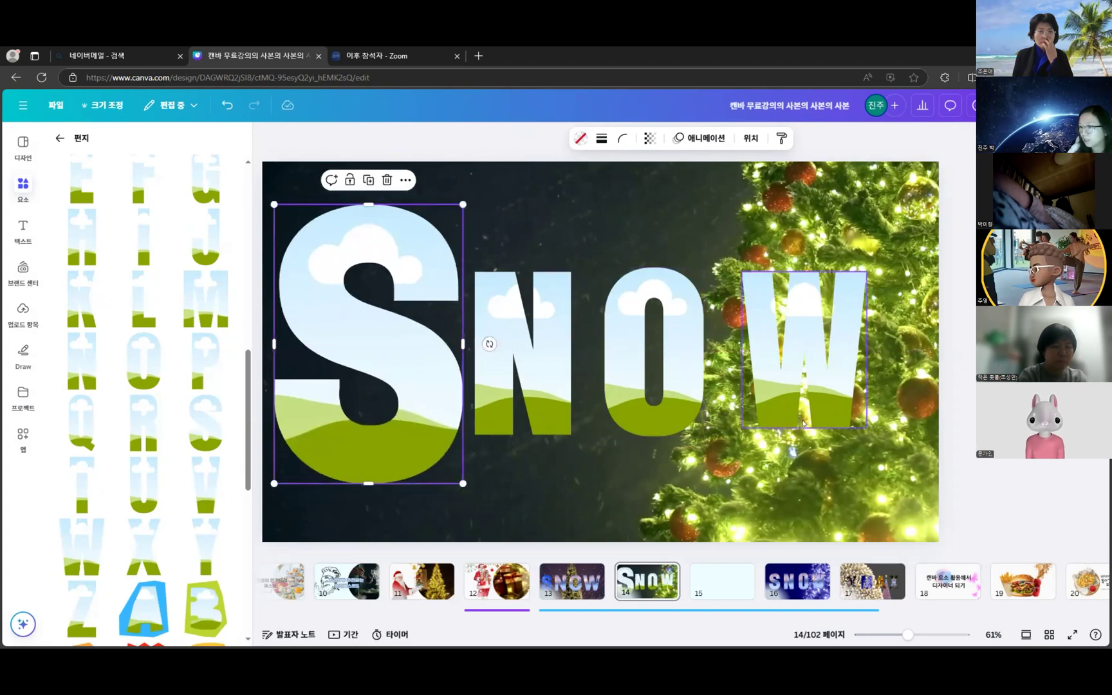
pyautogui.moveTo(444, 220); pyautogui.dragTo(434, 235)
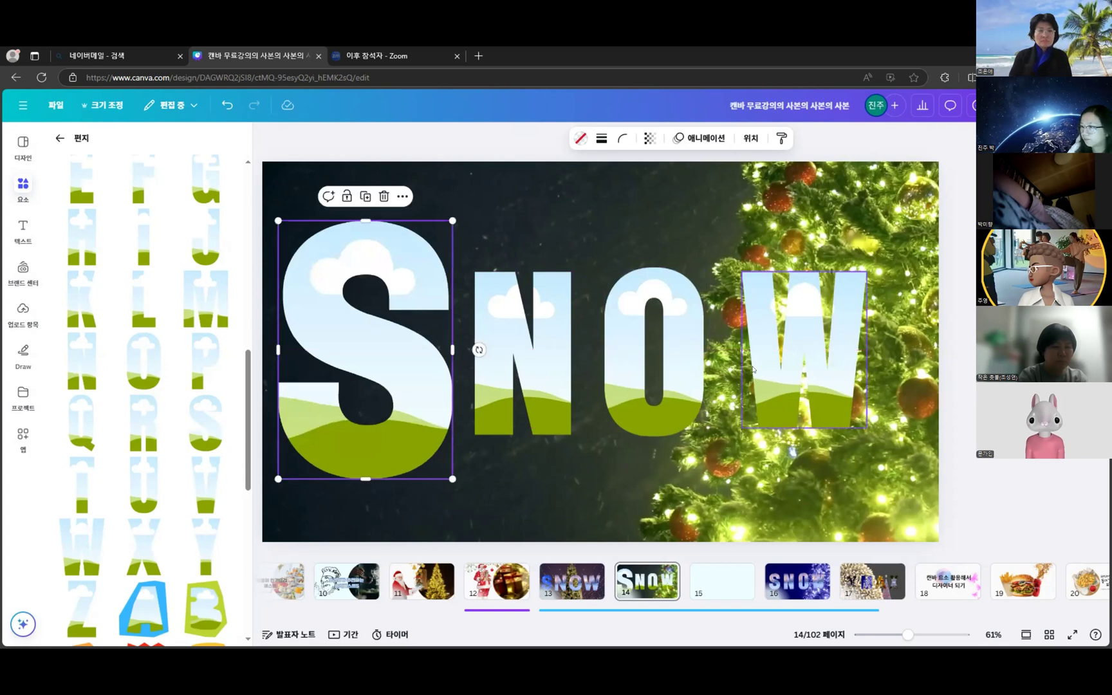
# - Nudge the O and N letters slightly right to even the spacing
pyautogui.click(752, 365)
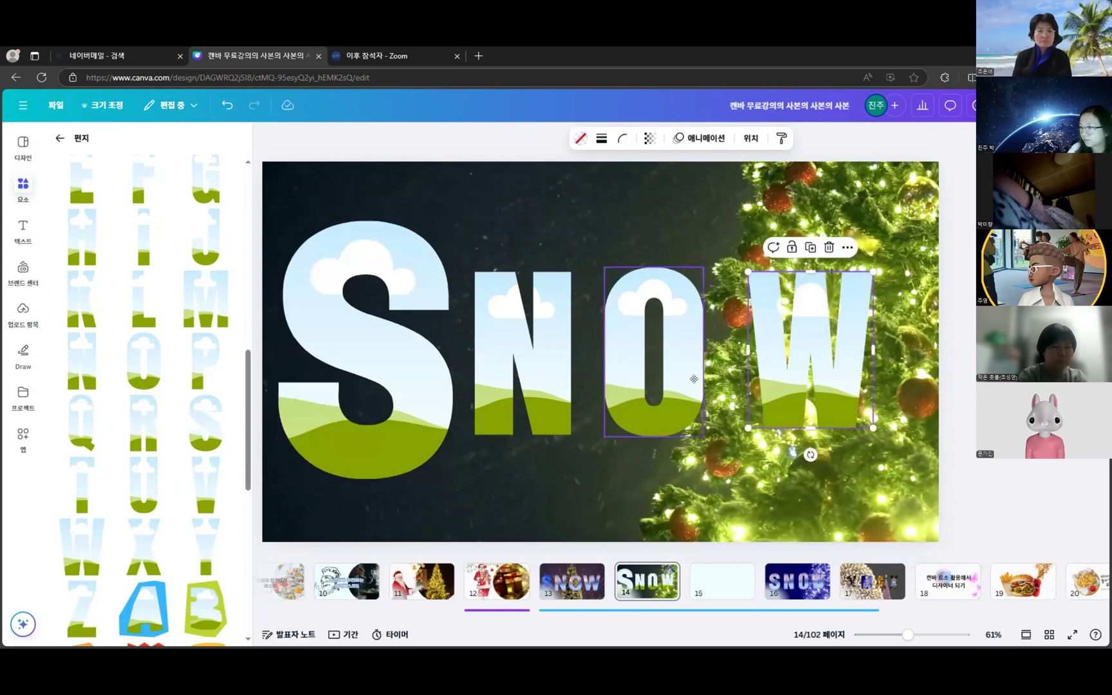
pyautogui.moveTo(694, 379); pyautogui.dragTo(703, 380)
pyautogui.click(557, 392)
pyautogui.moveTo(560, 386); pyautogui.dragTo(569, 385)
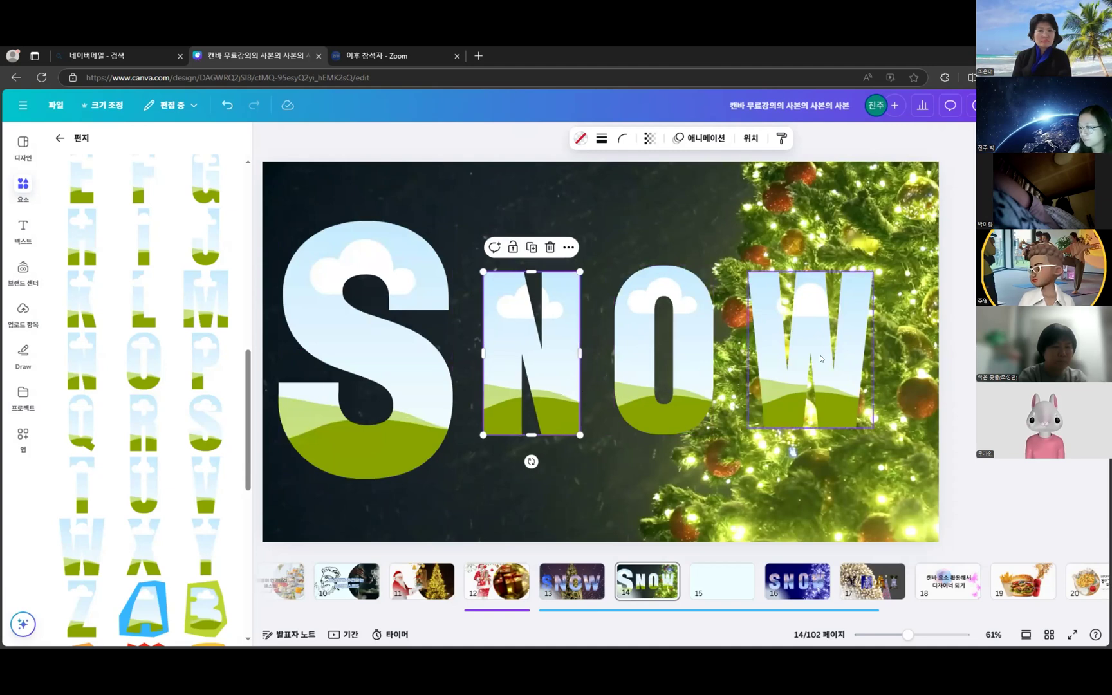
pyautogui.click(957, 425)
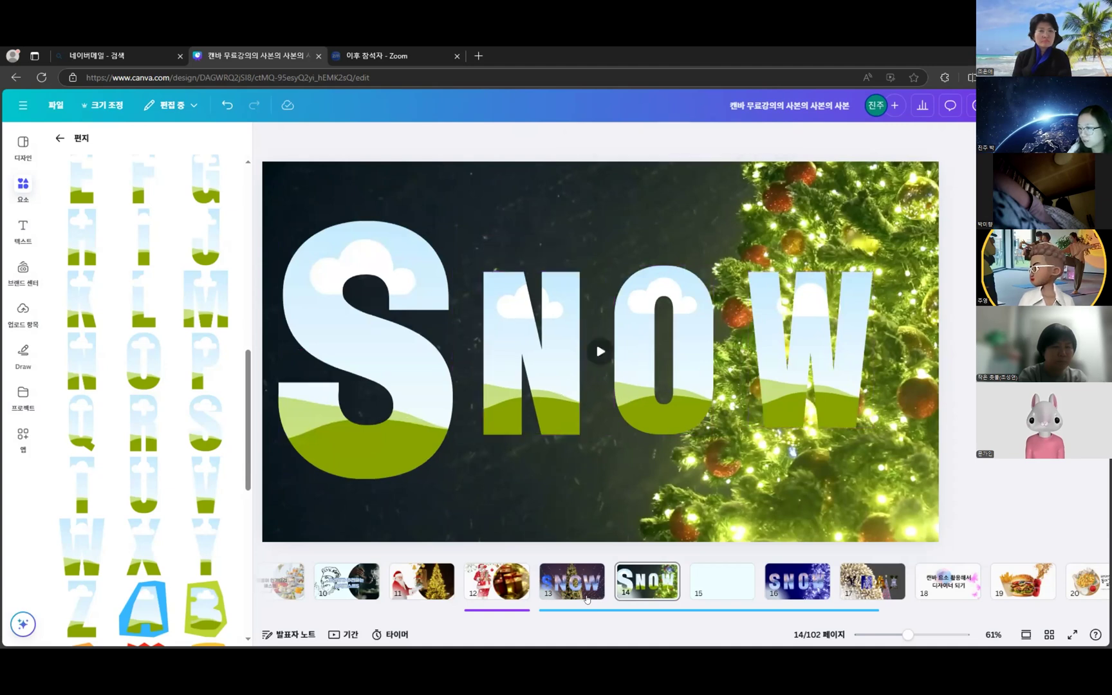
# - Compare with page 13, then return to page 14 and the Frames categories
pyautogui.click(586, 573)
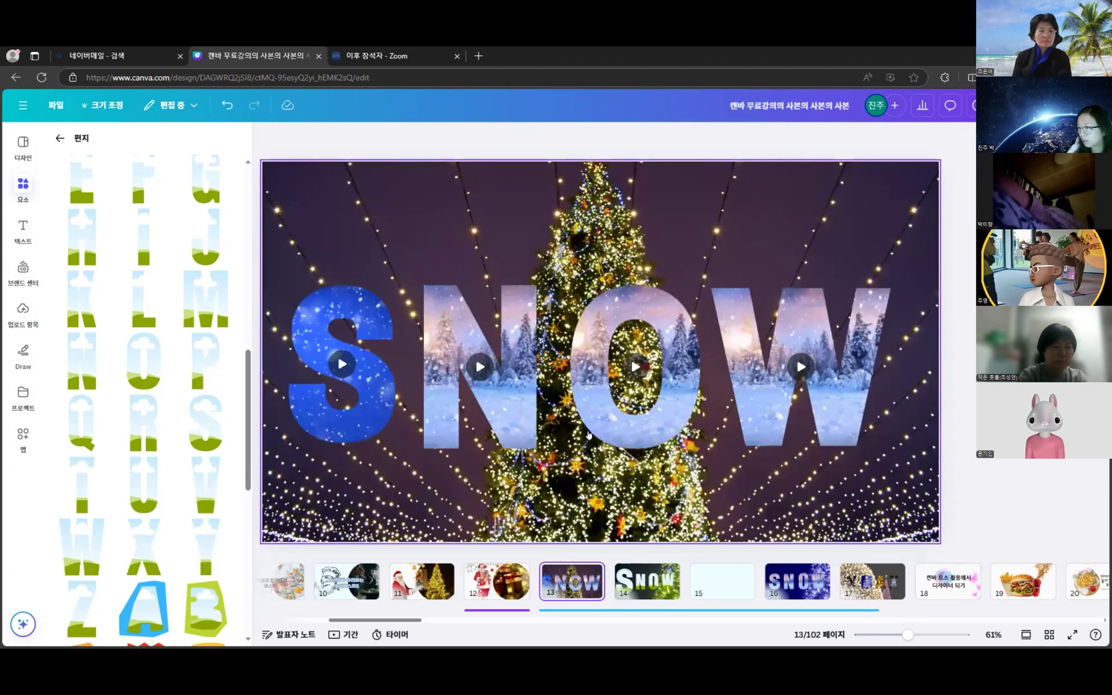
pyautogui.click(656, 593)
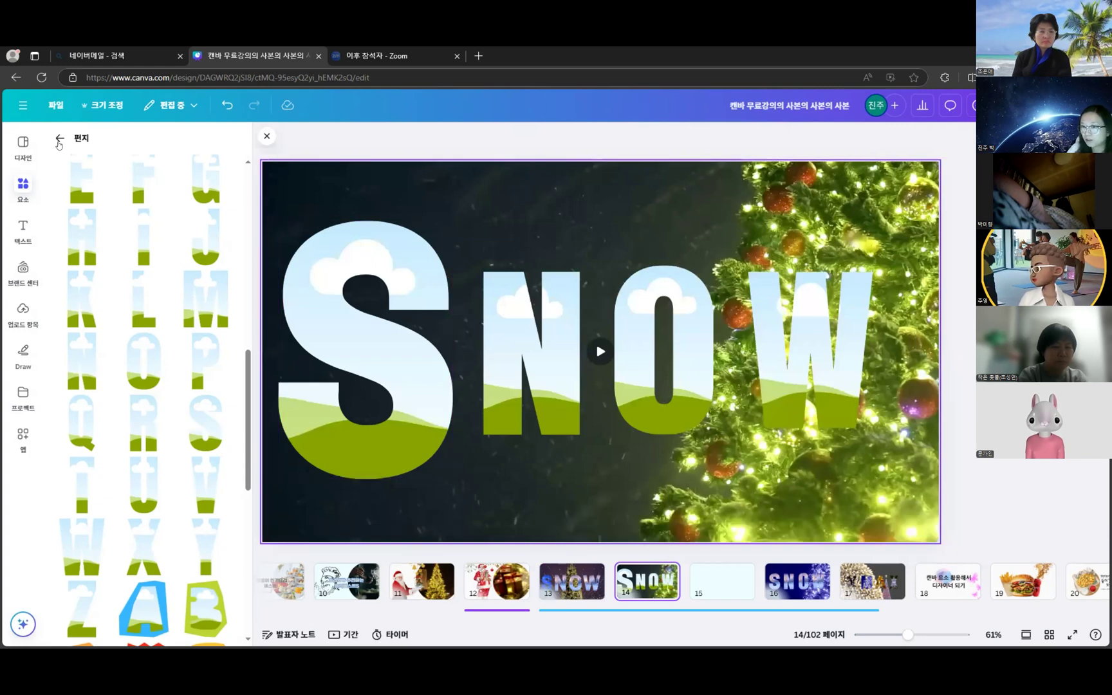
pyautogui.click(58, 143)
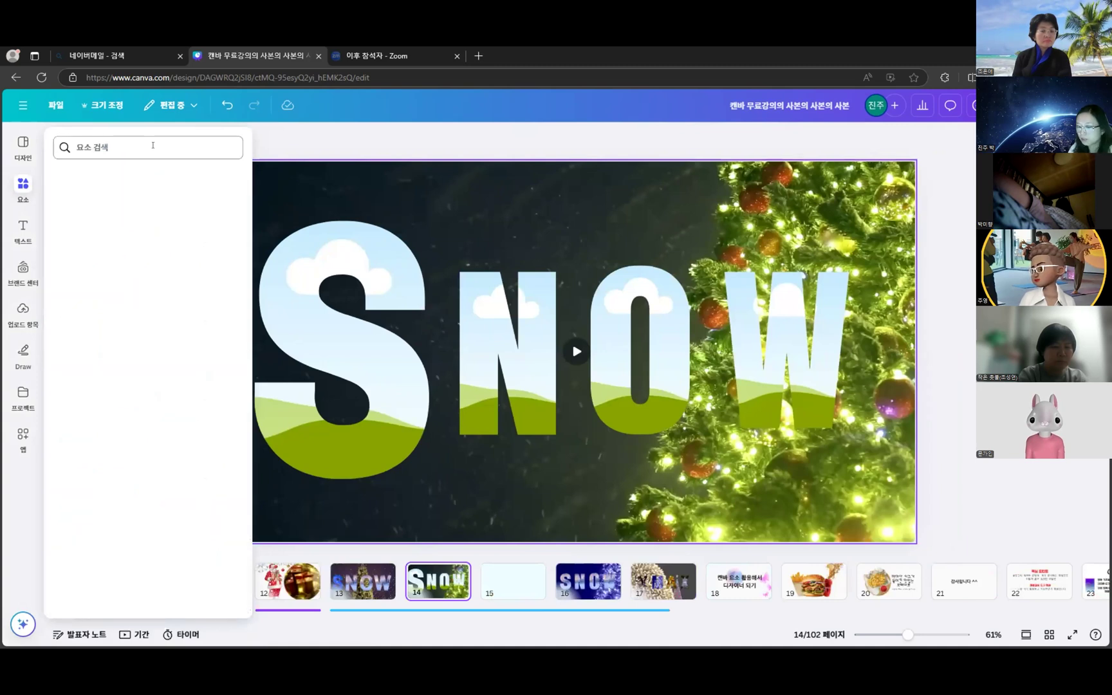
# - Search Elements for 크리스마스 and show only the 동영상 video results
pyautogui.write('크')
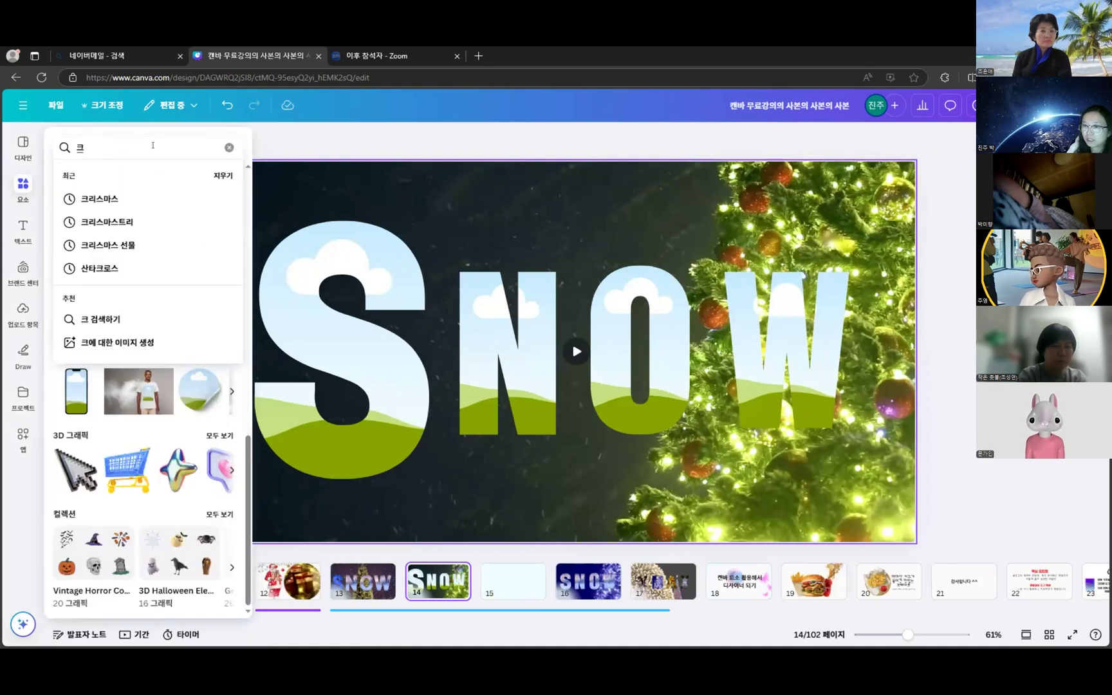
pyautogui.write('리스마스')
pyautogui.click(111, 199)
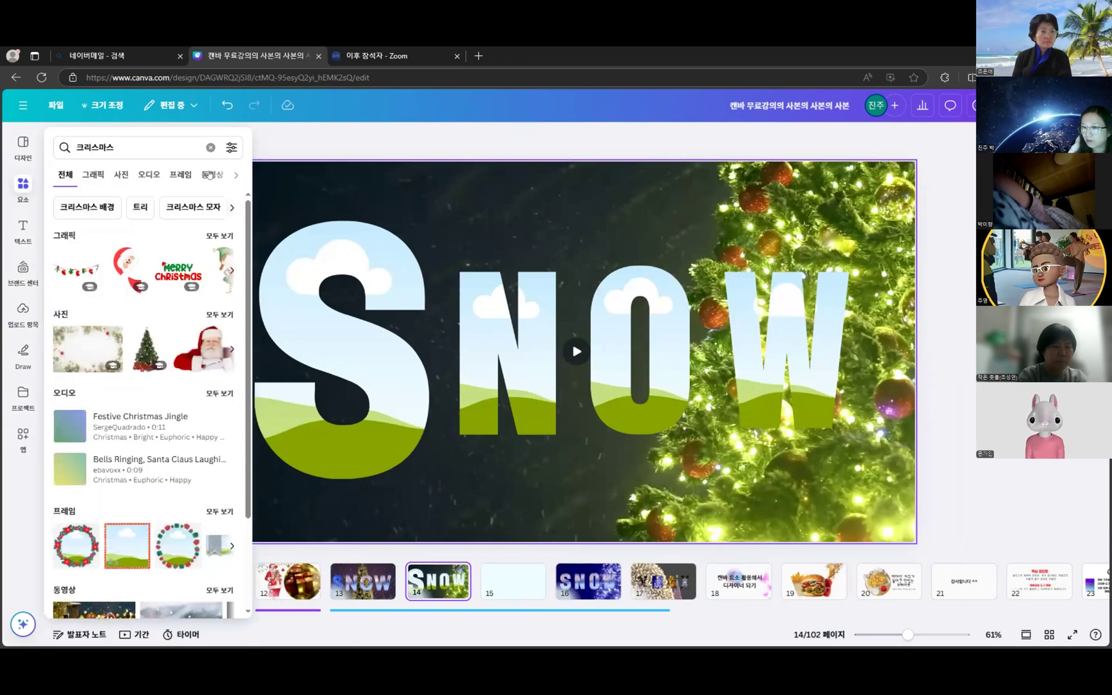
pyautogui.click(211, 174)
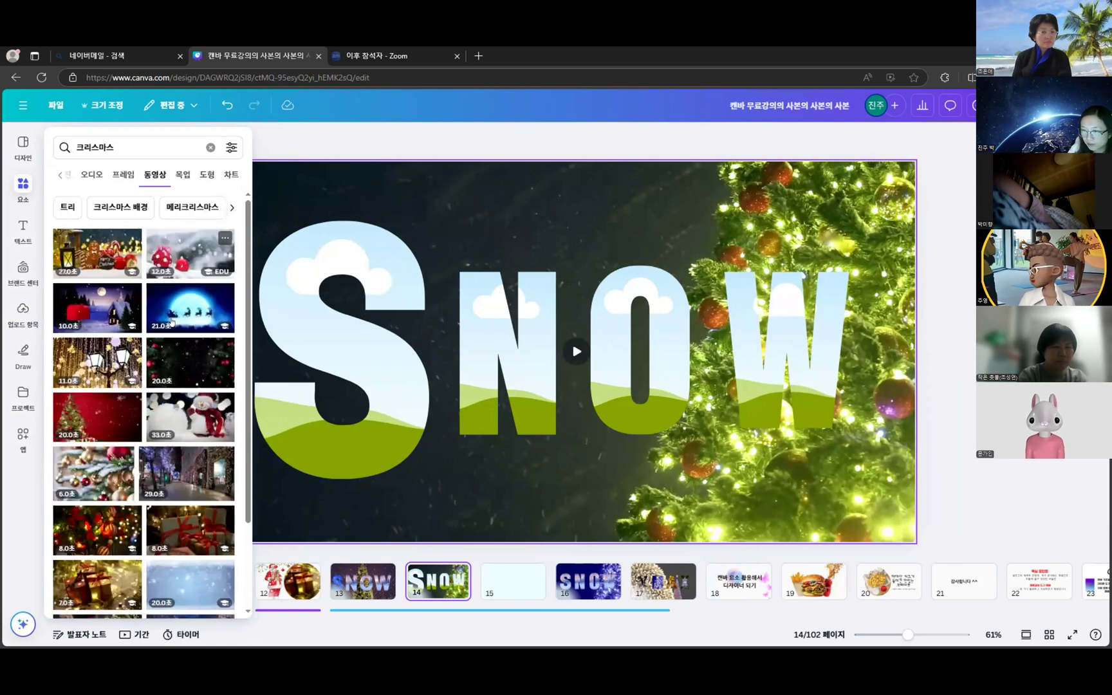
# - Browse the Christmas videos and drop the blue sparkle clip into the S frame
pyautogui.scroll(-2, 172, 322)
pyautogui.scroll(-4, 170, 322)
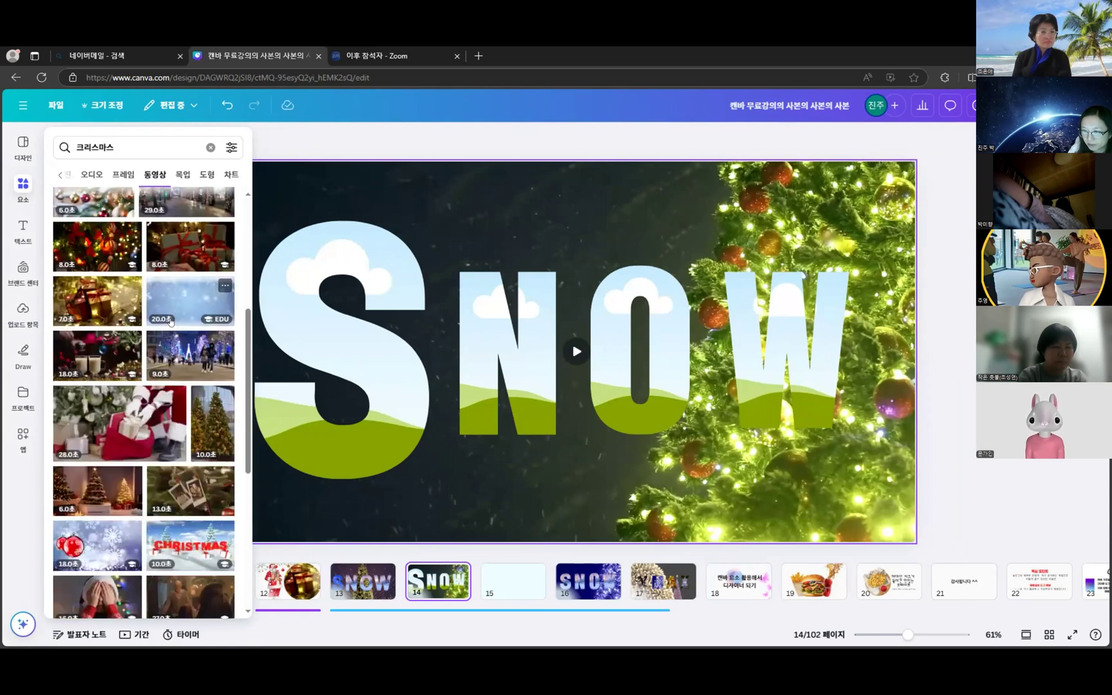
pyautogui.scroll(-3, 163, 374)
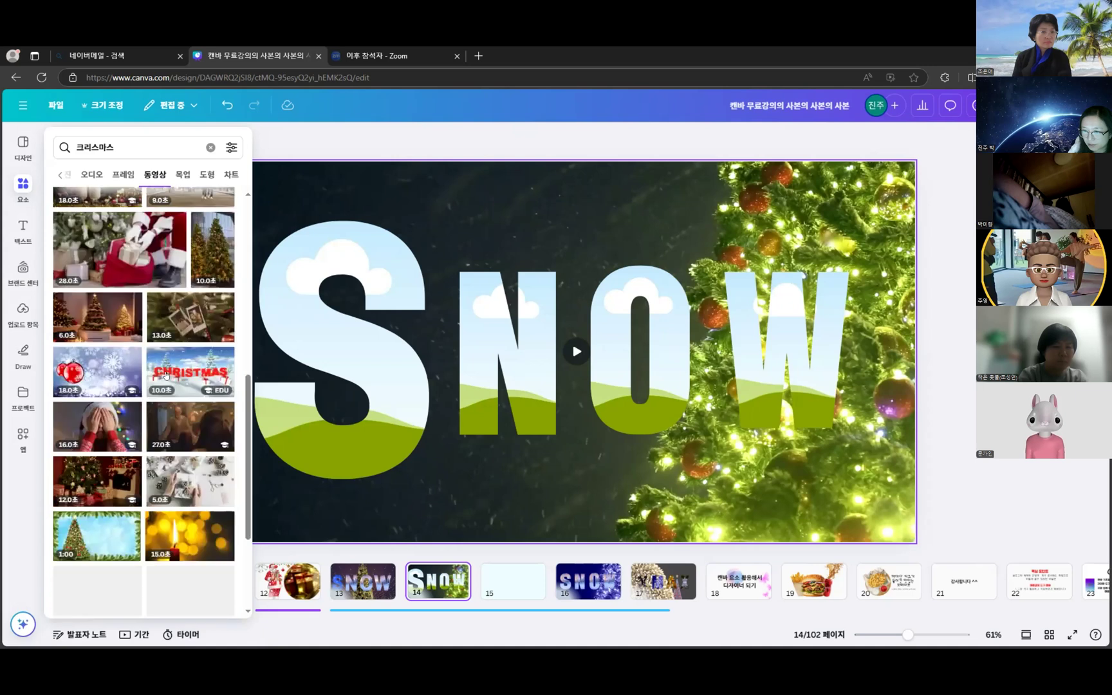
pyautogui.scroll(-3, 166, 376)
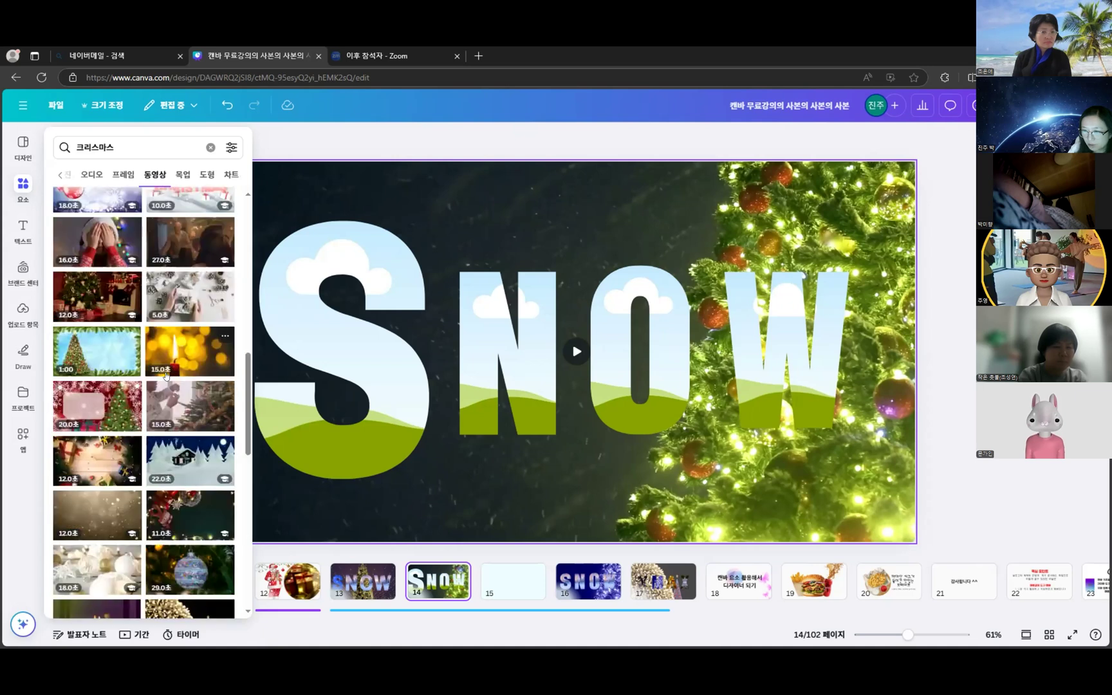
pyautogui.scroll(-2, 166, 375)
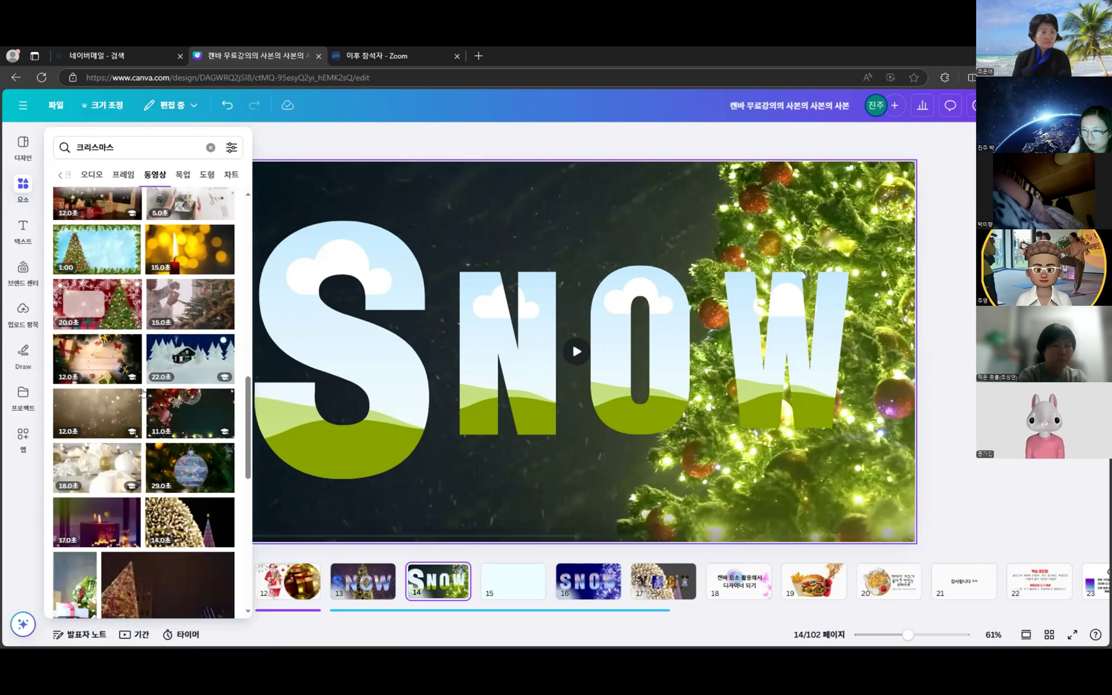
pyautogui.scroll(-3, 143, 392)
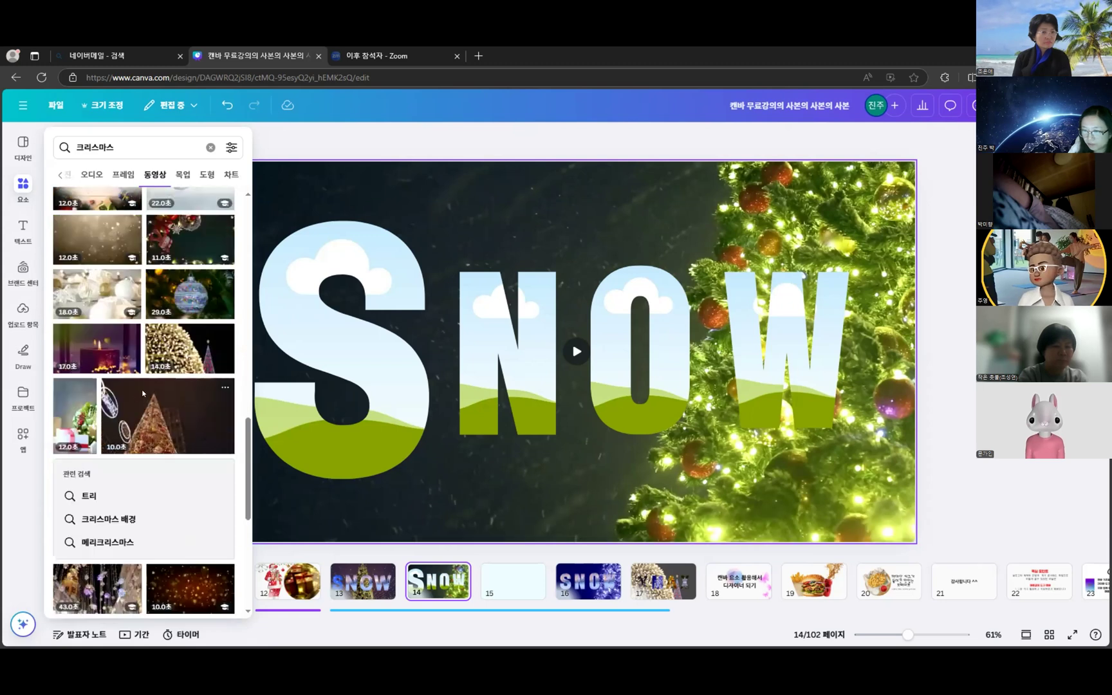
pyautogui.scroll(-4, 143, 392)
pyautogui.scroll(-4, 143, 393)
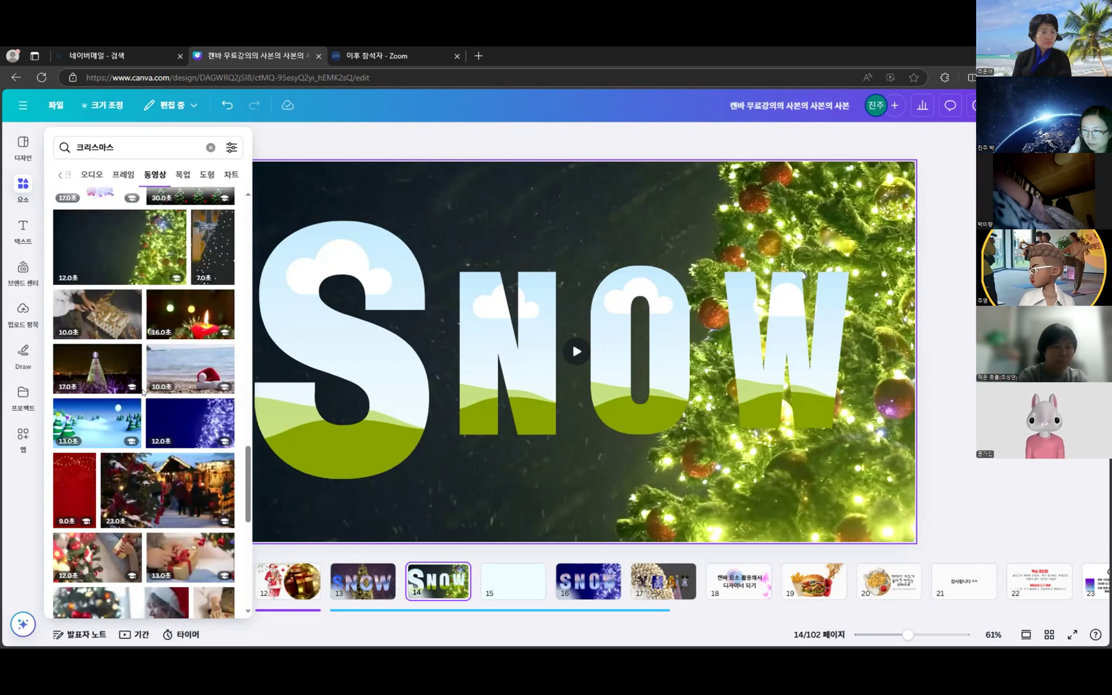
pyautogui.scroll(-3, 143, 392)
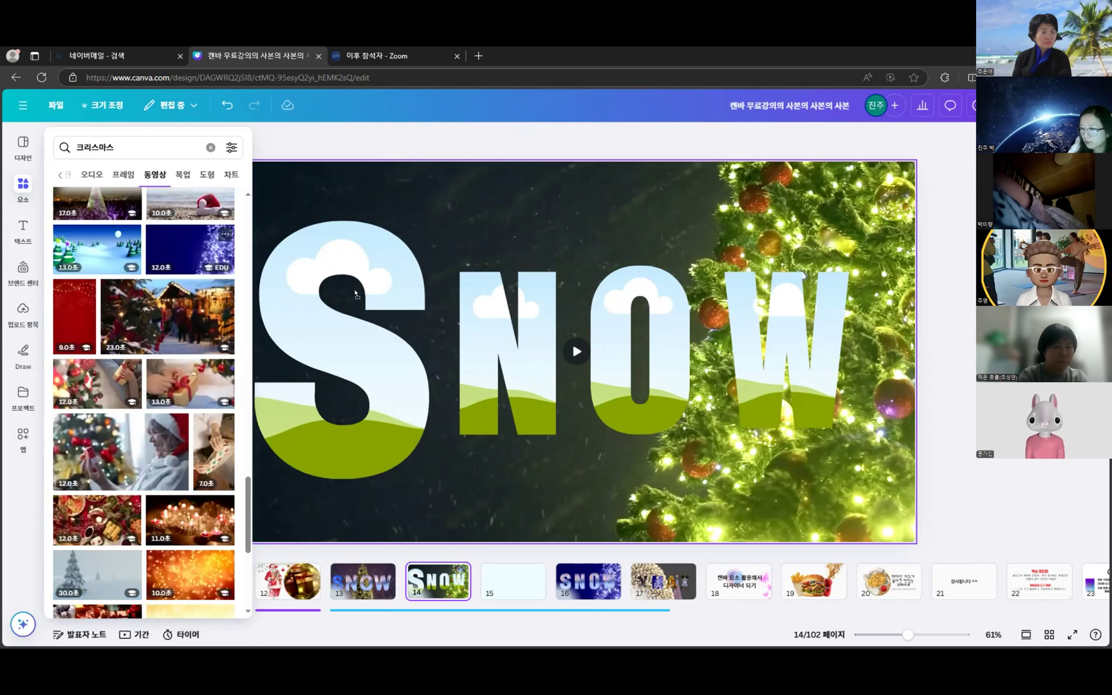
pyautogui.moveTo(377, 287); pyautogui.dragTo(365, 299)
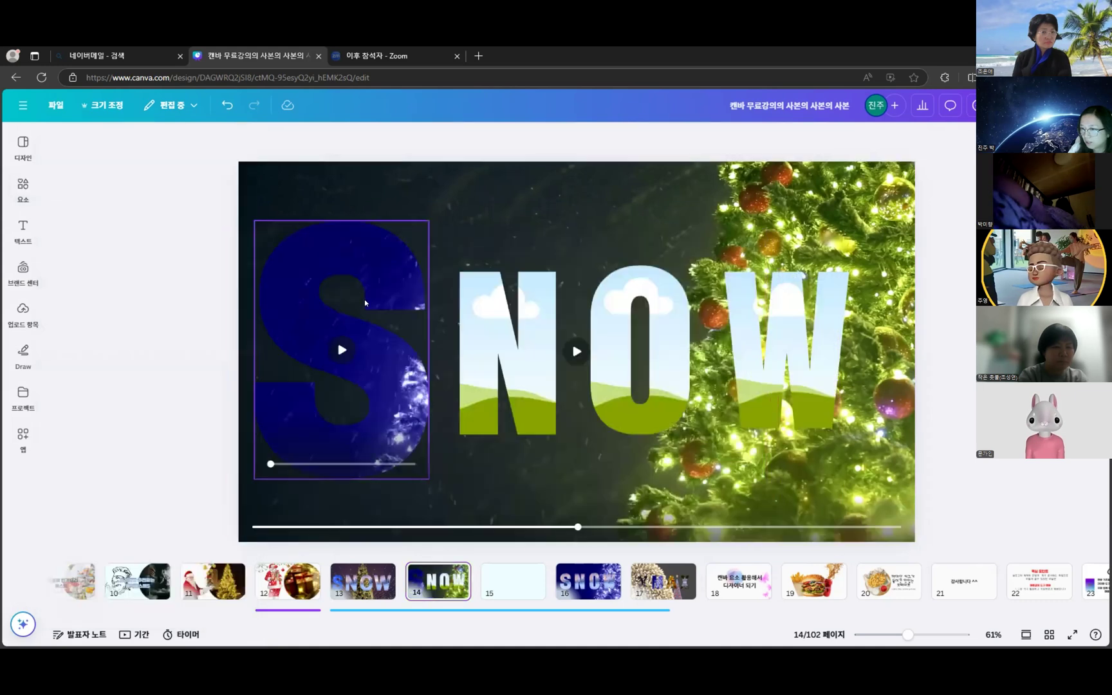
# - Fill the S and N letter frames with the blue sparkle video from the Christmas video results
pyautogui.click(23, 229)
pyautogui.click(23, 227)
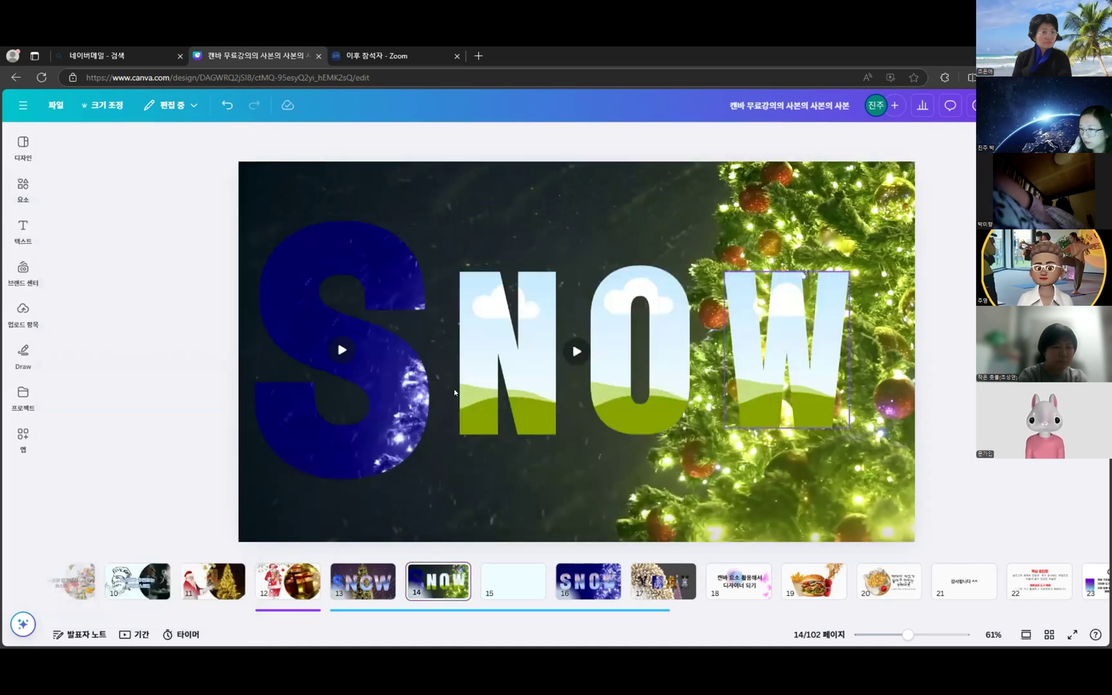
pyautogui.click(337, 318)
pyautogui.click(171, 218)
pyautogui.click(24, 188)
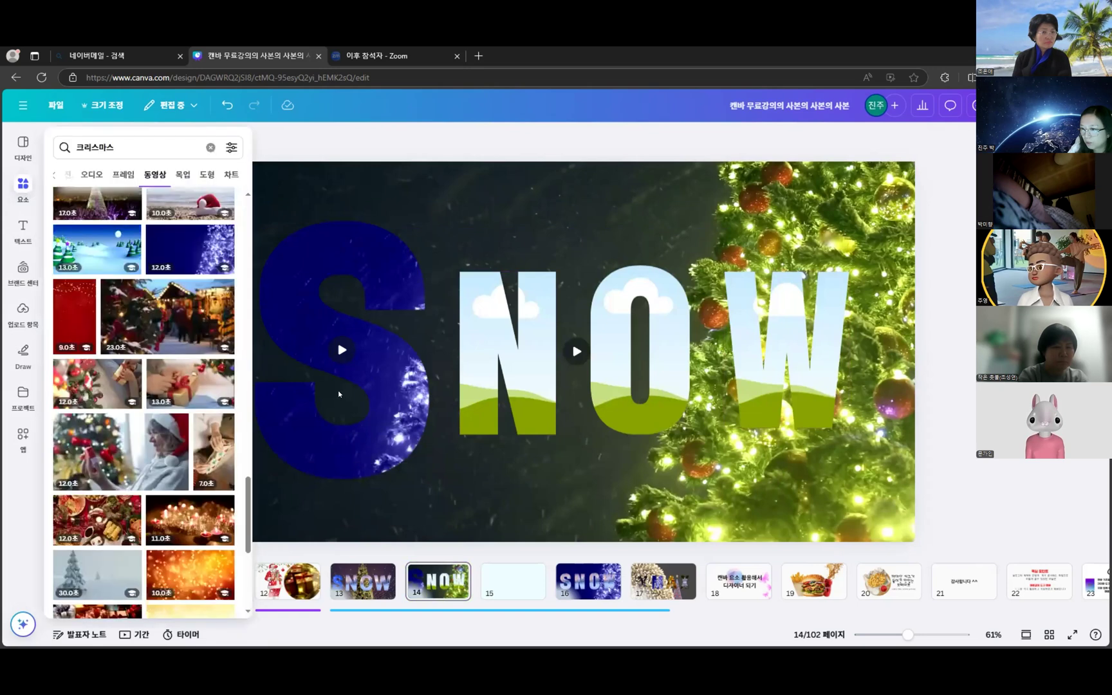
pyautogui.click(340, 301)
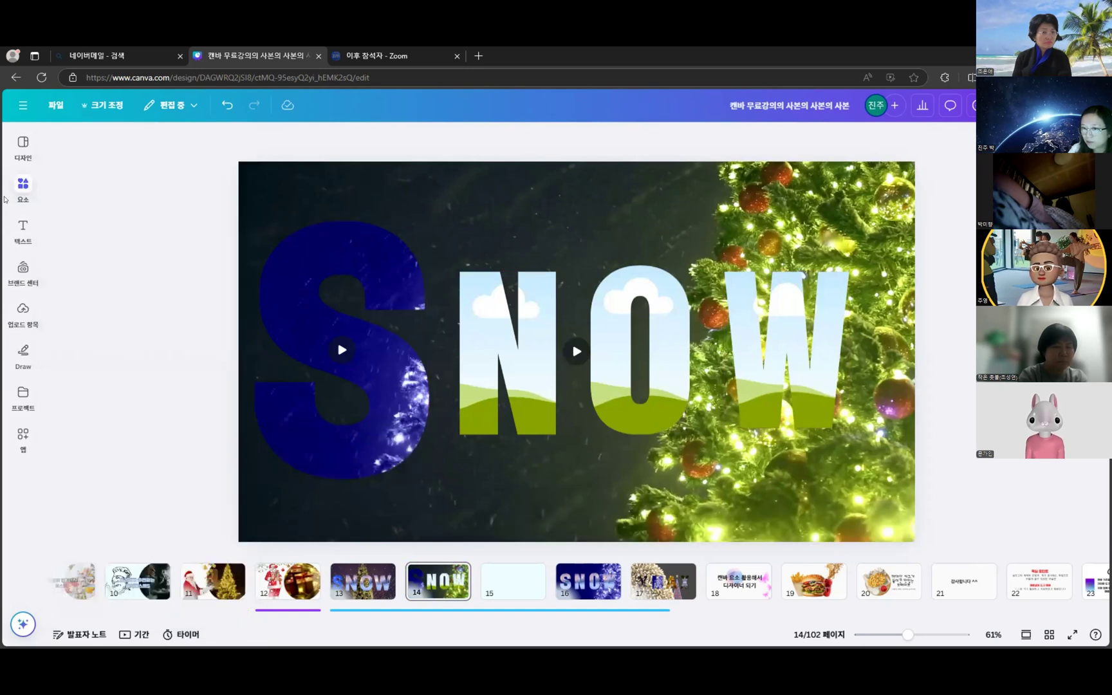
pyautogui.click(23, 188)
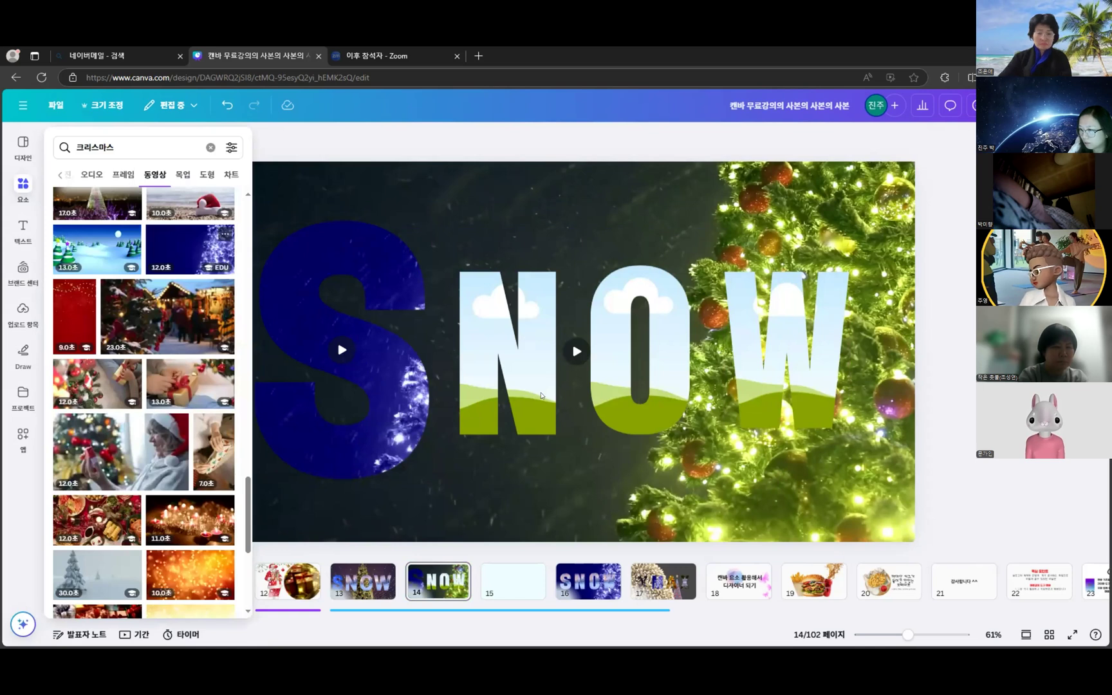
pyautogui.click(534, 387)
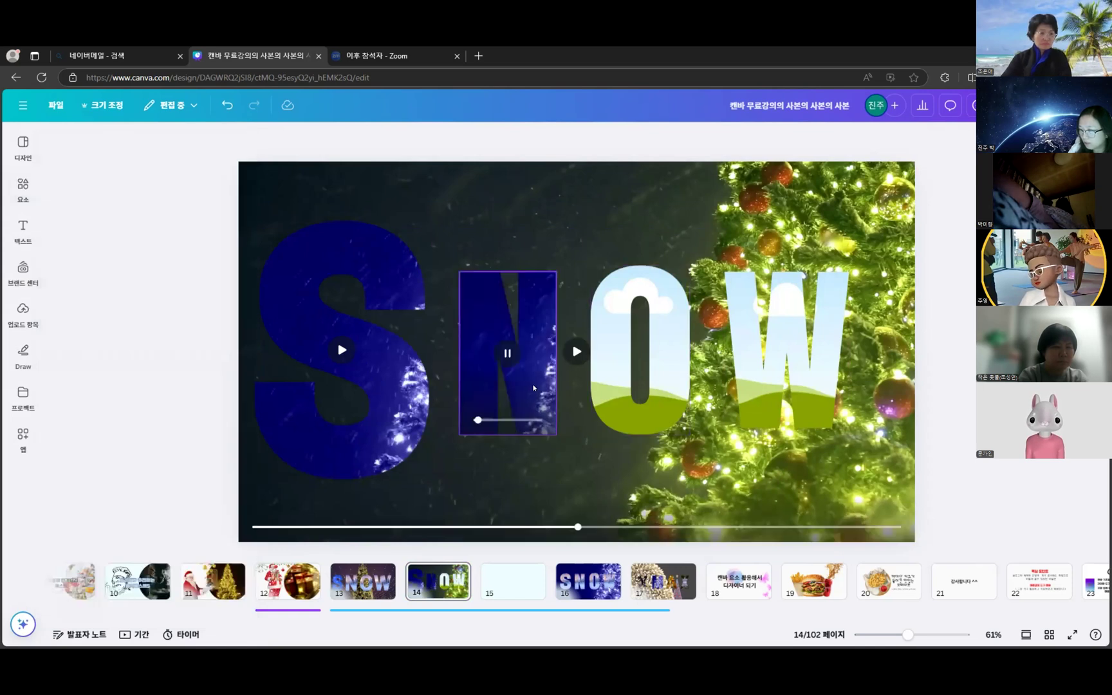
# - Slide the footage inside the N letter to the left
pyautogui.click(535, 388)
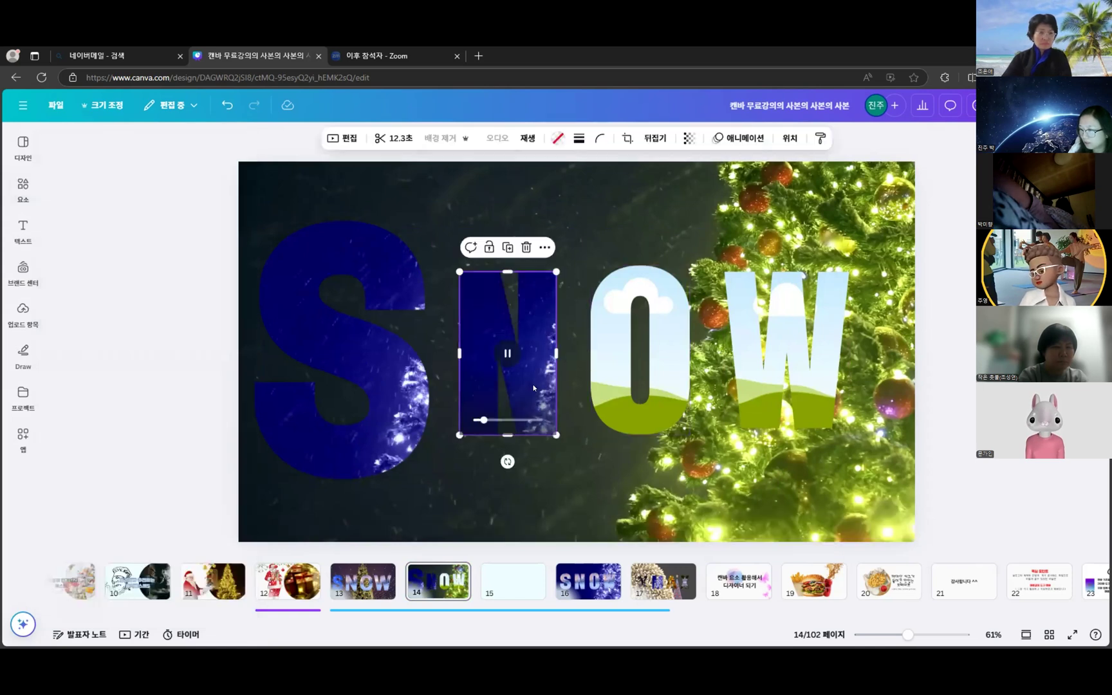
pyautogui.doubleClick(552, 323)
pyautogui.moveTo(496, 320); pyautogui.dragTo(458, 320)
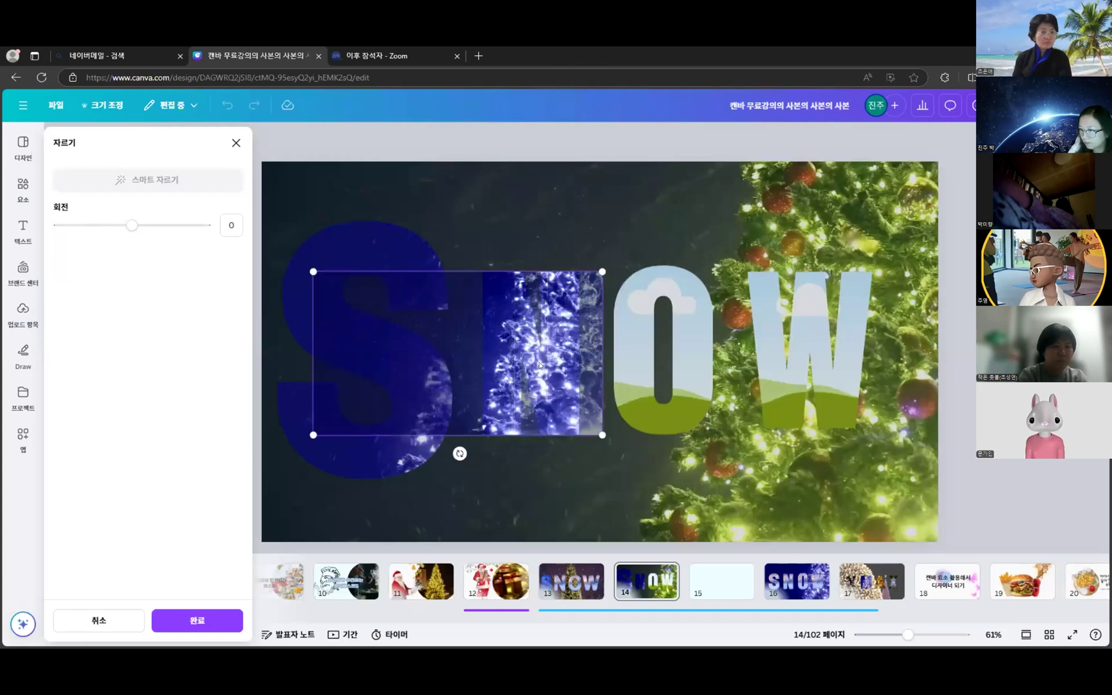
pyautogui.press('Return')
# - Reposition the footage inside the S letter frame to fill the letter
pyautogui.click(326, 288)
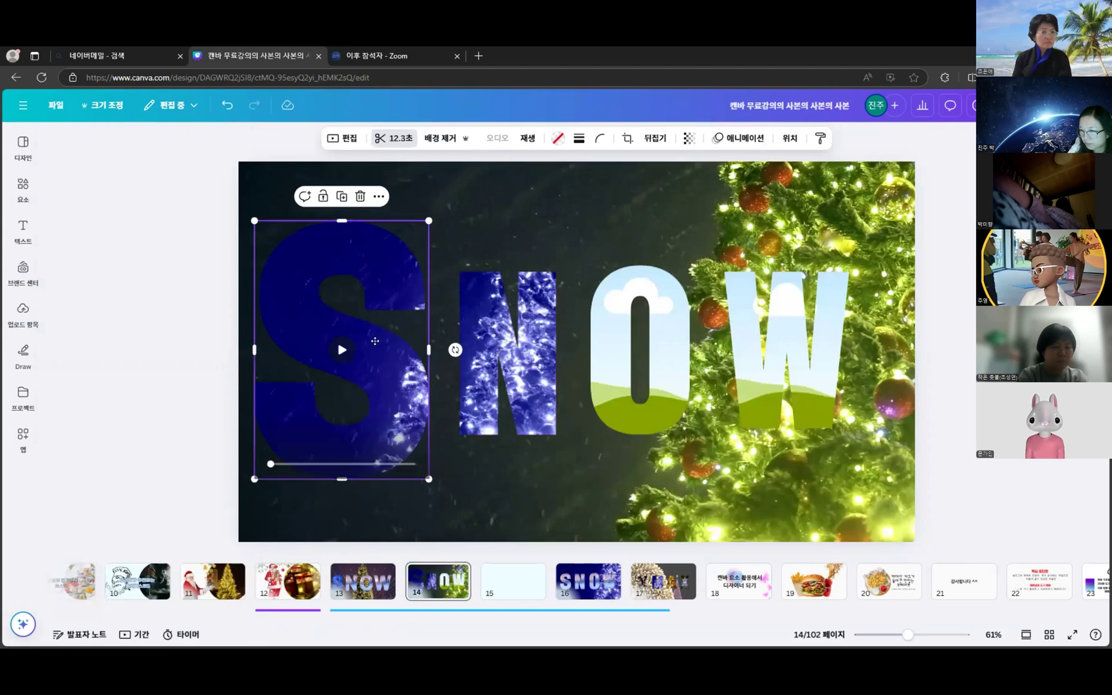
pyautogui.doubleClick(375, 341)
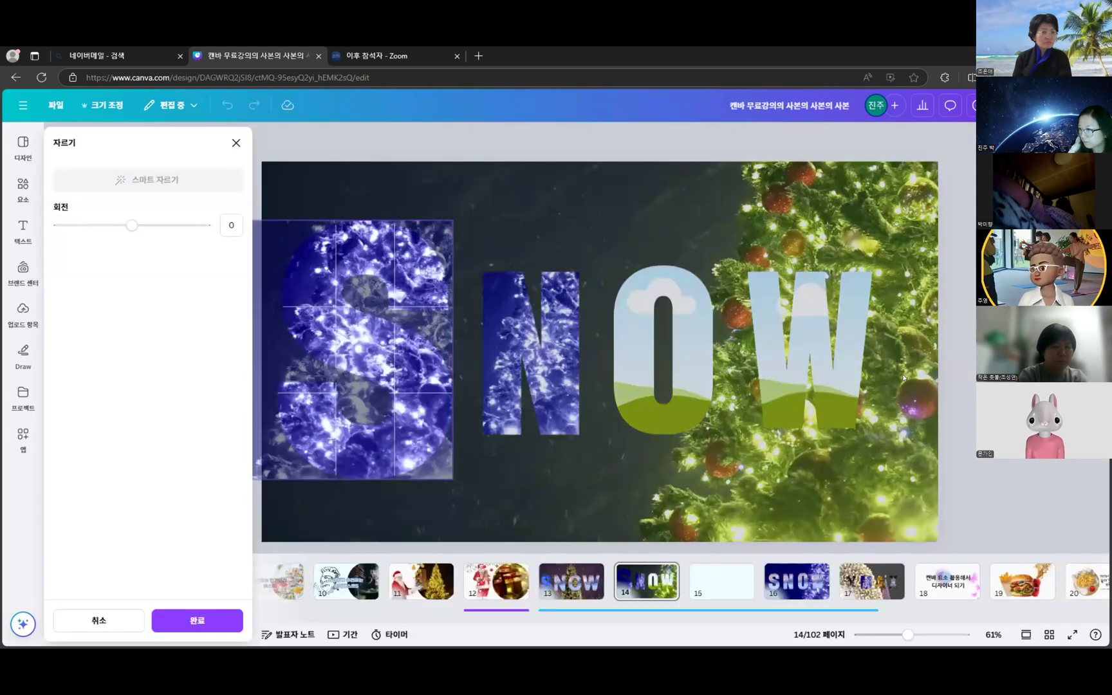
pyautogui.press('Return')
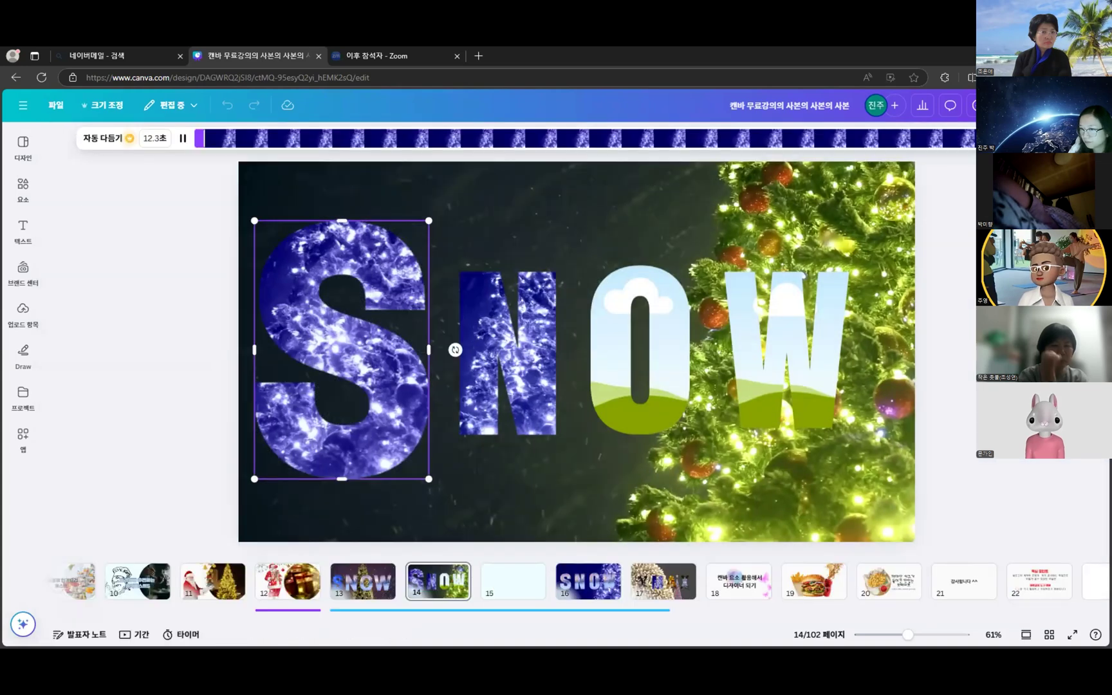
pyautogui.click(23, 188)
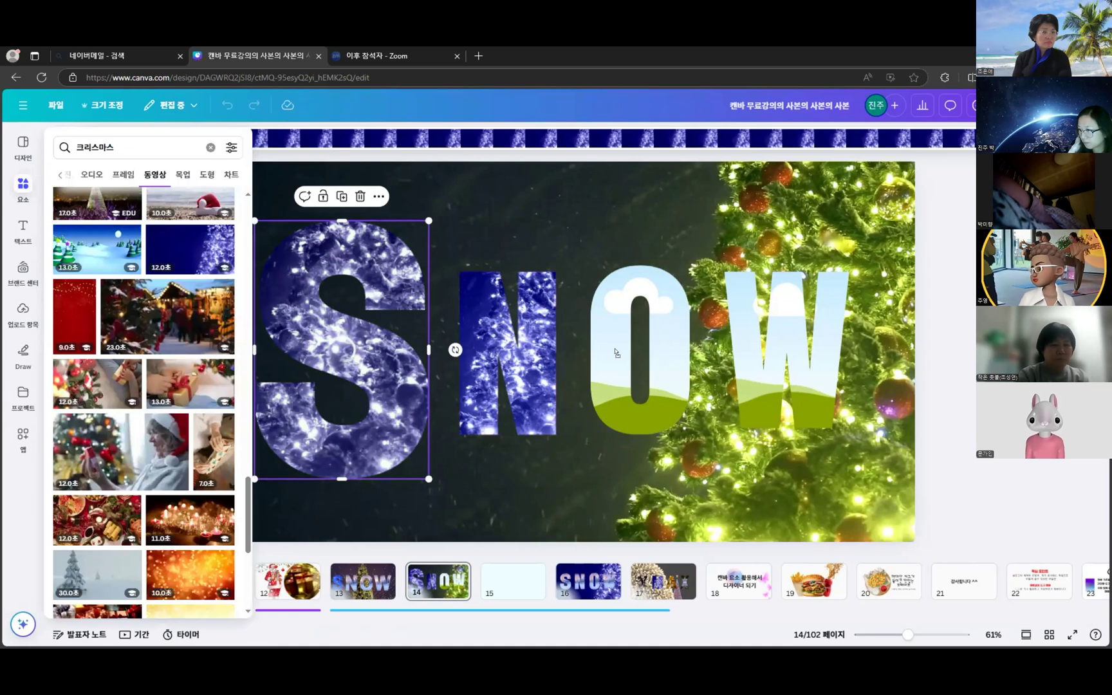
# - Shift the blue footage left and down inside the O letter frame
pyautogui.click(671, 324)
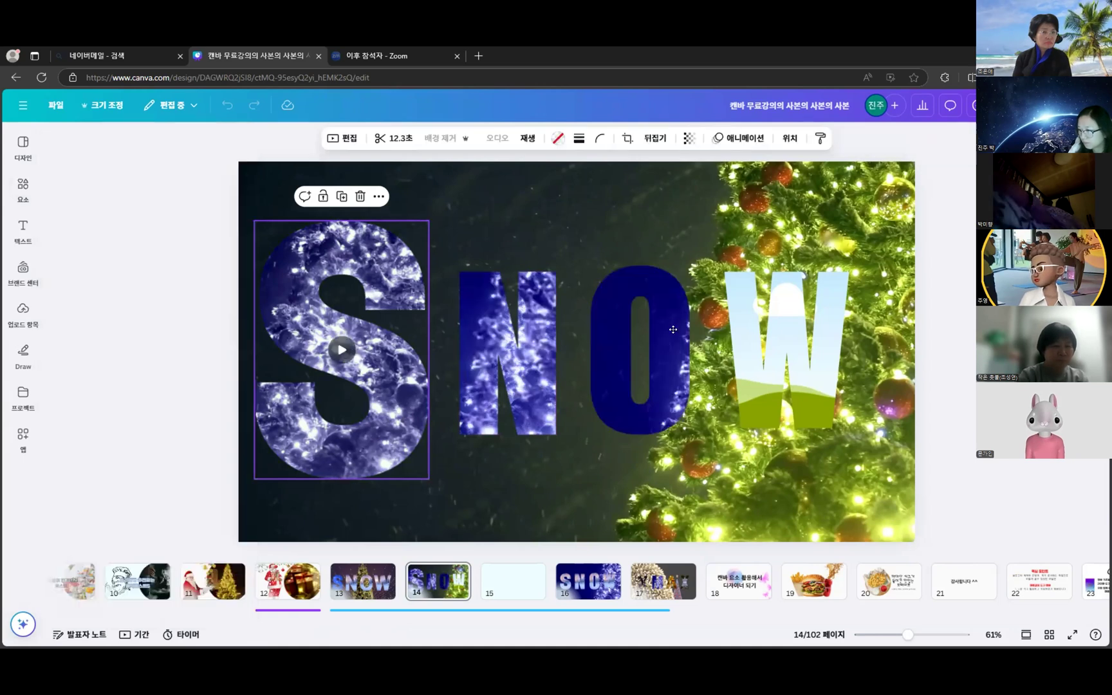
pyautogui.doubleClick(670, 324)
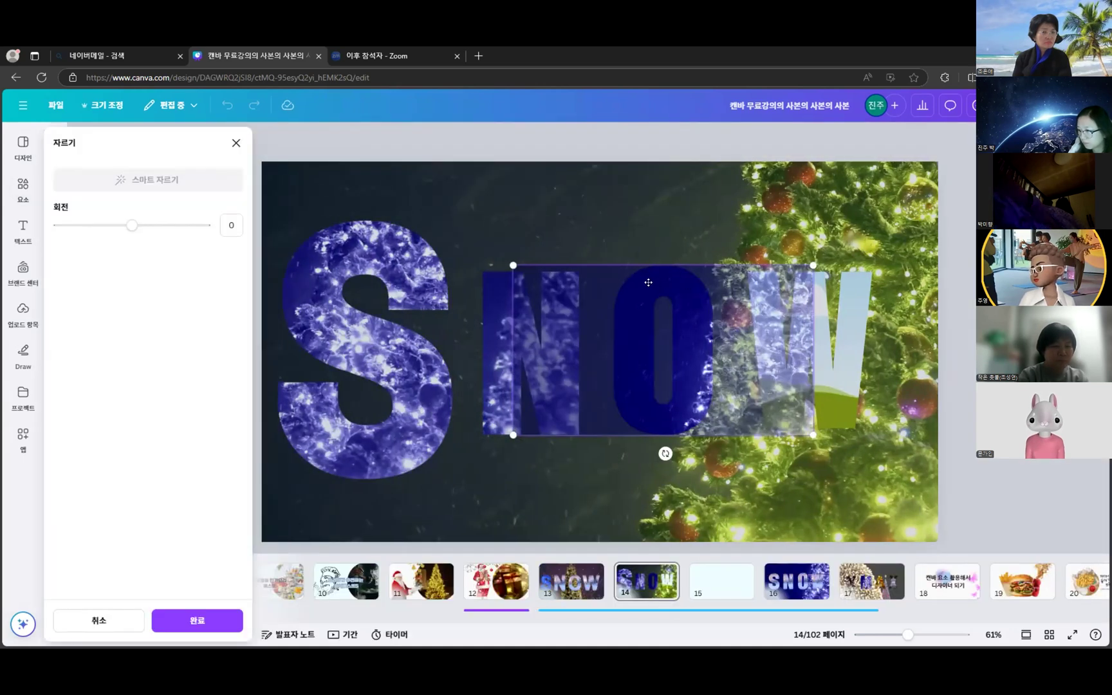
pyautogui.moveTo(654, 283); pyautogui.dragTo(574, 304)
pyautogui.press('Return')
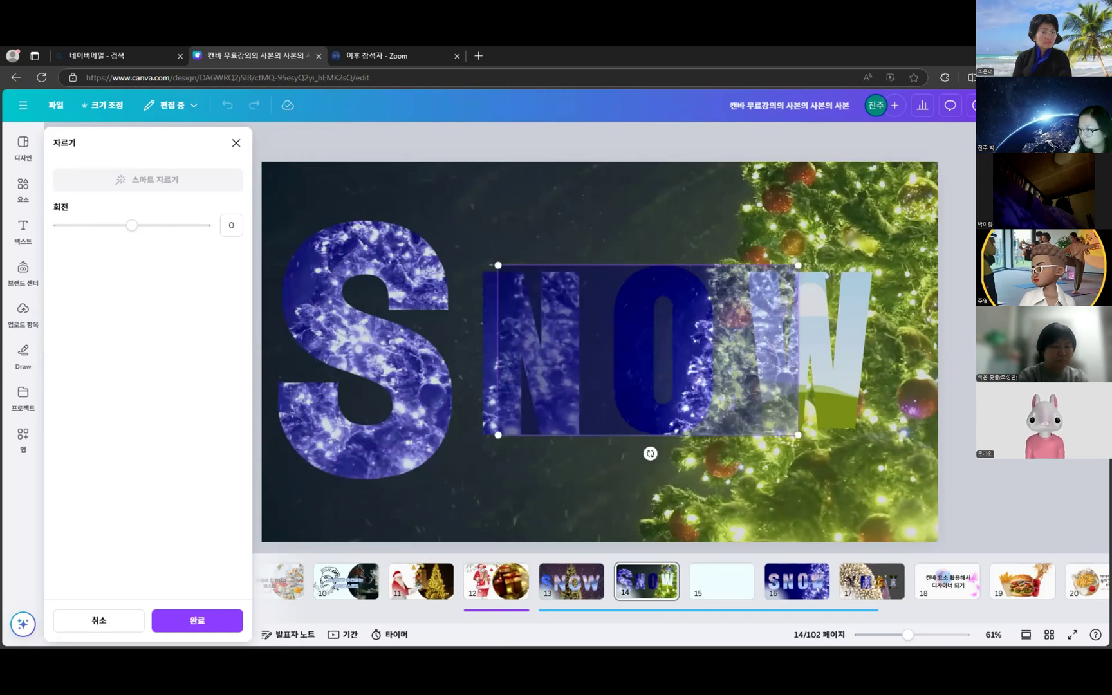
# - Reopen the N letter's footage crop and confirm its position
pyautogui.click(551, 326)
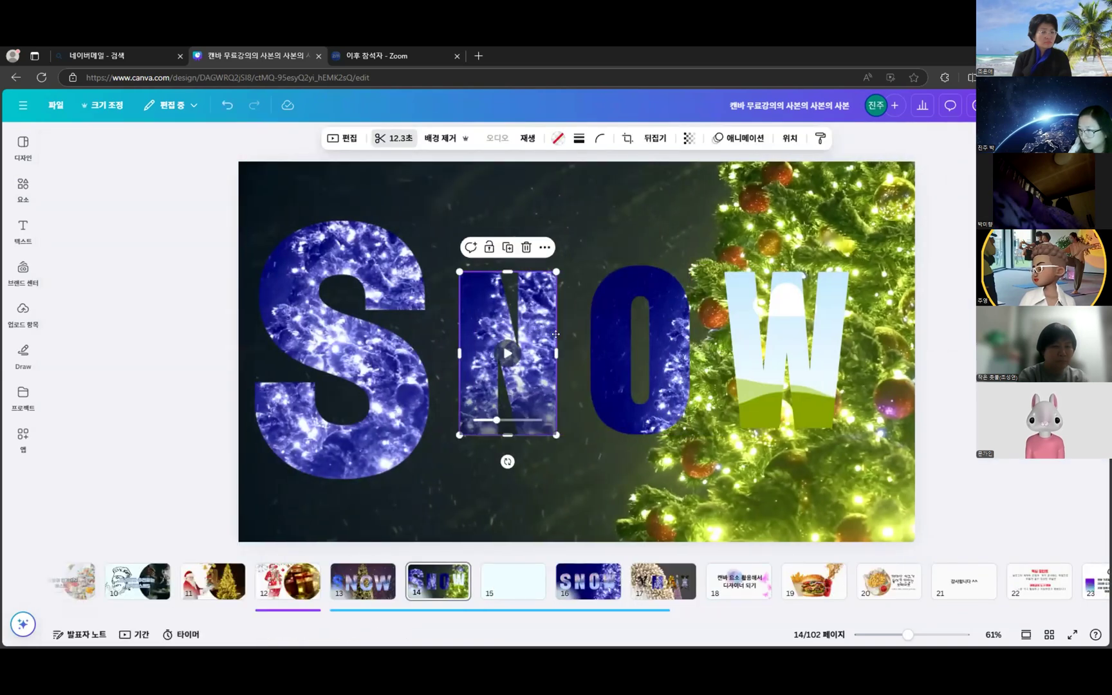
pyautogui.doubleClick(556, 334)
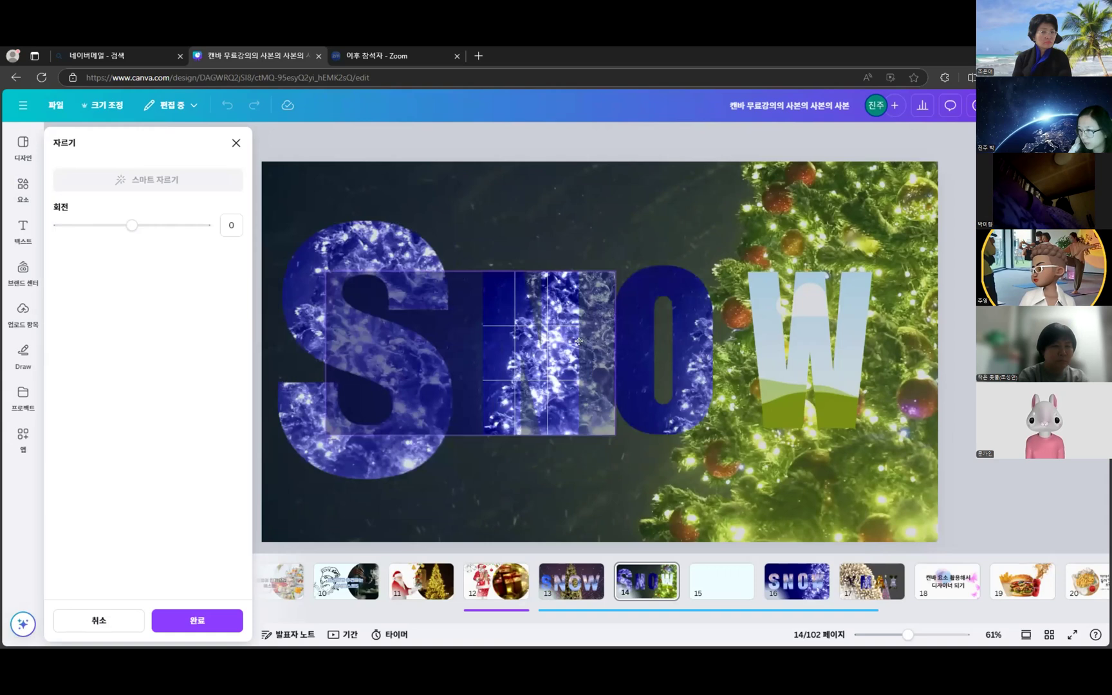
pyautogui.press('Return')
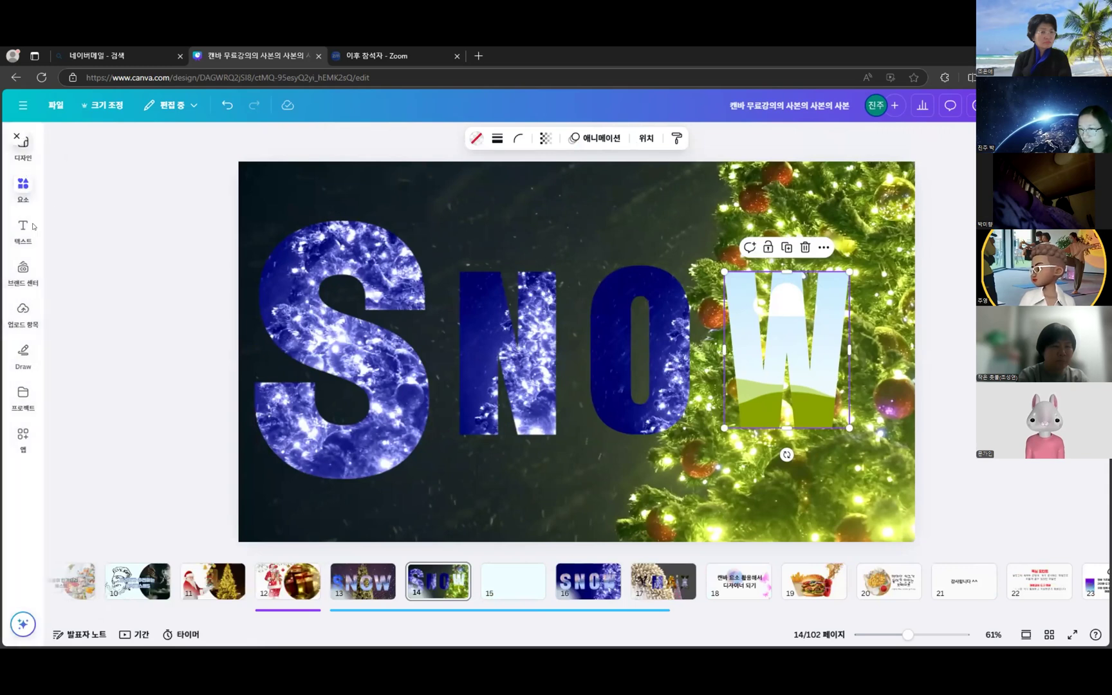
pyautogui.click(14, 184)
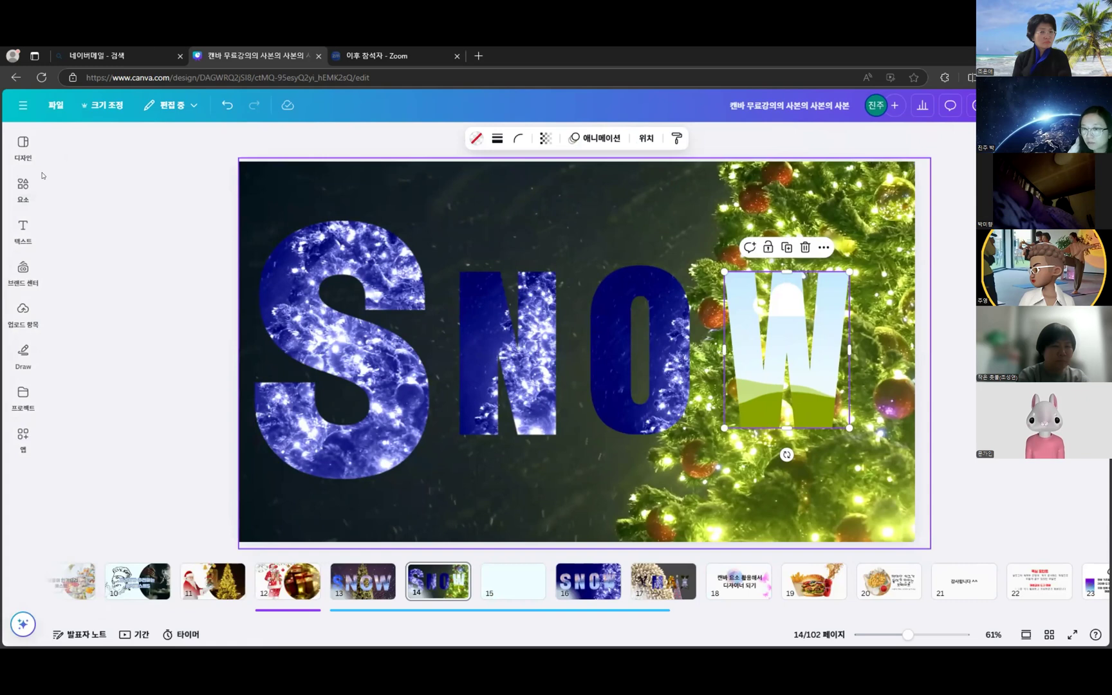
pyautogui.click(6, 184)
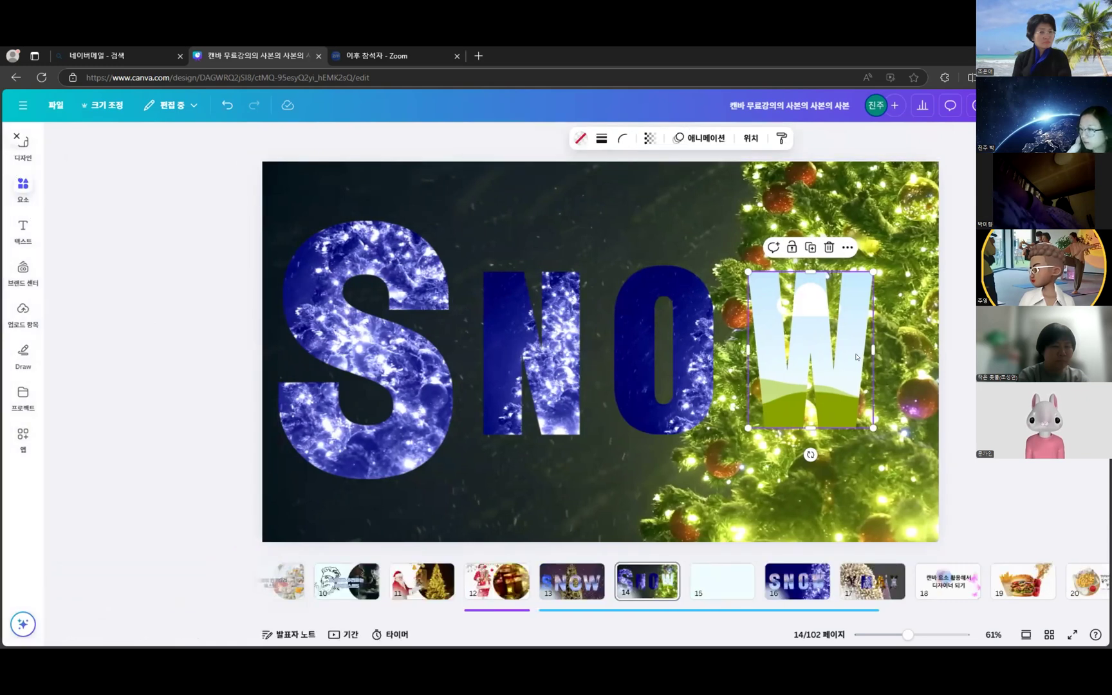
pyautogui.click(21, 191)
pyautogui.click(16, 145)
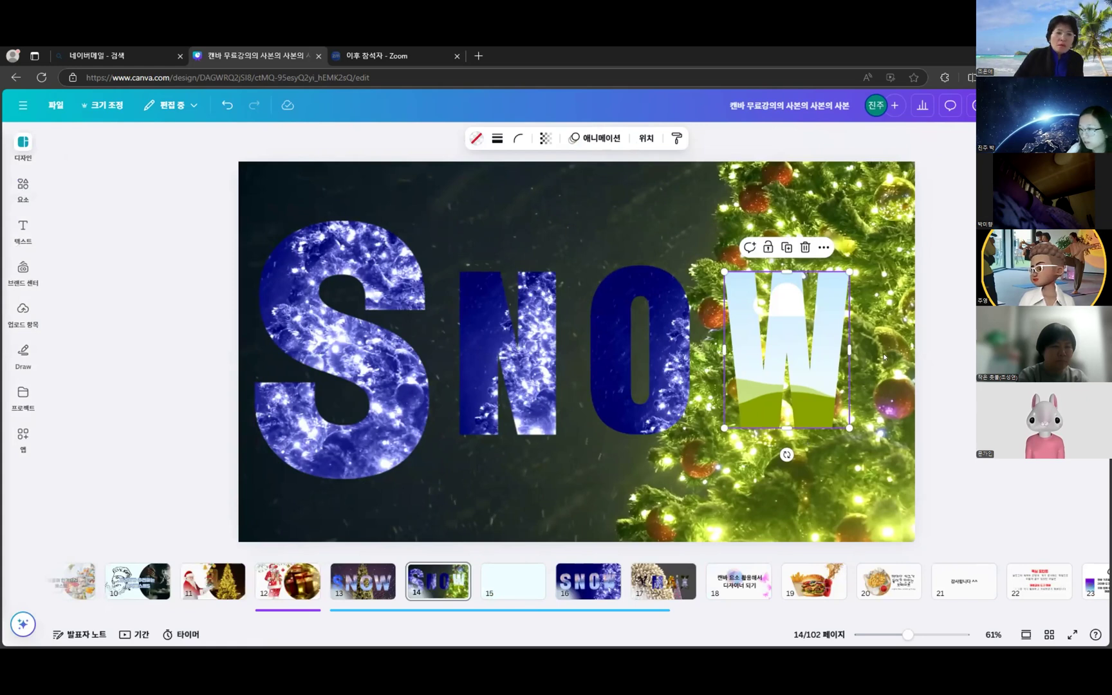
pyautogui.click(92, 295)
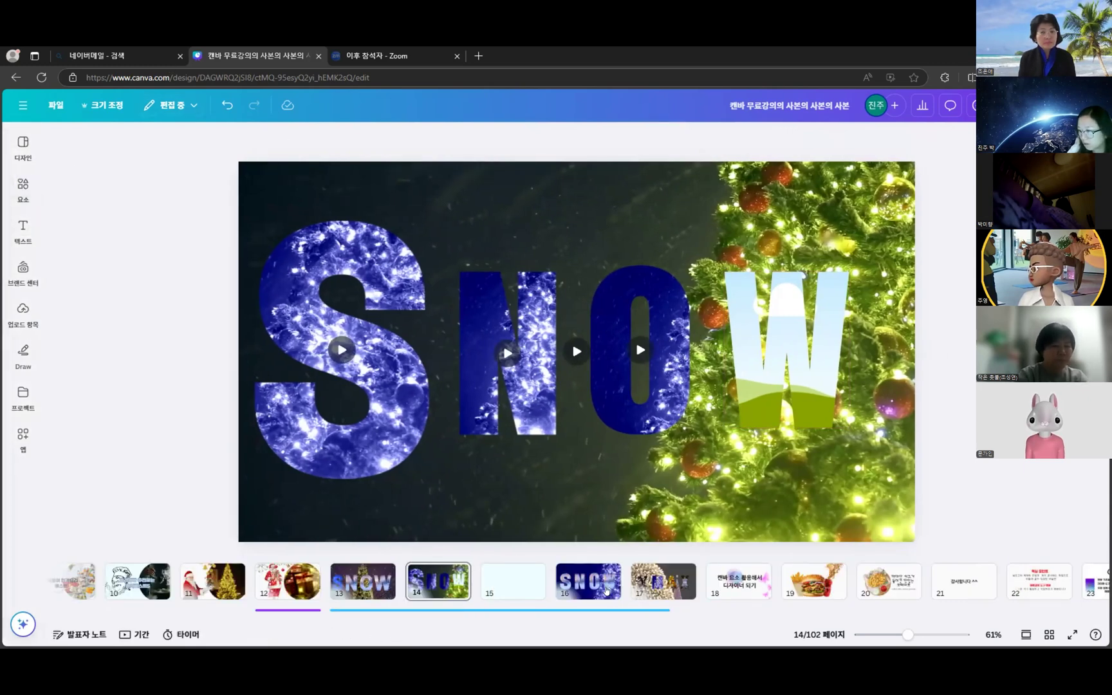
pyautogui.click(606, 591)
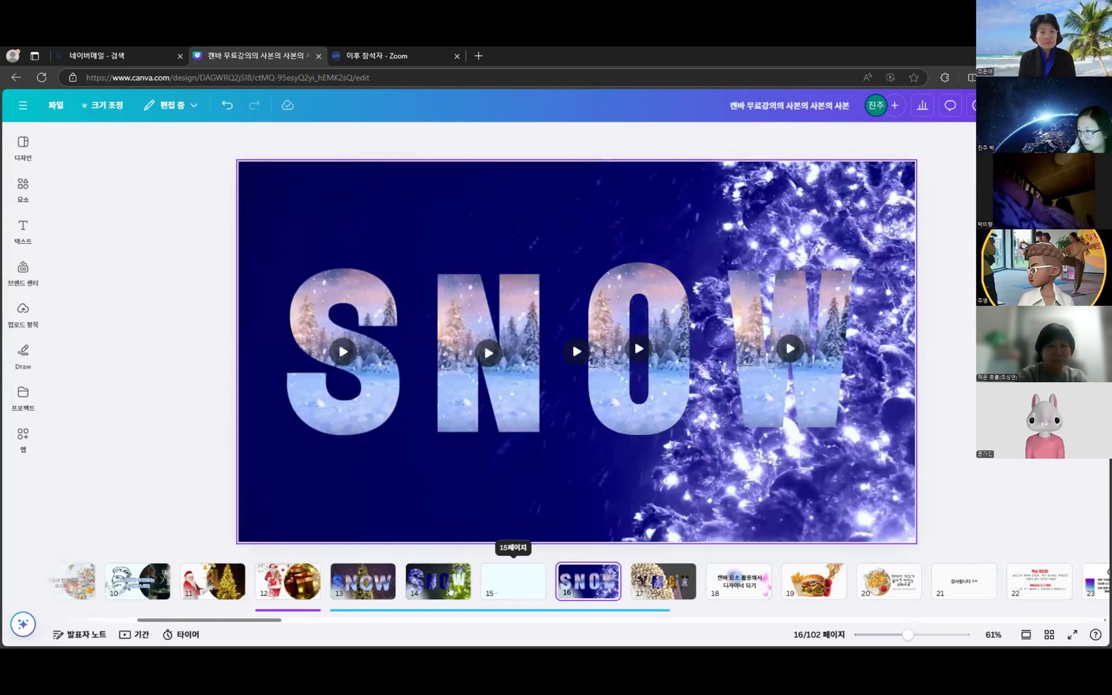
# - Back on page 14, nudge the O frame right so the SNOW letters are evenly spaced
pyautogui.click(451, 591)
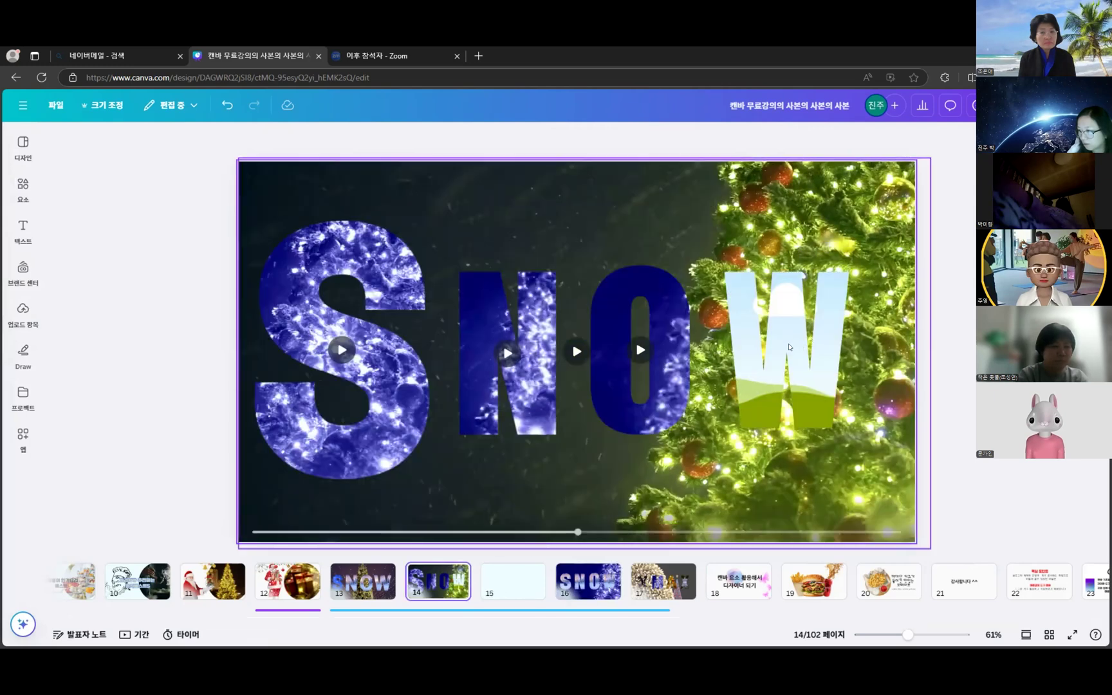
pyautogui.click(790, 347)
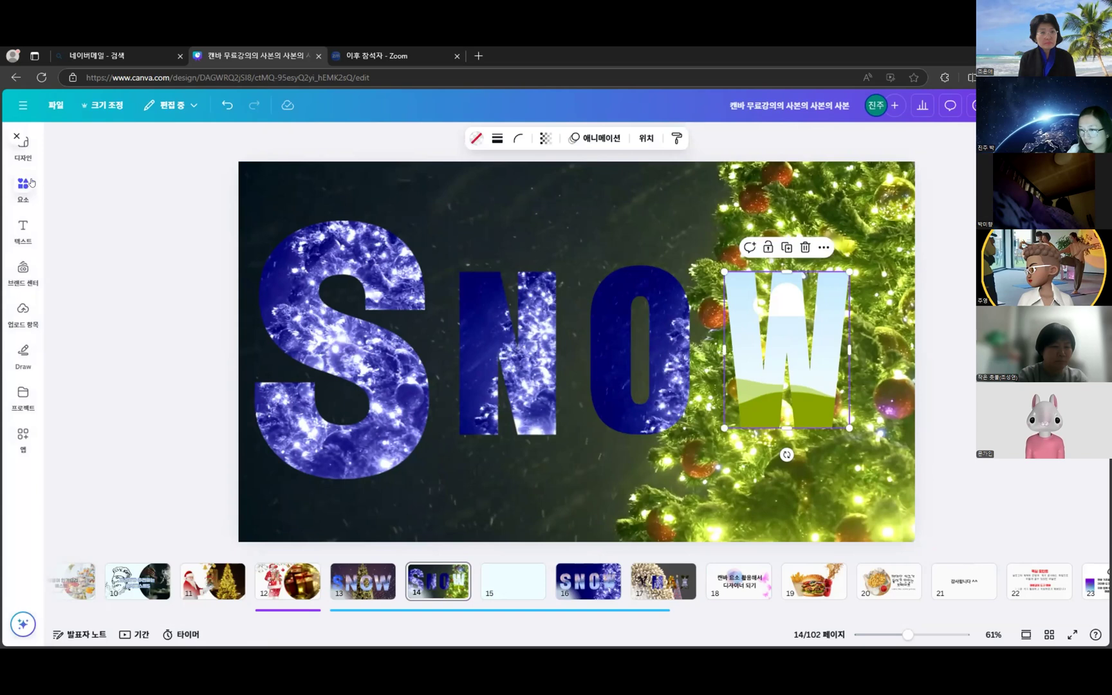
pyautogui.click(651, 334)
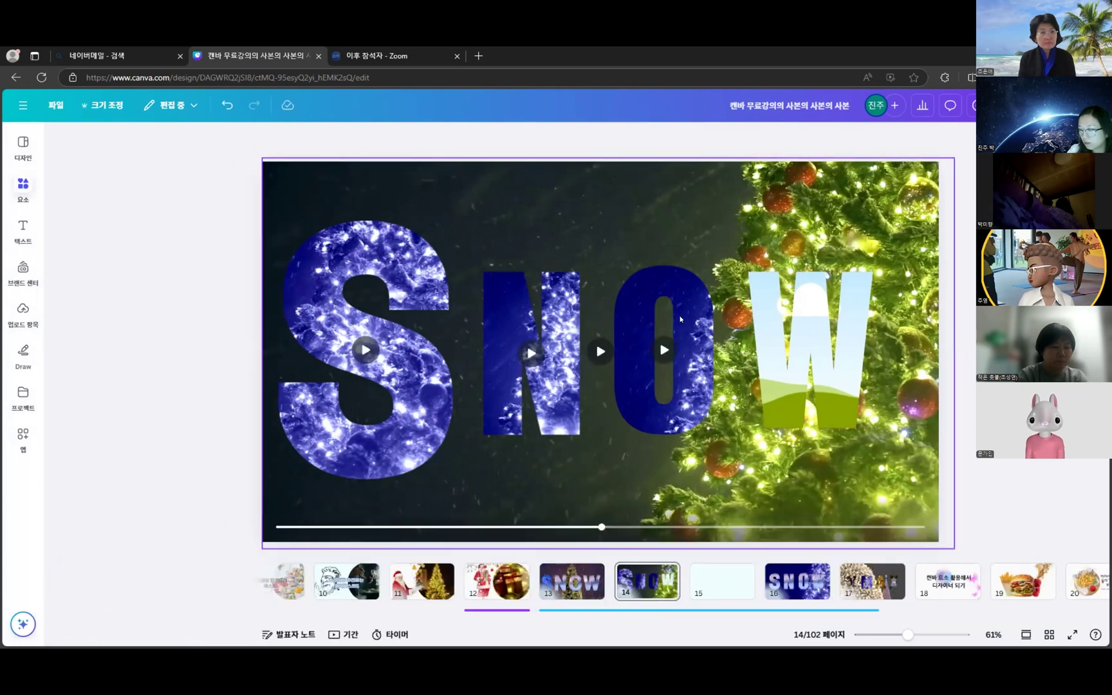
pyautogui.click(23, 152)
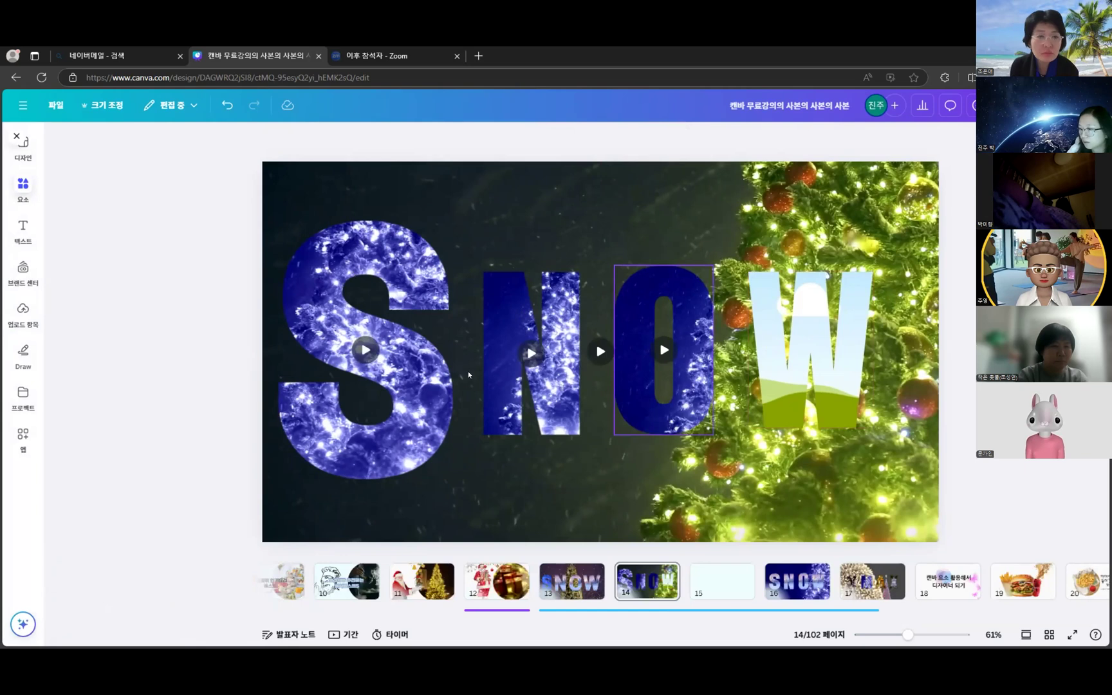
pyautogui.click(681, 287)
pyautogui.moveTo(683, 286)
pyautogui.mouseDown()
pyautogui.moveTo(695, 283)
pyautogui.moveTo(686, 286)
pyautogui.mouseUp()
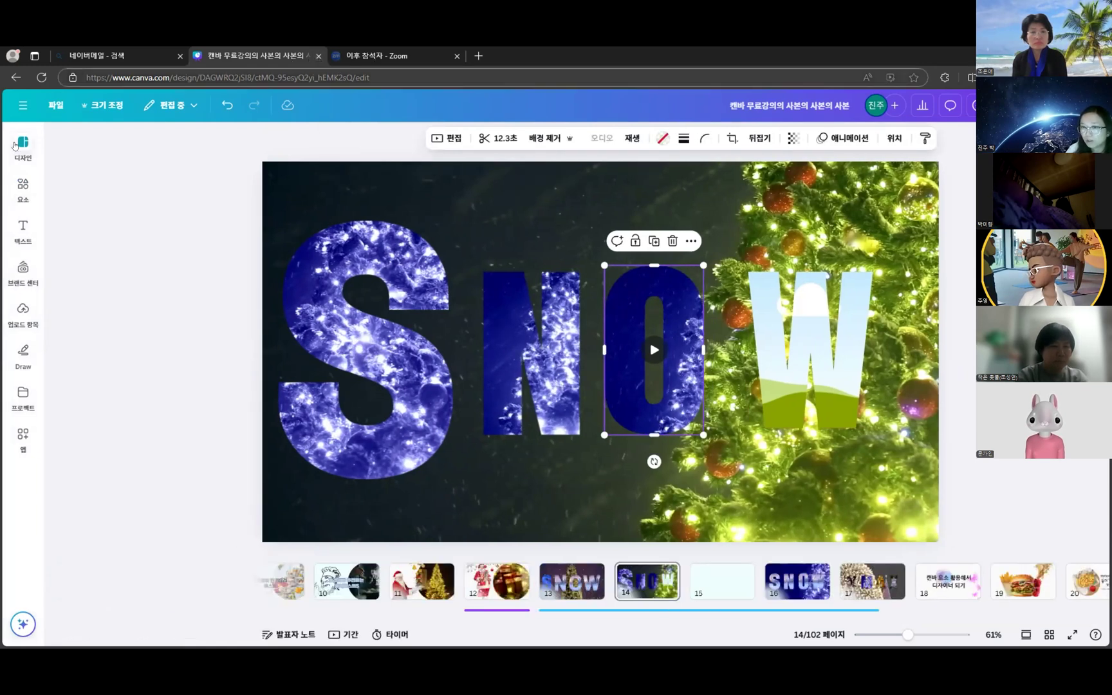
# - Go to the Projects page and reopen the Christmas slide deck
pyautogui.click(22, 107)
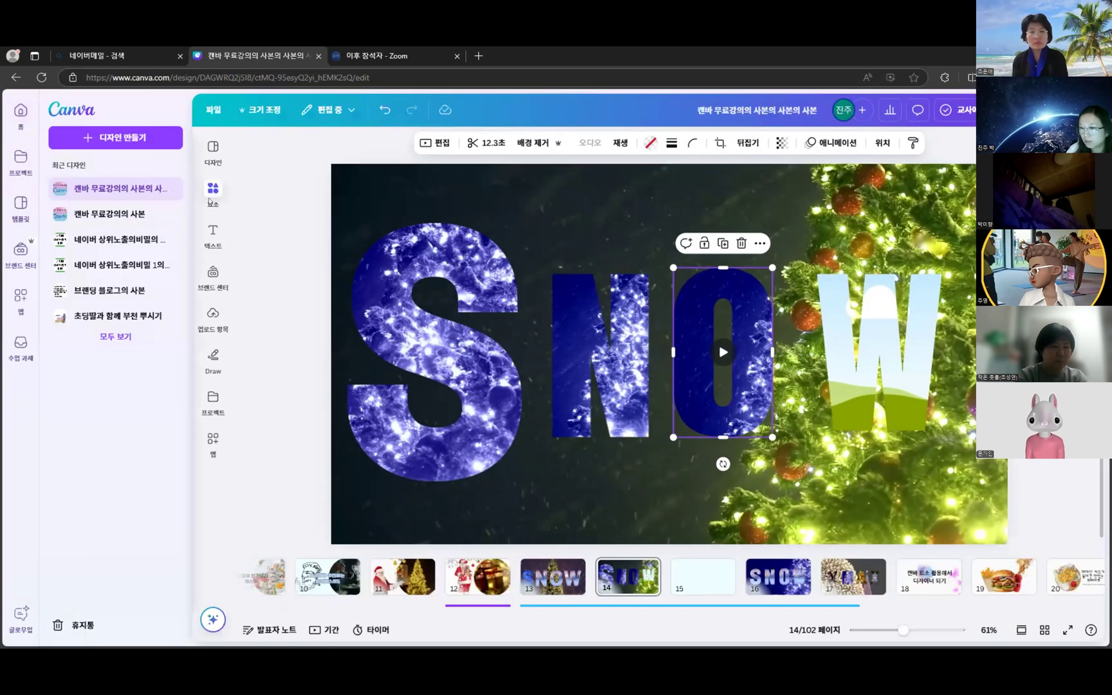
pyautogui.click(212, 193)
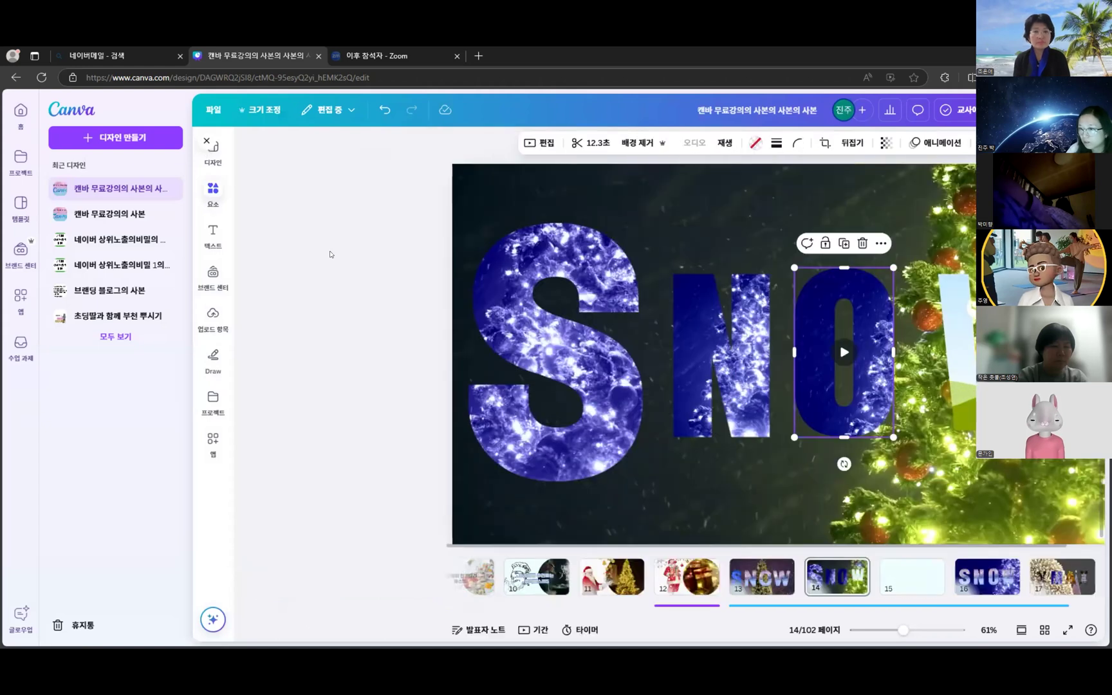
pyautogui.click(207, 142)
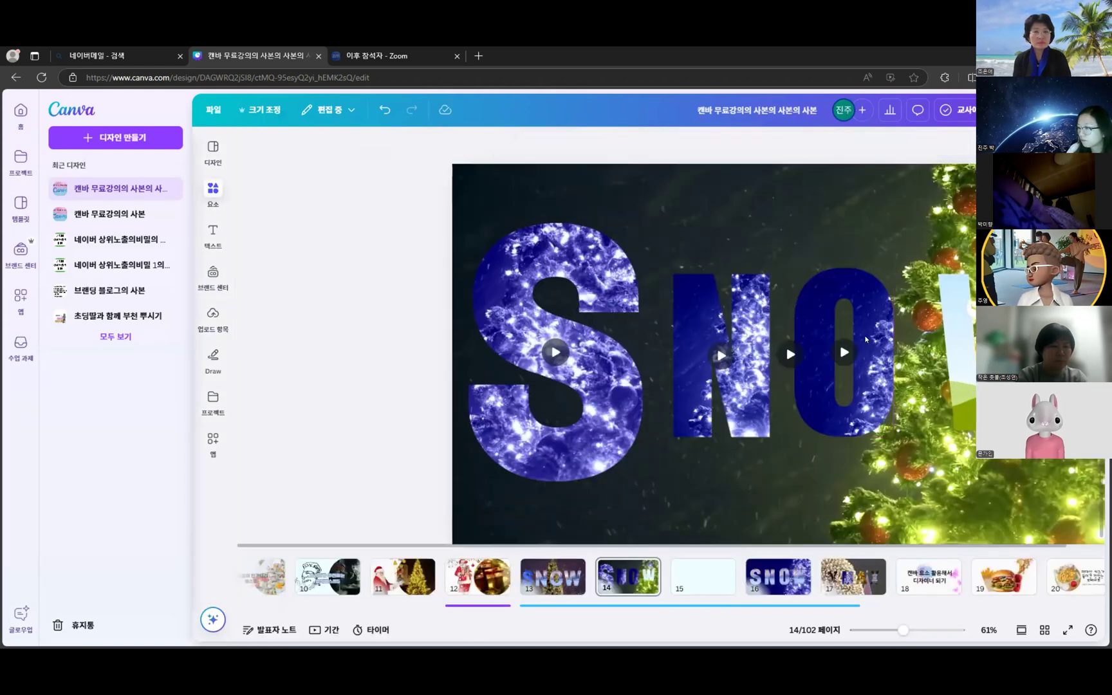
pyautogui.click(866, 339)
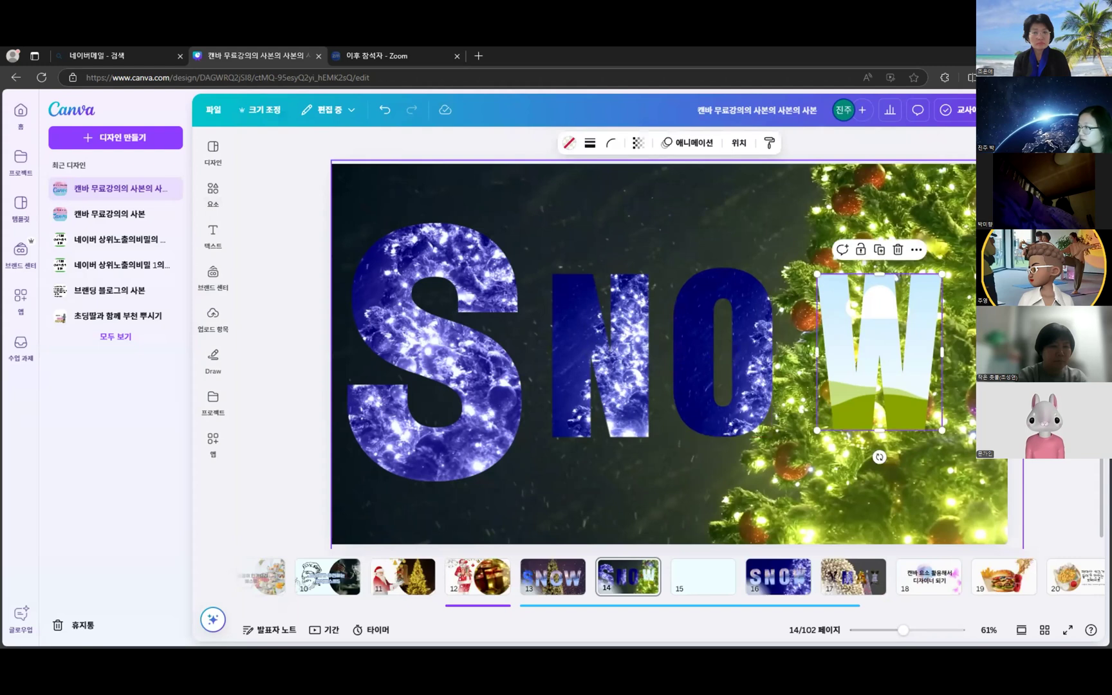
pyautogui.hotkey('alt', 'Left')
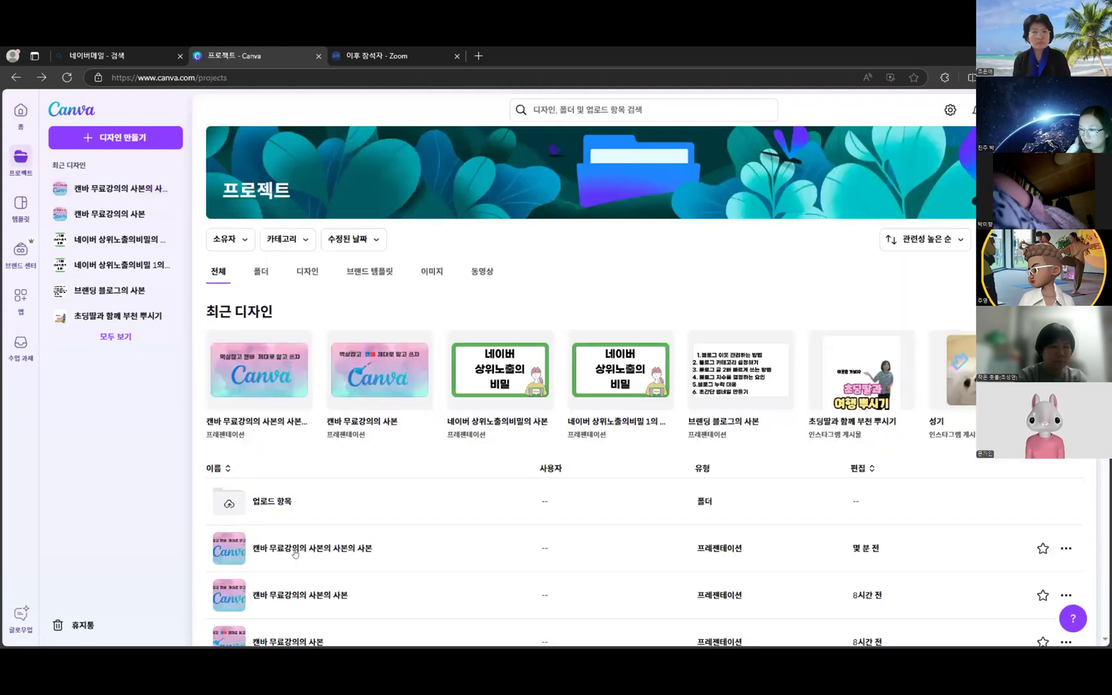
pyautogui.click(298, 553)
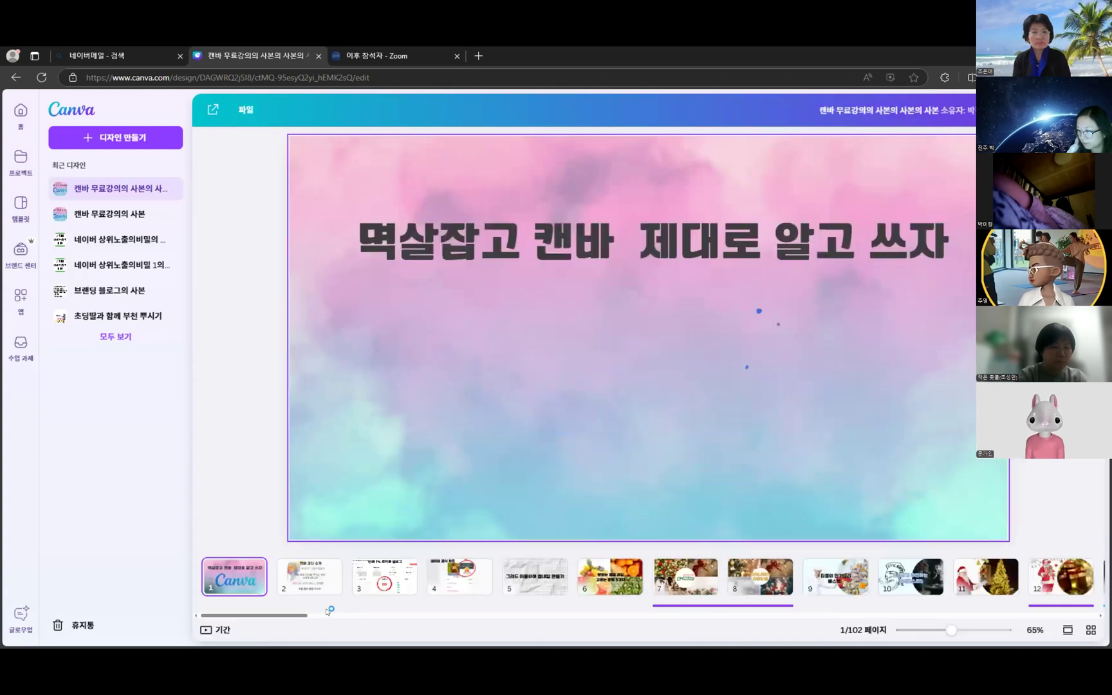
# - Return to page 14, the SNOW slide, in the full editor with the Elements library showing
pyautogui.moveTo(514, 614); pyautogui.dragTo(367, 615)
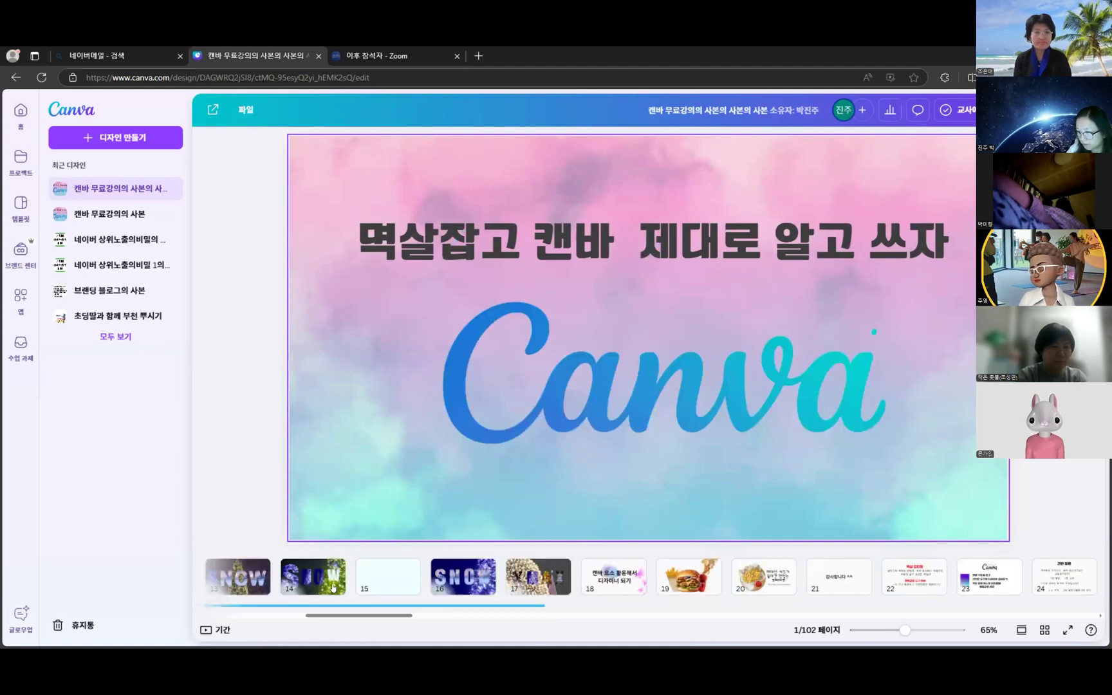
pyautogui.click(333, 587)
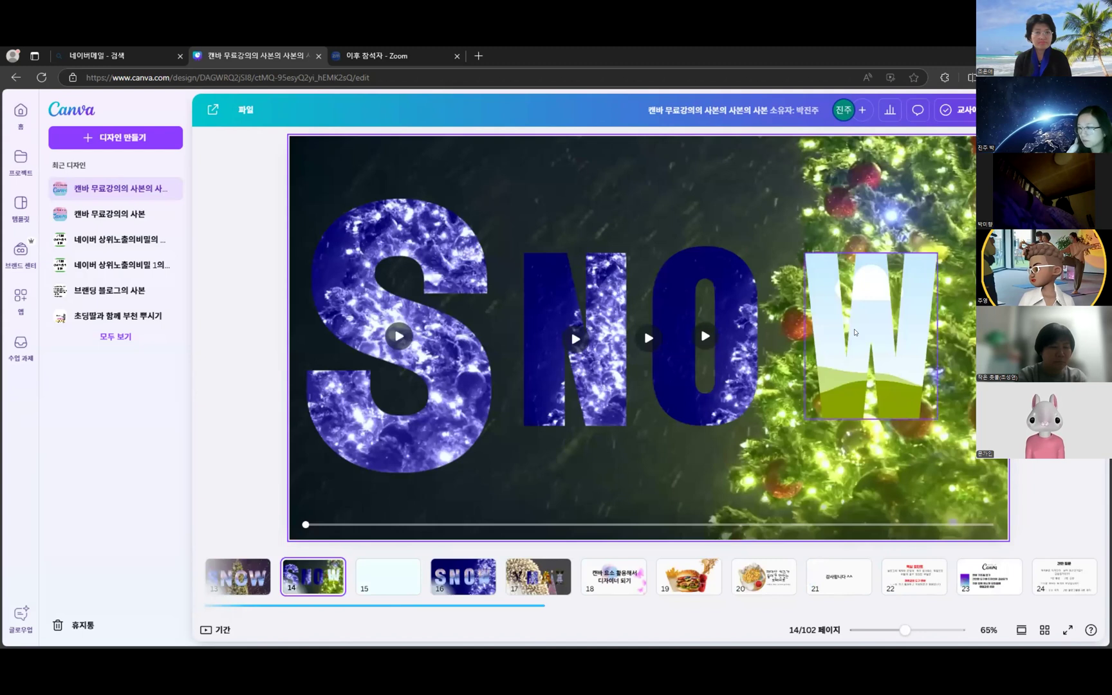
pyautogui.click(855, 331)
pyautogui.click(22, 184)
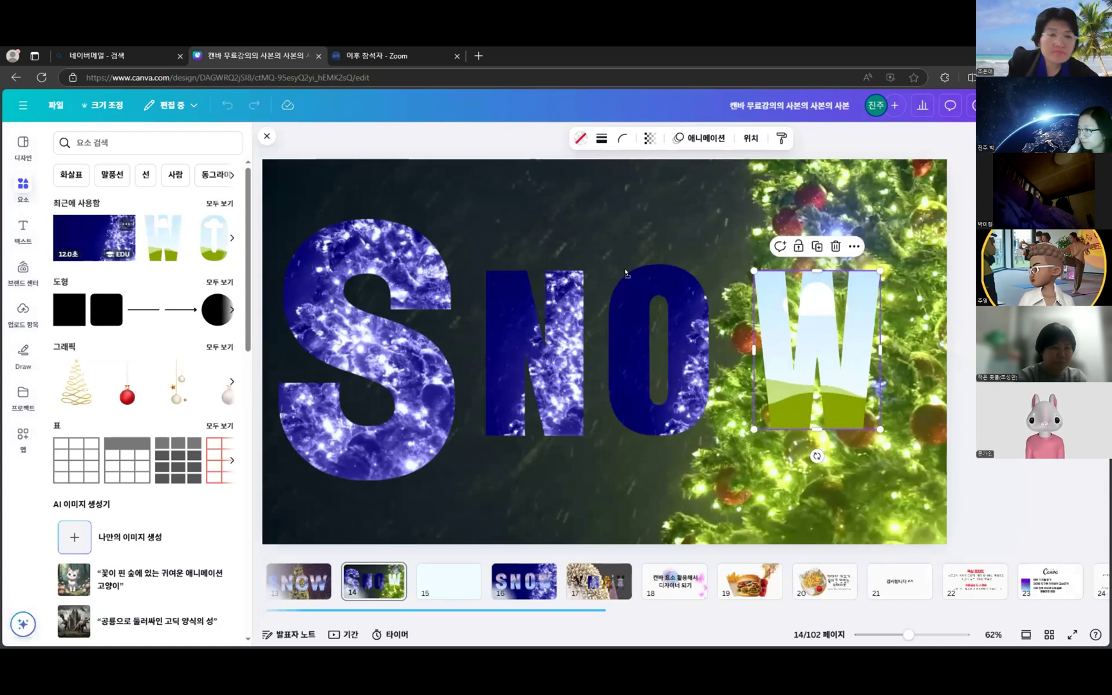
# - Drop the blue sparkle video into the W frame and shift it to line up inside the letter
pyautogui.moveTo(810, 348); pyautogui.dragTo(847, 359)
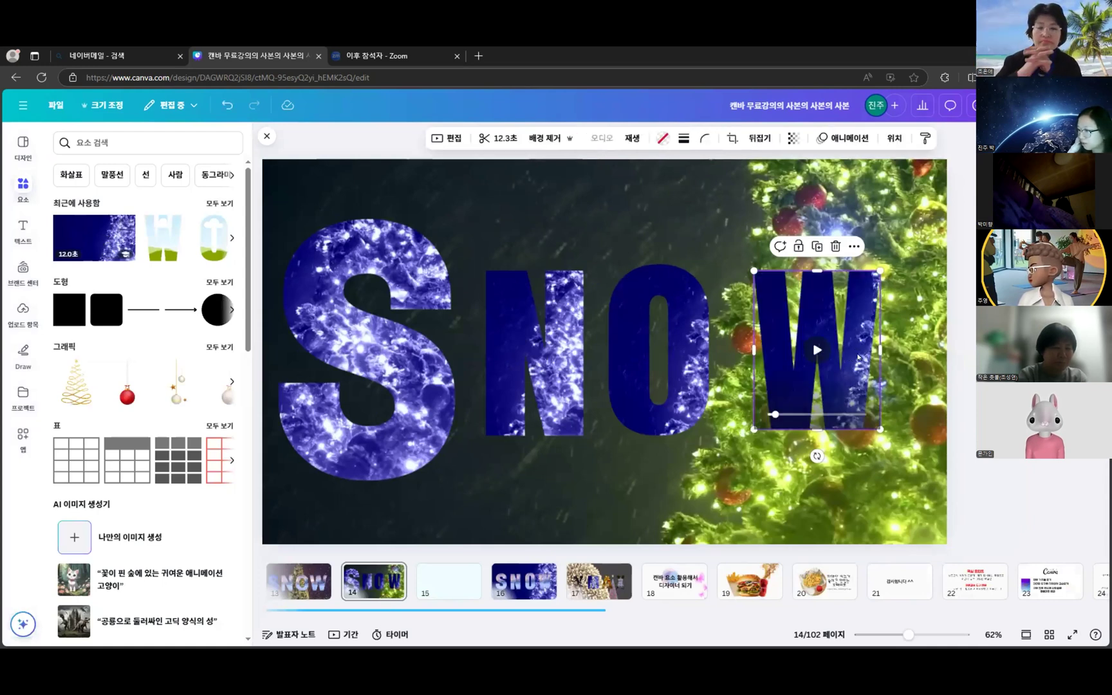
pyautogui.doubleClick(811, 350)
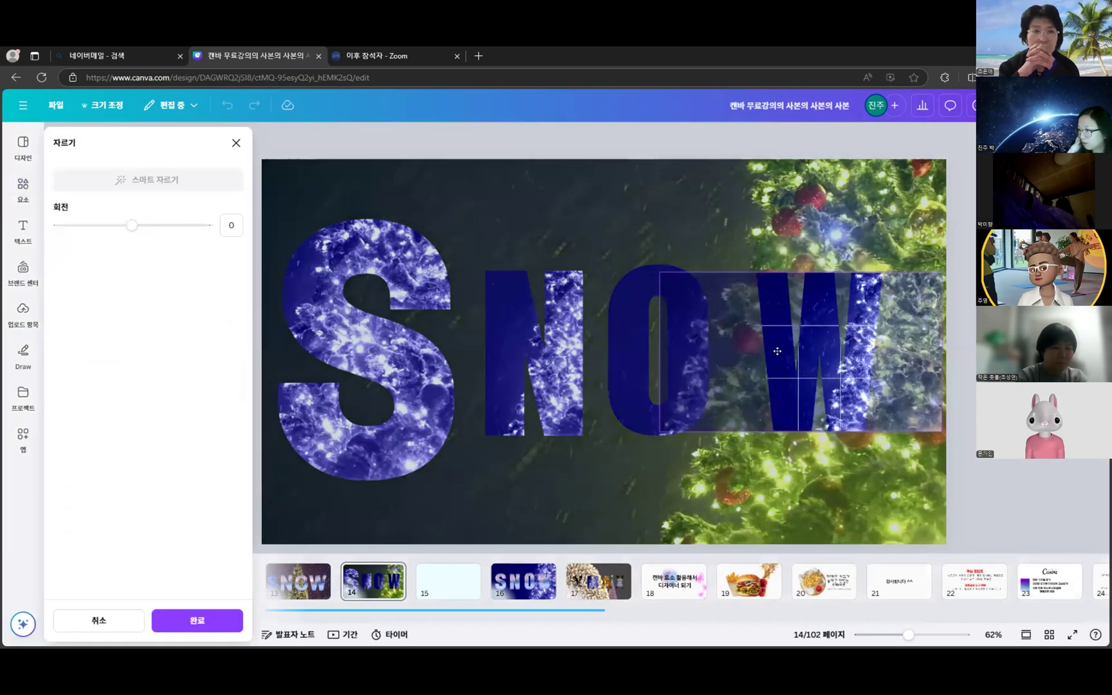
pyautogui.moveTo(778, 351); pyautogui.dragTo(806, 358)
pyautogui.press('Return')
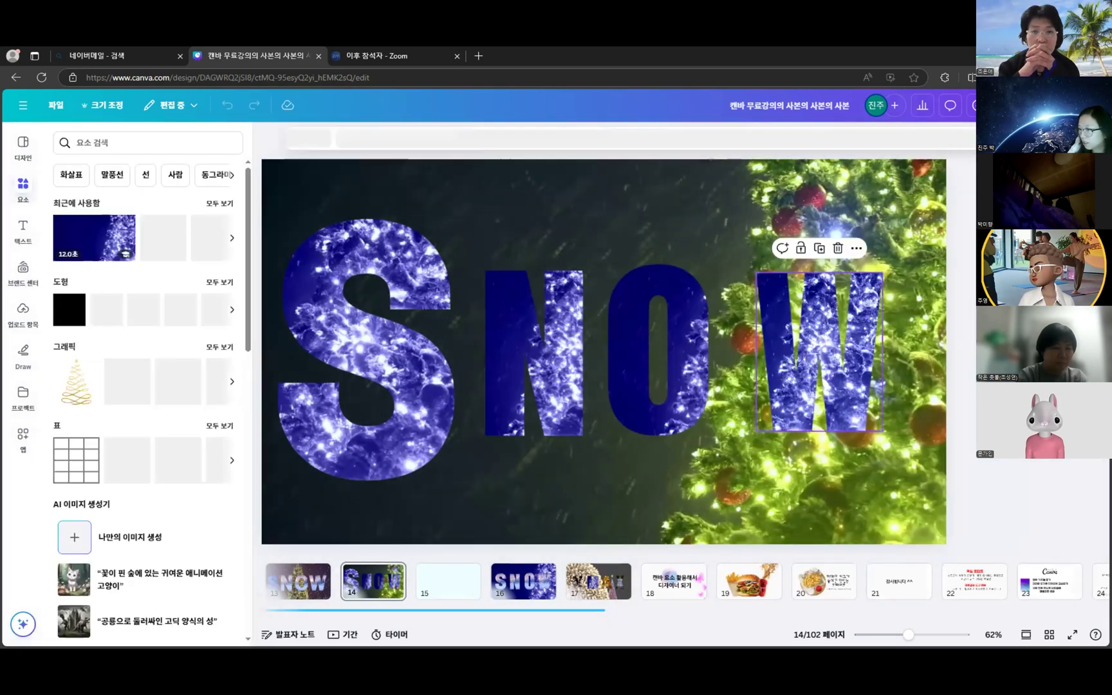
pyautogui.click(32, 191)
pyautogui.click(144, 144)
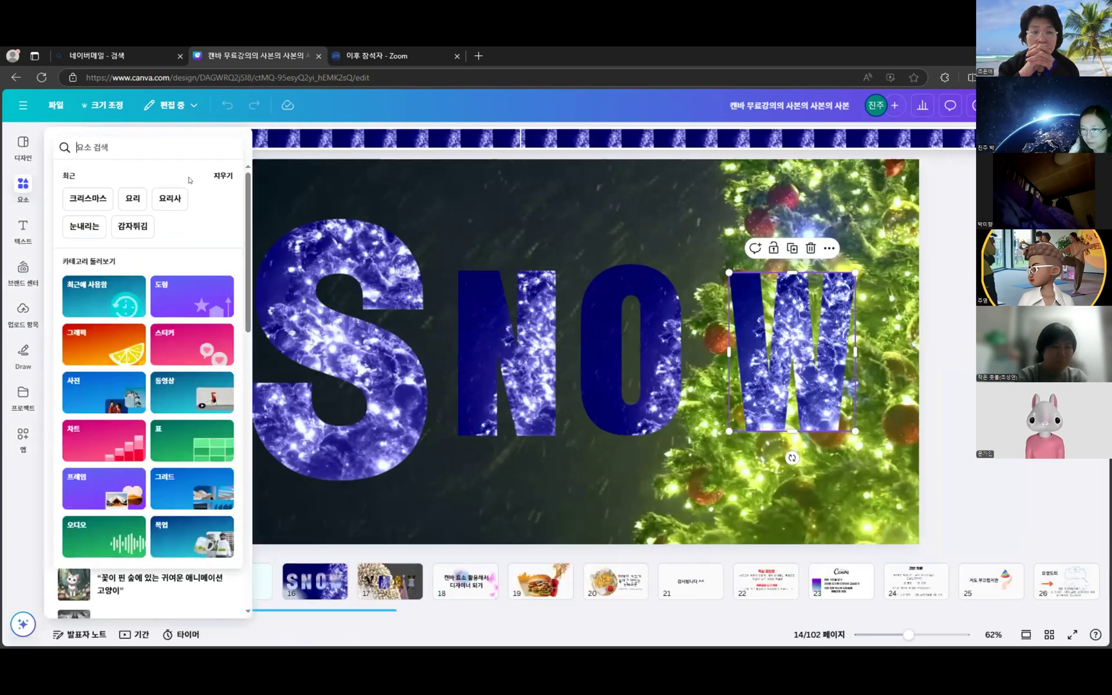
# - Preview the Hey Santa track from the 크리스마스 audio results, then present page 14 full screen
pyautogui.click(100, 197)
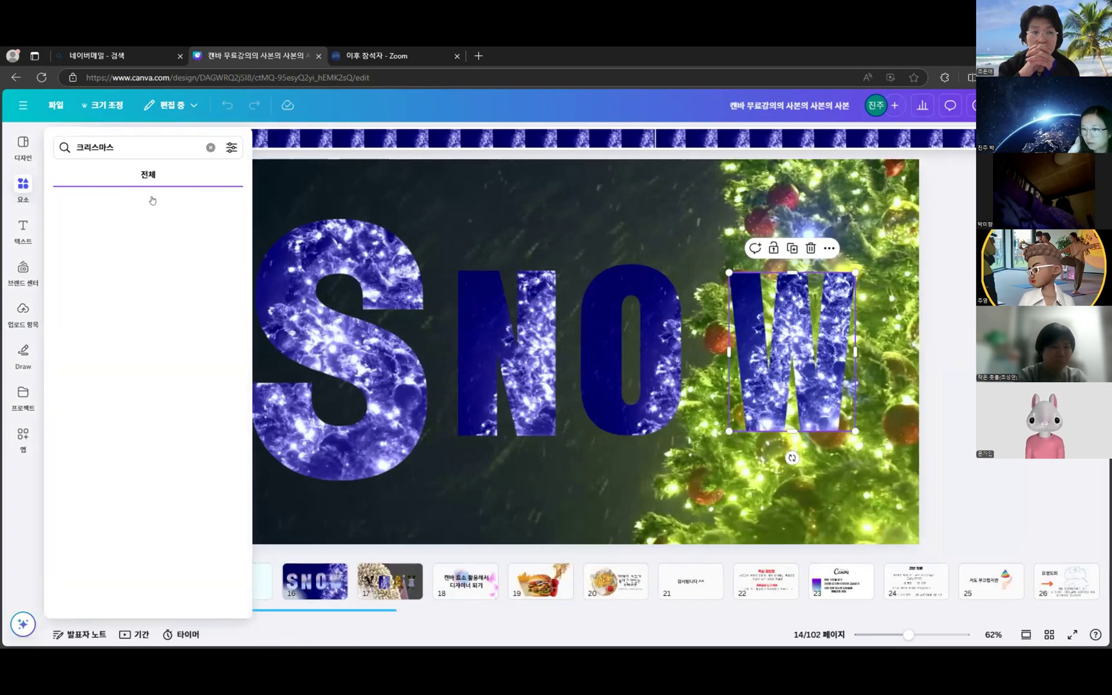
pyautogui.click(153, 181)
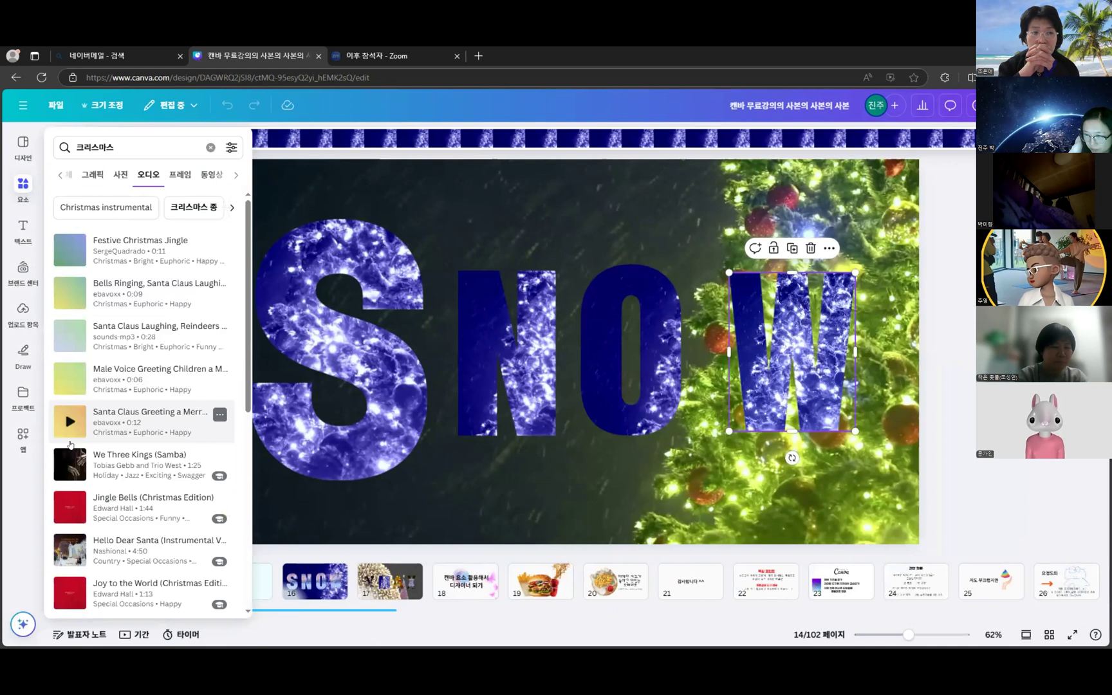
pyautogui.scroll(-3, 71, 445)
pyautogui.scroll(-4, 69, 450)
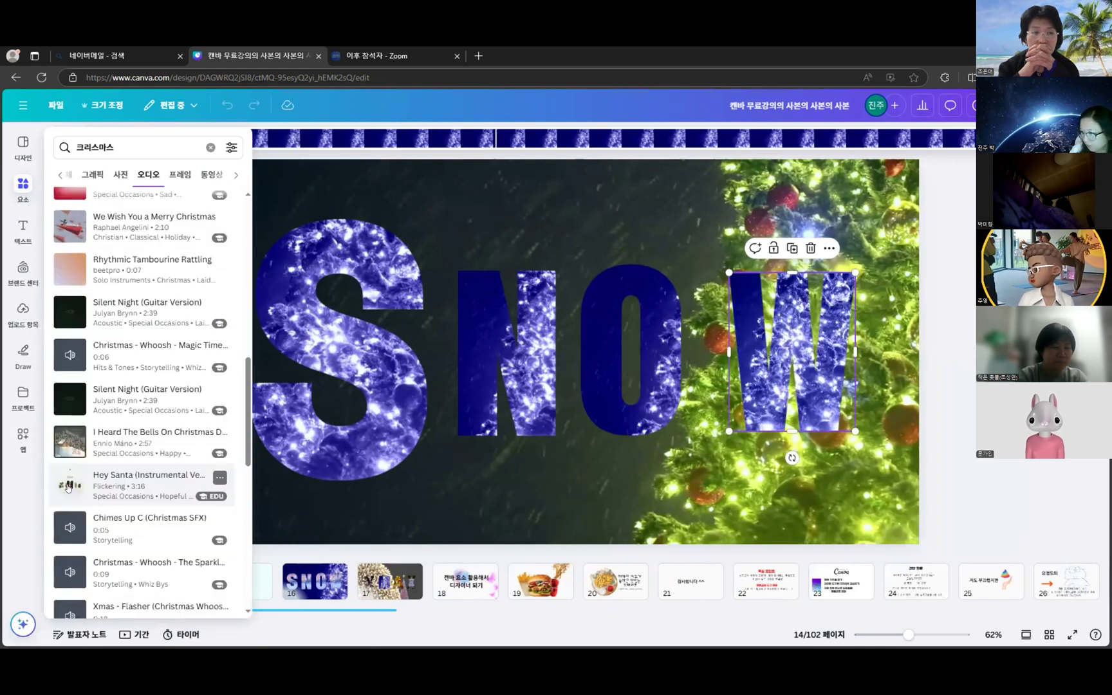
pyautogui.click(68, 487)
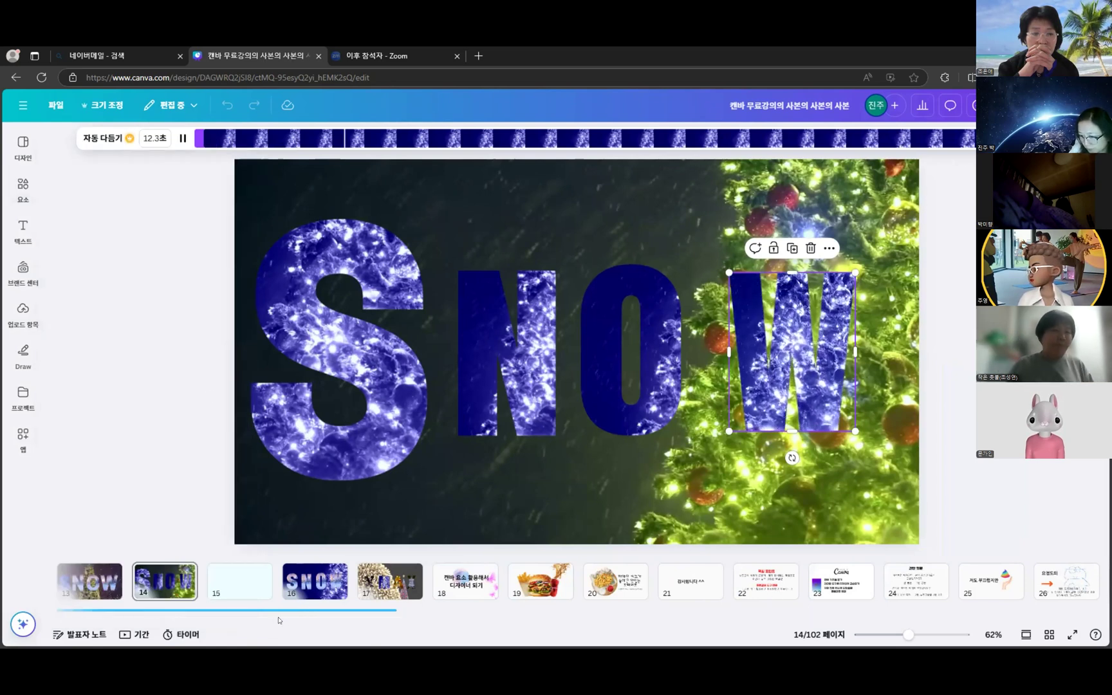
pyautogui.scroll(3, 438, 583)
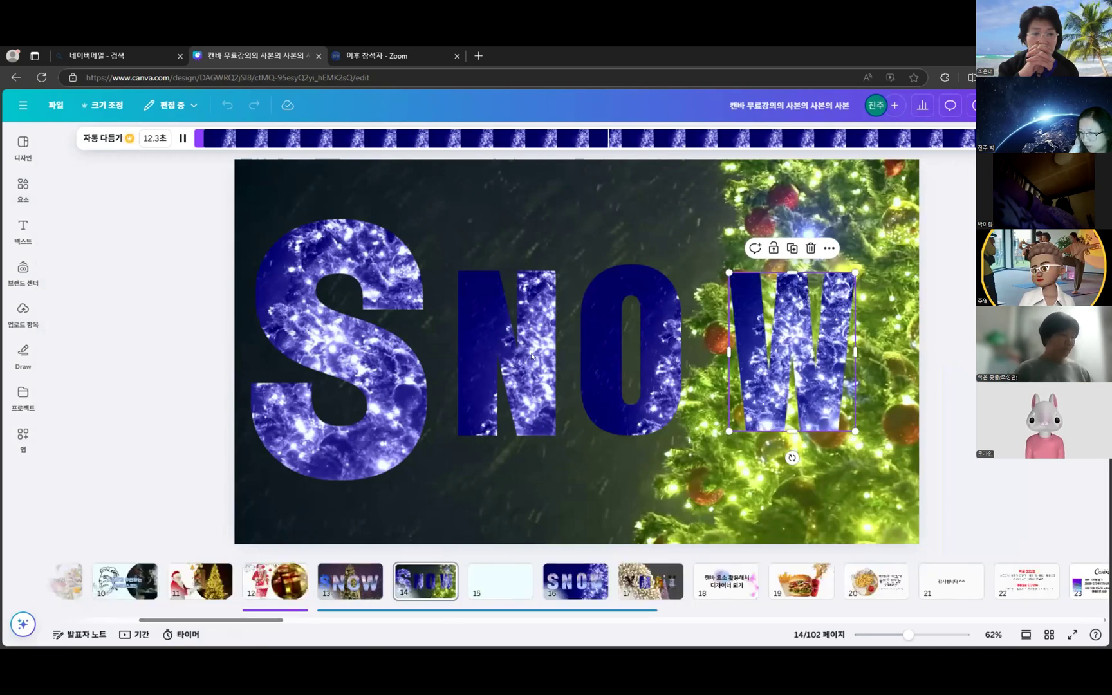
pyautogui.click(24, 188)
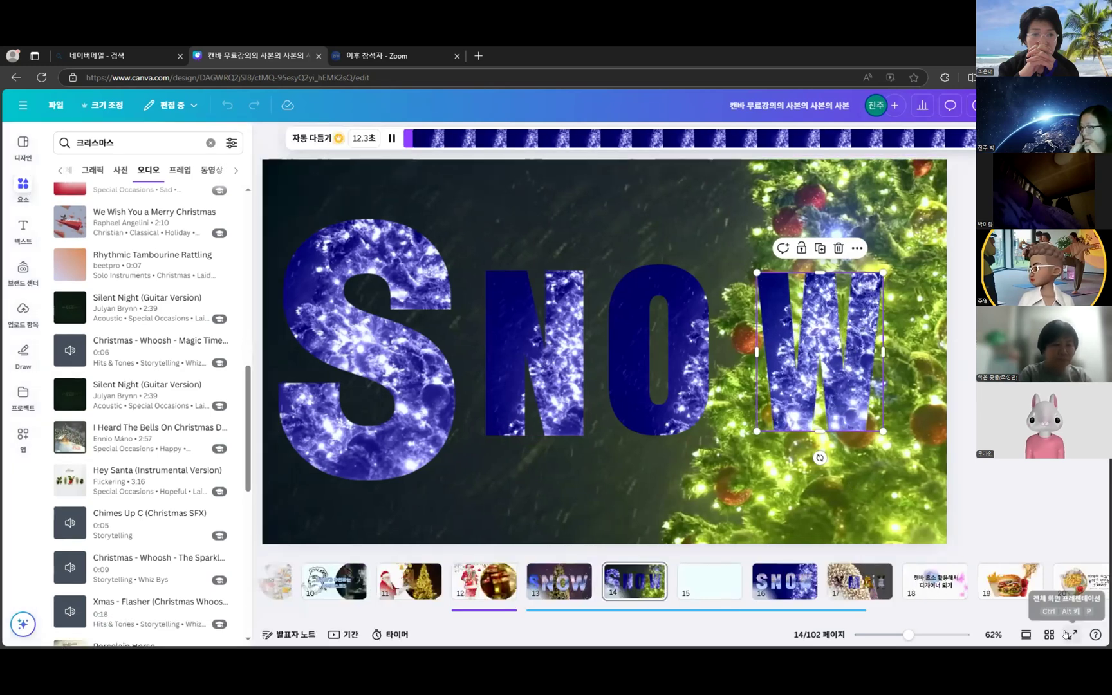
pyautogui.click(1069, 635)
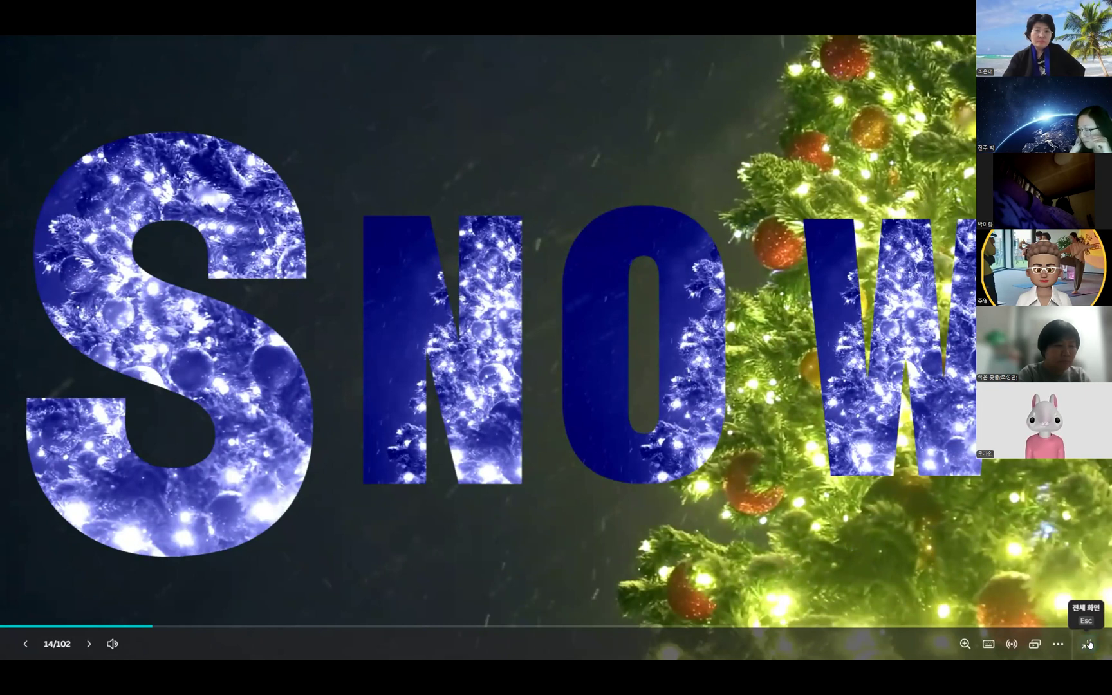
# - Exit the presentation and nudge the N frame slightly right and the W frame slightly left
pyautogui.click(1086, 644)
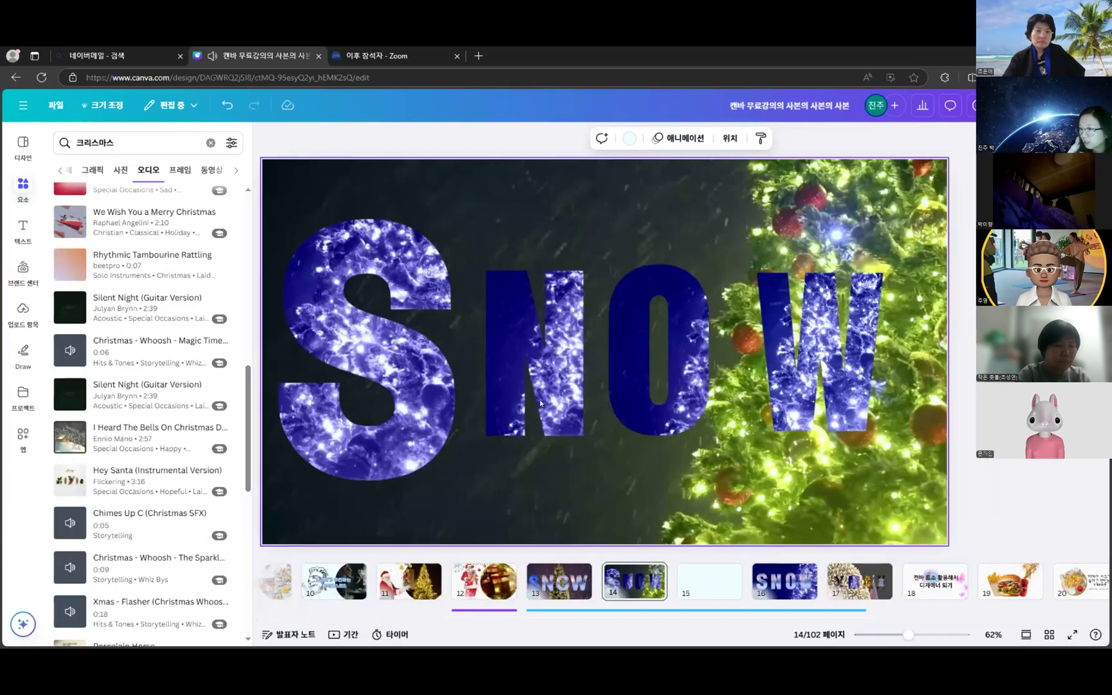
pyautogui.moveTo(568, 396); pyautogui.dragTo(586, 398)
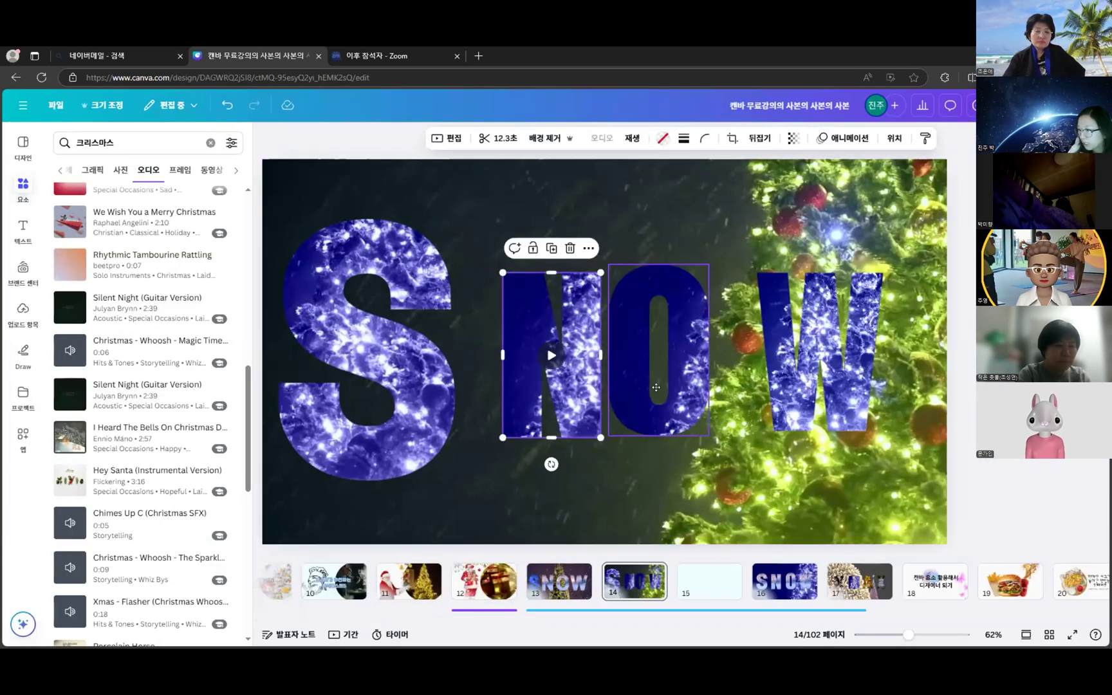
pyautogui.click(793, 387)
pyautogui.moveTo(790, 394); pyautogui.dragTo(765, 395)
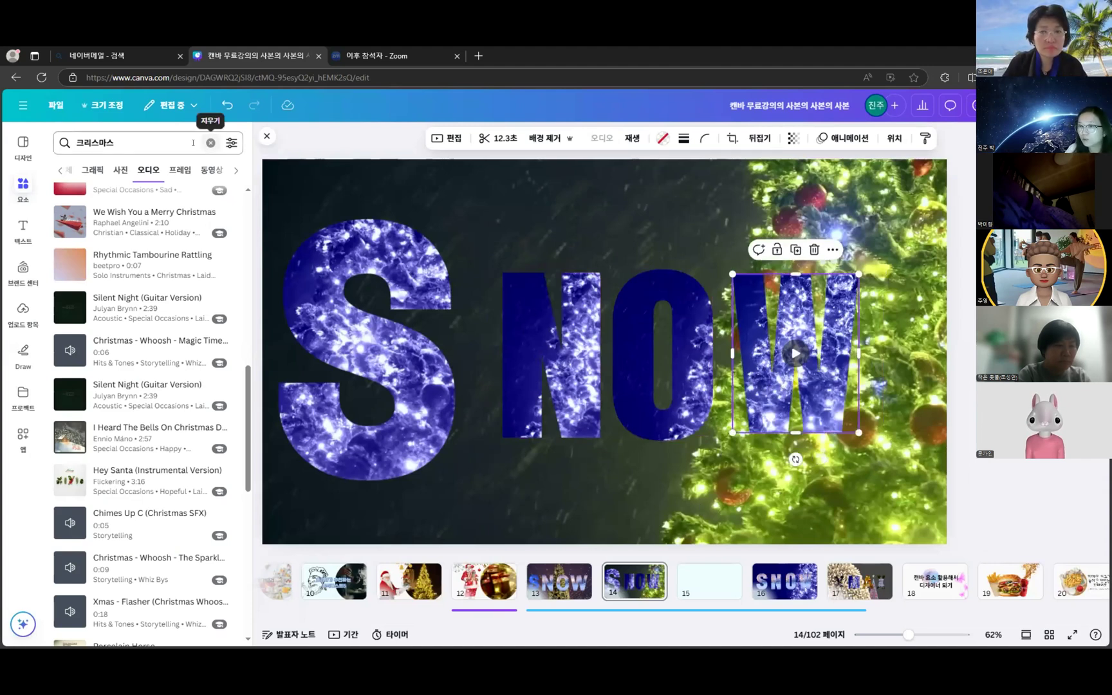
# - Clear the 크리스마스 search and go to page 16, the other SNOW slide
pyautogui.click(202, 144)
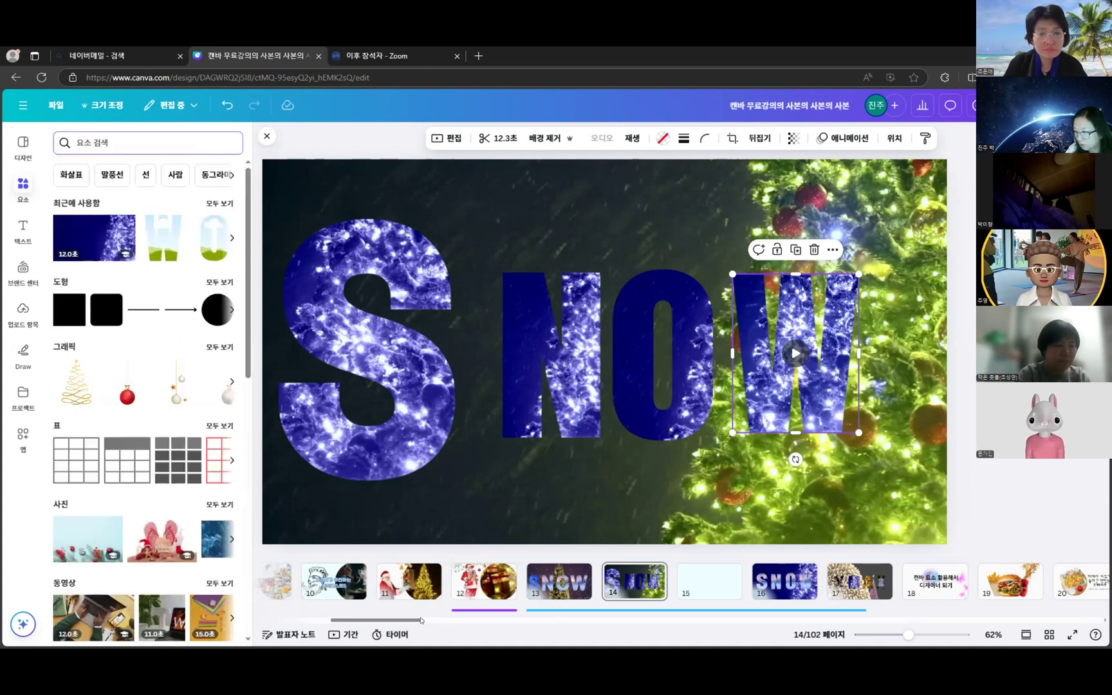
pyautogui.hscroll(2, 421, 620)
pyautogui.hscroll(1, 664, 586)
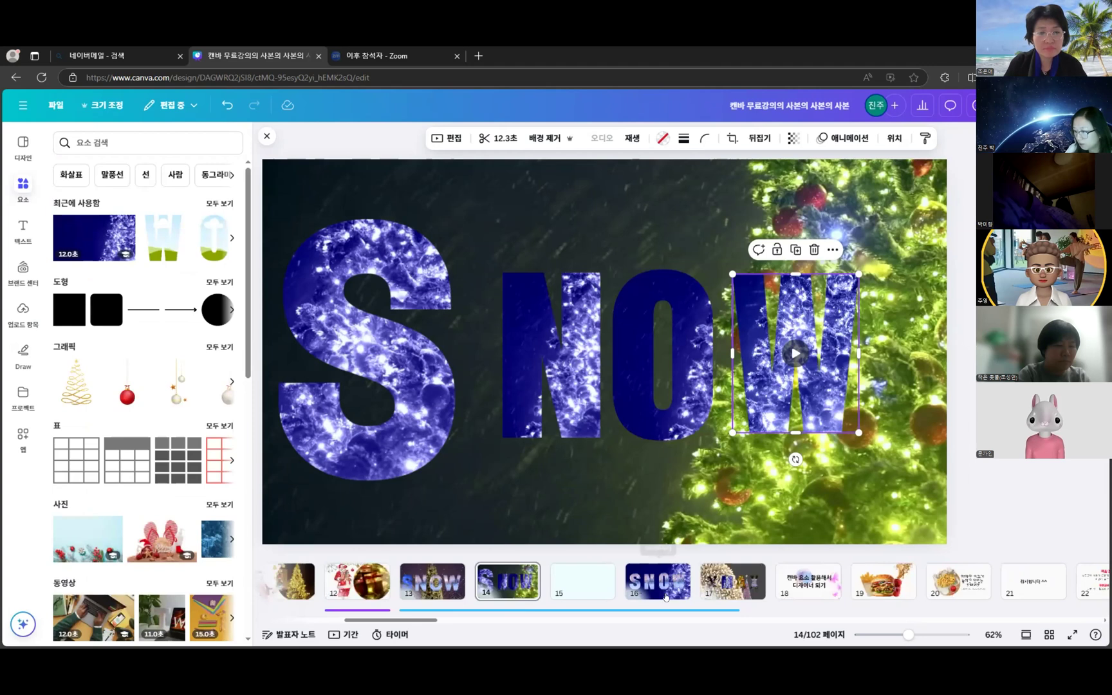
pyautogui.click(666, 597)
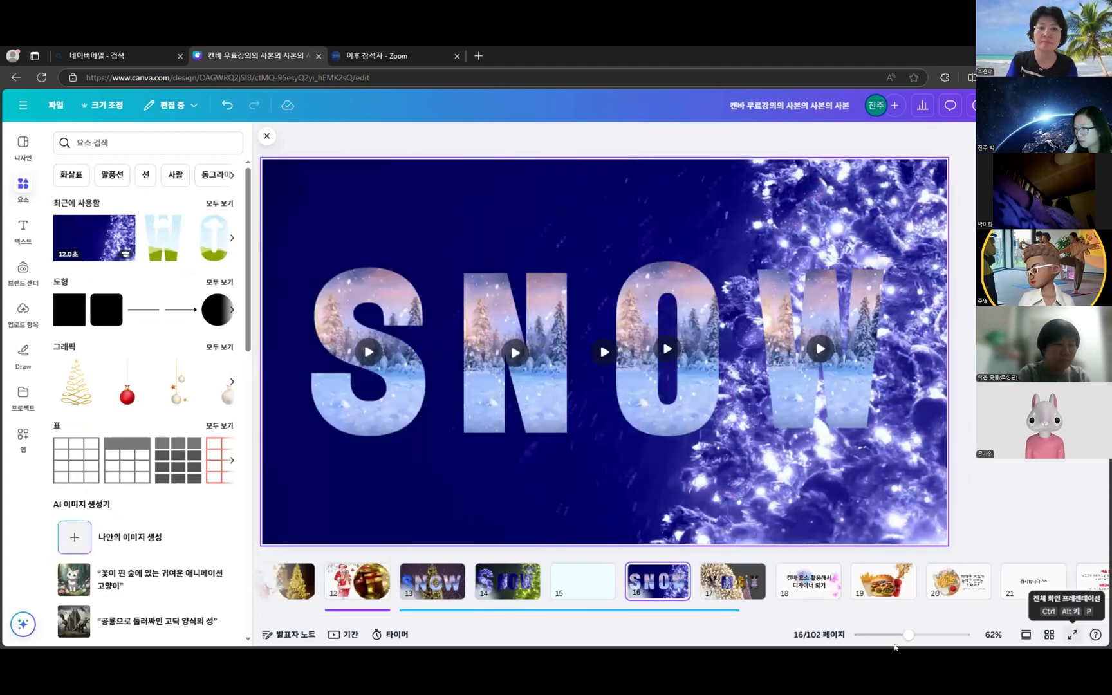
pyautogui.click(1072, 635)
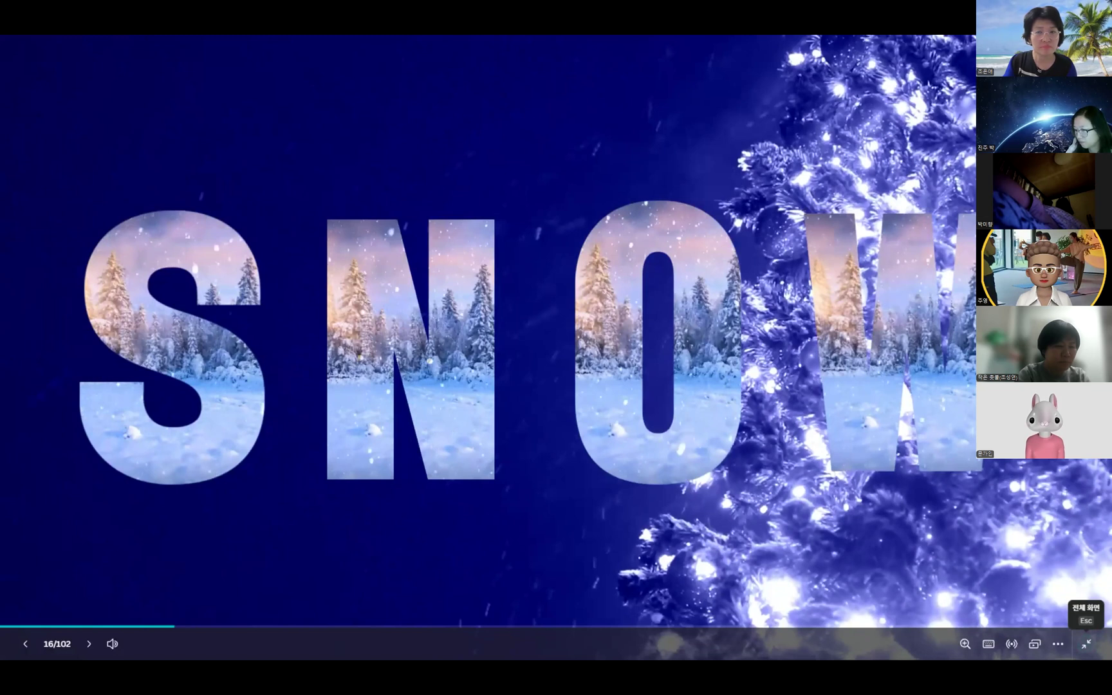
pyautogui.moveTo(226, 300)
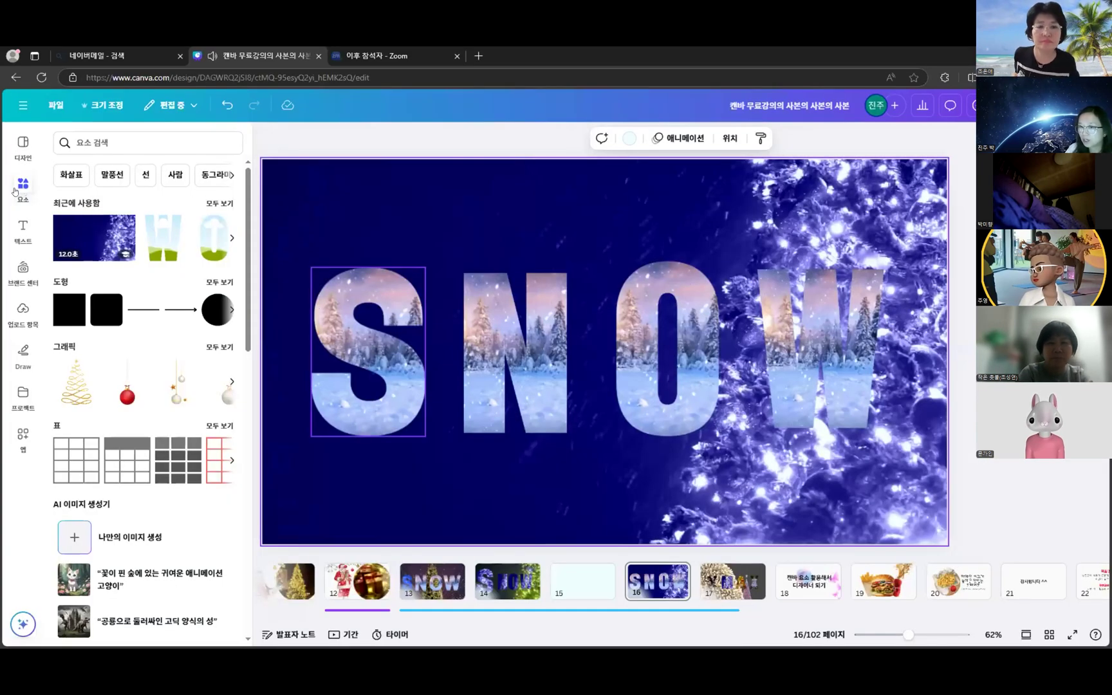
# - Browse the 크리스마스 video results in Elements, then go to page 17, the XMAX slide
pyautogui.click(14, 190)
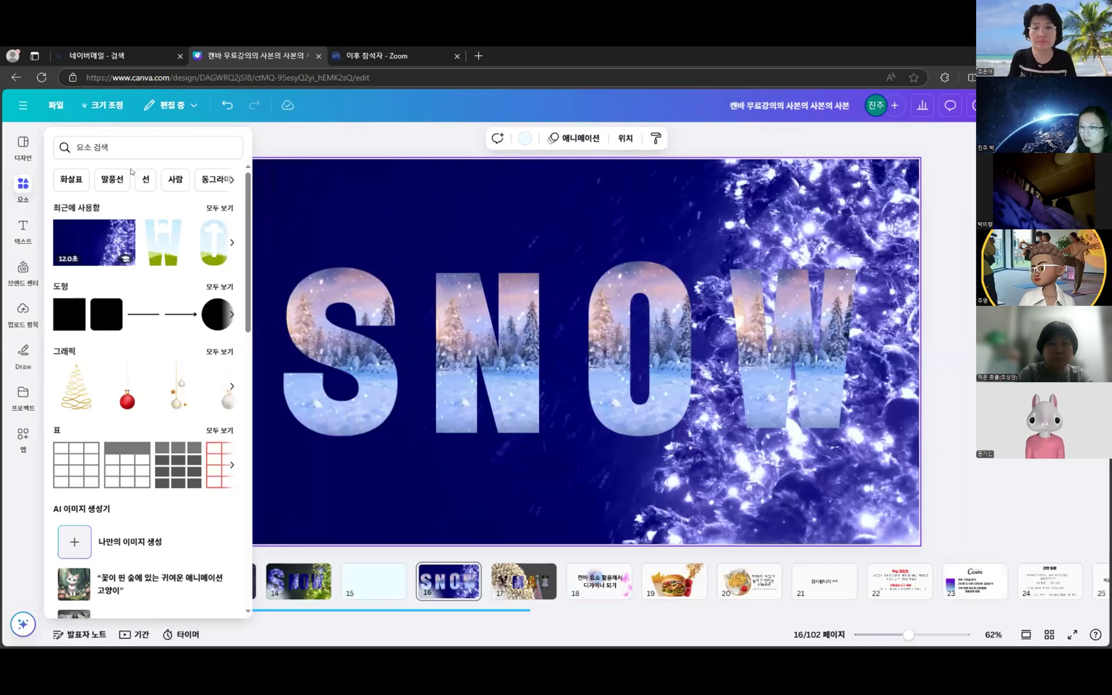
pyautogui.click(89, 199)
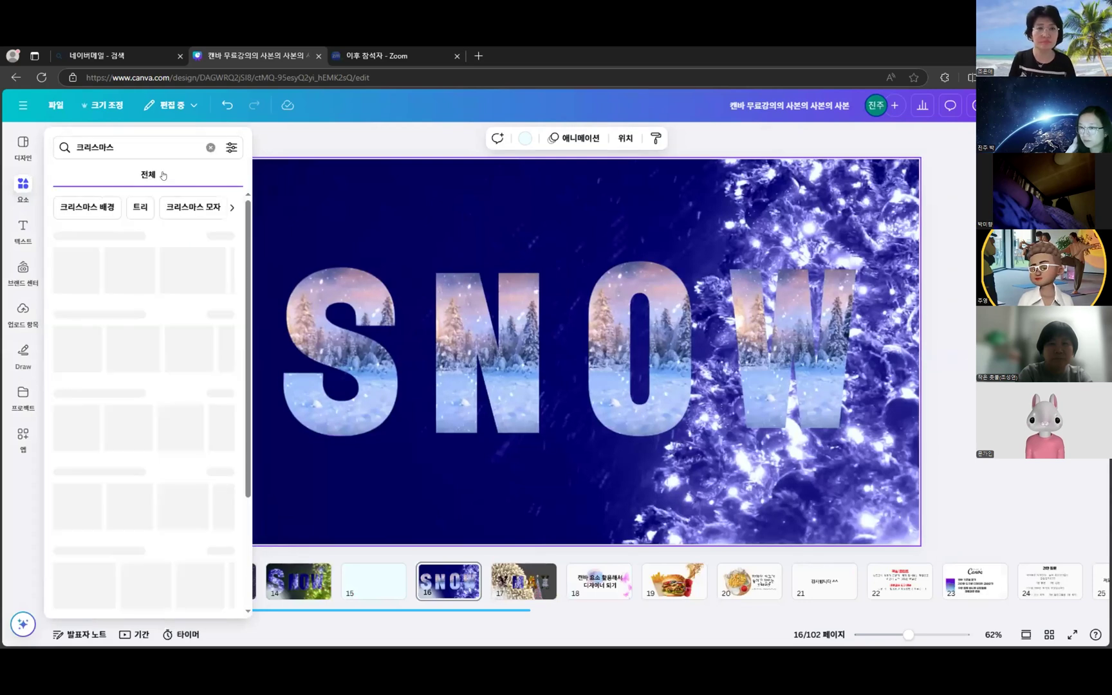
pyautogui.click(207, 178)
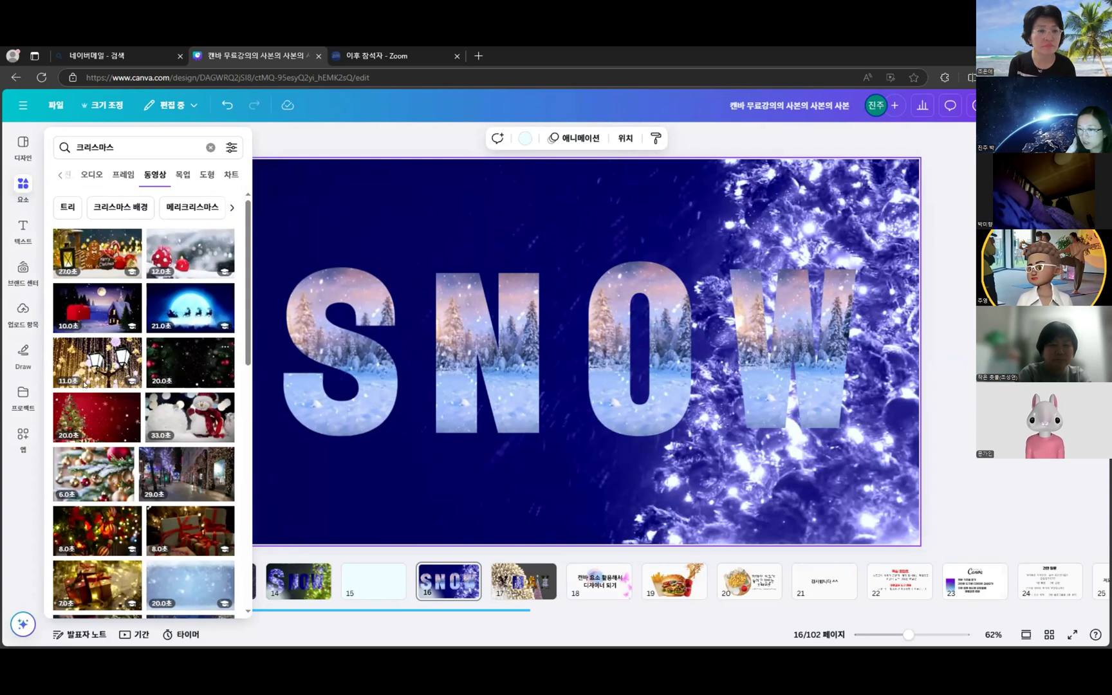
pyautogui.click(430, 402)
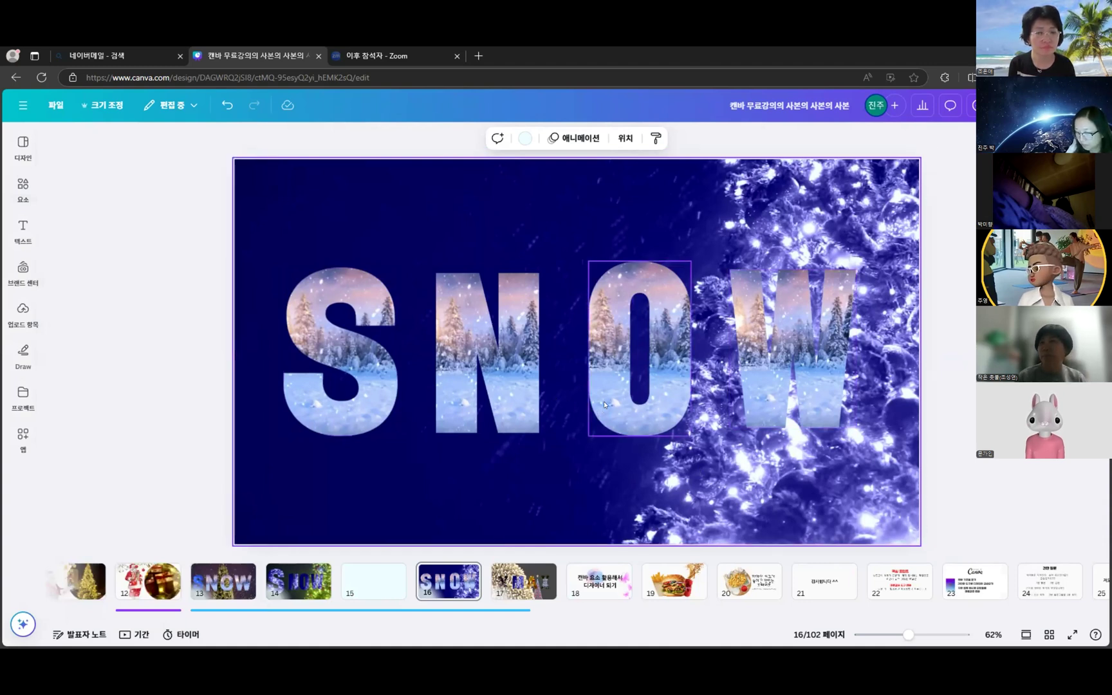
pyautogui.click(525, 589)
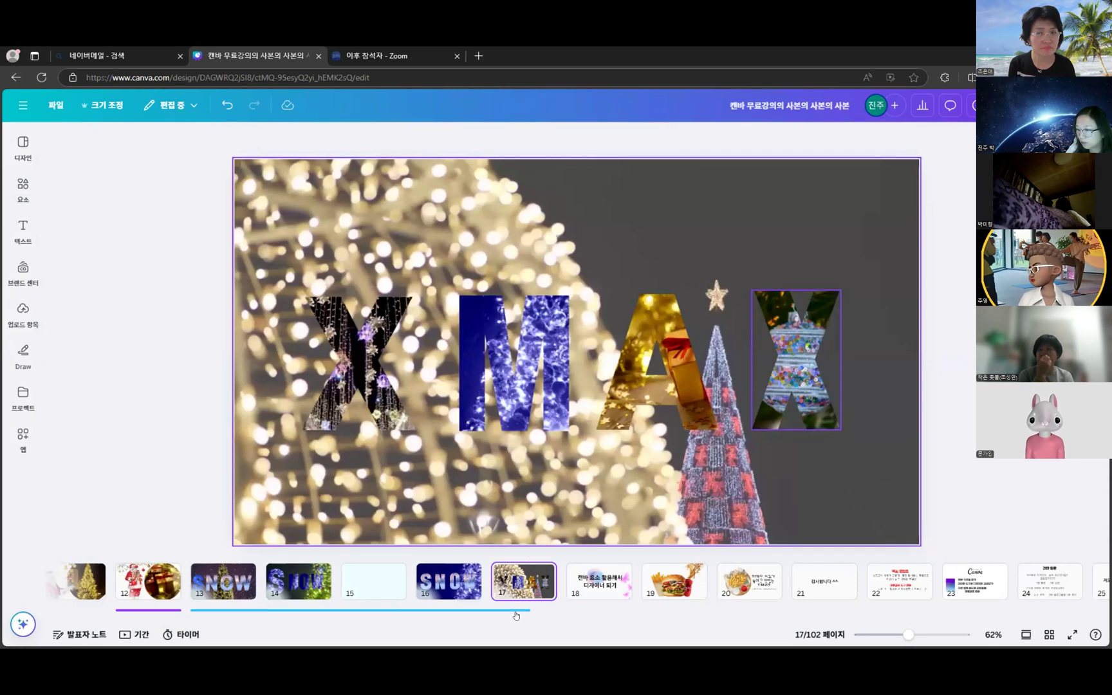
# - Preview page 17 full screen, then move on to page 18, the title slide
pyautogui.click(1074, 636)
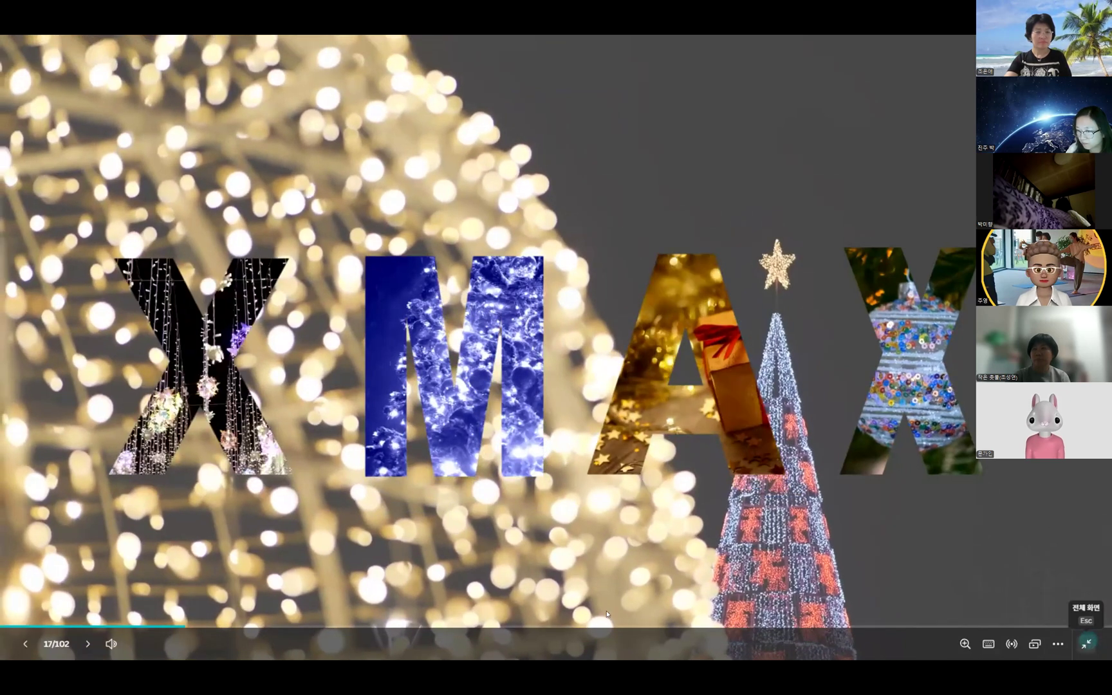
pyautogui.press('Escape')
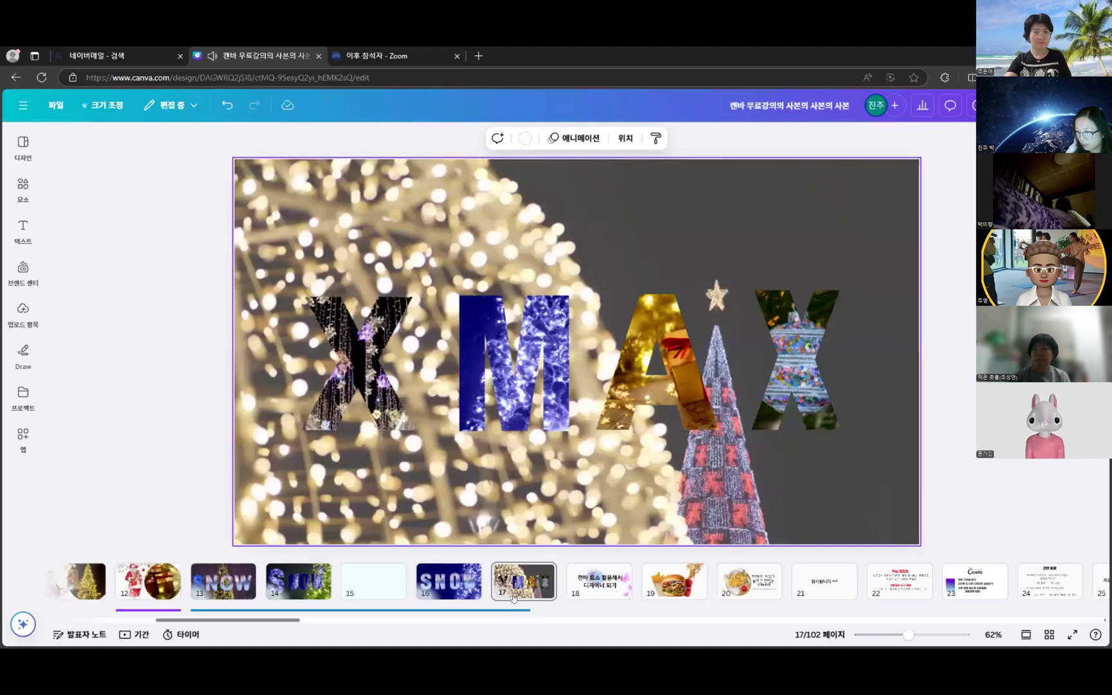
pyautogui.click(514, 600)
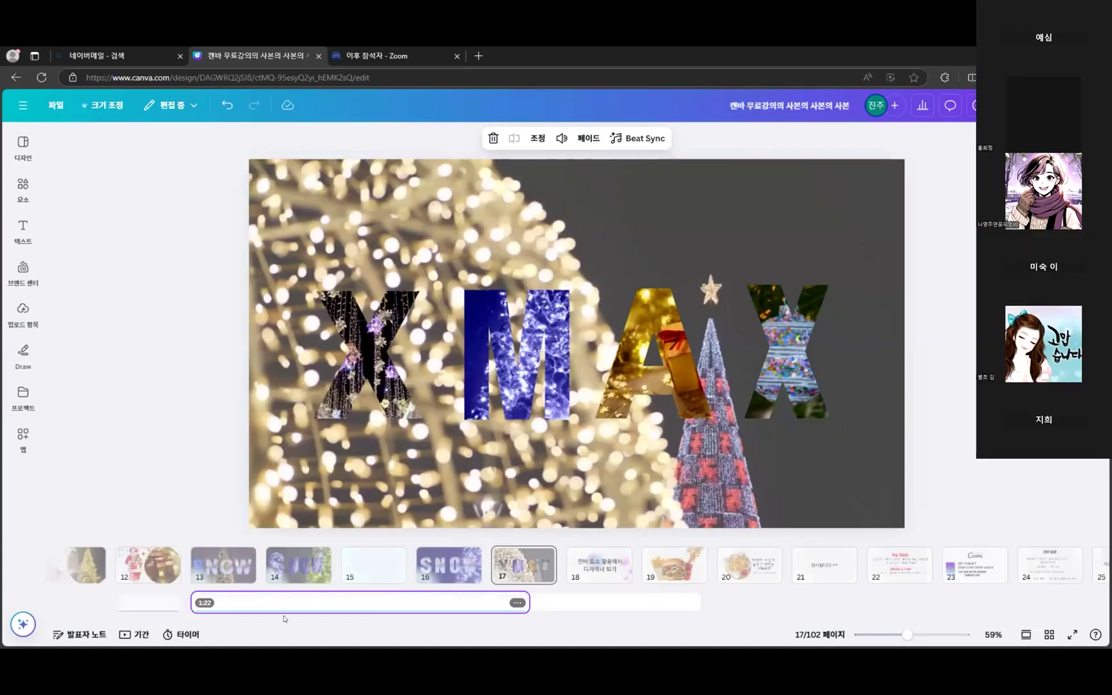
pyautogui.hscroll(3, 316, 618)
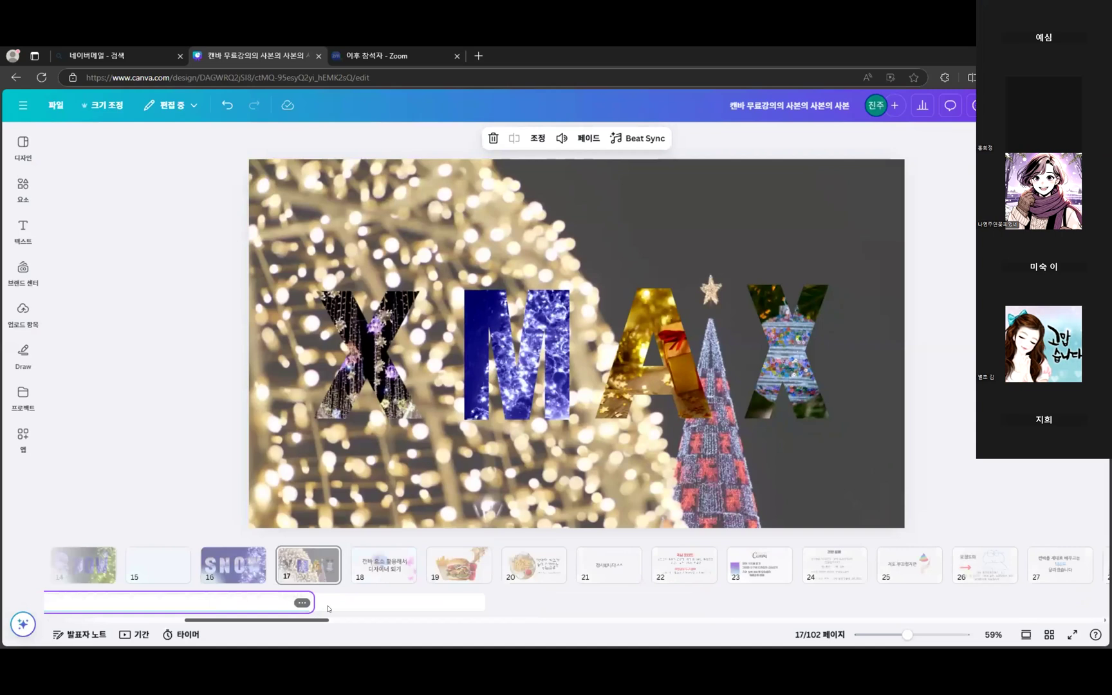
pyautogui.click(388, 560)
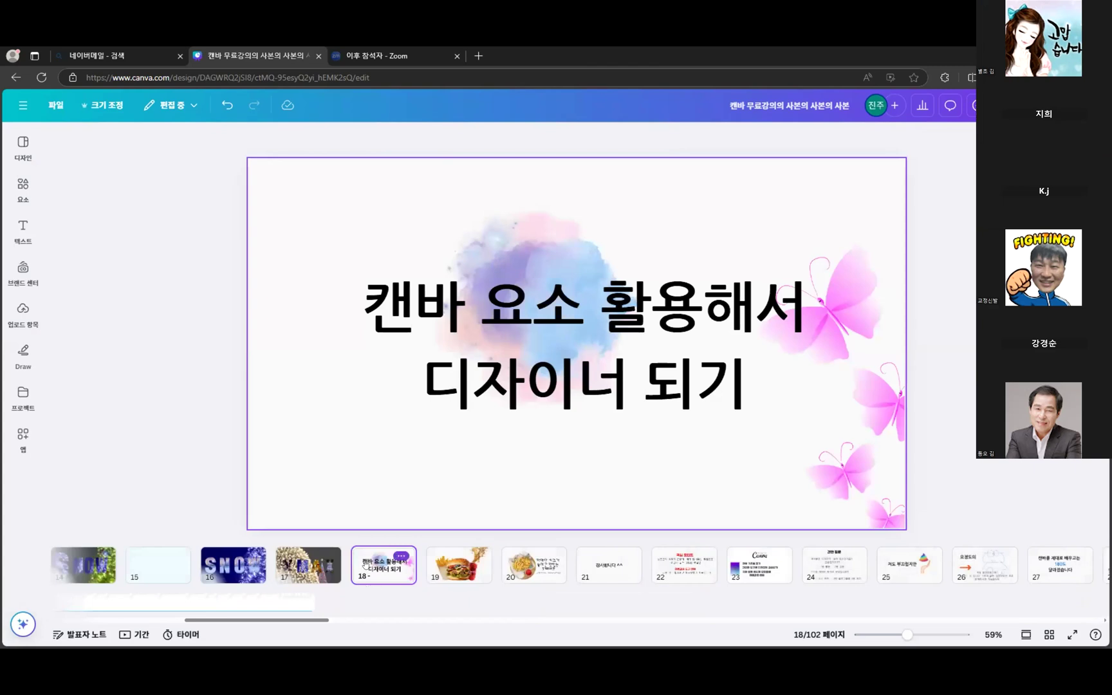
# - Insert a new blank page 20 directly after the burger slide 19
pyautogui.click(22, 191)
pyautogui.click(720, 430)
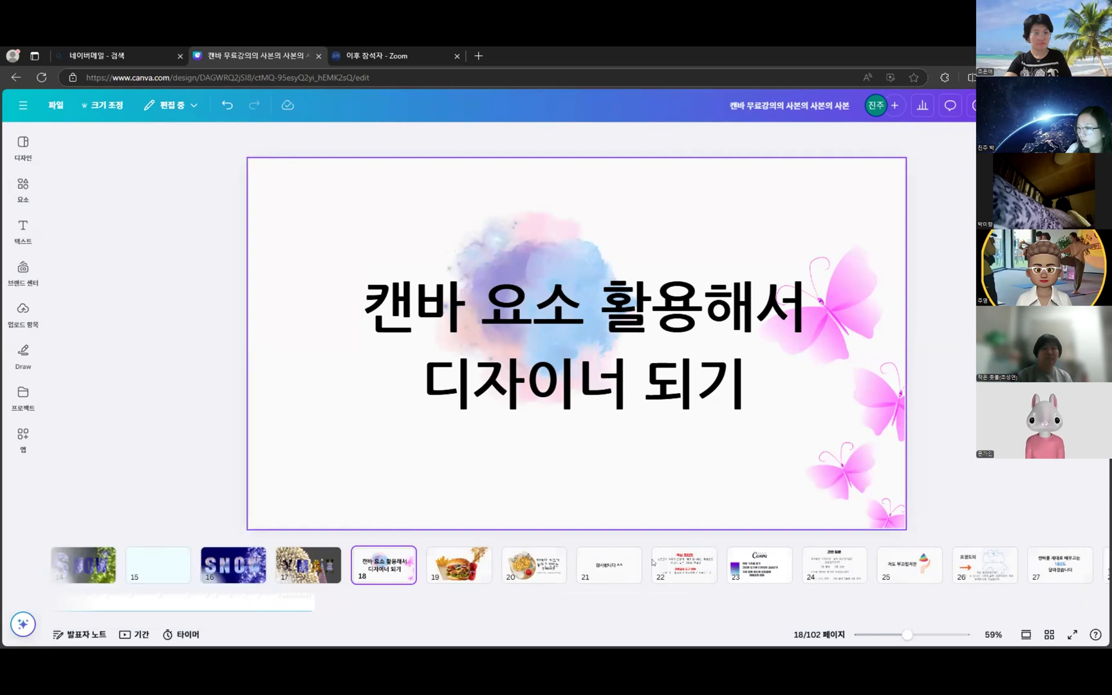
pyautogui.click(459, 564)
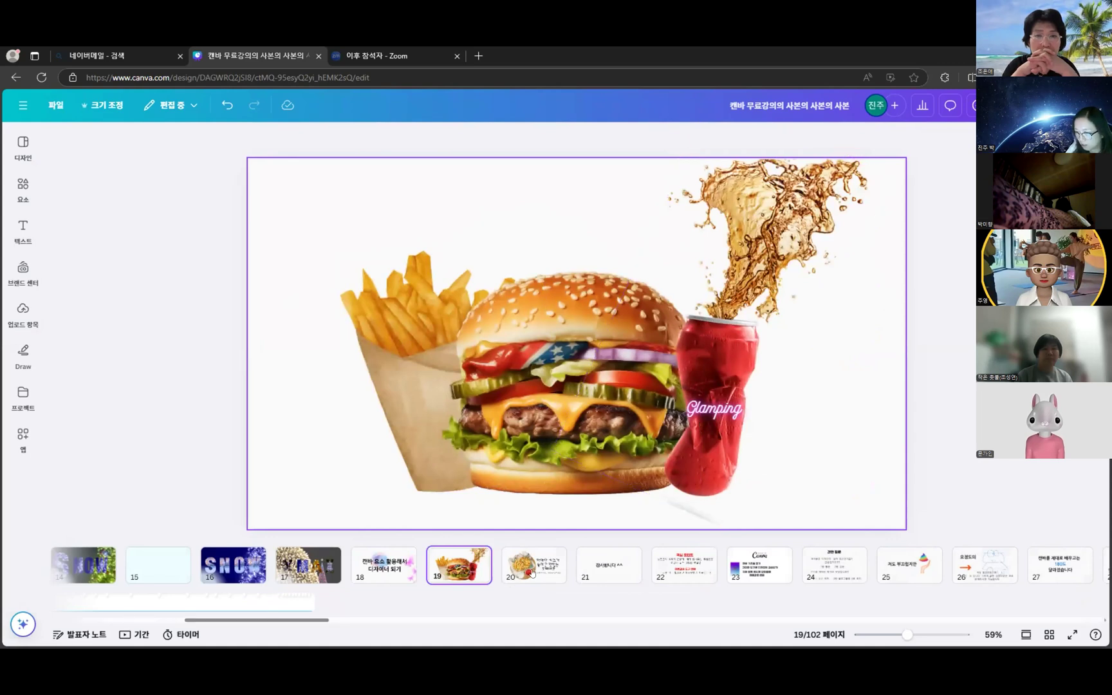
pyautogui.click(532, 570)
pyautogui.click(458, 572)
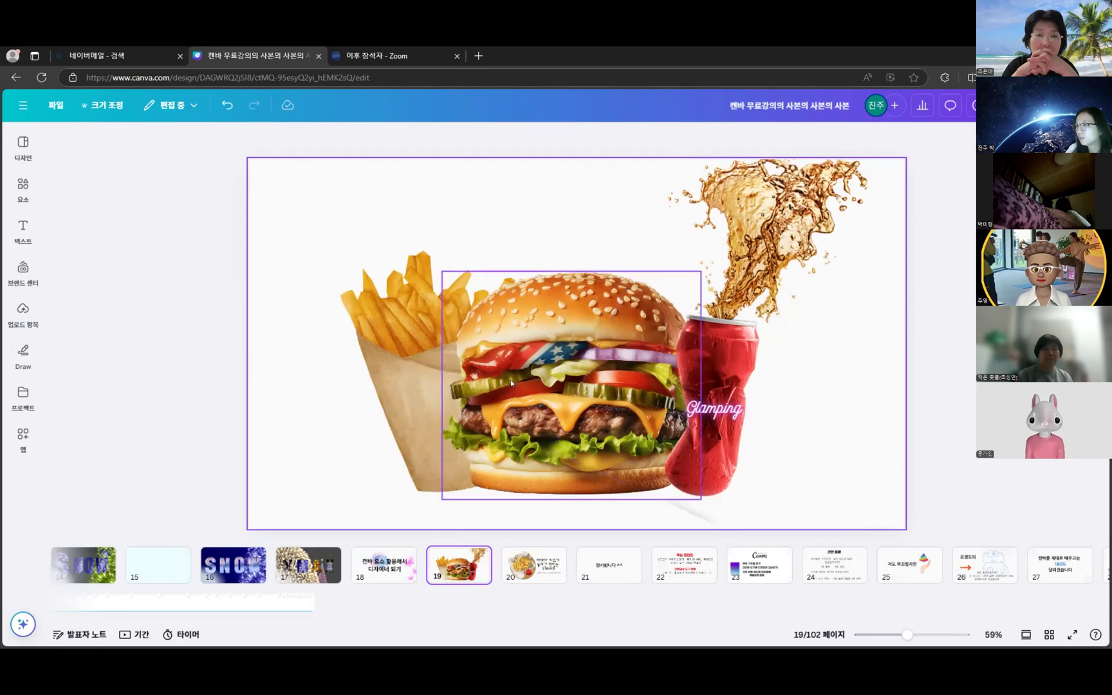
pyautogui.click(503, 558)
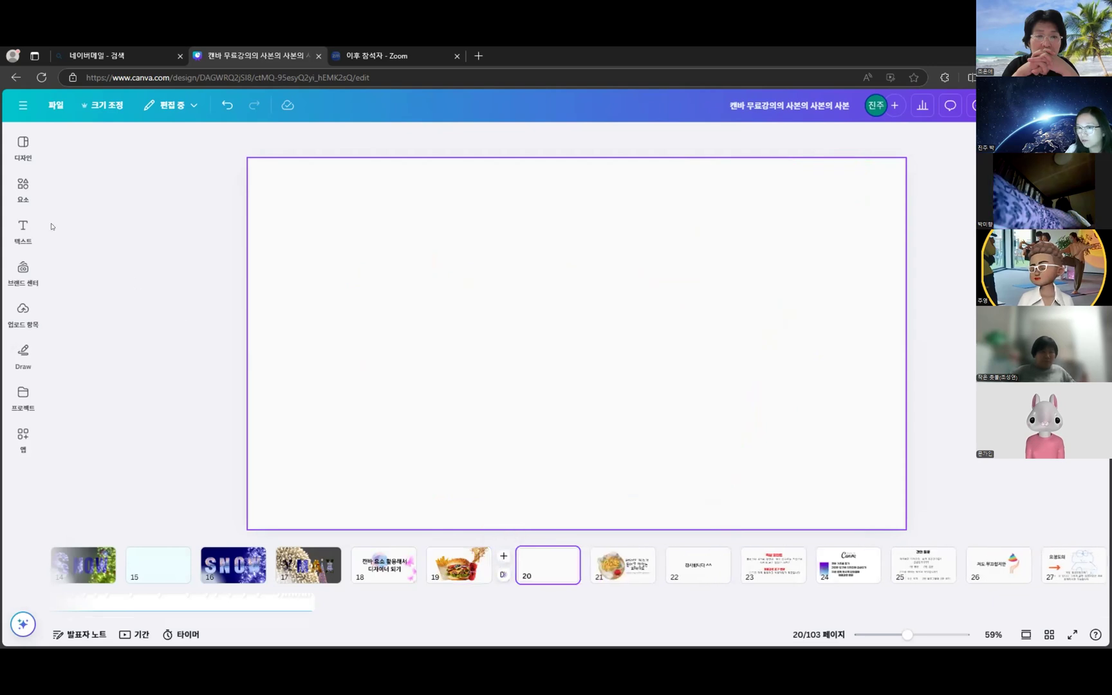
# - Search the Elements library for 햄버거 and switch the results to Graphics
pyautogui.click(23, 187)
pyautogui.moveTo(120, 143); pyautogui.dragTo(25, 144)
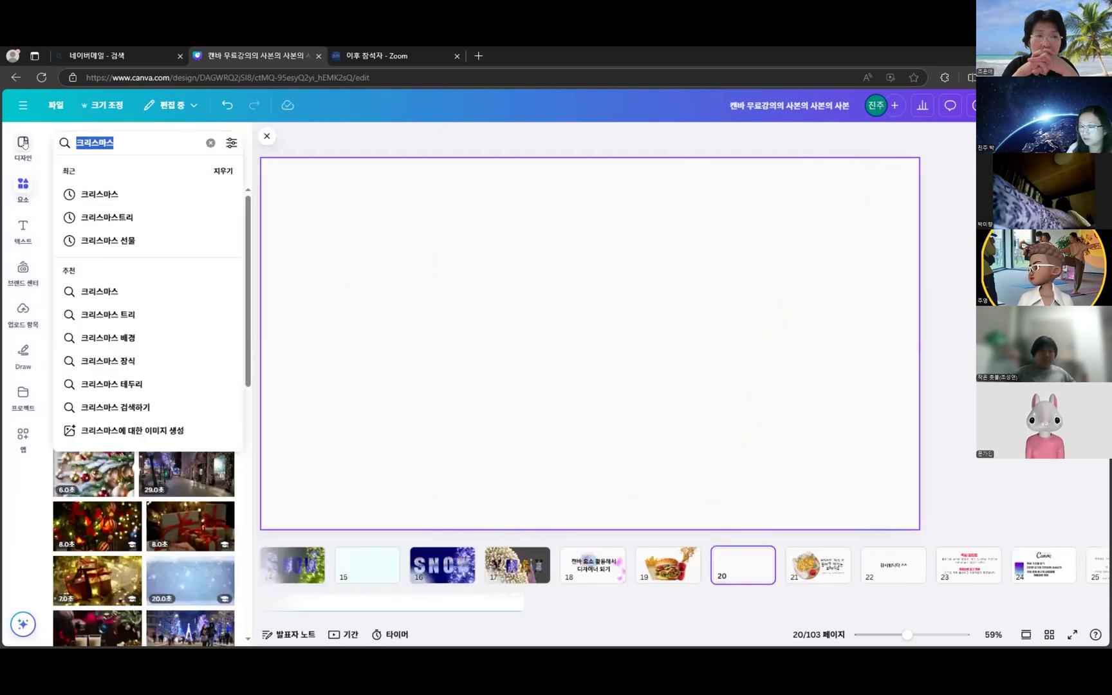
pyautogui.write('햄버거')
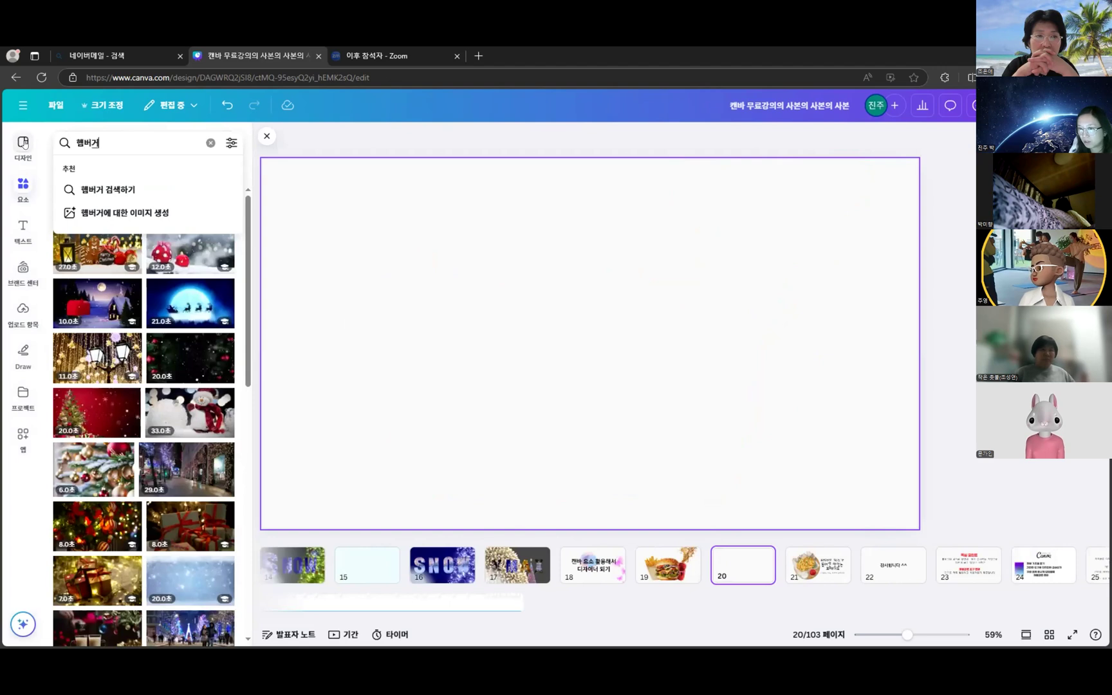
pyautogui.press('Return')
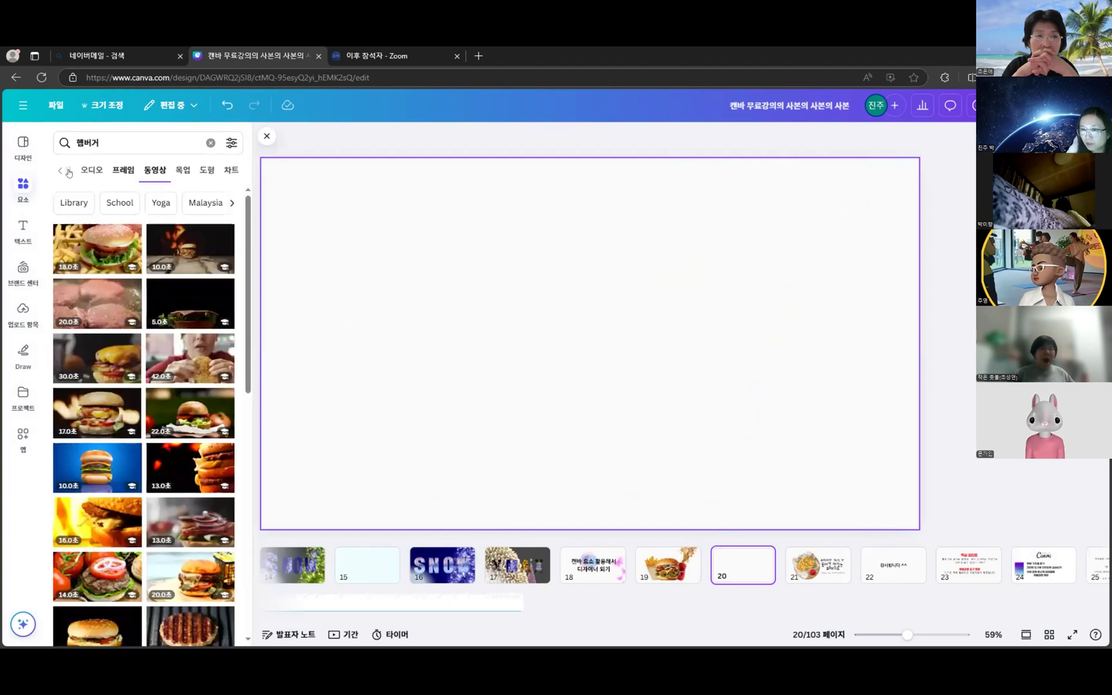
pyautogui.click(56, 170)
pyautogui.click(93, 170)
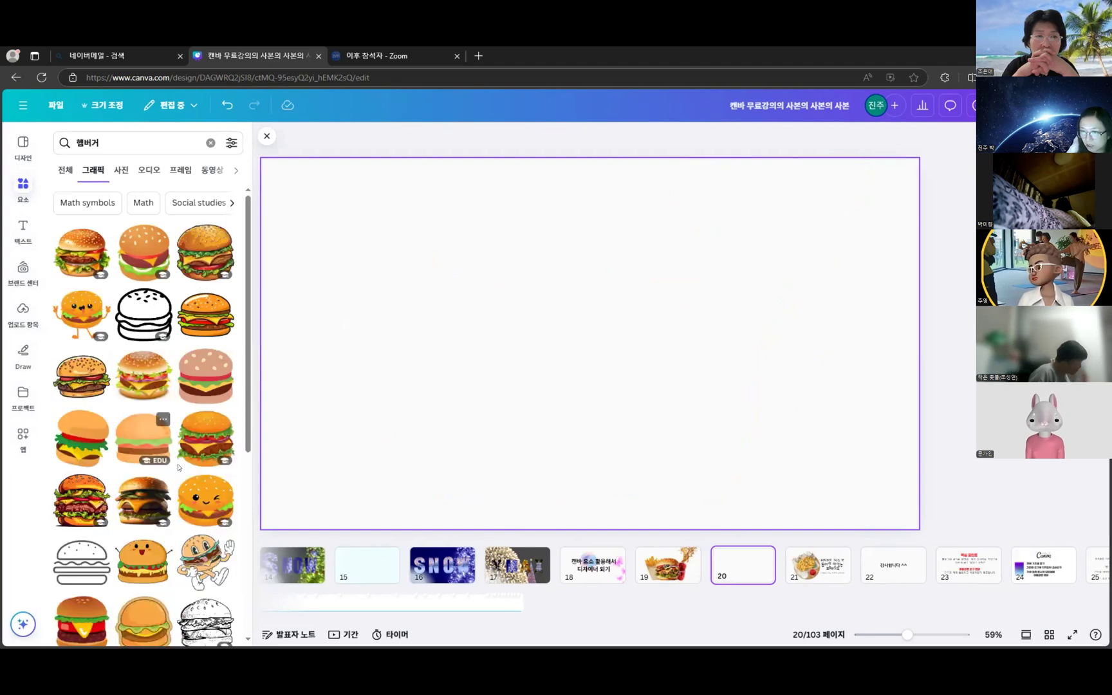
# - Shrink and centre the cheeseburger graphic on page 20, checking it against slide 19
pyautogui.scroll(-2, 143, 579)
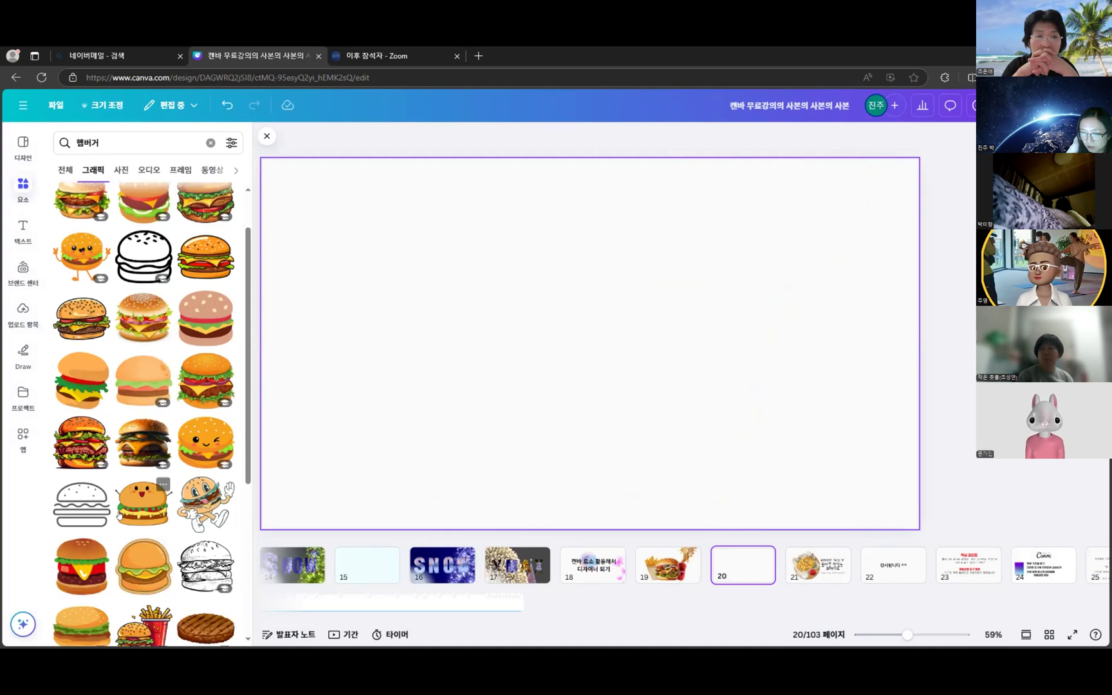
pyautogui.scroll(-2, 143, 588)
pyautogui.scroll(2, 123, 469)
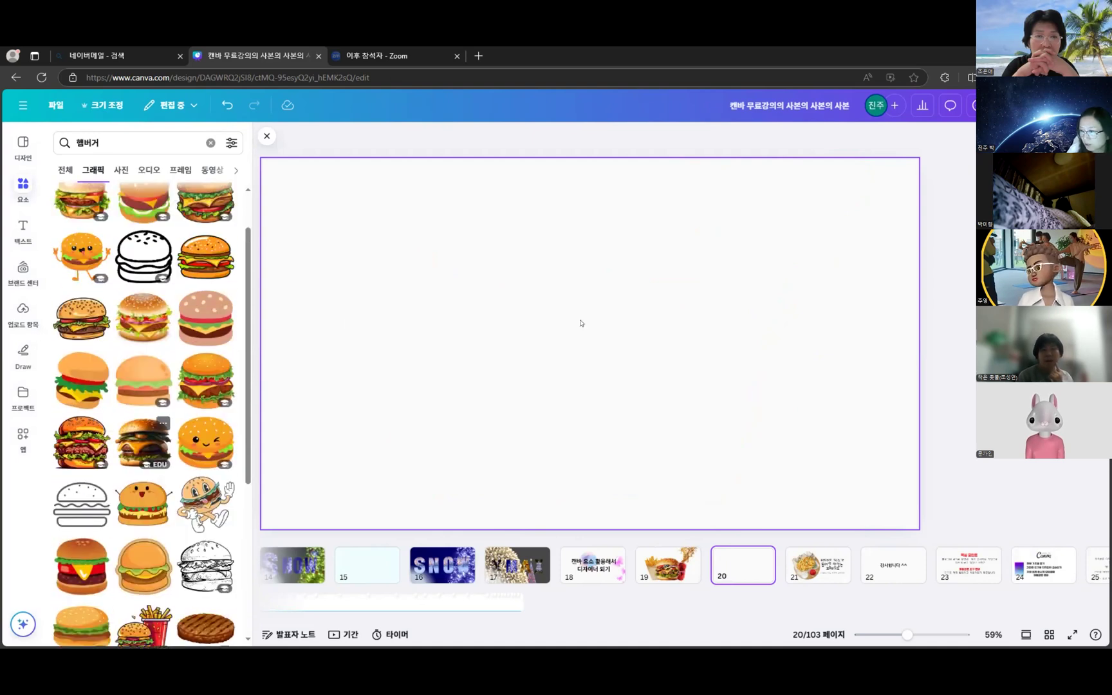
pyautogui.moveTo(761, 191); pyautogui.dragTo(663, 276)
pyautogui.moveTo(612, 308); pyautogui.dragTo(678, 310)
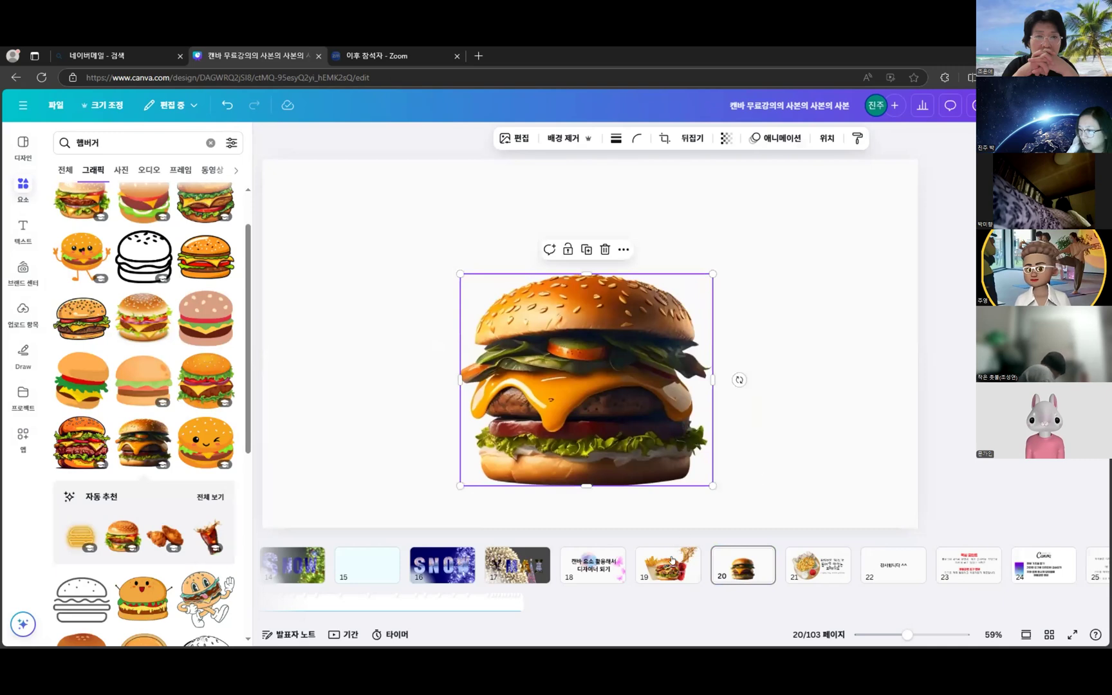
pyautogui.click(673, 561)
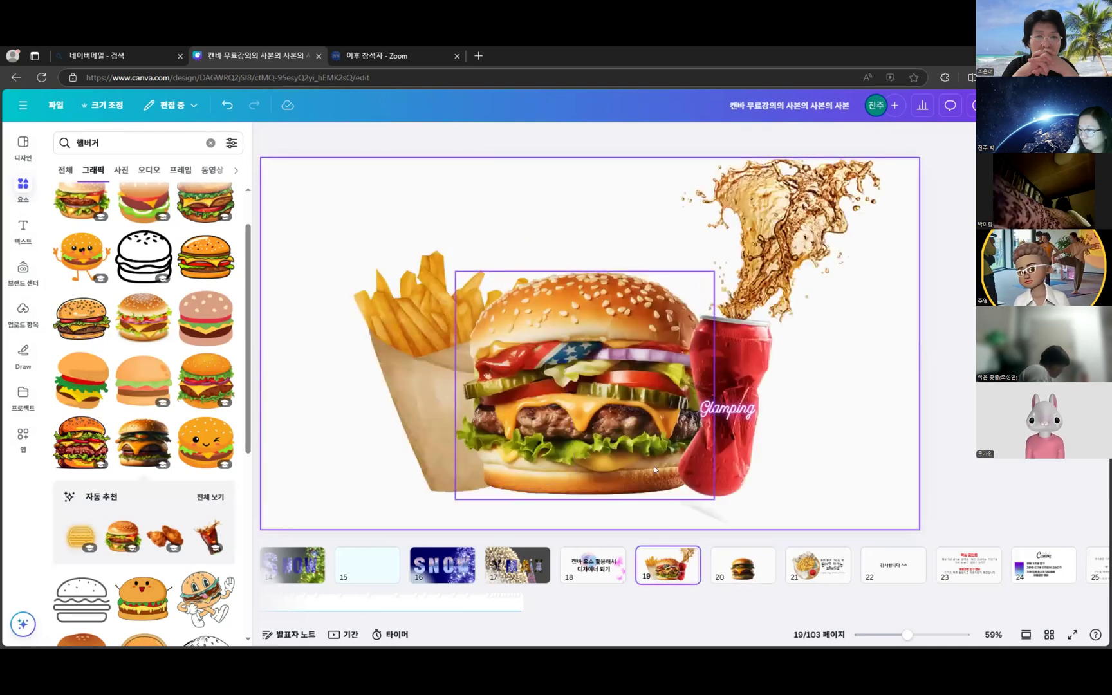
pyautogui.click(744, 566)
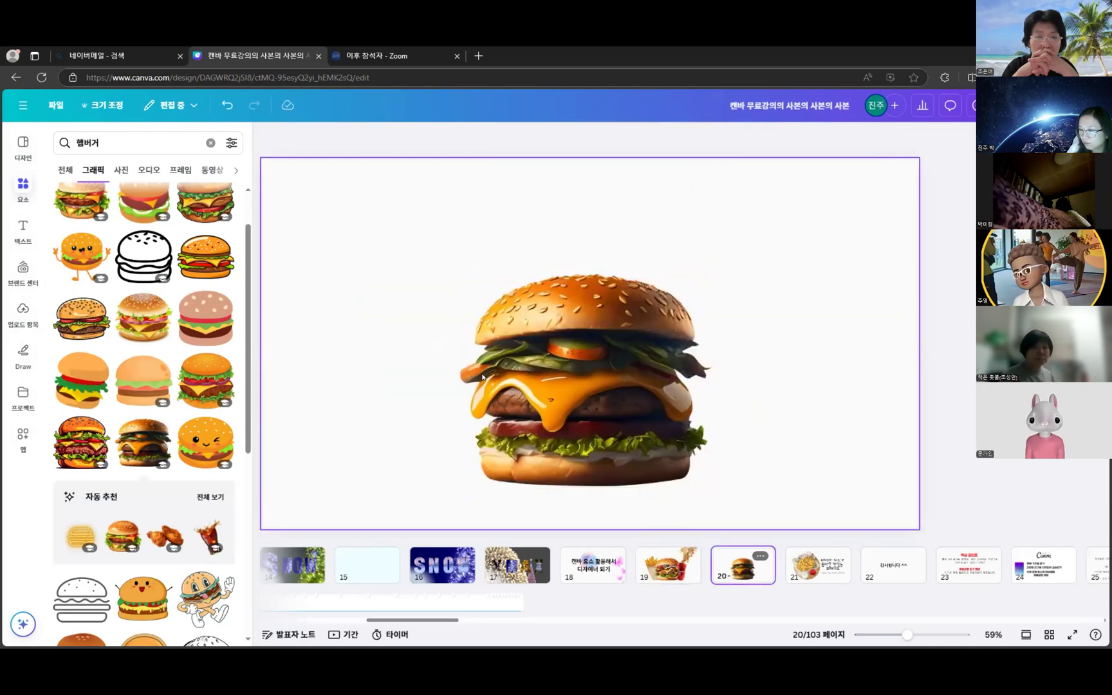
# - Replace the search with 포테이토, then with 감자튀김, to find french-fries graphics
pyautogui.doubleClick(117, 140)
pyautogui.write('포테이토')
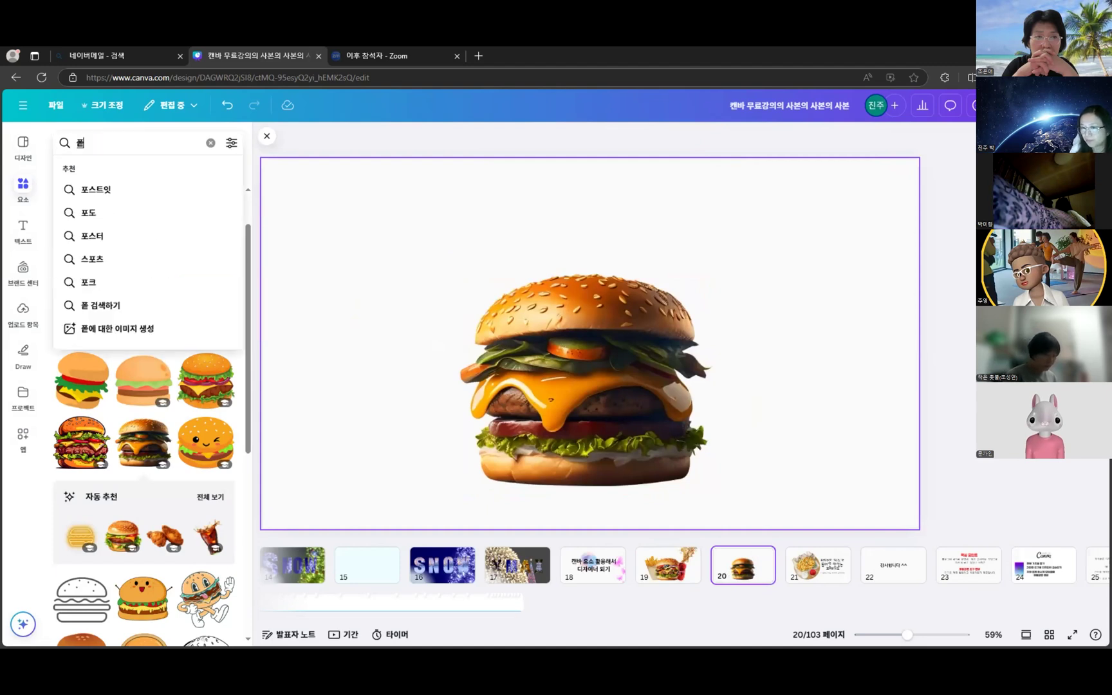
pyautogui.press('Return')
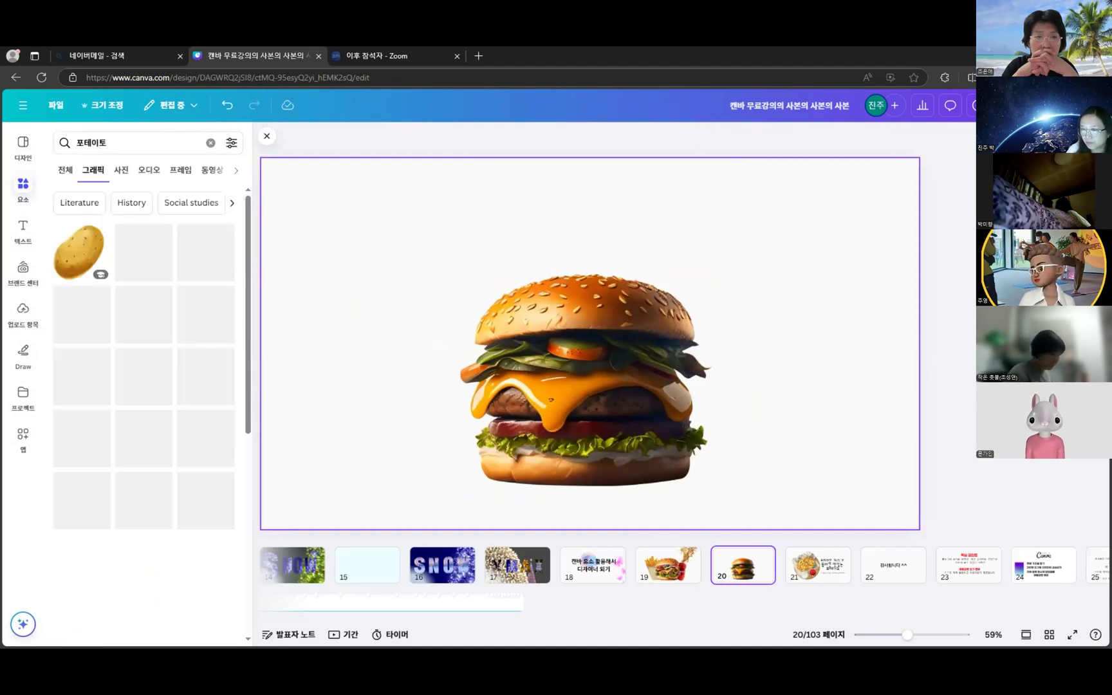
pyautogui.scroll(-5, 108, 221)
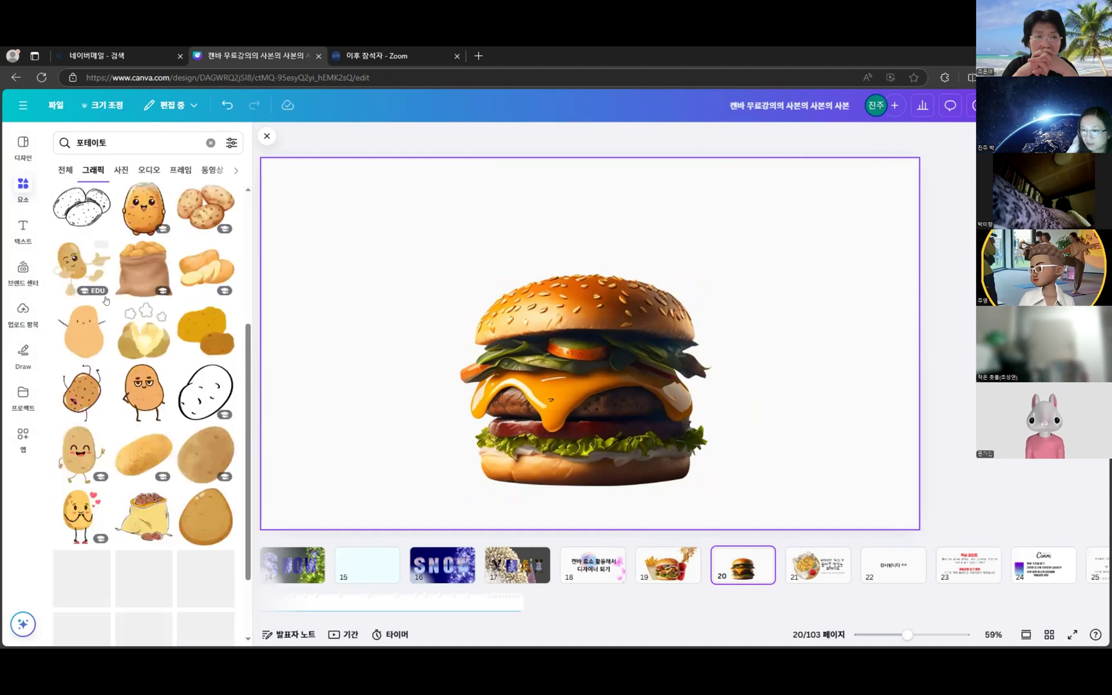
pyautogui.click(97, 143)
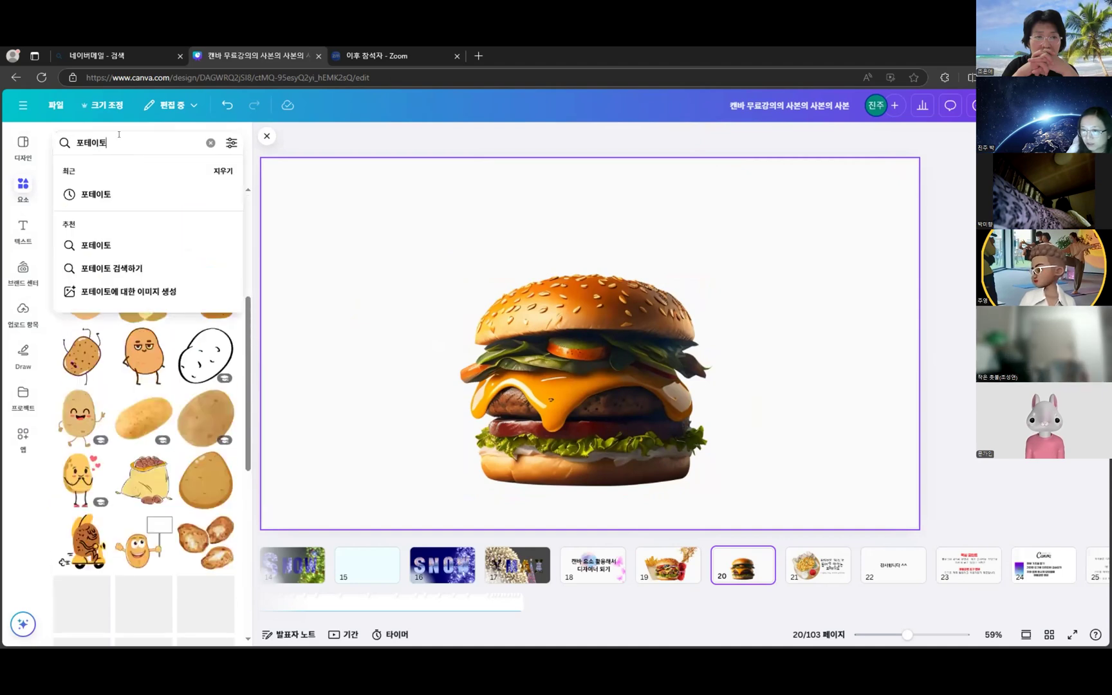
pyautogui.hotkey('ctrl', 'a')
pyautogui.write('감ㅈㅏ튀김')
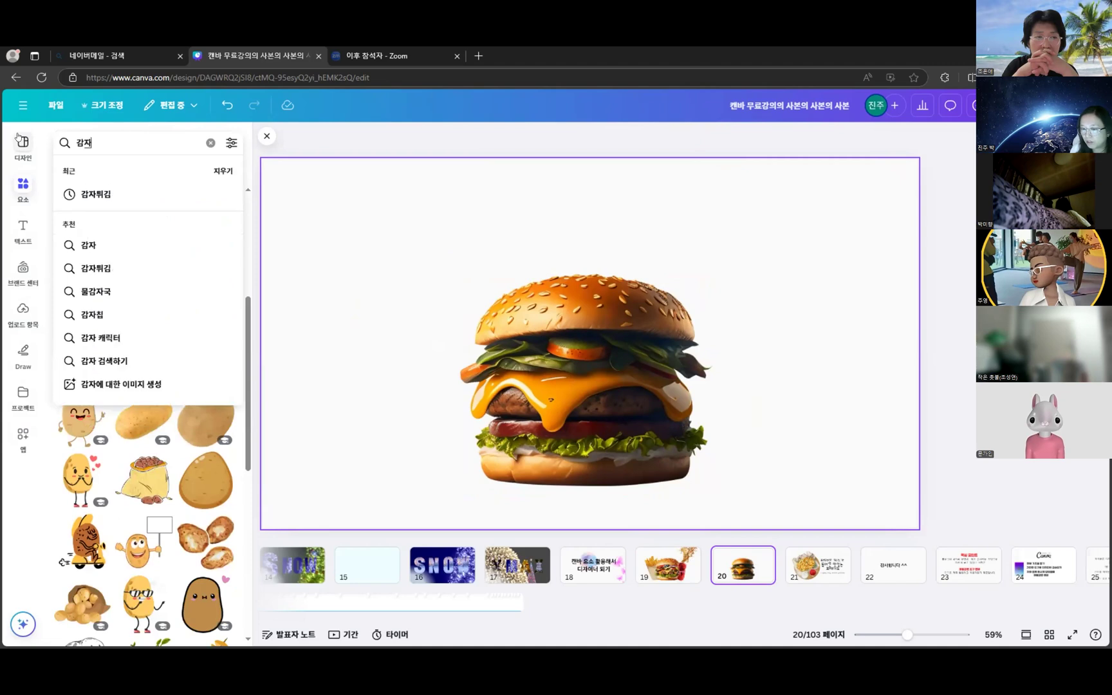
pyautogui.press('Return')
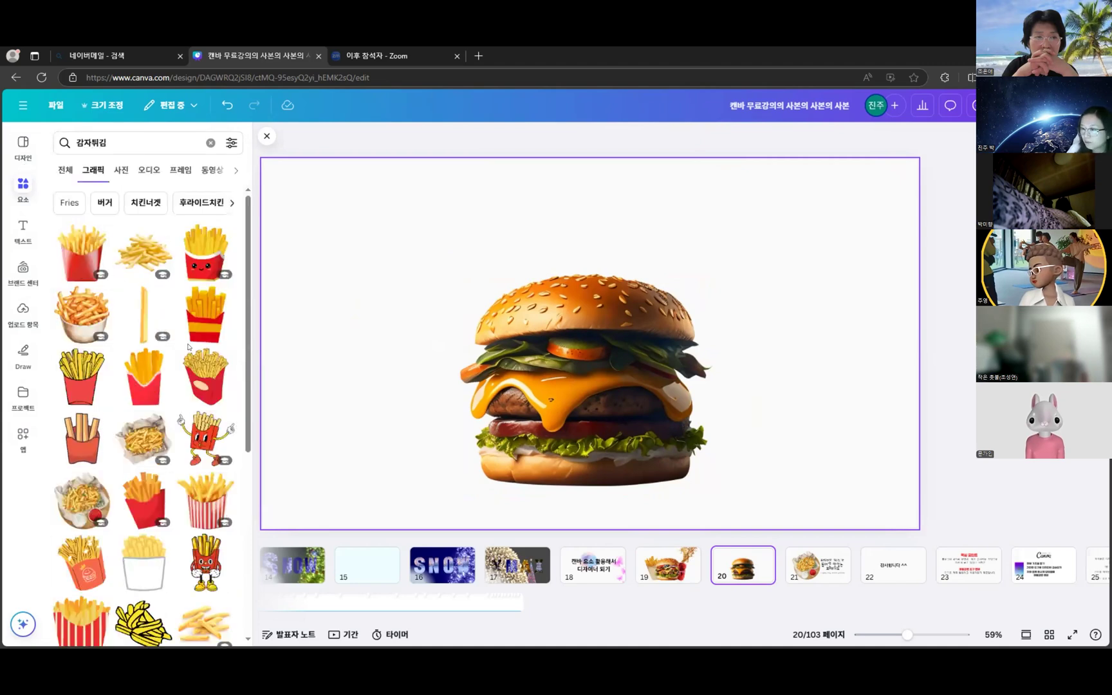
# - Add the red-carton fries, enlarge them left of the burger, then go to slide 19
pyautogui.click(82, 256)
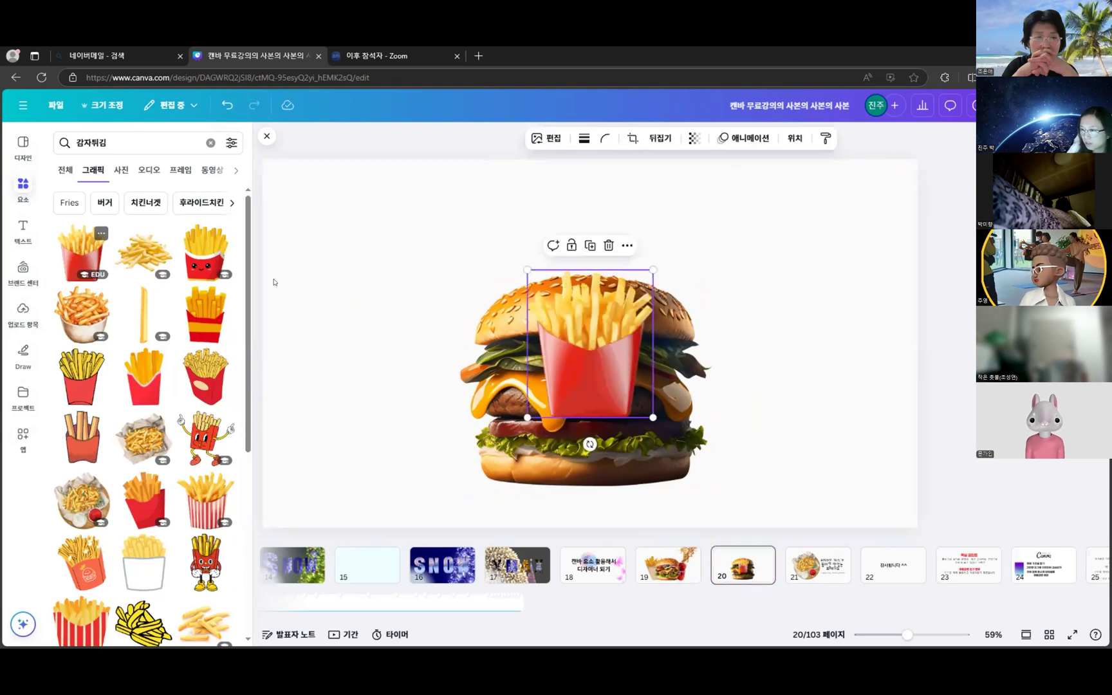
pyautogui.moveTo(633, 286); pyautogui.dragTo(694, 201)
pyautogui.moveTo(554, 261); pyautogui.dragTo(461, 309)
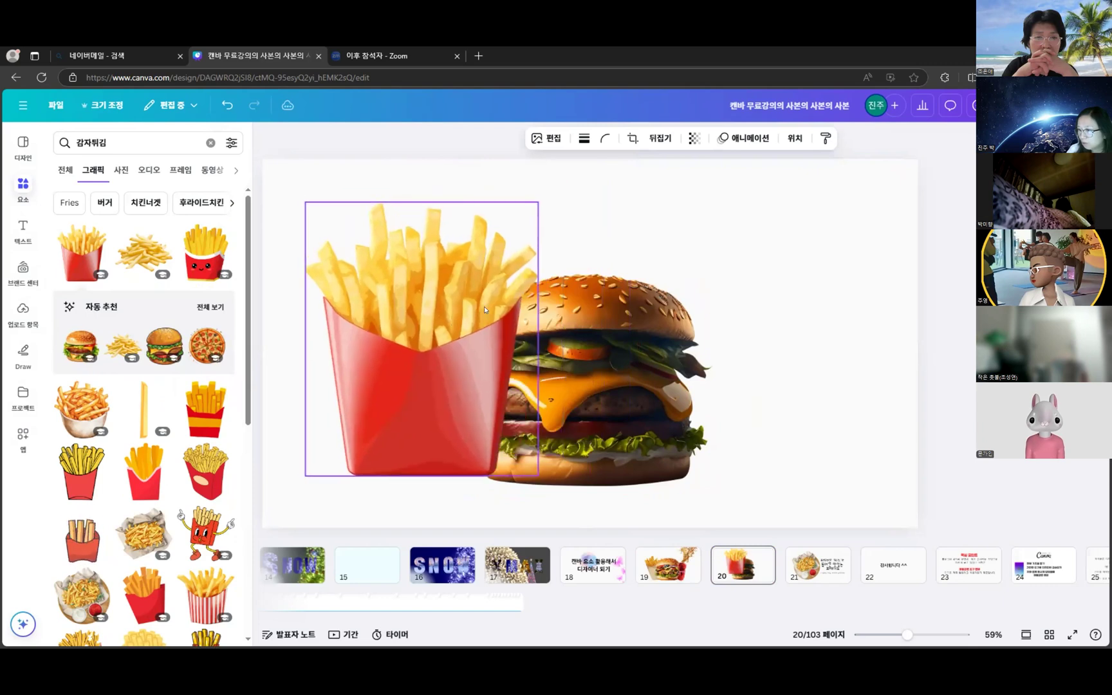
pyautogui.moveTo(667, 303)
pyautogui.mouseDown()
pyautogui.moveTo(701, 297)
pyautogui.moveTo(683, 293)
pyautogui.mouseUp()
pyautogui.moveTo(420, 375); pyautogui.dragTo(431, 374)
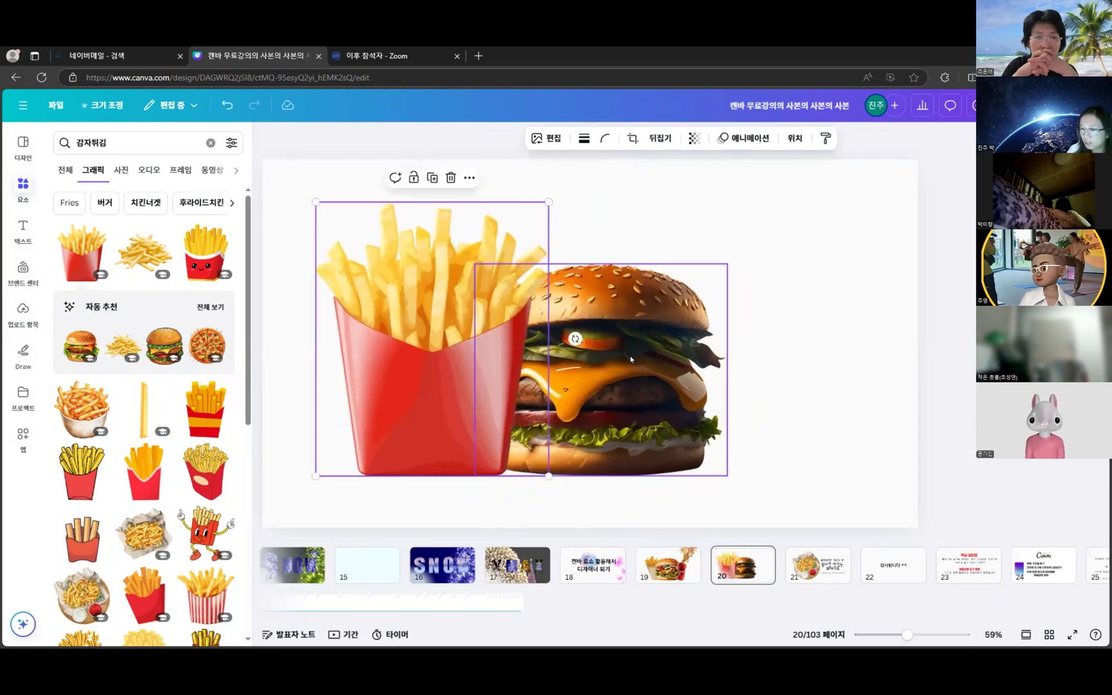
pyautogui.moveTo(631, 359); pyautogui.dragTo(643, 355)
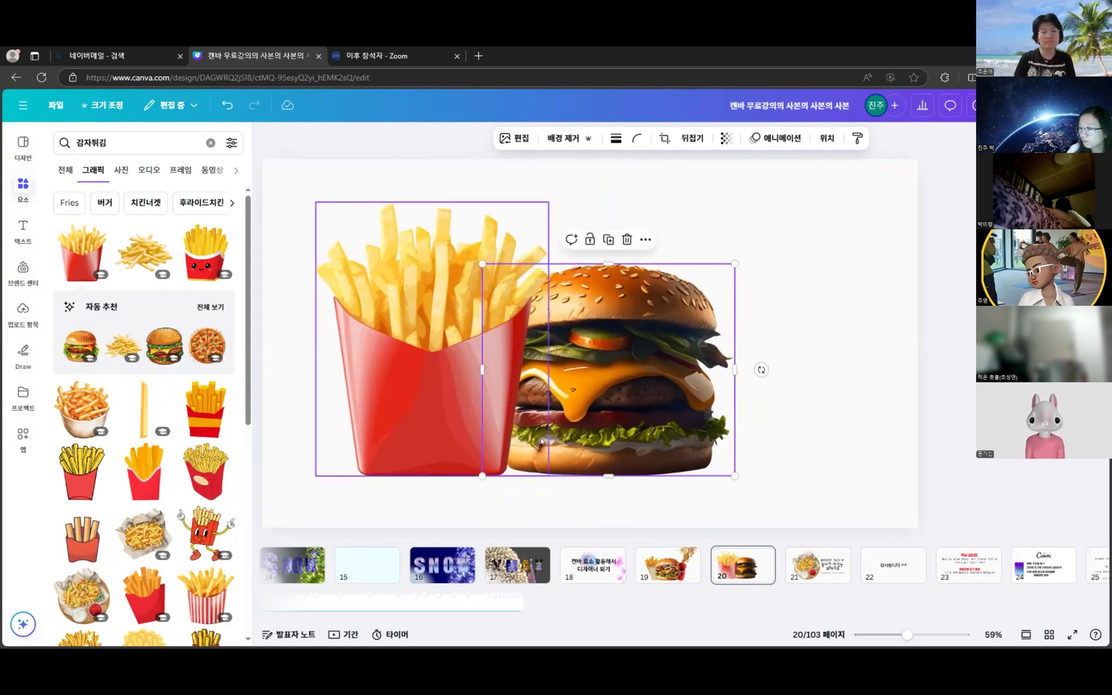
pyautogui.click(686, 555)
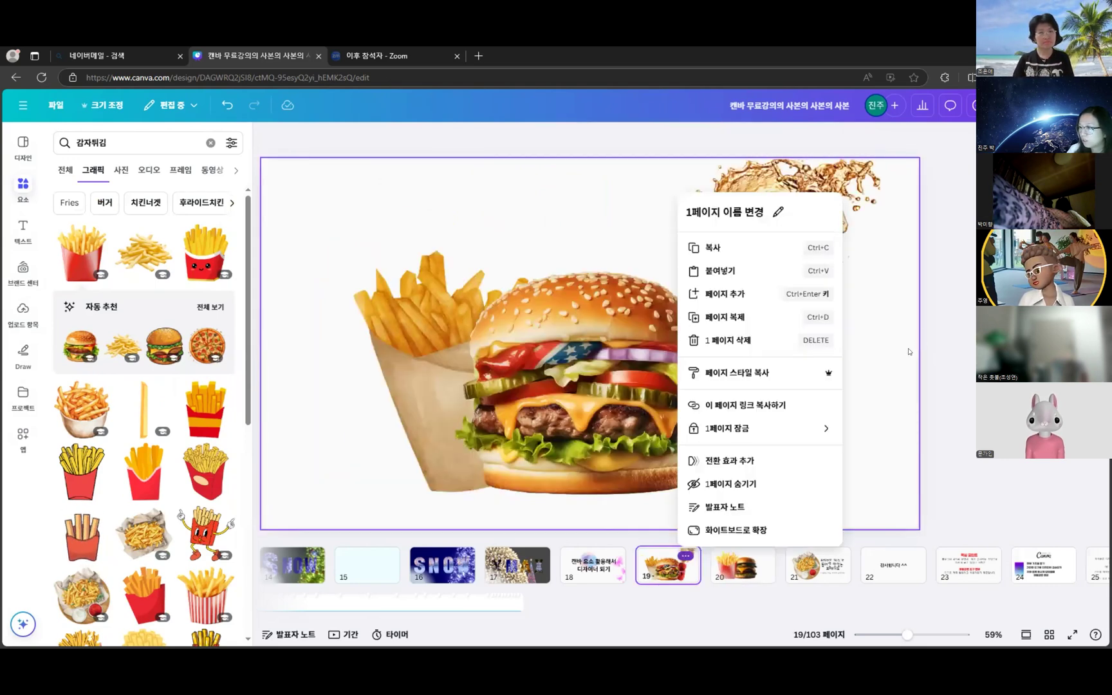
pyautogui.press('Escape')
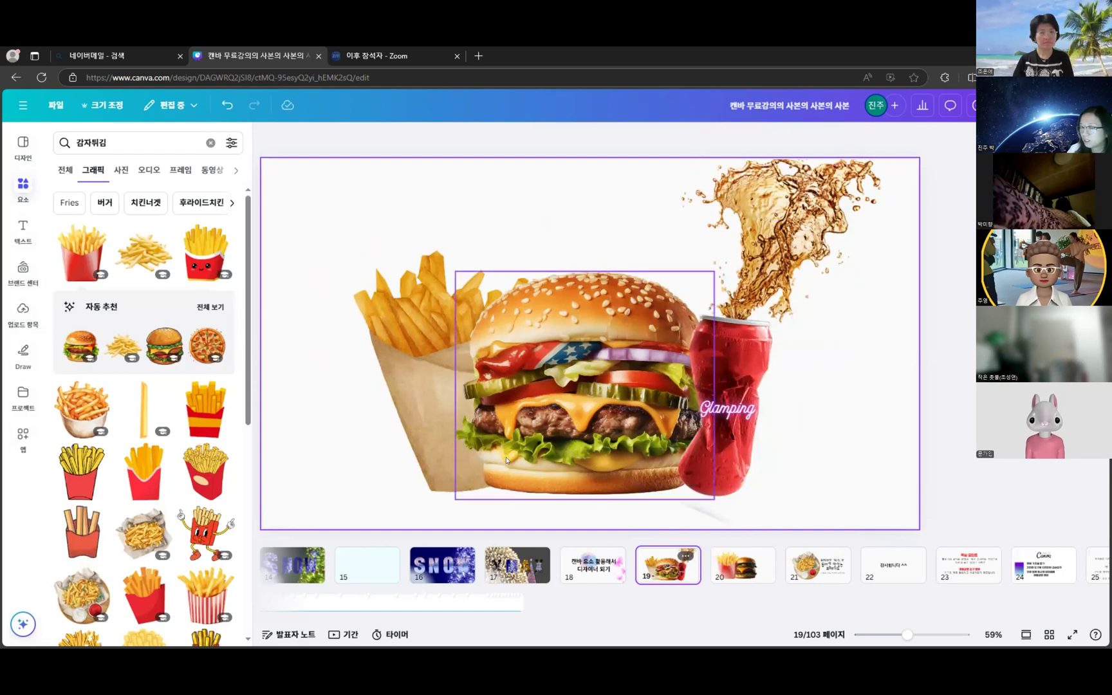
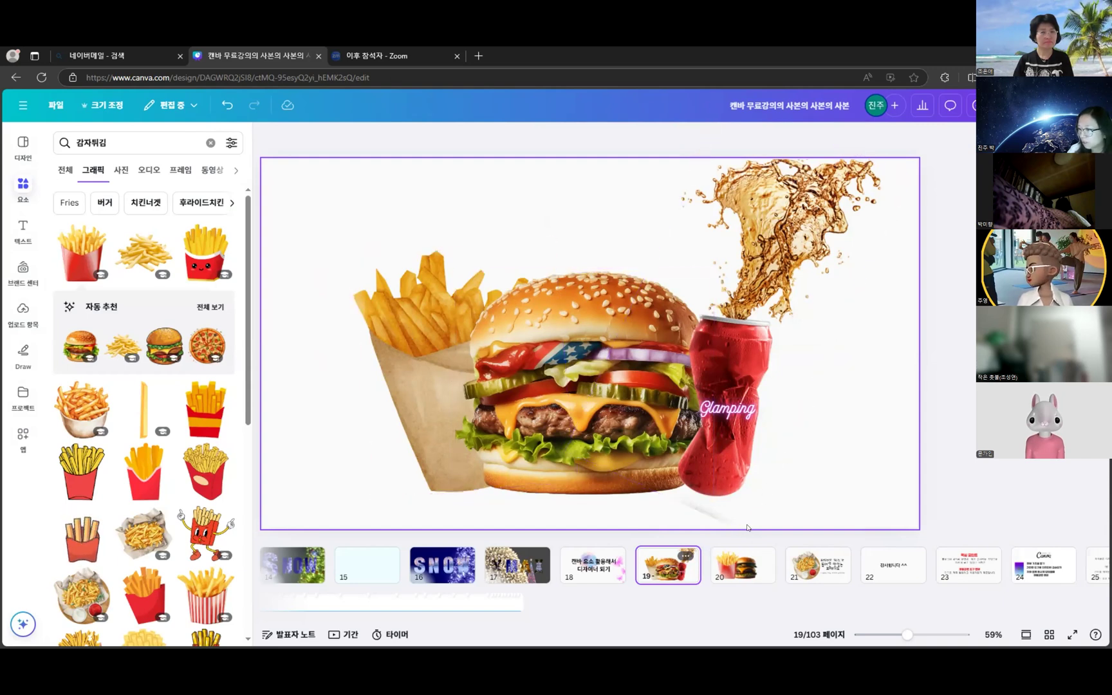
# - On slide 20, move the fries over toward the burger and nudge the burger right
pyautogui.click(746, 563)
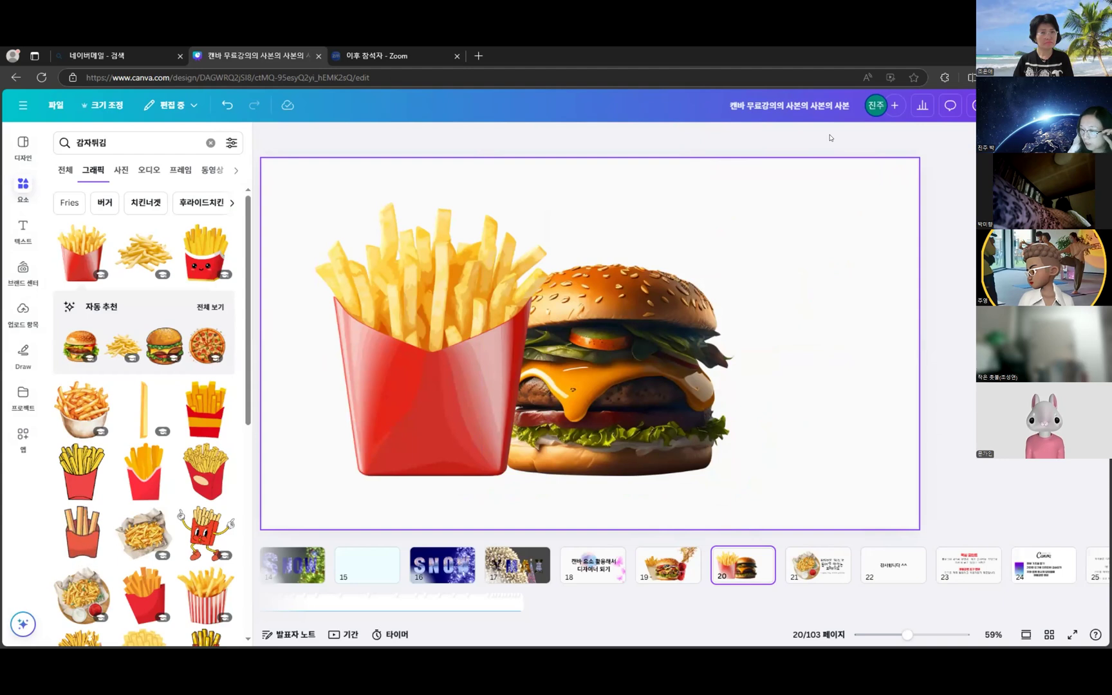
pyautogui.moveTo(393, 363); pyautogui.dragTo(438, 370)
pyautogui.click(705, 423)
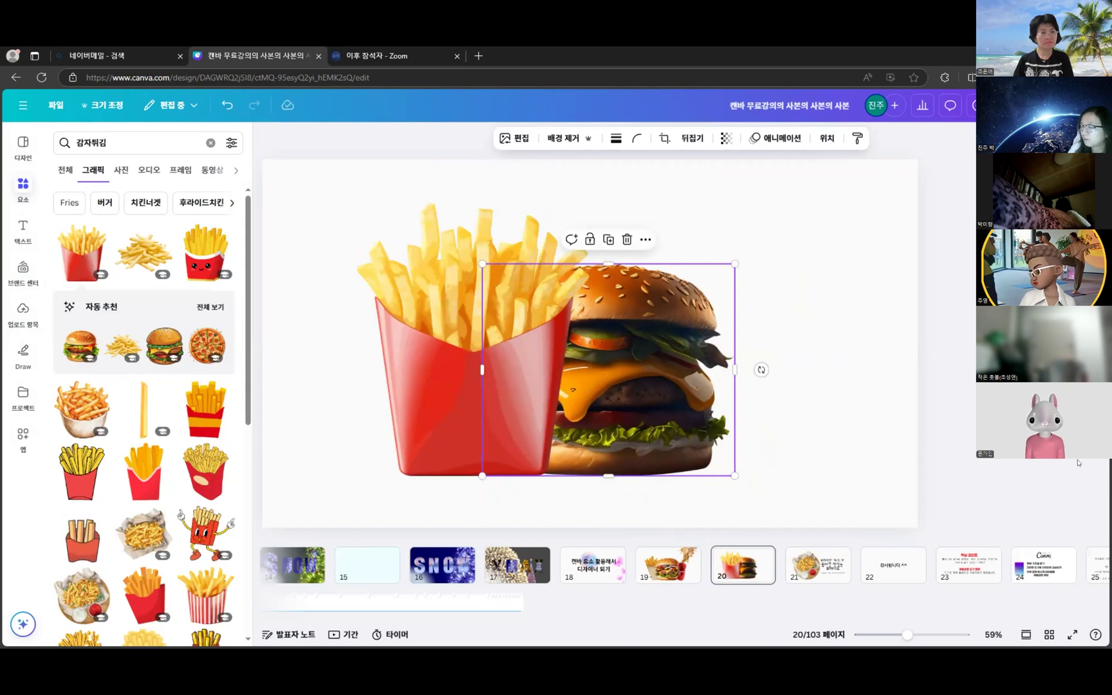
pyautogui.moveTo(716, 293); pyautogui.dragTo(728, 294)
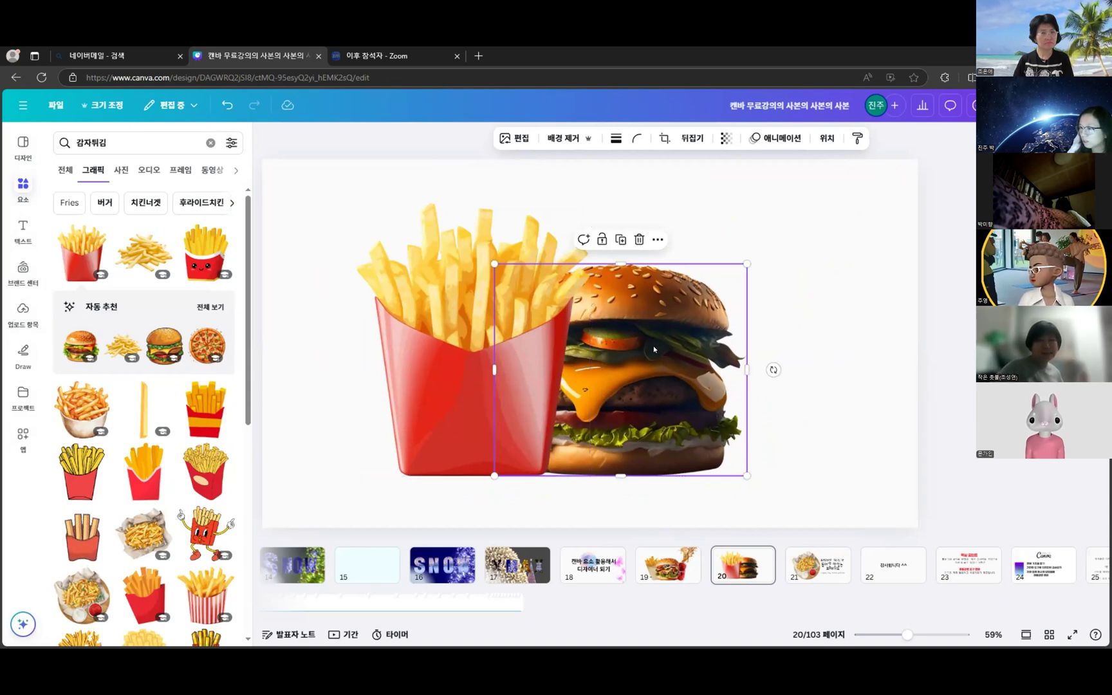
pyautogui.scroll(1, 663, 299)
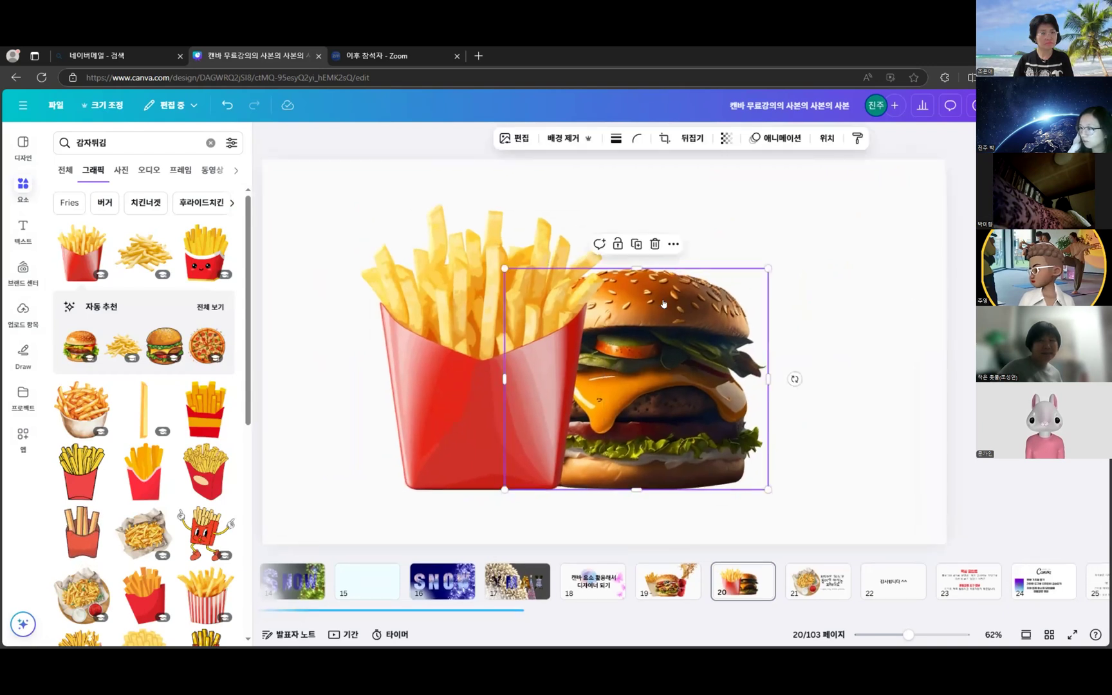
# - Bring the burger in front of the fries, then shrink the fries and shift them up-right
pyautogui.rightClick(663, 299)
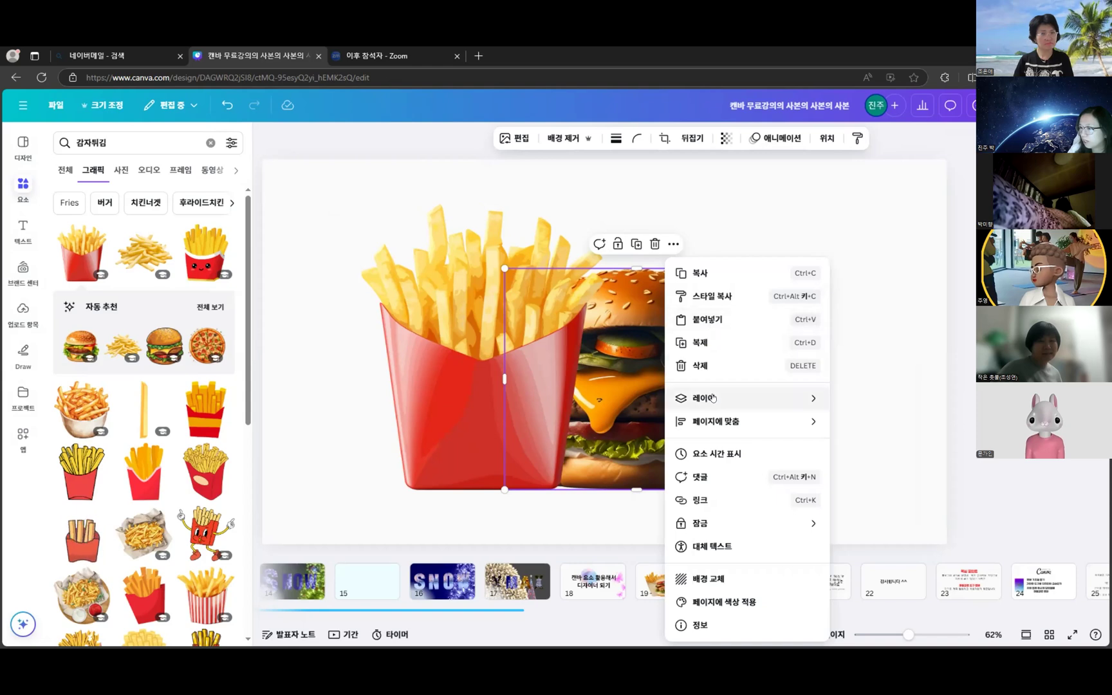
pyautogui.moveTo(713, 399)
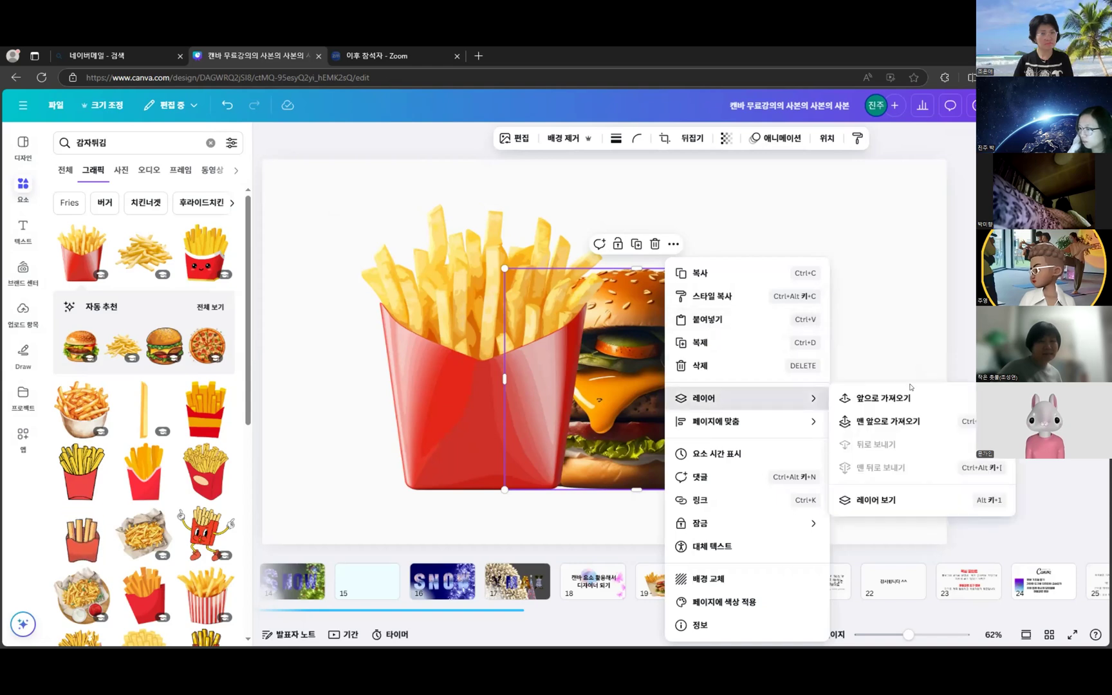
pyautogui.click(911, 422)
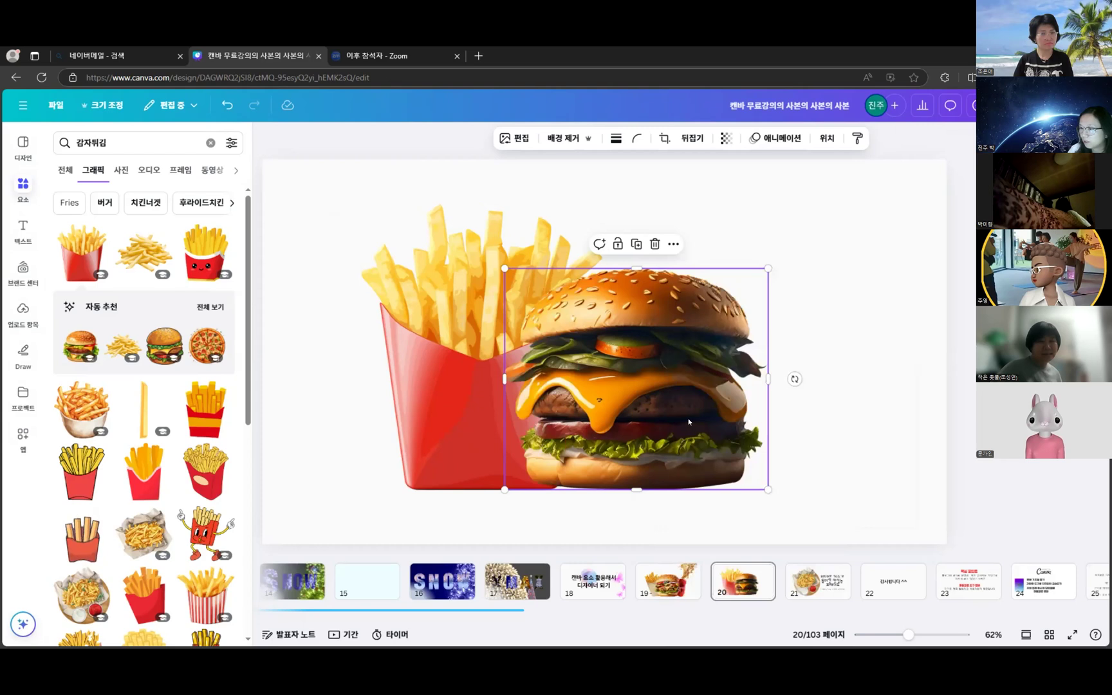
pyautogui.click(448, 264)
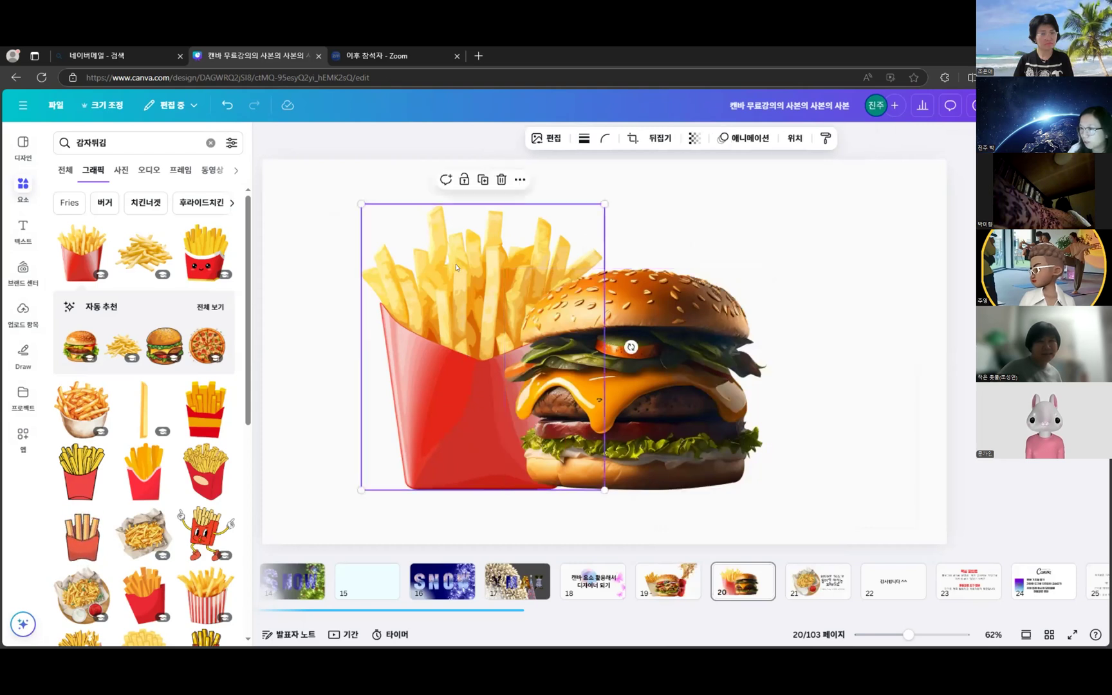
pyautogui.moveTo(601, 200); pyautogui.dragTo(584, 222)
pyautogui.moveTo(457, 304); pyautogui.dragTo(472, 299)
# - Search elements for 콜라 and browse far down the cola graphic results
pyautogui.press('Escape')
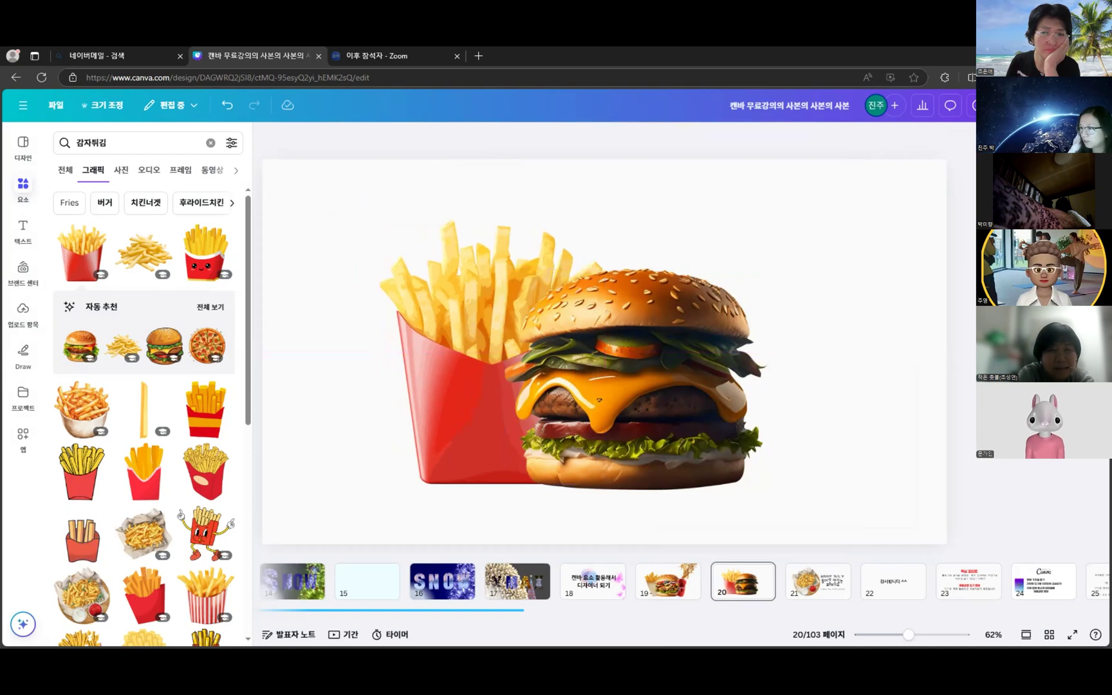
pyautogui.doubleClick(117, 145)
pyautogui.write('콜라')
pyautogui.press('Return')
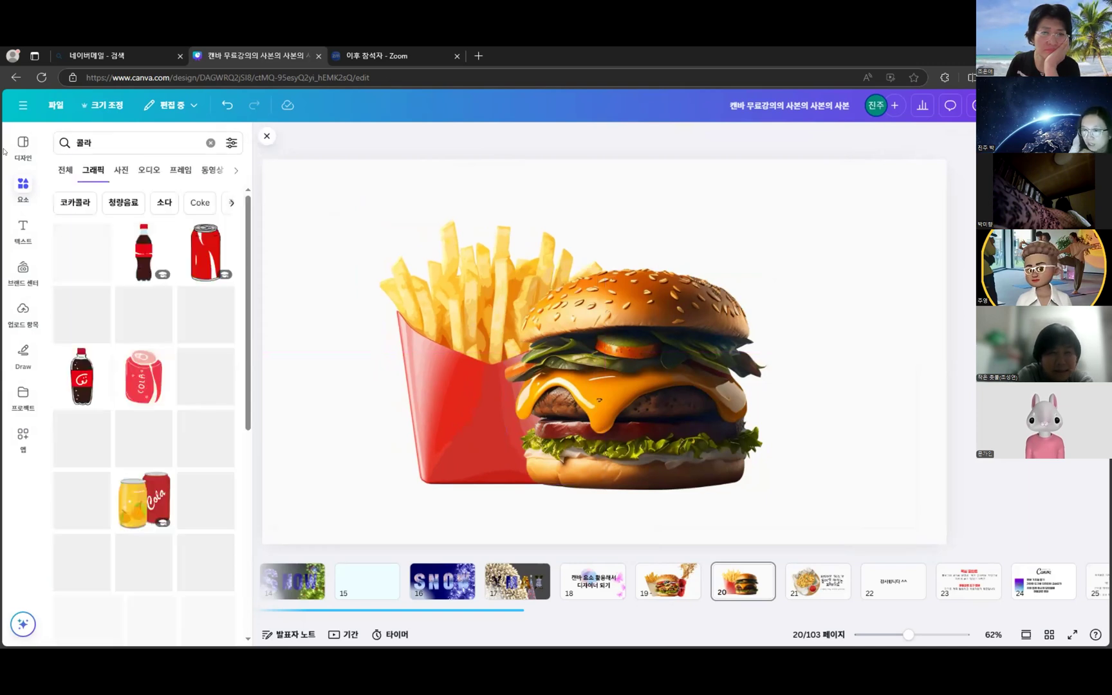
pyautogui.scroll(-2, 116, 307)
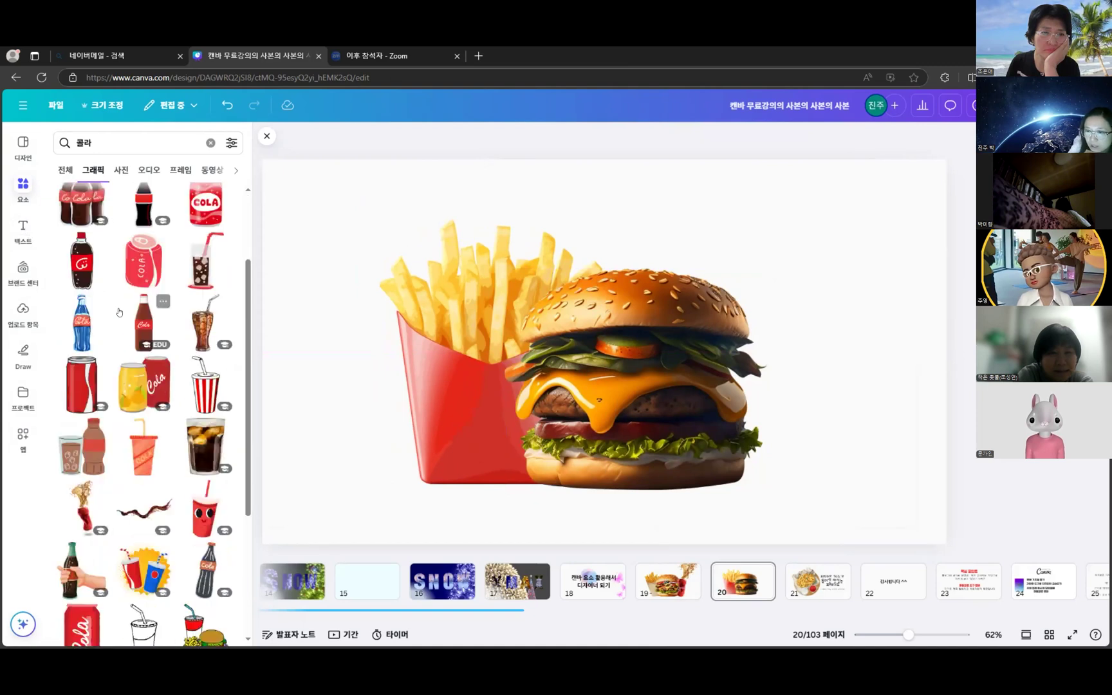
pyautogui.scroll(-4, 138, 412)
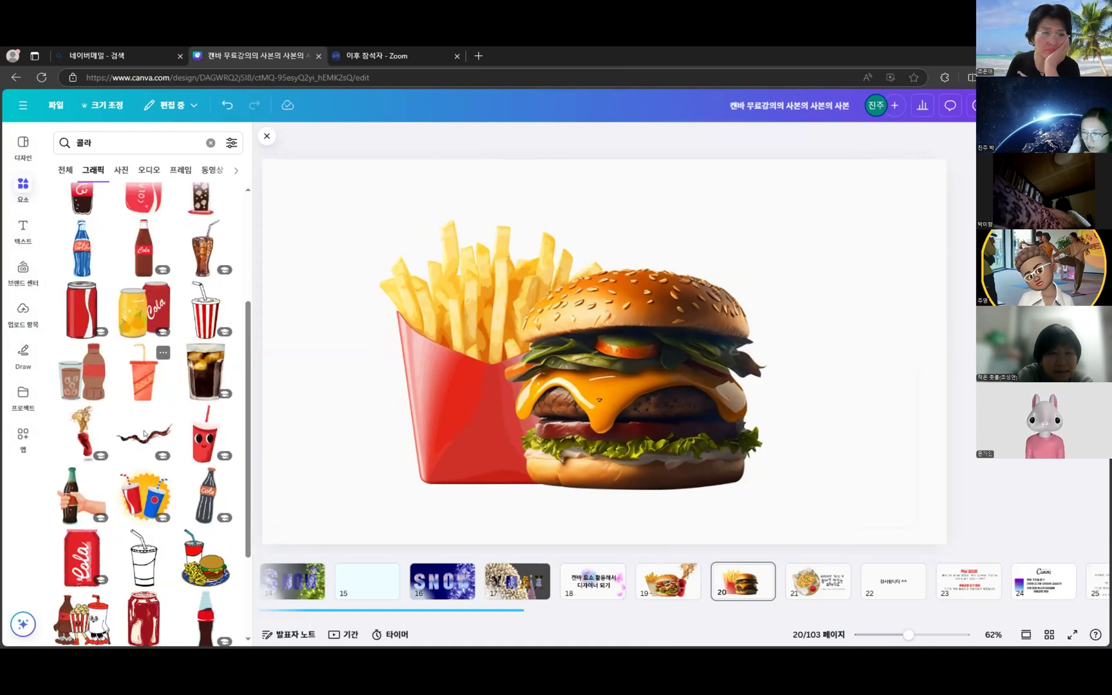
pyautogui.scroll(-3, 138, 407)
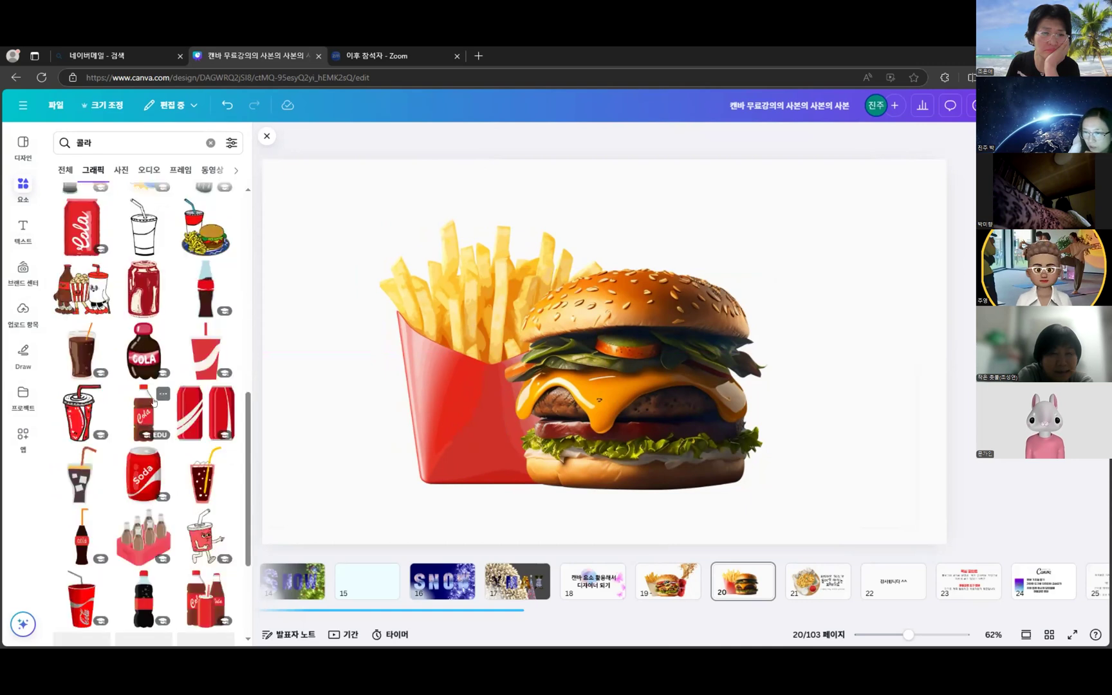
pyautogui.scroll(-3, 201, 367)
pyautogui.scroll(-10, 201, 367)
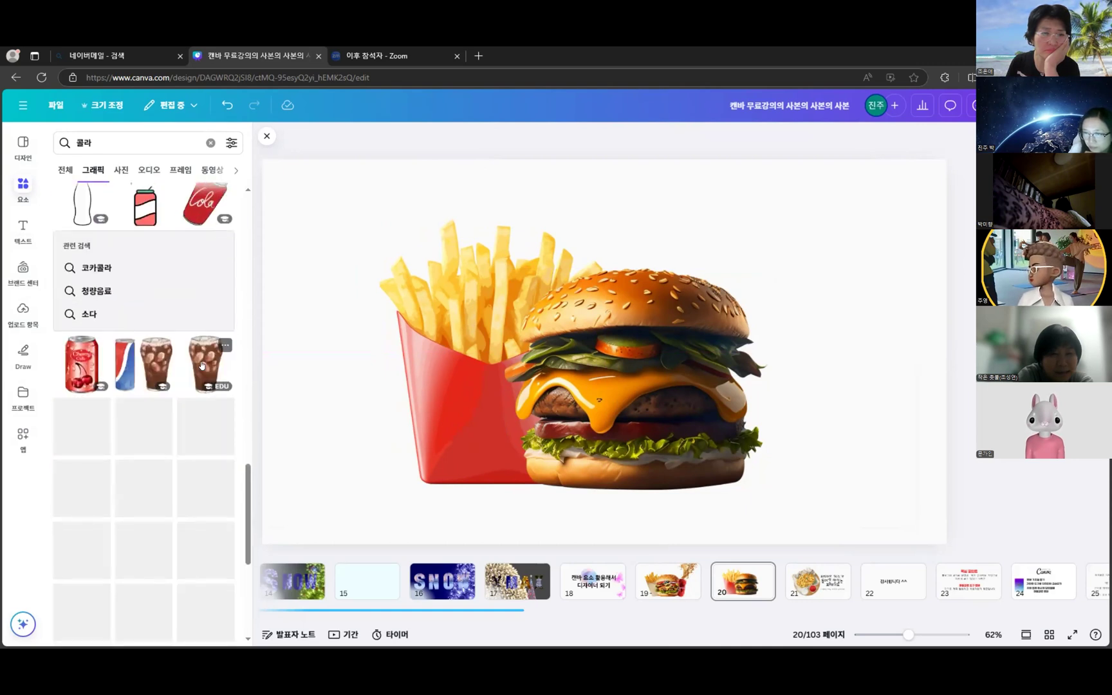
pyautogui.scroll(-5, 201, 365)
pyautogui.scroll(-5, 202, 365)
pyautogui.scroll(-3, 194, 368)
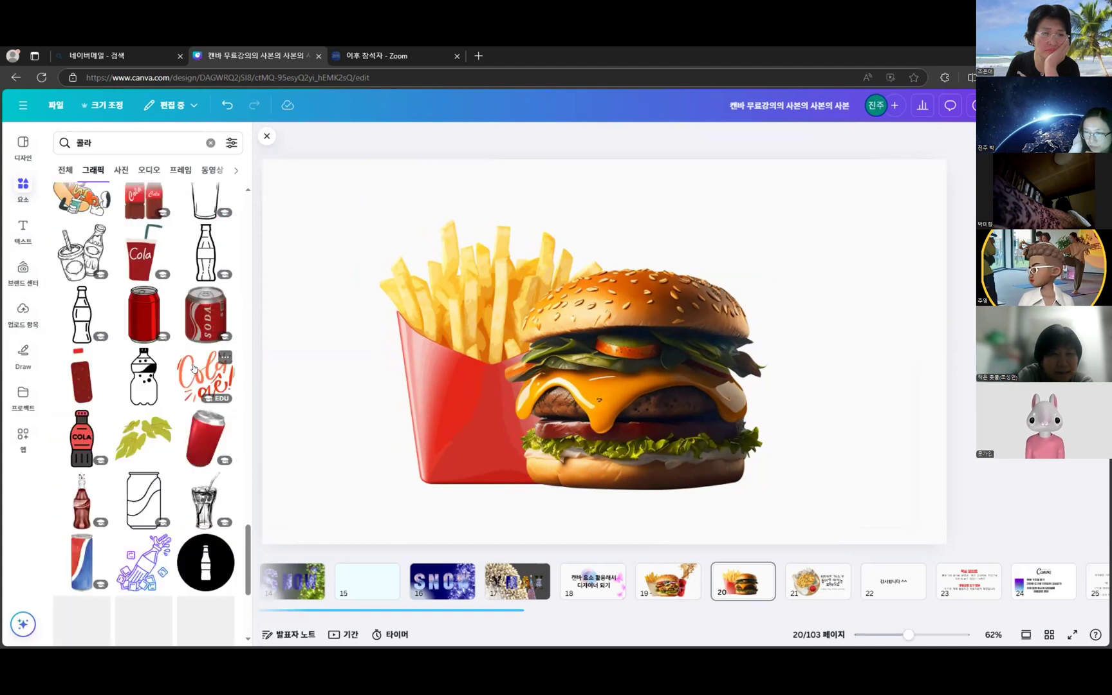
pyautogui.scroll(-3, 195, 369)
pyautogui.scroll(-3, 197, 370)
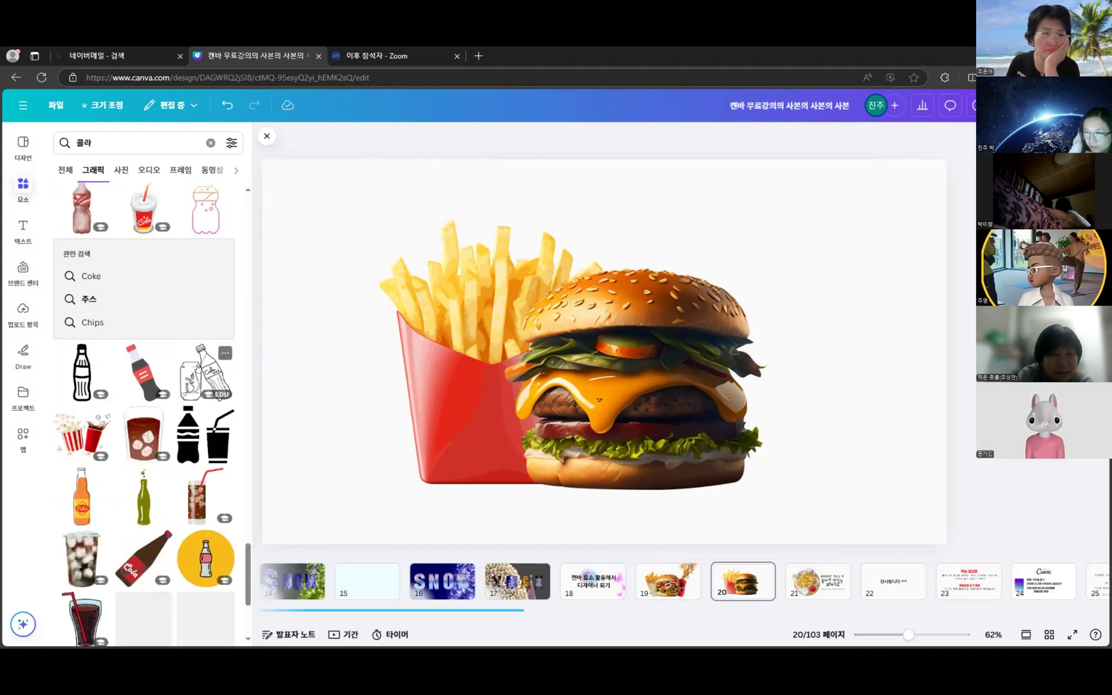
pyautogui.scroll(-3, 129, 399)
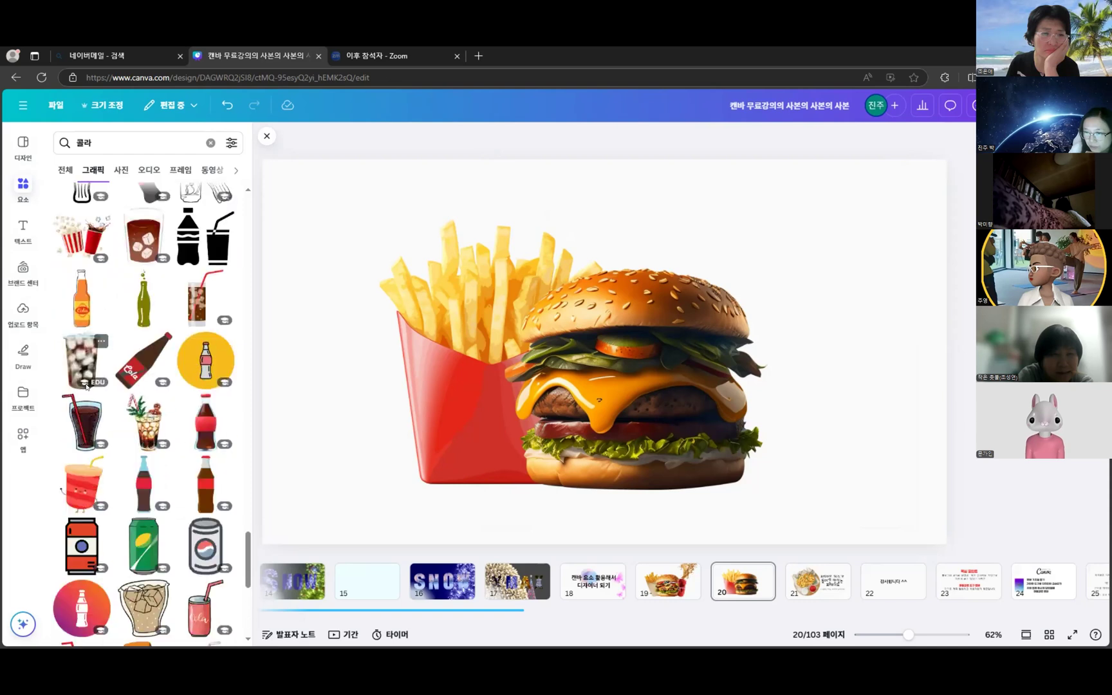
pyautogui.scroll(-5, 193, 424)
pyautogui.scroll(-10, 198, 426)
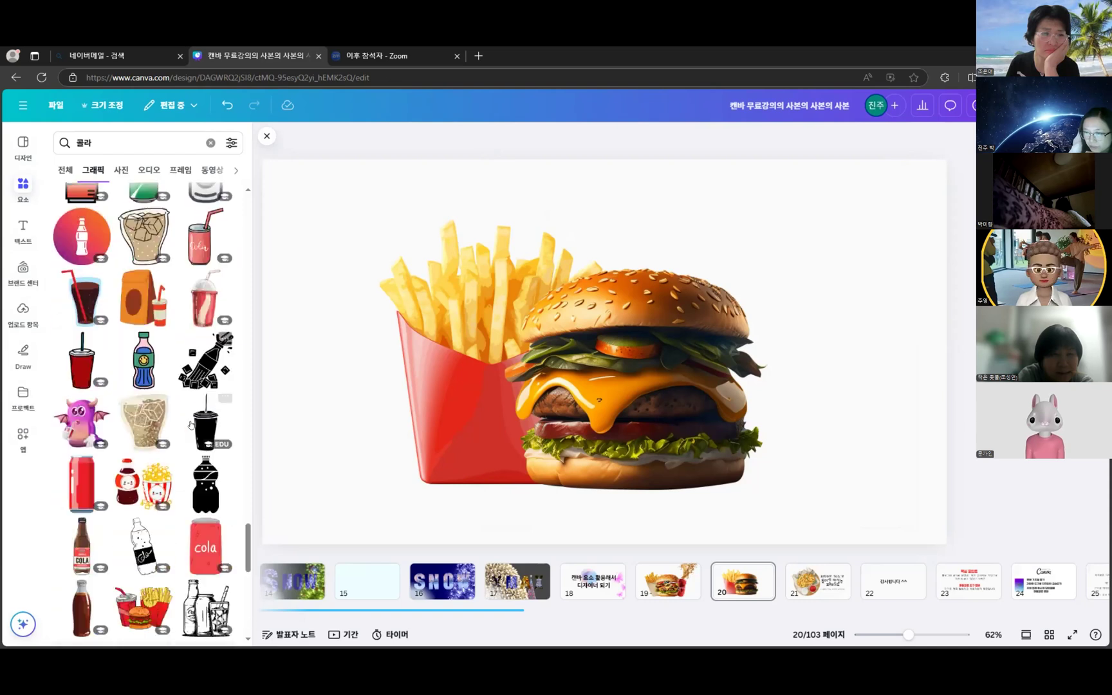
pyautogui.scroll(-8, 183, 423)
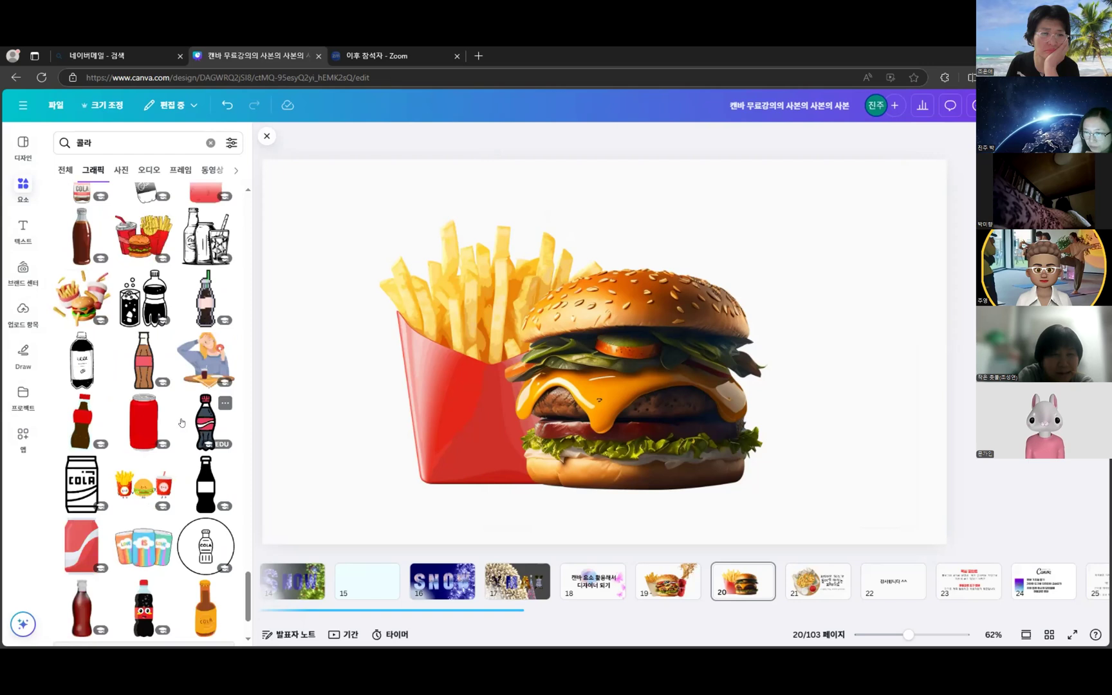
pyautogui.scroll(-10, 183, 435)
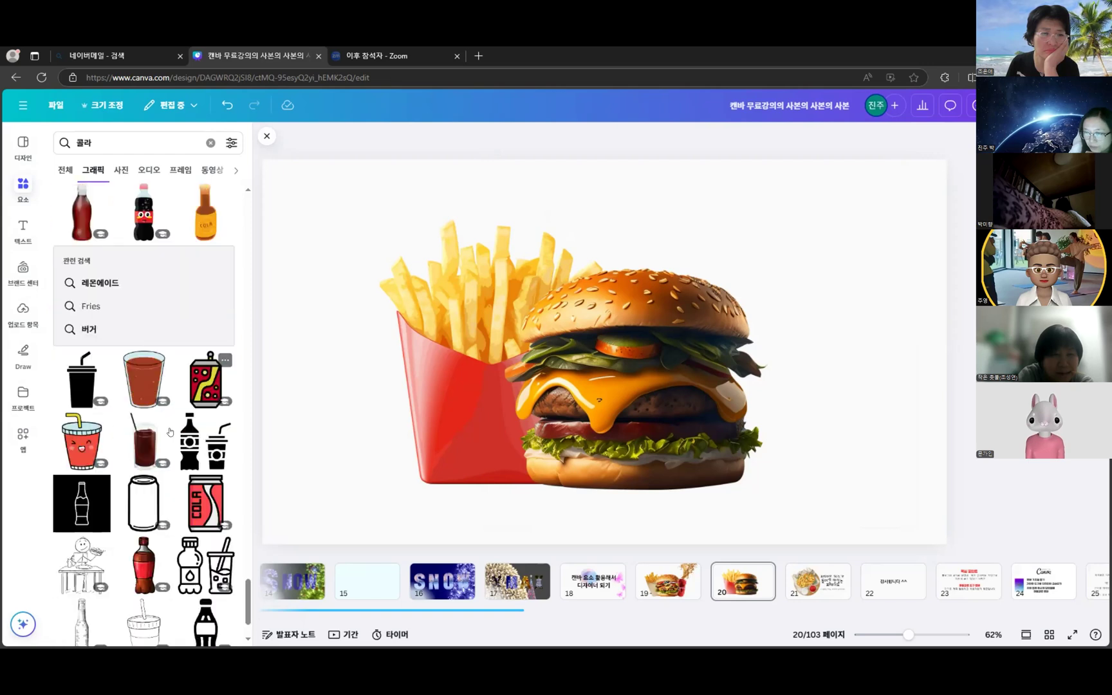
pyautogui.scroll(-6, 171, 425)
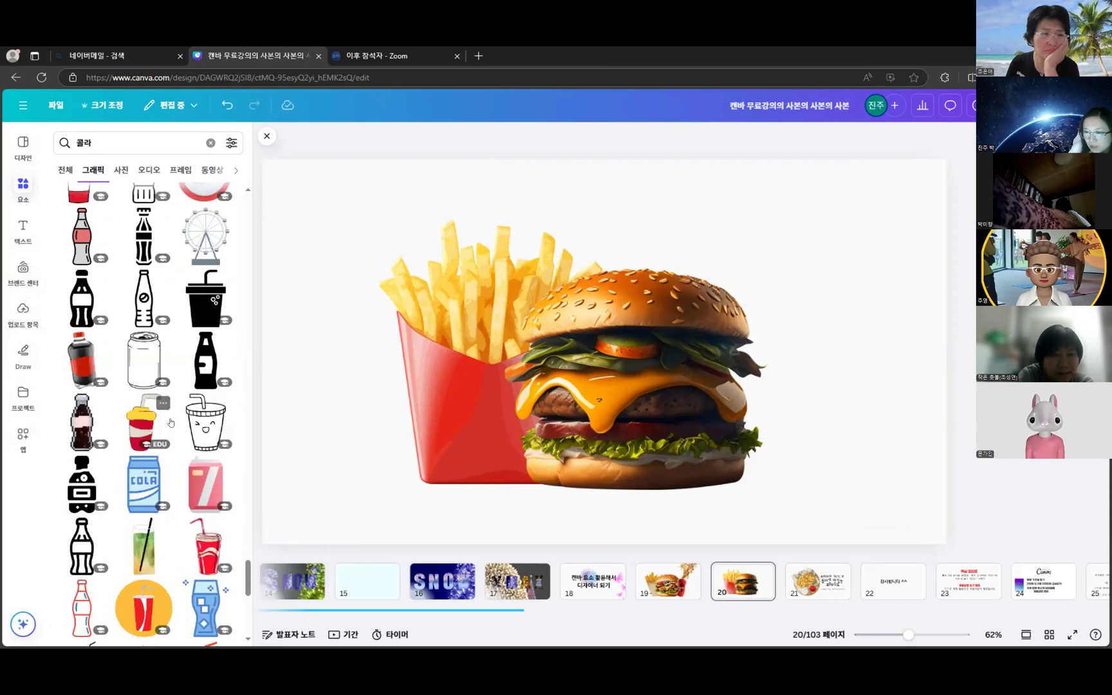
pyautogui.scroll(-4, 171, 422)
pyautogui.scroll(-3, 165, 417)
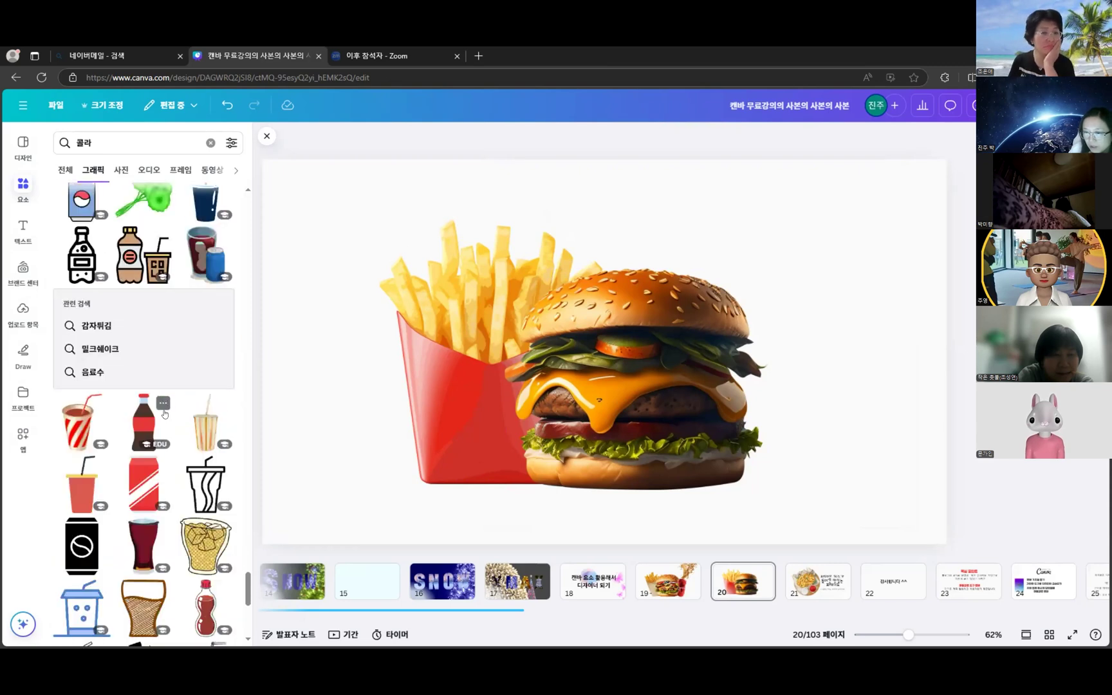
pyautogui.scroll(-4, 164, 413)
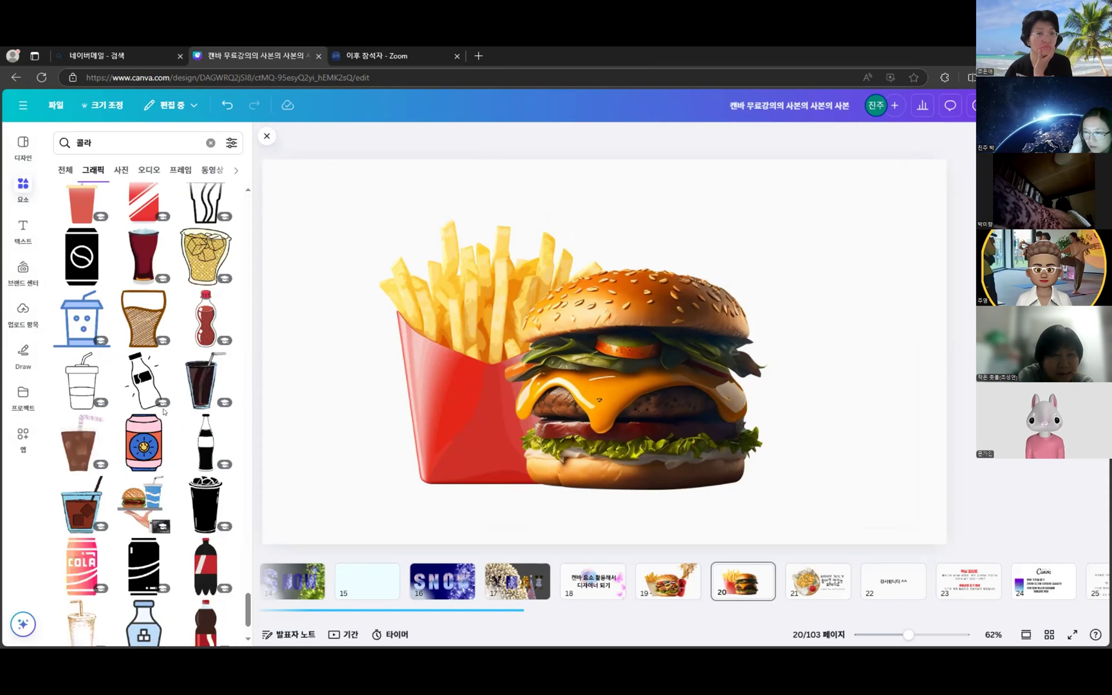
pyautogui.scroll(-1, 178, 406)
pyautogui.scroll(-5, 134, 569)
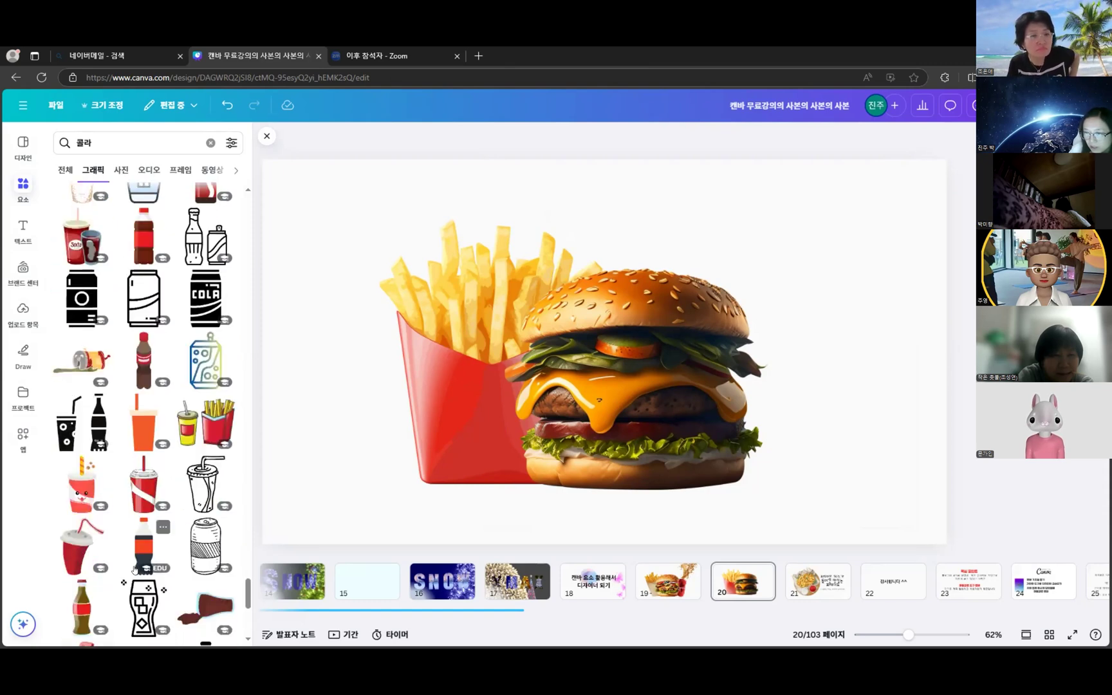
# - Try a red striped cup beside the burger, then delete it
pyautogui.click(137, 480)
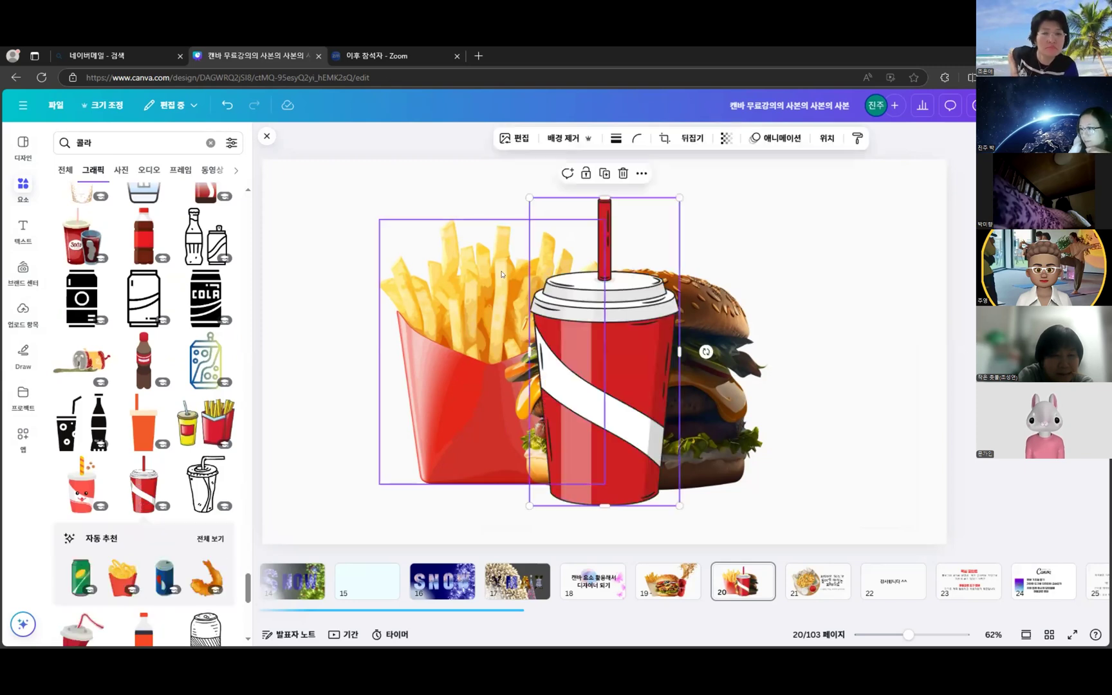
pyautogui.moveTo(705, 351); pyautogui.dragTo(850, 317)
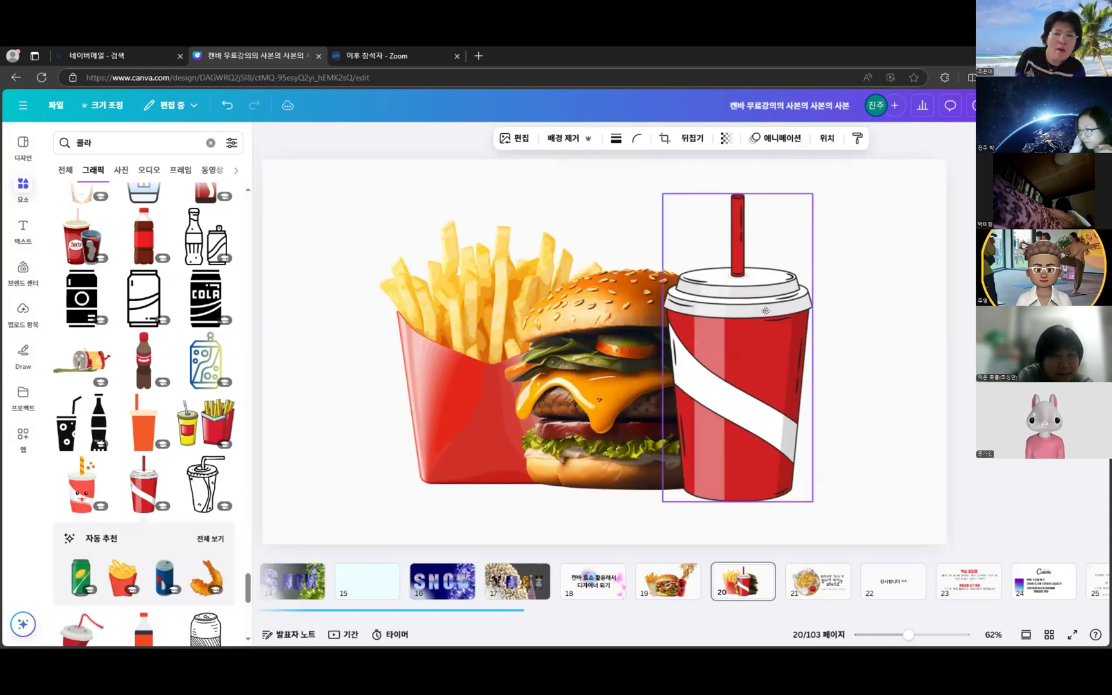
pyautogui.click(754, 174)
pyautogui.scroll(-10, 153, 450)
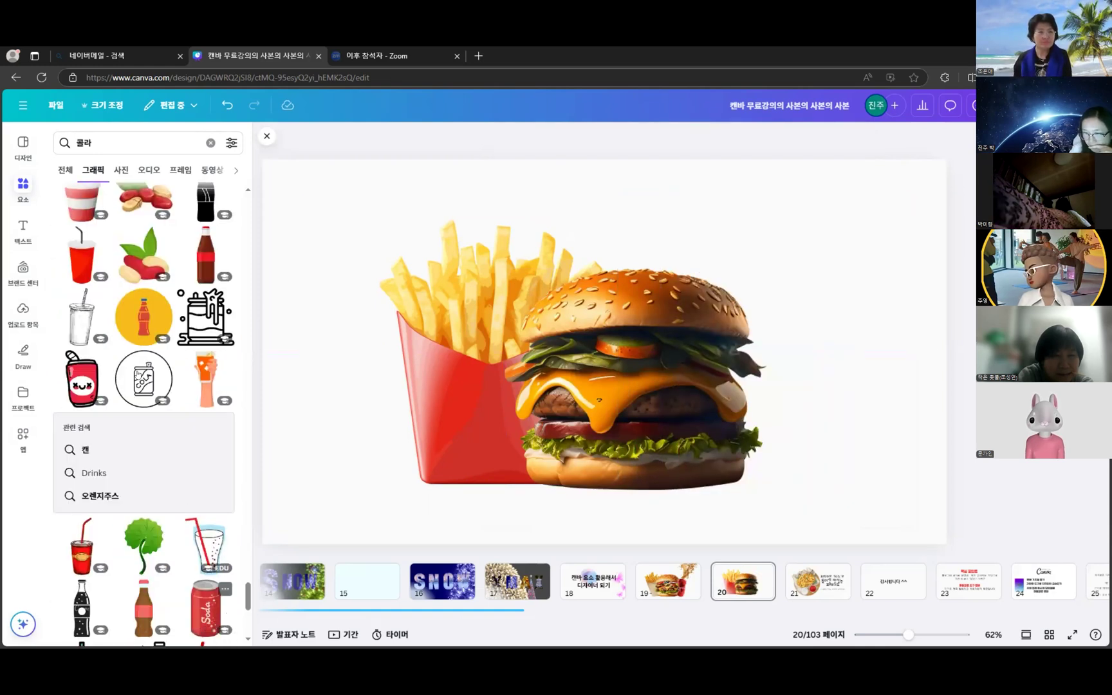
# - Replace the search with 시원한 콜라 to find cold-cola graphics
pyautogui.click(90, 143)
pyautogui.write('시원한')
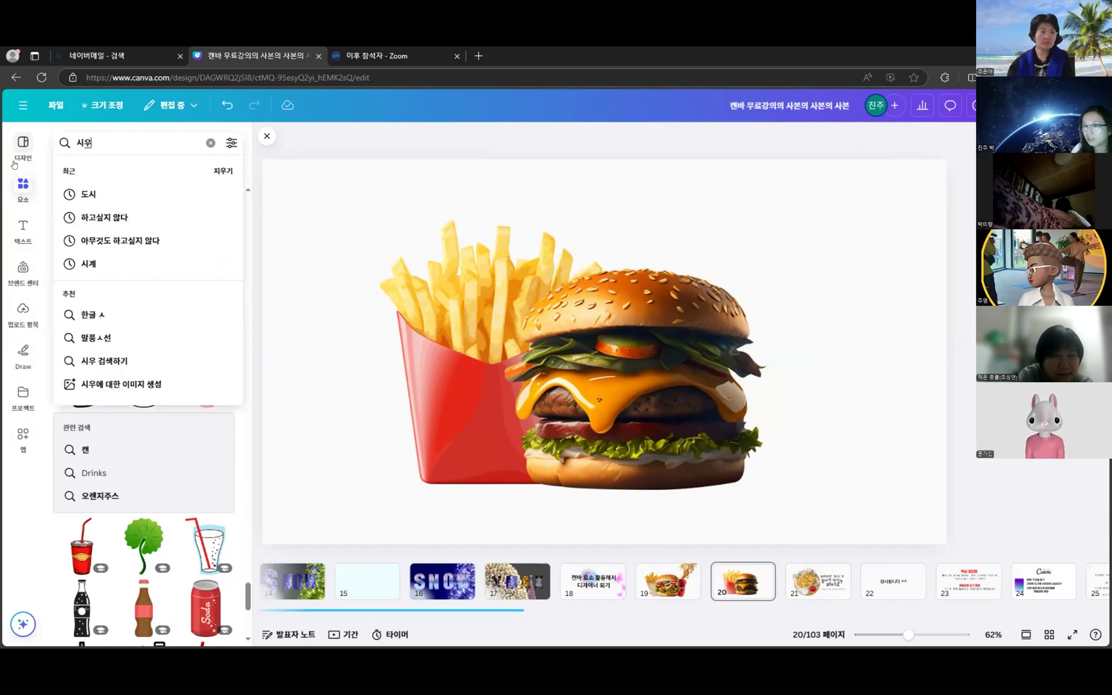
pyautogui.write(' 콜라')
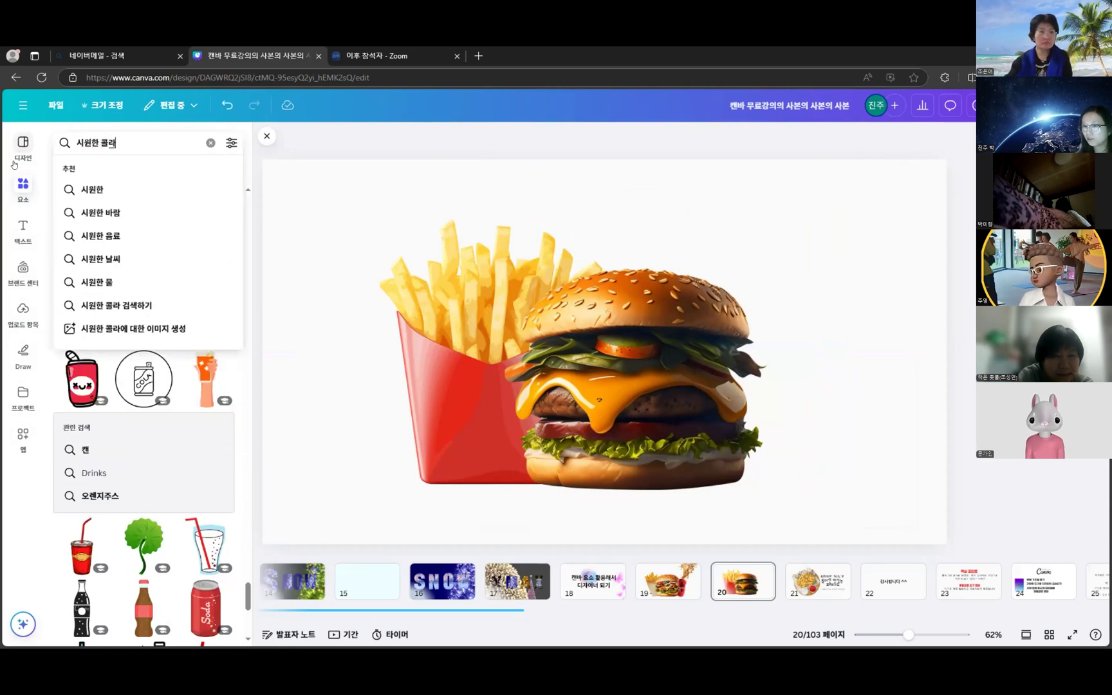
pyautogui.press('Return')
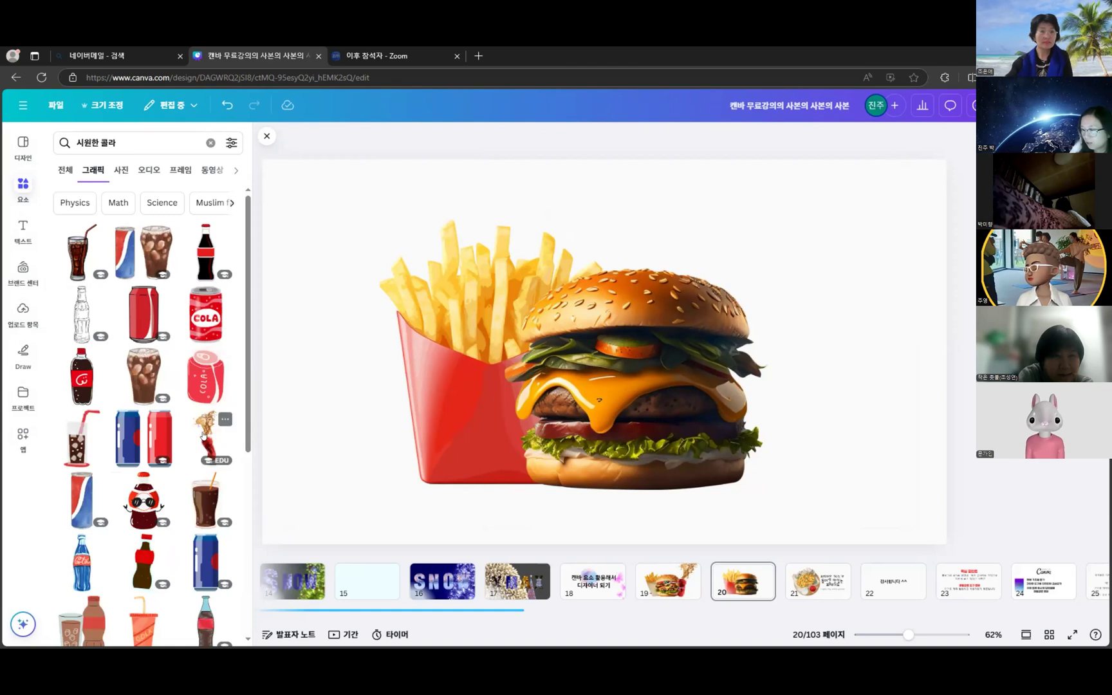
# - Add the cola splash graphic beside the burger and enlarge it
pyautogui.click(203, 436)
pyautogui.moveTo(621, 404); pyautogui.dragTo(745, 407)
pyautogui.moveTo(798, 201); pyautogui.dragTo(851, 147)
pyautogui.moveTo(806, 250); pyautogui.dragTo(806, 307)
# - Shrink the burger and the fries slightly
pyautogui.click(633, 389)
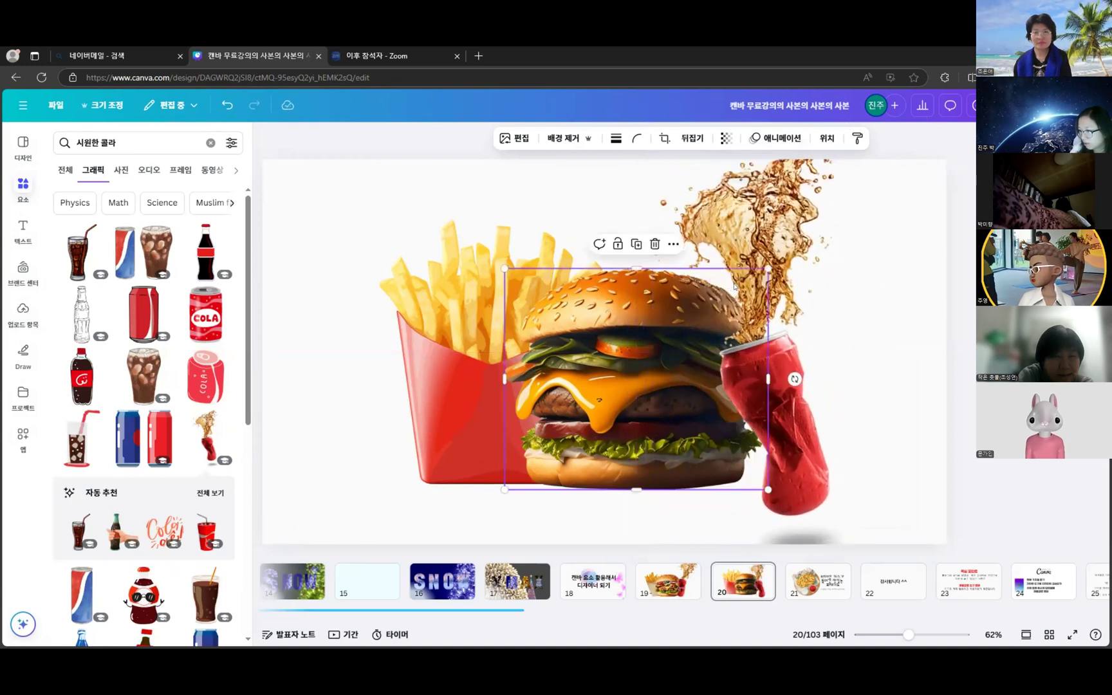
pyautogui.moveTo(769, 268); pyautogui.dragTo(733, 301)
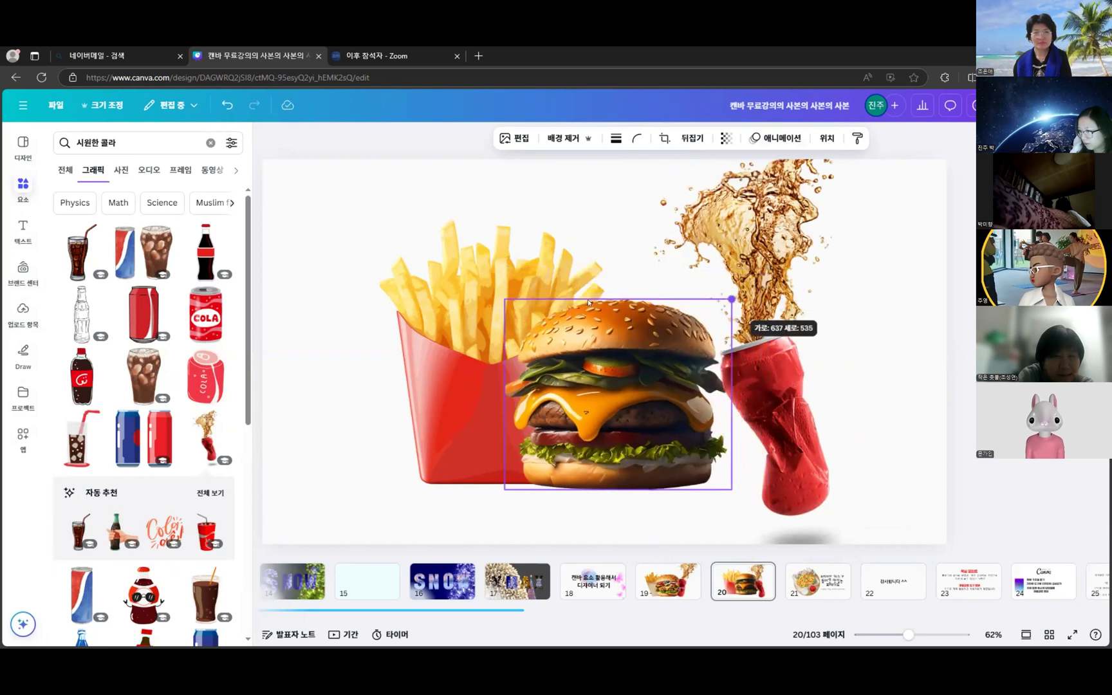
pyautogui.click(484, 296)
pyautogui.moveTo(593, 219); pyautogui.dragTo(583, 240)
# - Move the cola splash left and down, tilt it about 21°, and resize it
pyautogui.click(786, 402)
pyautogui.moveTo(786, 402); pyautogui.dragTo(745, 402)
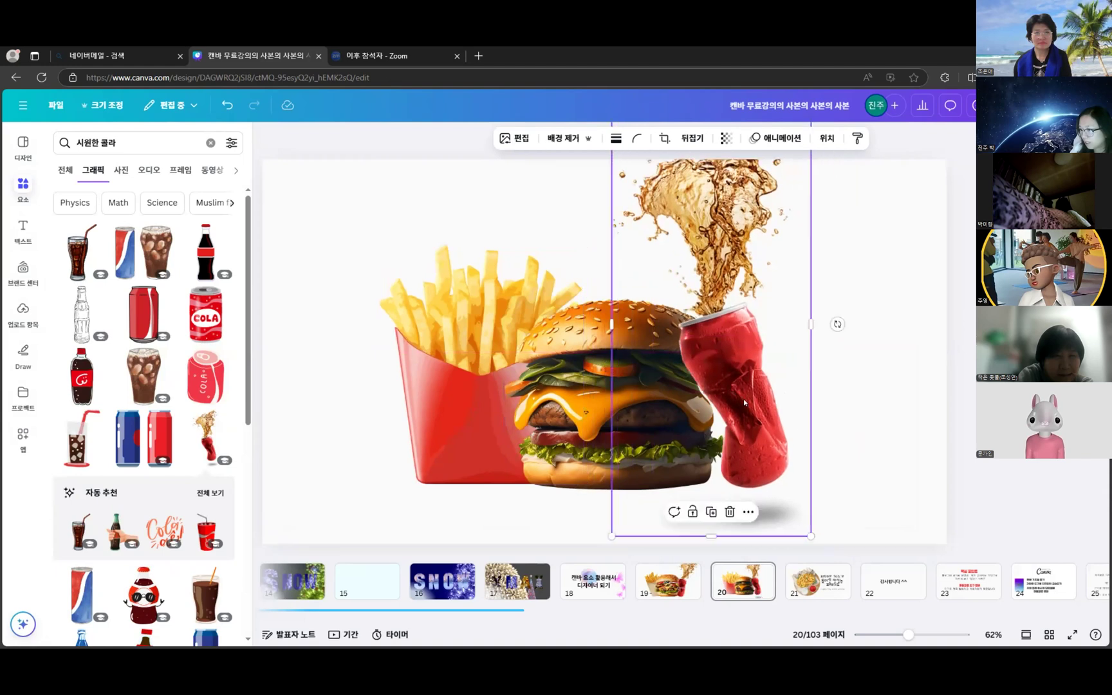
pyautogui.moveTo(748, 329); pyautogui.dragTo(735, 361)
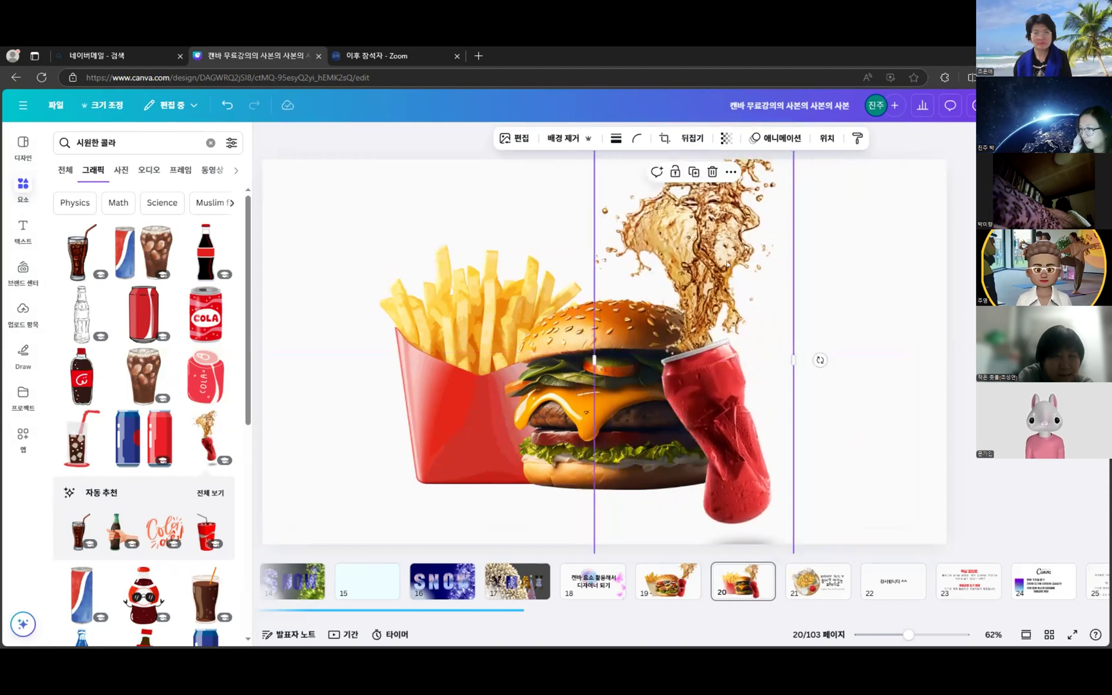
pyautogui.moveTo(820, 360); pyautogui.dragTo(809, 406)
pyautogui.moveTo(733, 395); pyautogui.dragTo(752, 371)
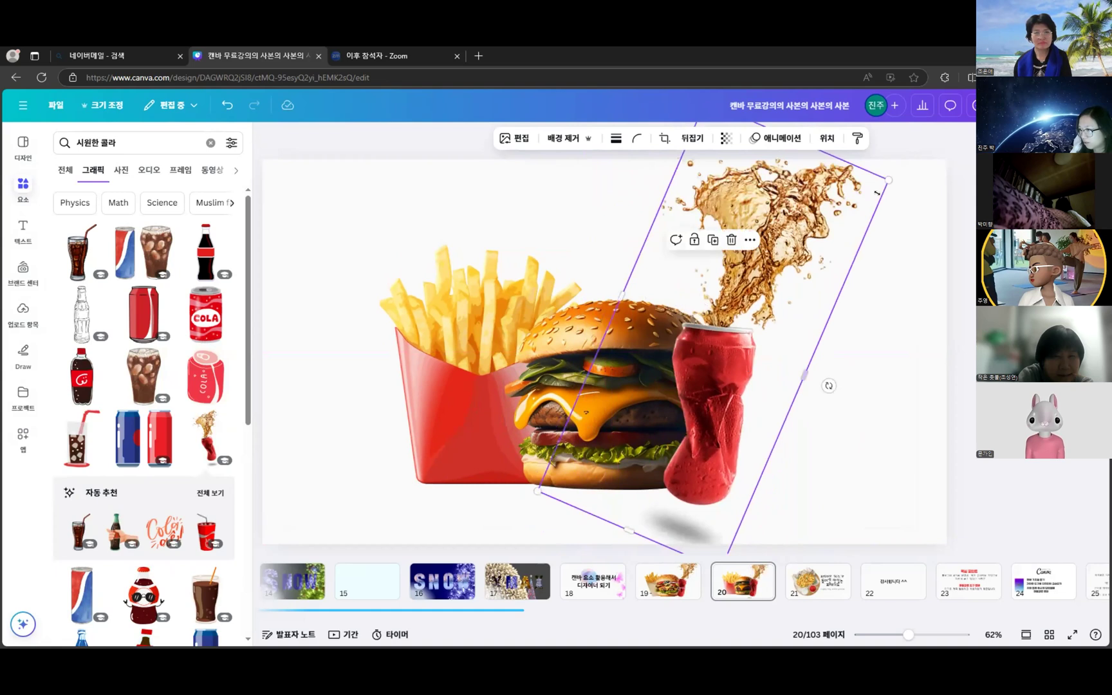
pyautogui.moveTo(886, 177)
pyautogui.mouseDown()
pyautogui.moveTo(855, 211)
pyautogui.moveTo(889, 178)
pyautogui.mouseUp()
pyautogui.moveTo(806, 370); pyautogui.dragTo(774, 374)
# - Shrink the fries, align them with the burger's bottom, tilt them about 6°, then go to slide 21
pyautogui.click(559, 247)
pyautogui.moveTo(575, 239); pyautogui.dragTo(550, 270)
pyautogui.moveTo(483, 342); pyautogui.dragTo(501, 348)
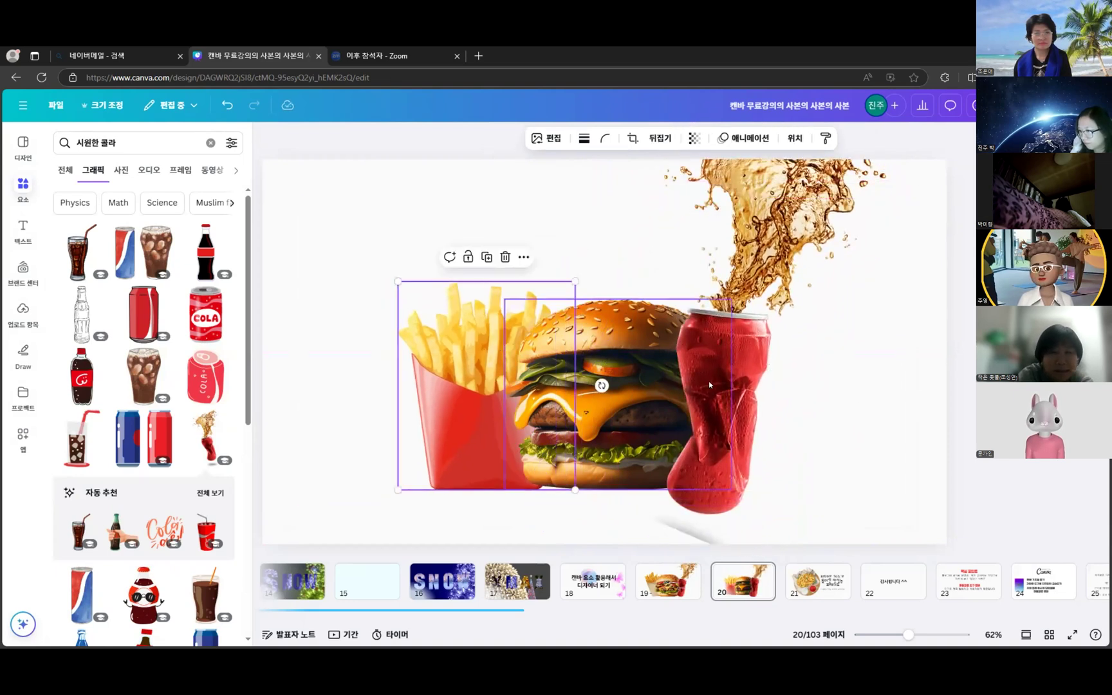
pyautogui.click(920, 413)
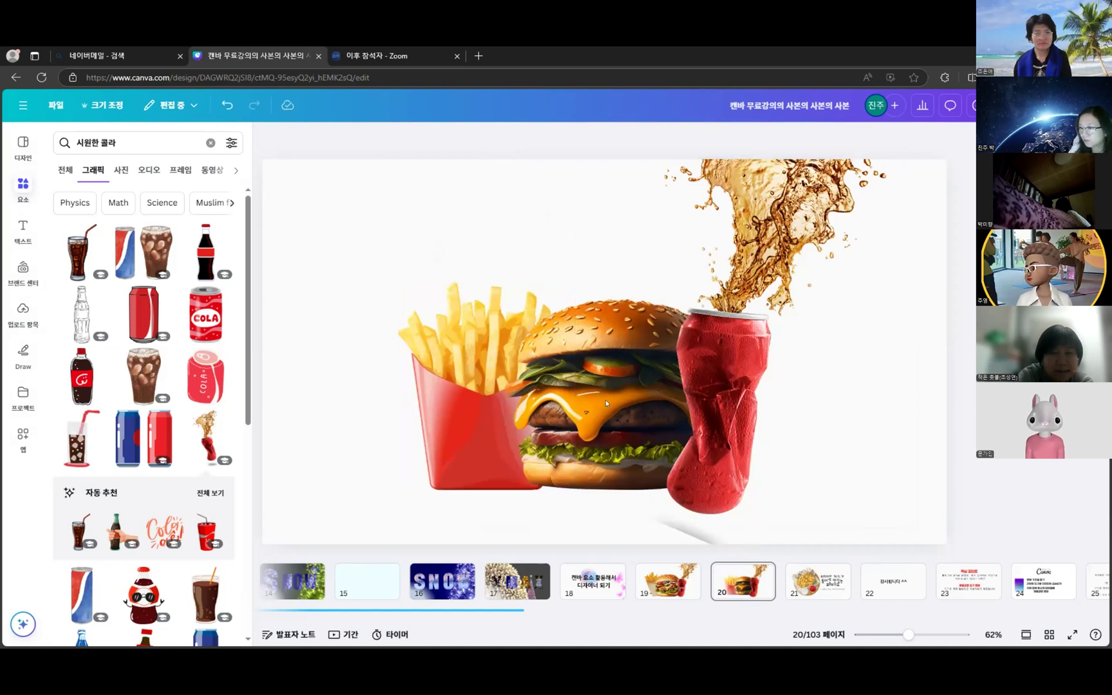
pyautogui.click(456, 387)
pyautogui.moveTo(601, 386); pyautogui.dragTo(601, 373)
pyautogui.moveTo(449, 388)
pyautogui.mouseDown()
pyautogui.moveTo(461, 395)
pyautogui.moveTo(454, 404)
pyautogui.mouseUp()
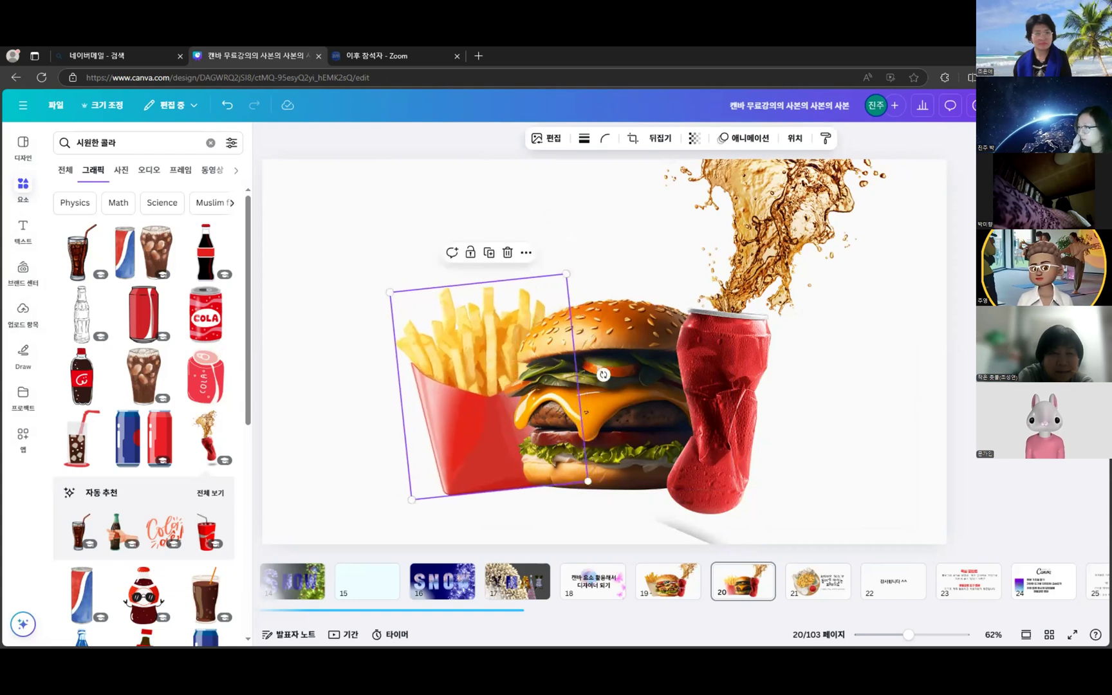
pyautogui.click(1062, 479)
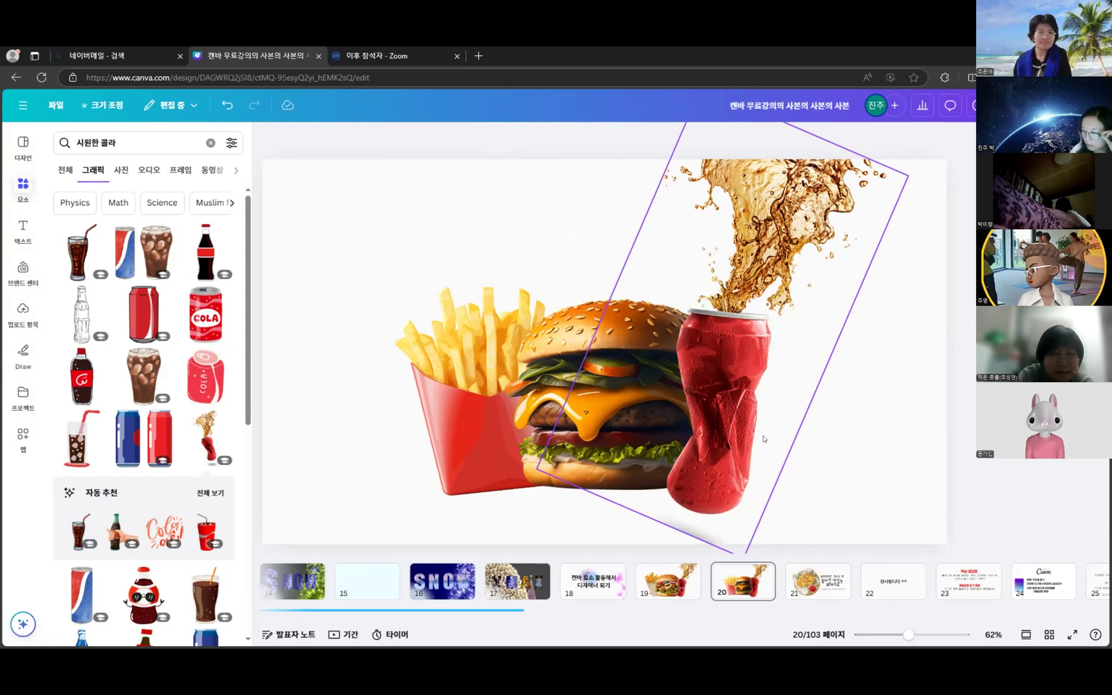
pyautogui.click(814, 583)
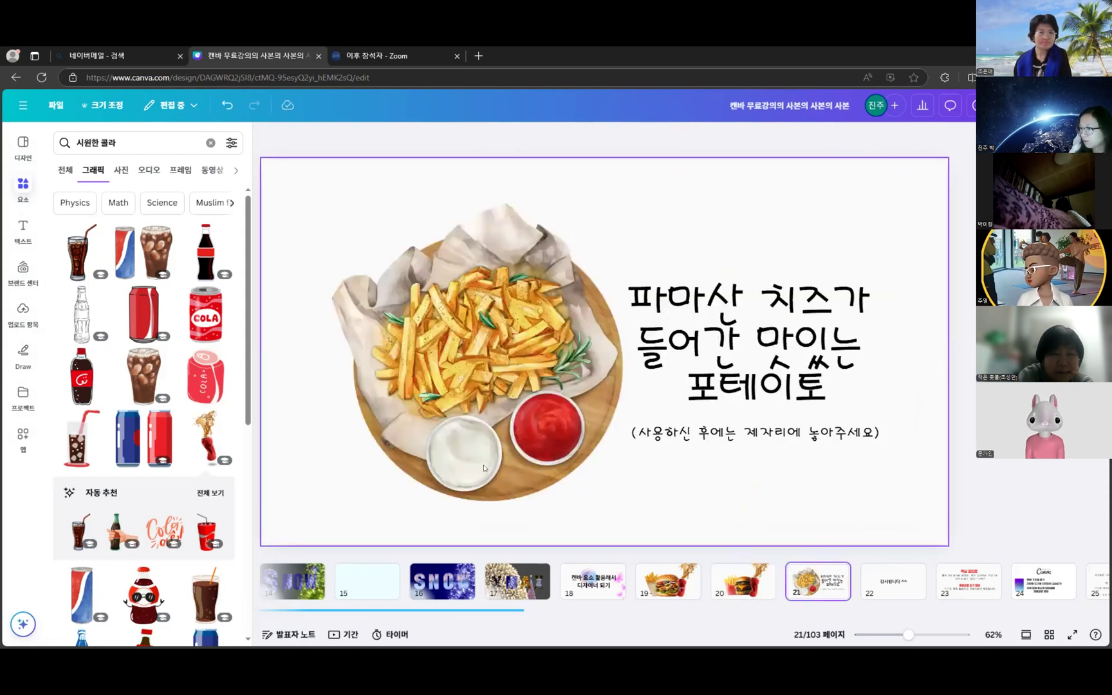
# - Add a blank page after slide 21 and search Graphics for 감자튀김
pyautogui.click(863, 572)
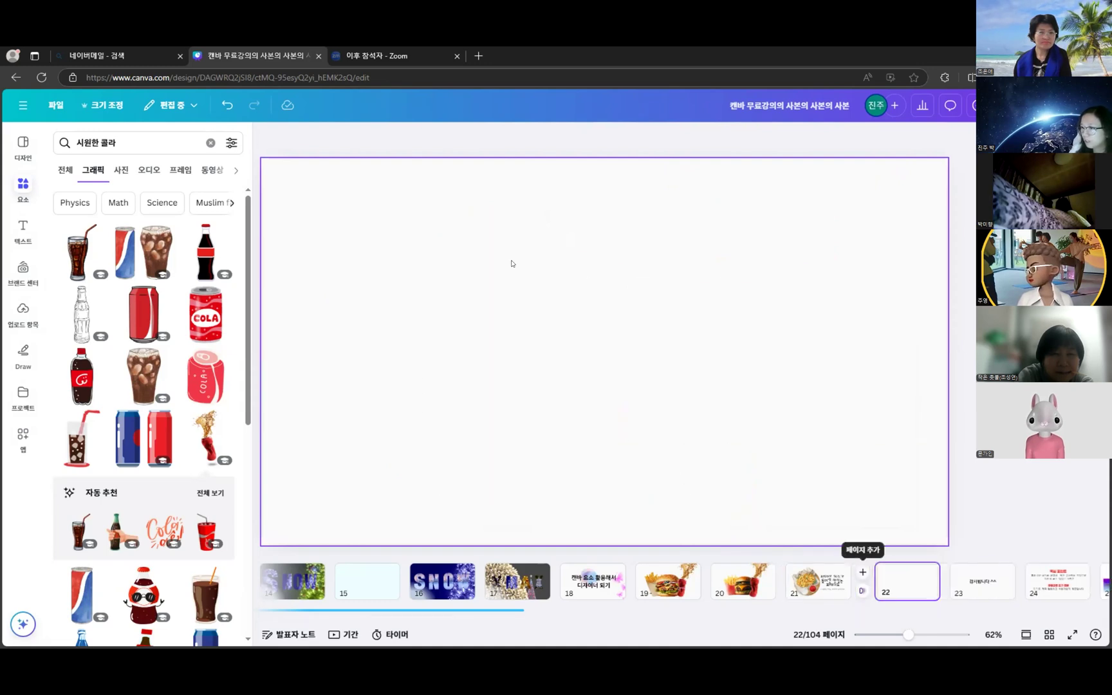
pyautogui.click(803, 577)
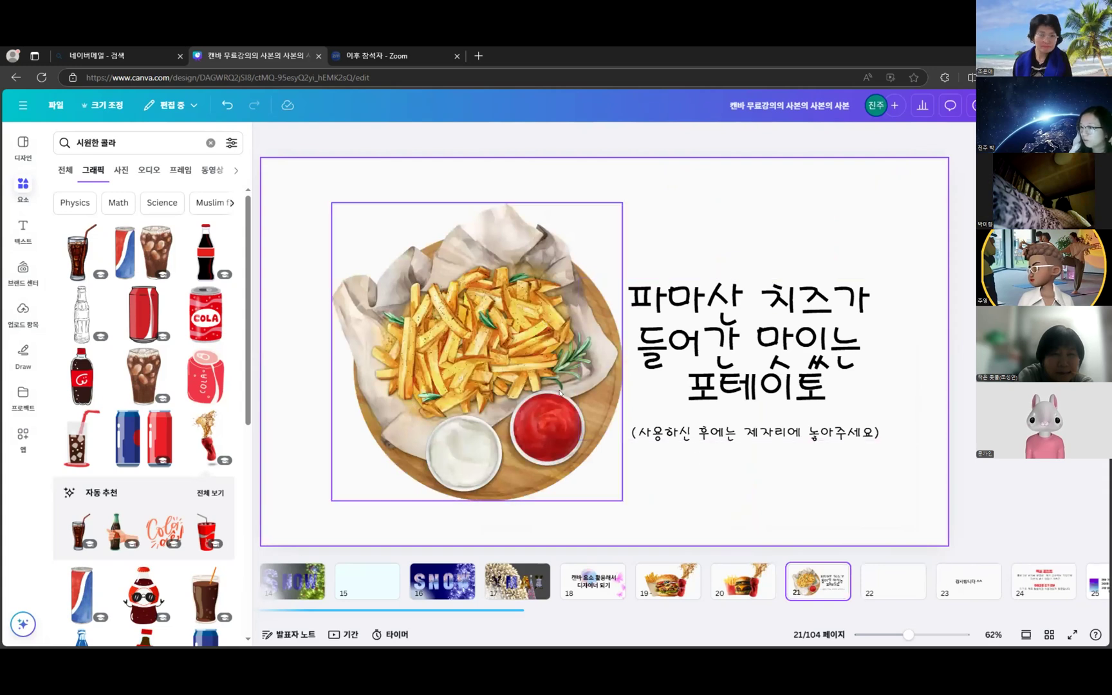
pyautogui.click(210, 141)
pyautogui.write('감자튀김')
pyautogui.press('Return')
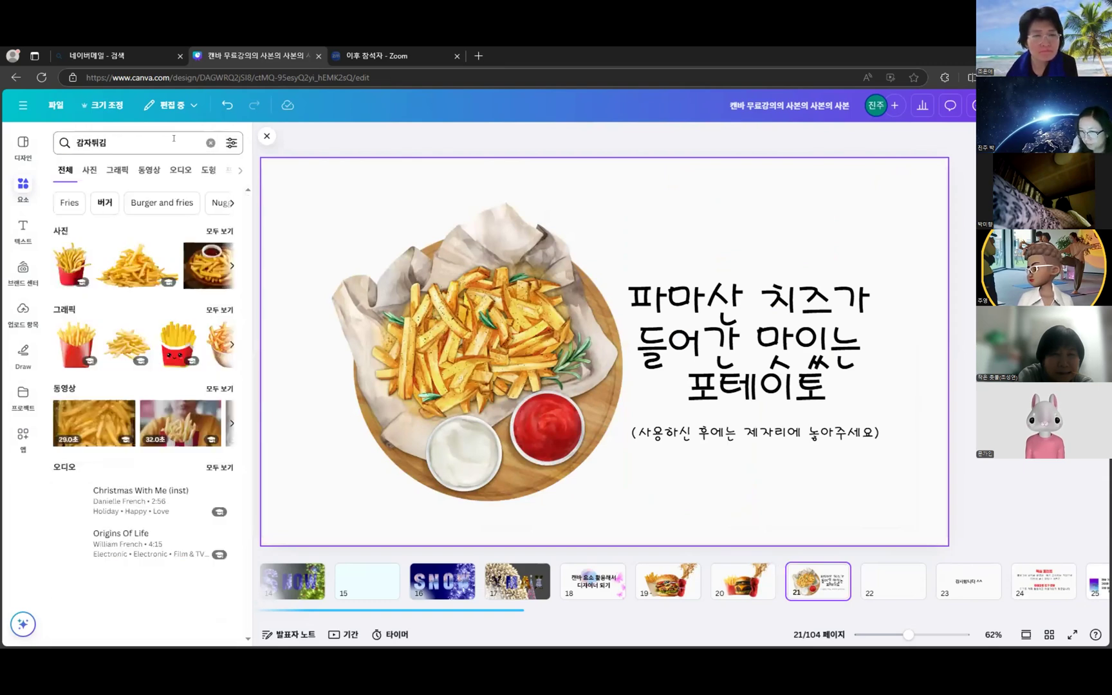
pyautogui.click(124, 171)
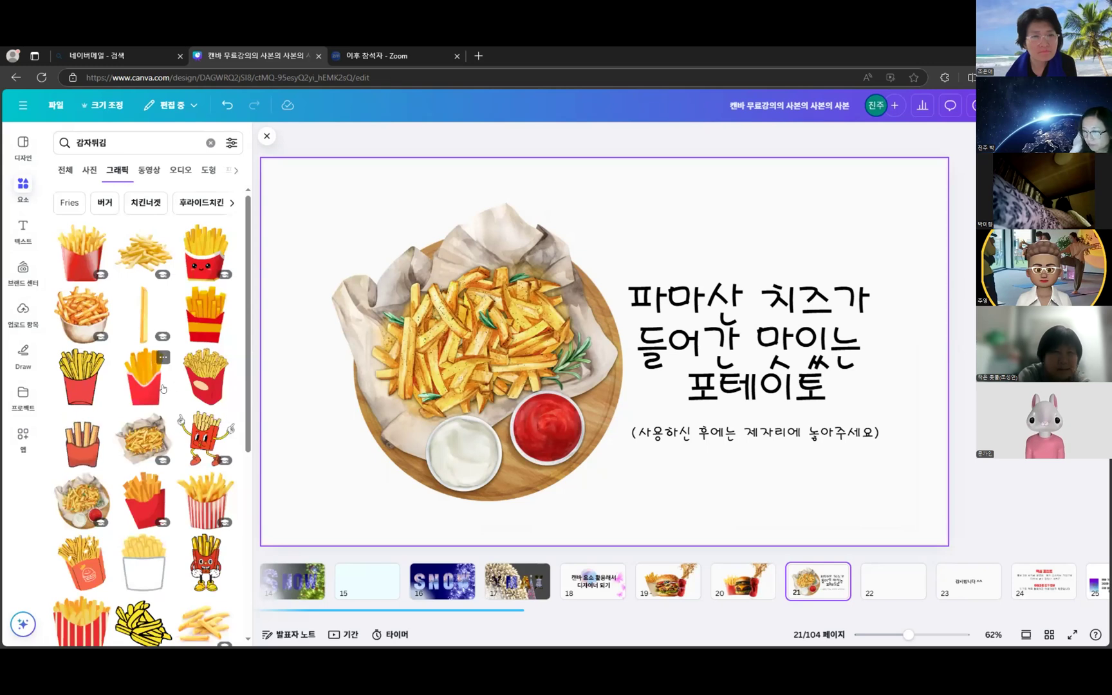
# - On page 22, try the fries-tray graphic, then remove it
pyautogui.click(894, 583)
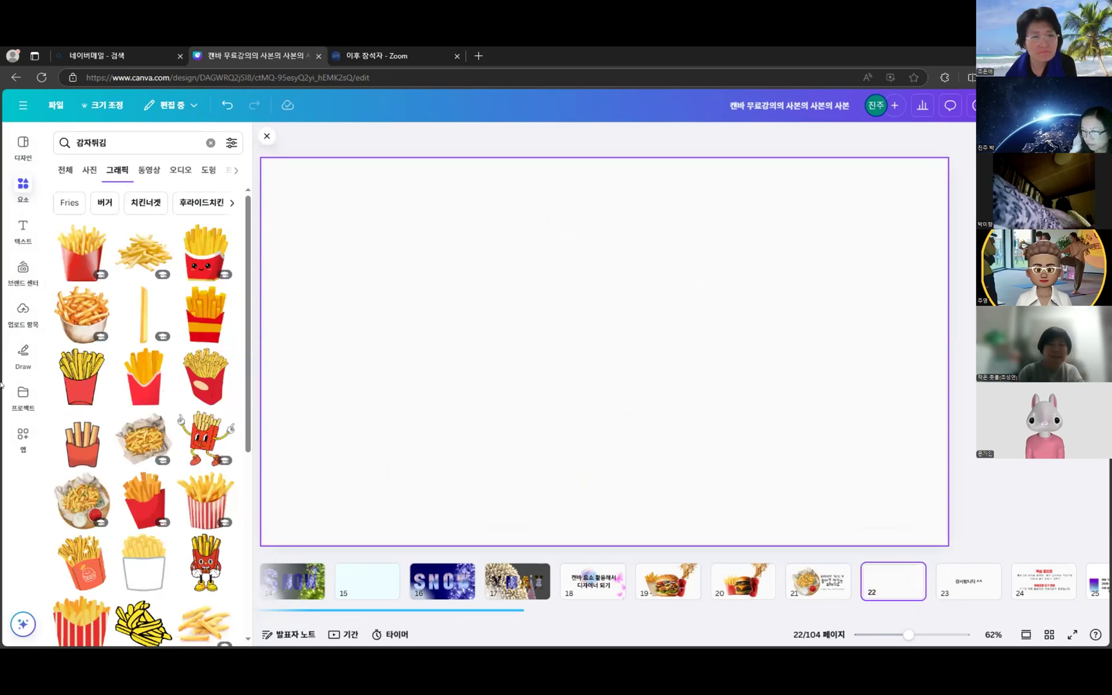
pyautogui.scroll(-3, 90, 334)
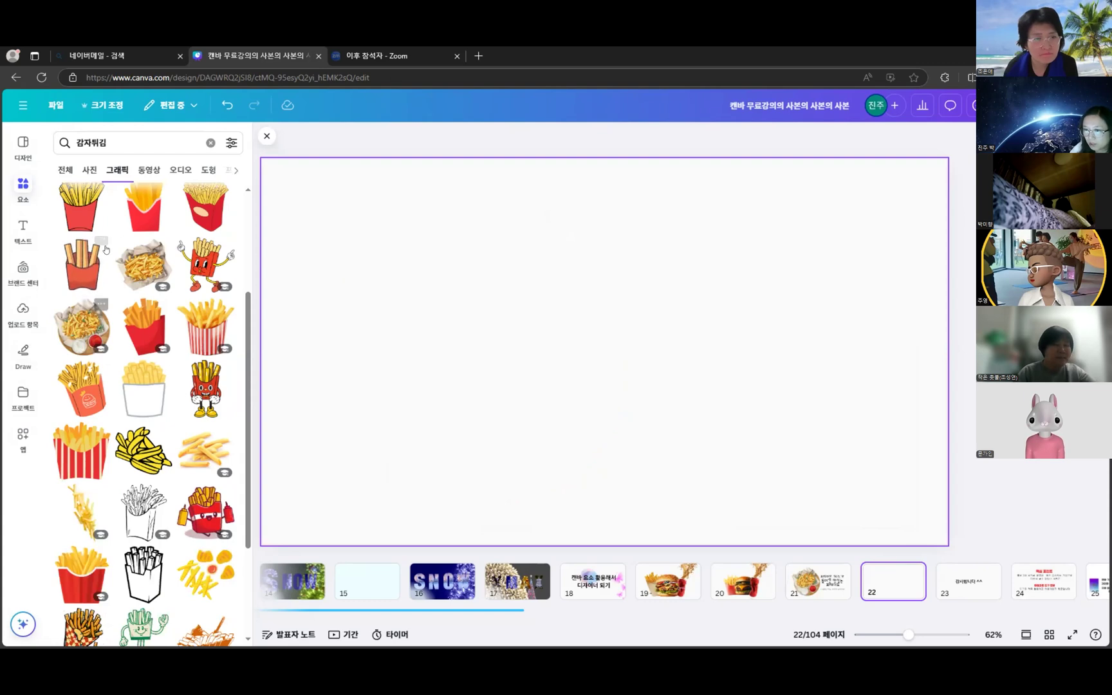
pyautogui.scroll(-5, 175, 543)
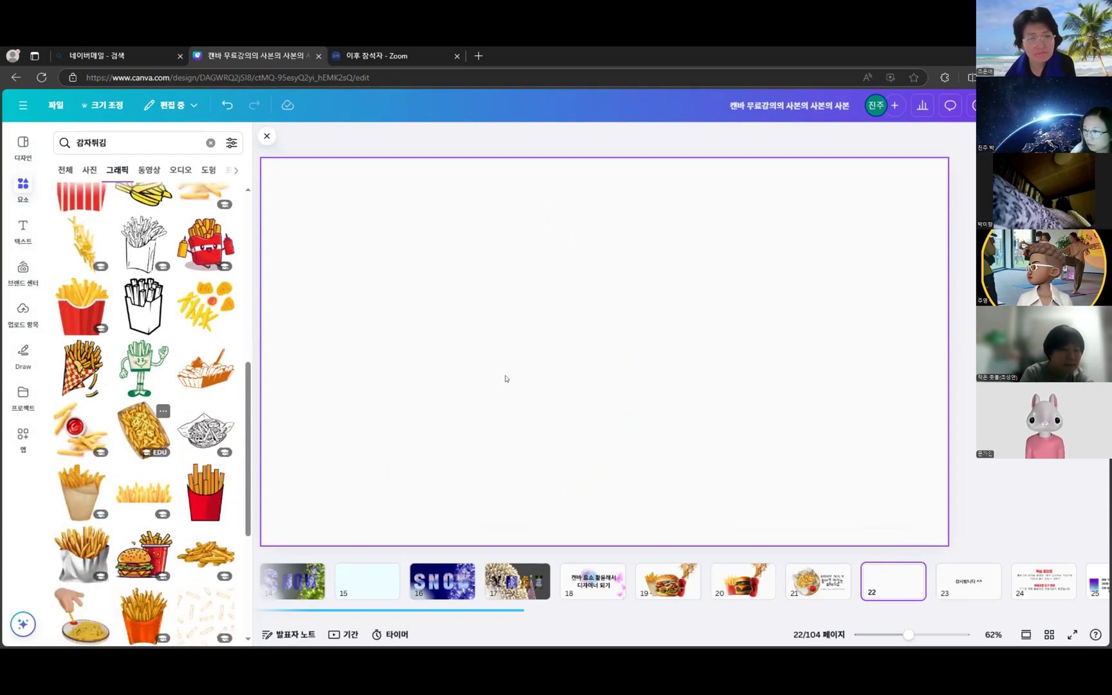
pyautogui.moveTo(506, 379); pyautogui.dragTo(770, 350)
pyautogui.click(602, 182)
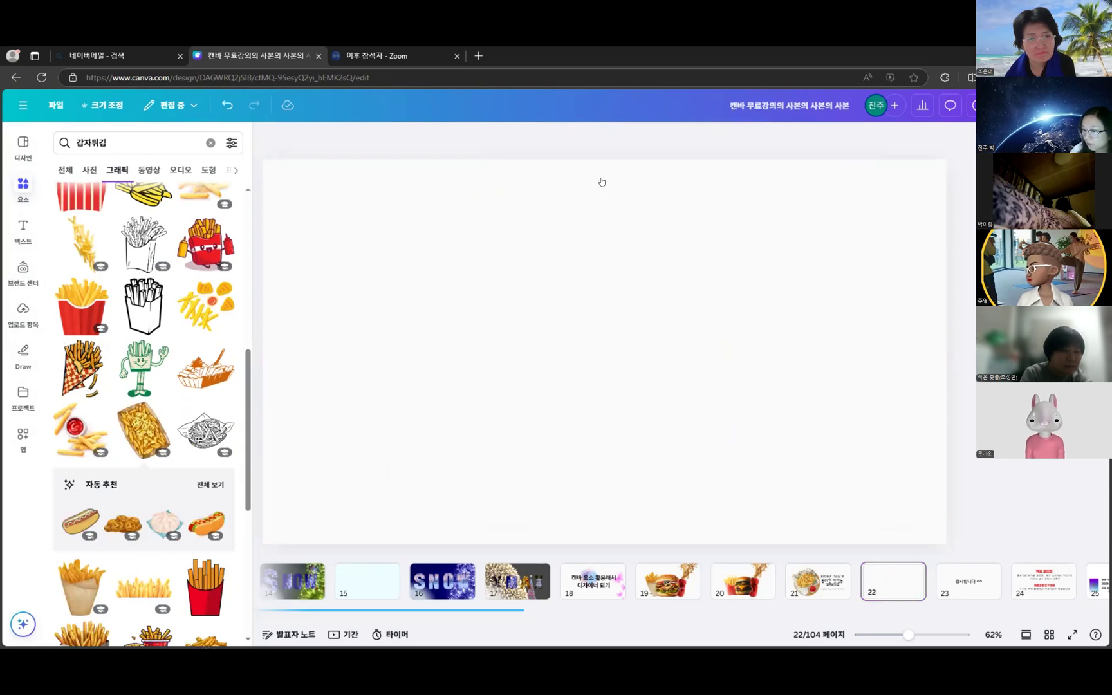
pyautogui.scroll(-4, 167, 466)
pyautogui.scroll(8, 167, 451)
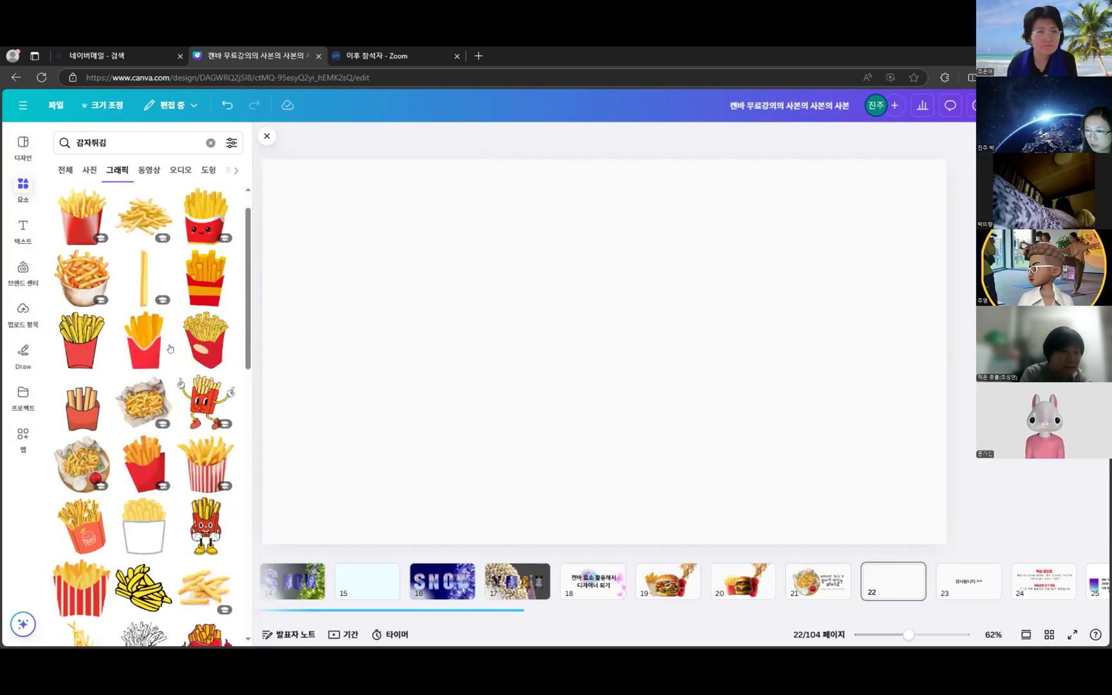
# - Add the fries-on-board graphic with two dips, enlarge it slightly, and place it left of centre
pyautogui.click(82, 466)
pyautogui.moveTo(664, 330); pyautogui.dragTo(574, 334)
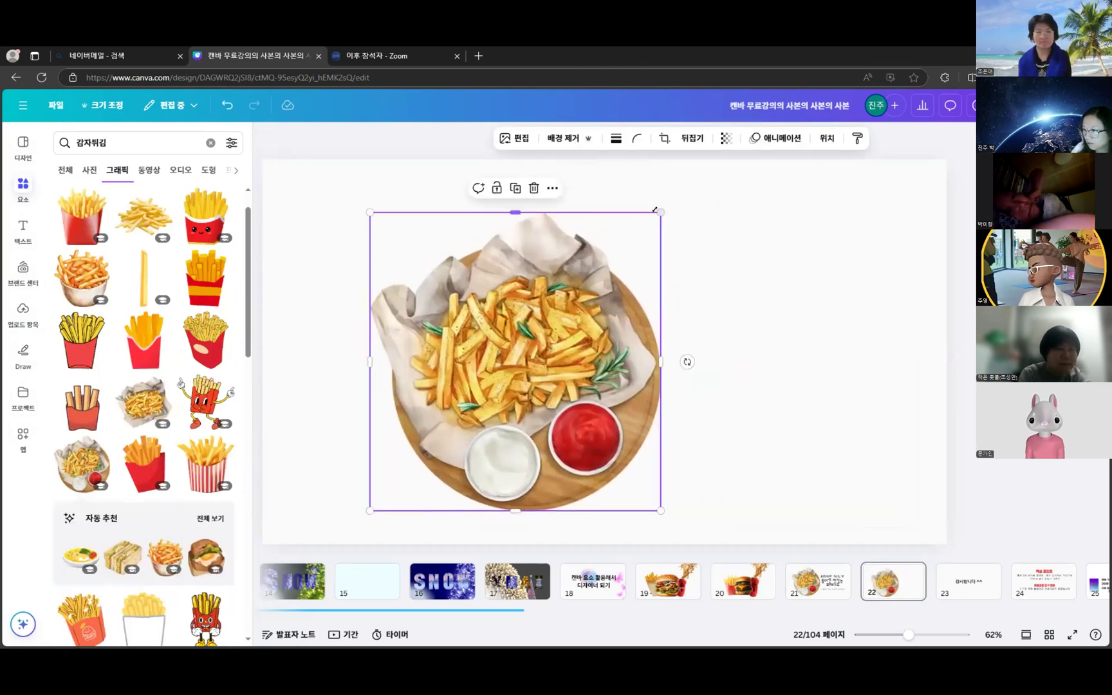
pyautogui.moveTo(661, 211); pyautogui.dragTo(666, 205)
pyautogui.moveTo(585, 365); pyautogui.dragTo(579, 350)
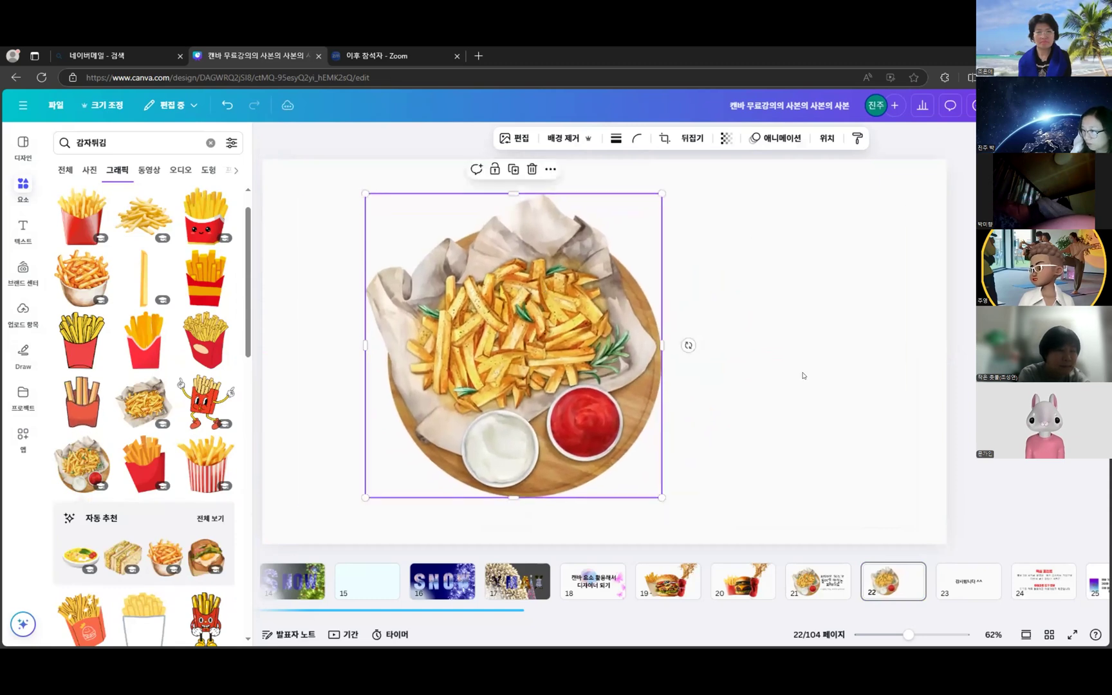
pyautogui.click(804, 376)
pyautogui.click(805, 573)
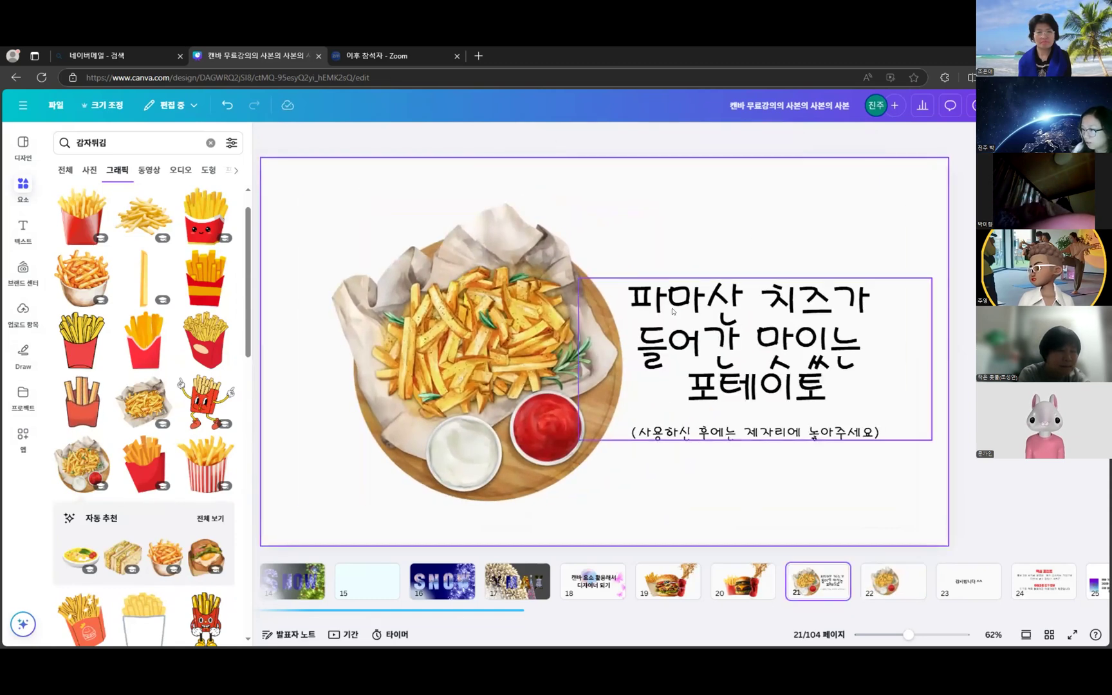
pyautogui.click(904, 589)
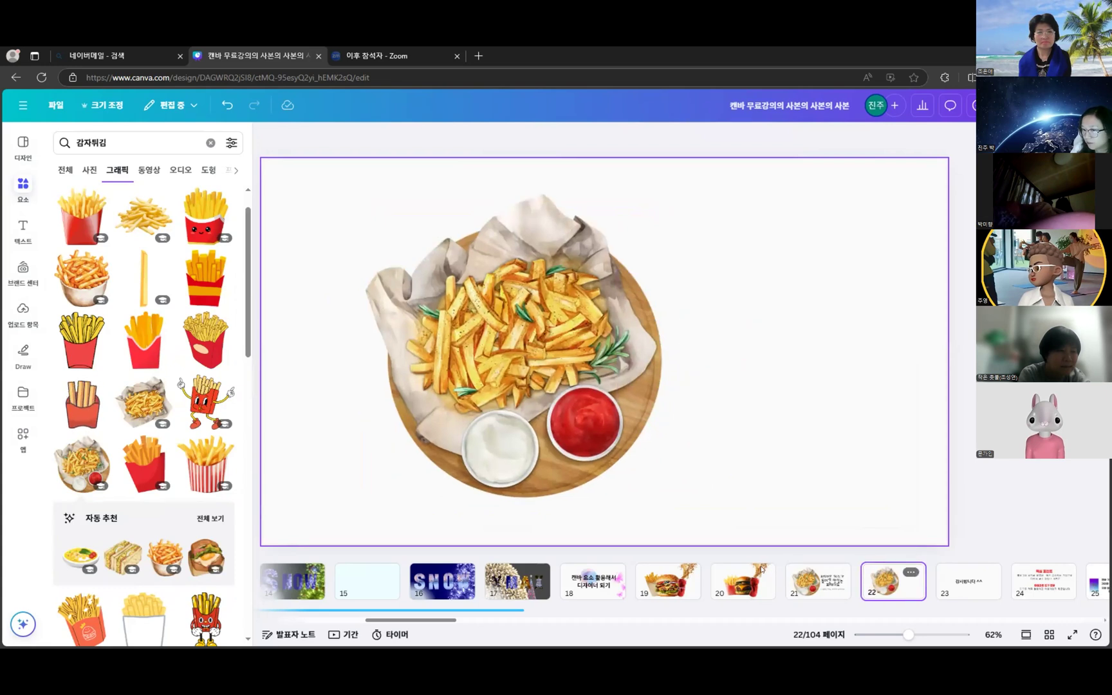
pyautogui.click(23, 226)
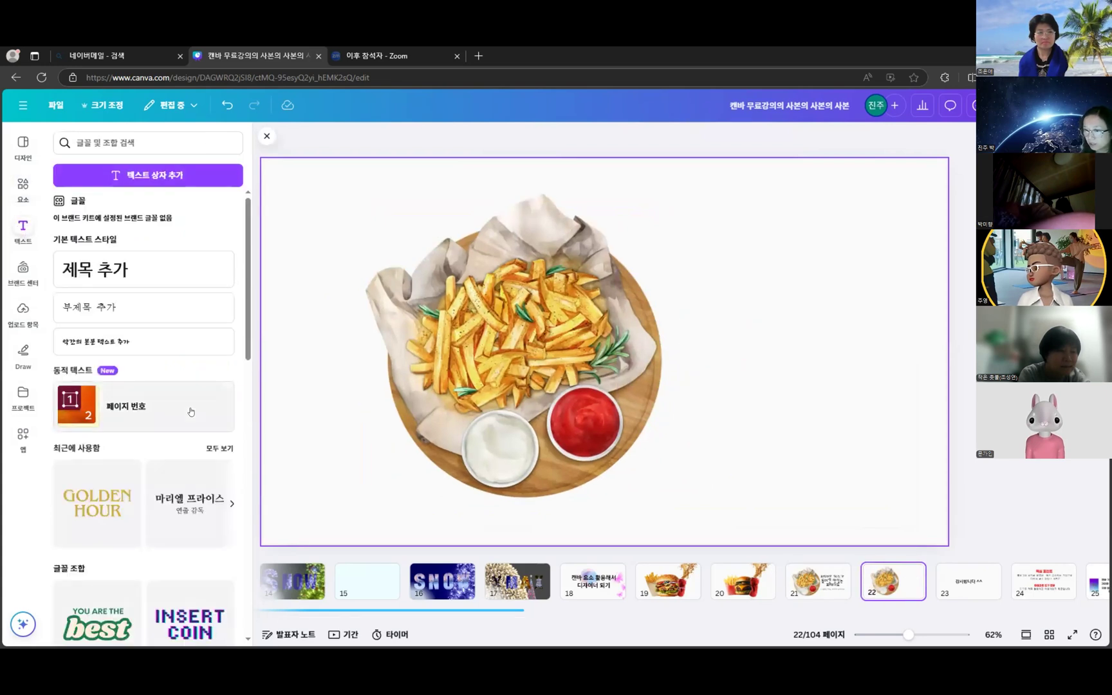
pyautogui.scroll(-5, 190, 412)
pyautogui.scroll(-5, 190, 412)
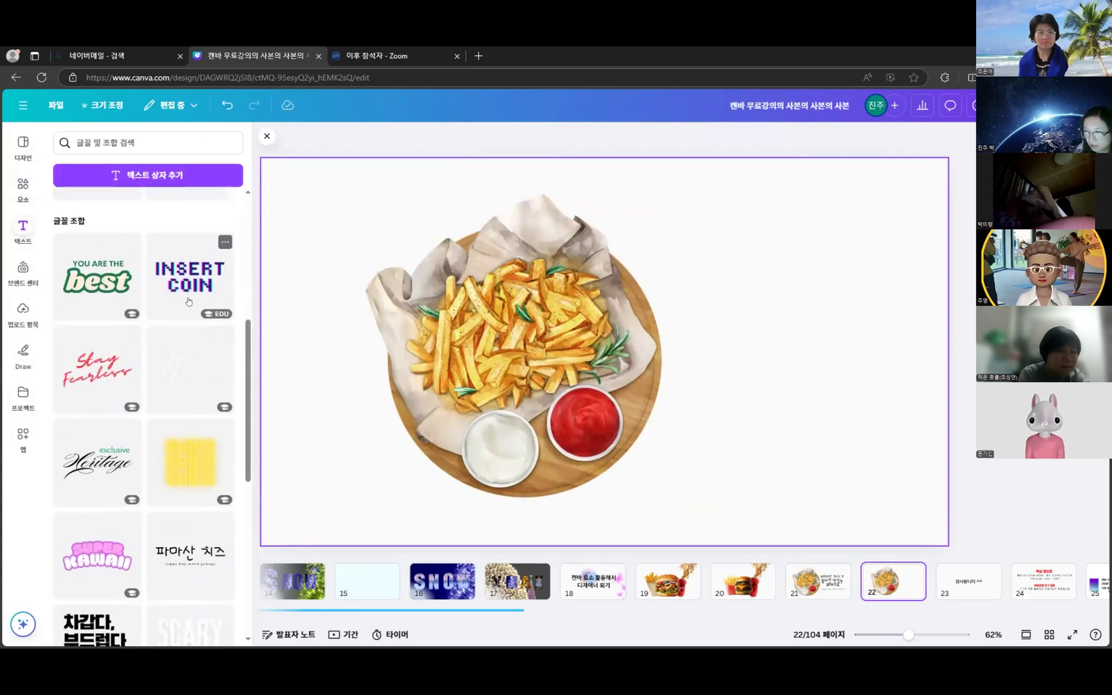
pyautogui.scroll(-5, 192, 320)
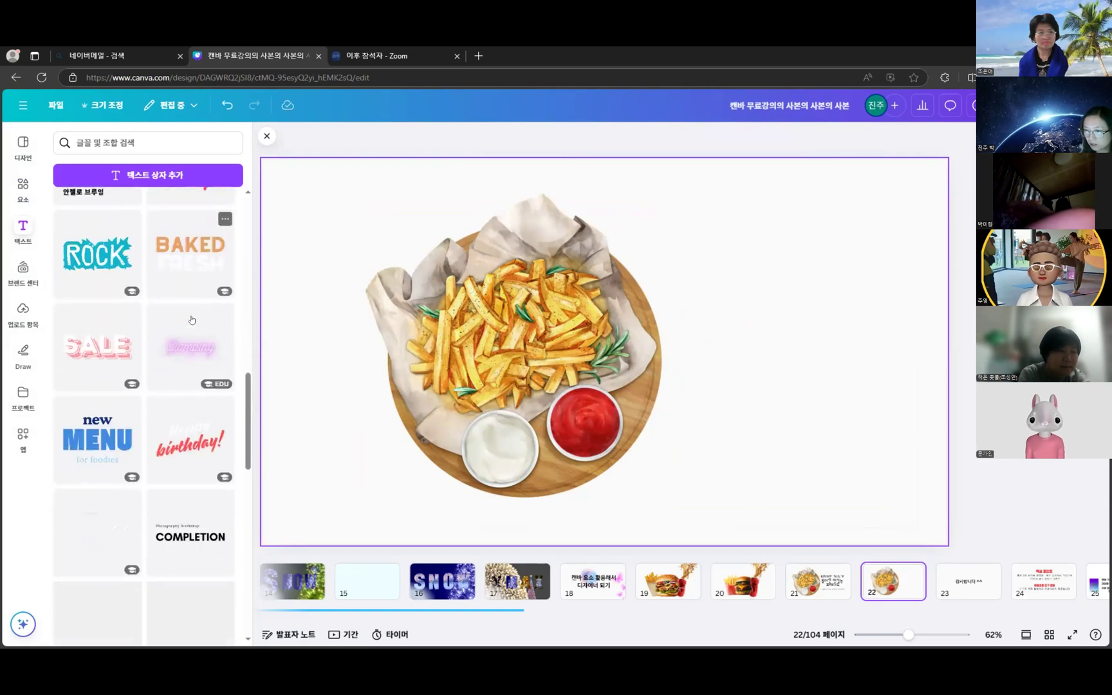
pyautogui.scroll(-5, 191, 320)
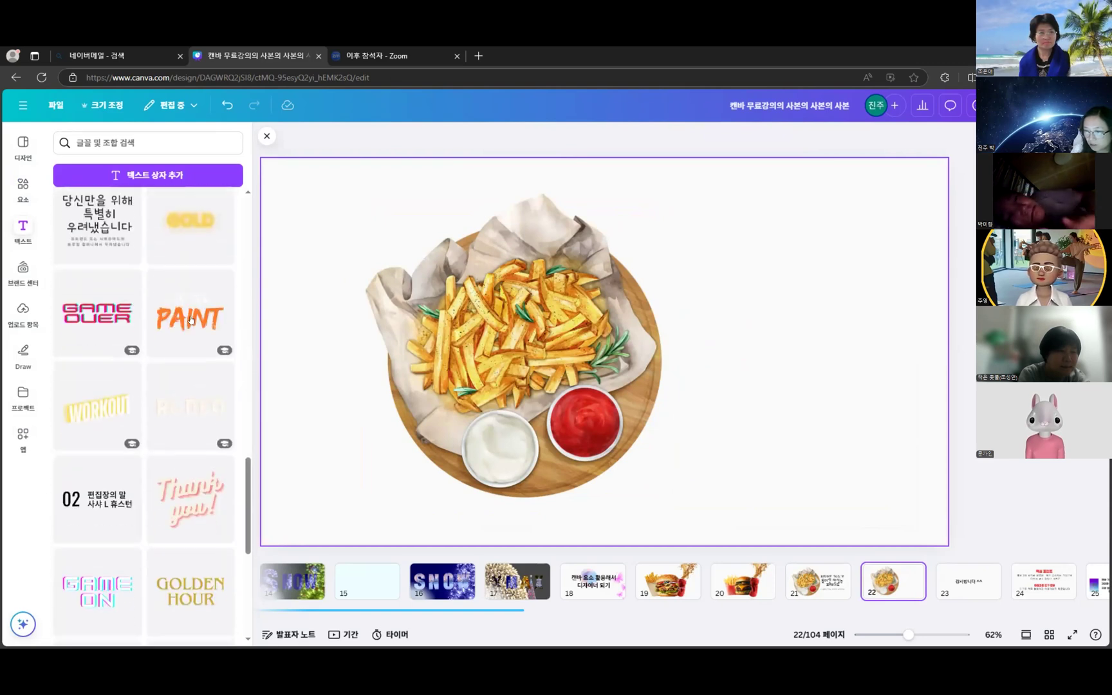
pyautogui.scroll(-5, 191, 320)
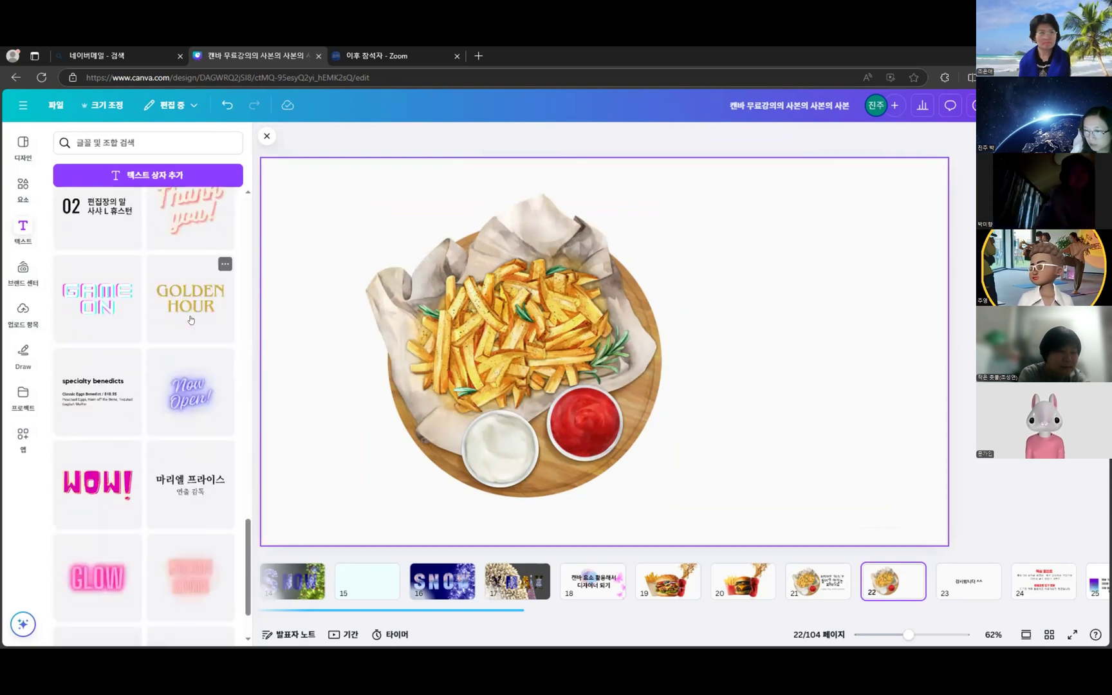
pyautogui.scroll(-5, 146, 481)
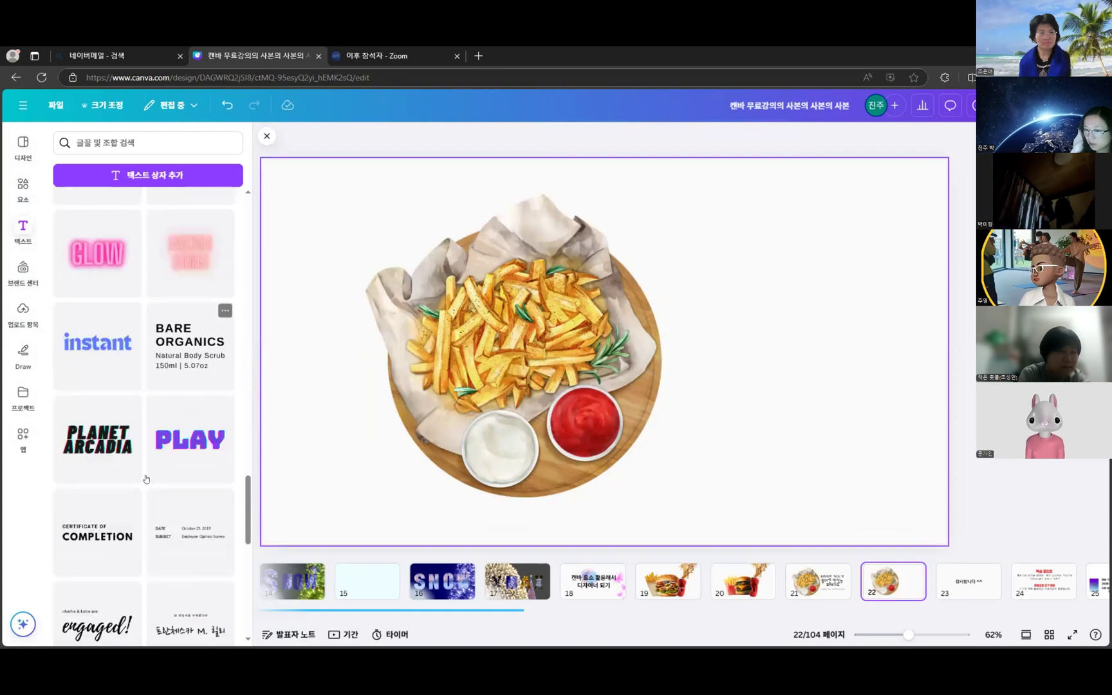
pyautogui.scroll(-5, 146, 481)
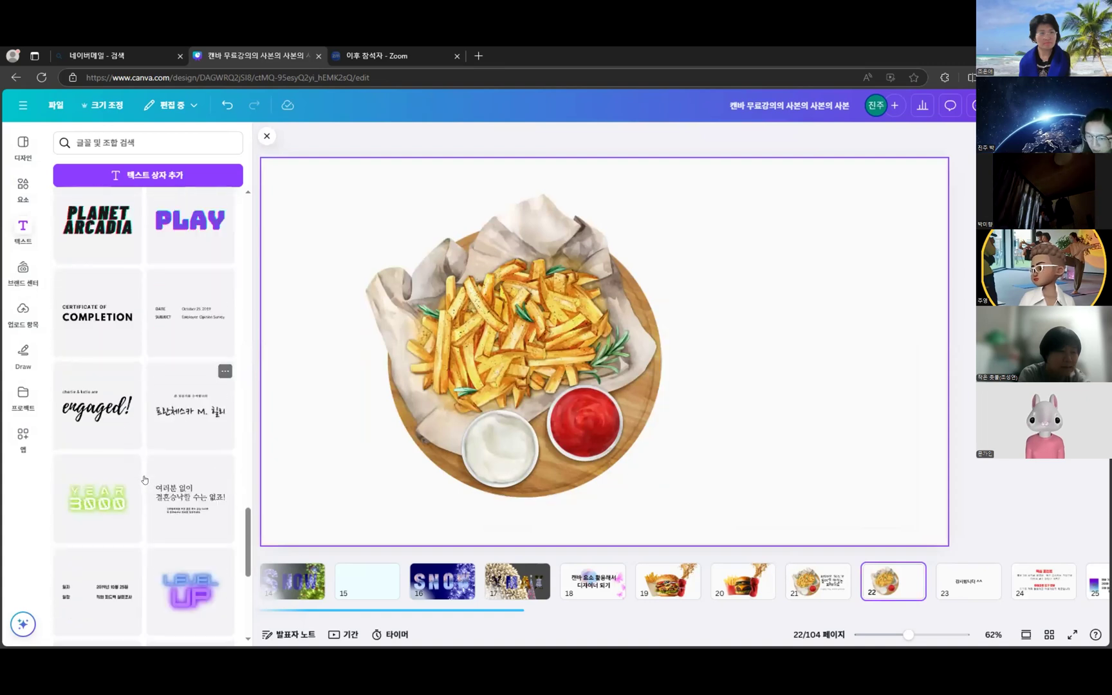
pyautogui.scroll(-2, 145, 478)
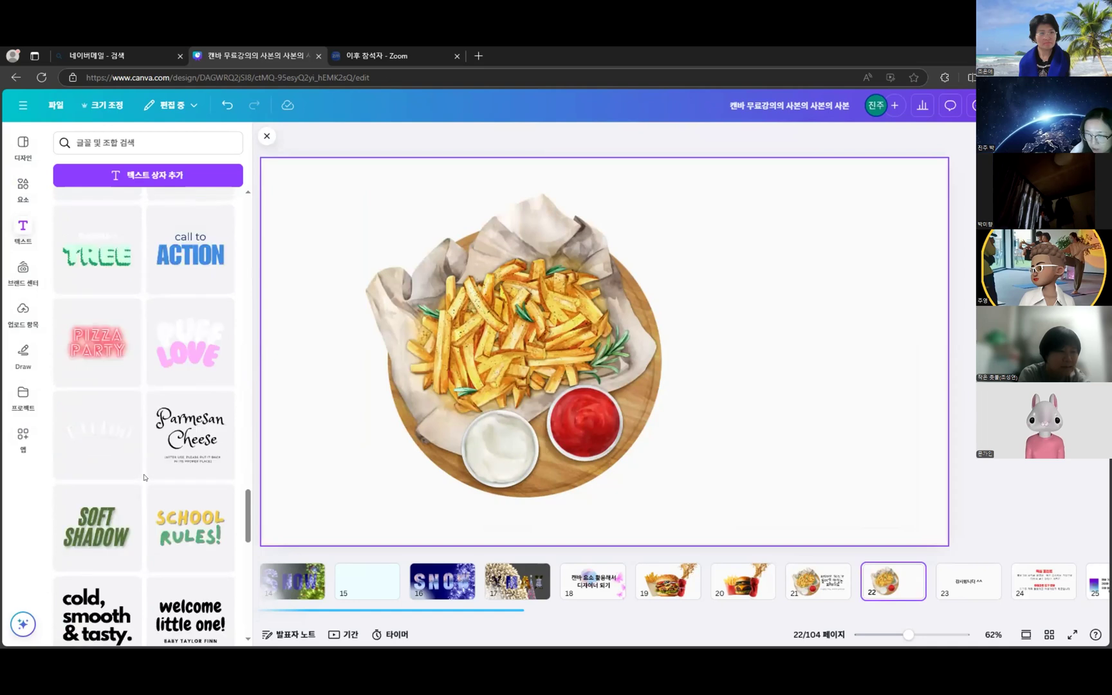
pyautogui.scroll(-5, 144, 479)
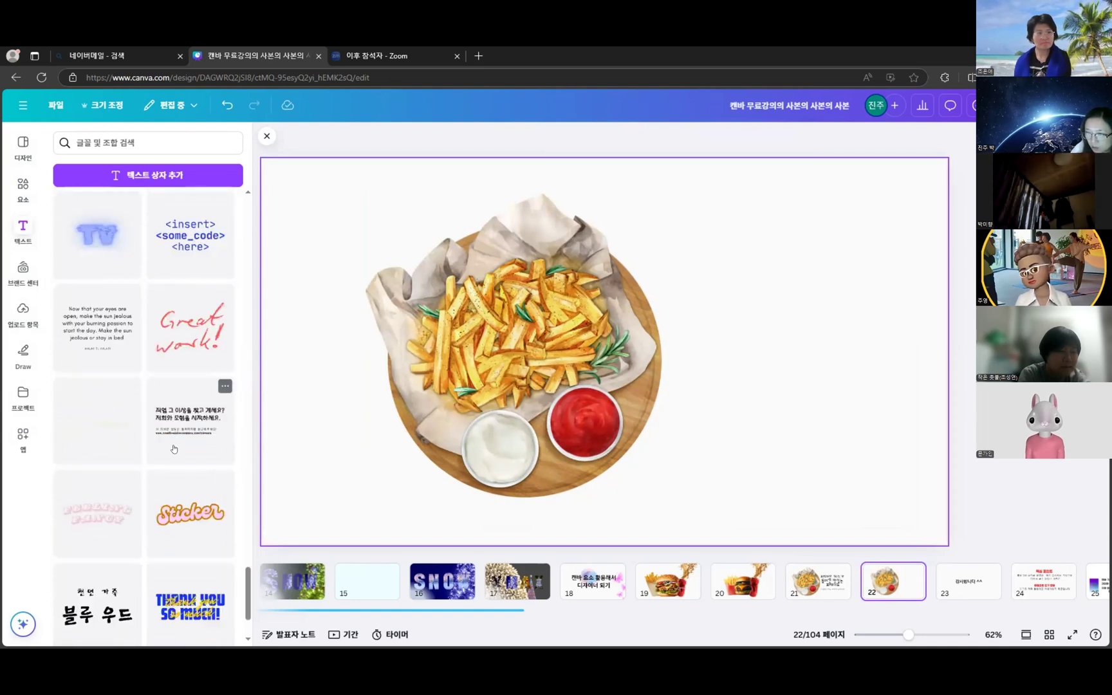
pyautogui.scroll(-2, 174, 448)
pyautogui.scroll(-2, 193, 480)
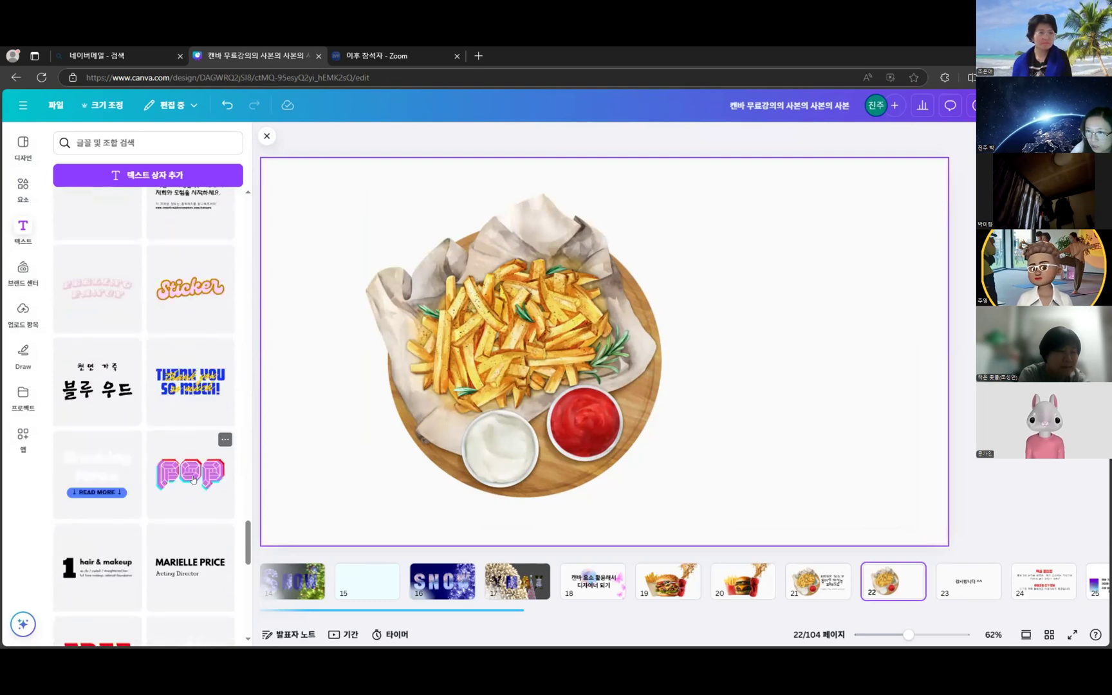
pyautogui.scroll(-3, 193, 480)
pyautogui.scroll(-4, 183, 480)
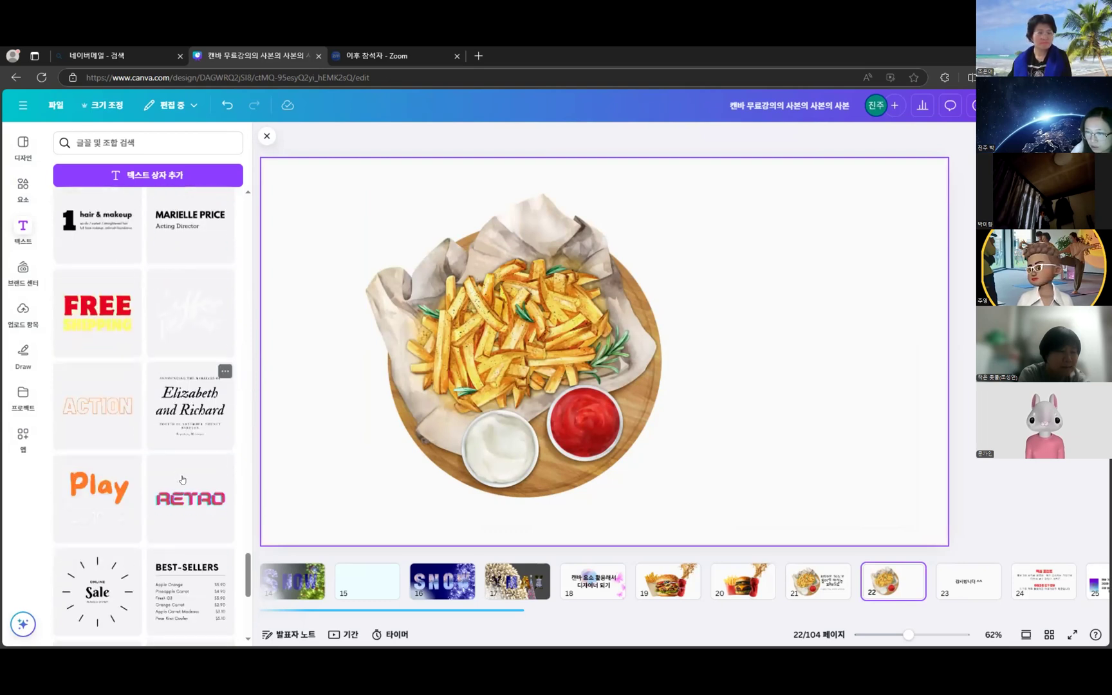
pyautogui.scroll(-10, 181, 476)
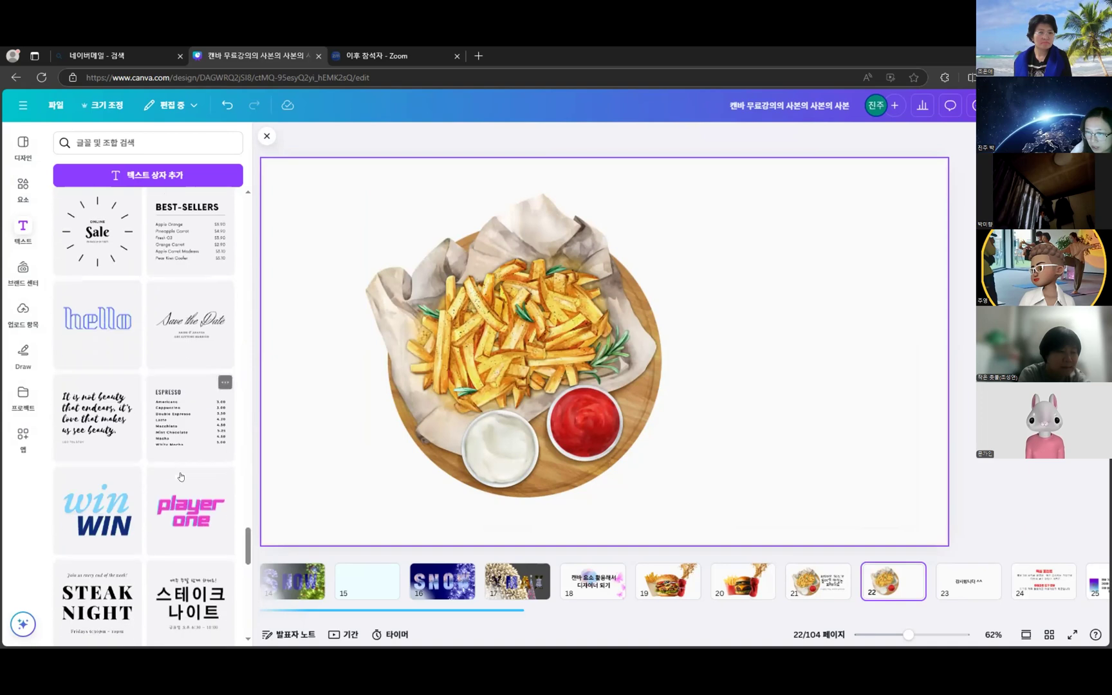
pyautogui.scroll(-8, 182, 478)
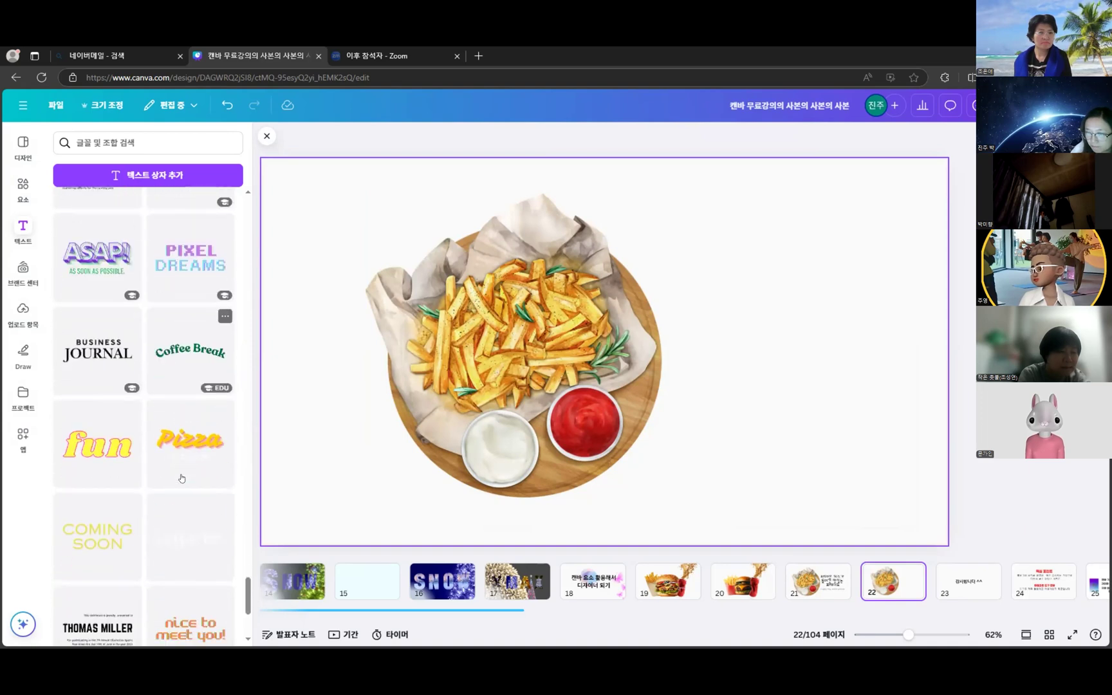
pyautogui.scroll(-8, 181, 477)
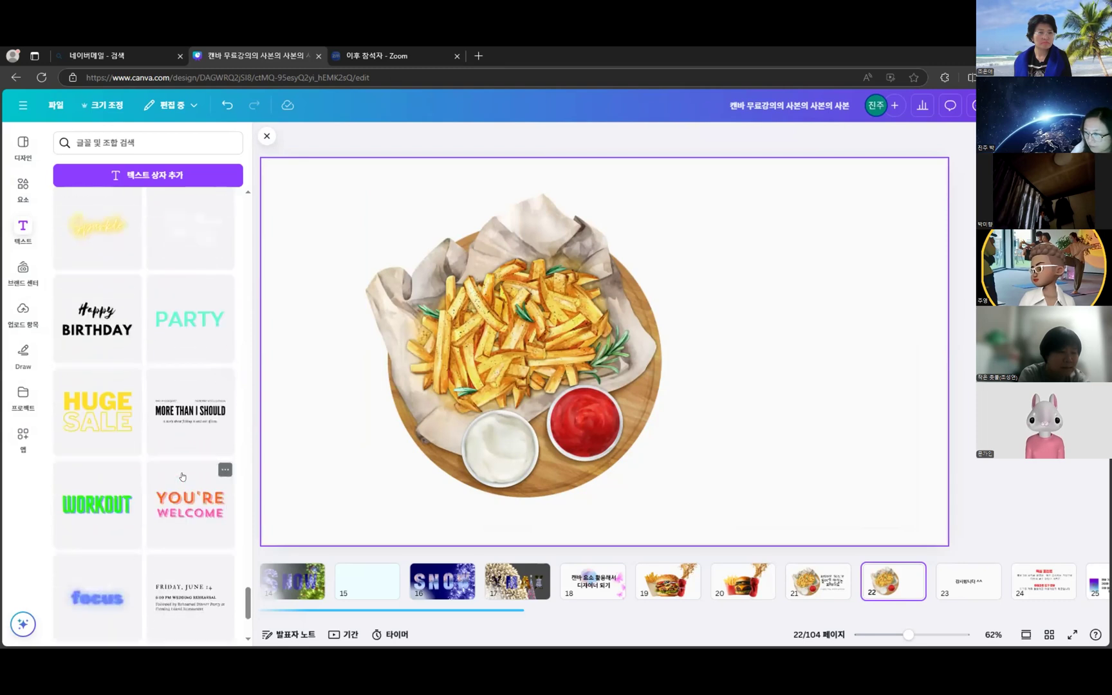
pyautogui.scroll(-3, 182, 476)
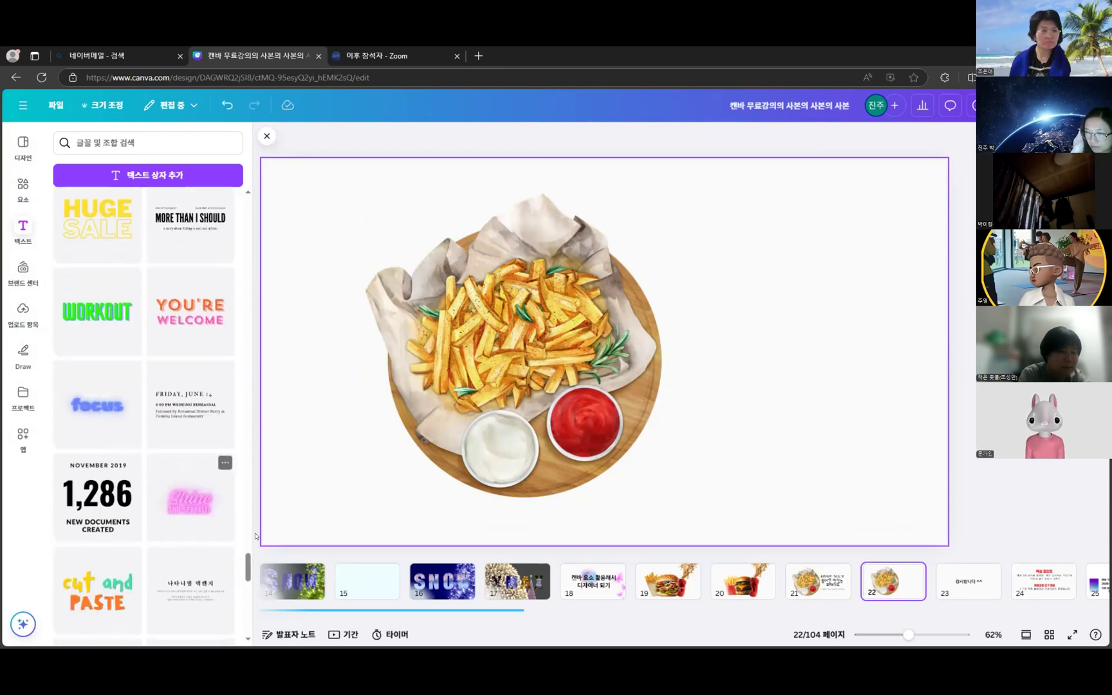
pyautogui.moveTo(246, 569); pyautogui.dragTo(247, 213)
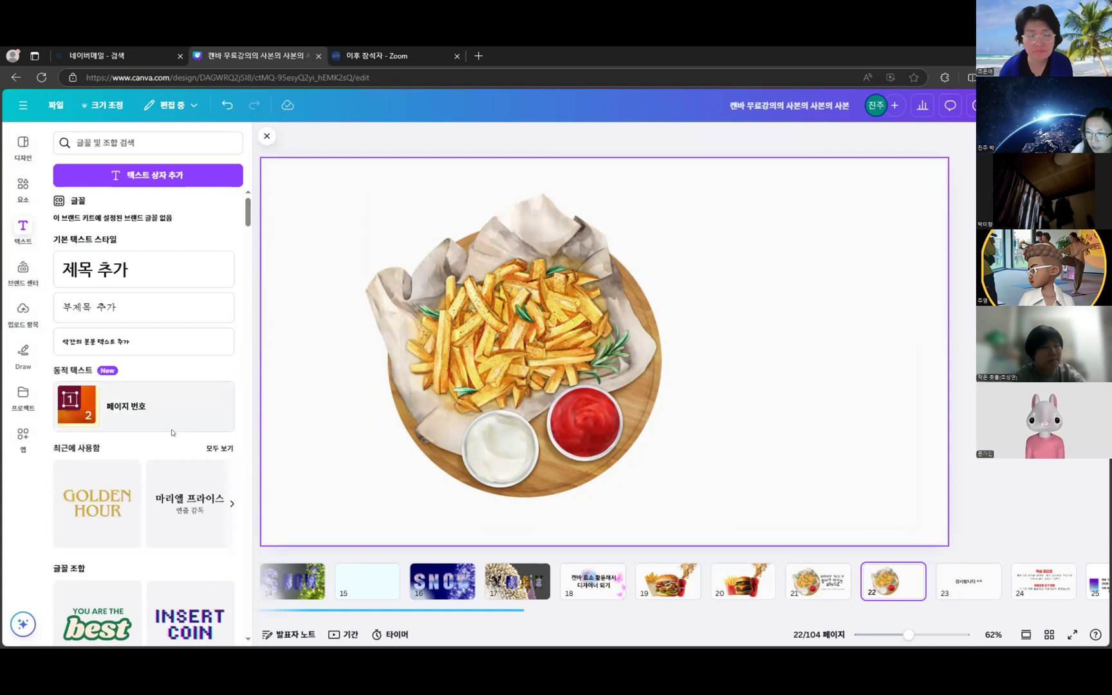
pyautogui.scroll(-3, 220, 543)
# - Add the 파마산 치즈 text combo, shift the fries left, and place the text right of them
pyautogui.click(193, 610)
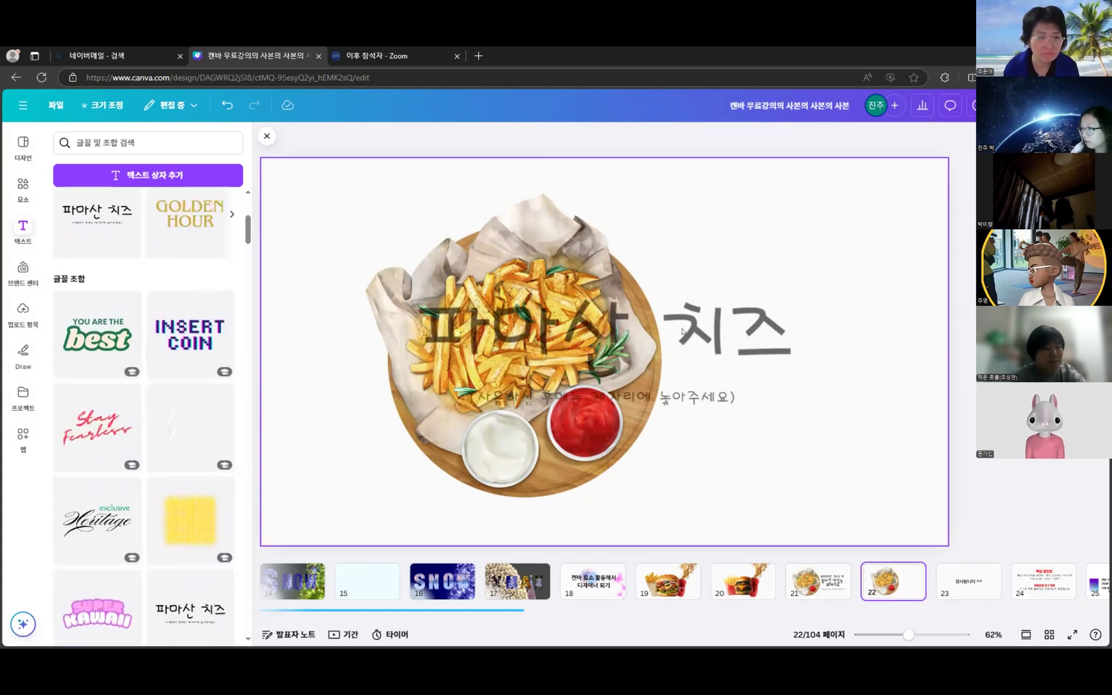
pyautogui.click(783, 313)
pyautogui.moveTo(783, 314); pyautogui.dragTo(914, 283)
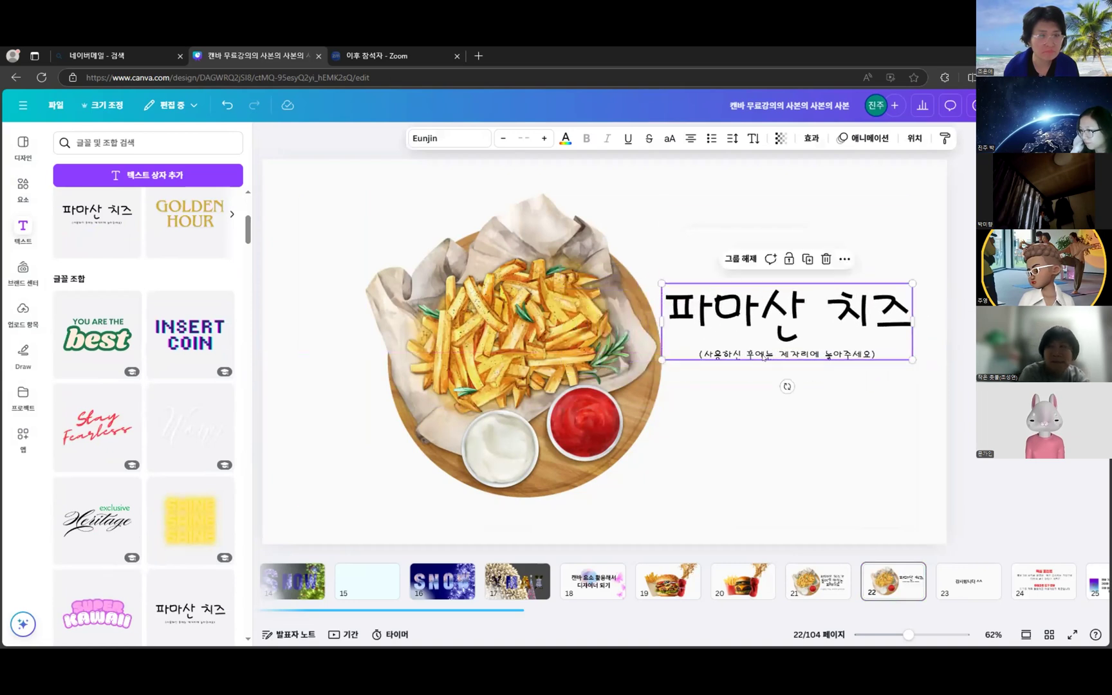
pyautogui.moveTo(579, 407); pyautogui.dragTo(543, 407)
pyautogui.click(857, 334)
pyautogui.moveTo(858, 335); pyautogui.dragTo(766, 359)
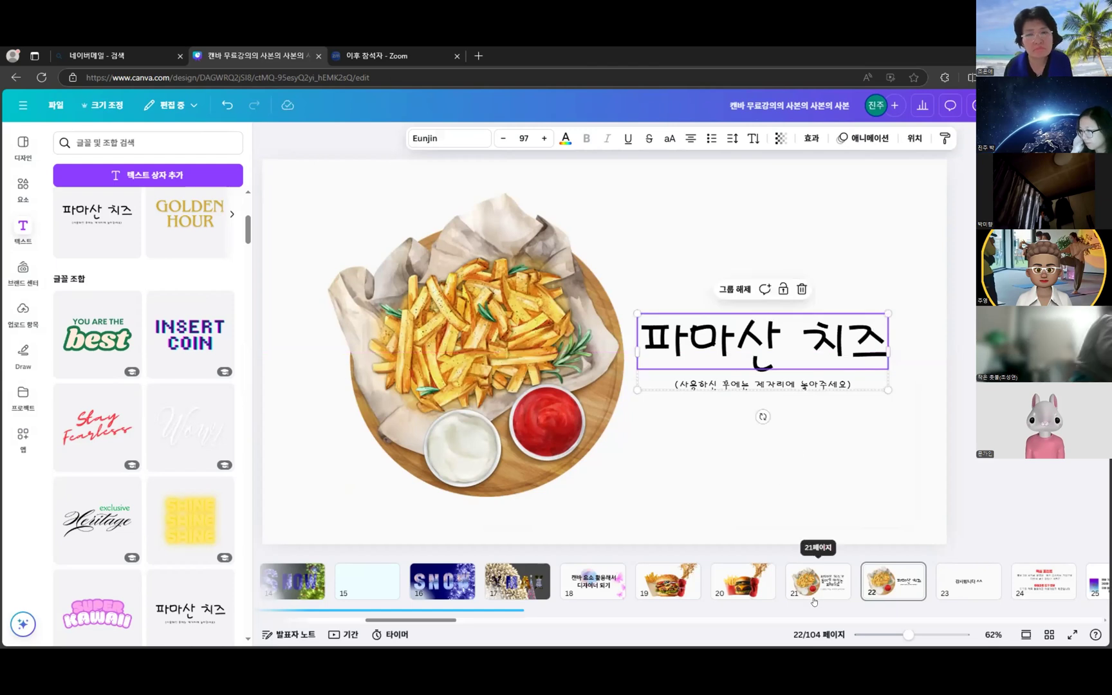
# - Check slide 21's heading wording, then start editing the 파마산 치즈 heading on slide 22
pyautogui.click(815, 598)
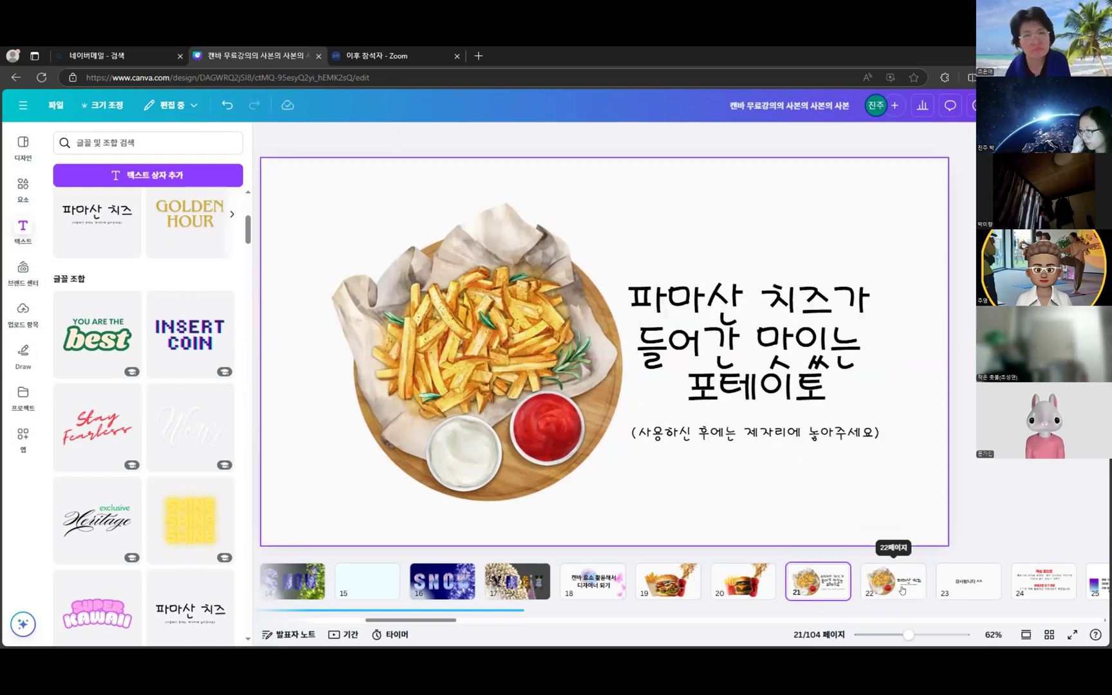
pyautogui.click(870, 598)
pyautogui.click(878, 341)
pyautogui.click(876, 341)
pyautogui.click(878, 340)
# - Add 들어간 and 포테이토 lines under 파마산 치즈 and widen the heading box
pyautogui.tripleClick(878, 340)
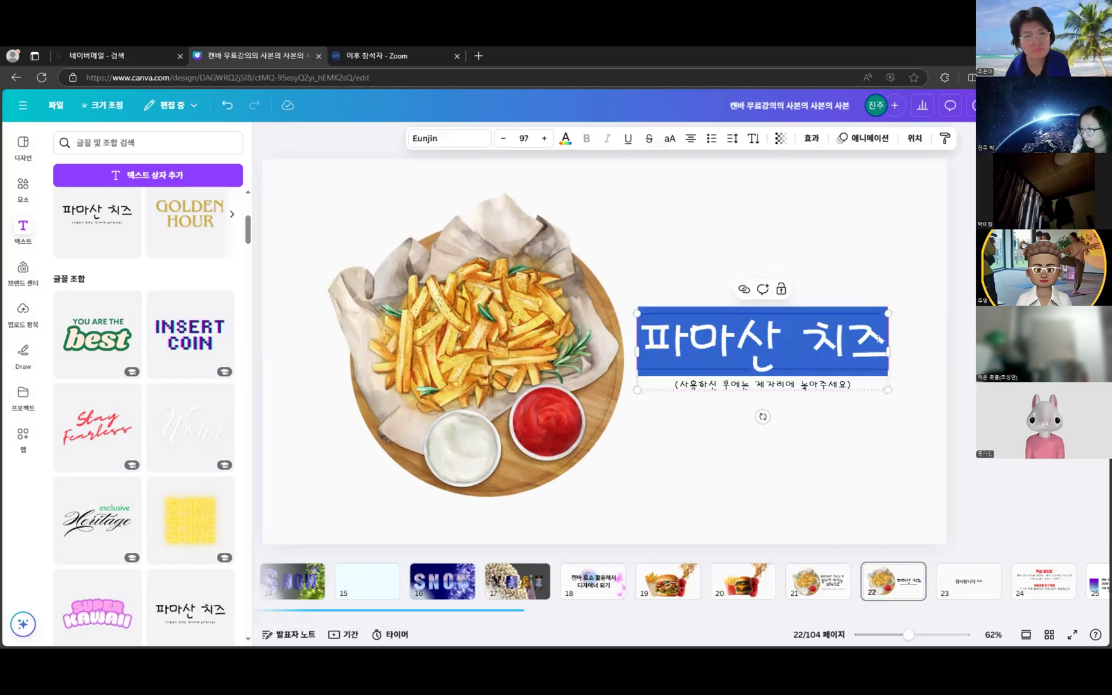
pyautogui.click(879, 339)
pyautogui.press('Return')
pyautogui.write('가들')
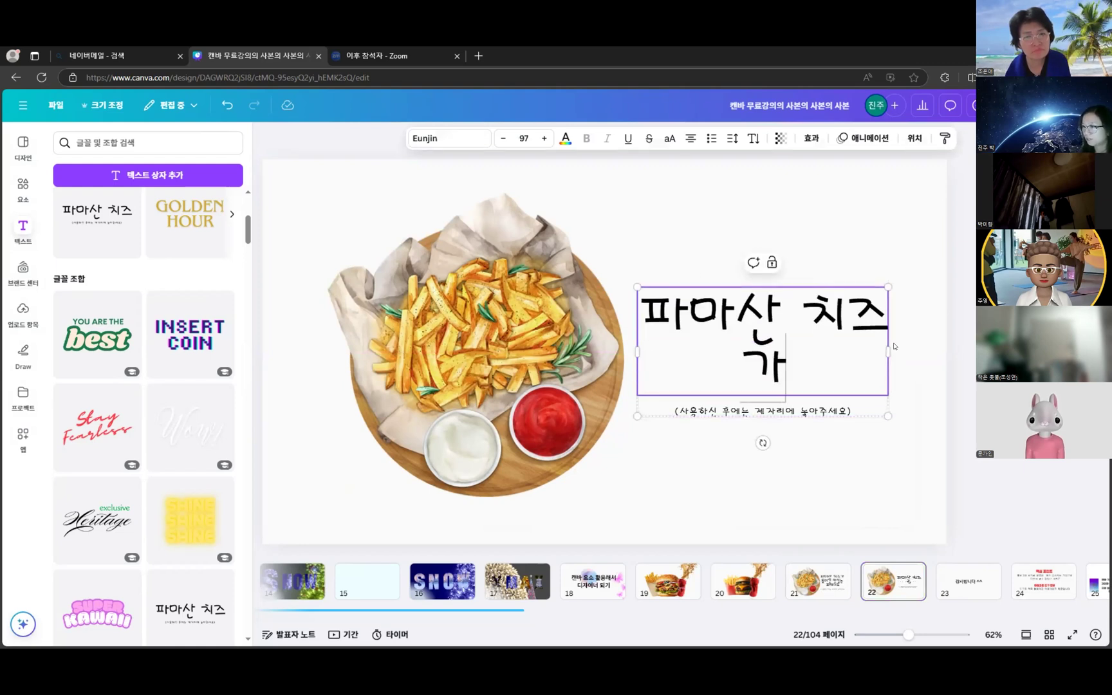
pyautogui.write('어간 포테잍')
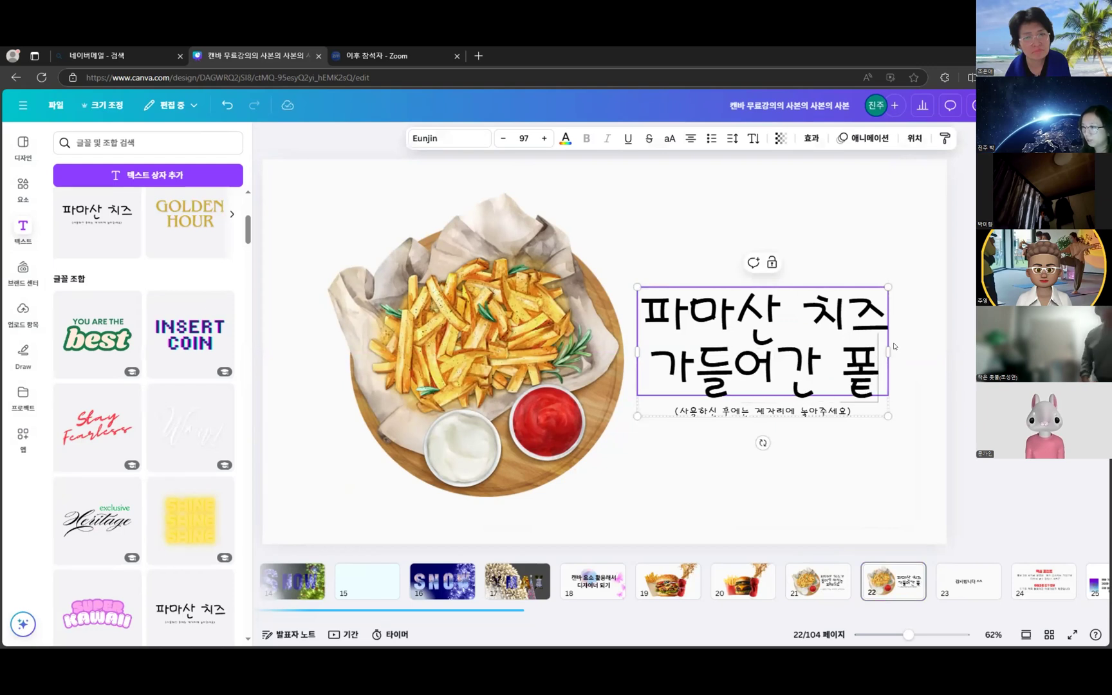
pyautogui.write('토')
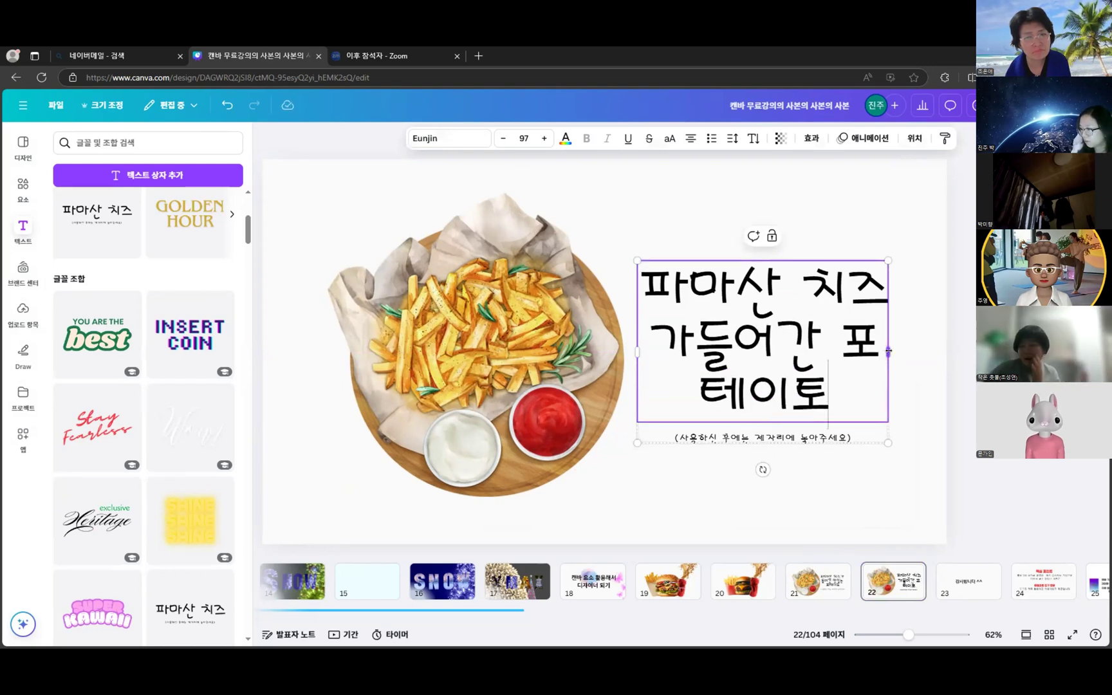
pyautogui.moveTo(889, 351); pyautogui.dragTo(929, 354)
pyautogui.click(836, 342)
pyautogui.press('Return')
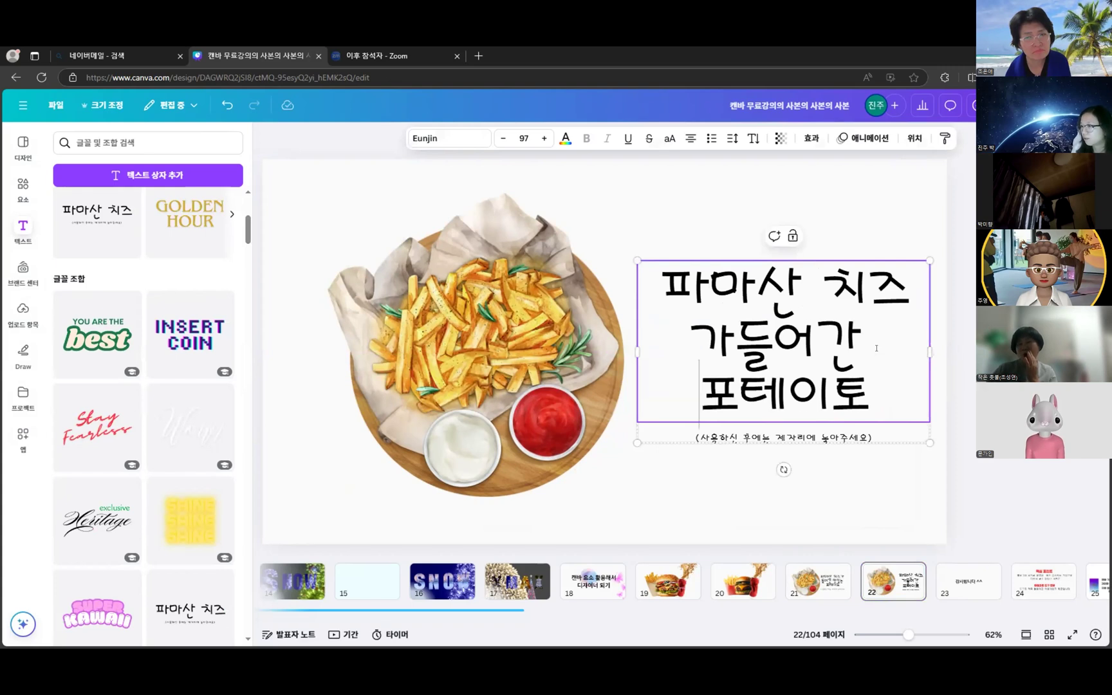
# - Fix the line breaks so the heading reads 파마산 치즈4 / 들어간 / 포테이토
pyautogui.click(704, 340)
pyautogui.press('BackSpace')
pyautogui.press('BackSpace')
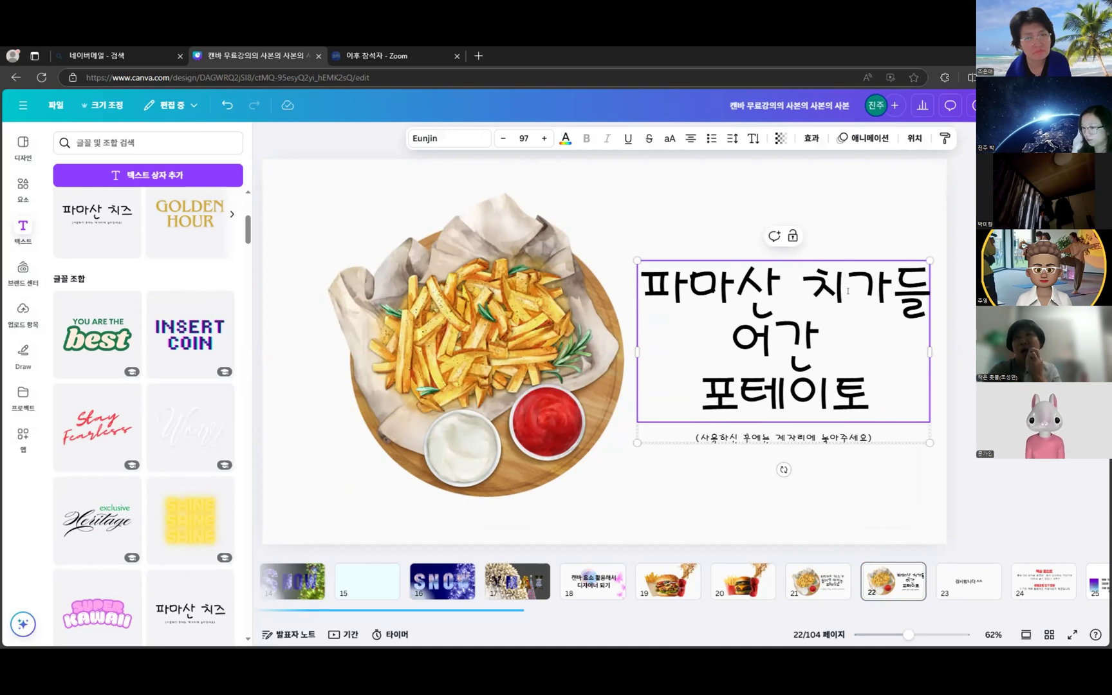
pyautogui.hotkey('ctrl', 'z')
pyautogui.click(748, 333)
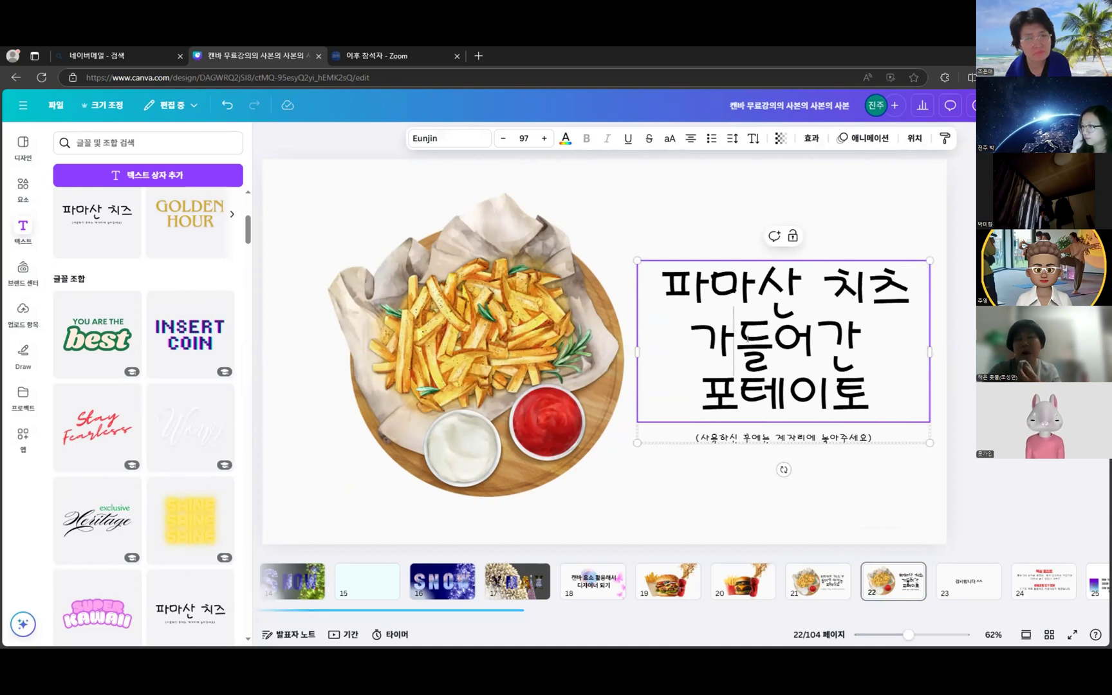
pyautogui.press('BackSpace')
pyautogui.press('BackSpace')
pyautogui.write('4')
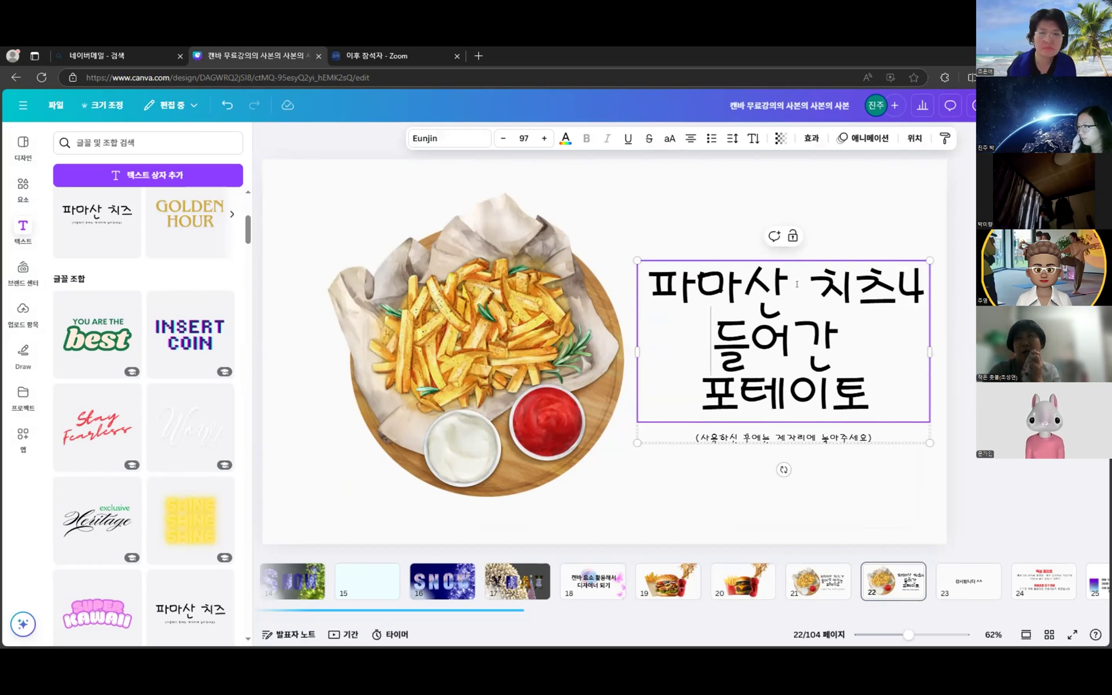
pyautogui.press('Escape')
# - Nudge the heading slightly down and left beside the fries
pyautogui.moveTo(842, 323)
pyautogui.mouseDown()
pyautogui.moveTo(828, 338)
pyautogui.moveTo(837, 338)
pyautogui.mouseUp()
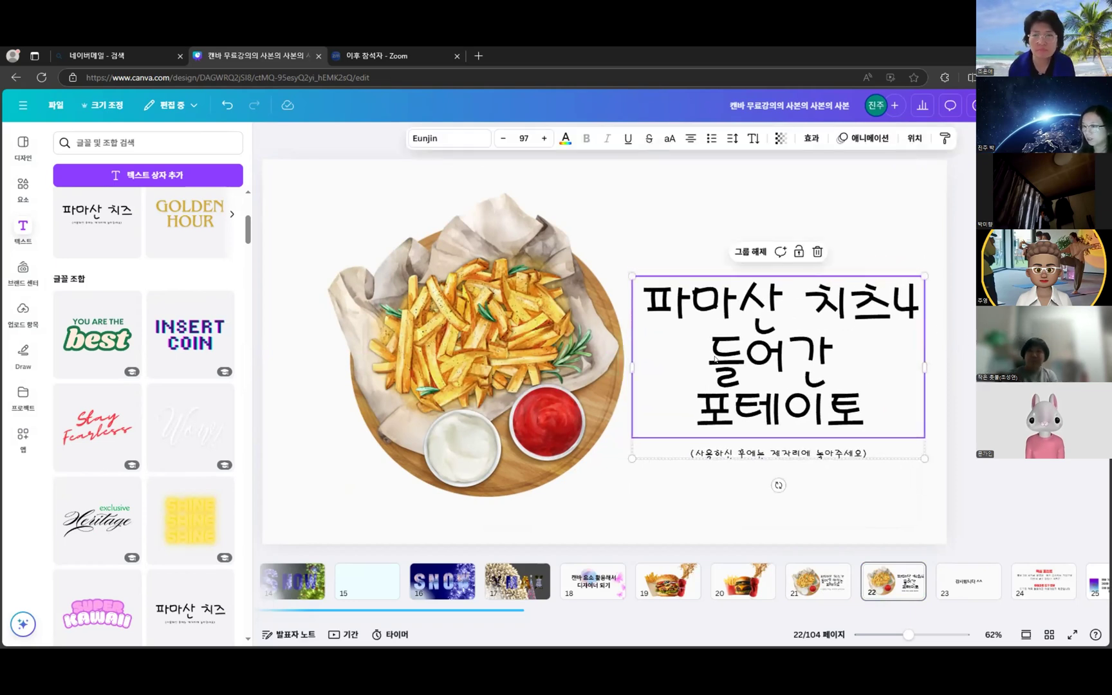
pyautogui.click(615, 351)
pyautogui.click(708, 368)
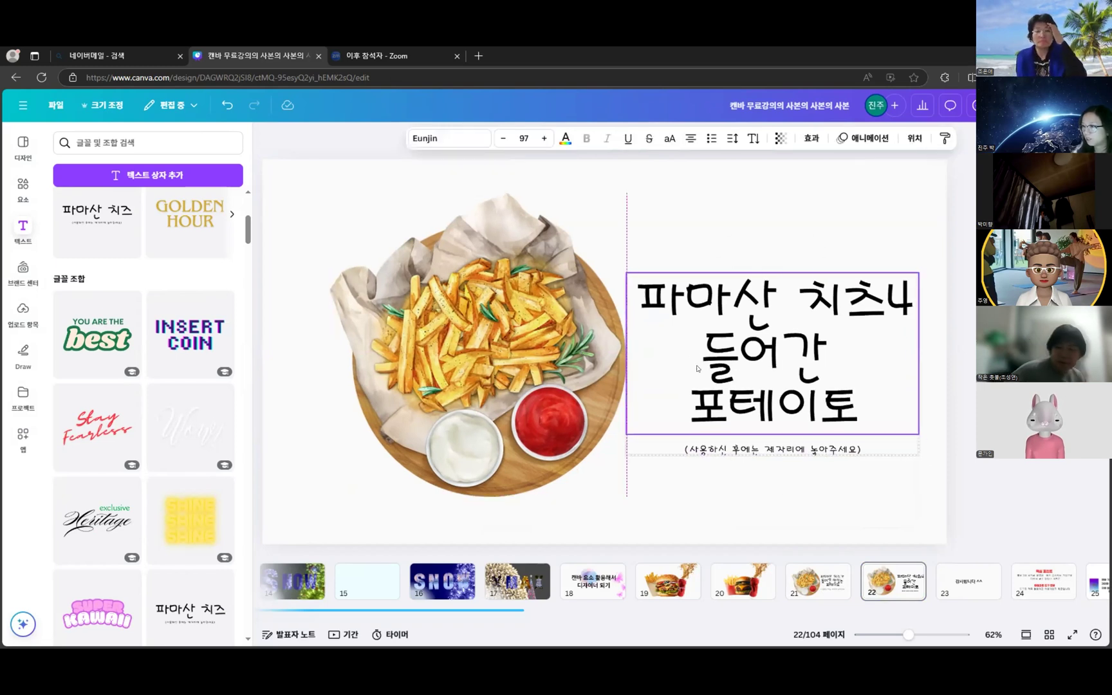
pyautogui.click(976, 504)
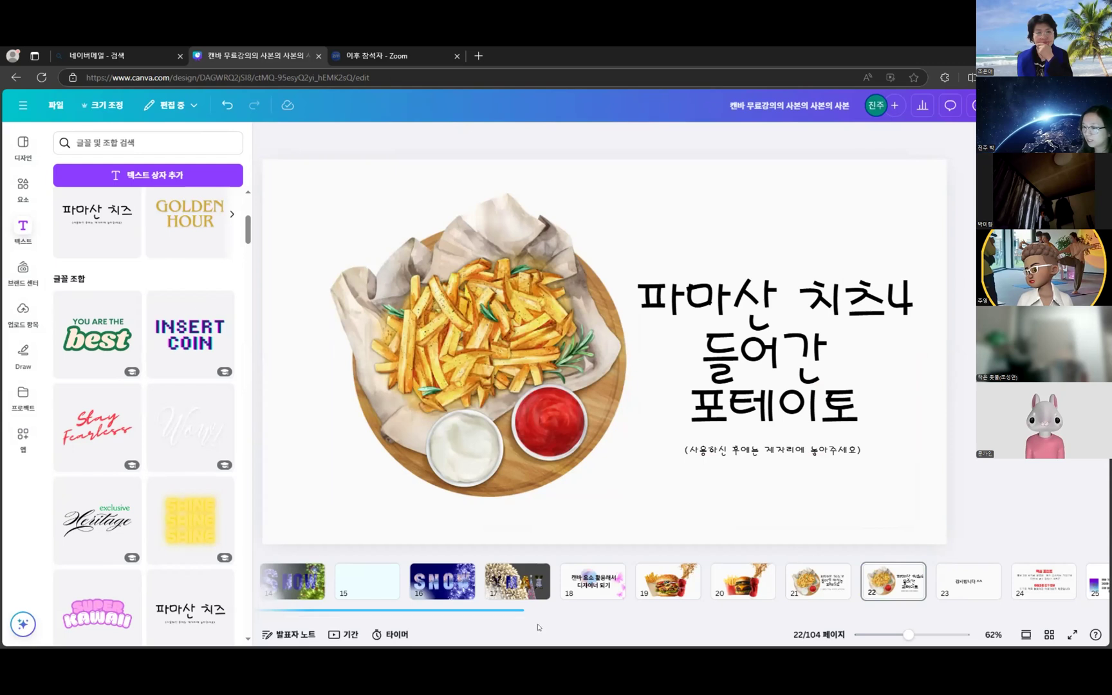
# - Scroll the thumbnail strip left and open the X-마스 PDF in a new Edge tab
pyautogui.hscroll(-8, 441, 623)
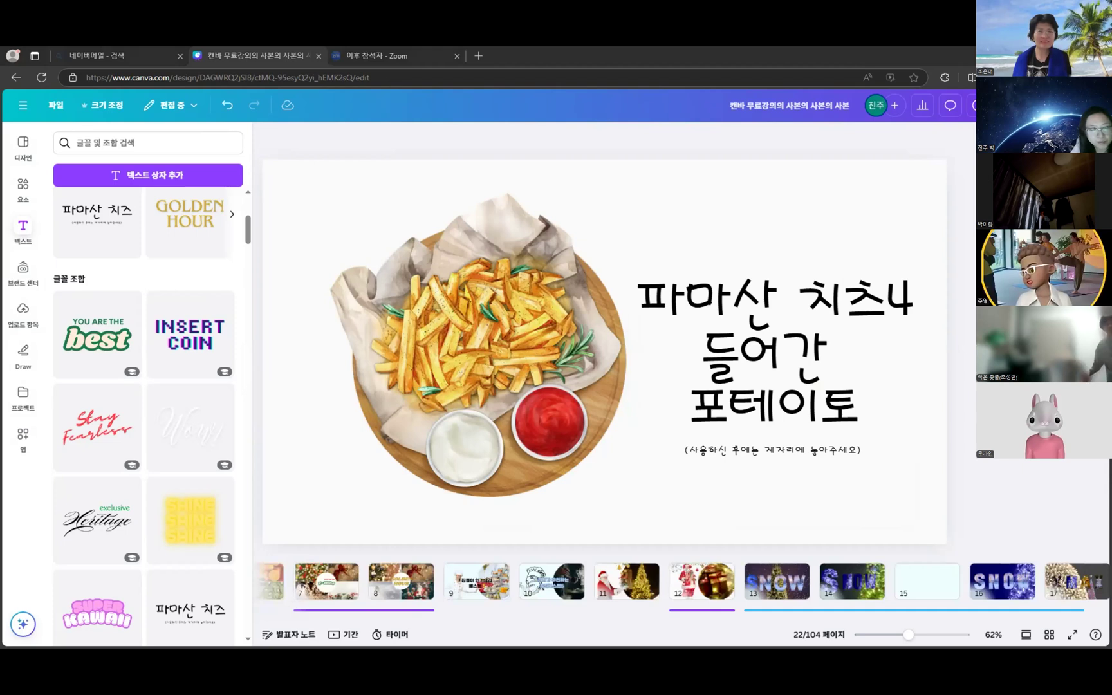
pyautogui.click(714, 370)
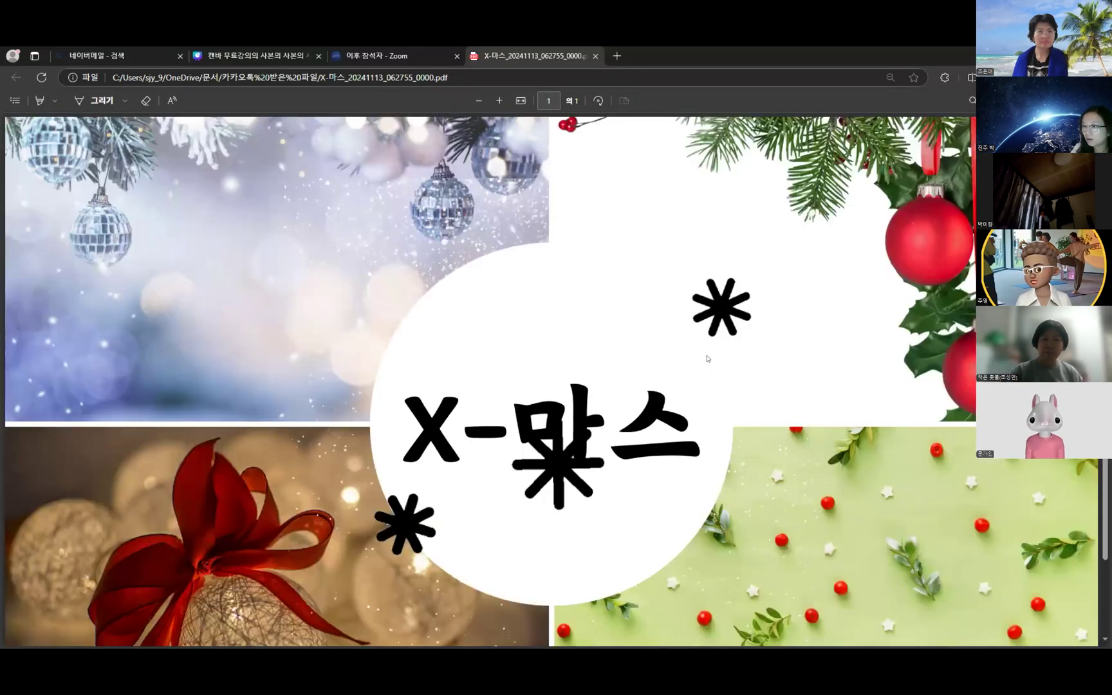
# - Scroll through the X-마스 PDF page, then switch to the Zoom meeting tab
pyautogui.scroll(-2, 651, 378)
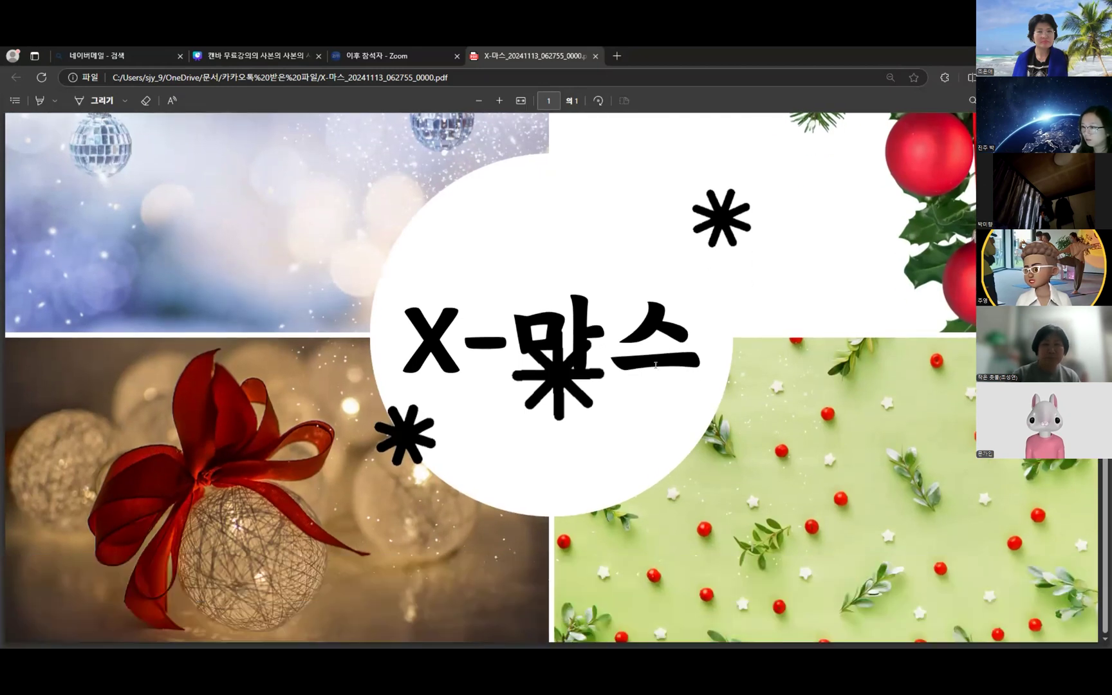
pyautogui.scroll(2, 655, 361)
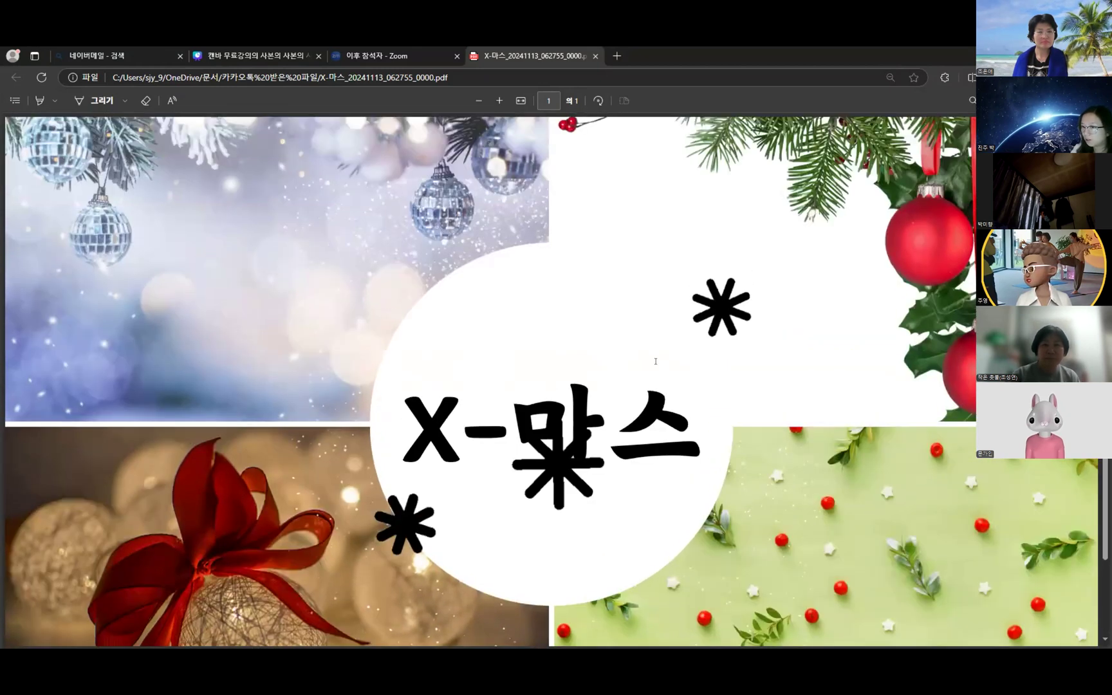
pyautogui.scroll(-2, 655, 361)
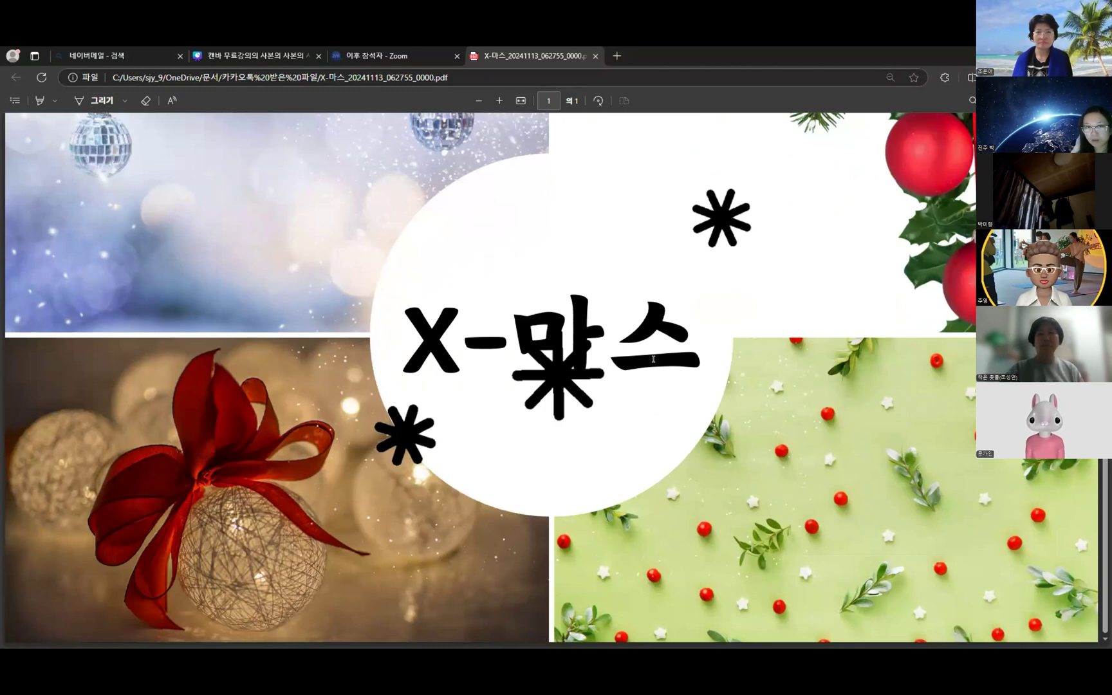
pyautogui.click(356, 56)
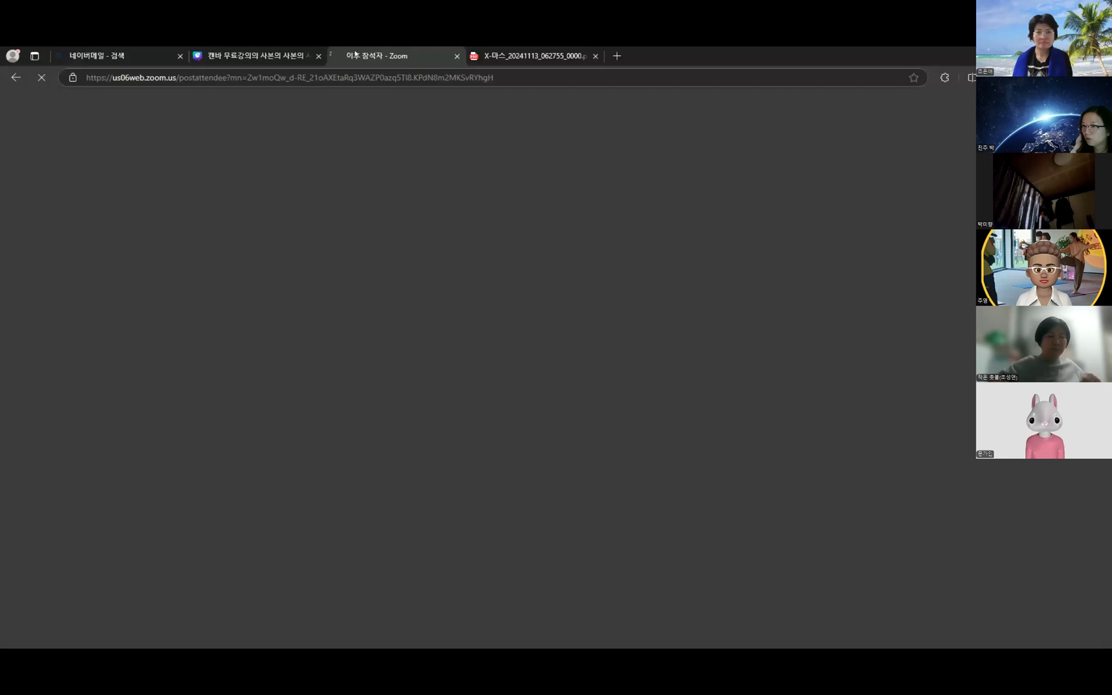
# - Back in Canva, present slide 22 full screen, then exit the presentation
pyautogui.click(258, 56)
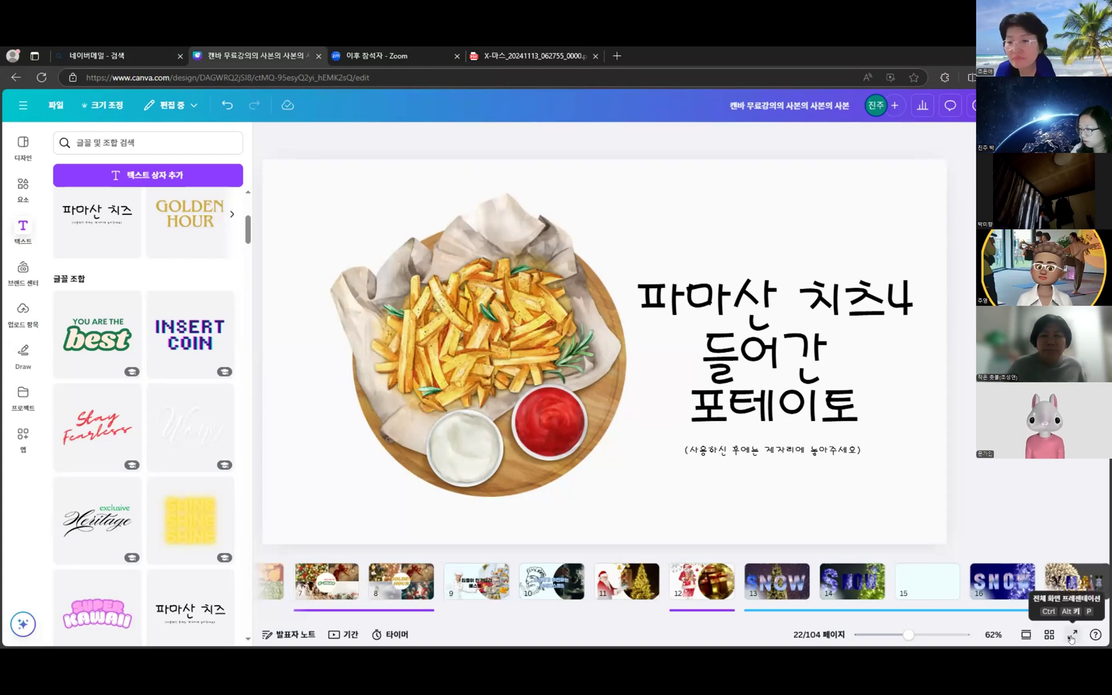
pyautogui.click(1072, 637)
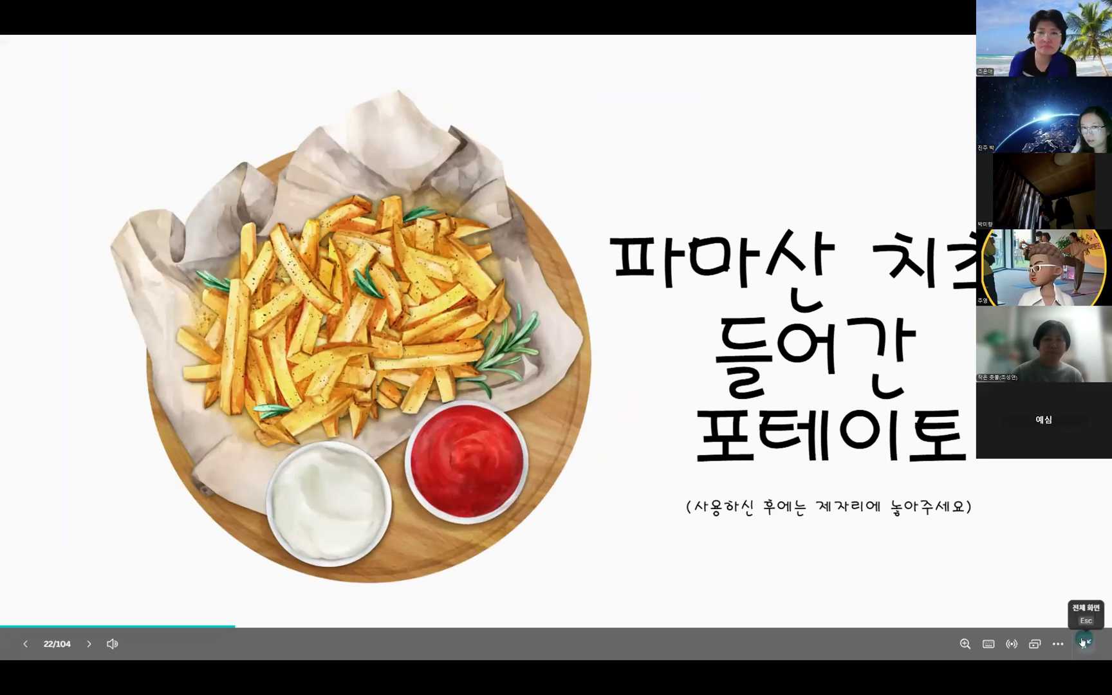
pyautogui.click(1087, 645)
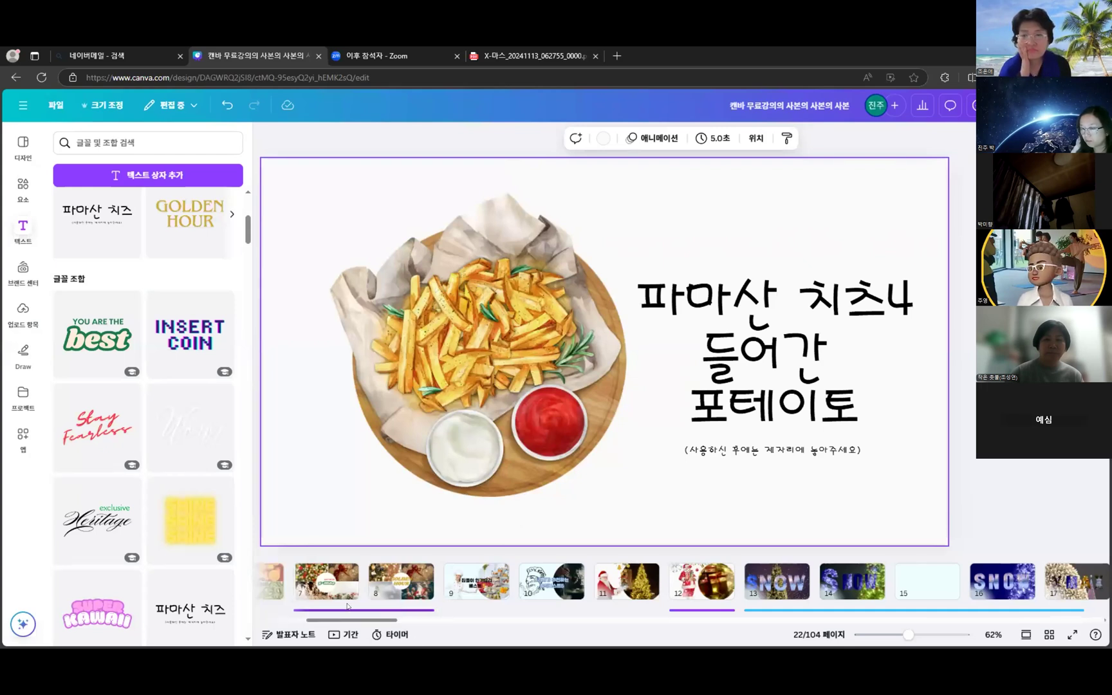
# - Select the audio track under slide 12, then switch to the X-마스 PDF tab
pyautogui.click(697, 609)
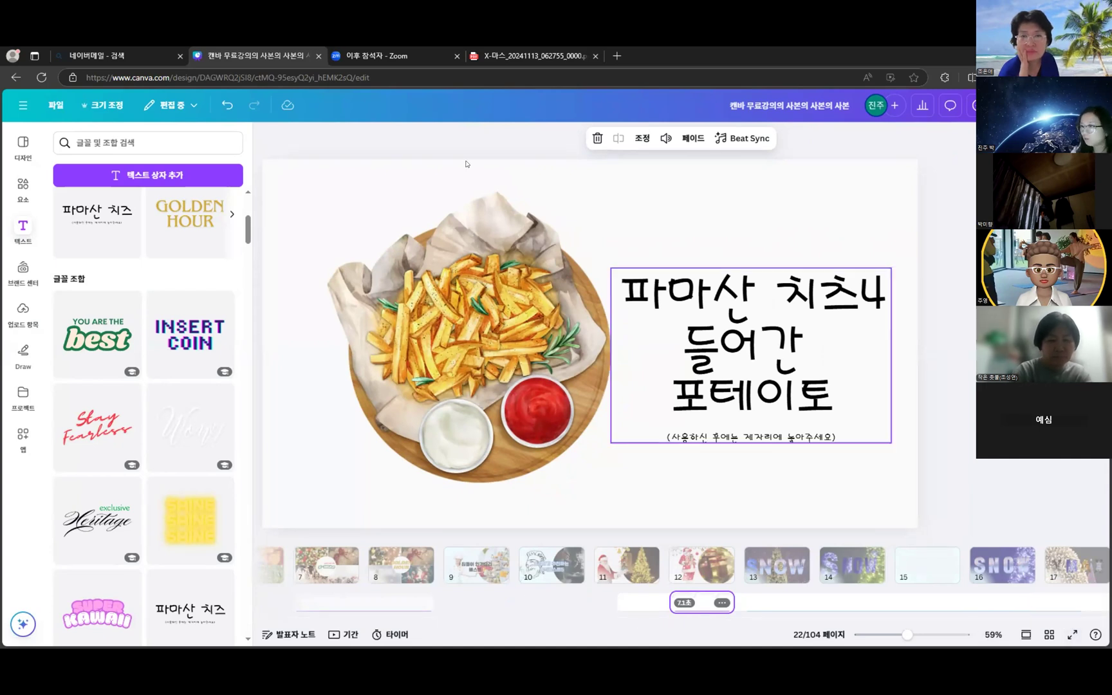
pyautogui.click(505, 55)
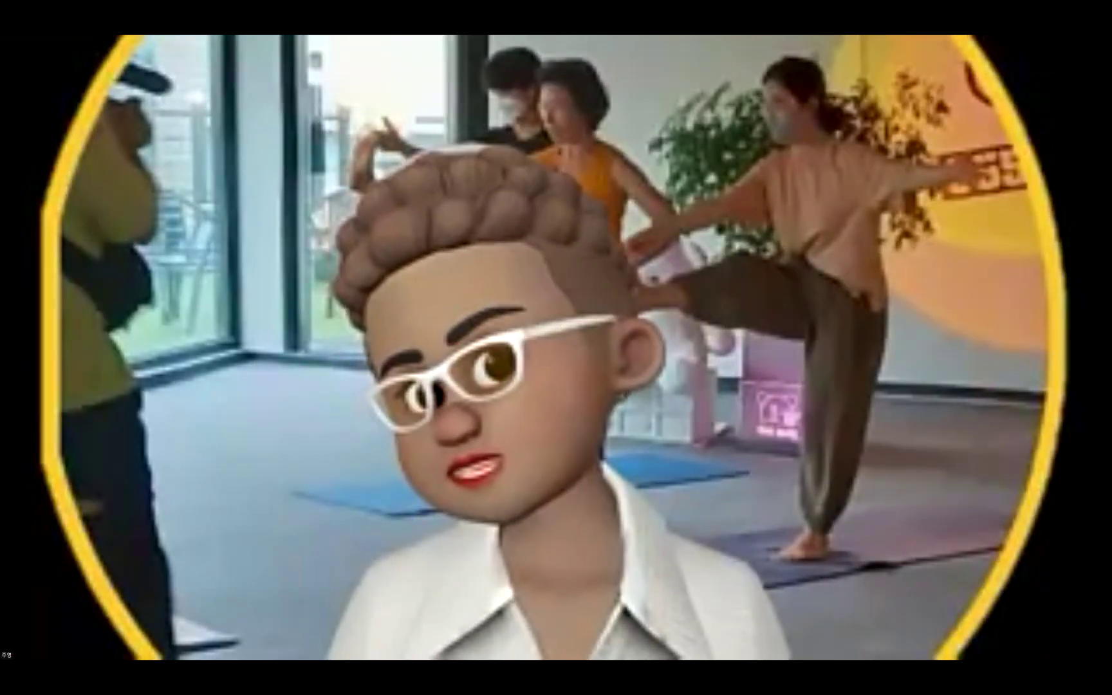
# - Leave full screen and open a 1:1 KakaoTalk chat with a contact found by name search
pyautogui.press('Escape')
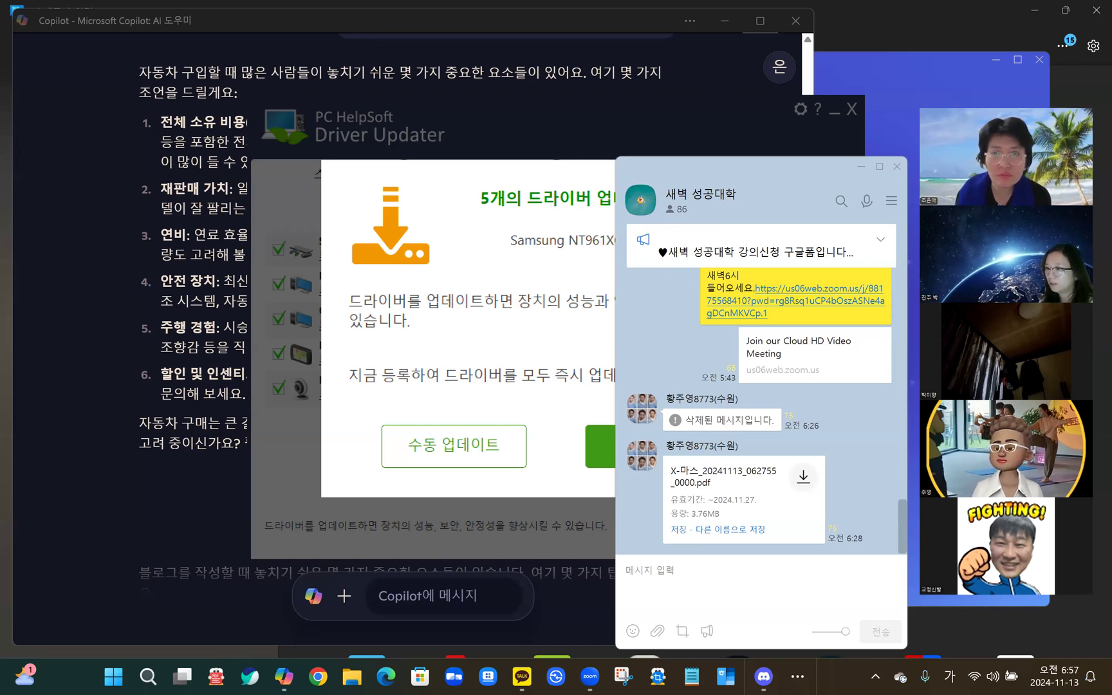
pyautogui.click(522, 676)
pyautogui.press('BackSpace')
pyautogui.press('BackSpace')
pyautogui.press('BackSpace')
pyautogui.press('BackSpace')
pyautogui.press('BackSpace')
pyautogui.press('BackSpace')
pyautogui.press('BackSpace')
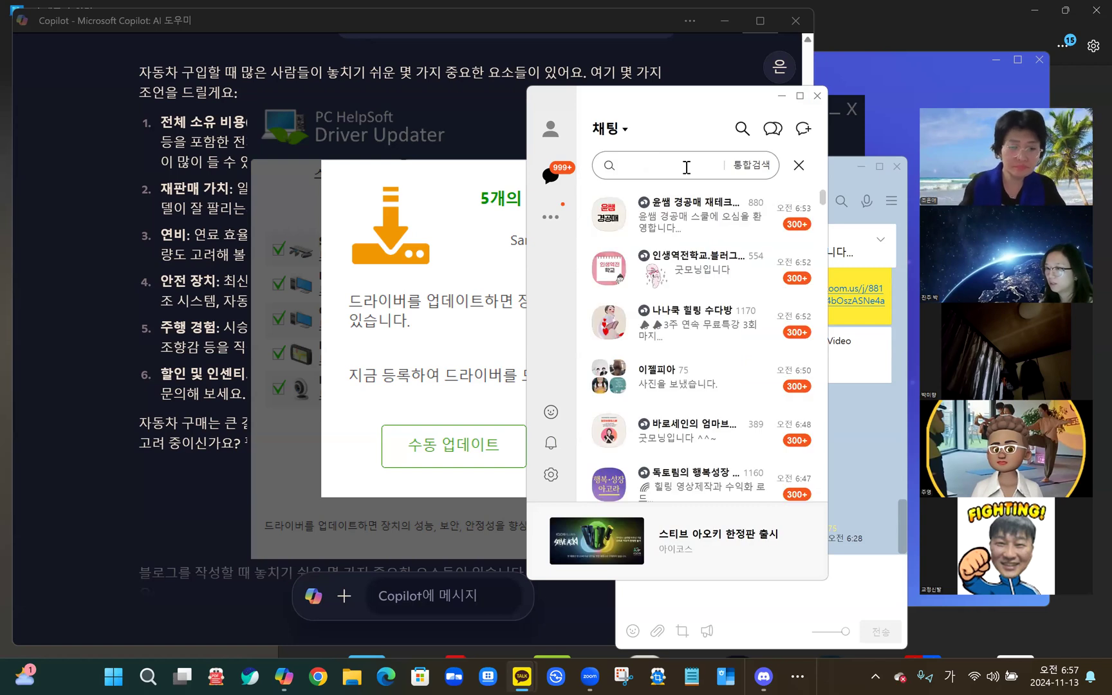
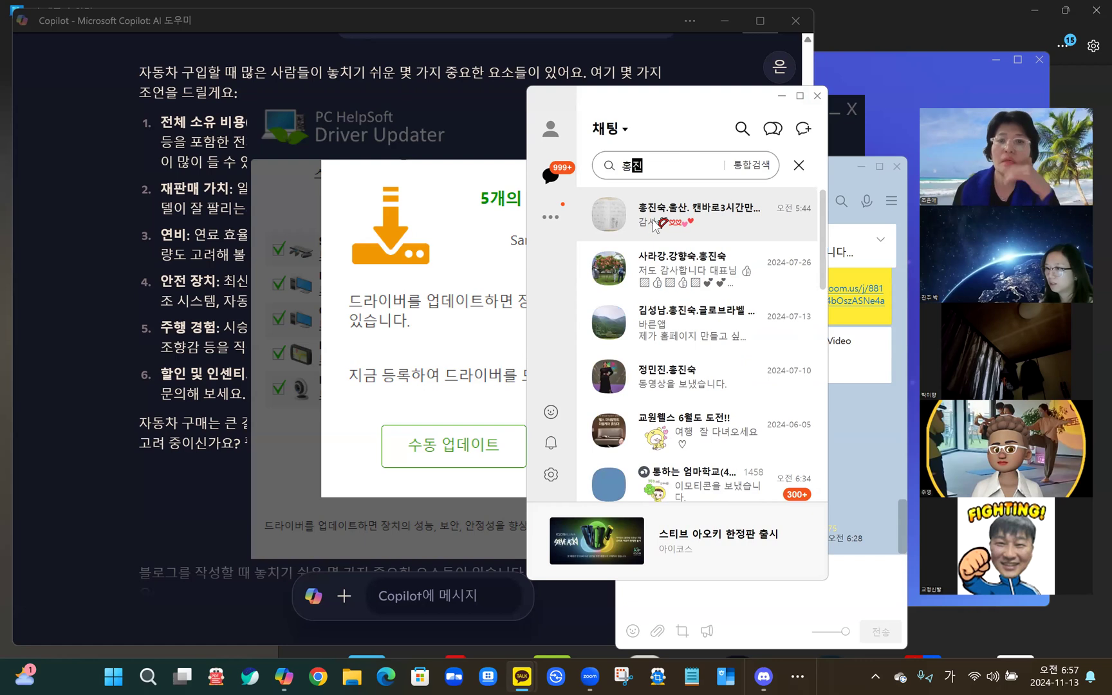
pyautogui.click(608, 215)
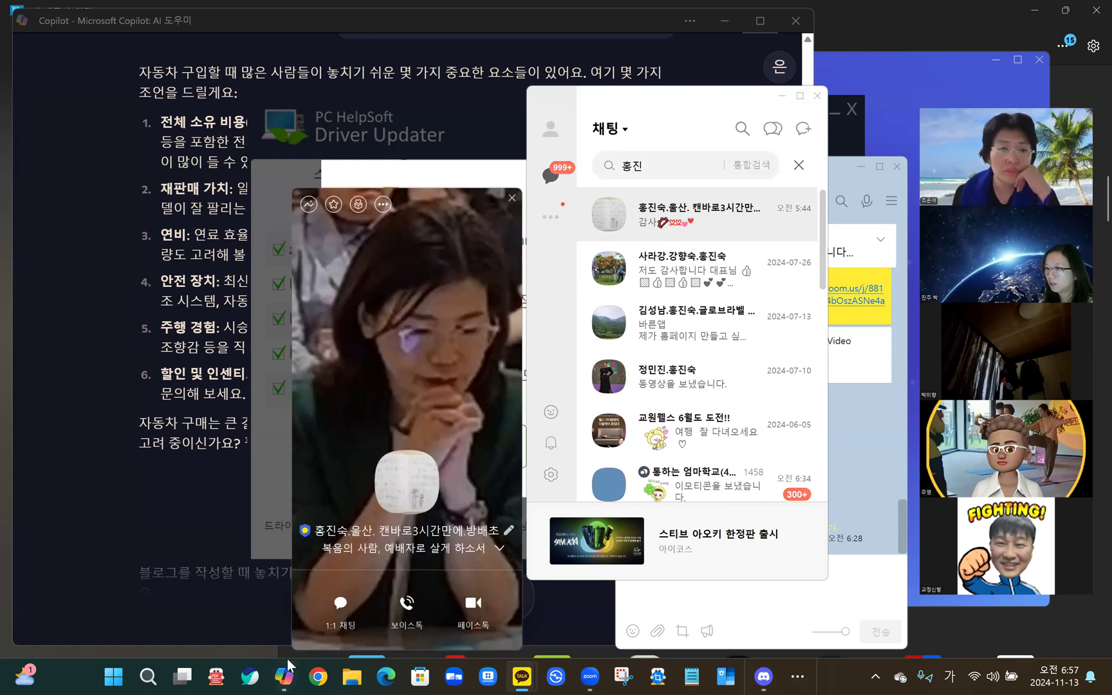
pyautogui.press('Return')
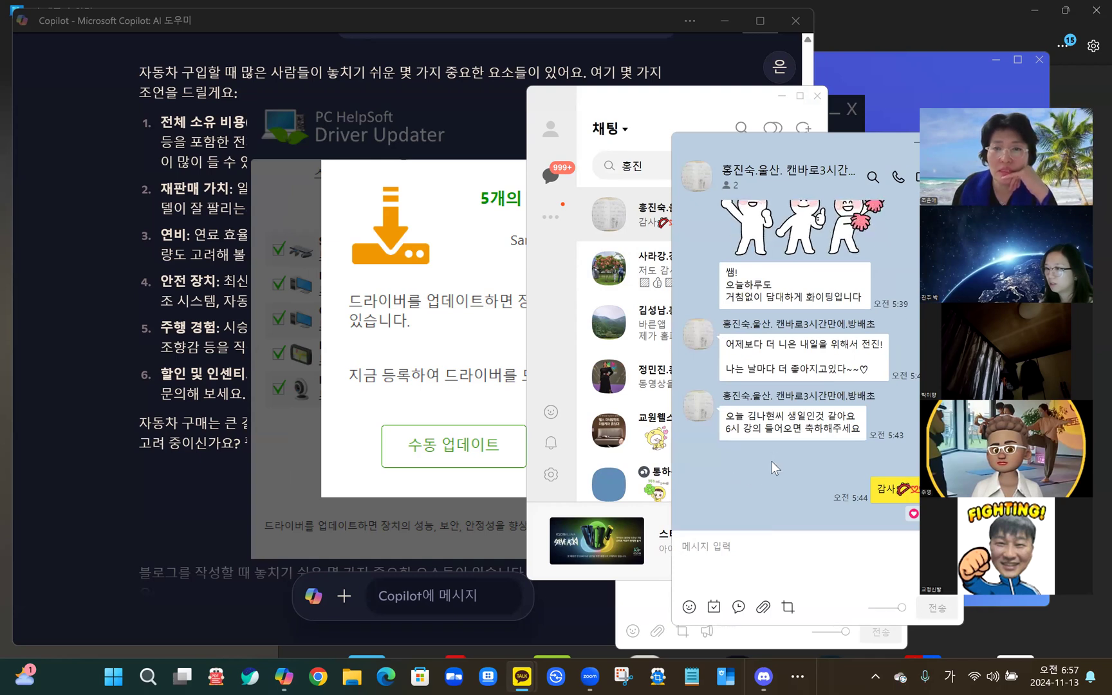
# - Scroll through the chat's messages, then bring the Edge browser back to the front
pyautogui.scroll(3, 774, 468)
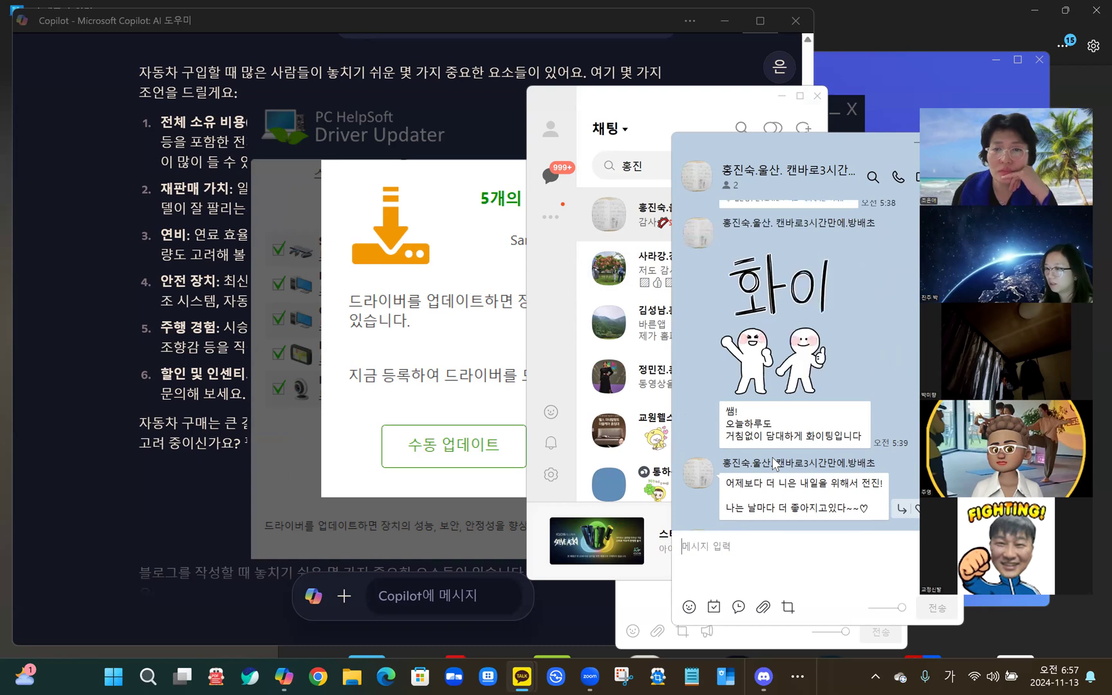
pyautogui.scroll(2, 773, 460)
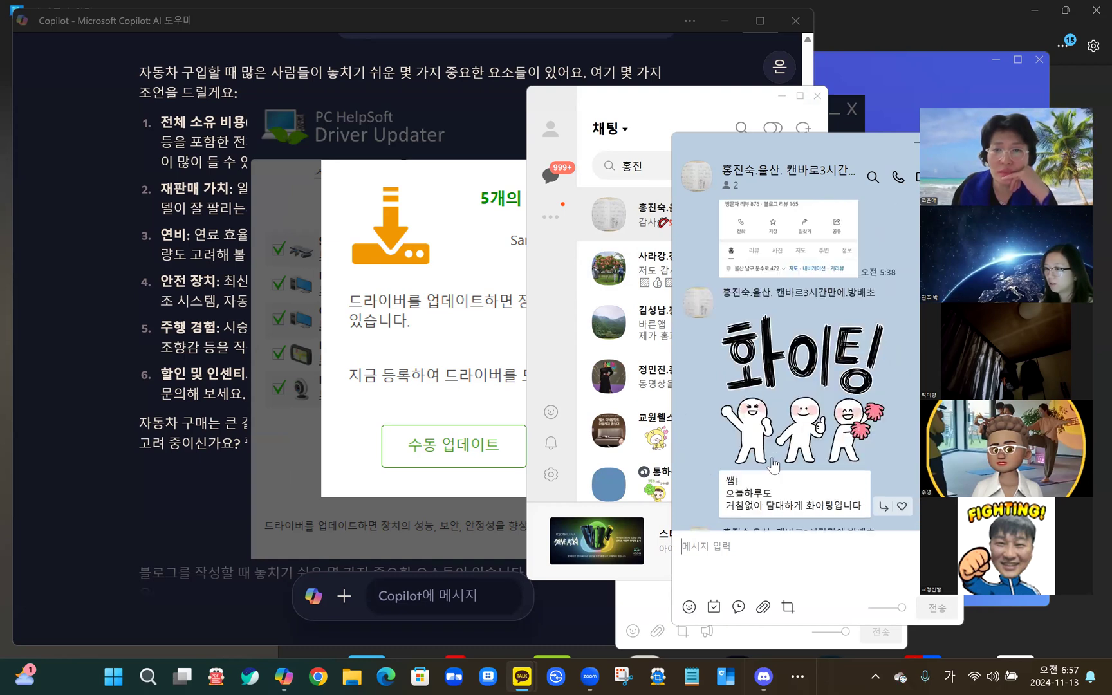
pyautogui.scroll(-1, 800, 422)
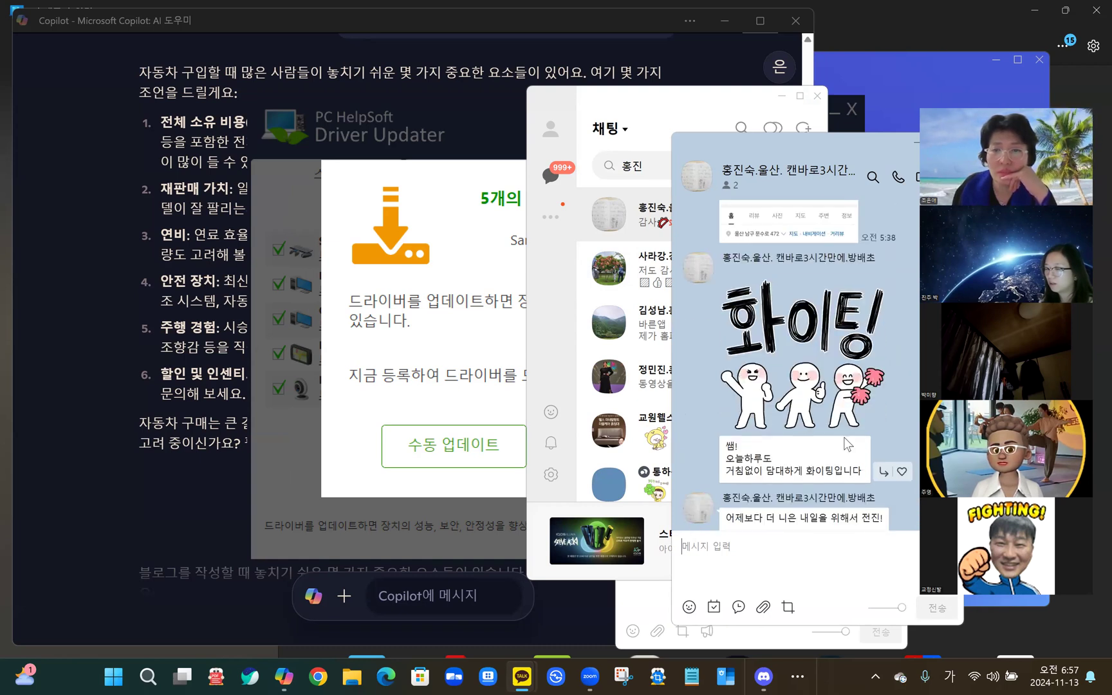
pyautogui.scroll(-1, 837, 441)
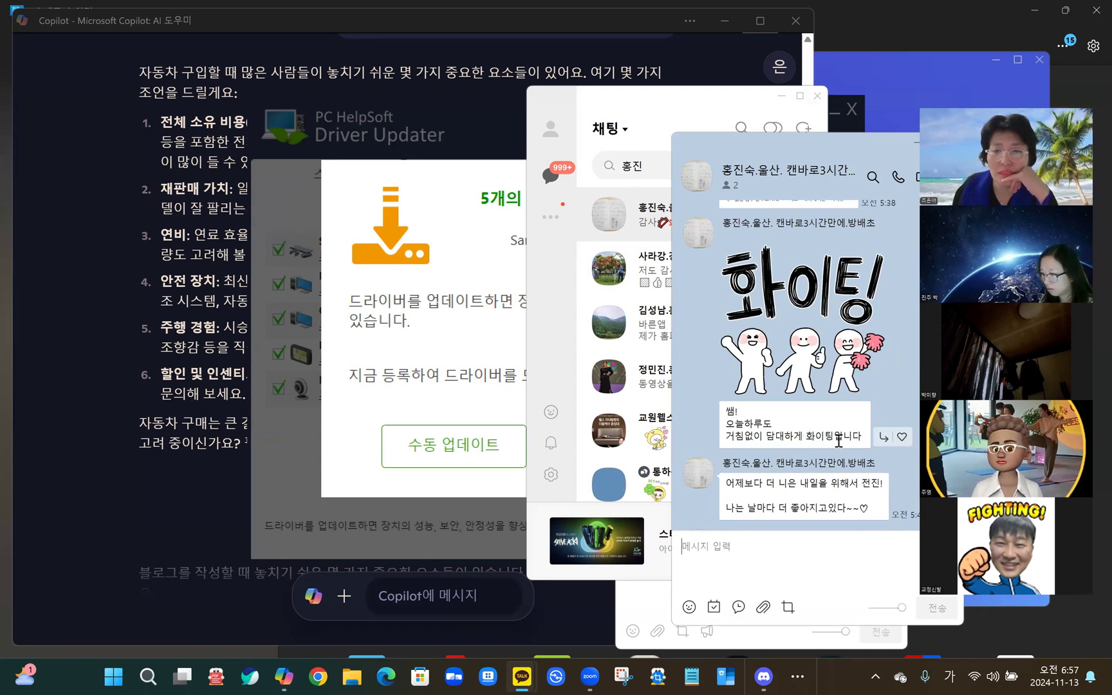
pyautogui.scroll(-2, 830, 441)
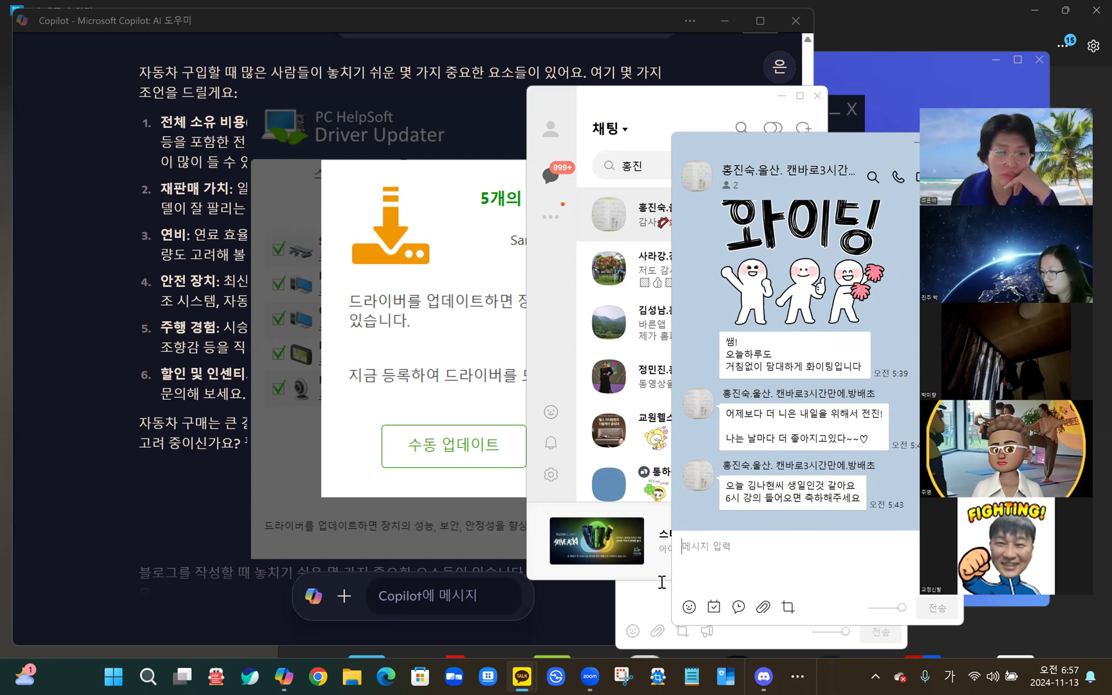
pyautogui.moveTo(764, 676)
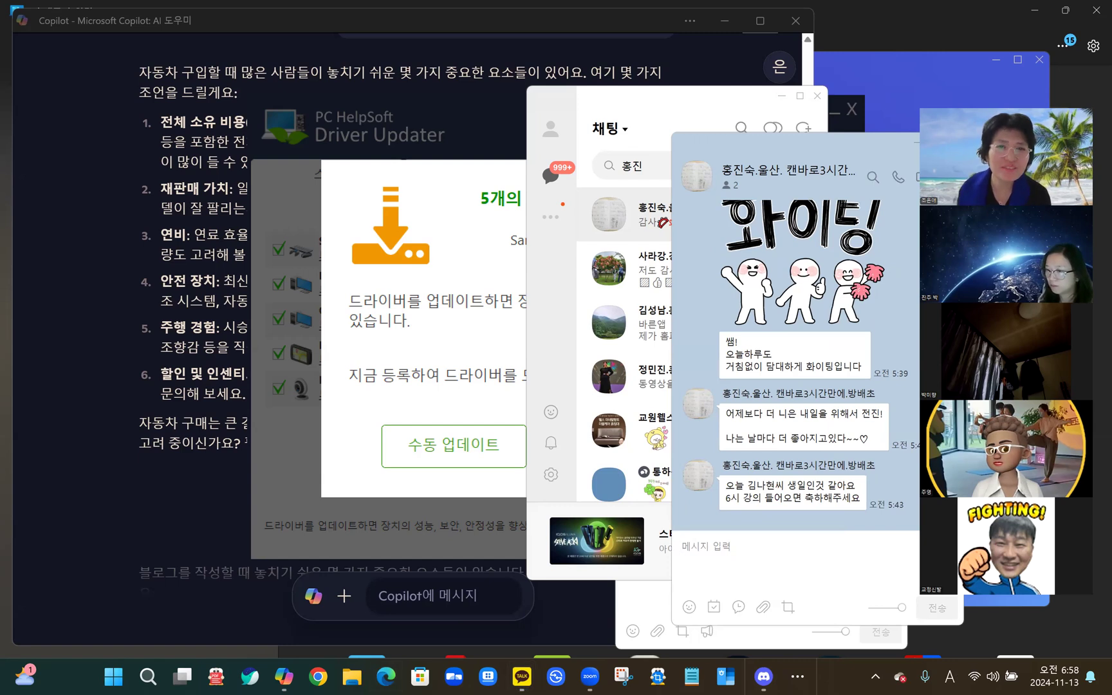
pyautogui.click(387, 676)
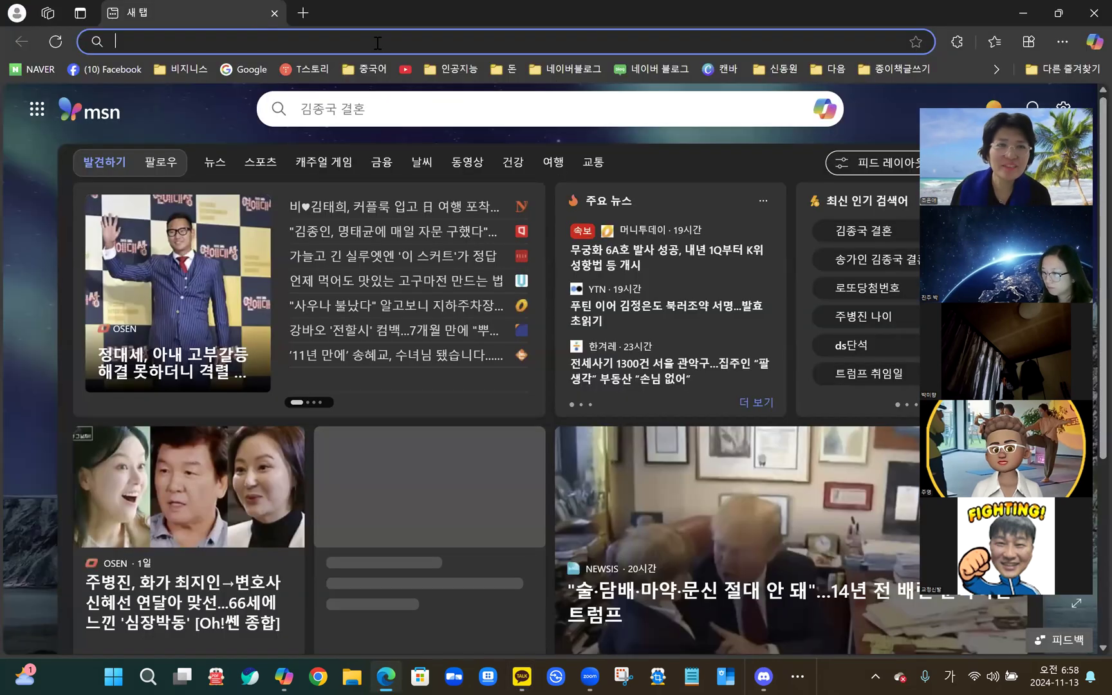
# - In a new tab, go to Canva via the 캔바 bookmark and open the '굿 모닝' recent design
pyautogui.click(304, 14)
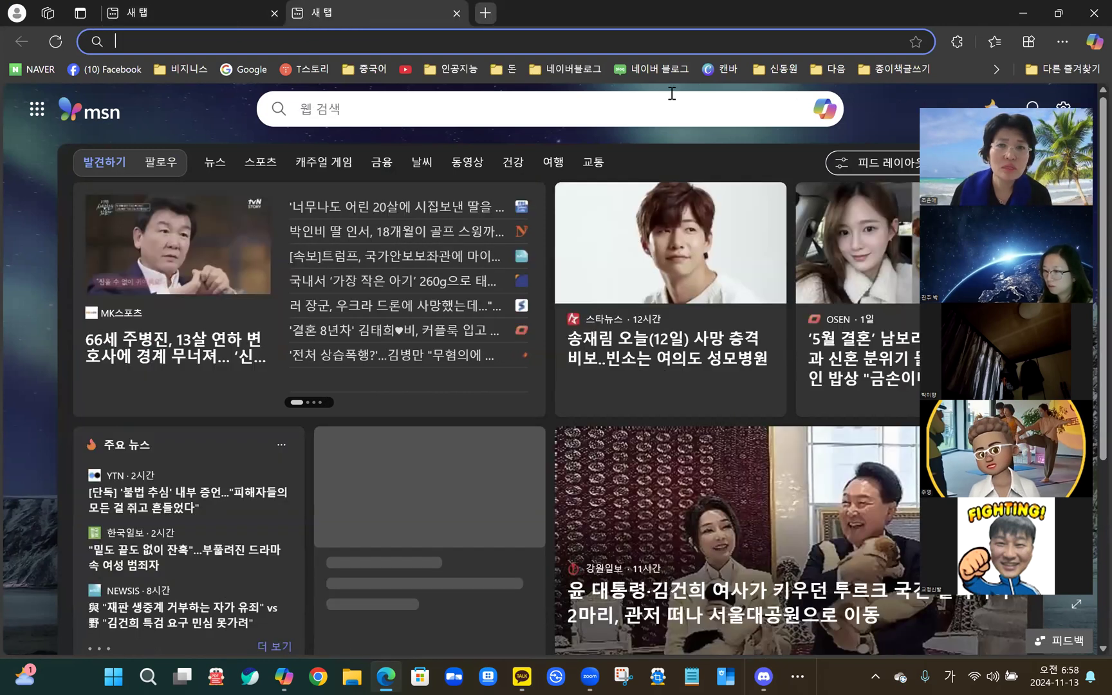
pyautogui.click(721, 64)
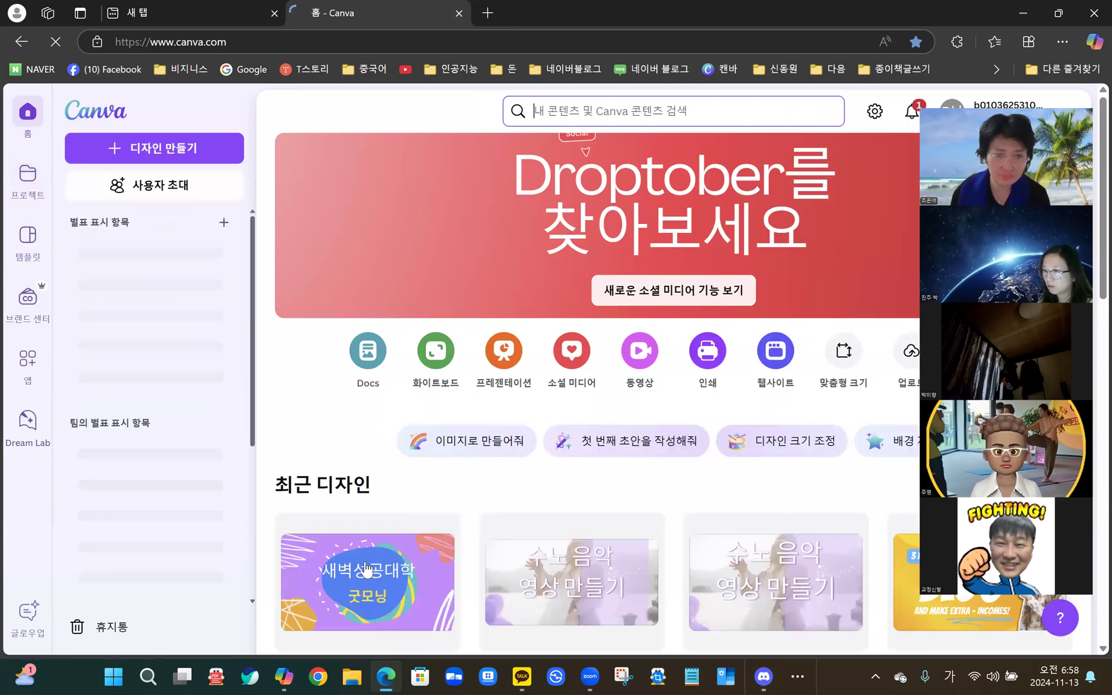
pyautogui.click(365, 563)
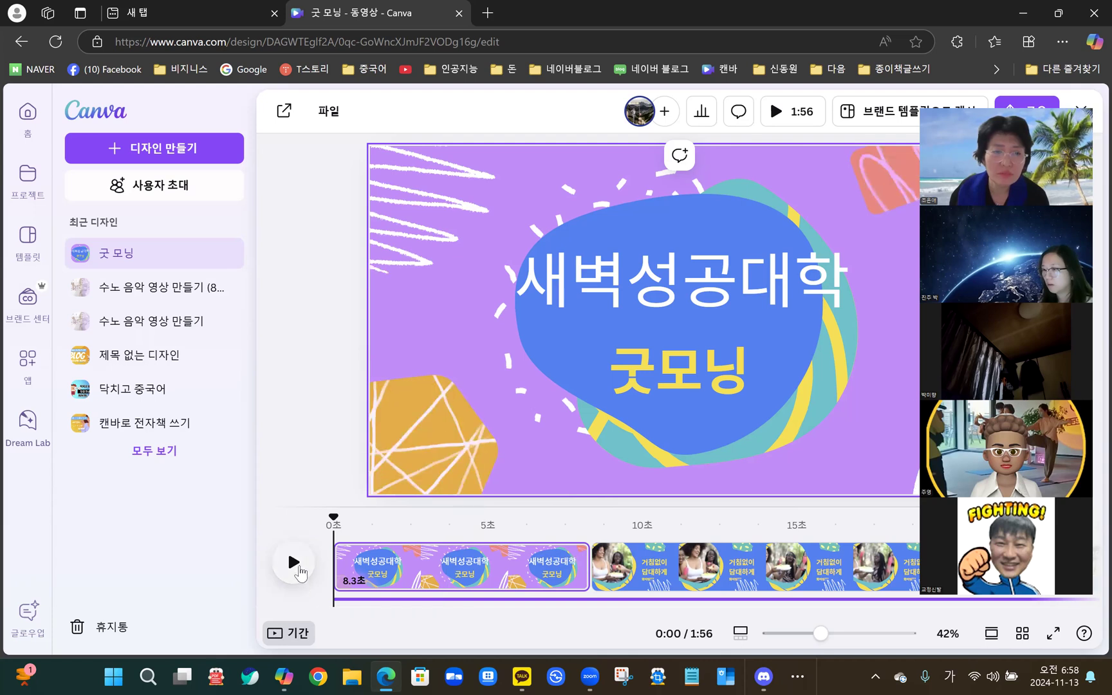
# - Play the 굿 모닝 video through to 1:56, then show page 2's typo slide near 1:49
pyautogui.click(293, 563)
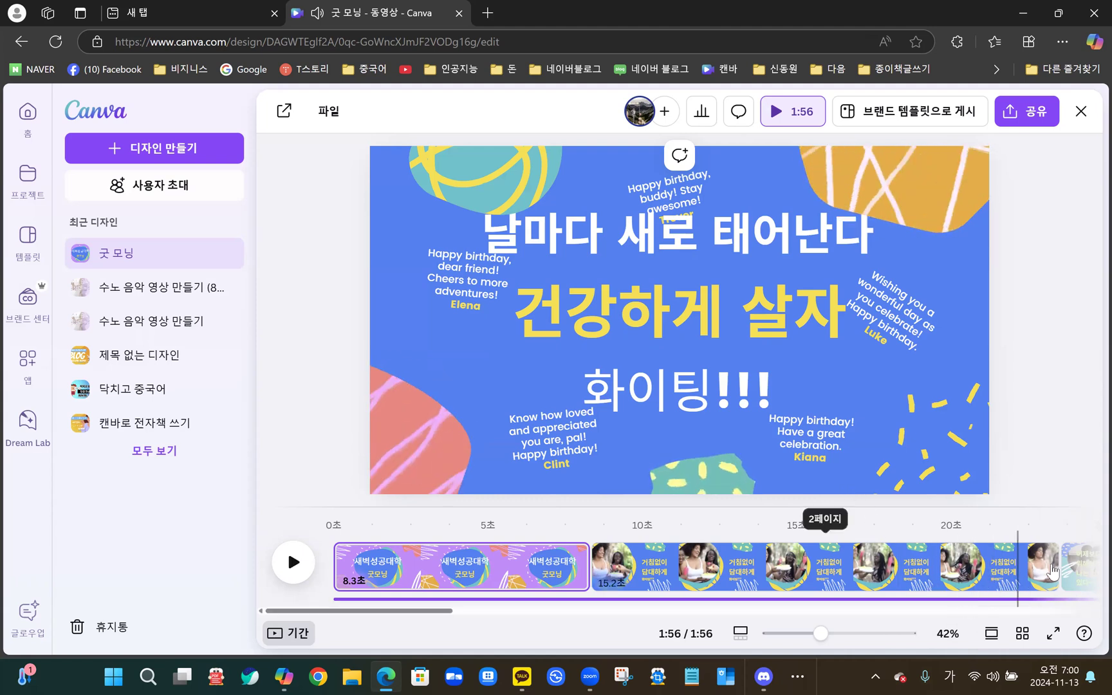
pyautogui.click(1051, 571)
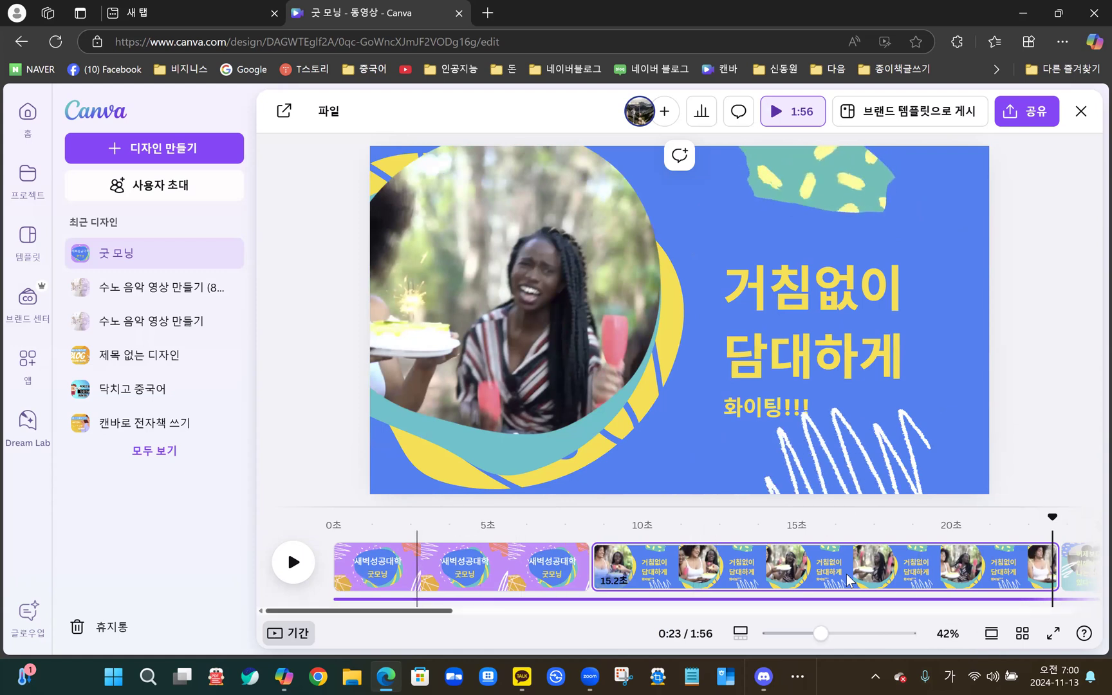
pyautogui.hscroll(10, 848, 579)
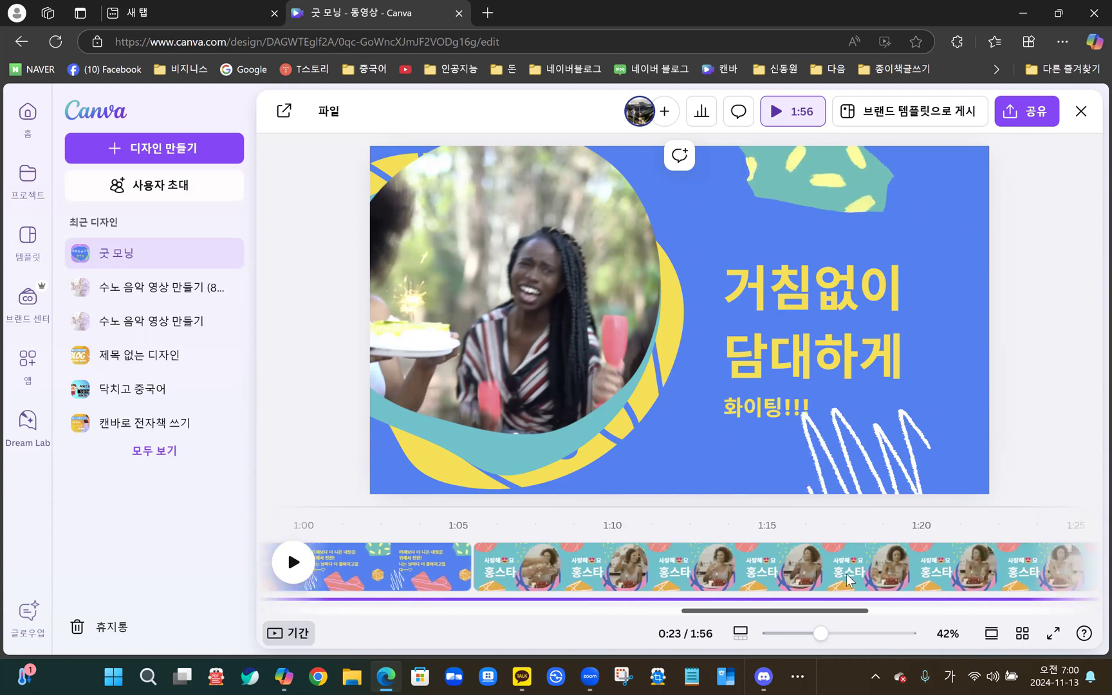
pyautogui.hscroll(6, 849, 579)
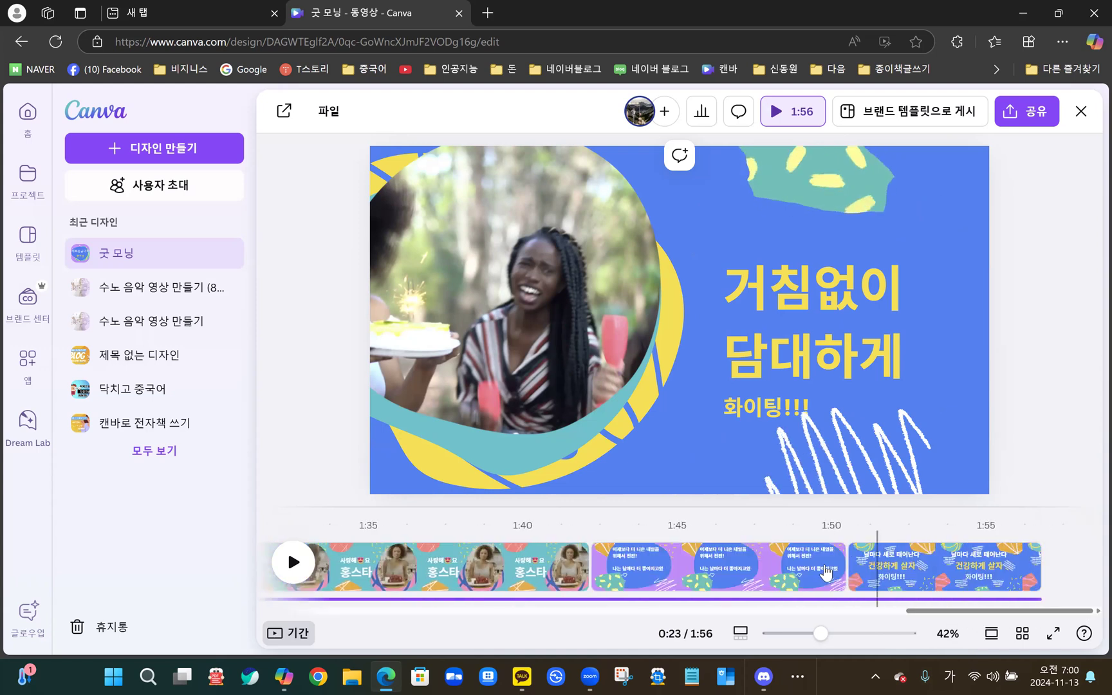
pyautogui.click(827, 572)
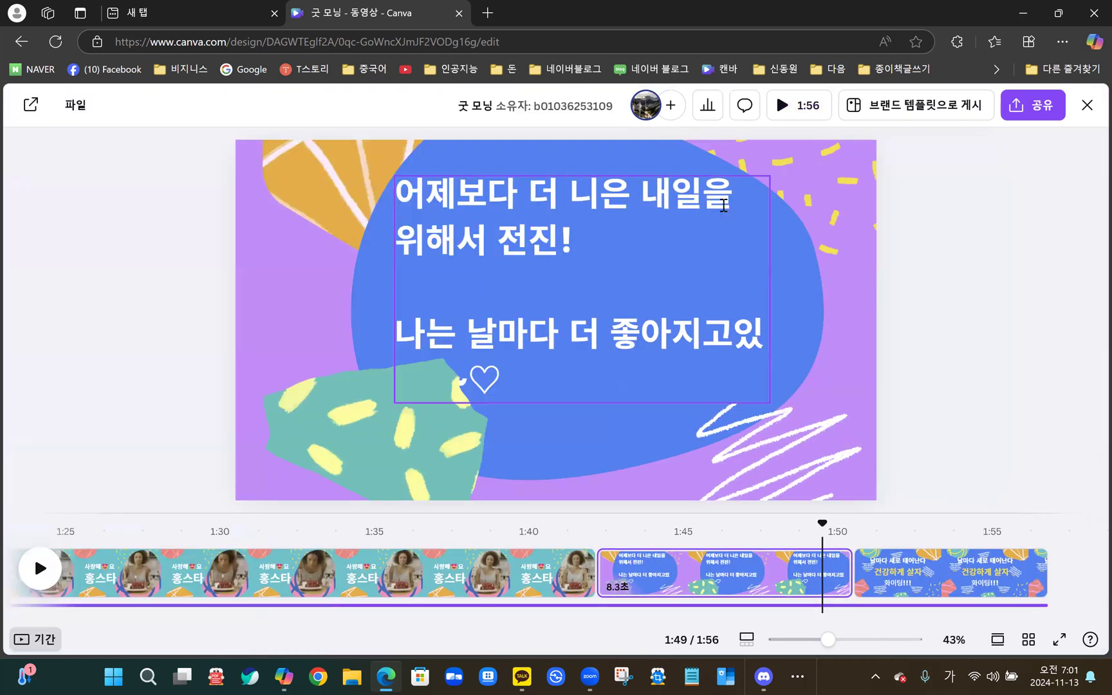
# - Fix '니은' to '나은' in the slide's text, then return to the cake slide at 1:41
pyautogui.click(723, 205)
pyautogui.click(623, 223)
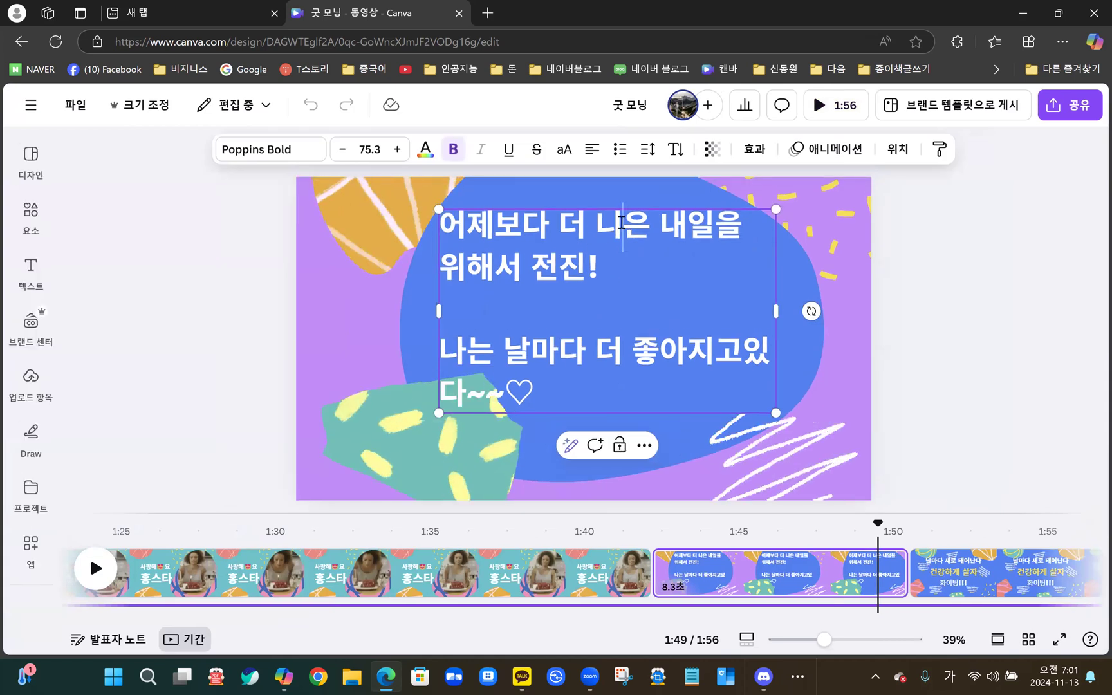
pyautogui.press('BackSpace')
pyautogui.write('ㄴ')
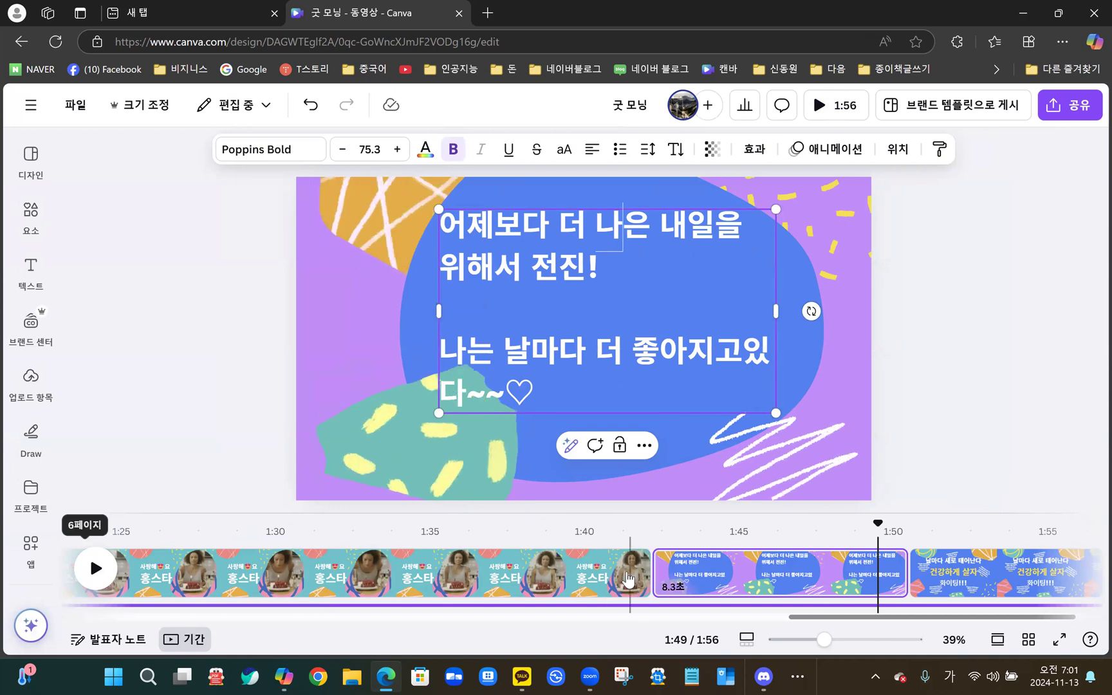
pyautogui.click(632, 577)
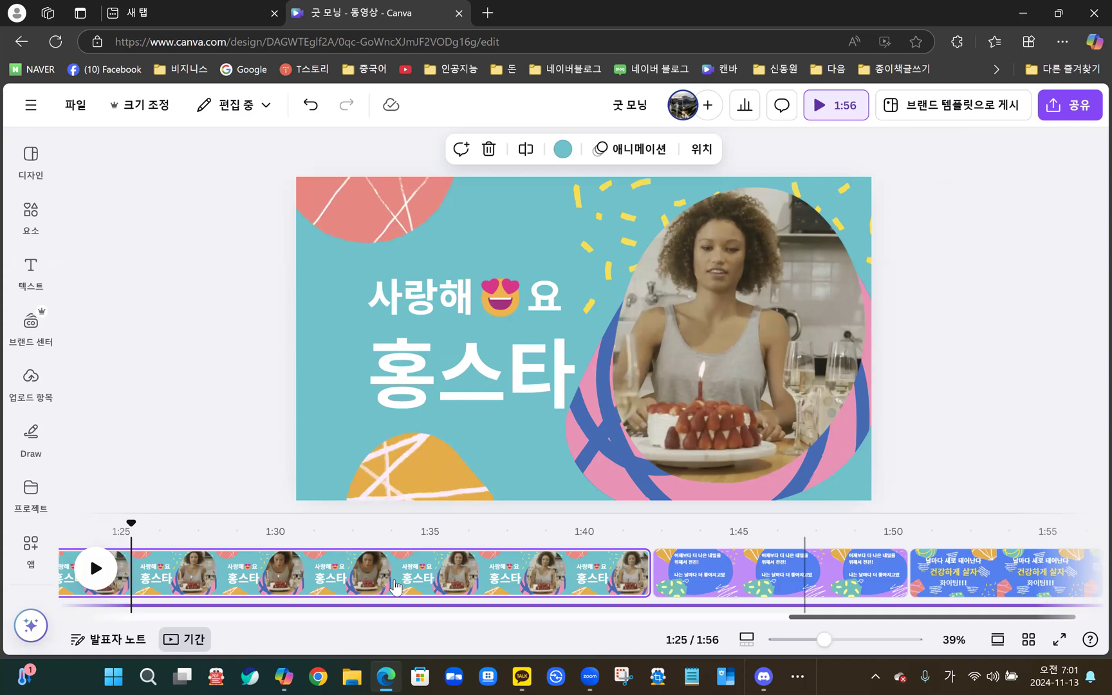
# - Jump to 1:07 and select the 36.7-second cake video inside the circle frame
pyautogui.hscroll(-10, 396, 588)
pyautogui.hscroll(-1, 396, 587)
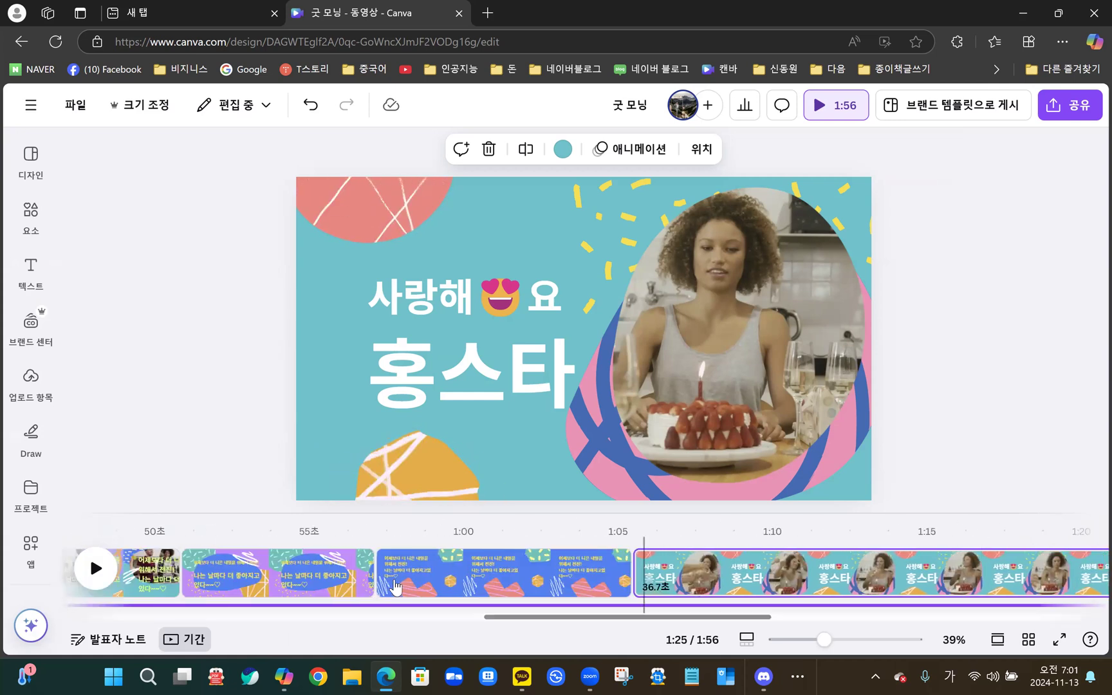
pyautogui.click(694, 577)
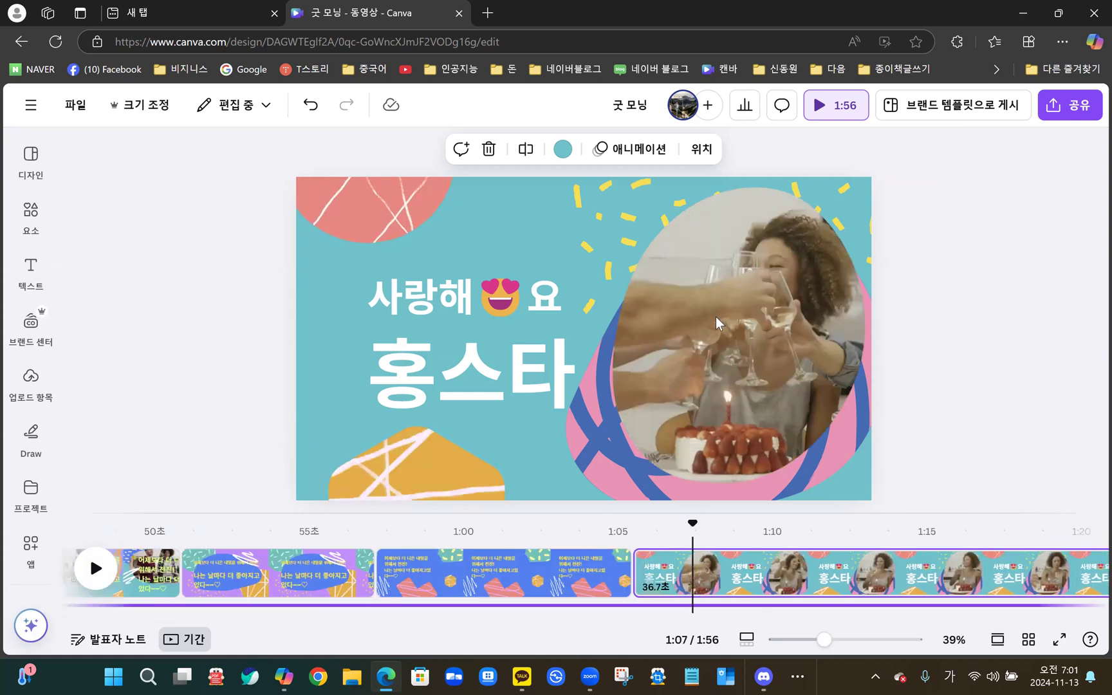
pyautogui.click(719, 323)
pyautogui.click(753, 239)
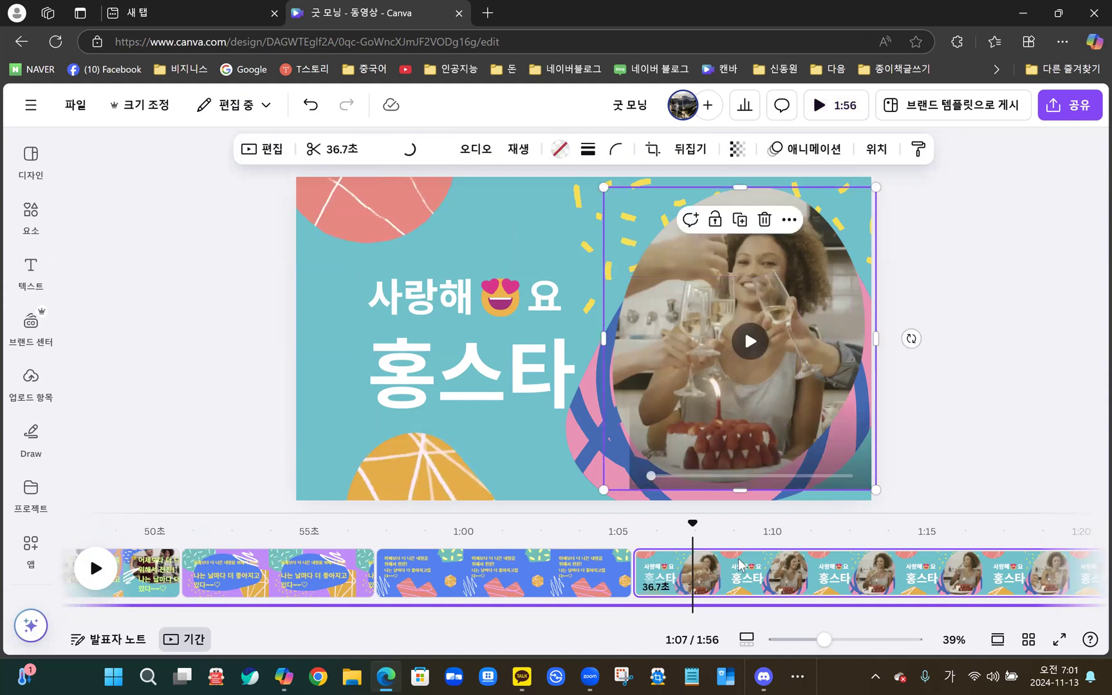